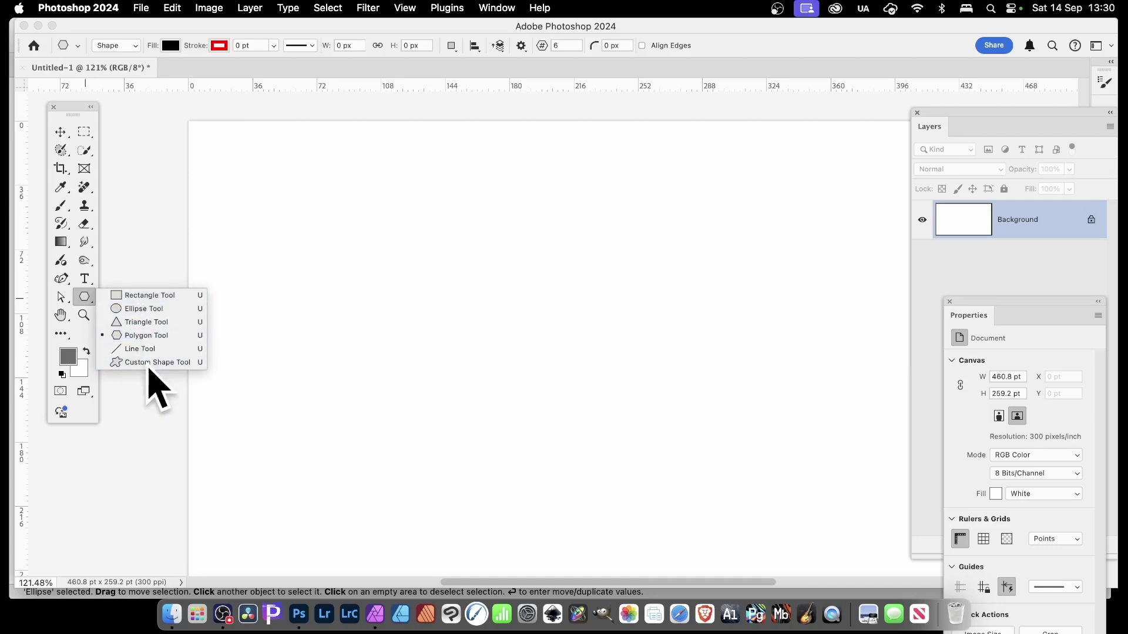
Draw a large black circle as a Shape layer with the Ellipse Tool, then switch to Affinity Photo
click(134, 309)
drag(305, 184, 646, 535)
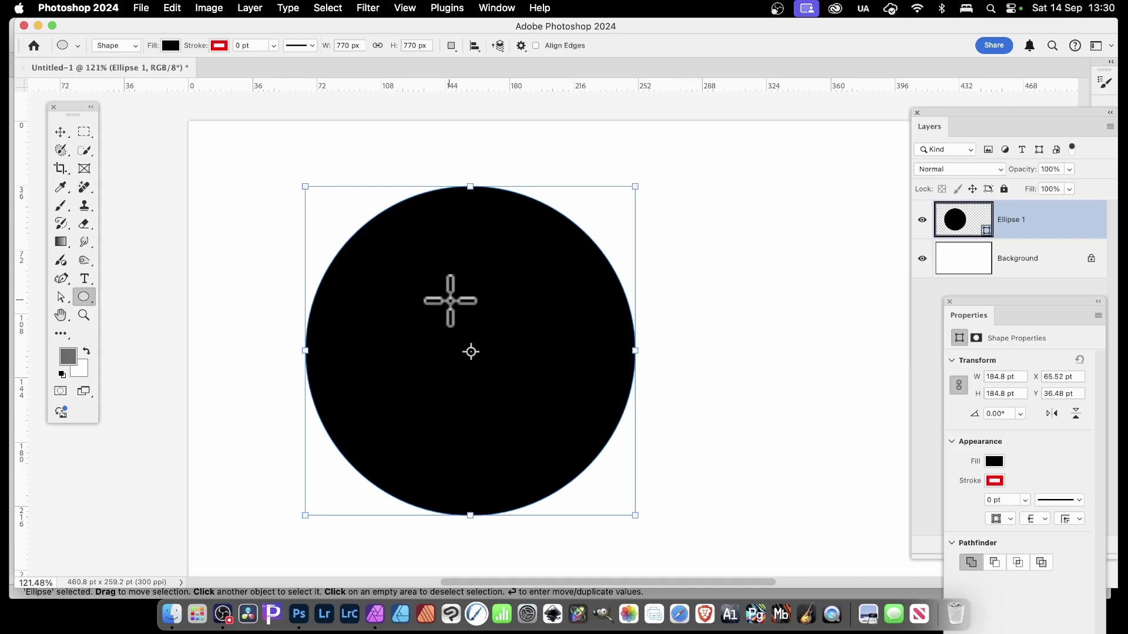
click(111, 47)
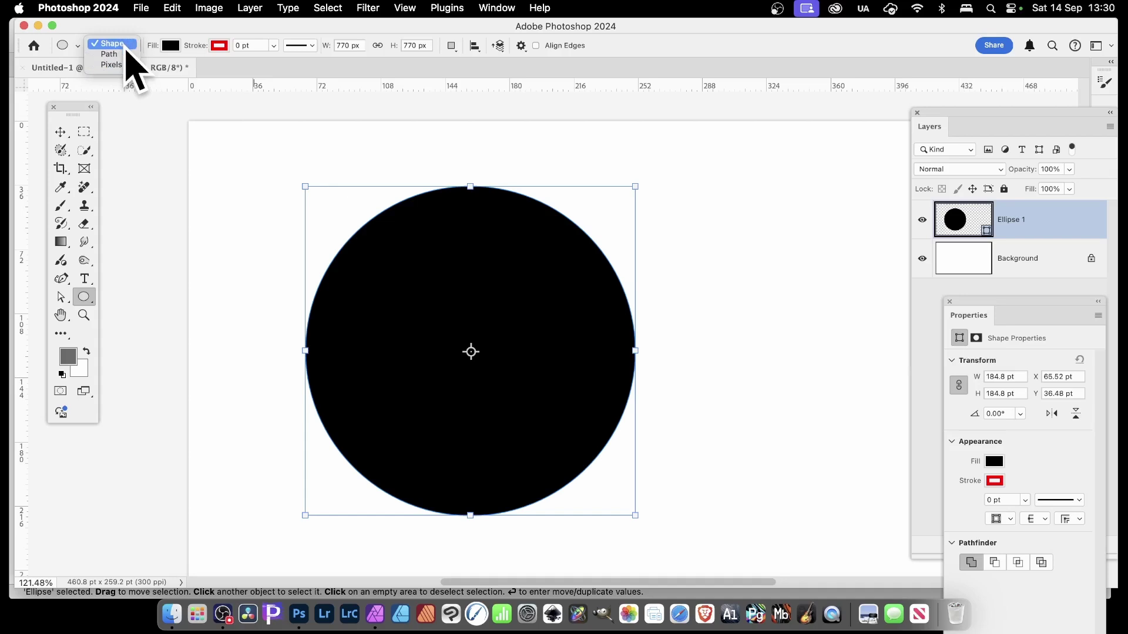
click(126, 49)
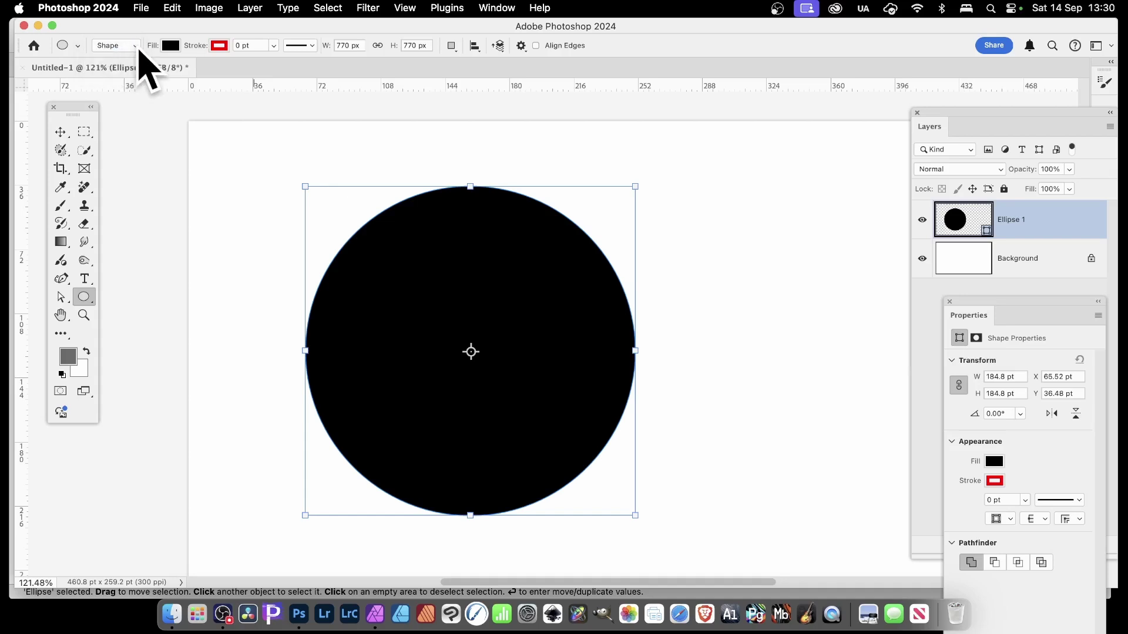
key(super+Tab)
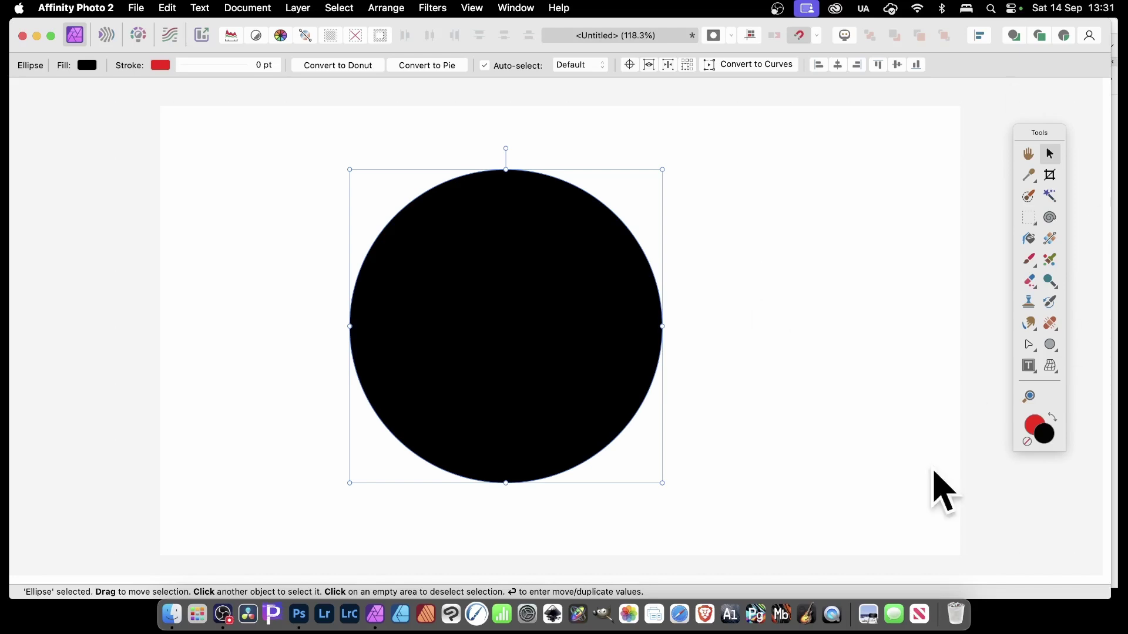
Show Affinity Photo's shape tools flyout from the Tools panel
click(1058, 350)
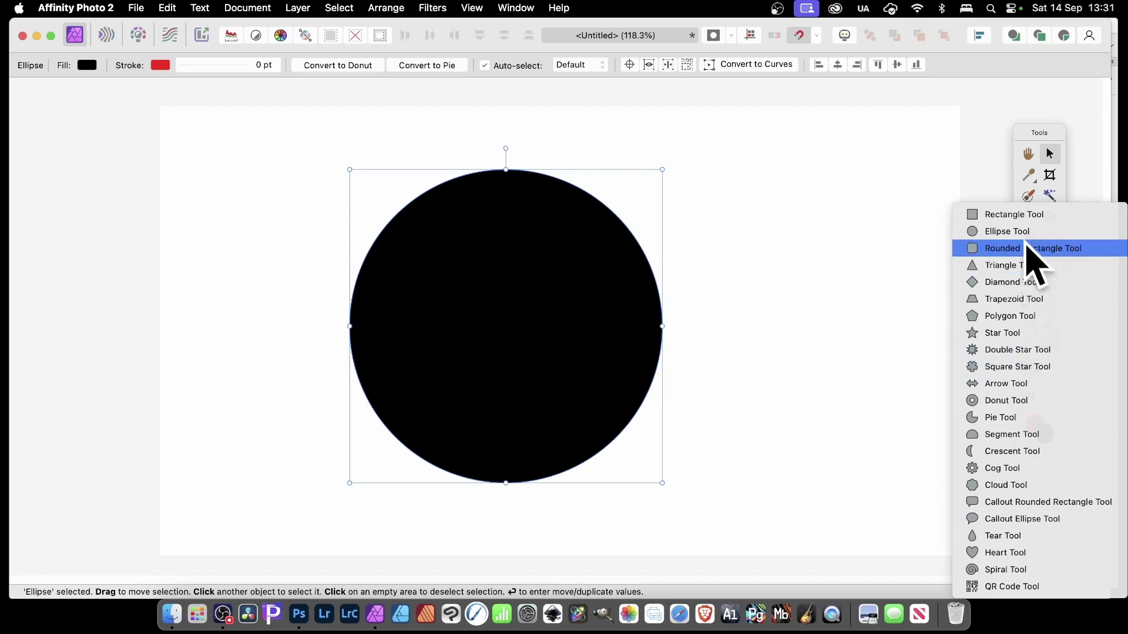
Delete the old circle, draw a new large black ellipse, and show the Layers panel
click(1007, 231)
key(Delete)
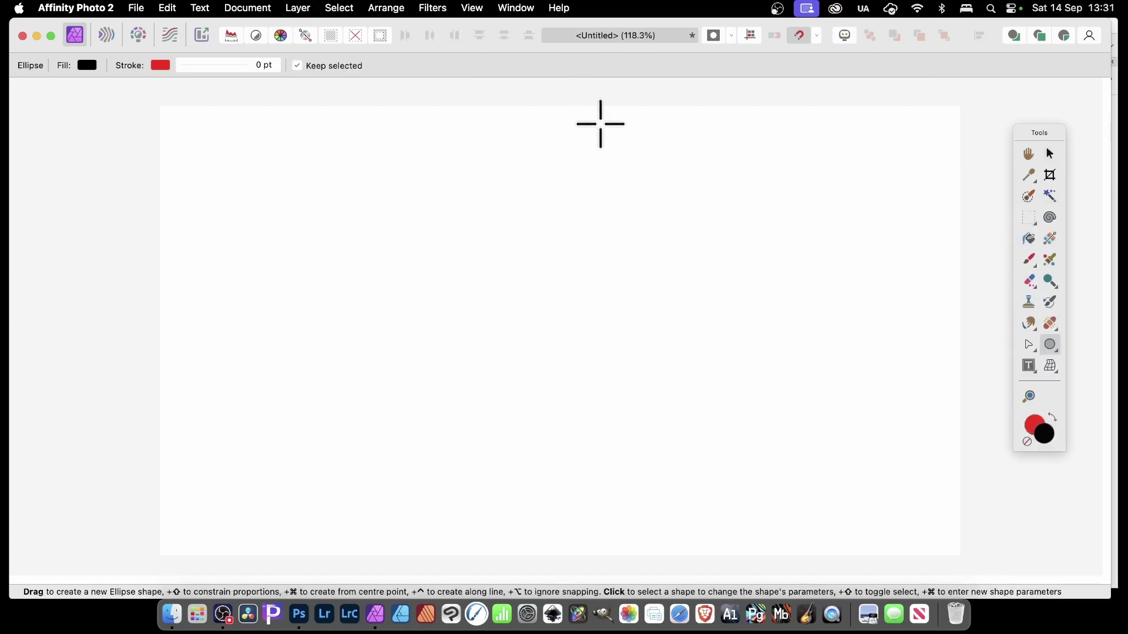
drag(301, 152, 651, 503)
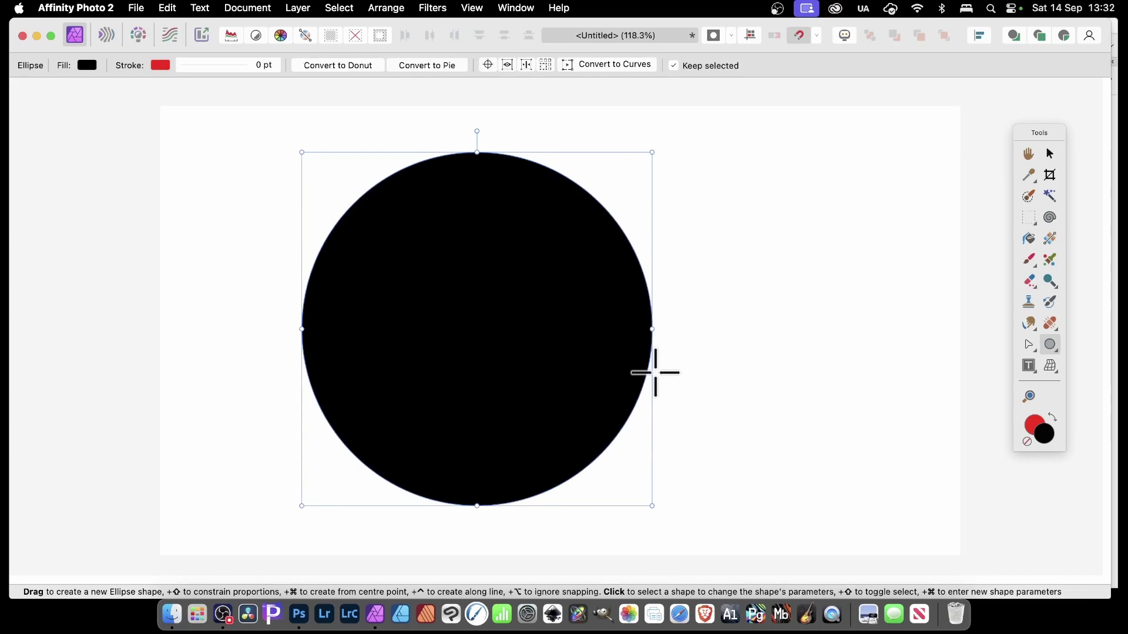
click(525, 8)
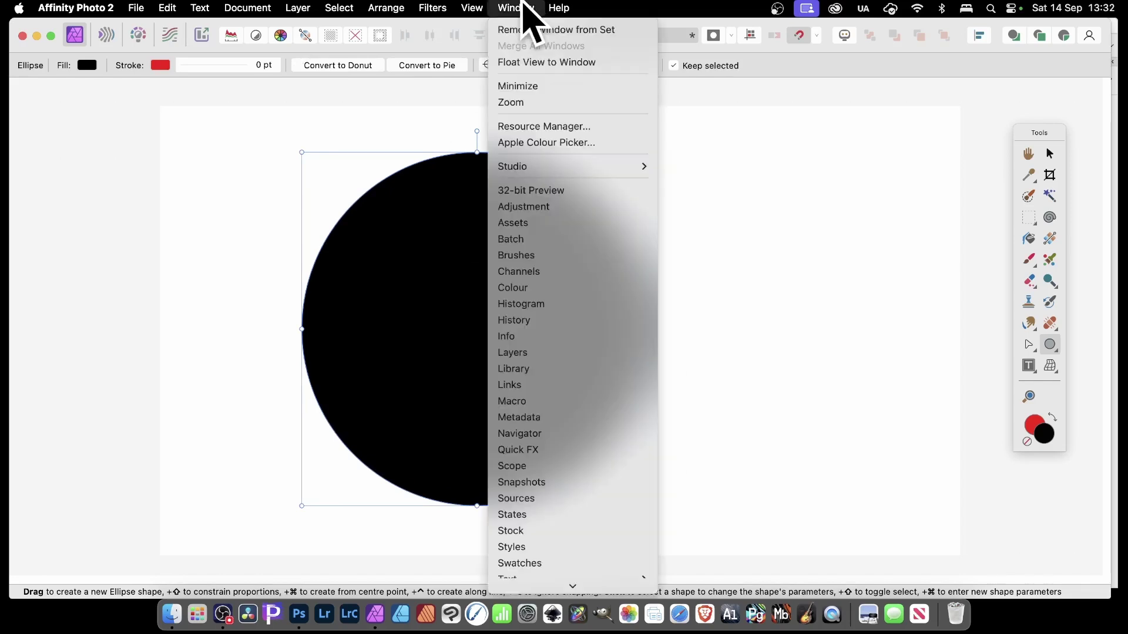
click(520, 353)
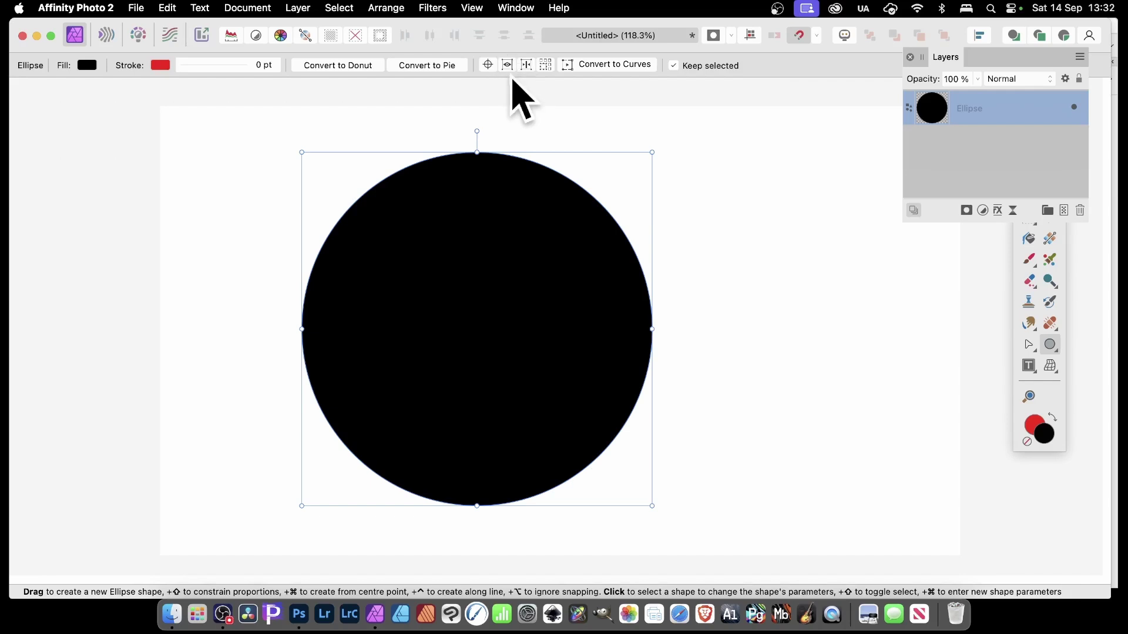
Rasterise the large black circle into a Pixel layer
right_click(477, 193)
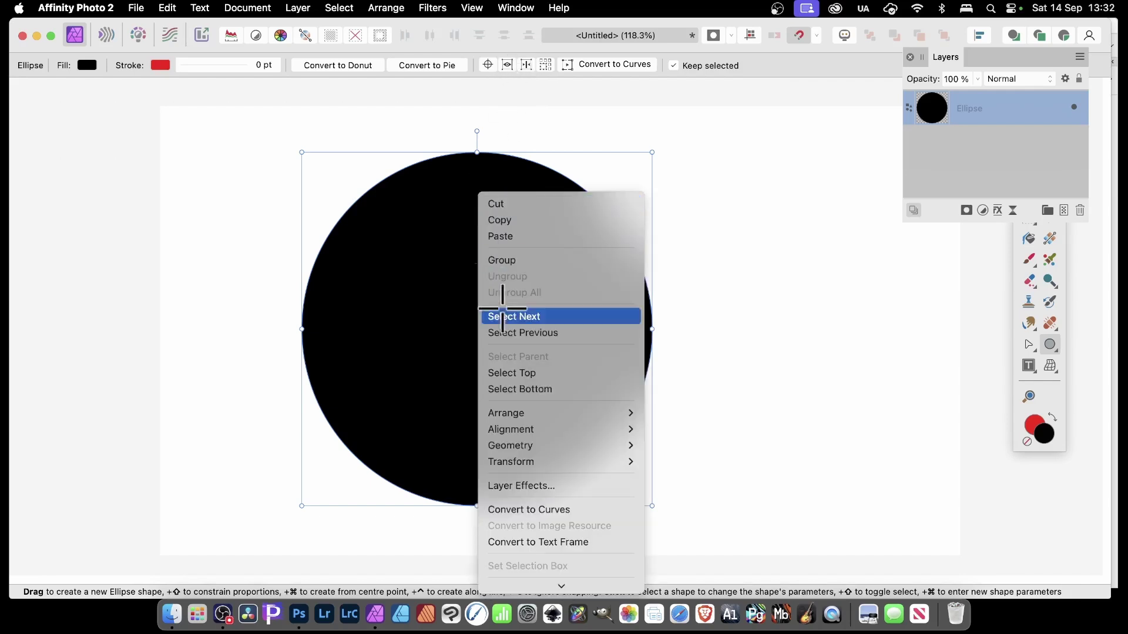
scroll(502, 311, down, 4)
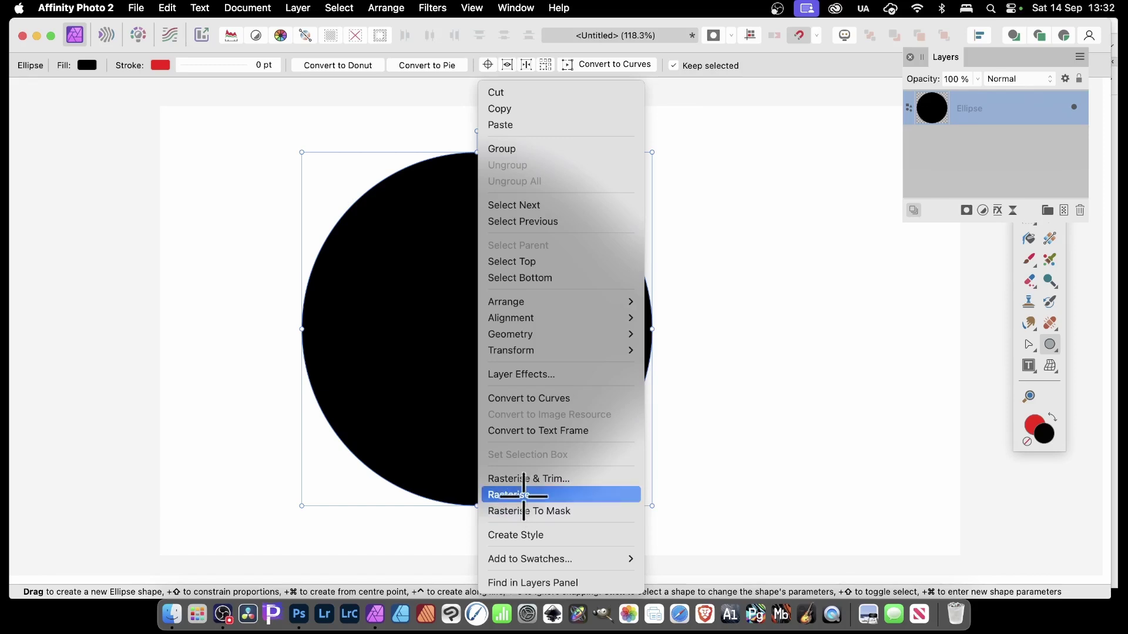
click(523, 495)
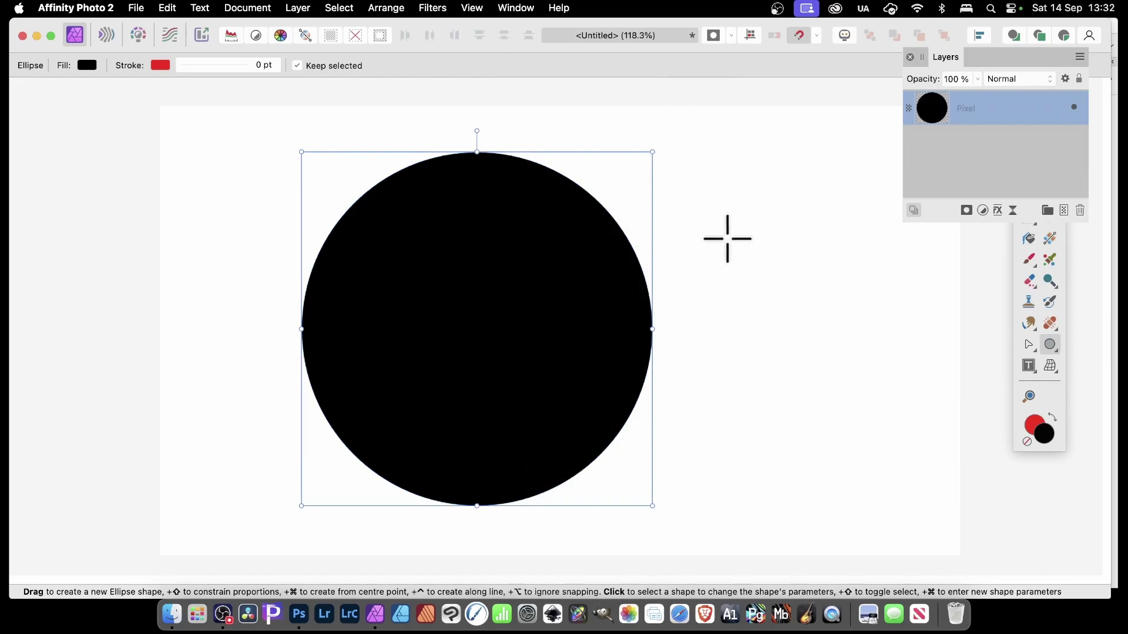
Draw a smaller circle to the right, rasterise it, and select both Pixel layers
drag(675, 219, 892, 426)
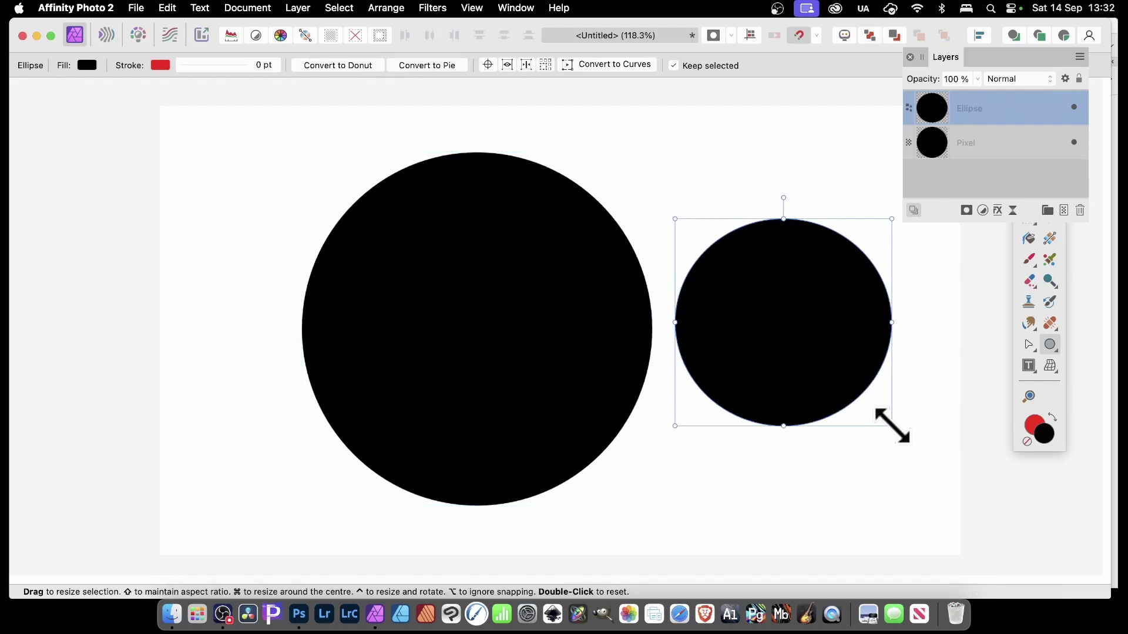
right_click(975, 112)
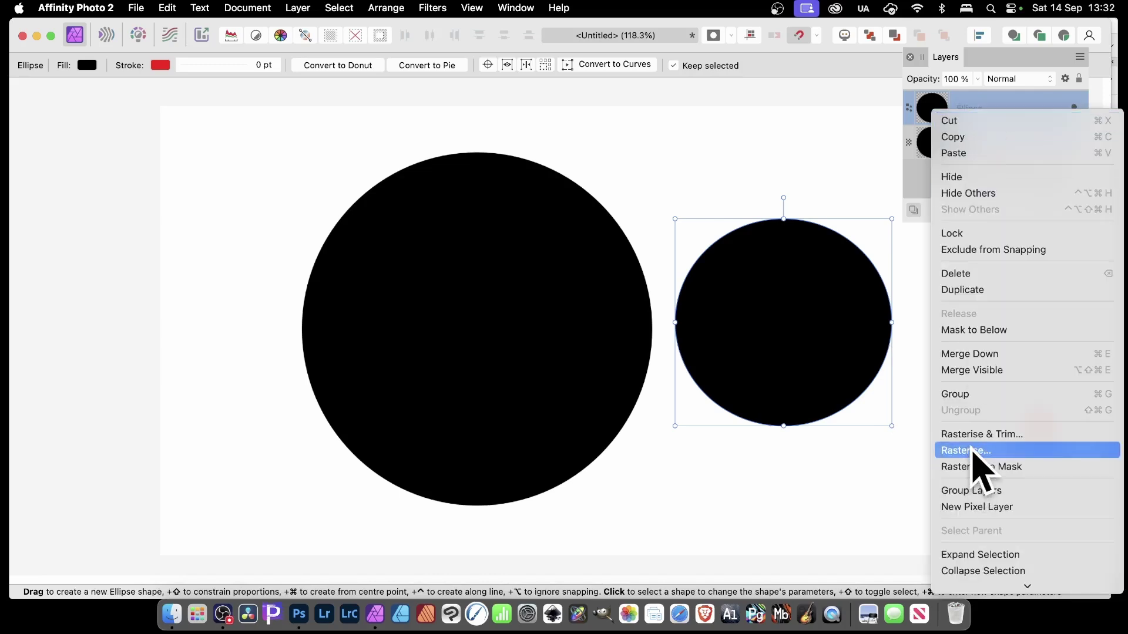
click(935, 438)
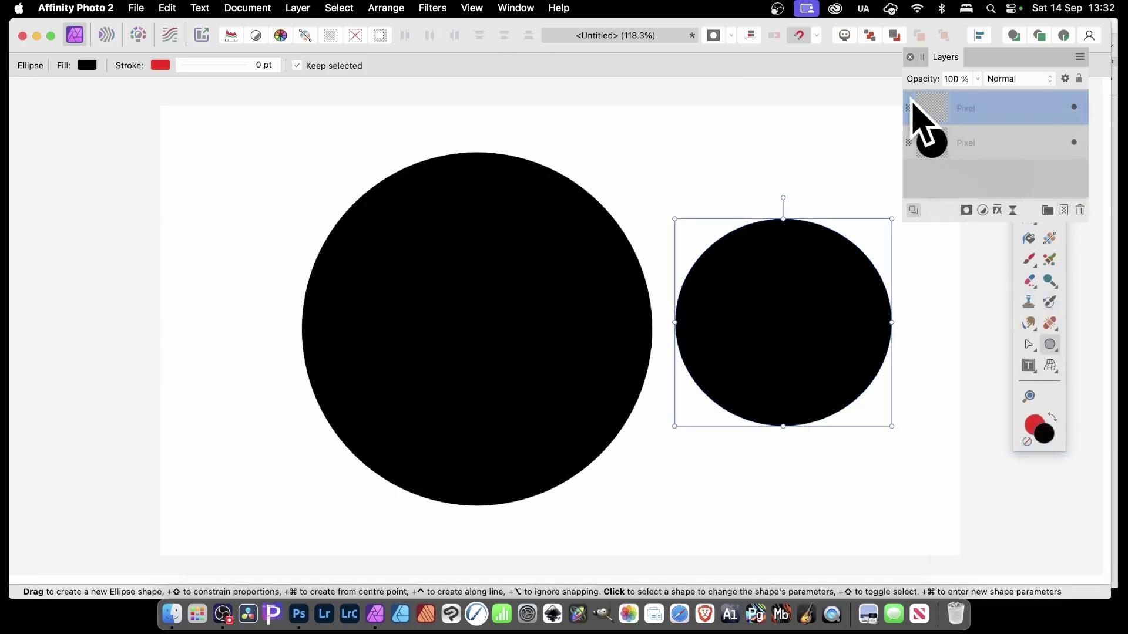
shift+click(982, 138)
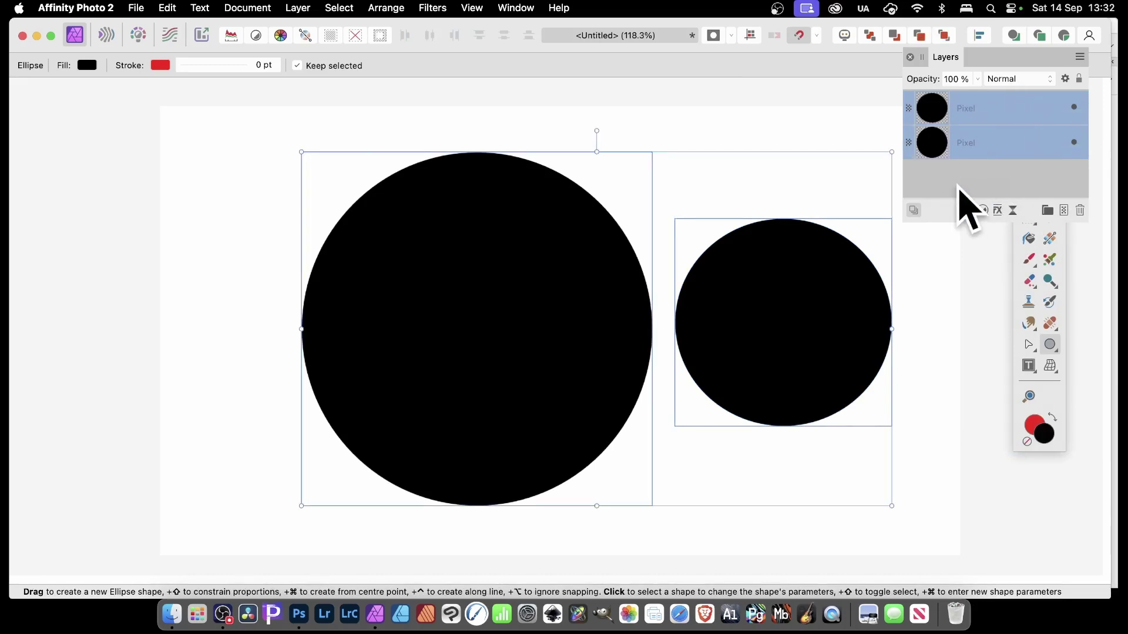
Merge the two circle layers with Layer > Merge Selected, then return to Photoshop
right_click(458, 195)
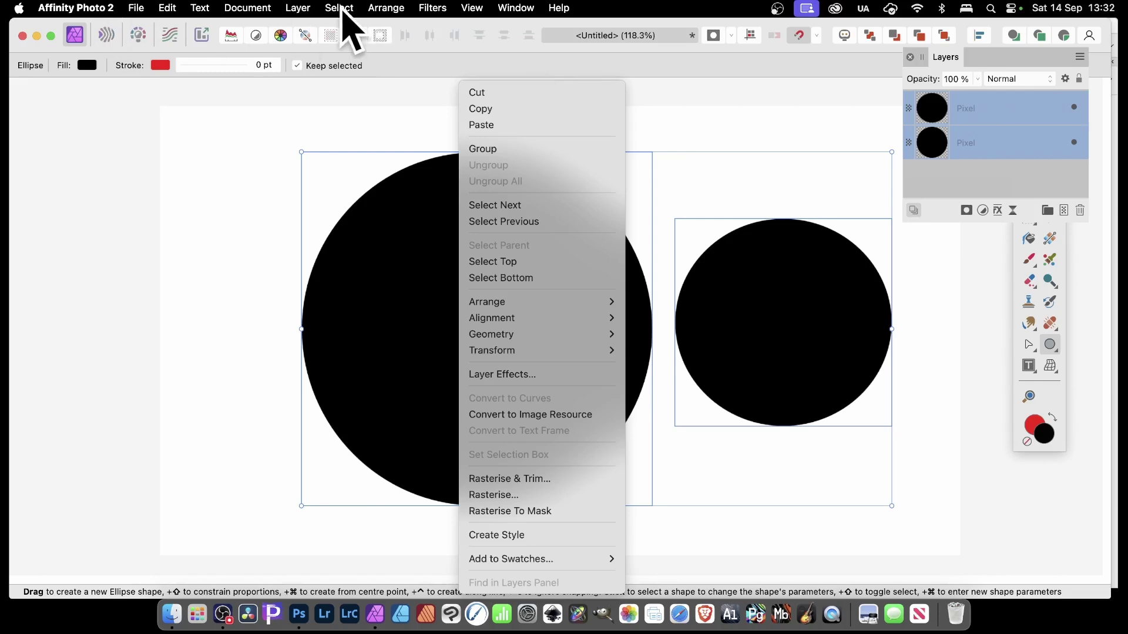
key(Escape)
click(298, 8)
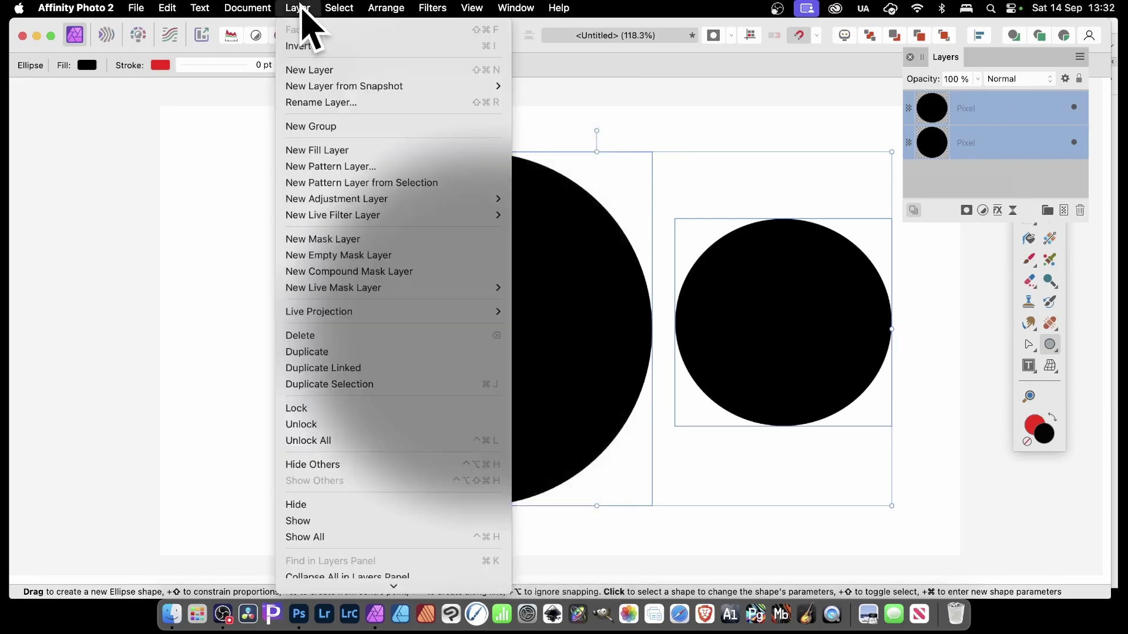
scroll(347, 529, down, 5)
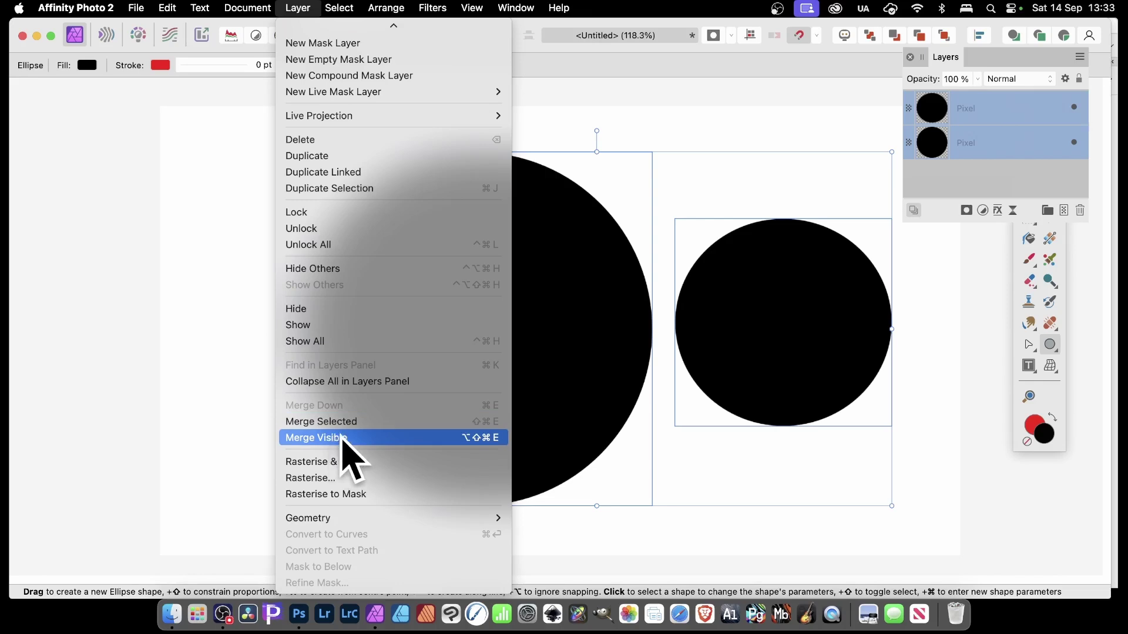
click(343, 422)
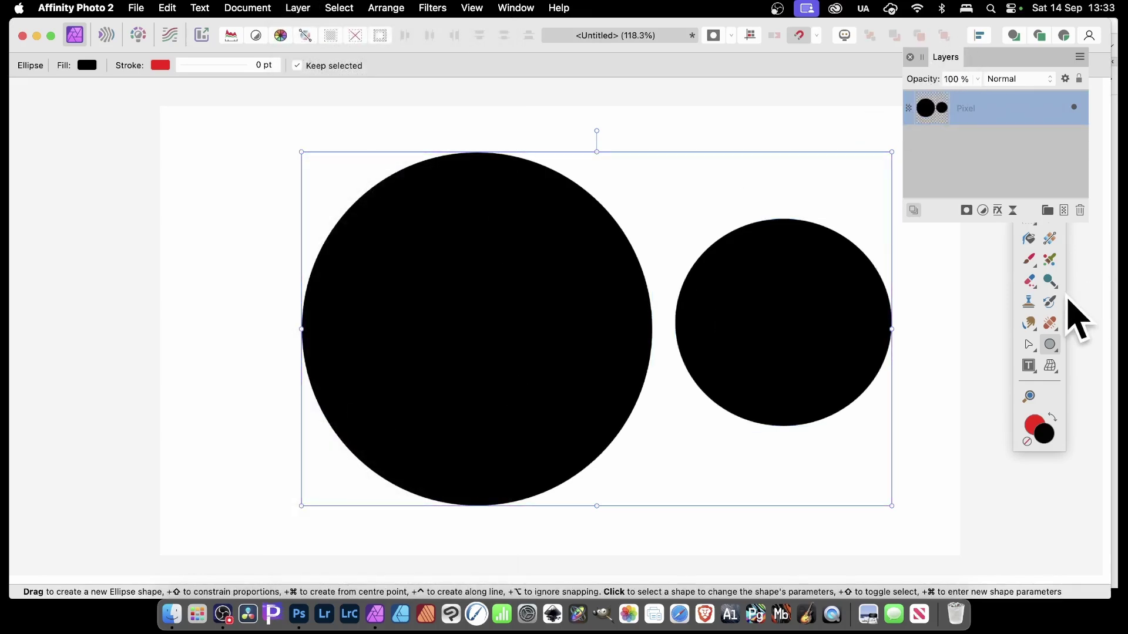
key(super+Tab)
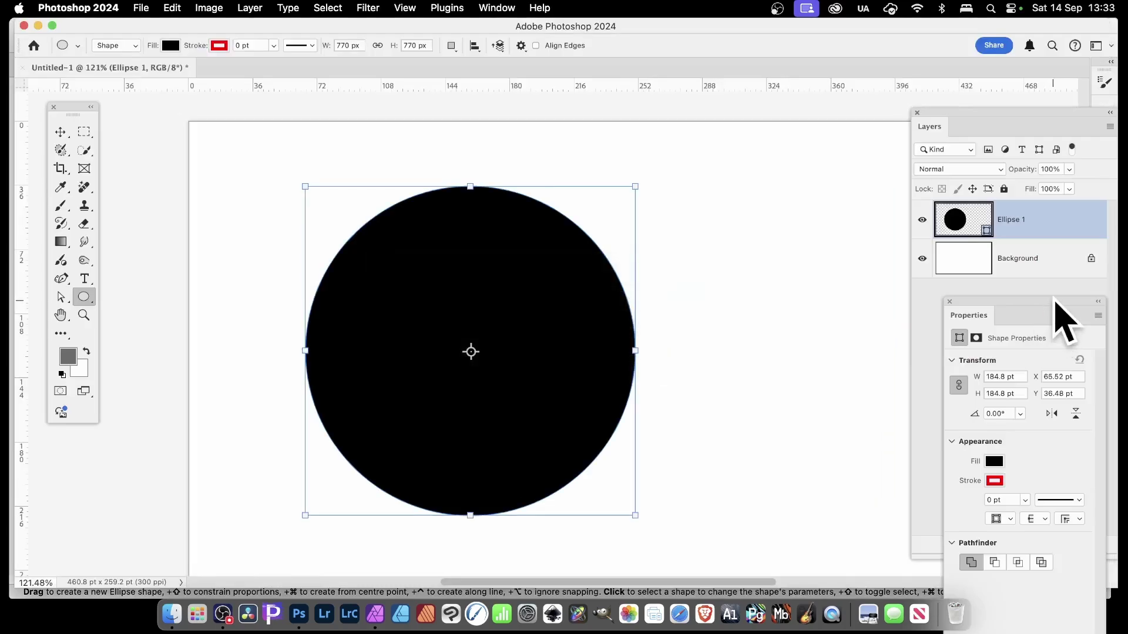
Remove the circle shape layer and set the Ellipse tool mode to Pixels
key(BackSpace)
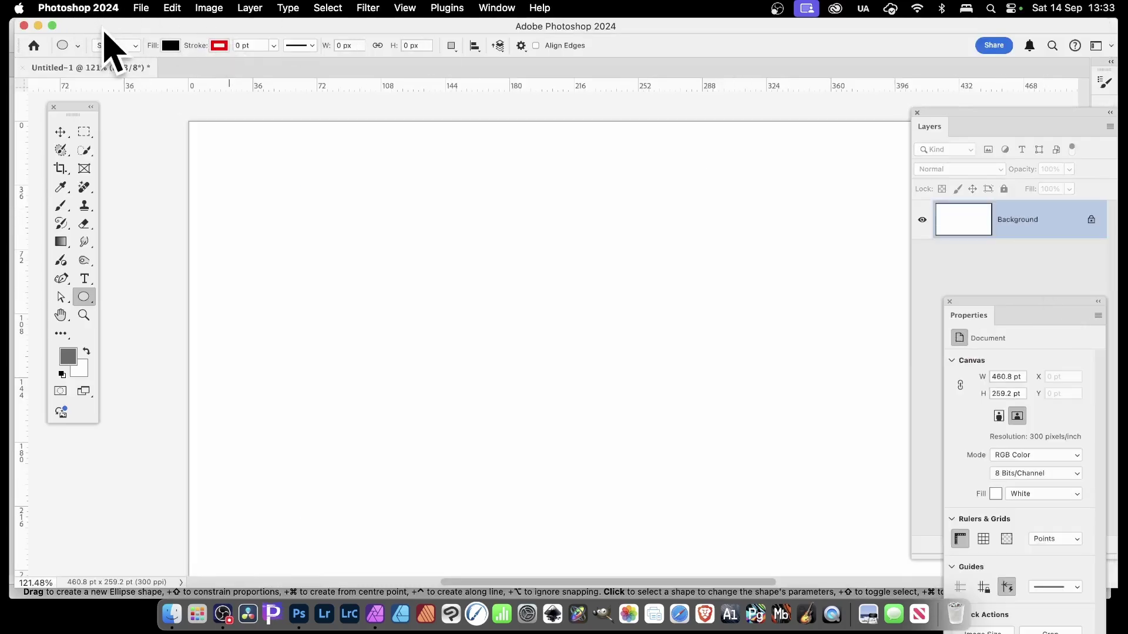
click(131, 46)
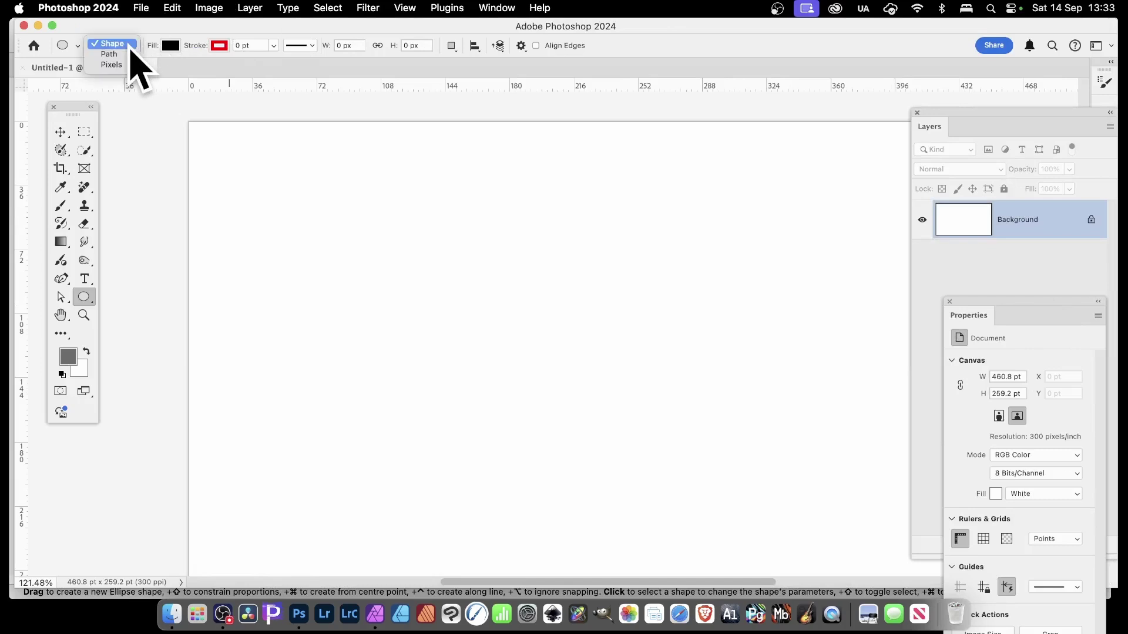
click(128, 66)
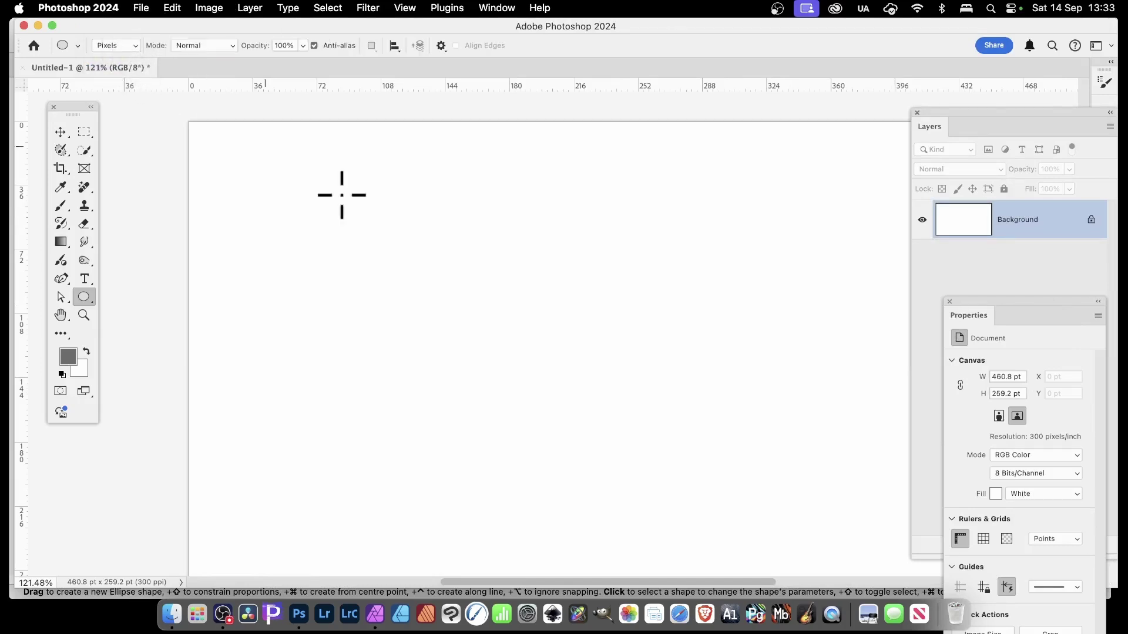
Draw two test pixel circles and undo the second one
drag(274, 181, 500, 400)
drag(489, 148, 630, 305)
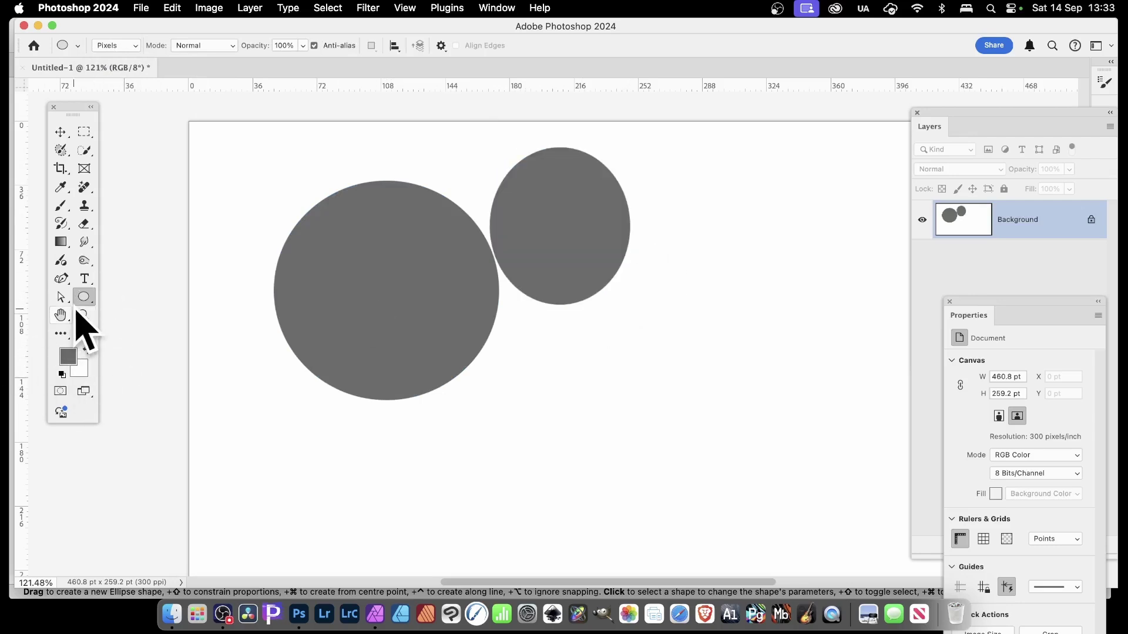
key(super+z)
key(super+z)
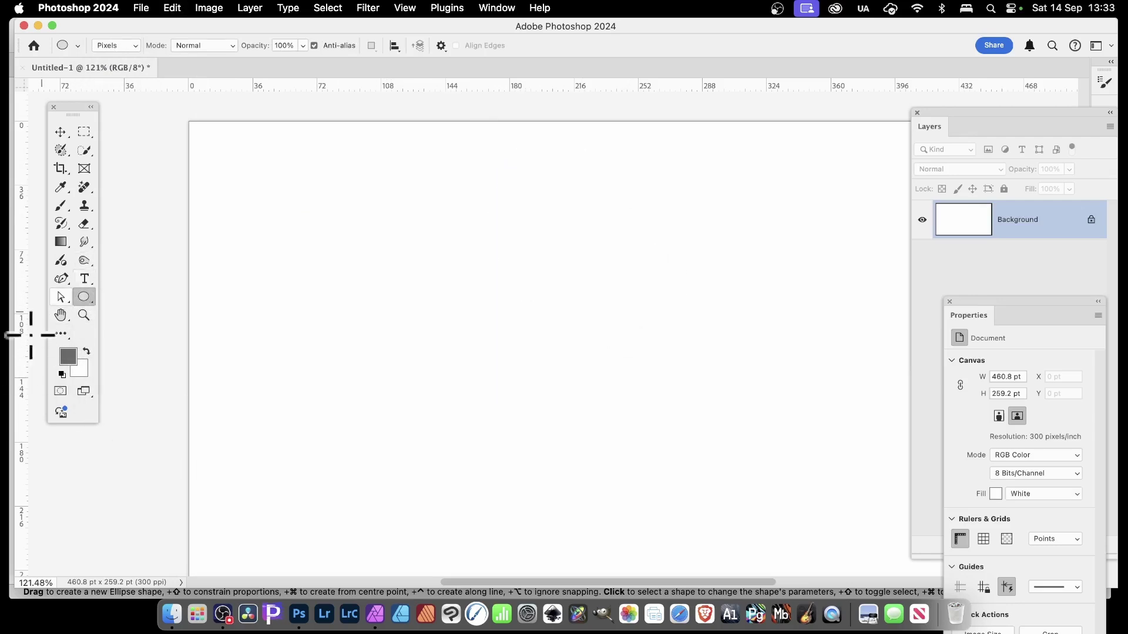
Set the foreground colour to black and draw three black pixel circles
click(68, 357)
drag(897, 331, 725, 398)
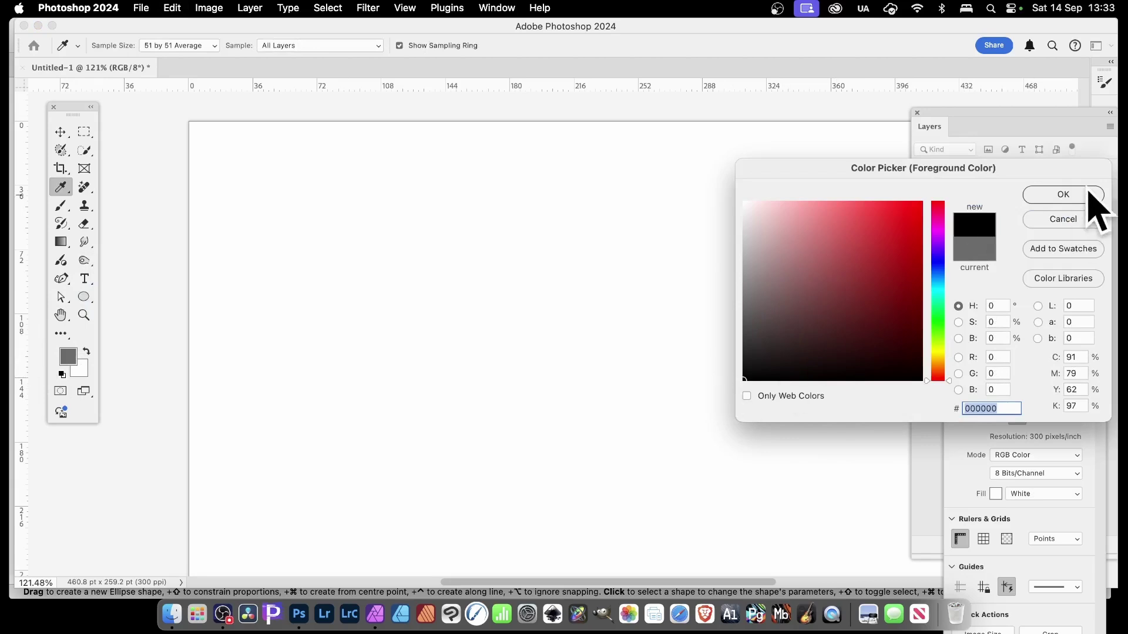
click(1064, 196)
drag(328, 194, 532, 409)
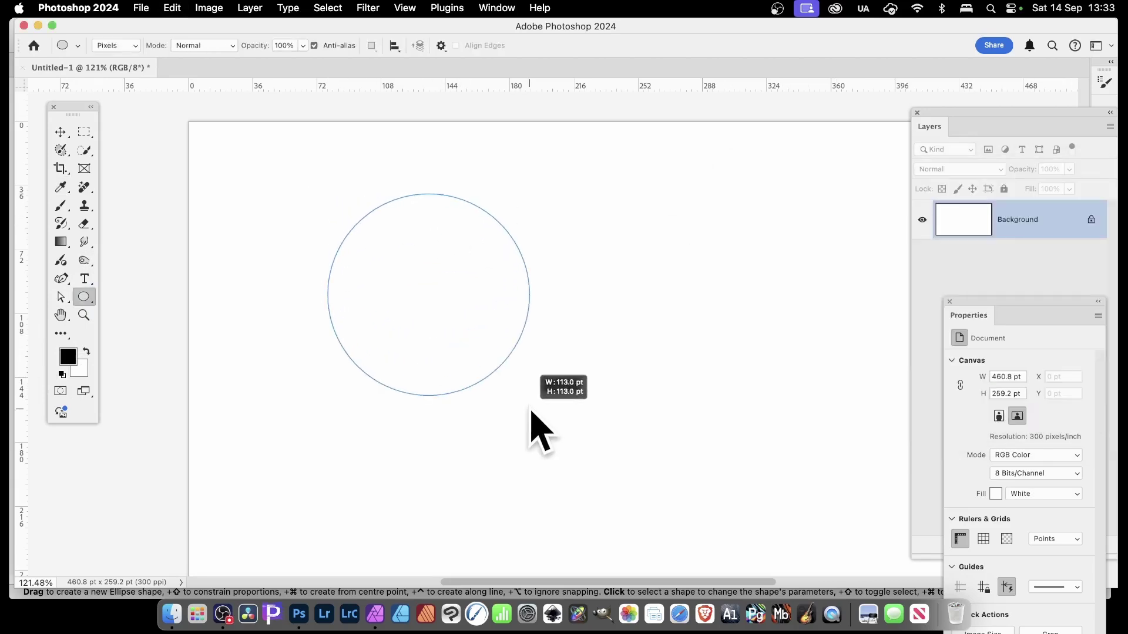
drag(535, 162, 638, 265)
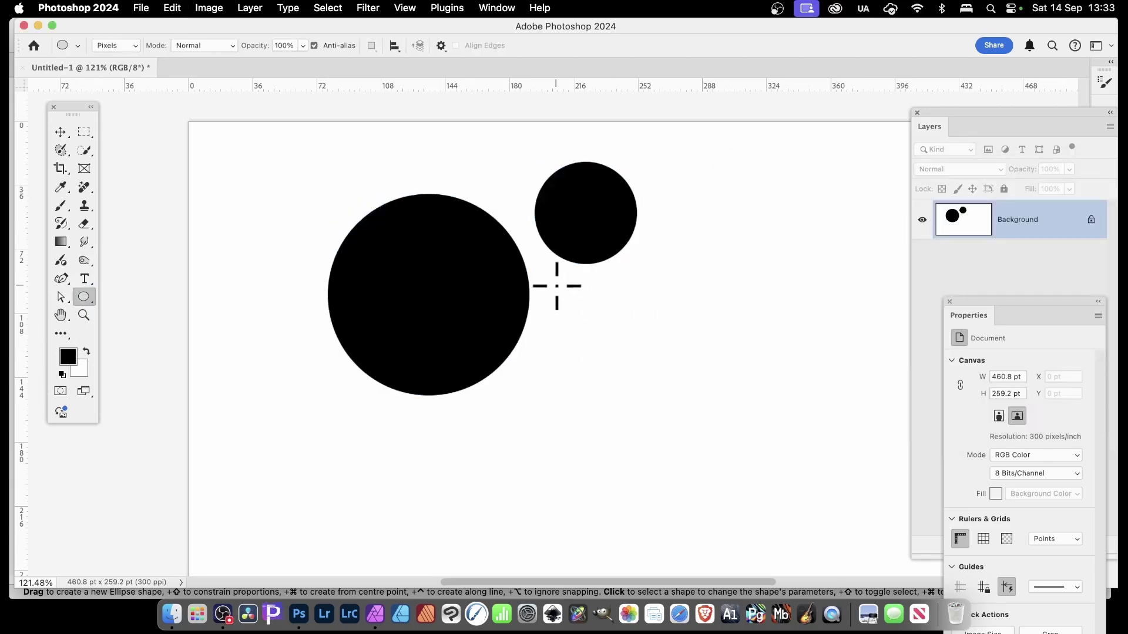
drag(557, 286, 673, 402)
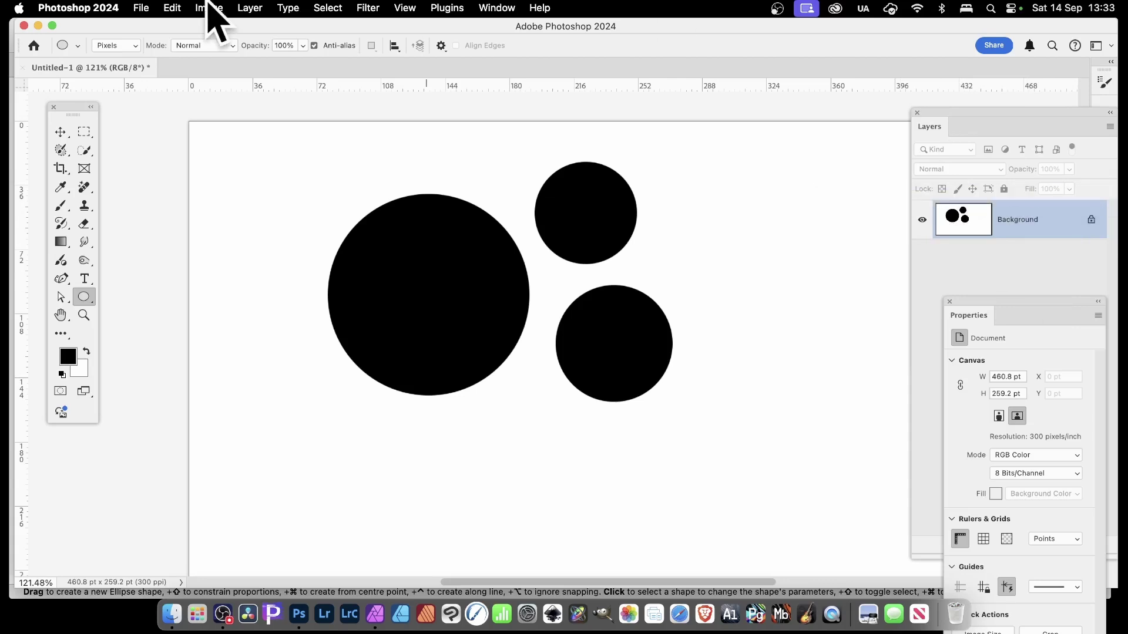
Add a new layer named Layer 1, draw two circles on it, then undo everything
click(250, 7)
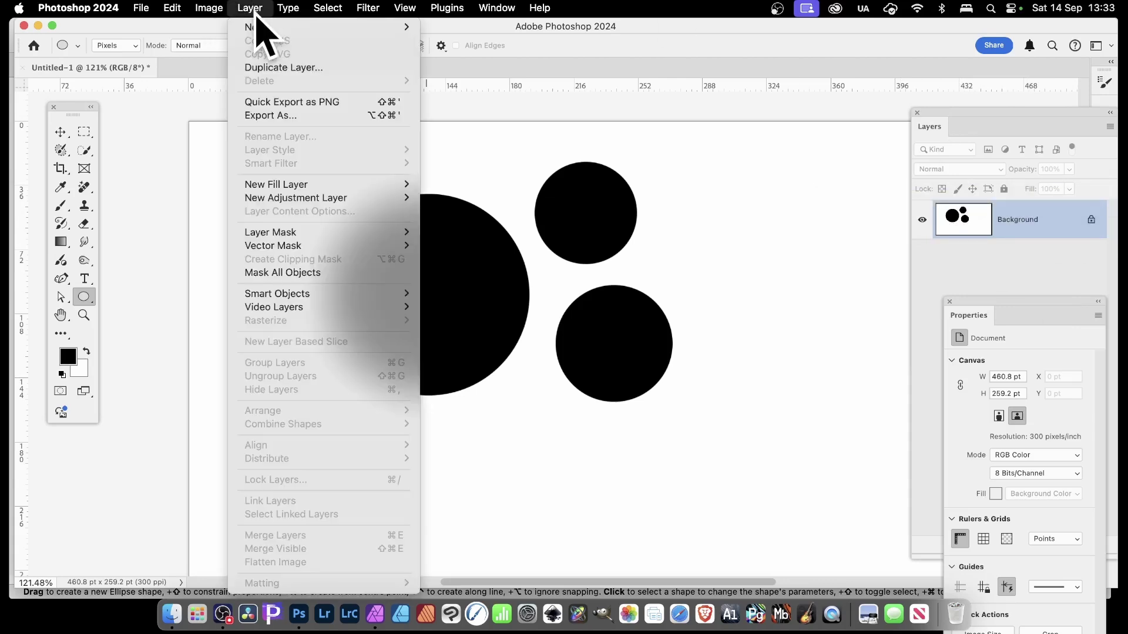
mouse_move(259, 30)
click(451, 28)
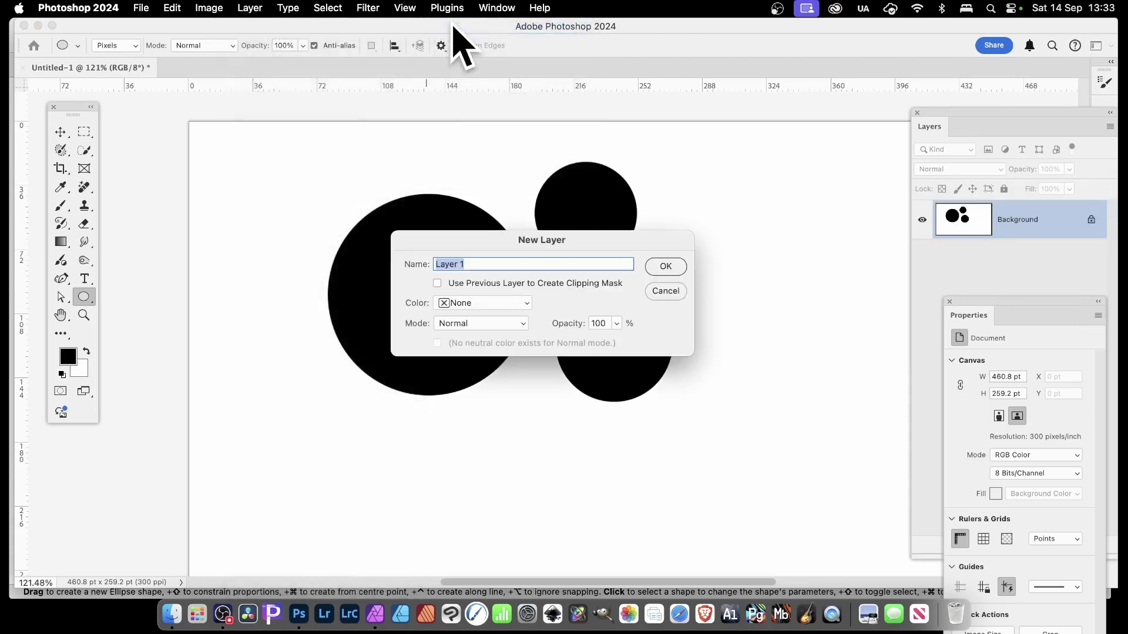
click(665, 266)
drag(218, 310, 381, 495)
drag(406, 357, 533, 485)
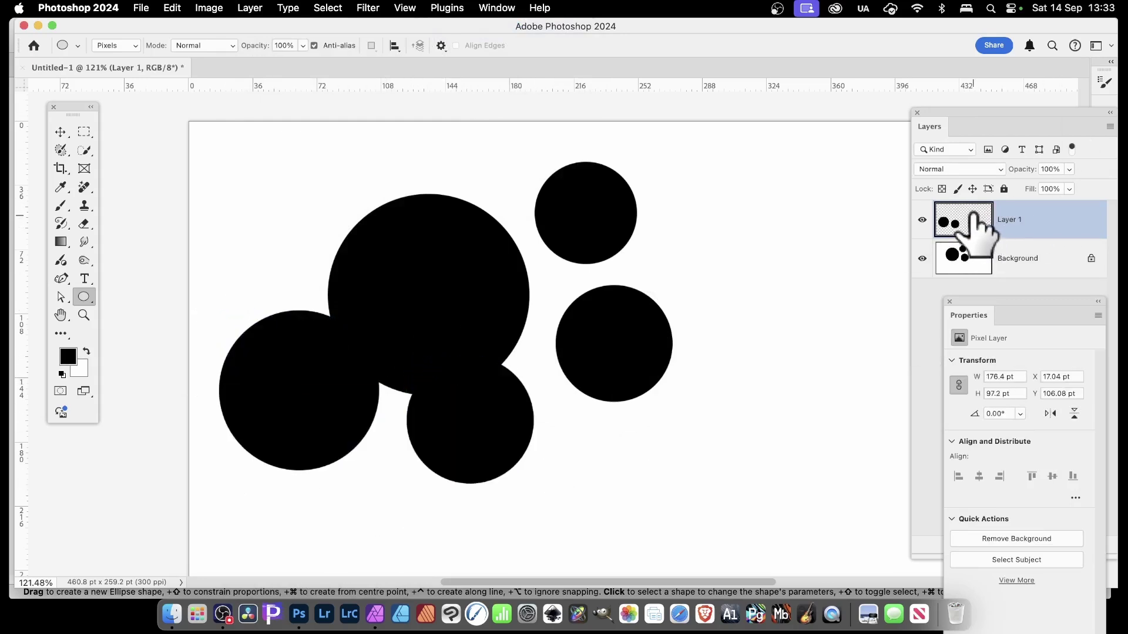
key(super+z)
key(super+z)
key(super+z)
key(super+z)
key(super+z)
key(super+z)
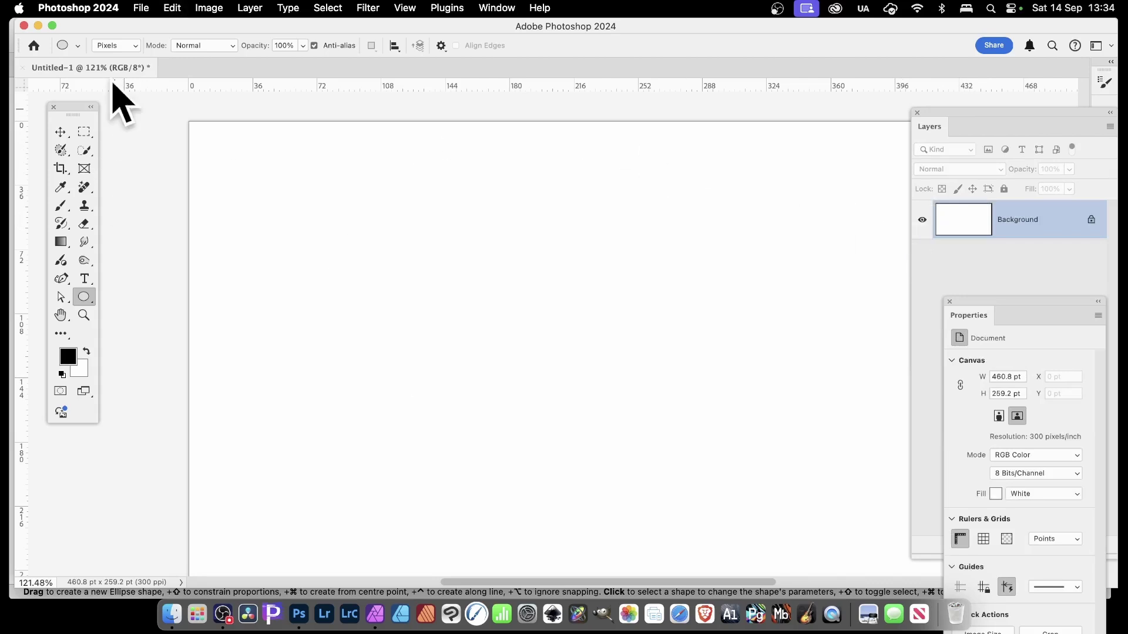
Switch the Ellipse tool to Path mode and draw a large circular path on the canvas
click(115, 46)
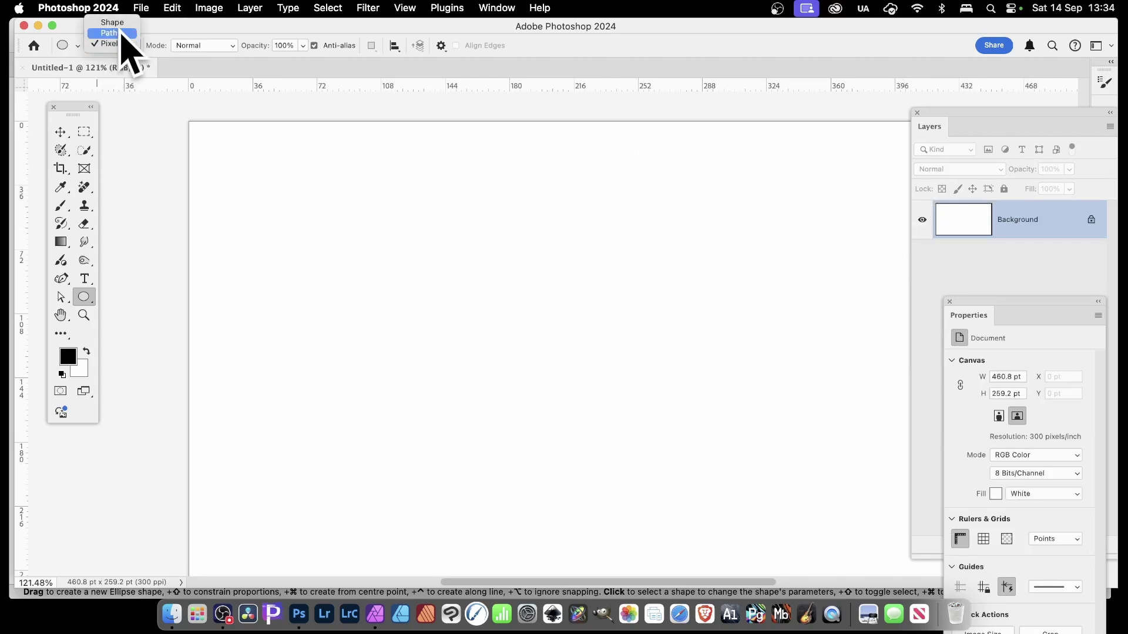
click(121, 33)
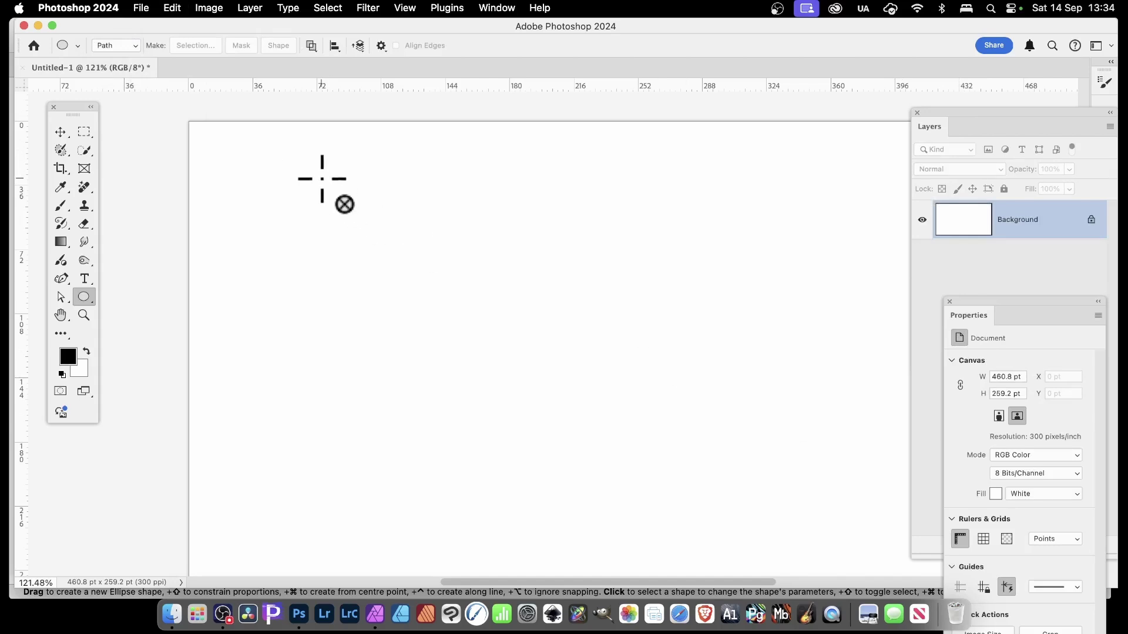
drag(316, 175, 611, 471)
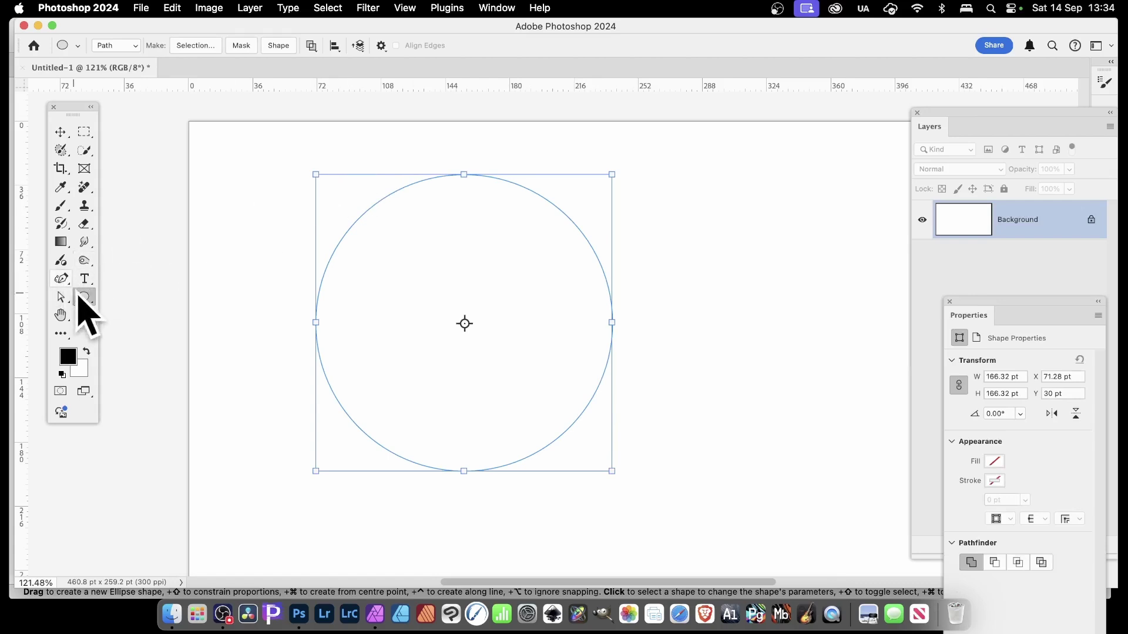
click(84, 279)
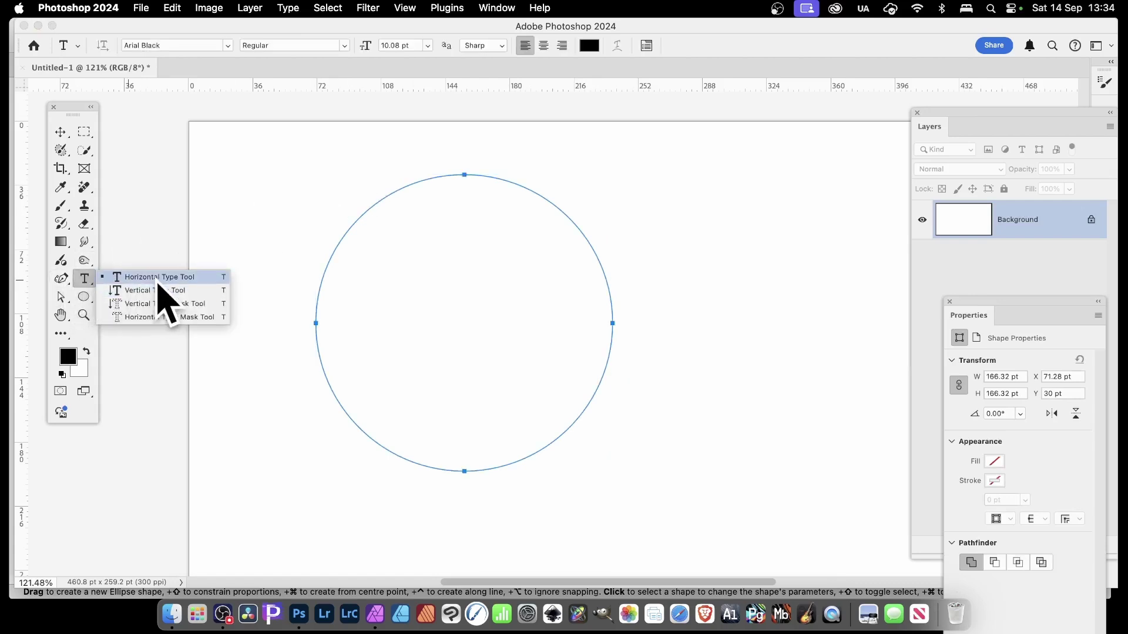
Add Lorem ipsum text along the circle path with the Horizontal Type Tool, then delete it
click(159, 278)
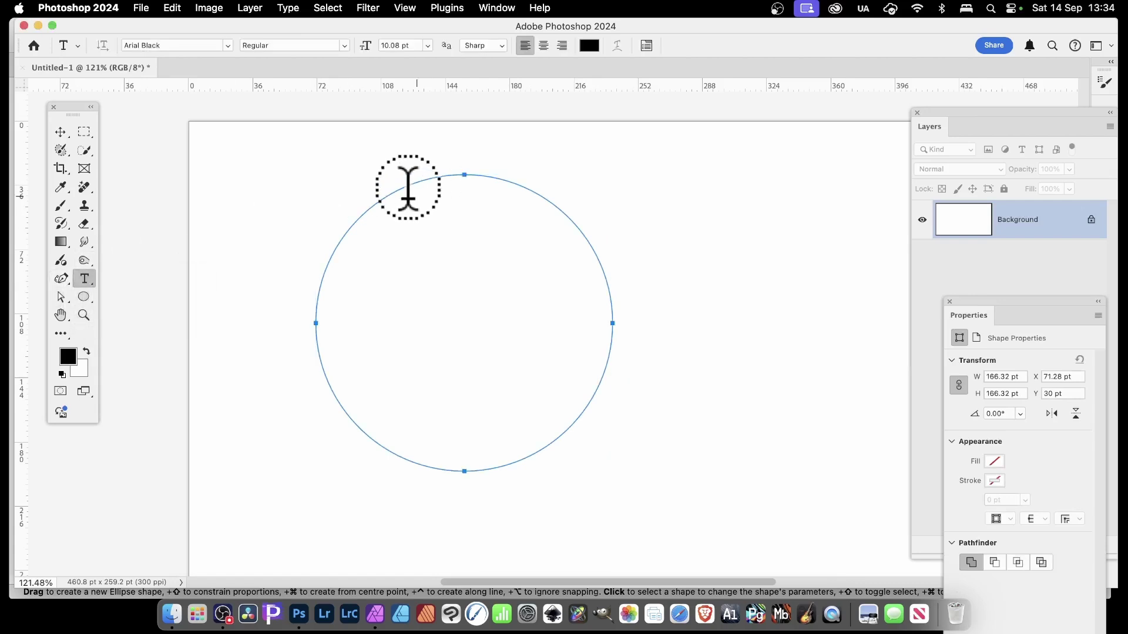
click(355, 220)
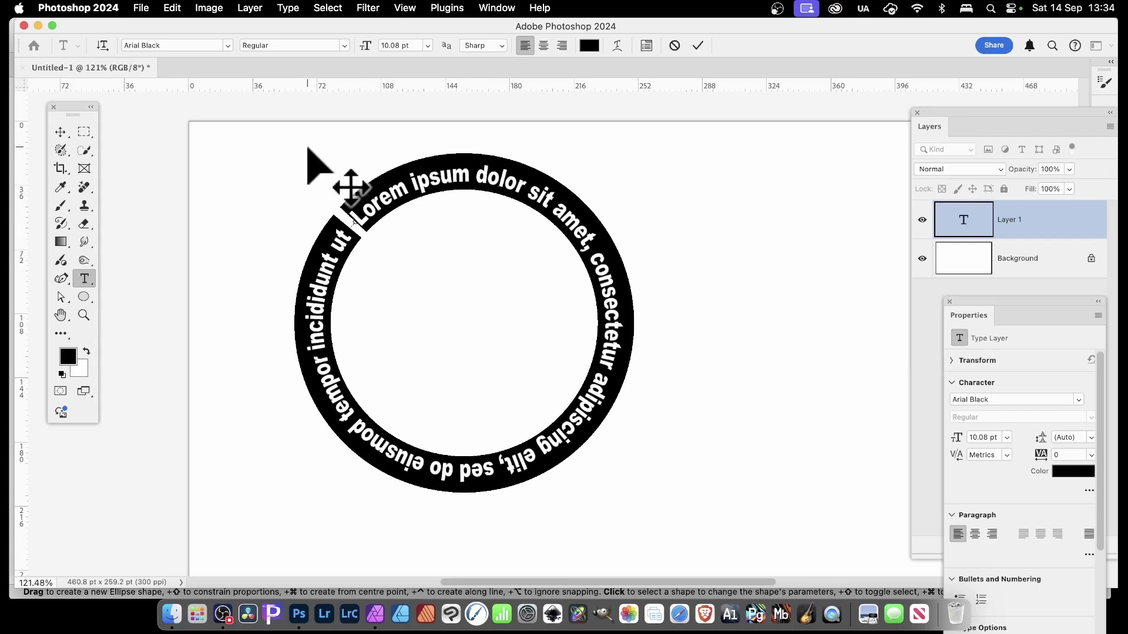
click(60, 132)
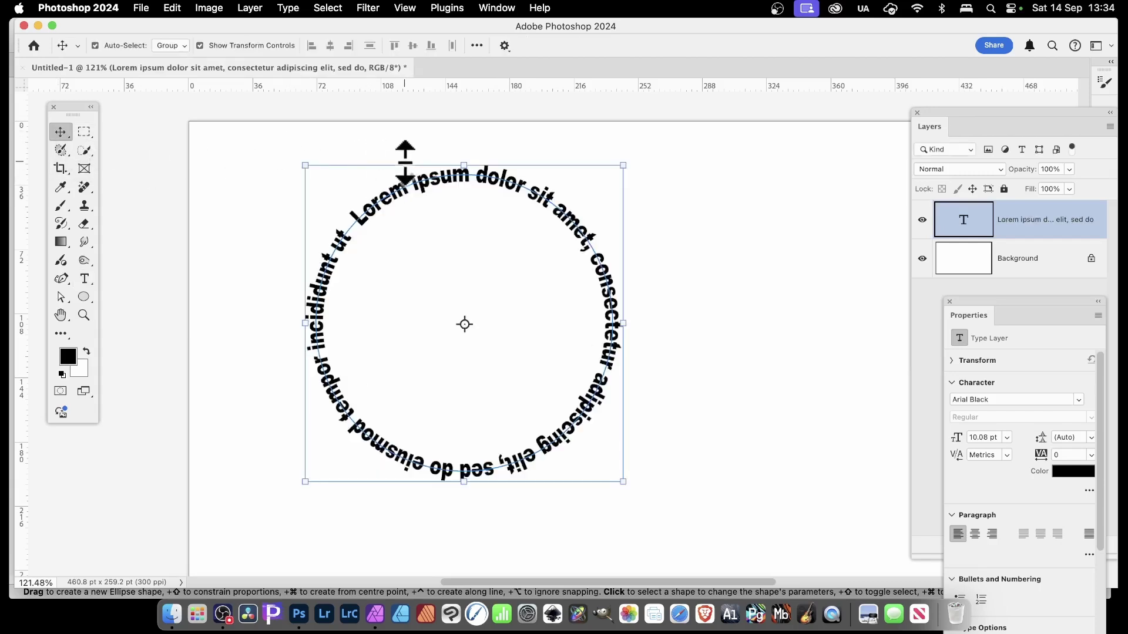
key(Delete)
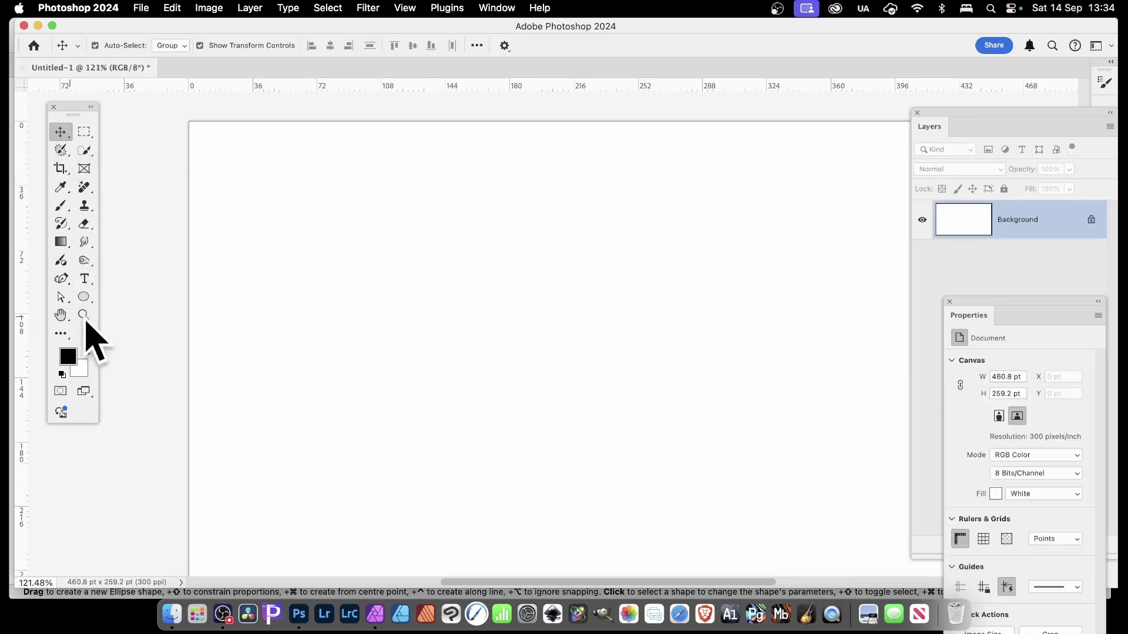
click(83, 297)
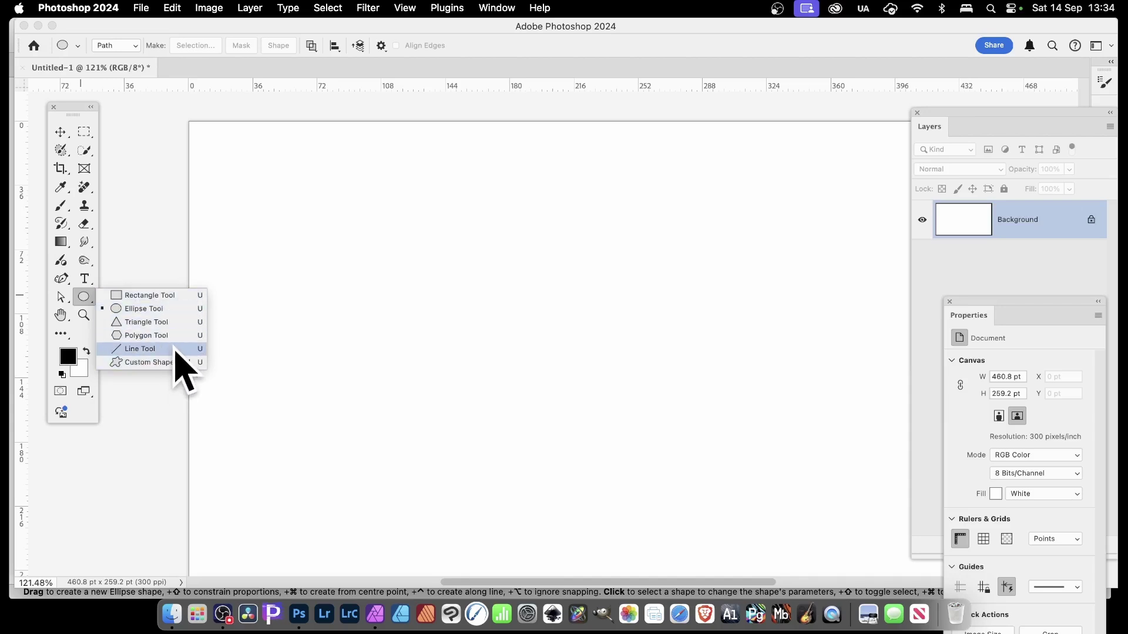
Choose the Rectangle Tool in Shape mode and look over the Path Operations options unchanged
click(176, 296)
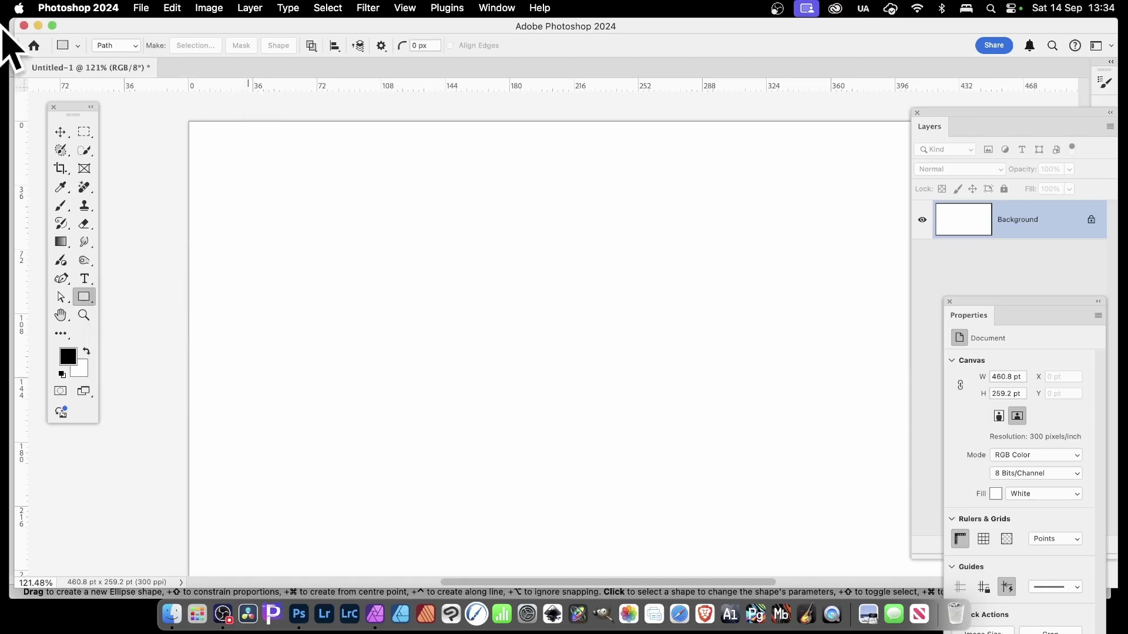
click(115, 47)
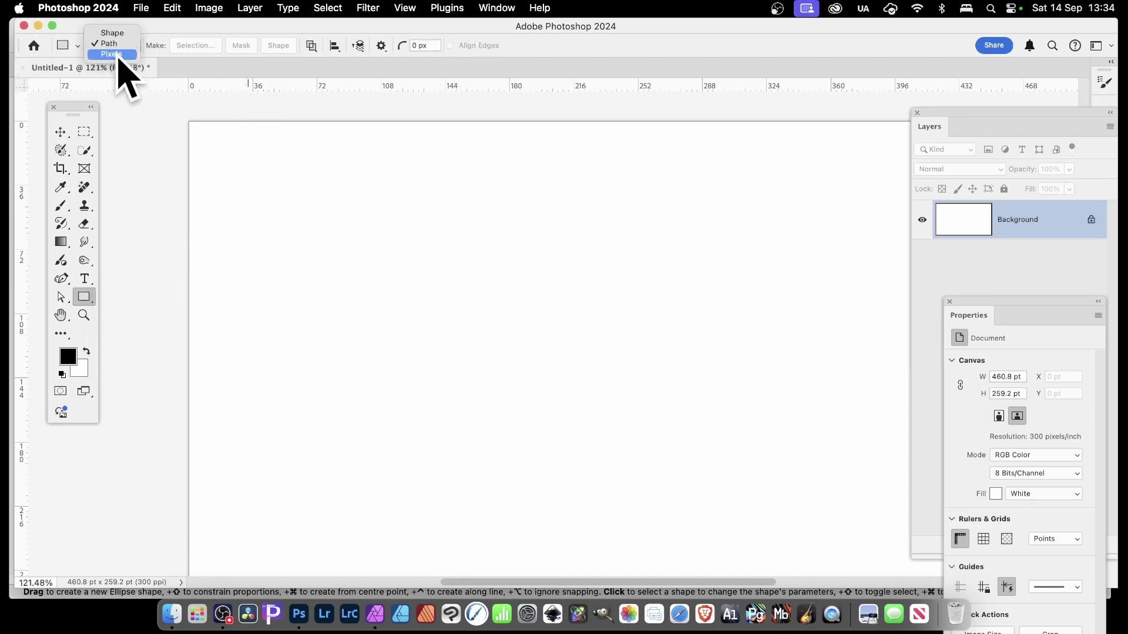
click(117, 33)
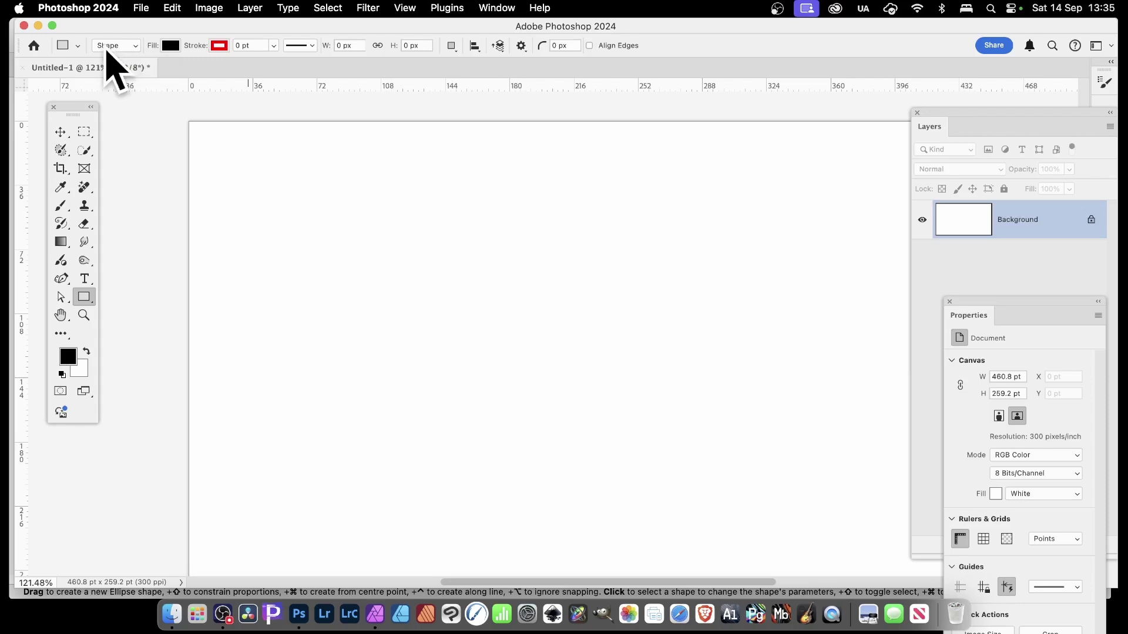
click(452, 47)
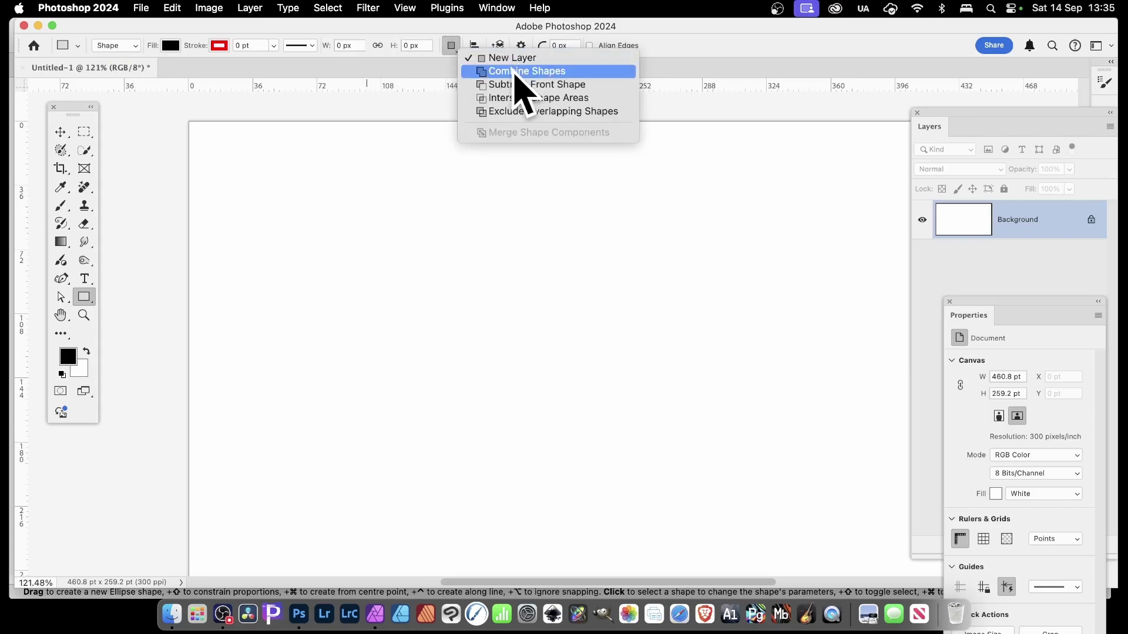
click(364, 106)
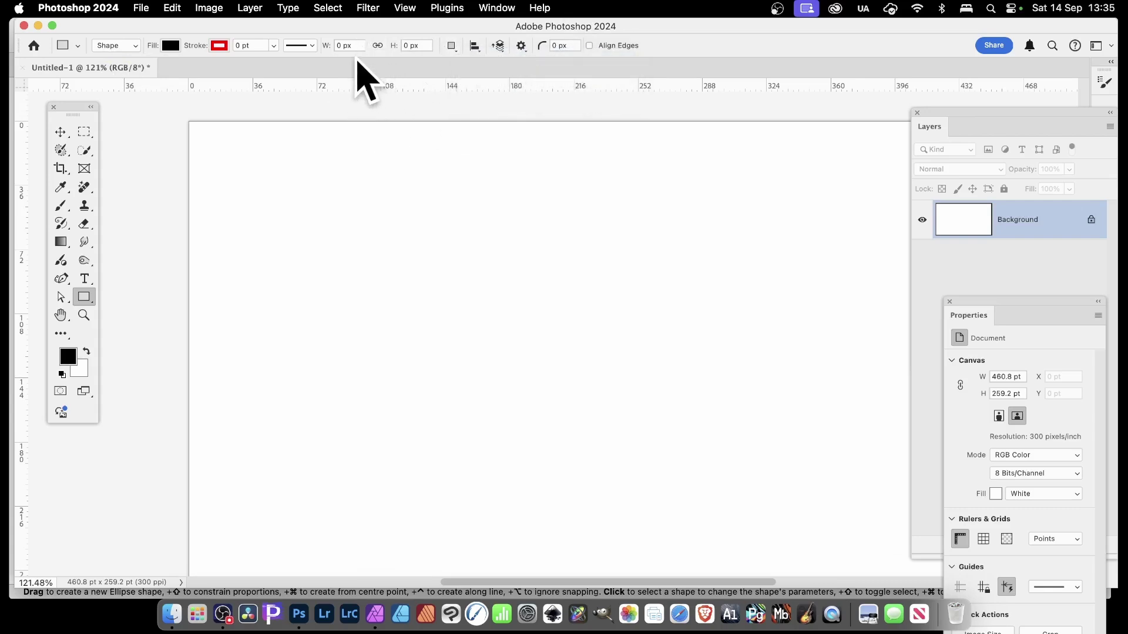
Delete the two black circles, then draw a large donut and a smaller overlapping one at its upper left
key(super+Tab)
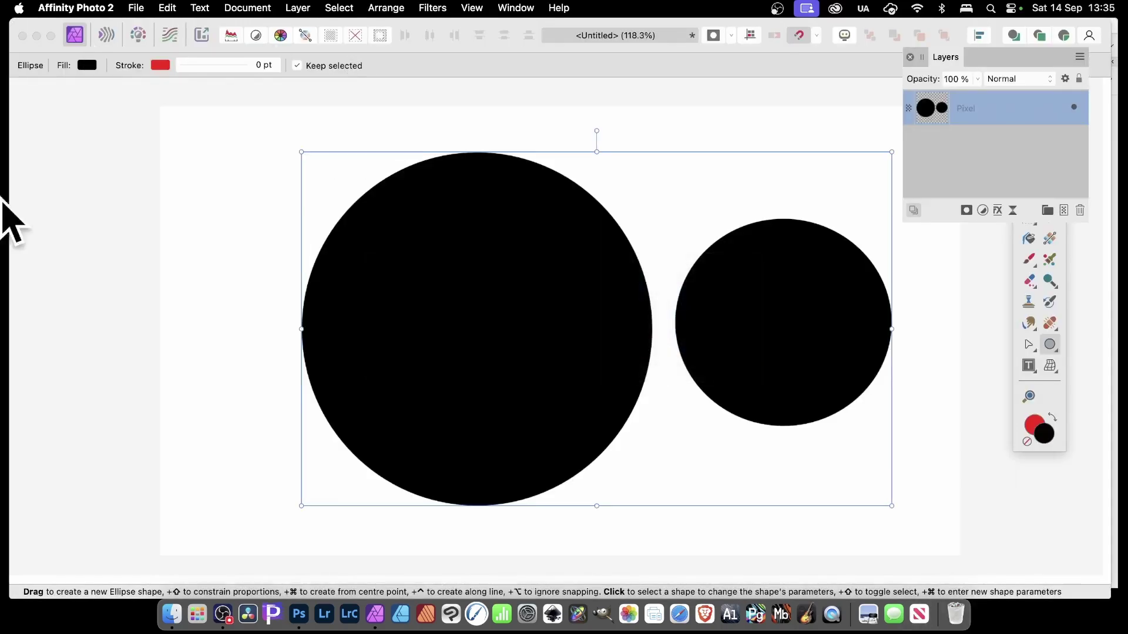
key(Delete)
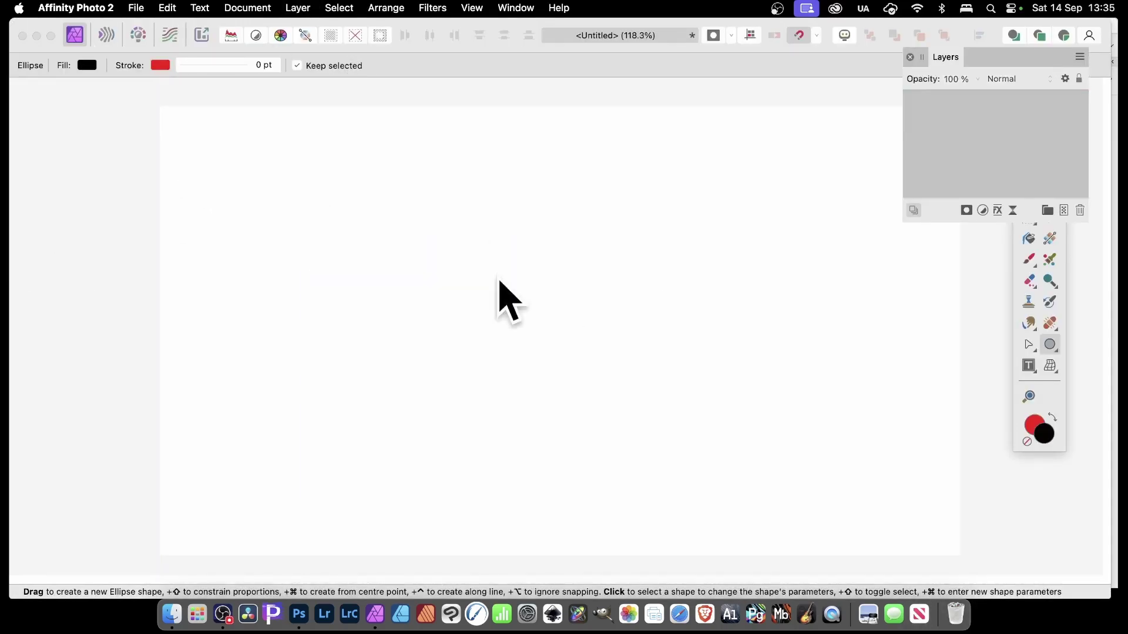
click(1052, 352)
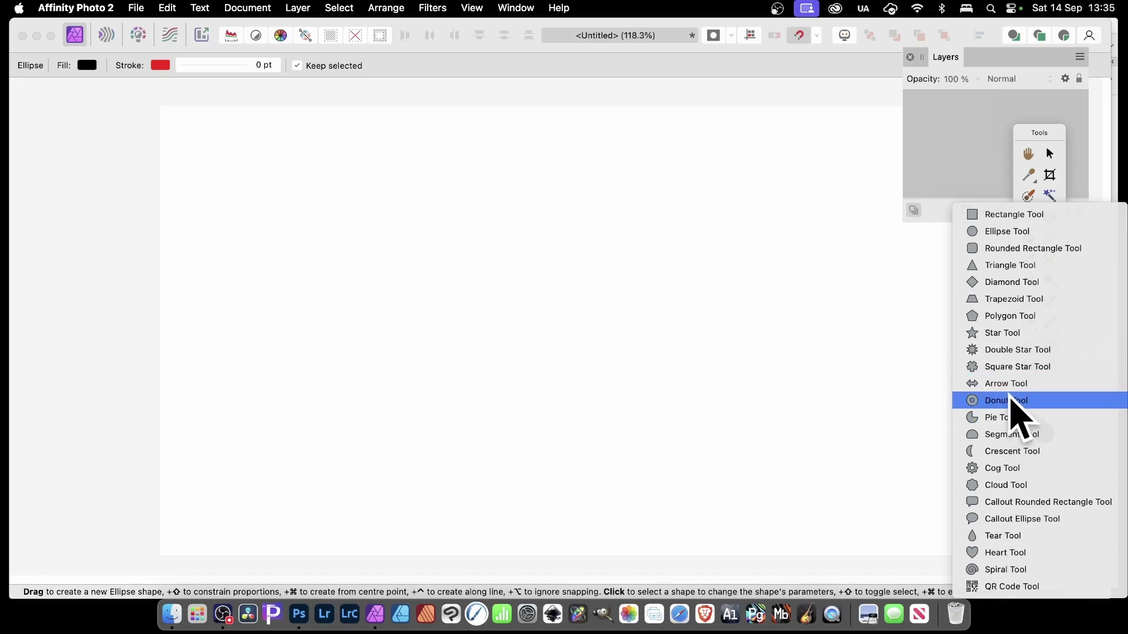
click(1010, 400)
drag(348, 185, 685, 516)
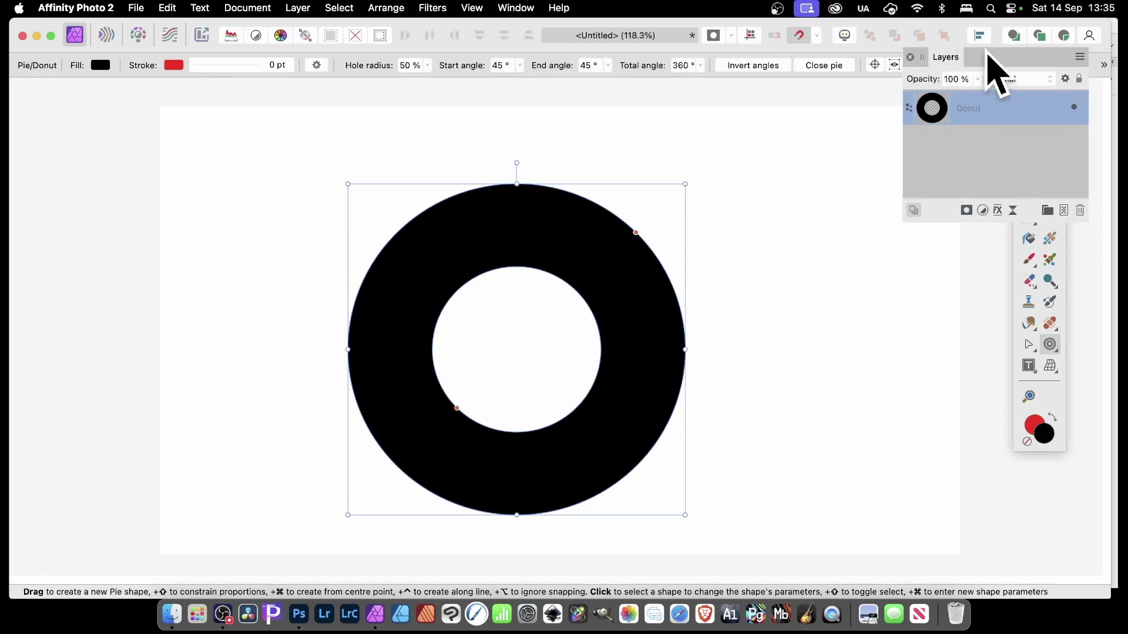
drag(987, 54, 932, 152)
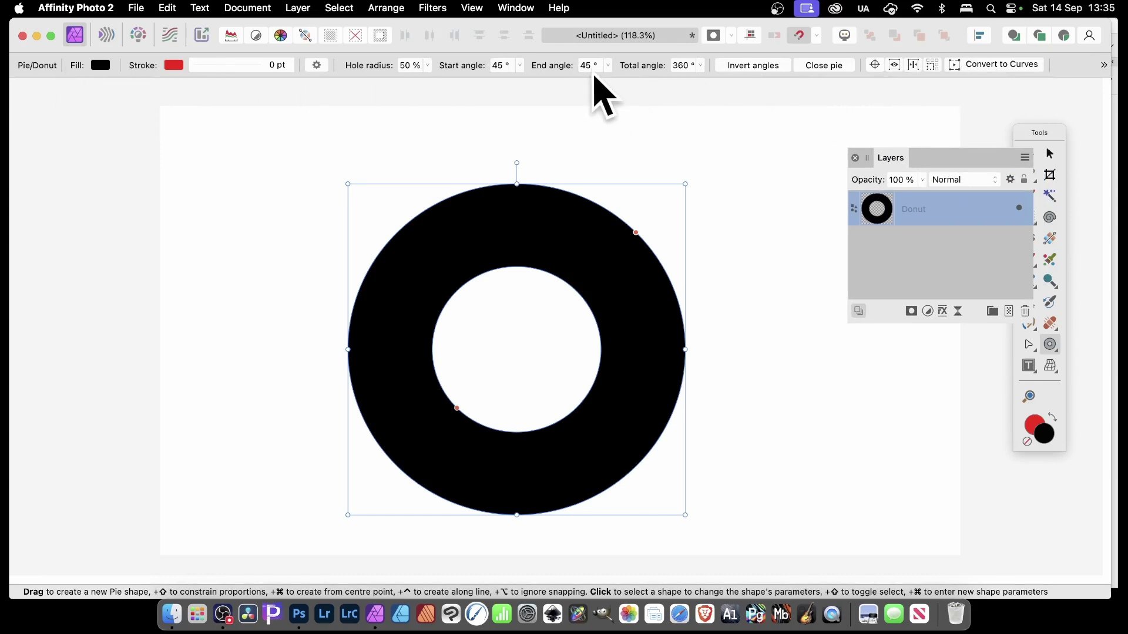
drag(214, 129, 439, 350)
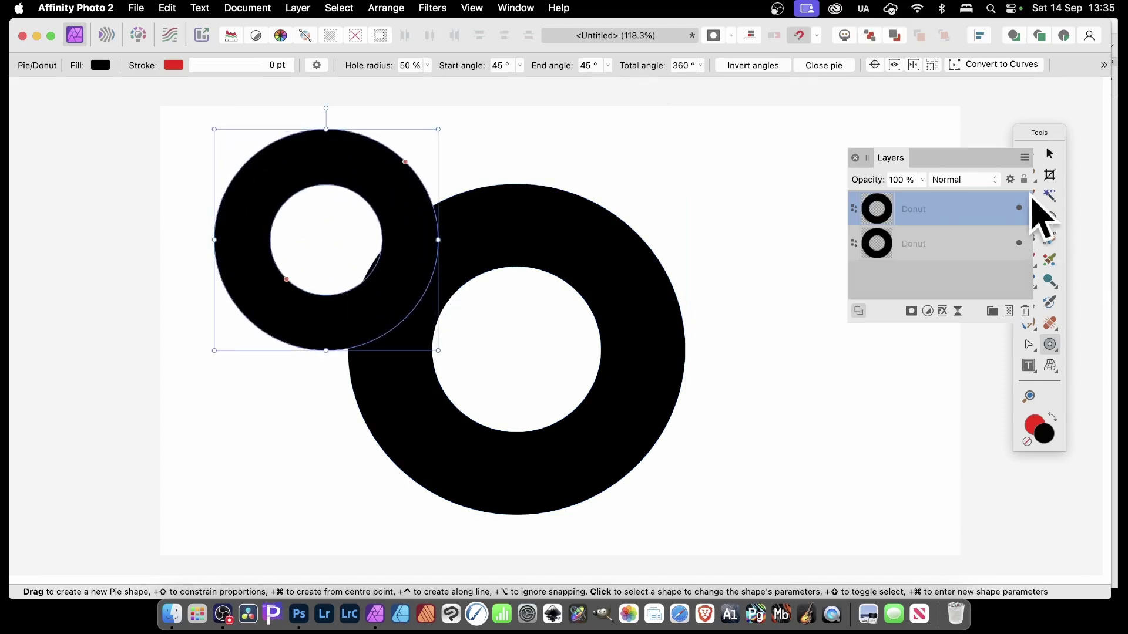
Select both donuts and merge them into a single fused black Curves shape
shift+click(920, 248)
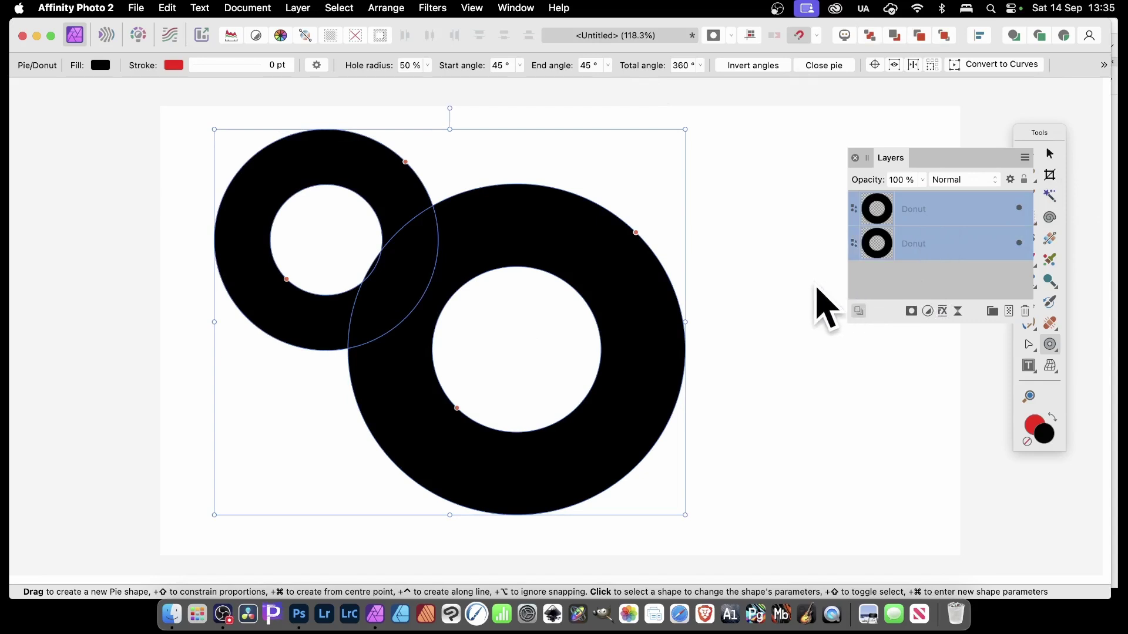
right_click(341, 146)
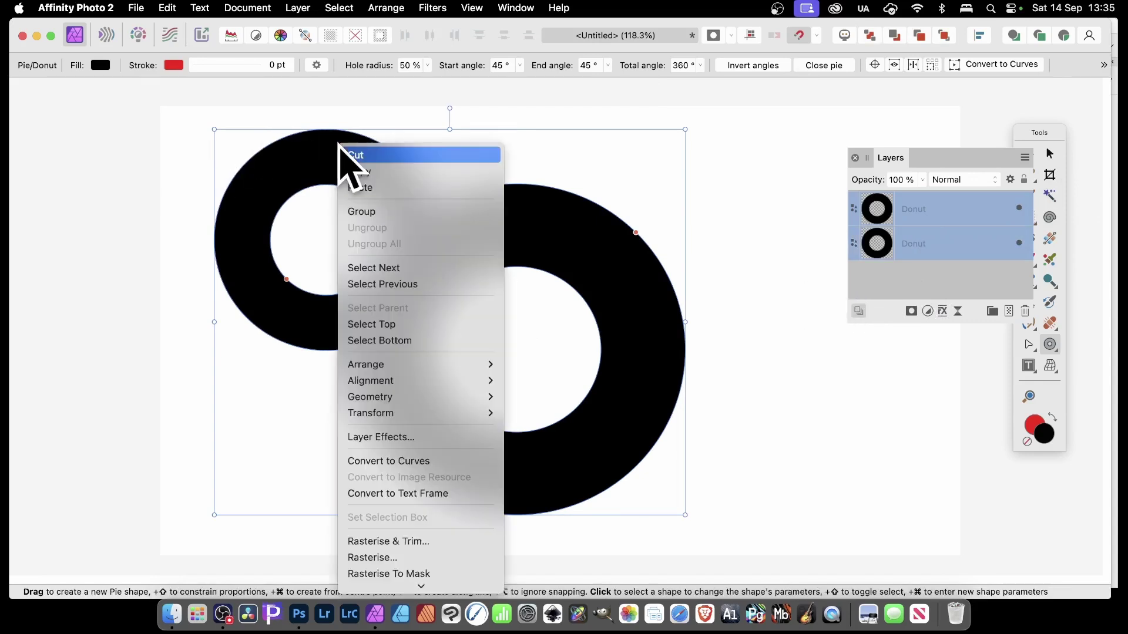
mouse_move(383, 402)
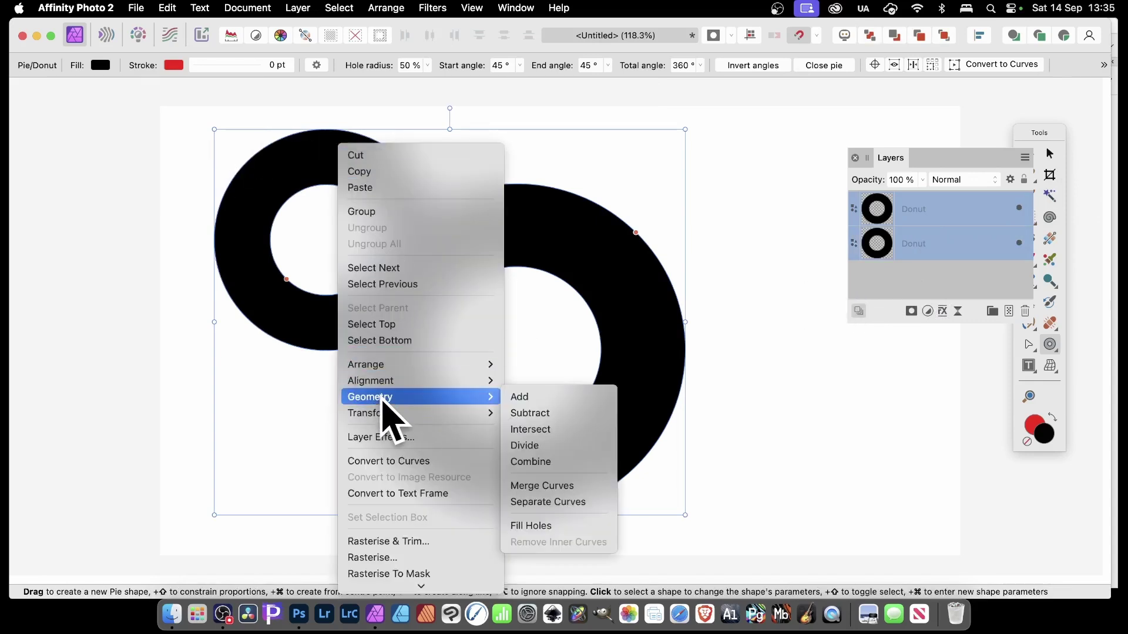
click(578, 399)
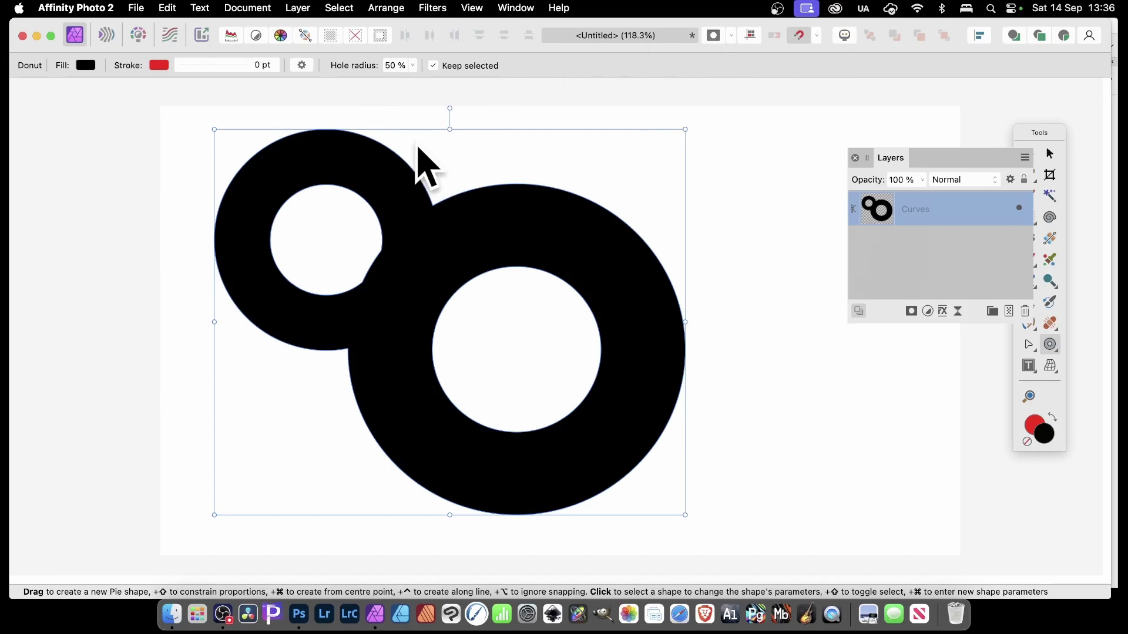
Back in Photoshop's blank document, open the Rectangle tool's flyout of shape tools
key(super+Tab)
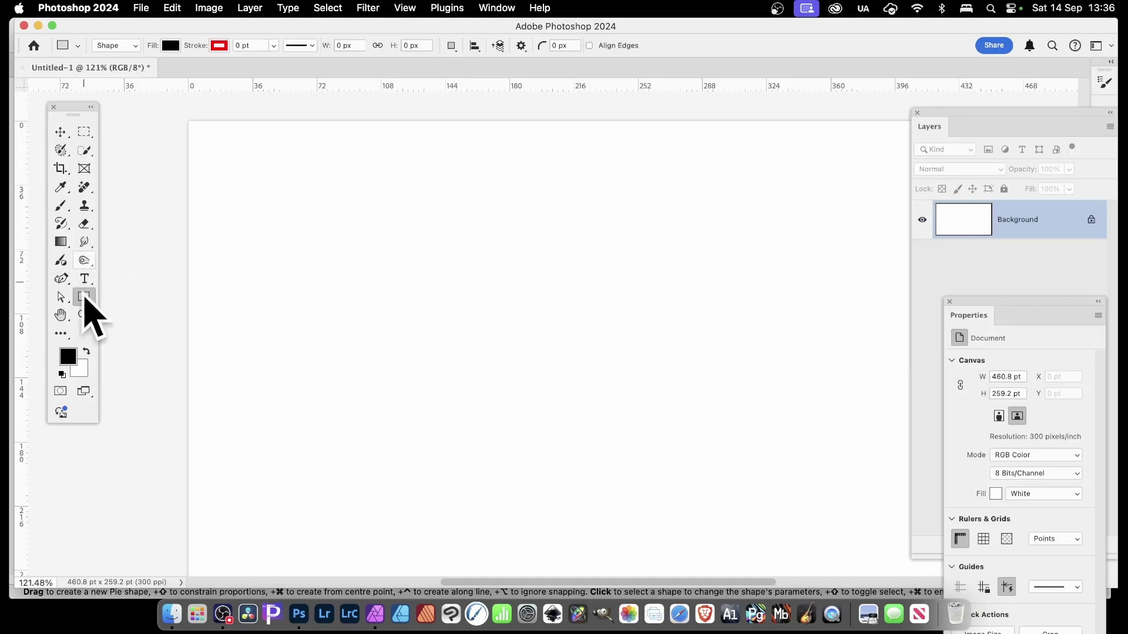
drag(83, 298, 164, 370)
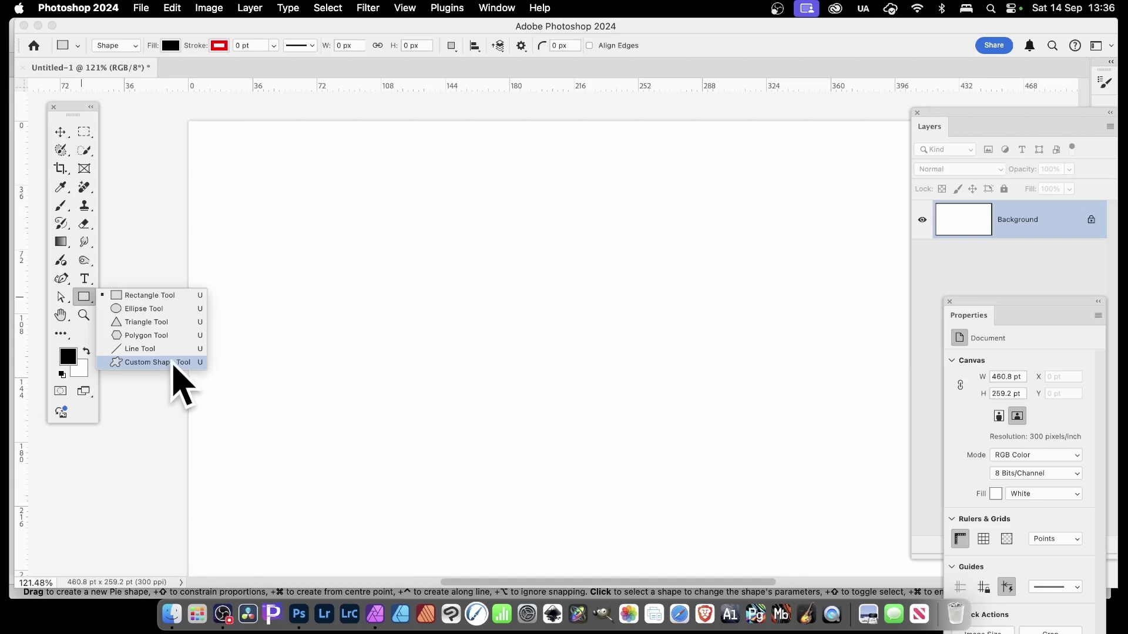
click(176, 361)
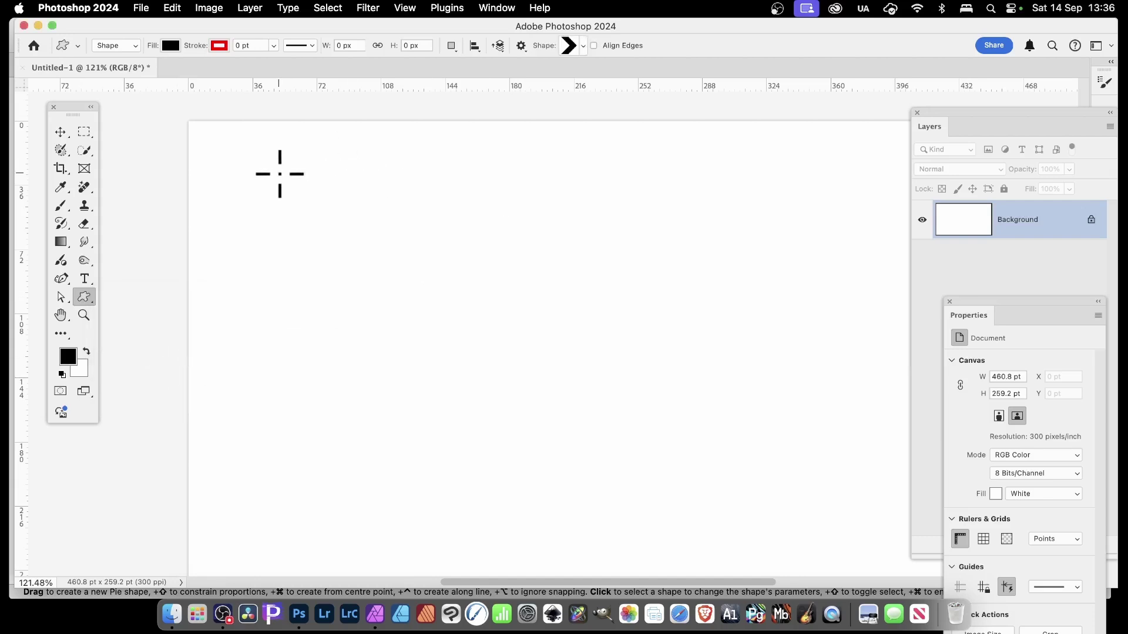
drag(283, 170, 582, 457)
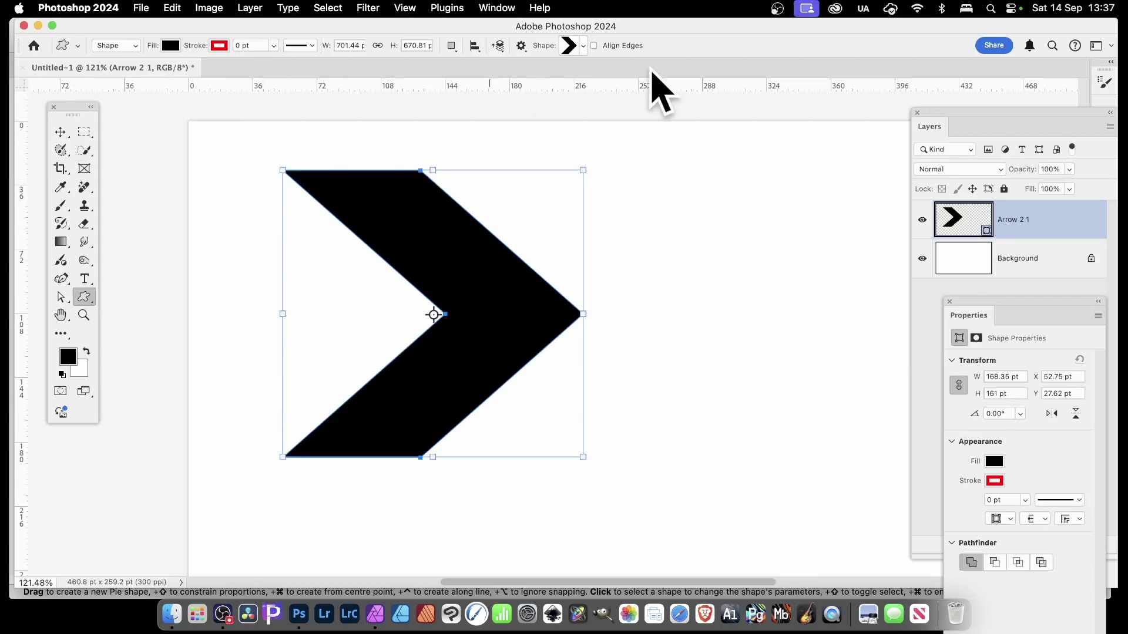
click(520, 45)
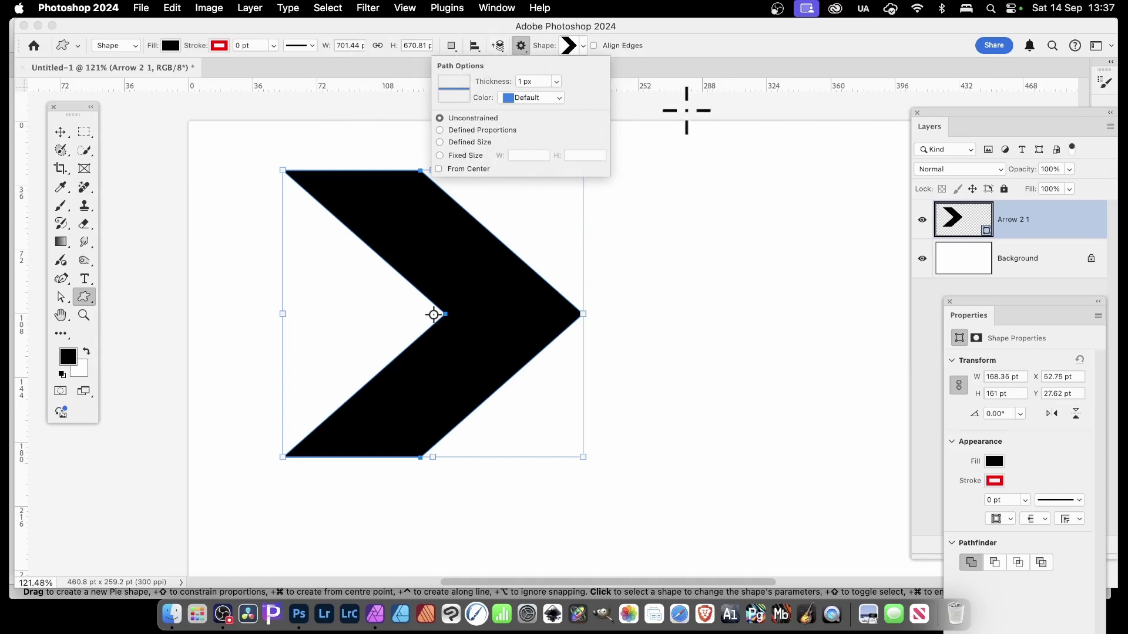
click(725, 73)
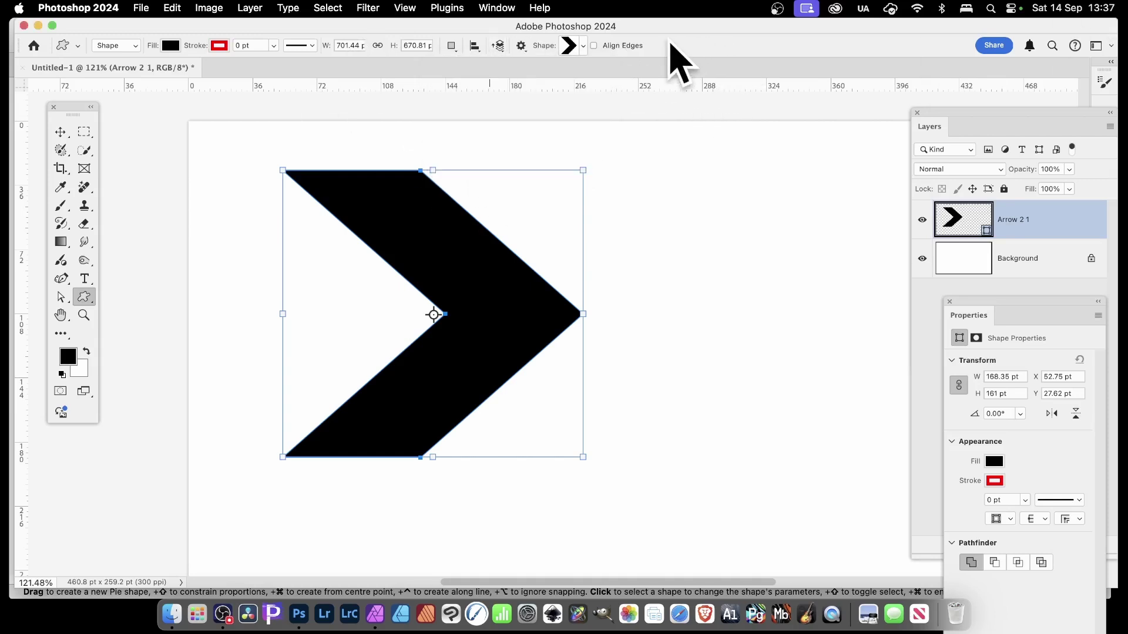
click(129, 47)
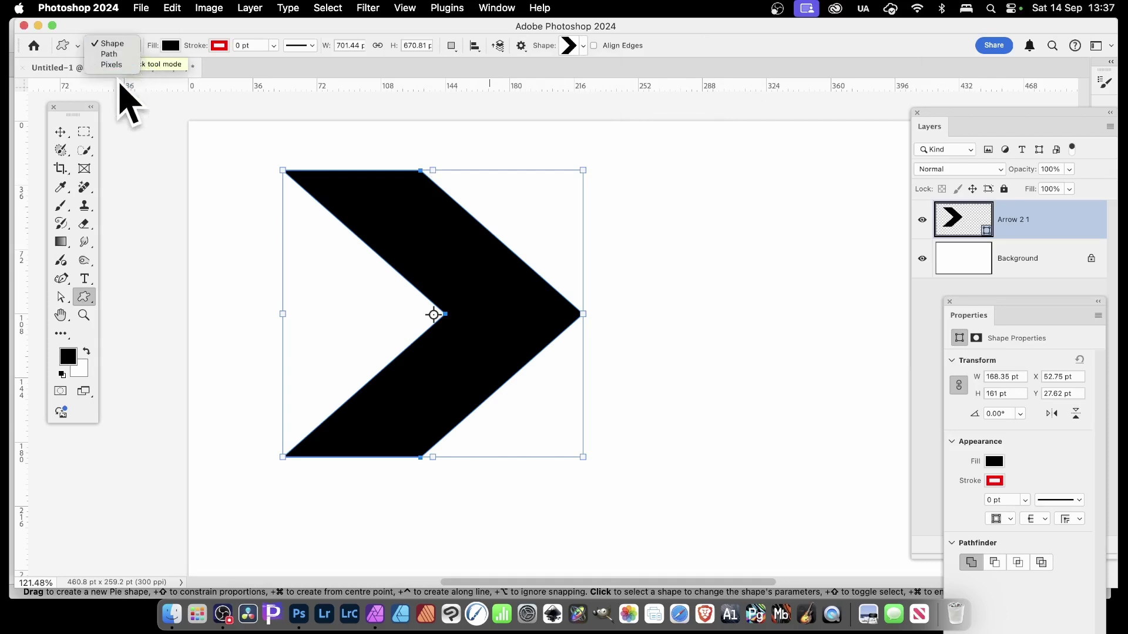
click(670, 53)
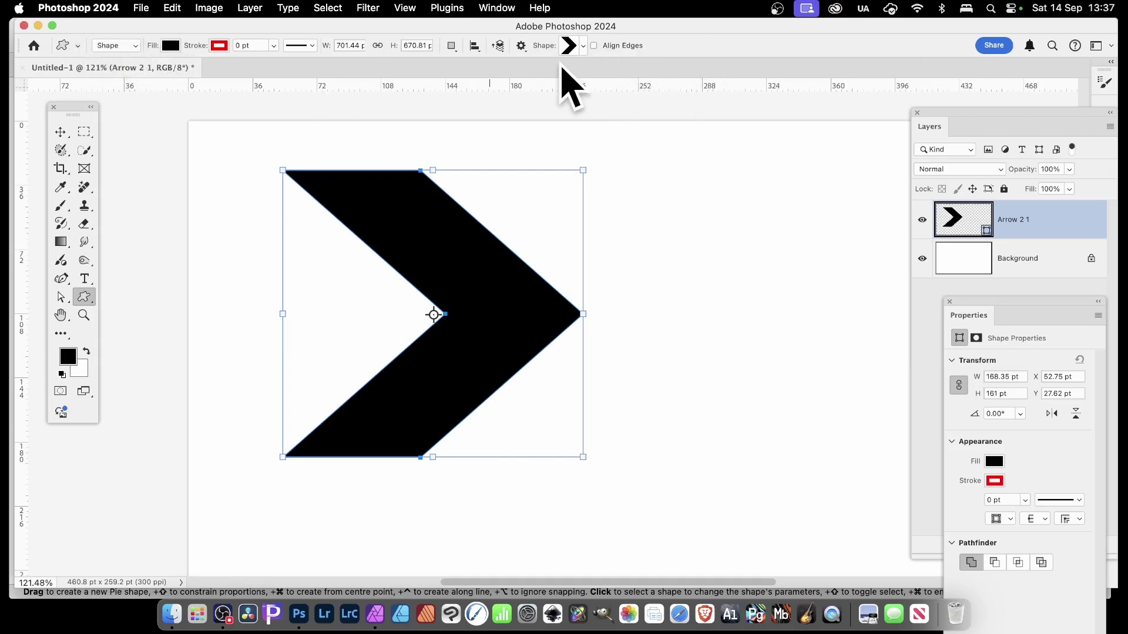
click(584, 46)
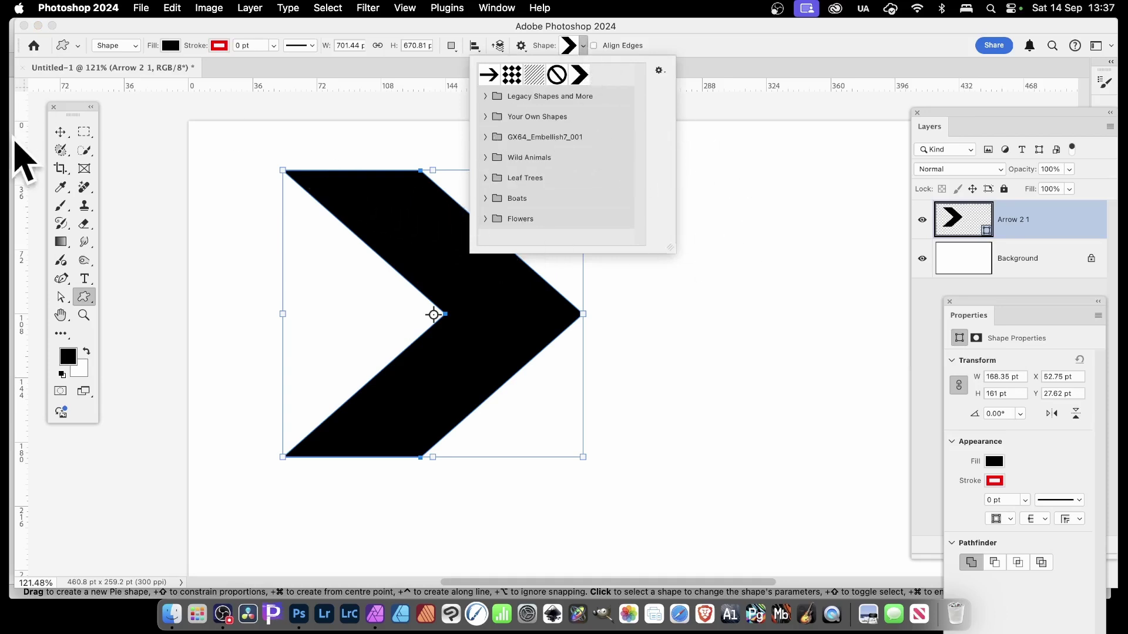
click(59, 132)
key(BackSpace)
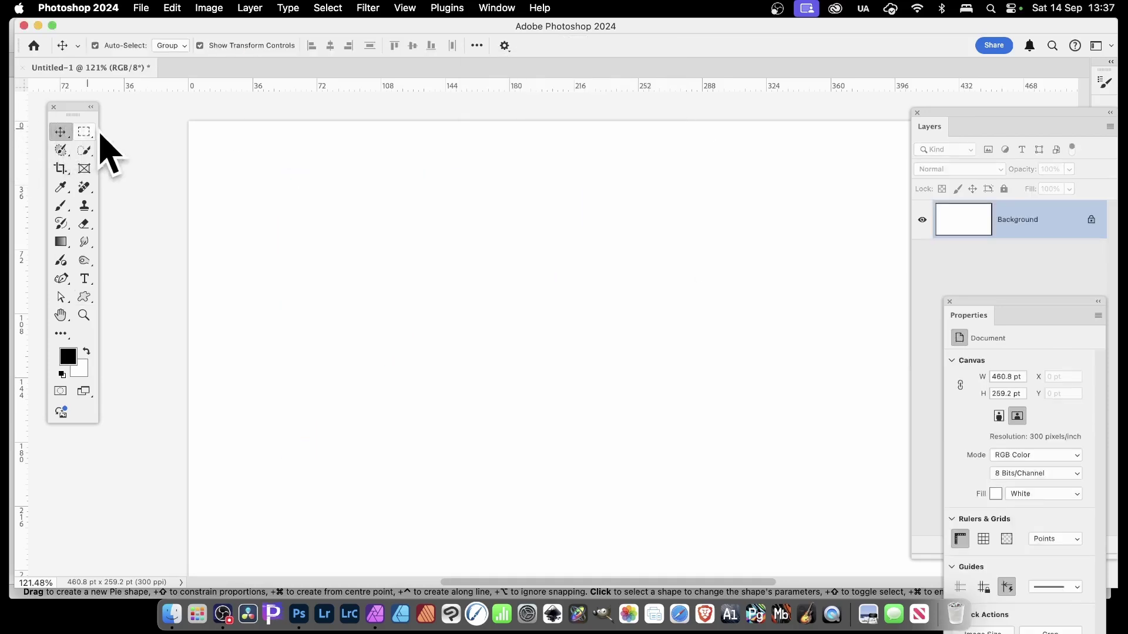
With the Custom Shape tool, expand Legacy Shapes and More > 2019 Shapes in the Shape picker
click(84, 297)
click(583, 46)
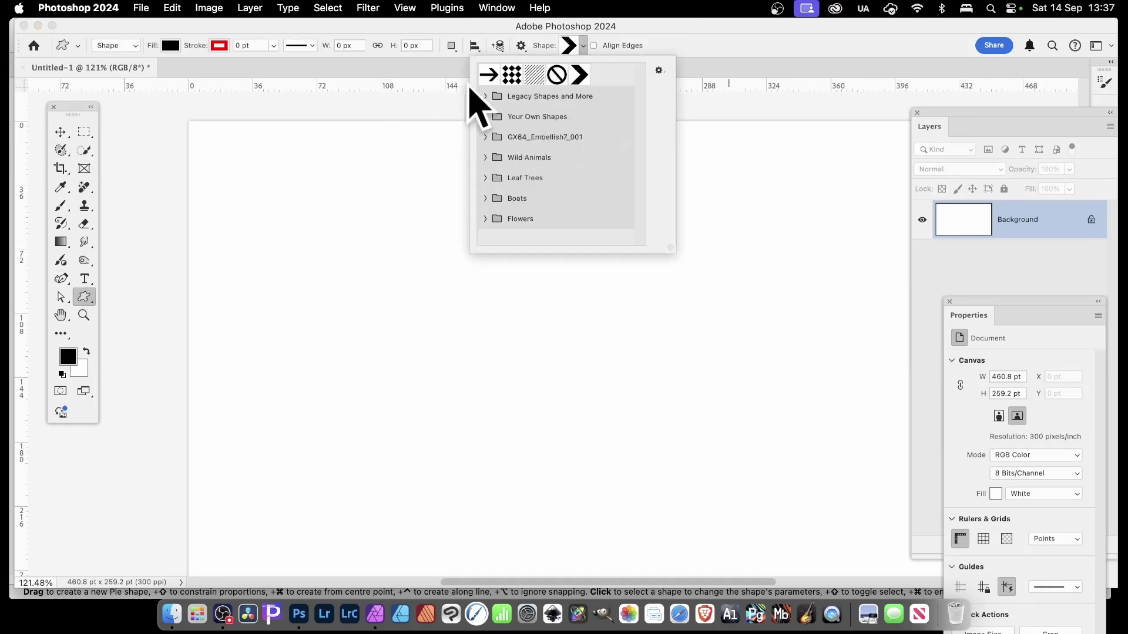
click(485, 97)
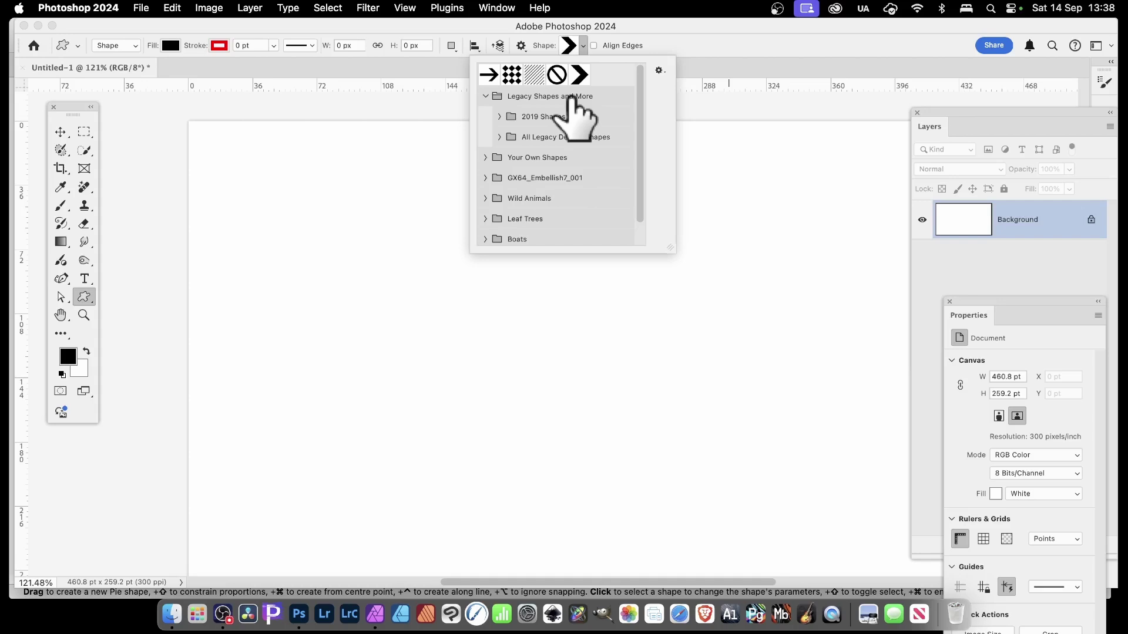
click(499, 118)
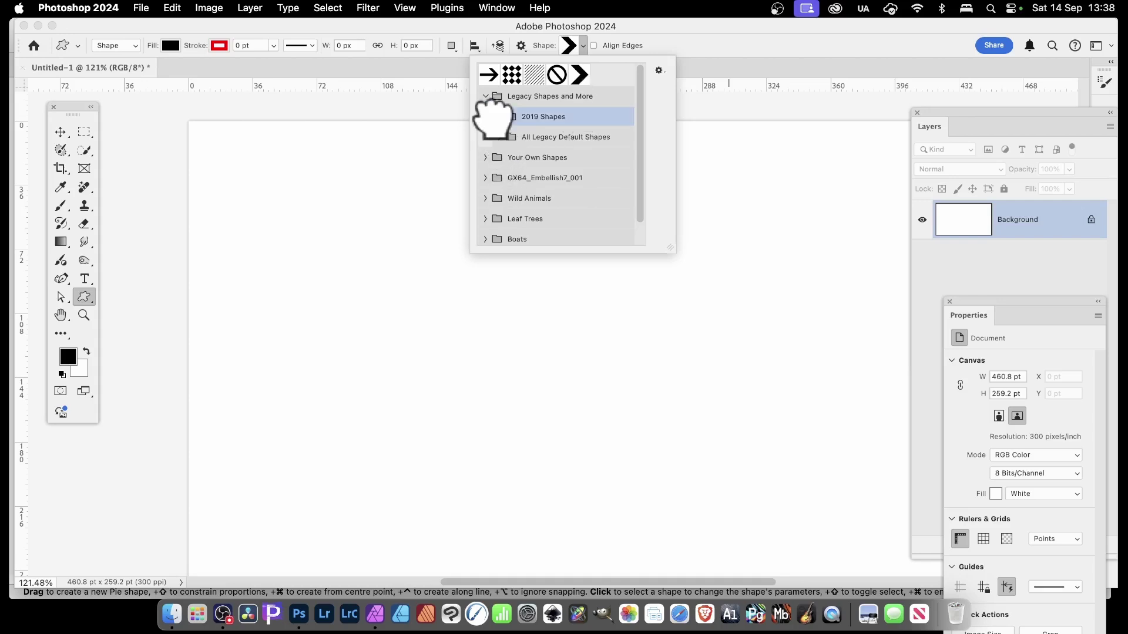
click(500, 117)
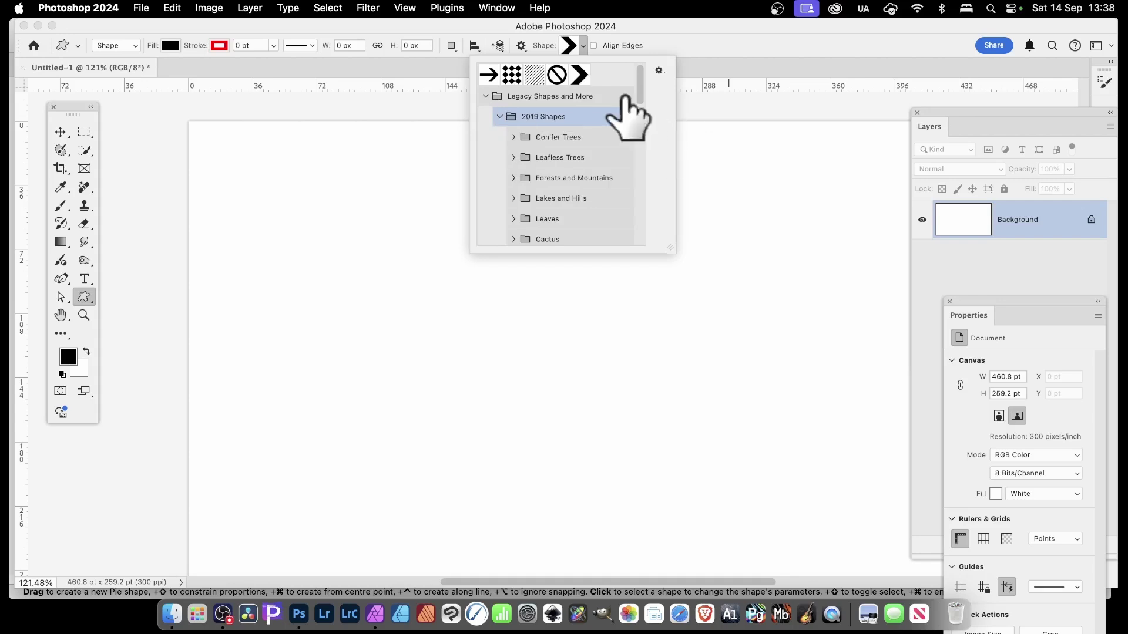
scroll(646, 104, down, 1)
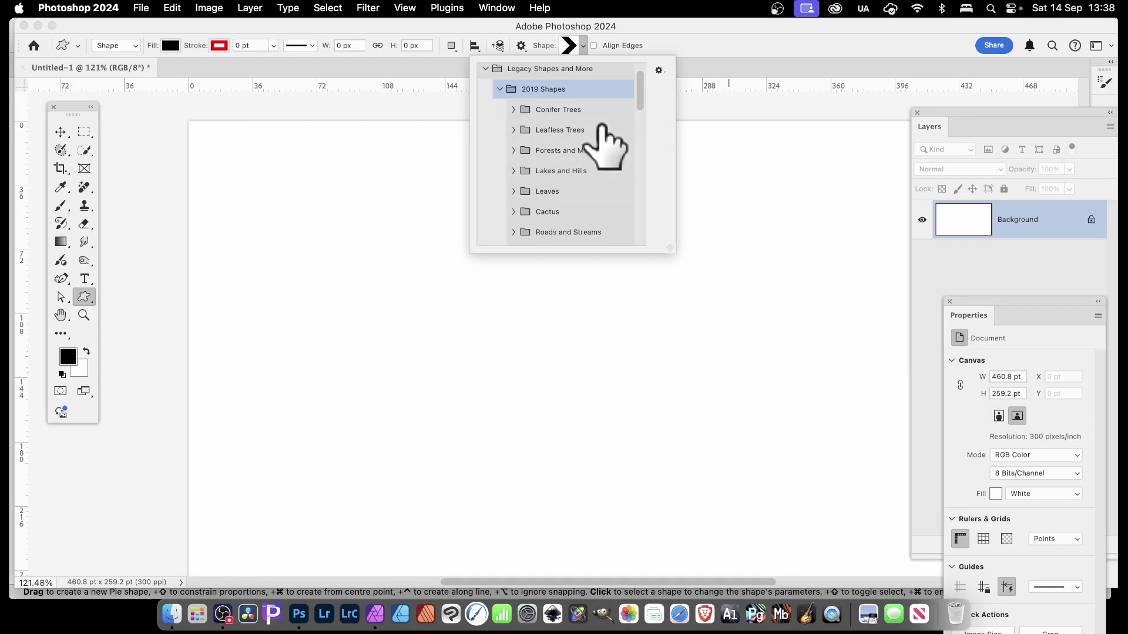
Expand and collapse the Lakes and Hills and People shape sets
click(514, 171)
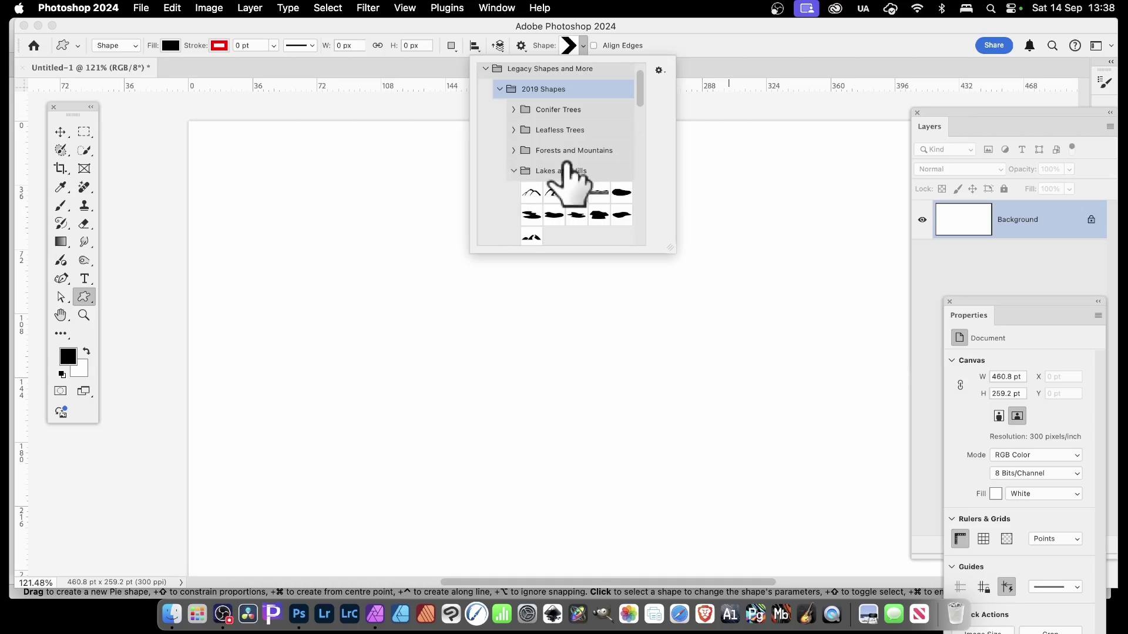
scroll(587, 183, down, 1)
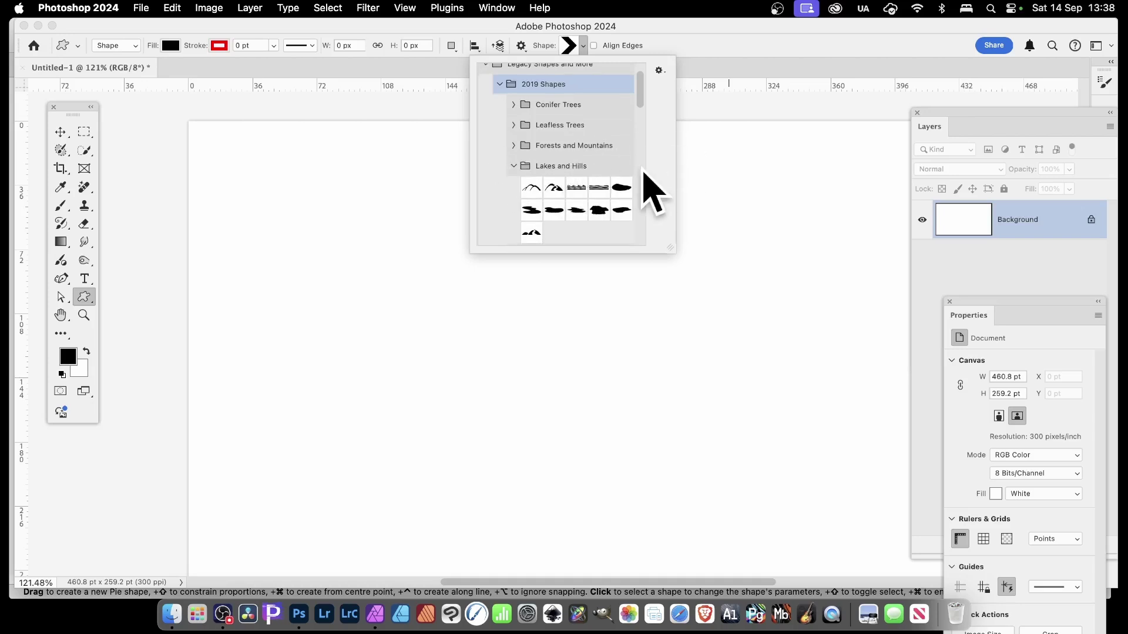
click(514, 164)
scroll(579, 179, down, 2)
scroll(646, 169, down, 1)
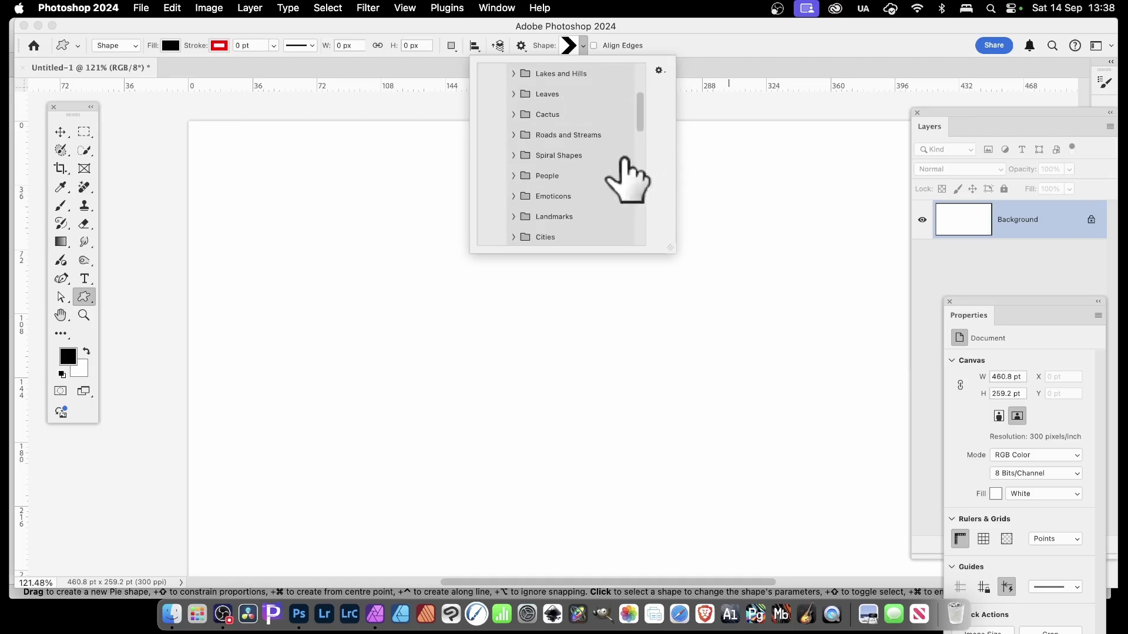
click(515, 175)
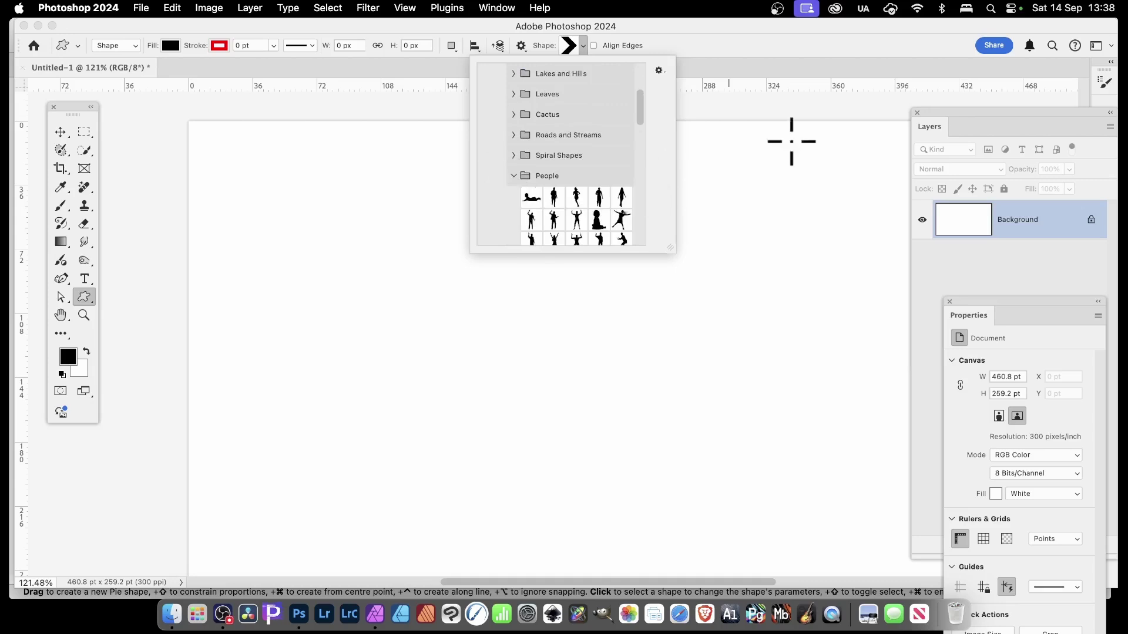
scroll(629, 164, down, 2)
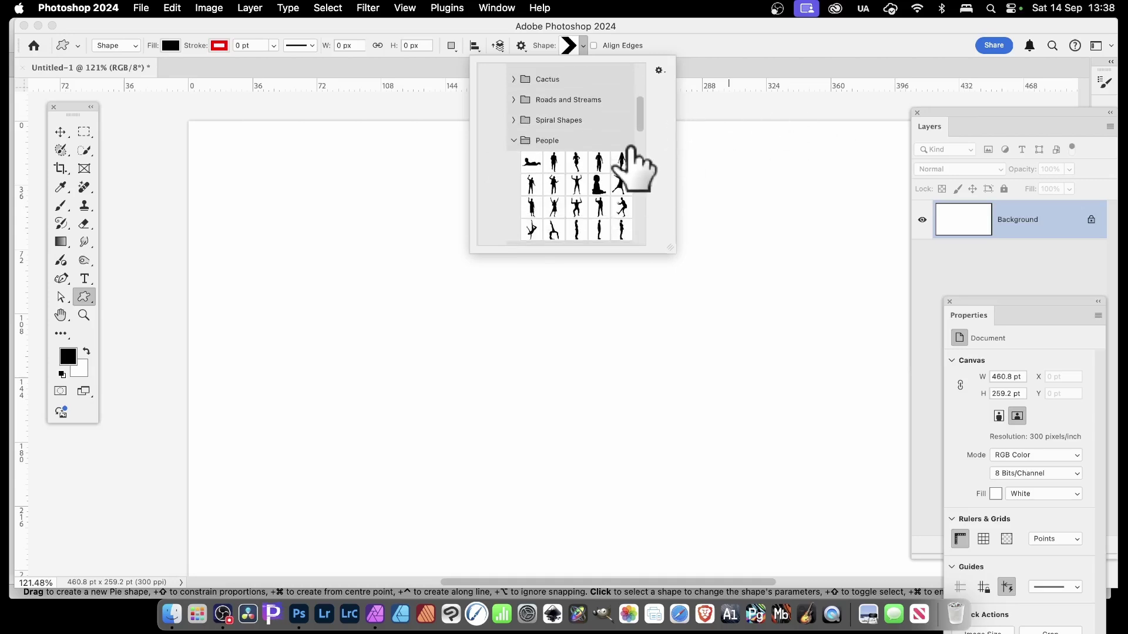
scroll(590, 158, down, 1)
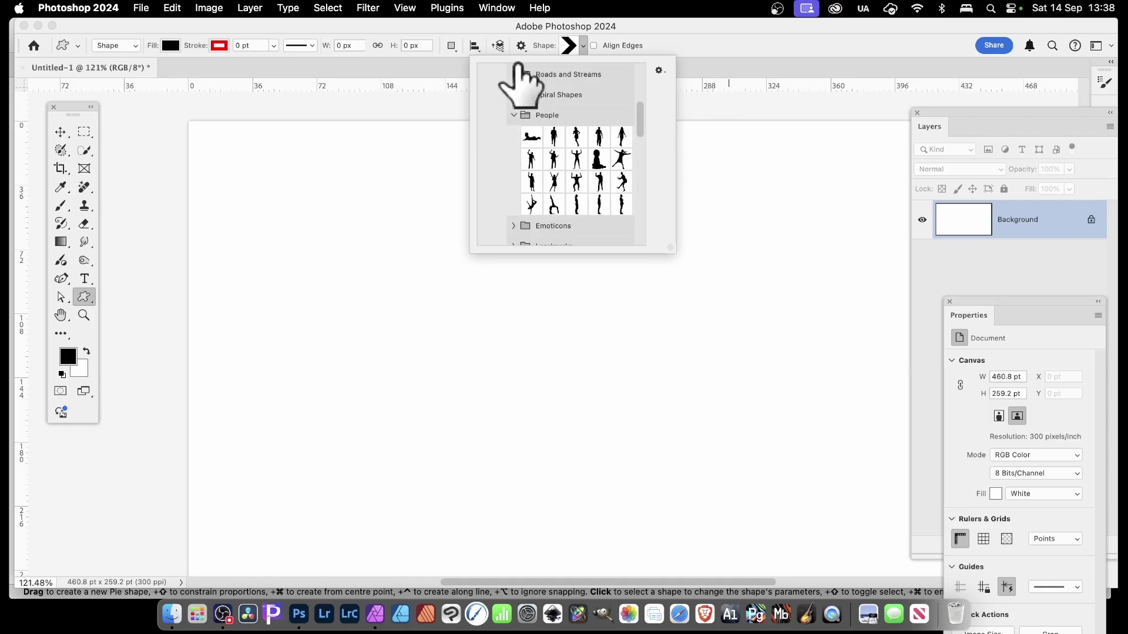
click(515, 115)
Peek at Emoticons, leave the Cities skylines expanded, and return to Affinity Photo 2
click(514, 136)
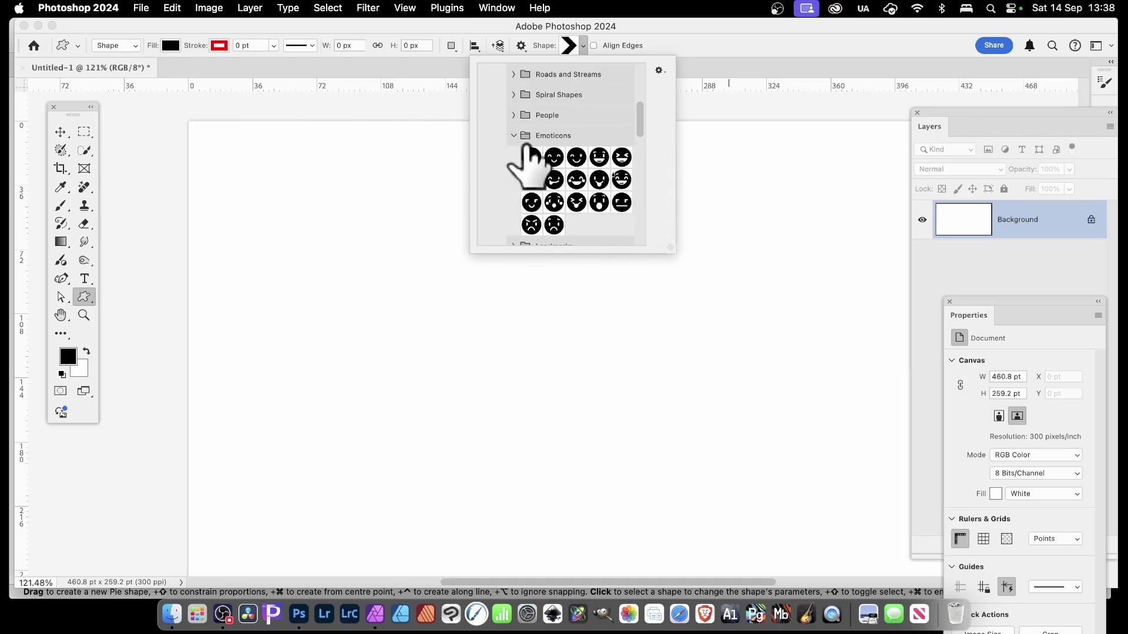
click(546, 136)
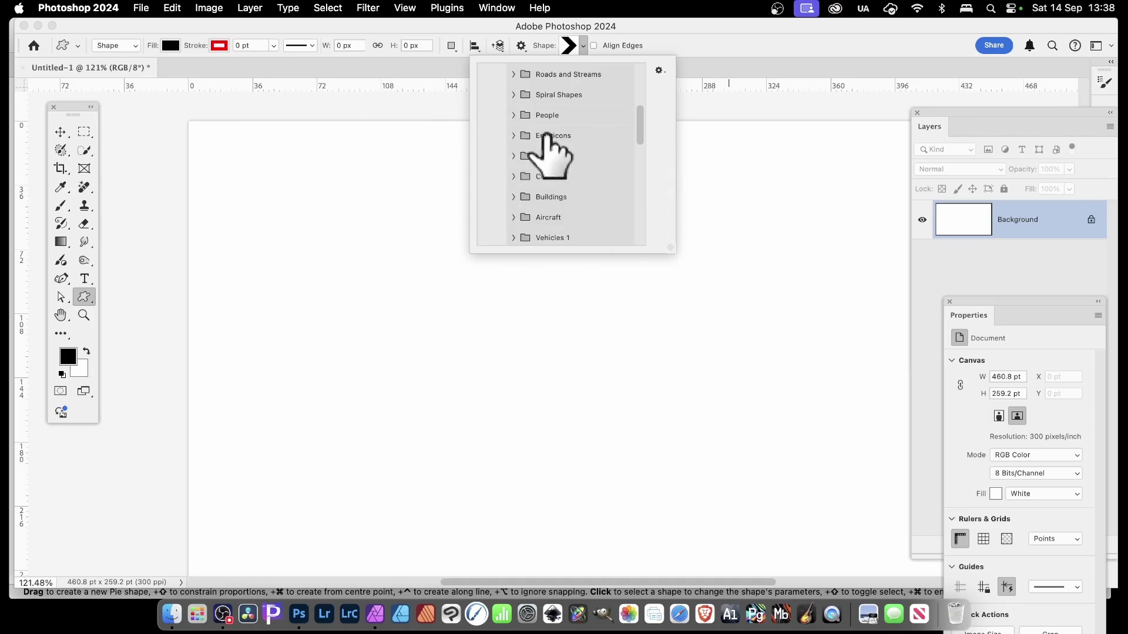
click(514, 177)
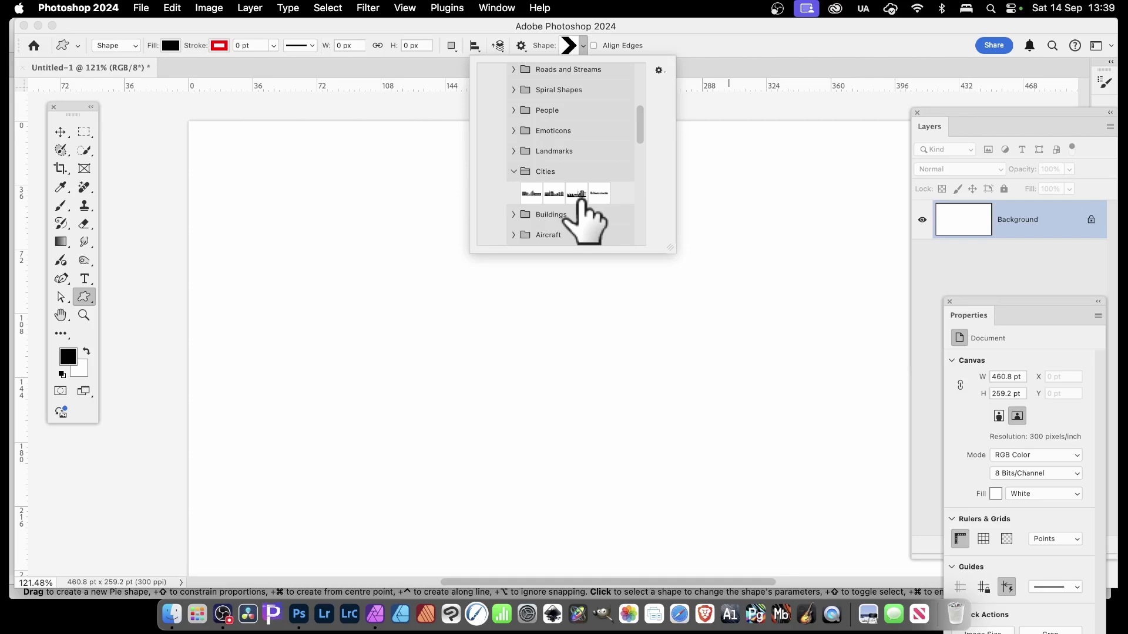
key(super+Tab)
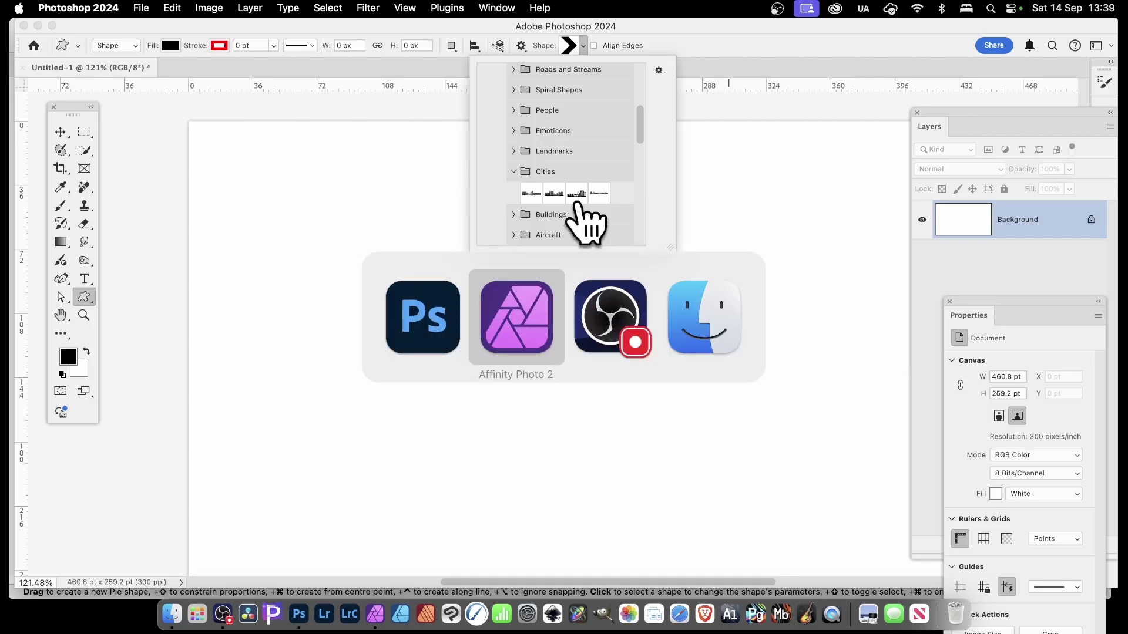
Delete the two donuts and open the Assets panel as its own separate panel
key(Delete)
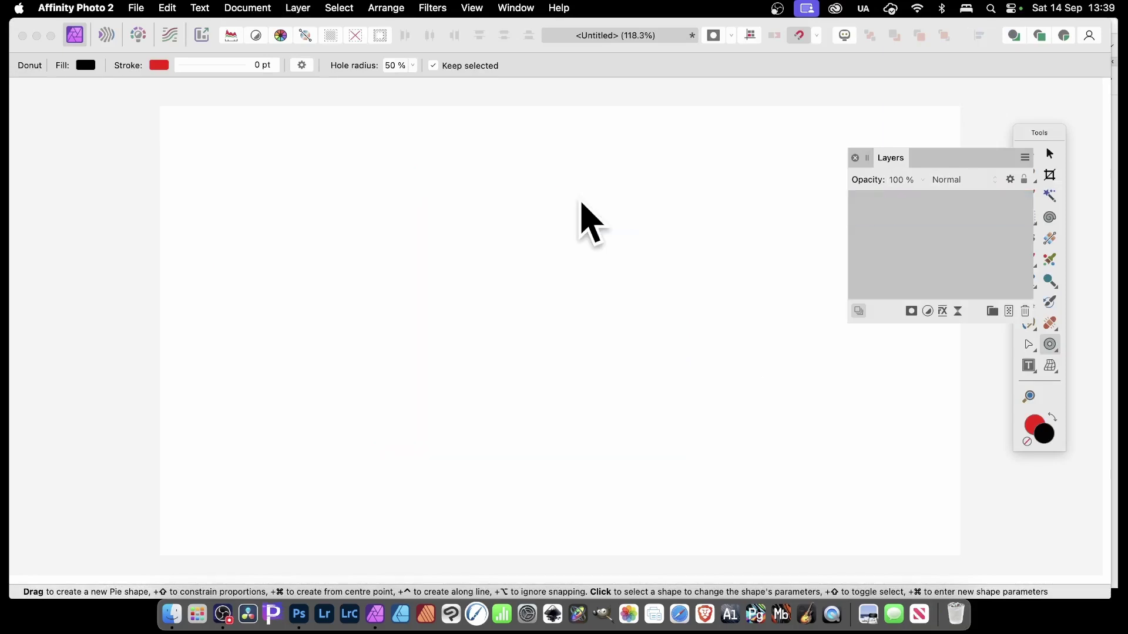
click(517, 8)
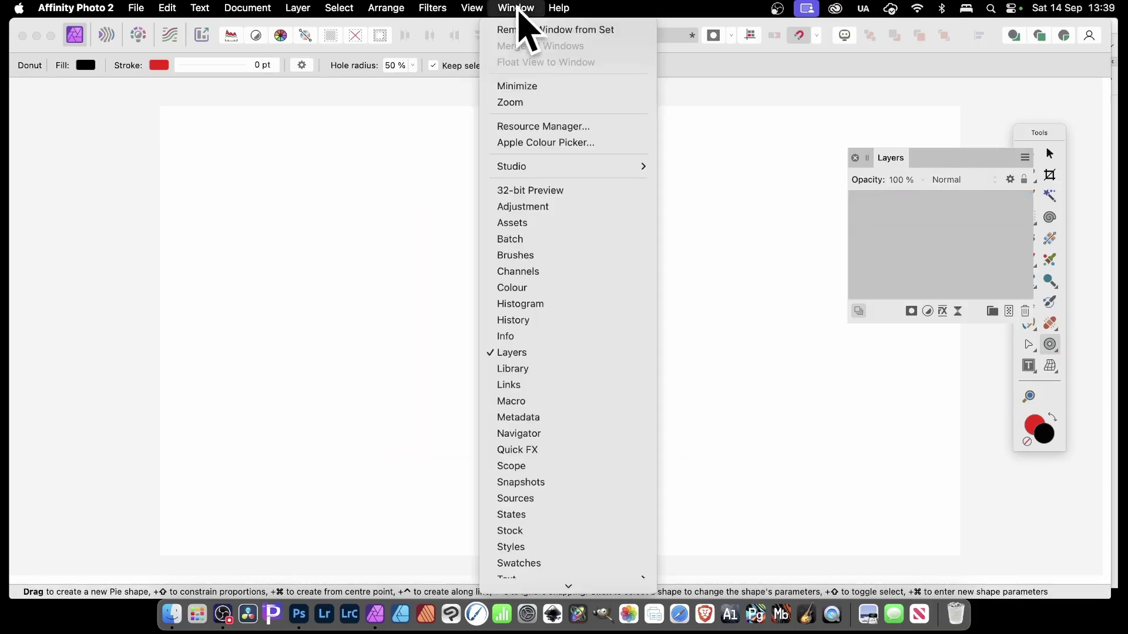
click(527, 223)
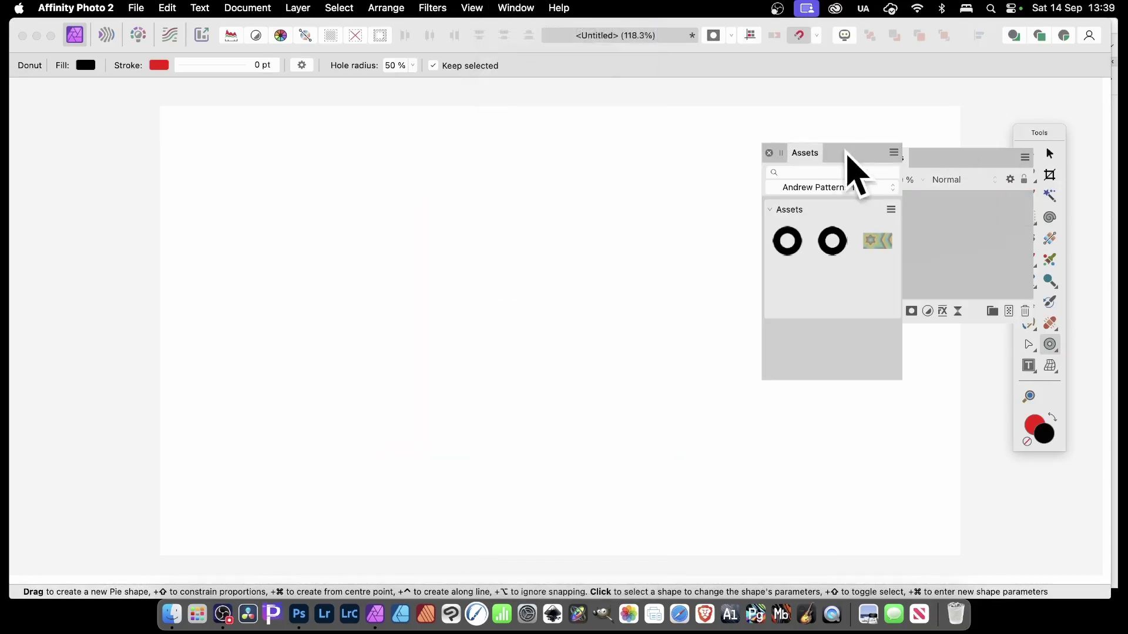
drag(849, 162, 732, 140)
Switch the asset library to Shapes Library and collapse its Assets category, leaving Assets 2
click(715, 167)
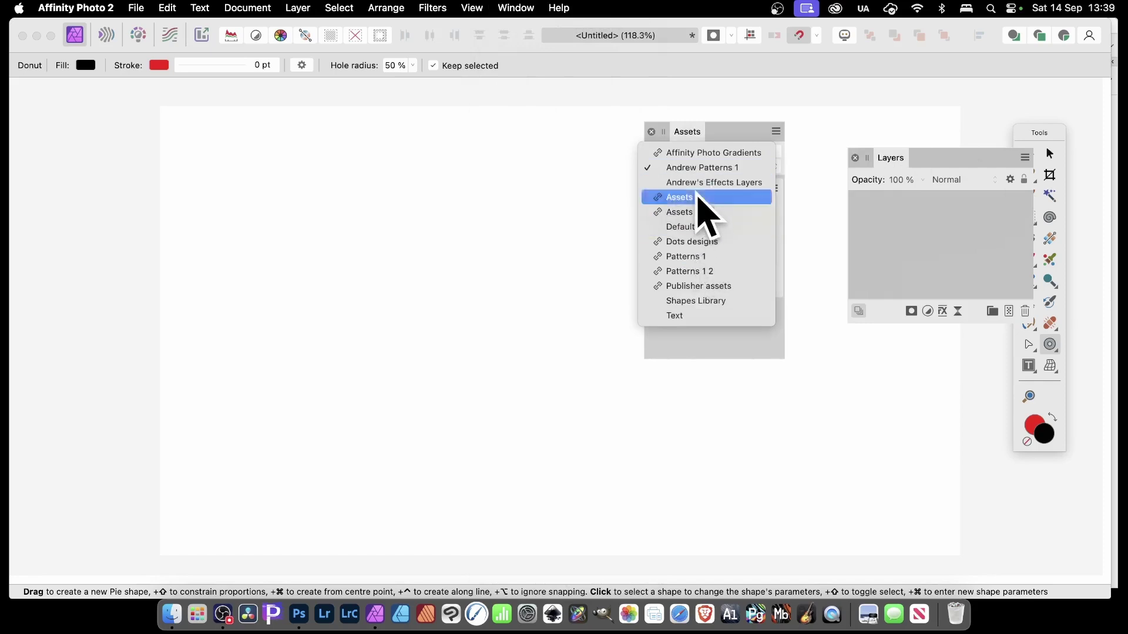
click(699, 198)
scroll(738, 311, down, 10)
scroll(736, 297, up, 8)
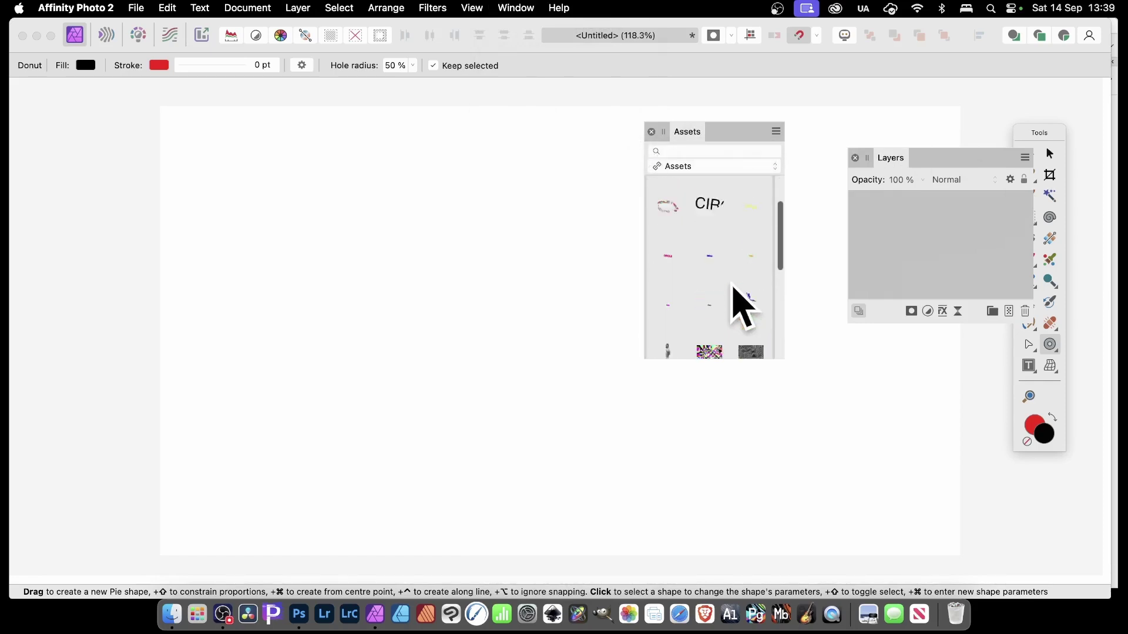
click(702, 168)
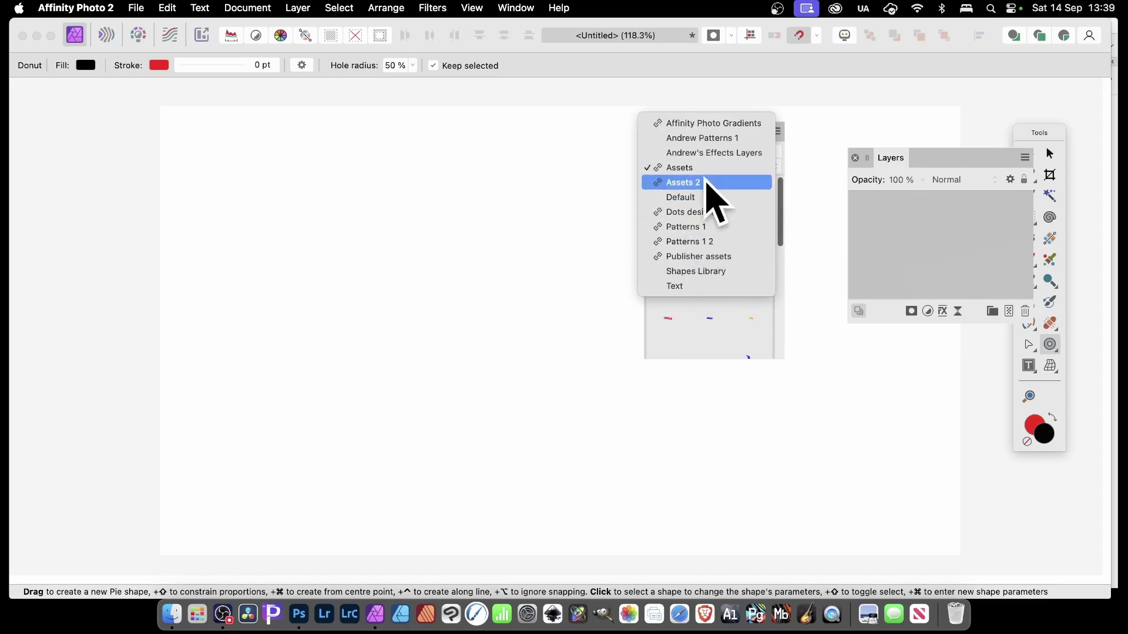
click(708, 272)
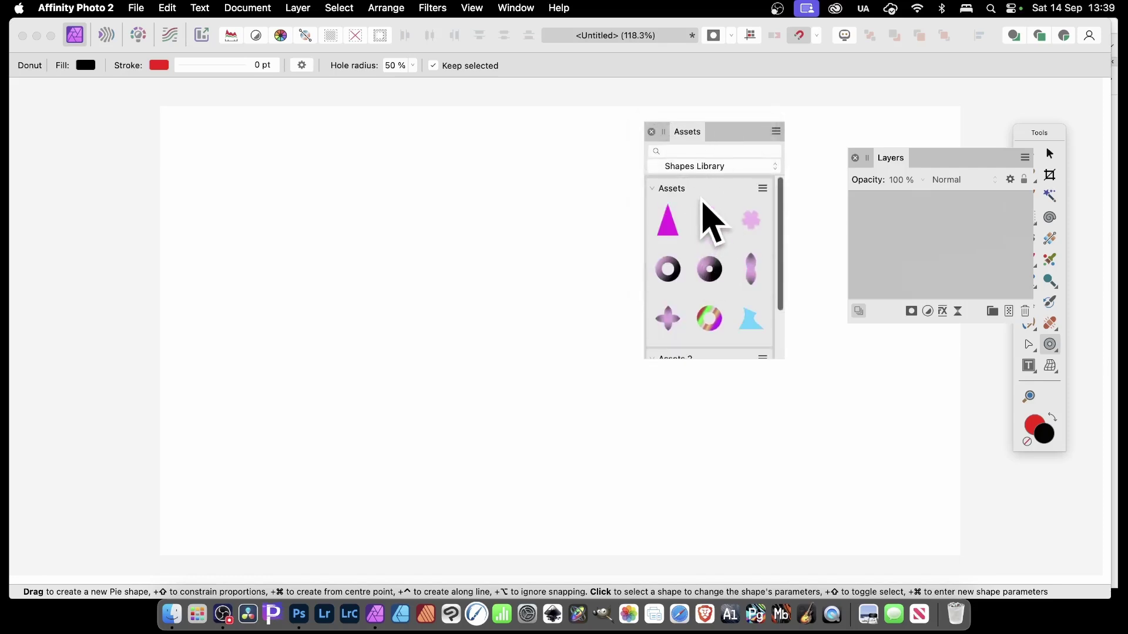
click(691, 187)
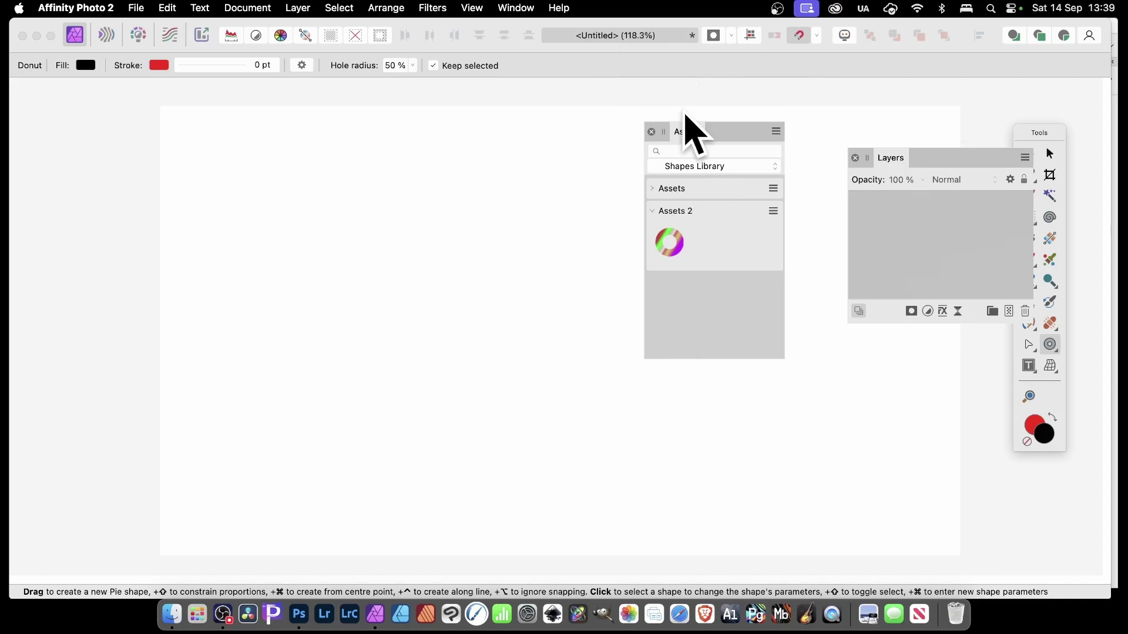
click(1046, 136)
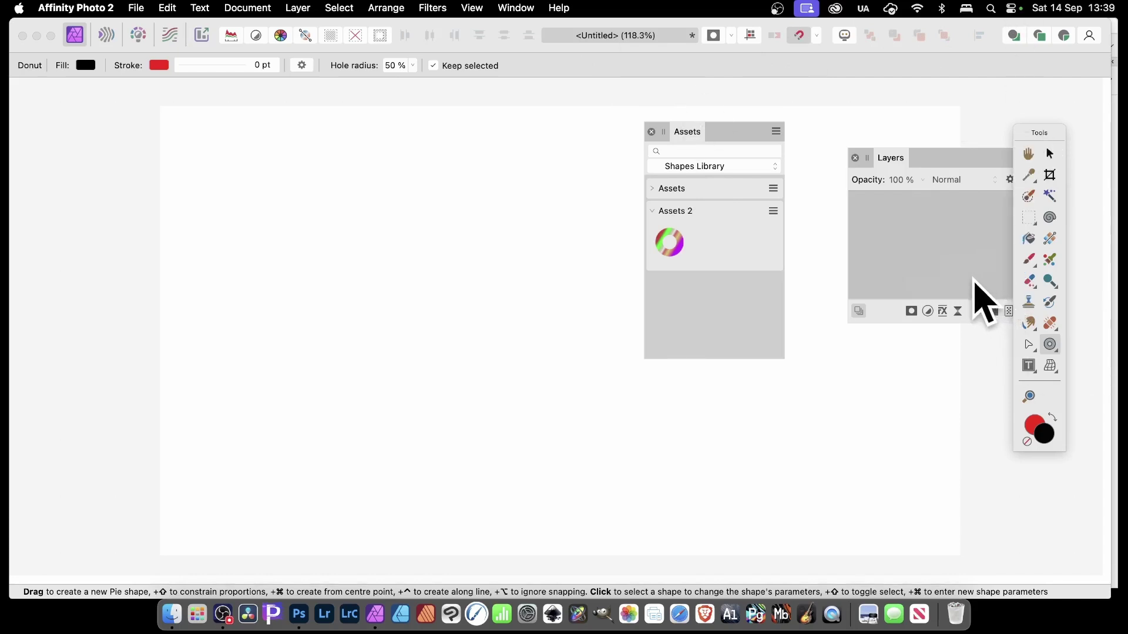
In Photoshop, draw a diagonal line across the canvas with the Line tool
key(super+Tab)
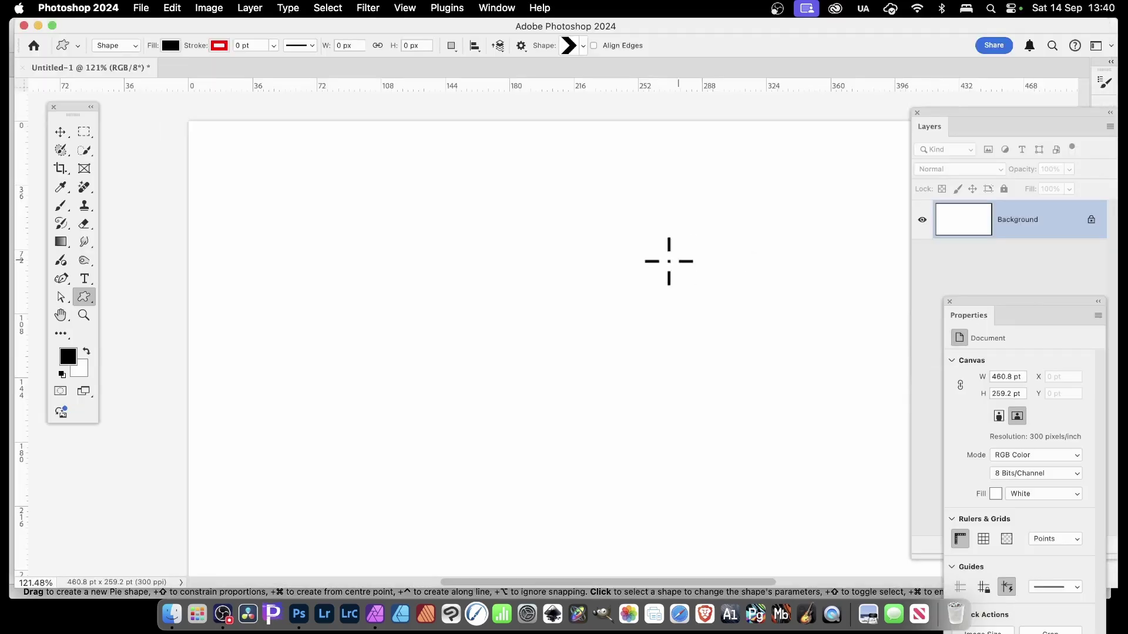
click(84, 297)
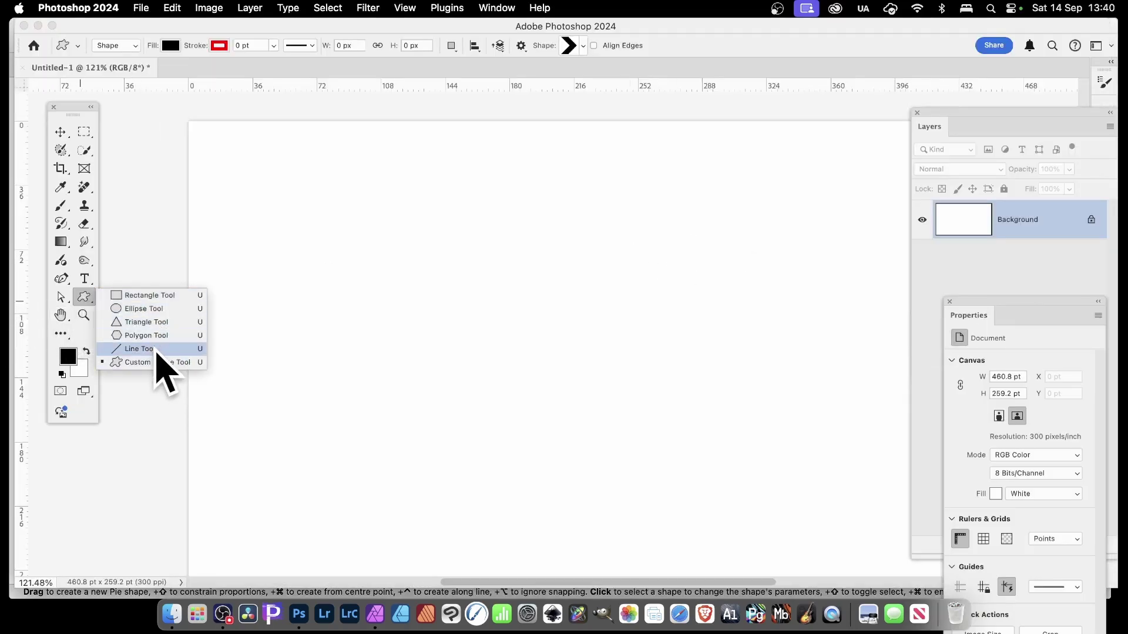
click(141, 349)
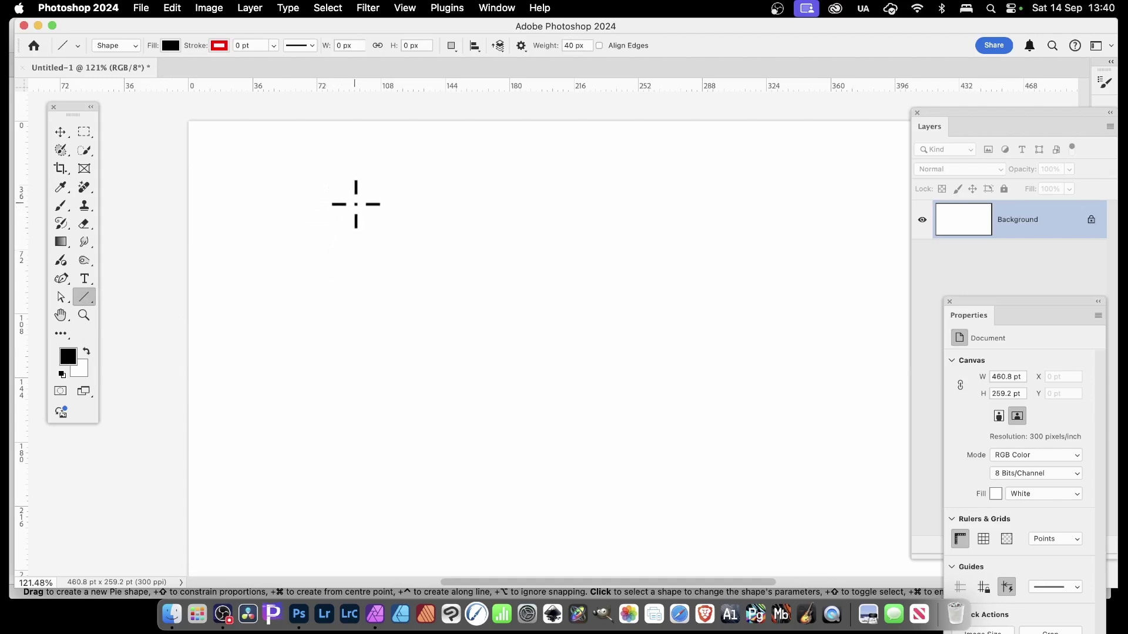
drag(342, 169, 673, 452)
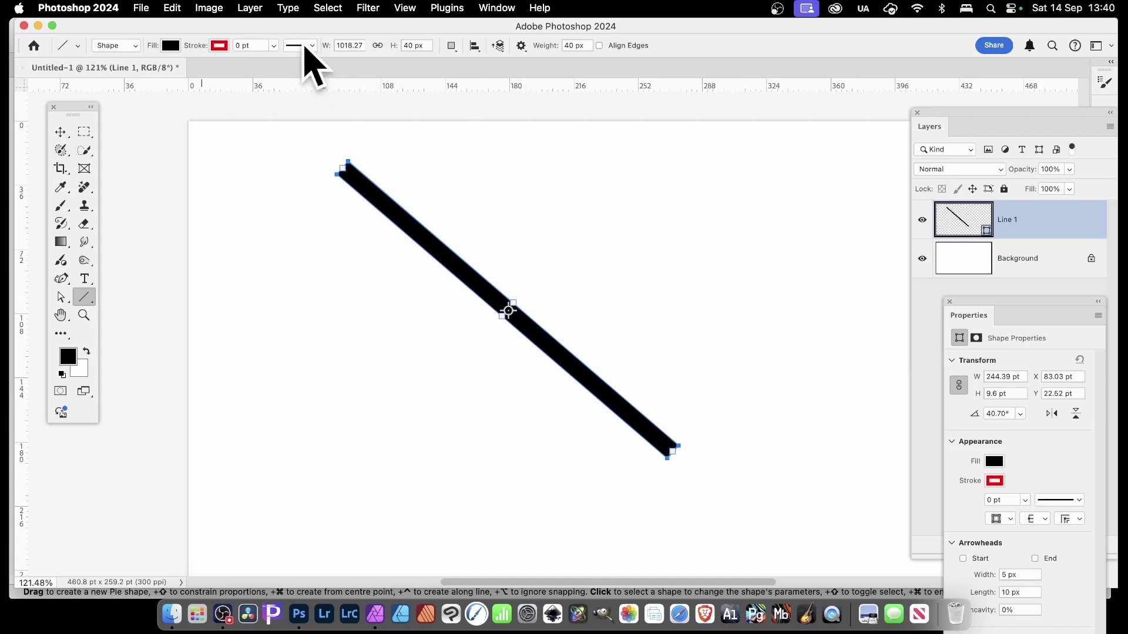
Thicken the line's stroke, fill it blue and set its height to 5 px
click(274, 45)
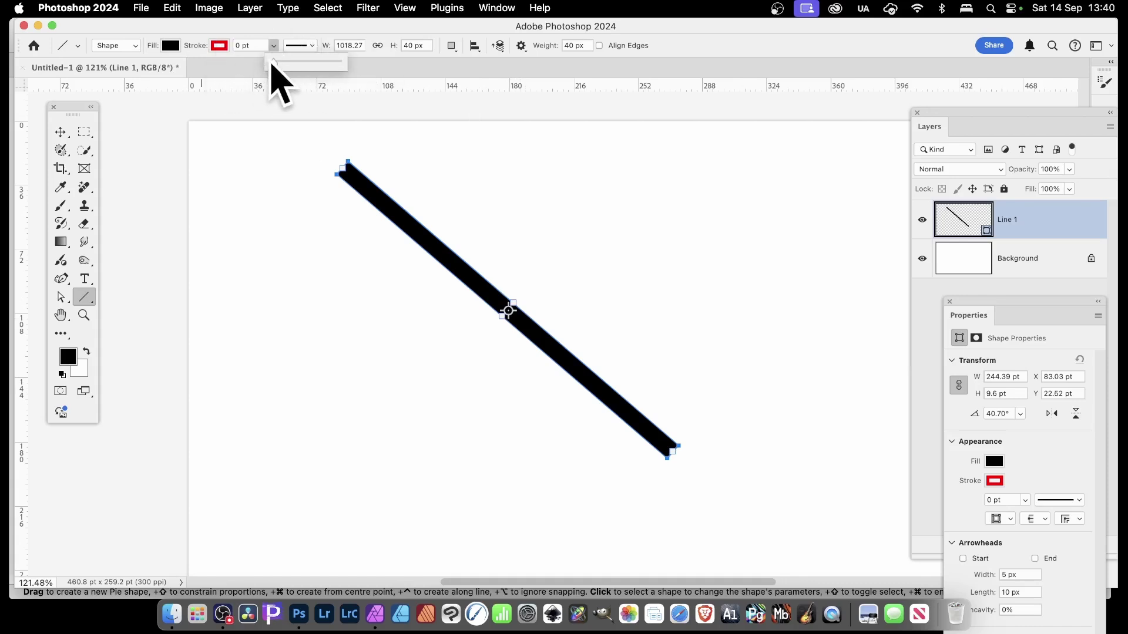
click(281, 61)
mouse_move(282, 63)
mouse_down()
mouse_move(304, 72)
mouse_move(284, 83)
mouse_up()
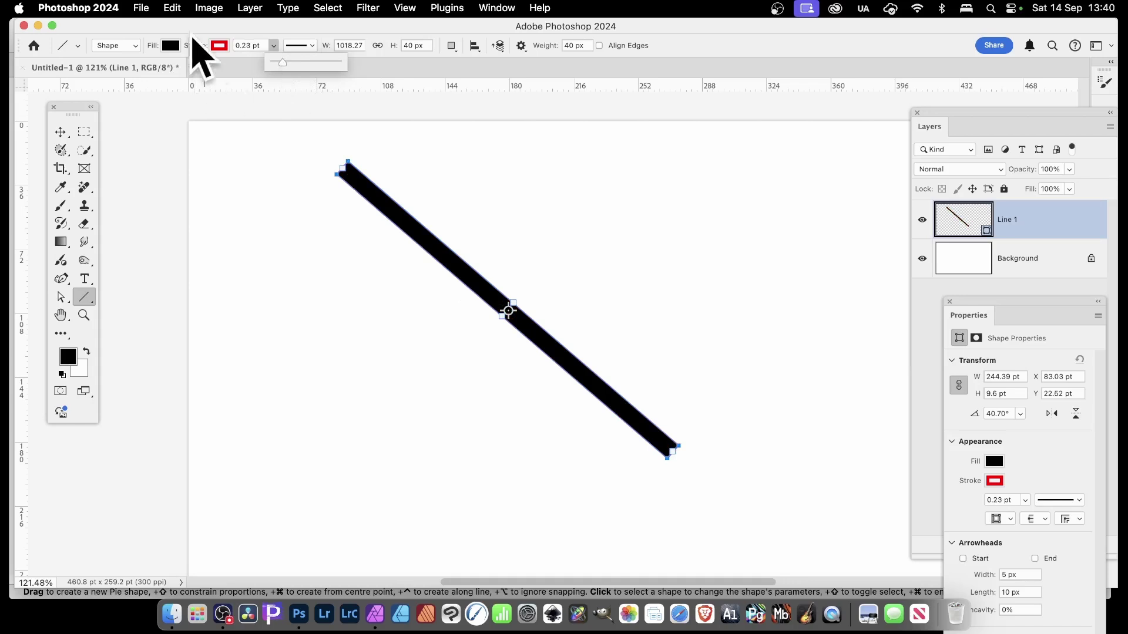
click(171, 45)
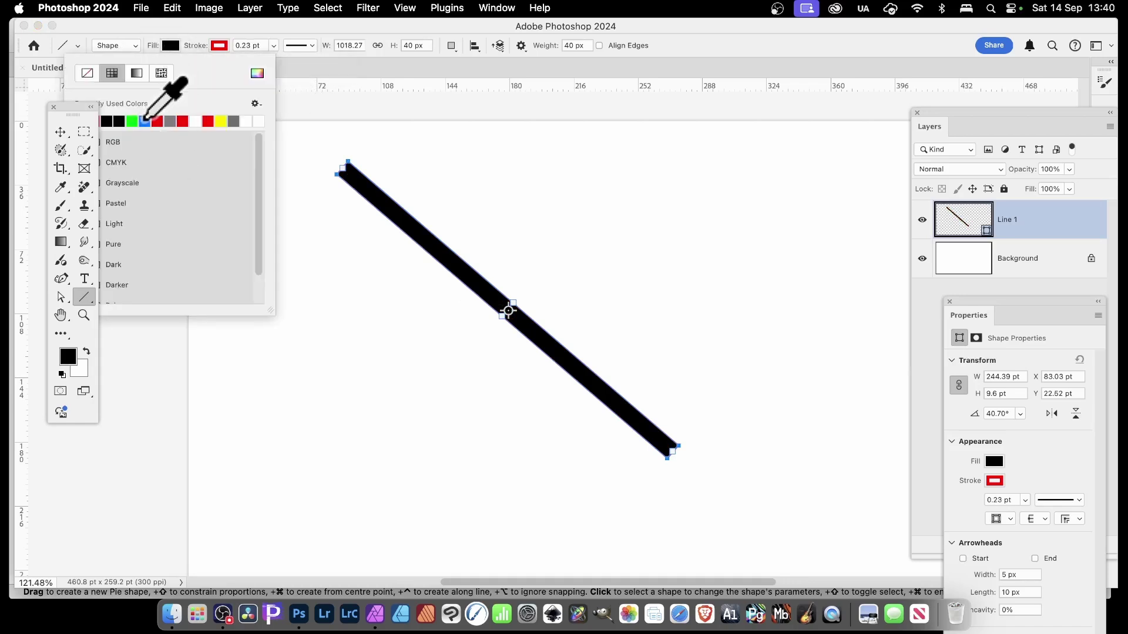
click(170, 121)
click(318, 40)
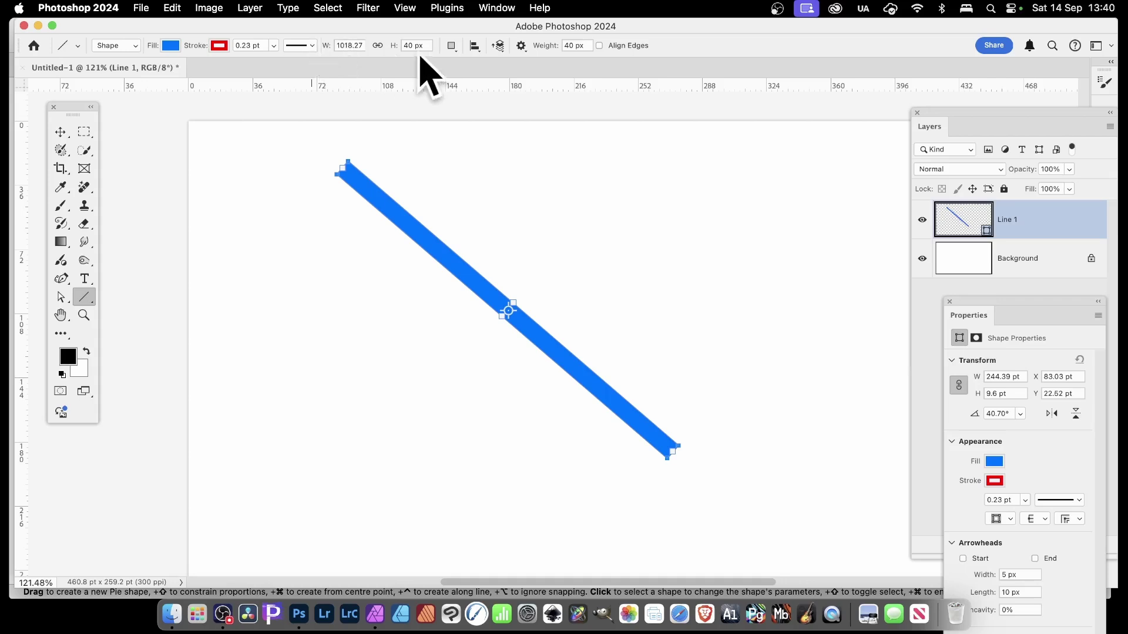
drag(394, 47, 354, 59)
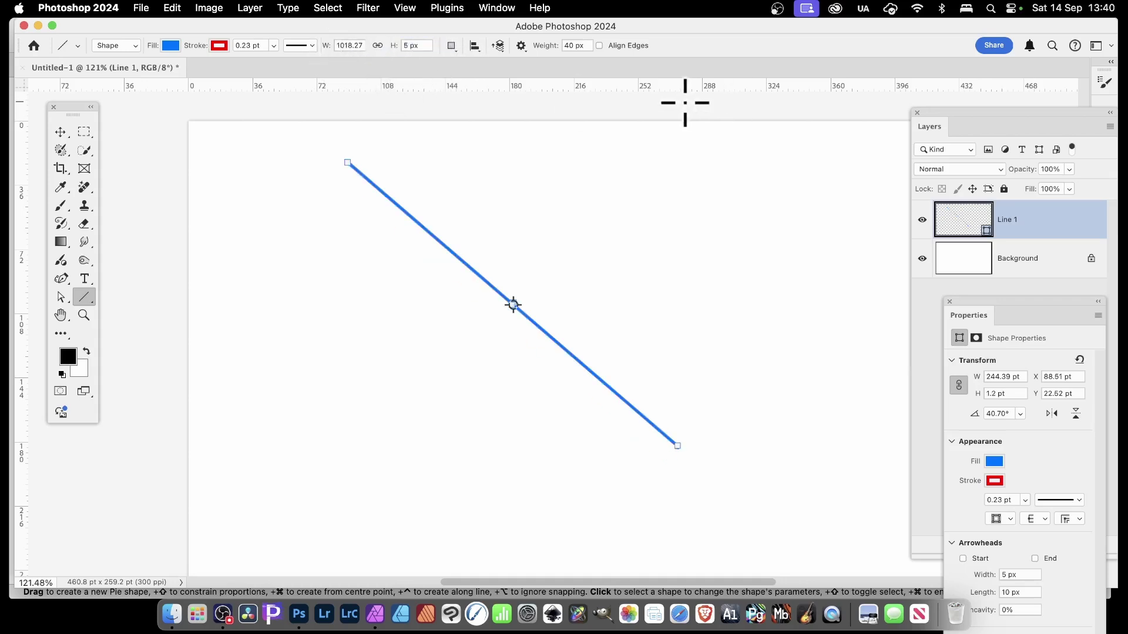
click(584, 46)
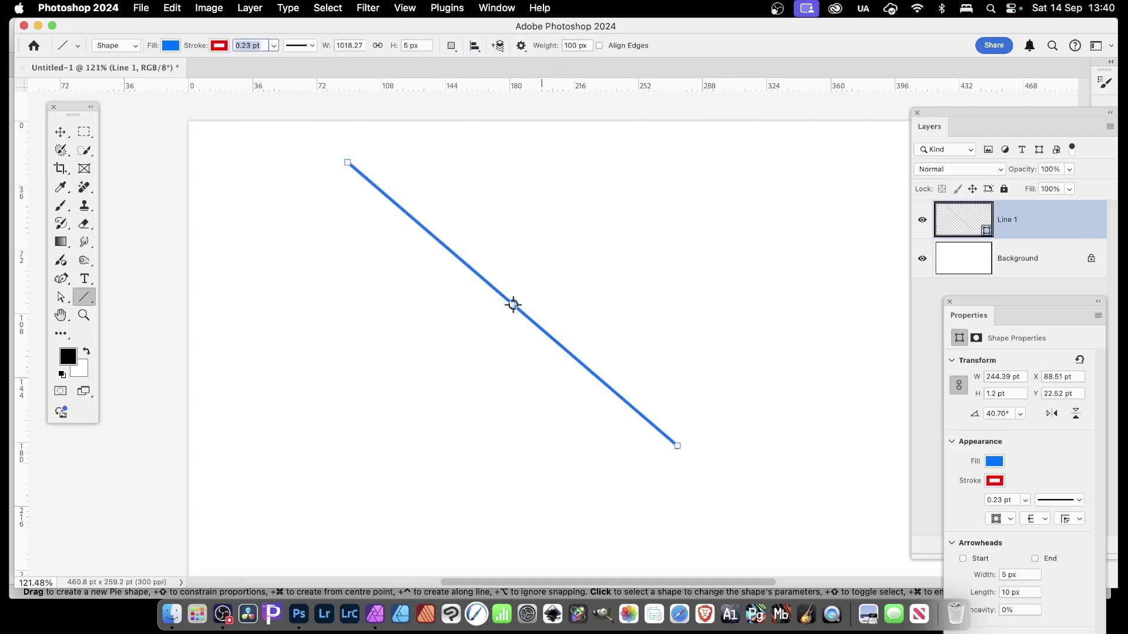
click(62, 134)
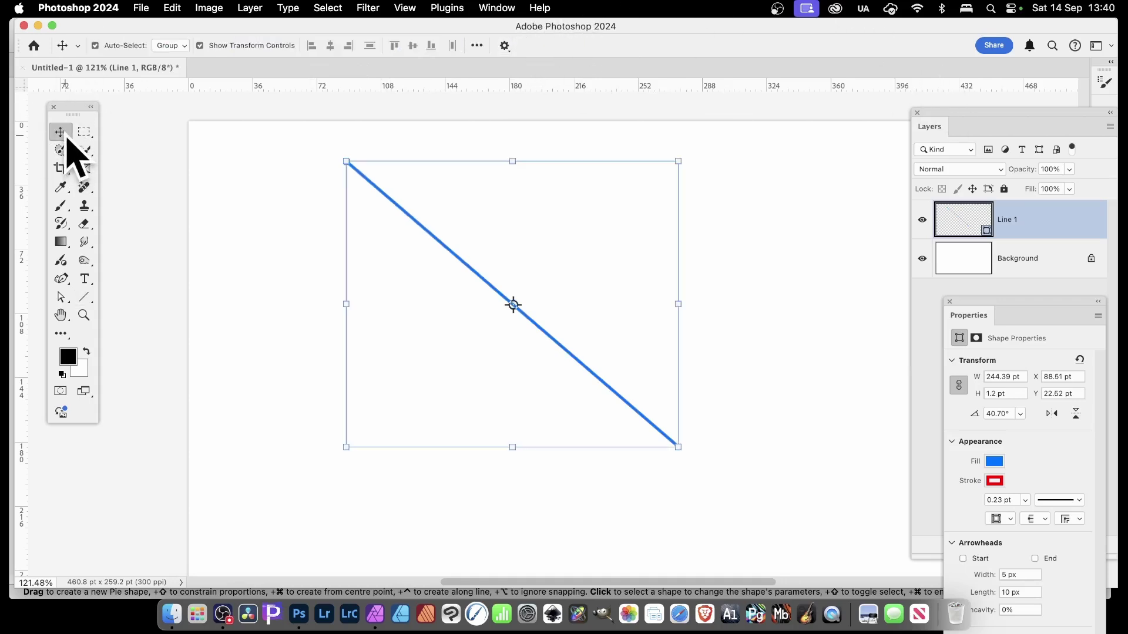
key(super+Tab)
click(564, 311)
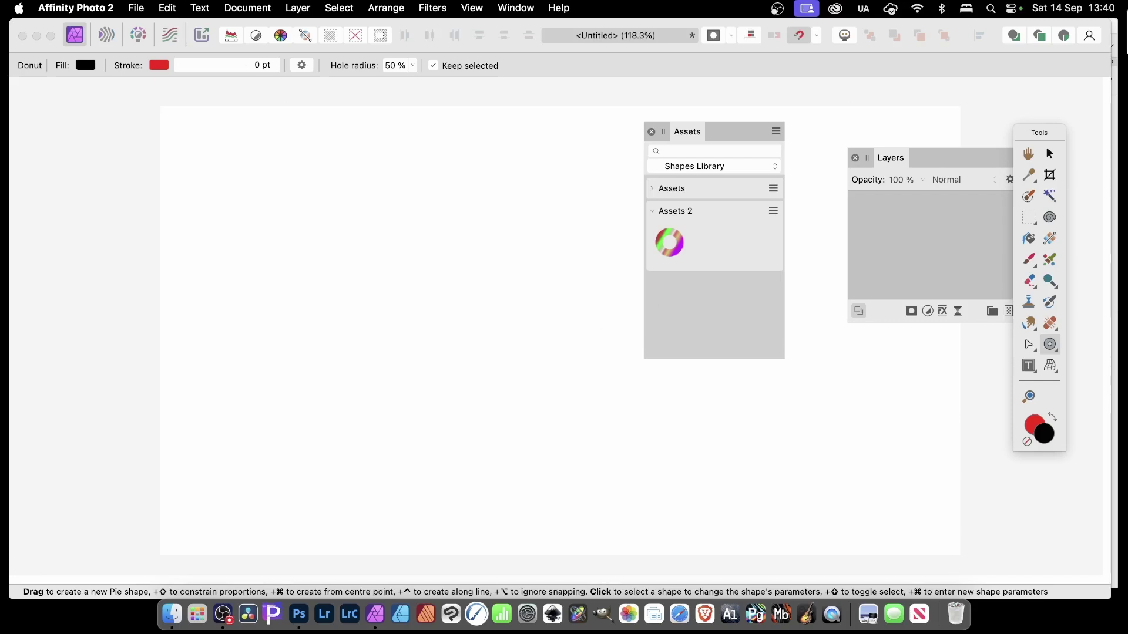
click(1052, 345)
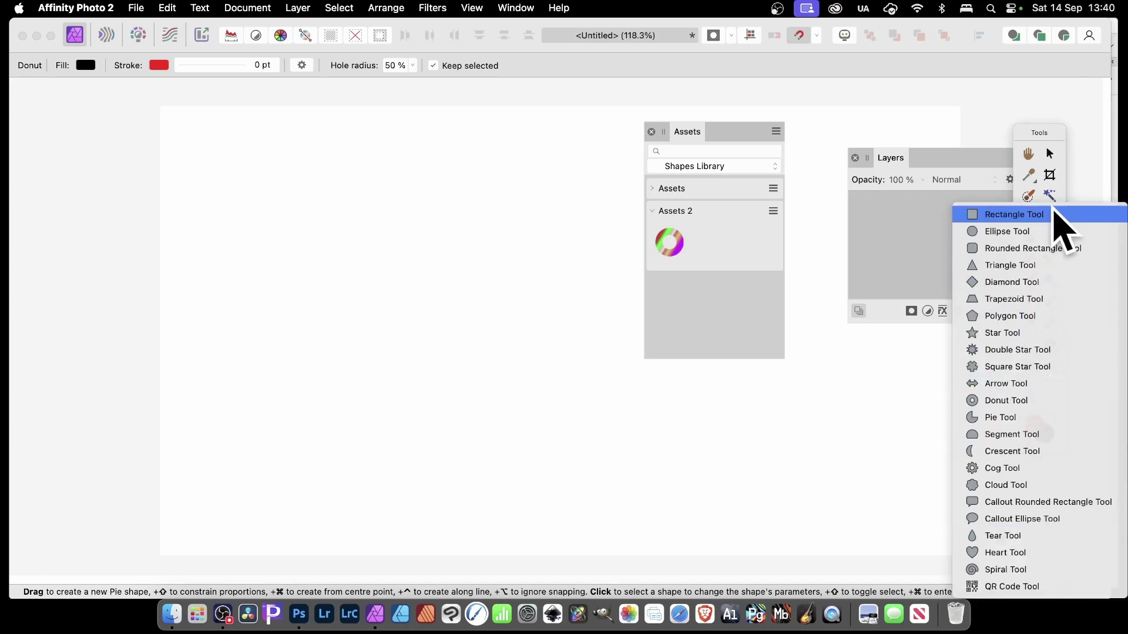
click(1042, 103)
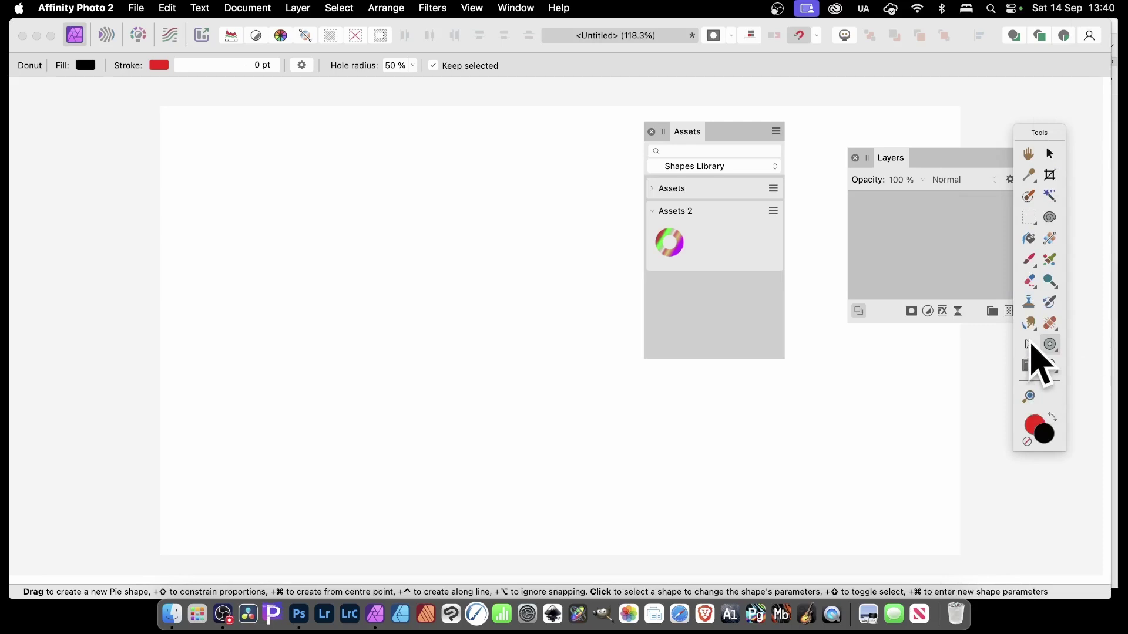
click(1029, 346)
click(1088, 346)
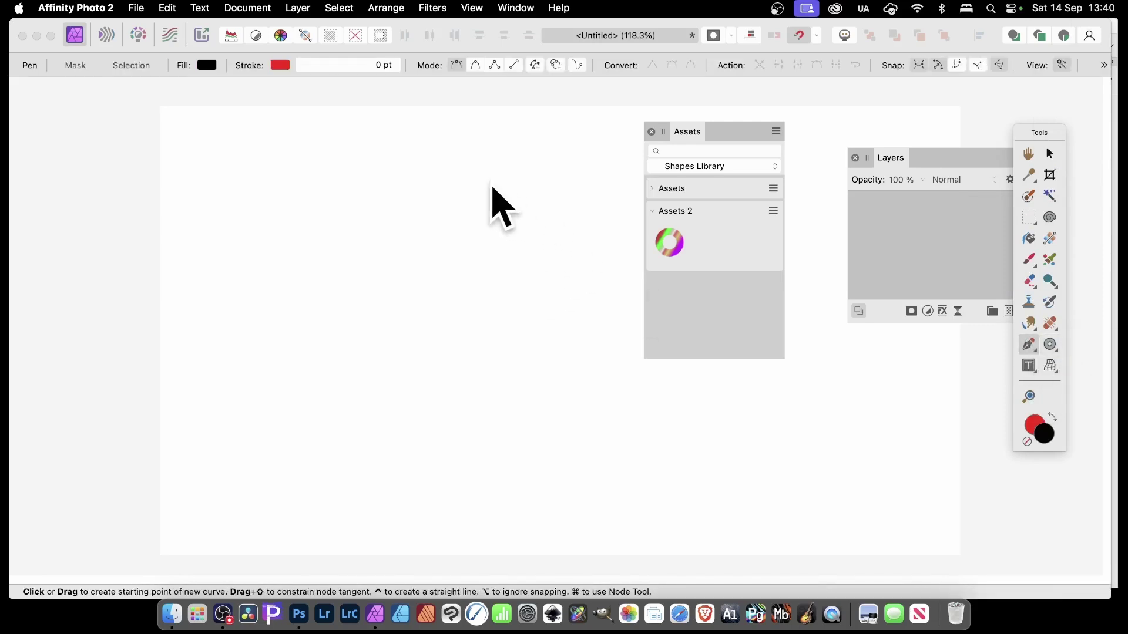
click(490, 184)
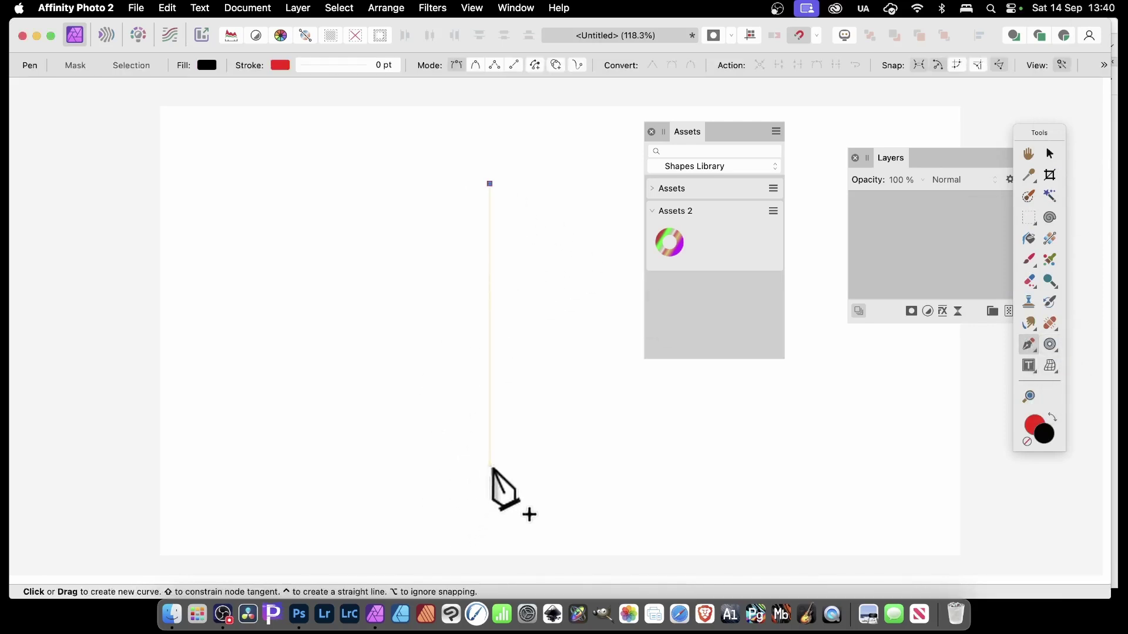
click(334, 305)
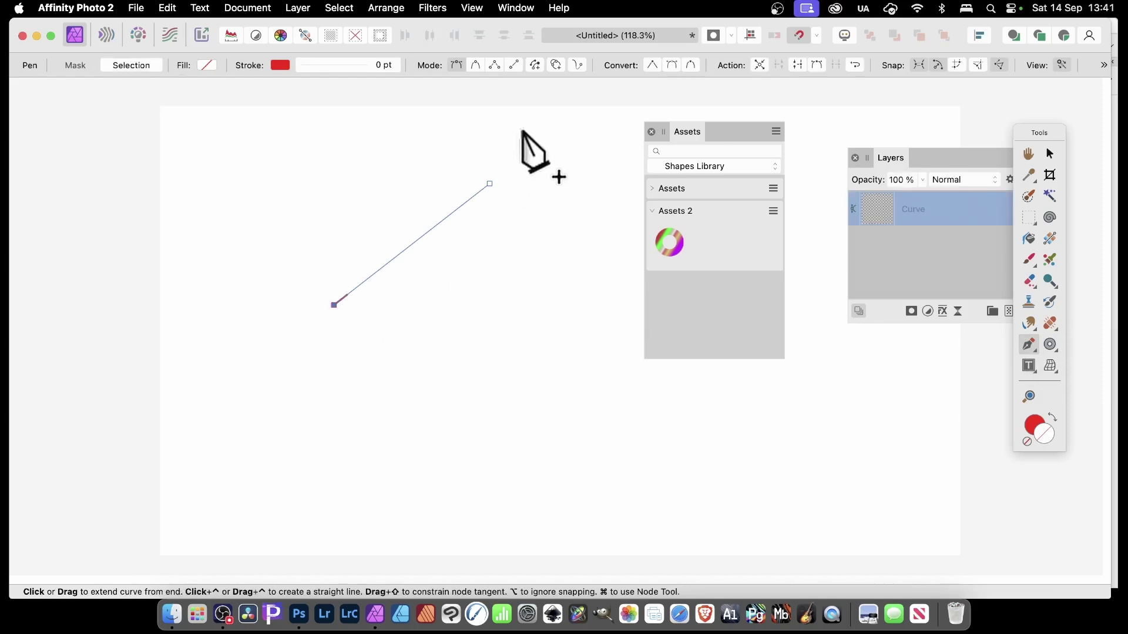
click(385, 66)
drag(282, 110, 329, 113)
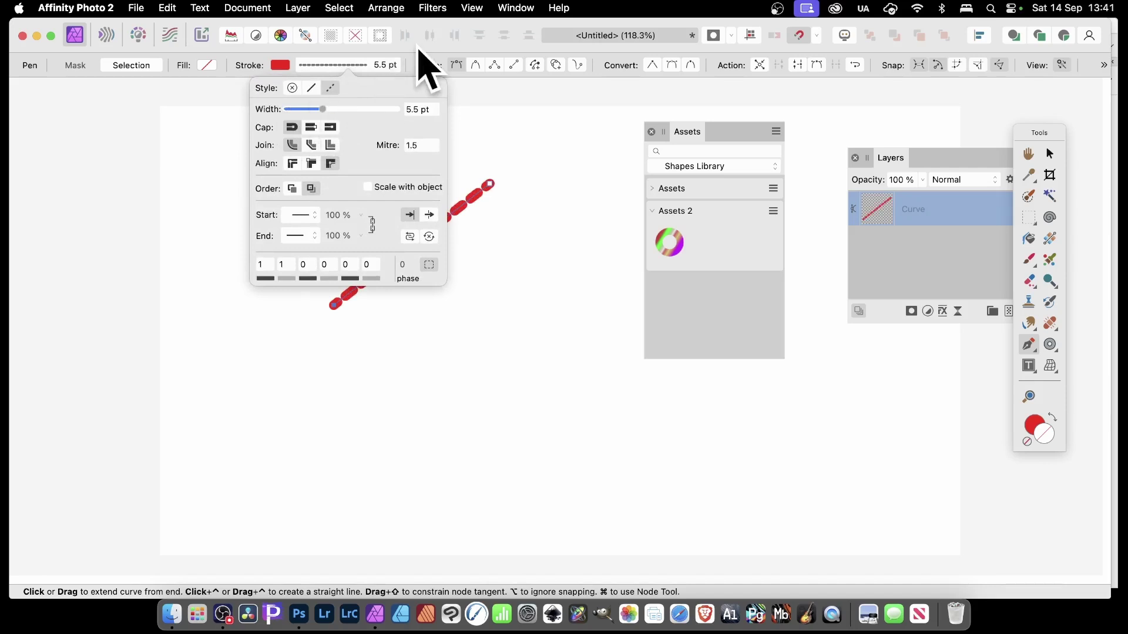
click(207, 65)
drag(268, 170, 270, 143)
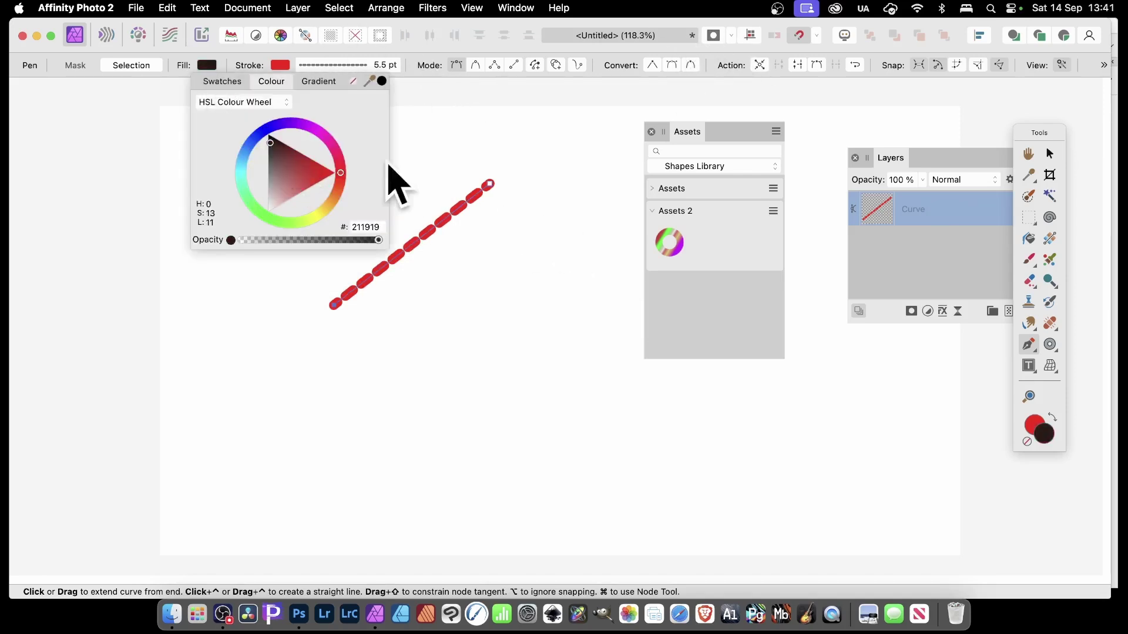
click(350, 66)
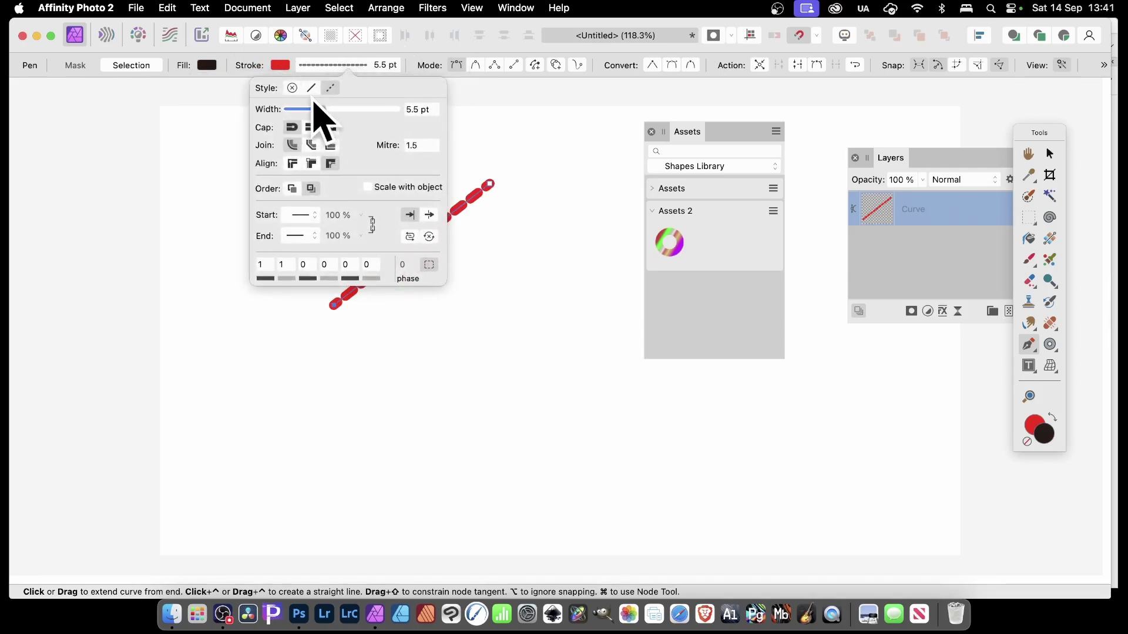
click(312, 88)
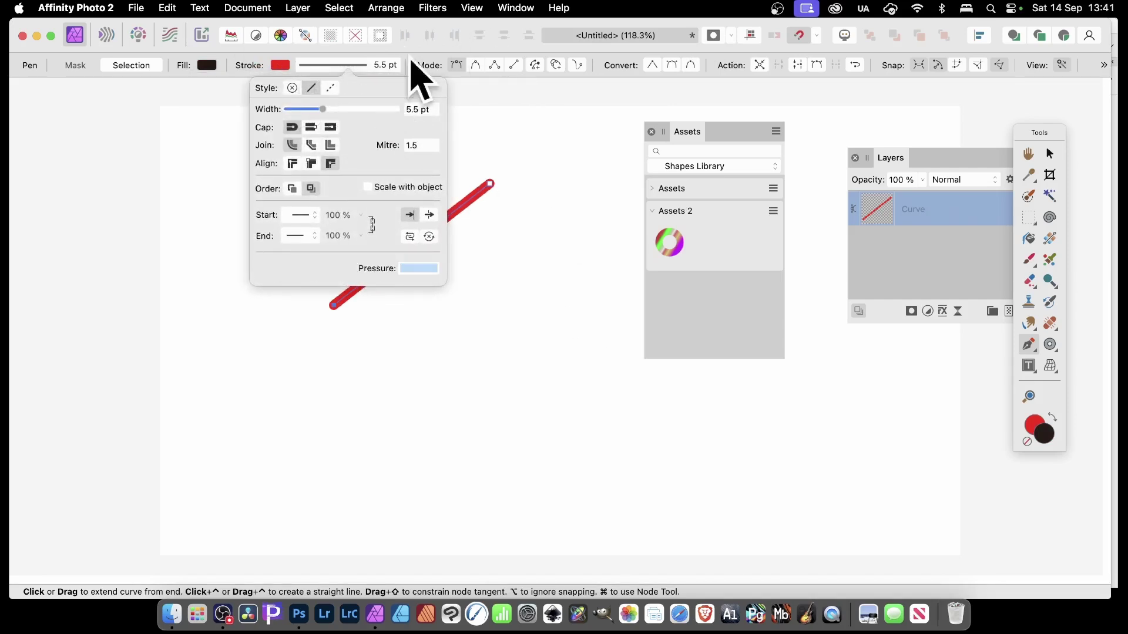
click(411, 68)
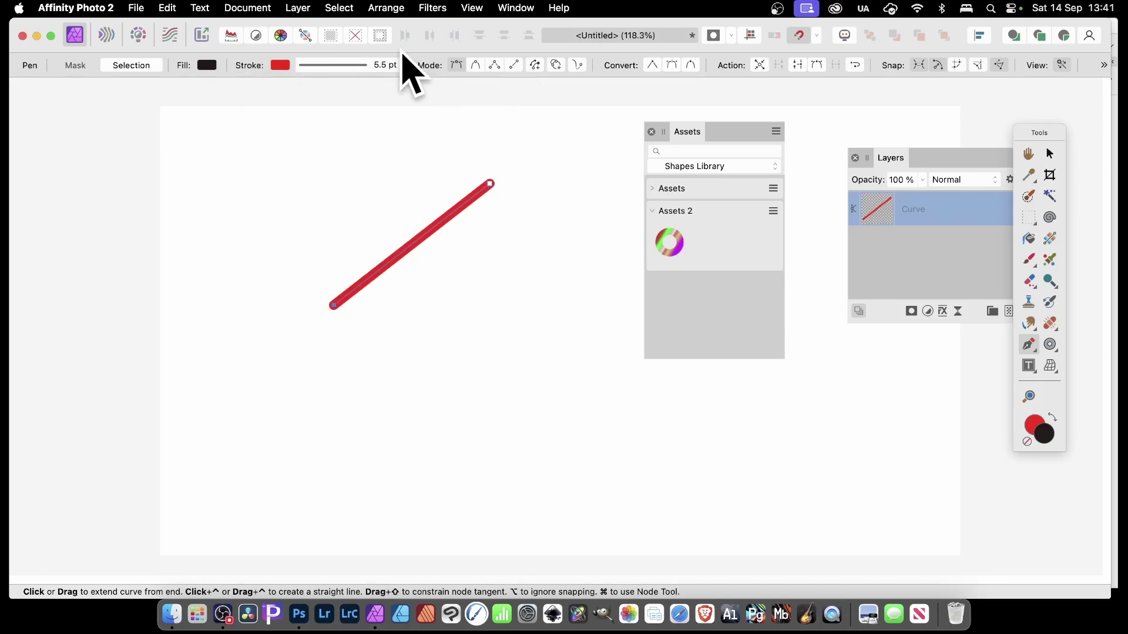
key(Delete)
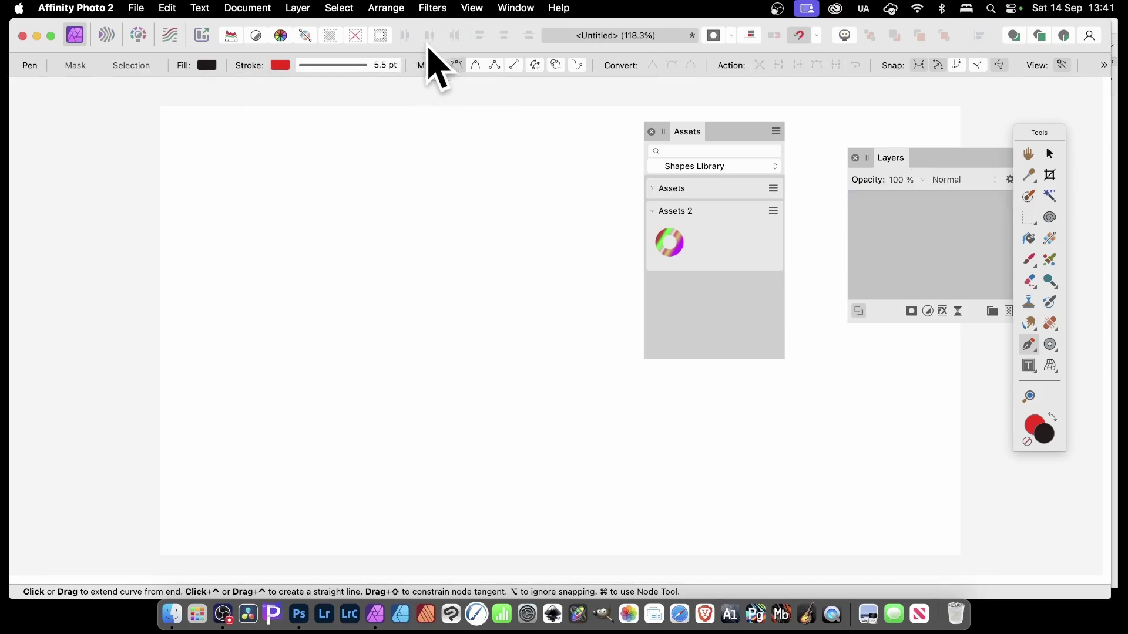
Delete the diagonal line and draw a blue circle with the Ellipse tool
key(super+Tab)
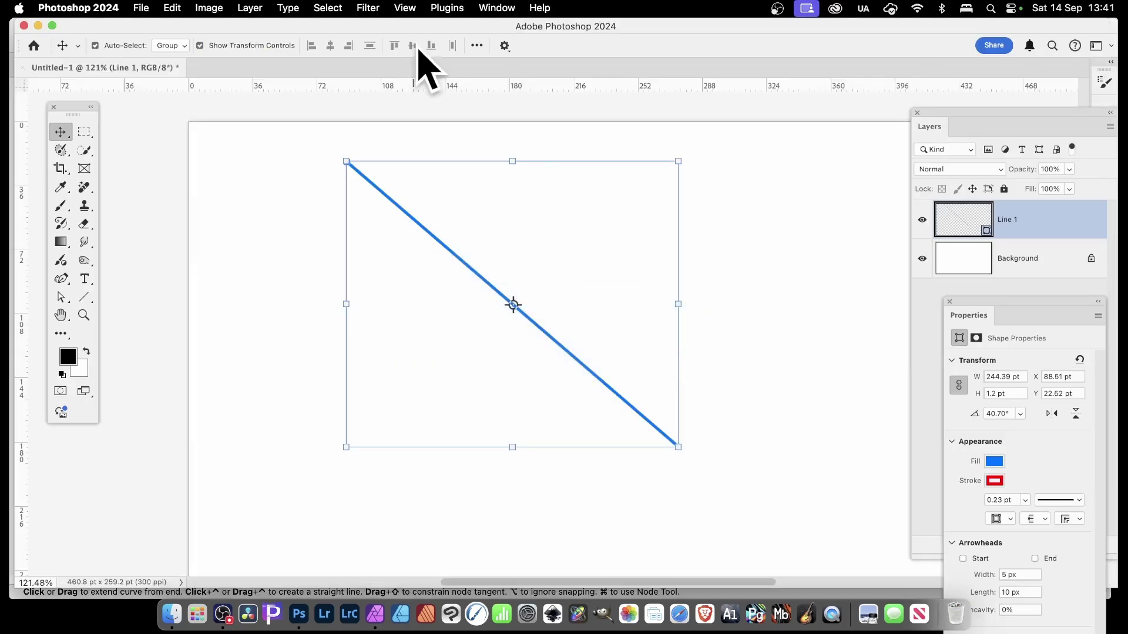
key(Delete)
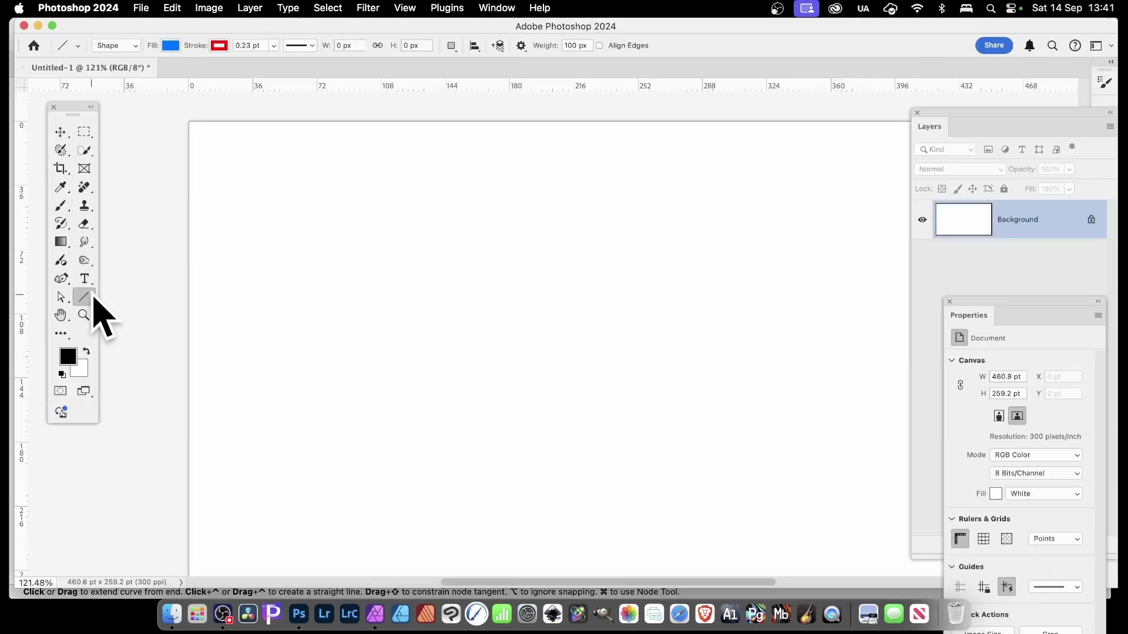
drag(86, 296, 146, 312)
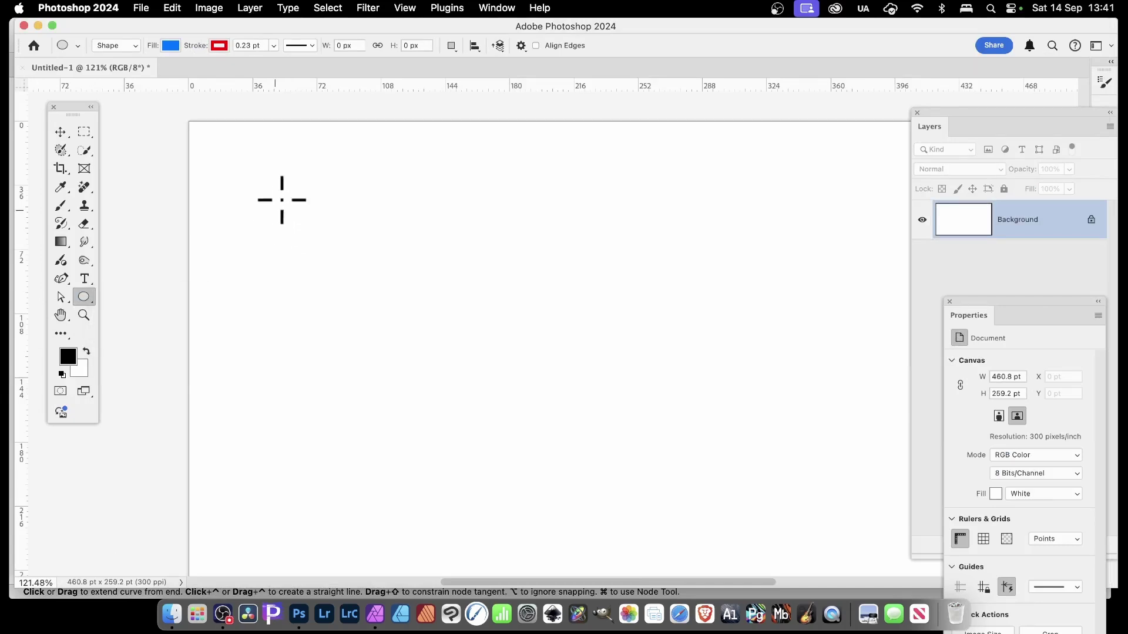
drag(292, 173, 605, 486)
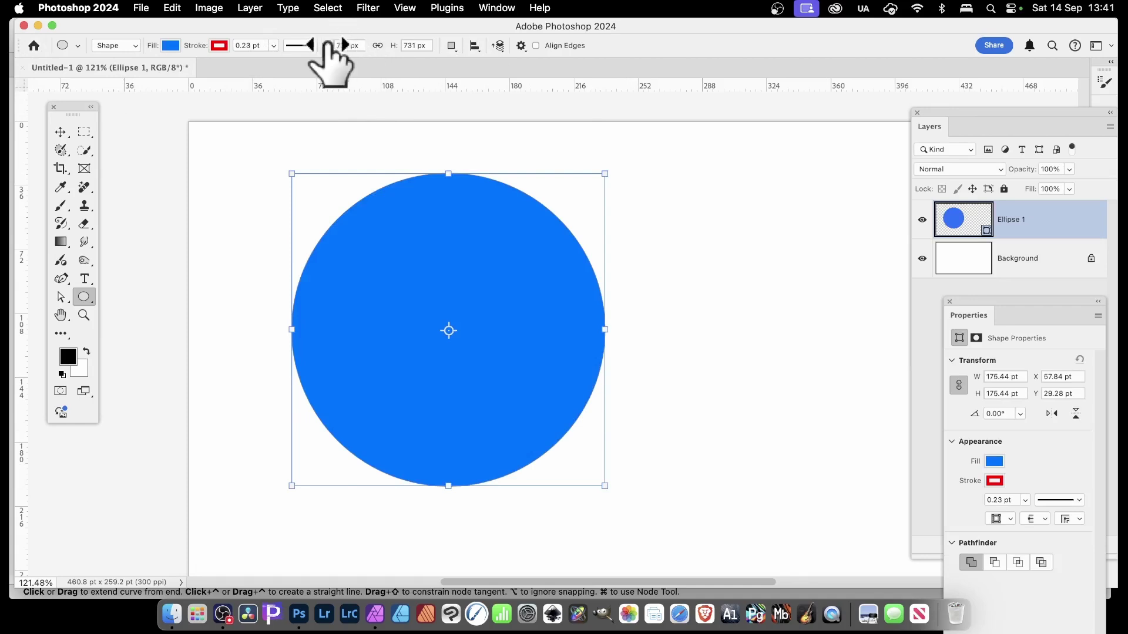
Enlarge the ellipse to 945 × 879 px and thicken its red stroke to 20.12 pt
drag(328, 45, 412, 46)
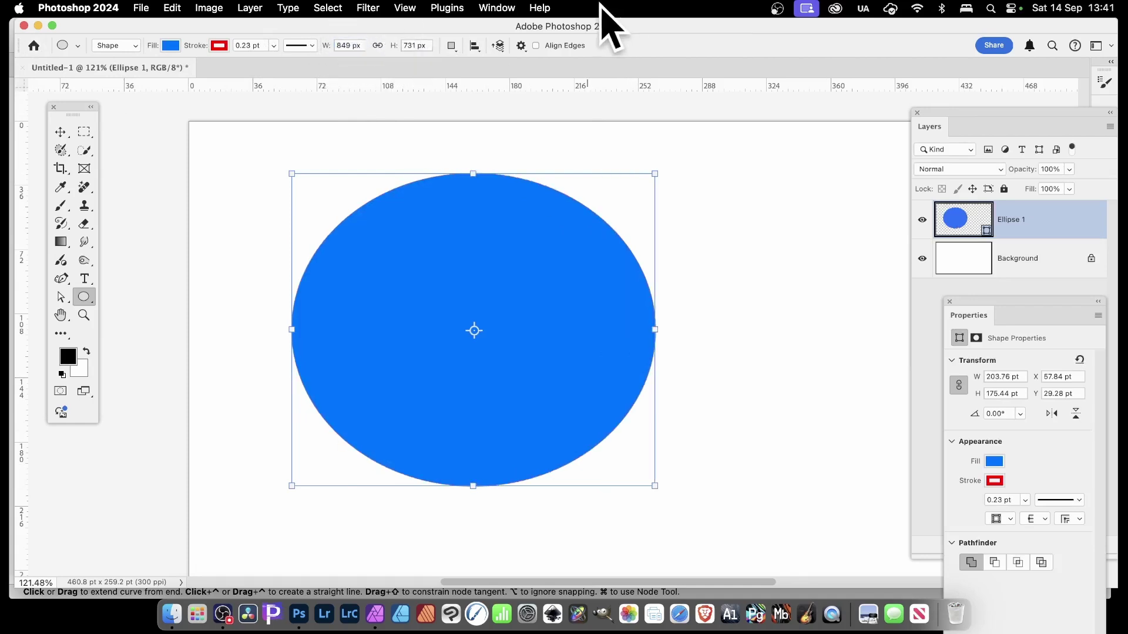
drag(327, 45, 499, 48)
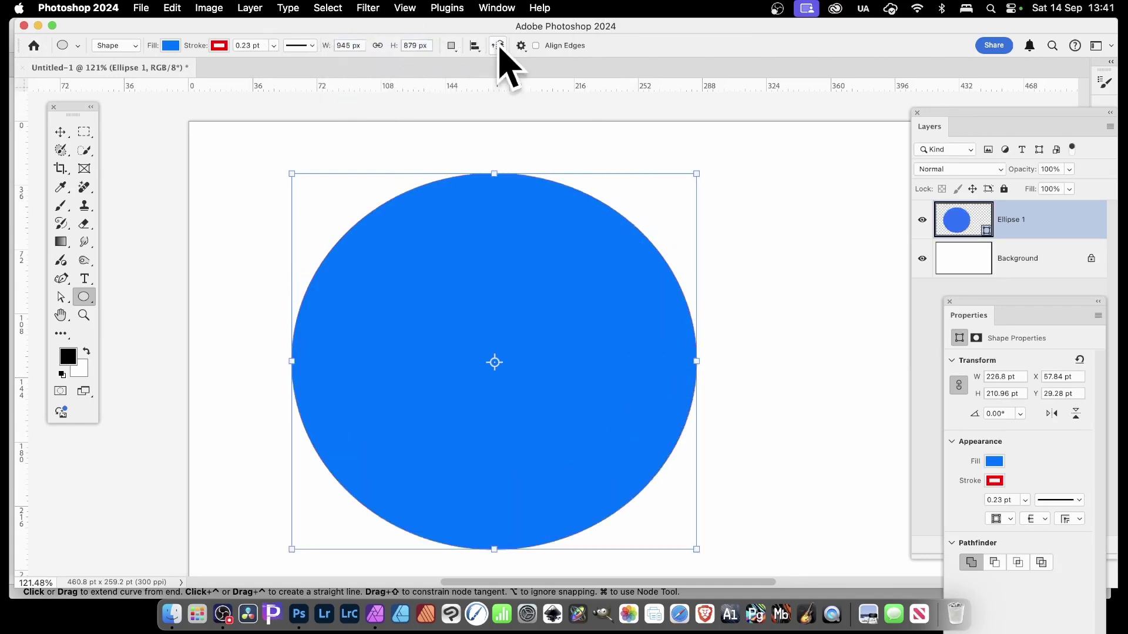
click(310, 46)
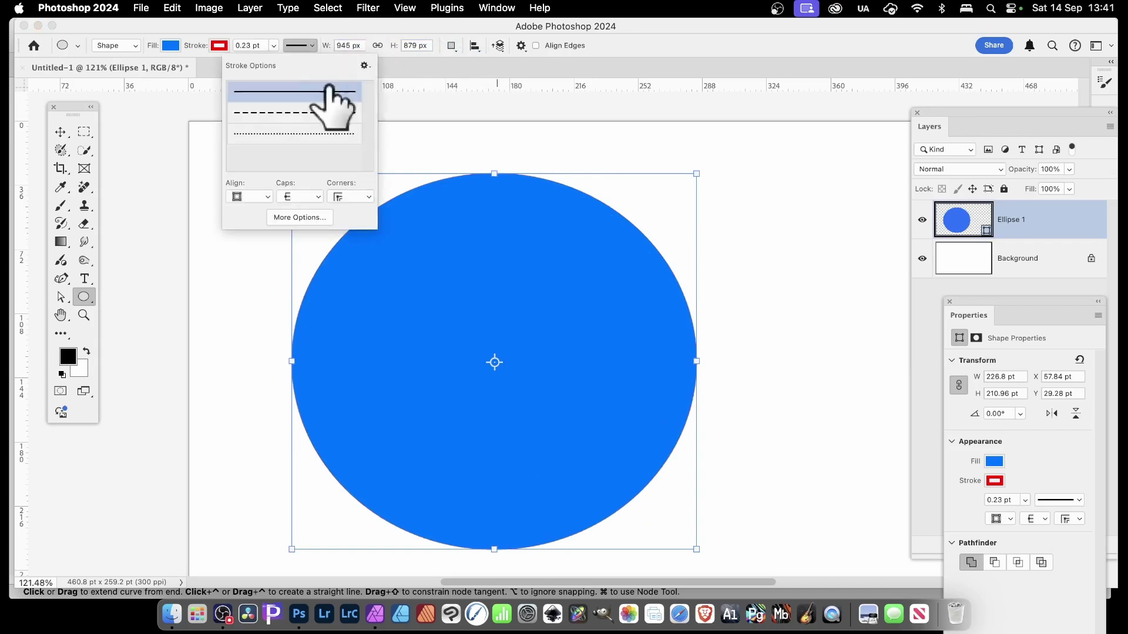
click(251, 41)
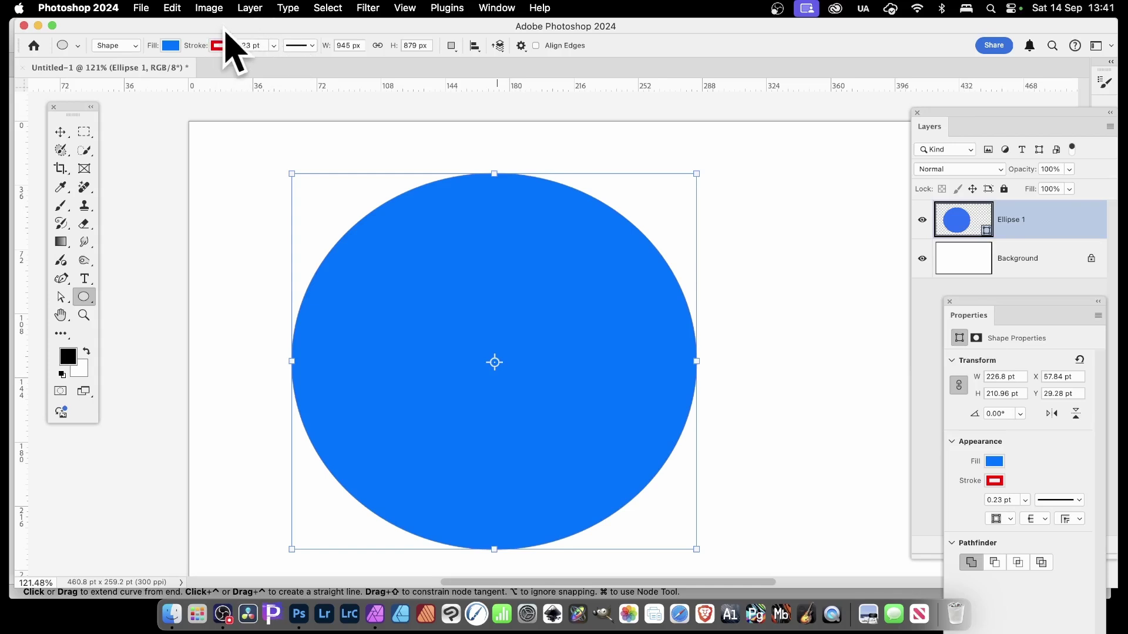
click(274, 46)
mouse_move(266, 62)
mouse_down()
mouse_move(229, 65)
mouse_move(297, 66)
mouse_up()
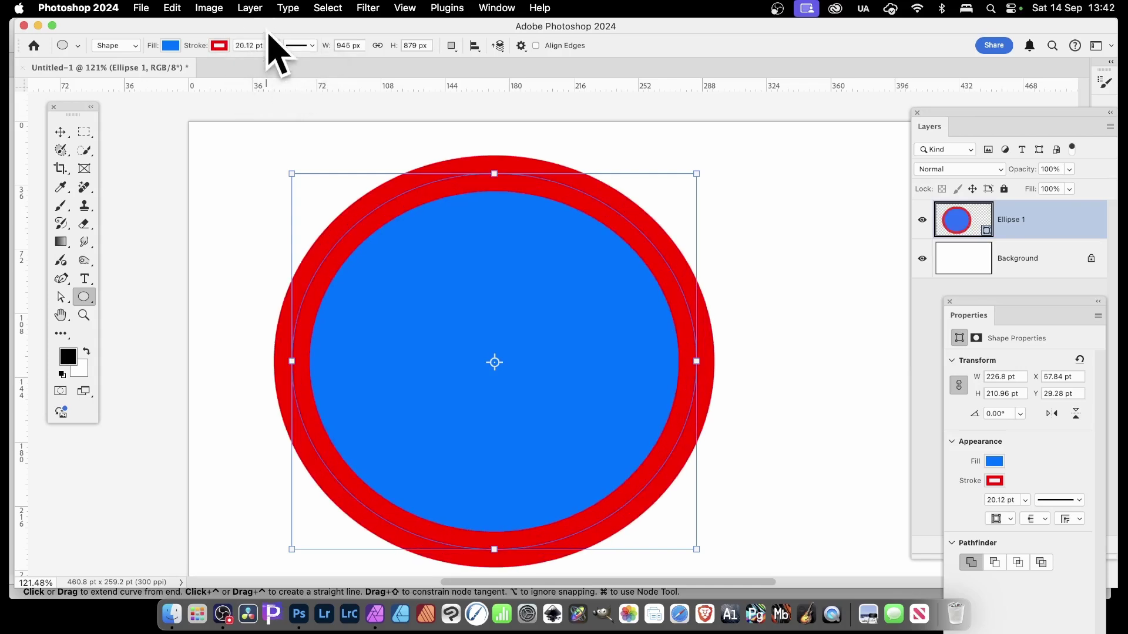
Draw a red-outlined black circle with Affinity's Ellipse tool and widen its stroke to 20 pt
key(super+Tab)
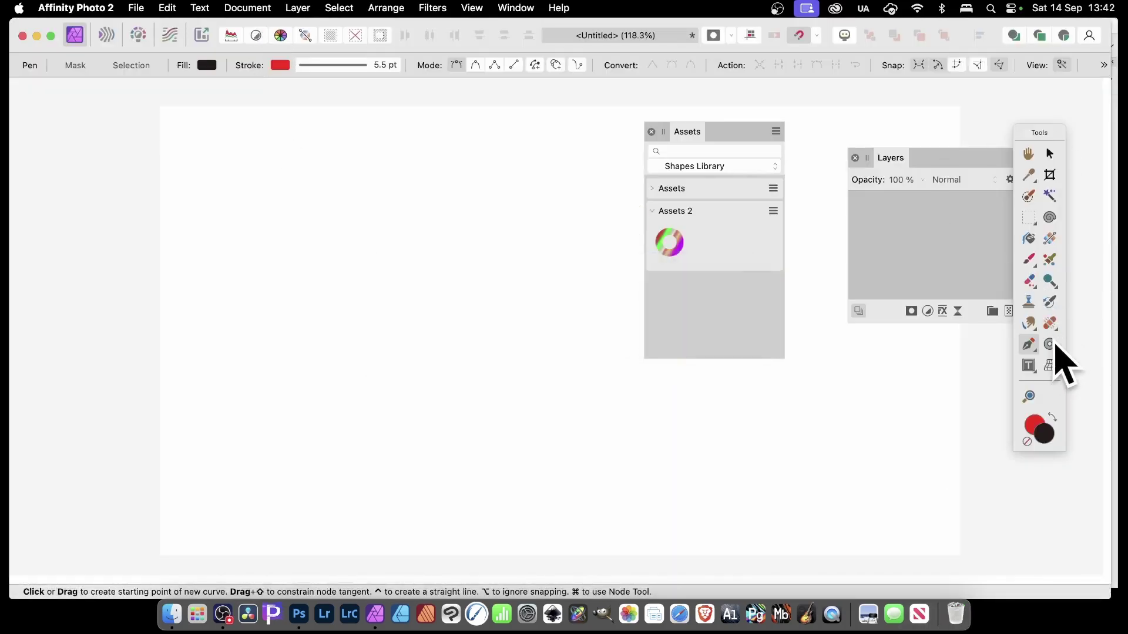
click(1056, 350)
click(1042, 231)
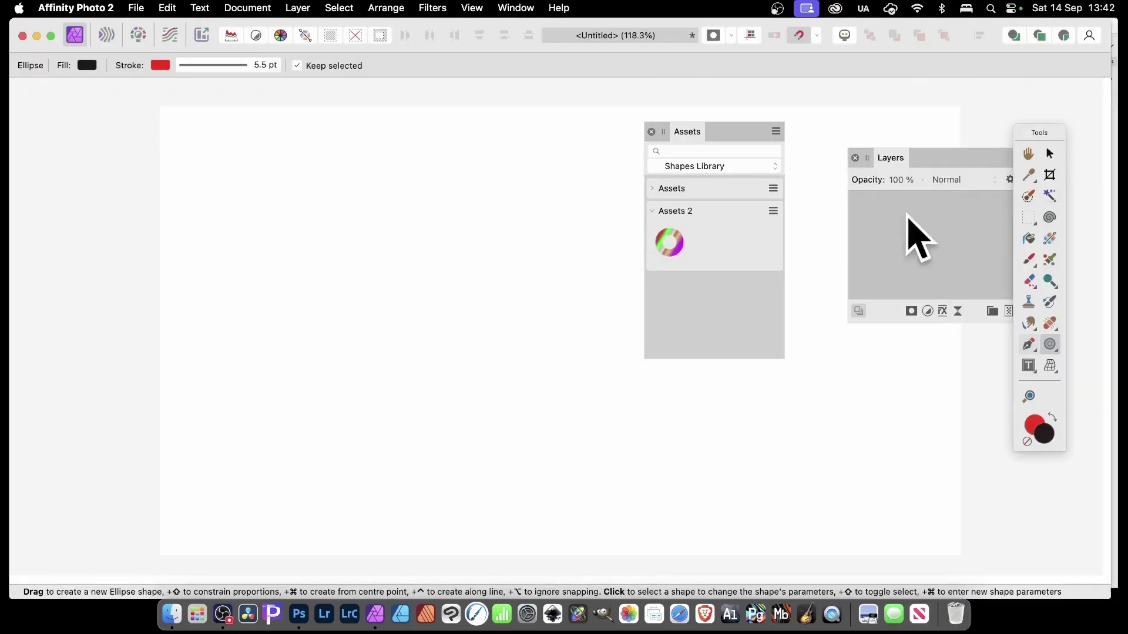
drag(267, 172, 586, 491)
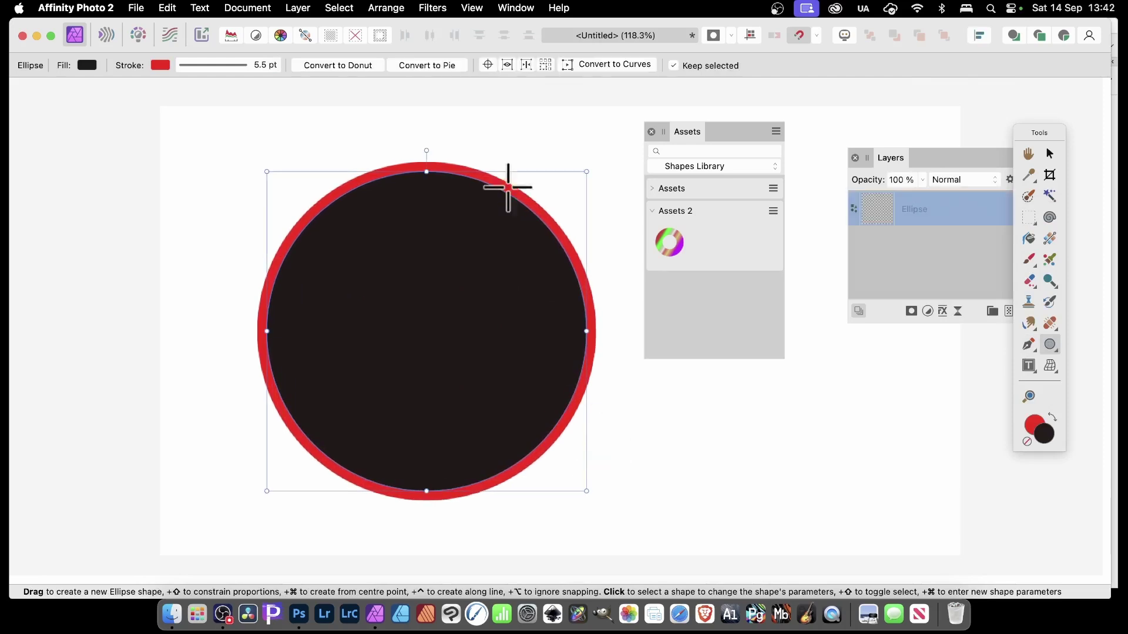
click(217, 65)
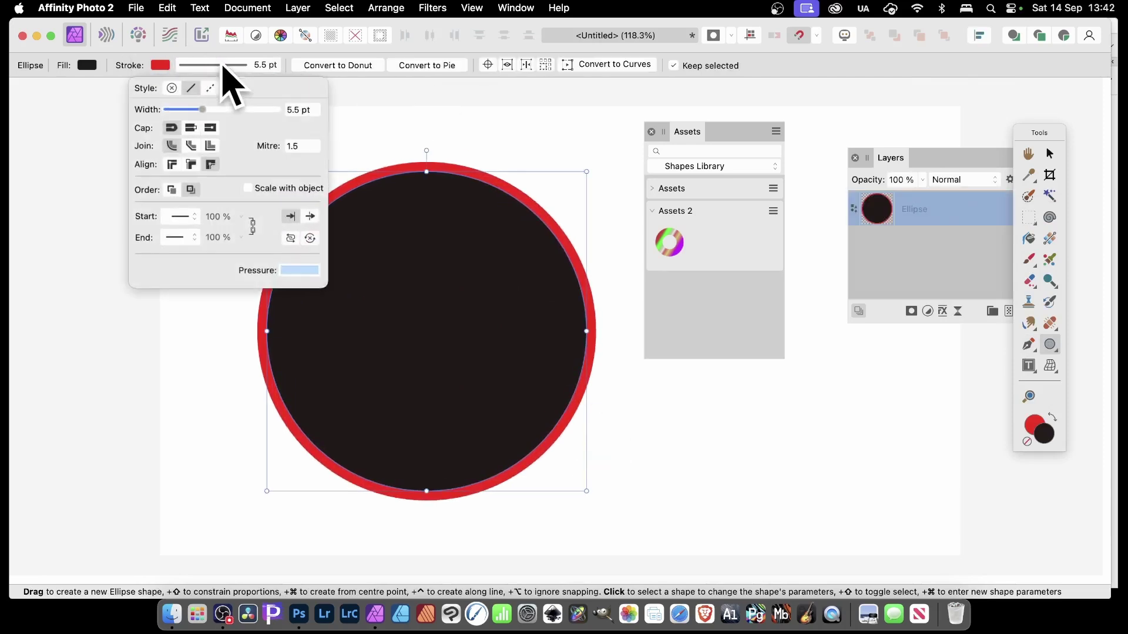
mouse_move(209, 110)
mouse_down()
mouse_move(241, 115)
mouse_move(223, 110)
mouse_up()
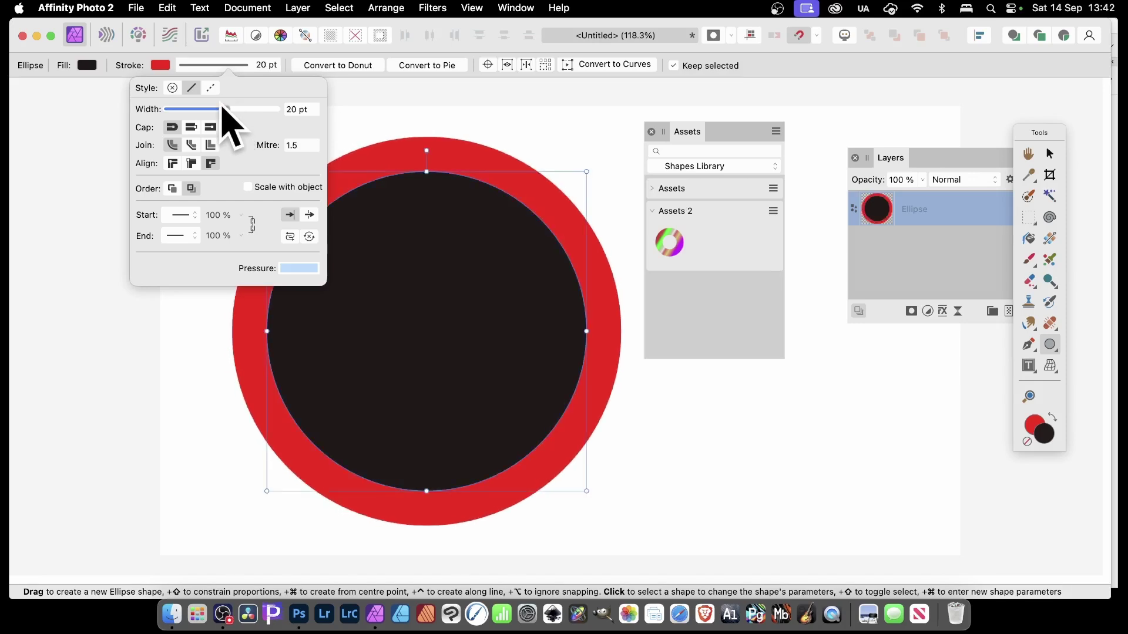
key(super+Tab)
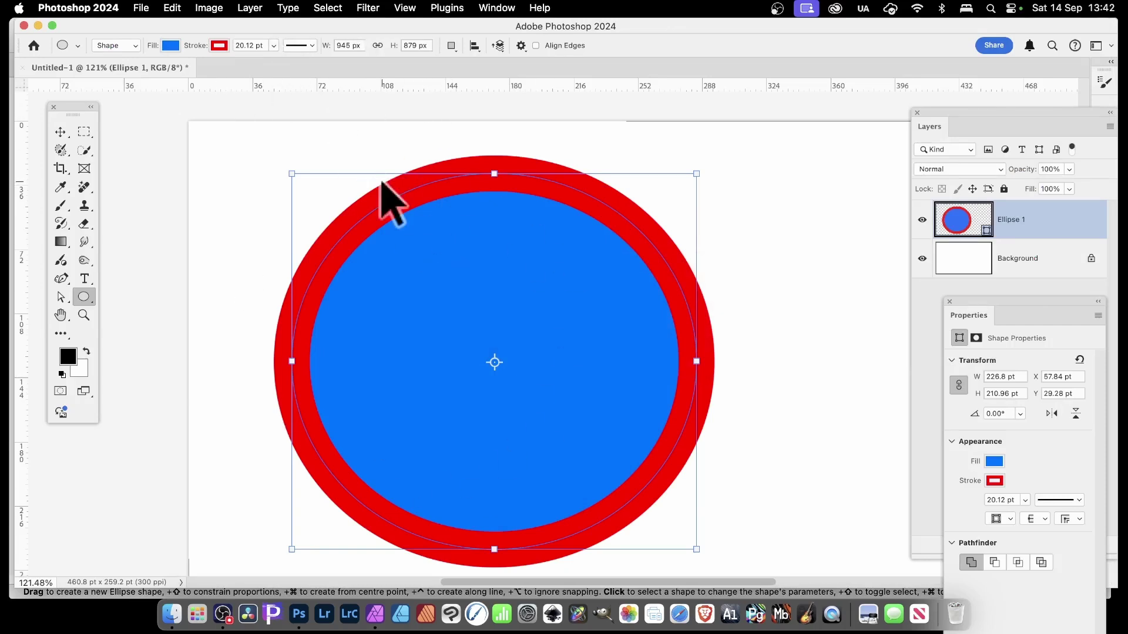
Set the Photoshop ellipse's fill to the black swatch, then return to Affinity Photo
click(170, 46)
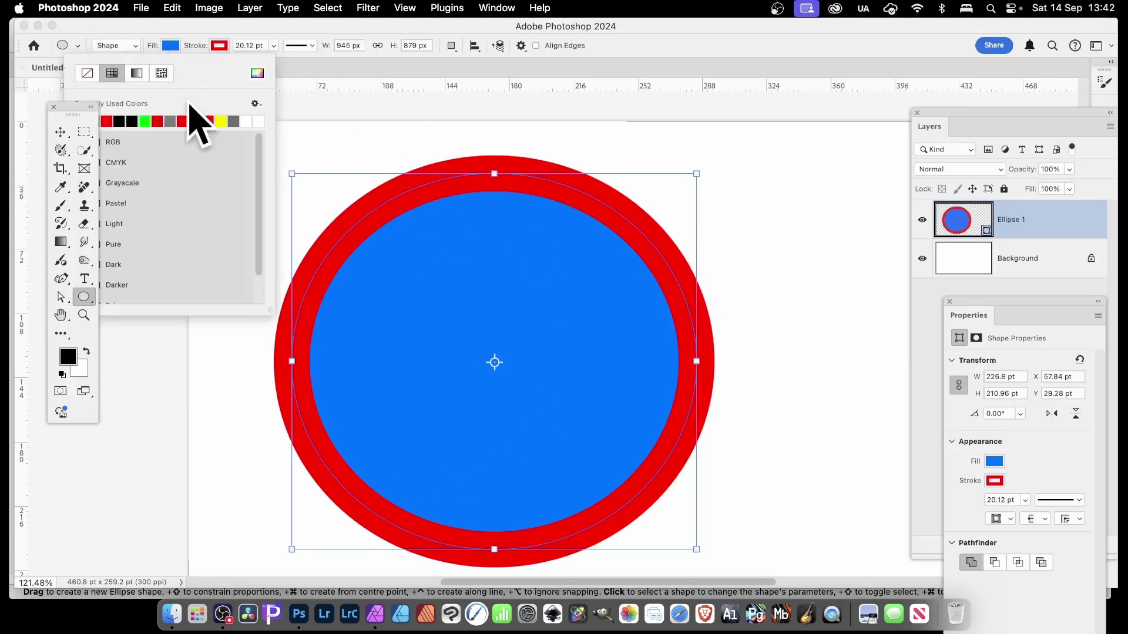
click(121, 119)
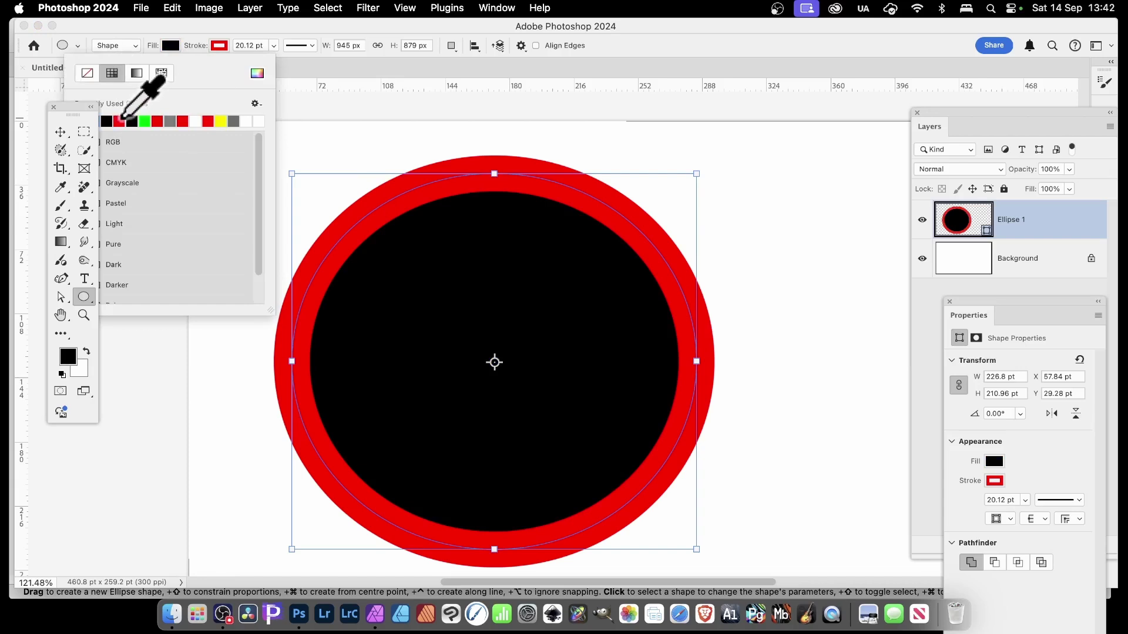
click(221, 28)
key(super+Tab)
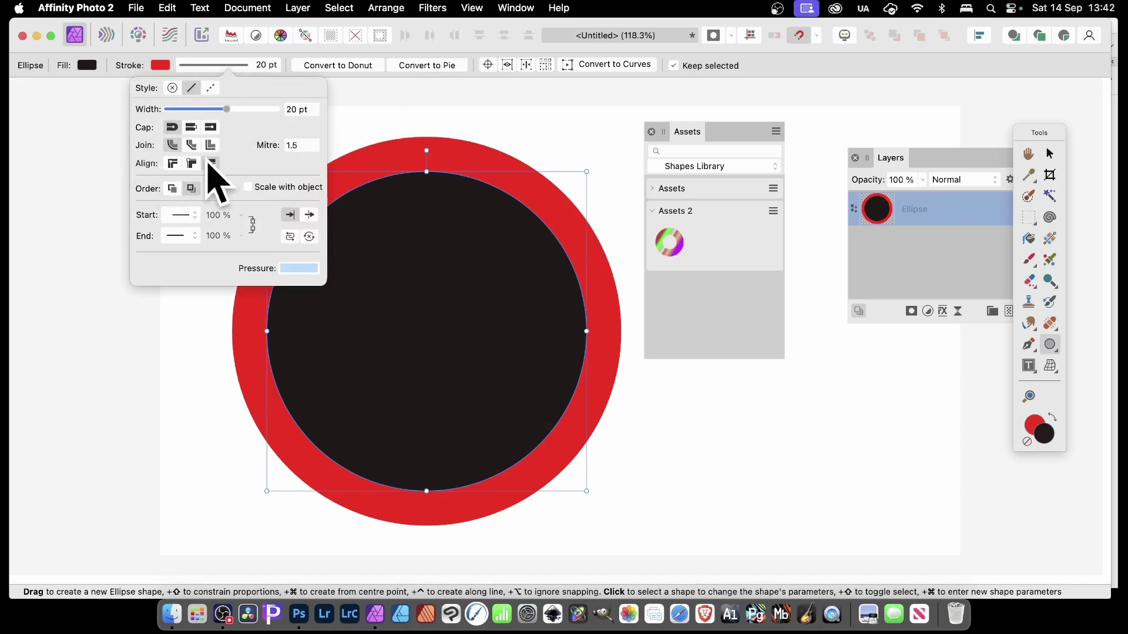
click(173, 164)
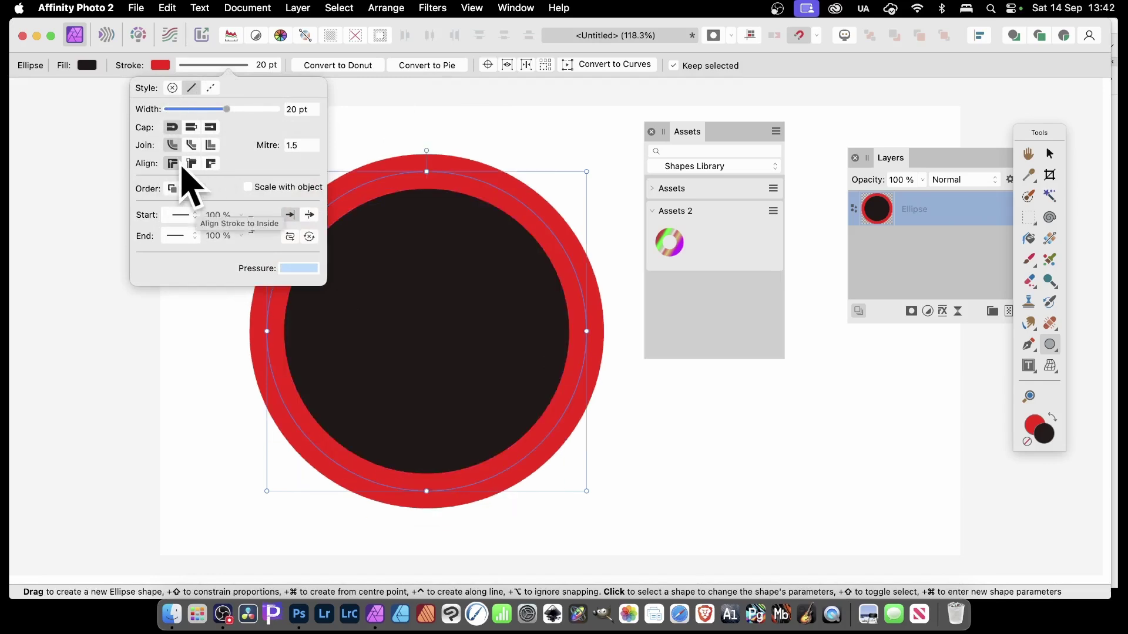
click(191, 165)
click(211, 163)
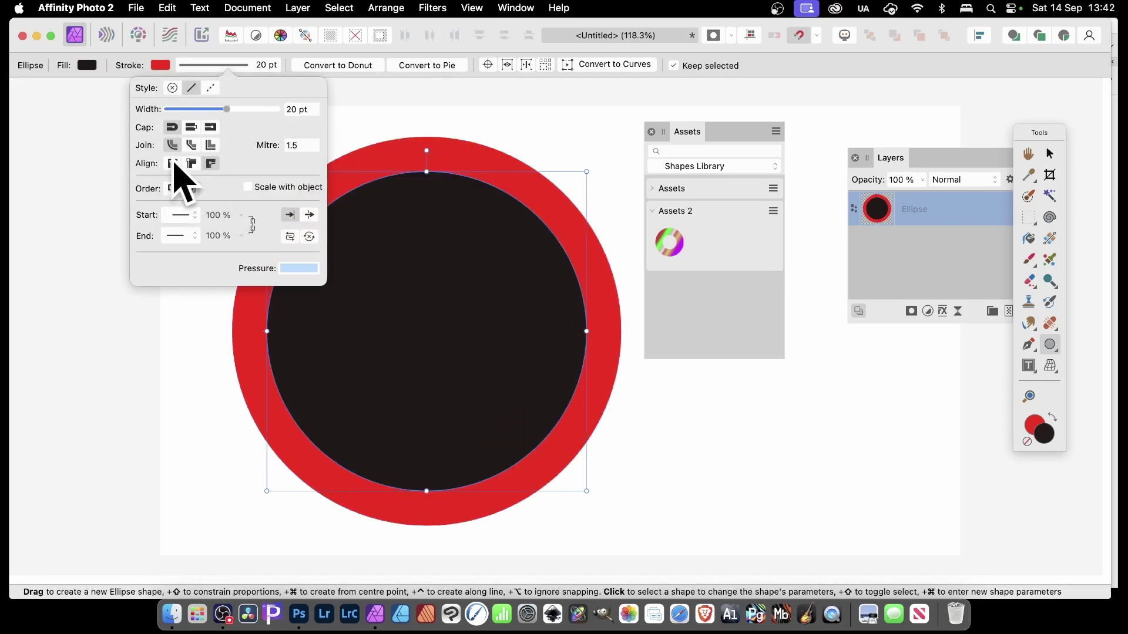
key(super+Tab)
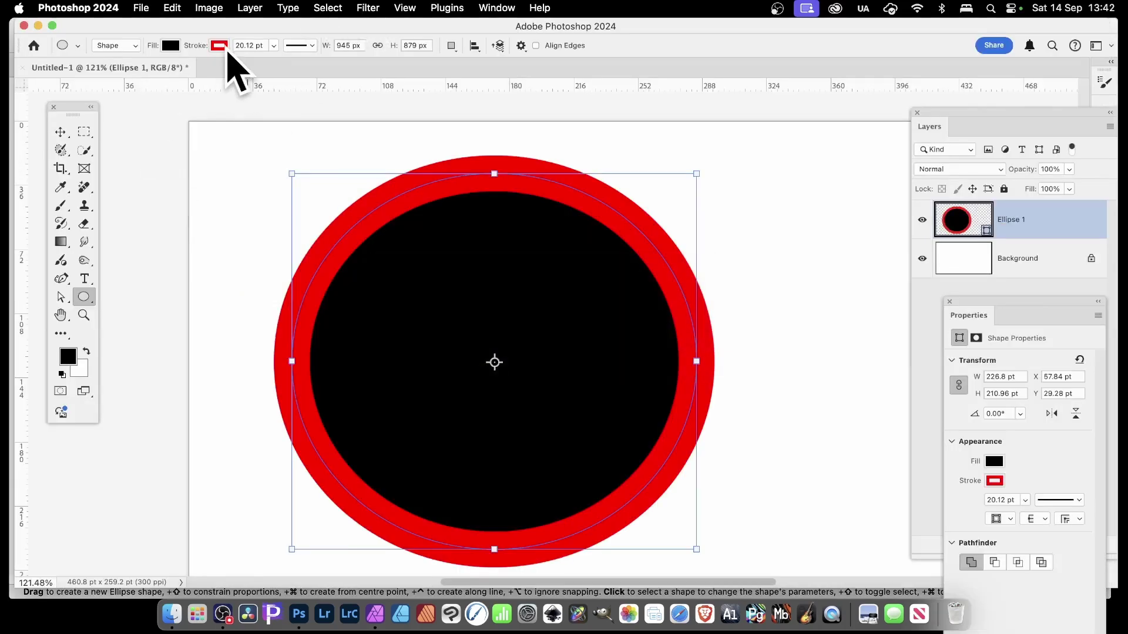
Turn on Dashed Line for the ellipse's red stroke in the Stroke dialog, with dash 4 and gap 2
click(220, 47)
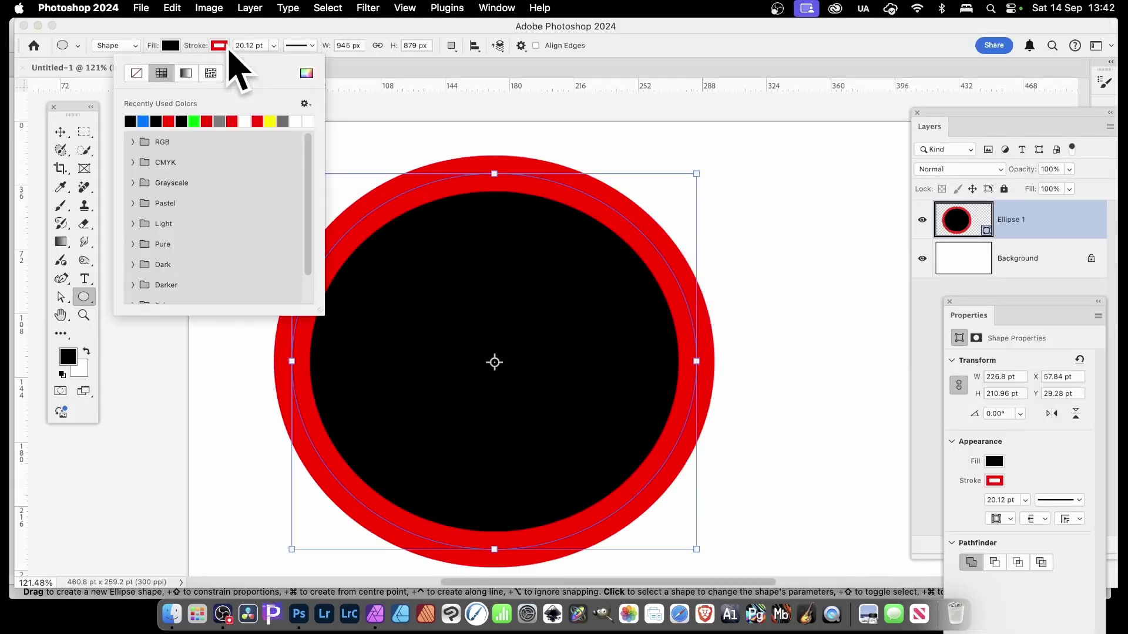
click(274, 45)
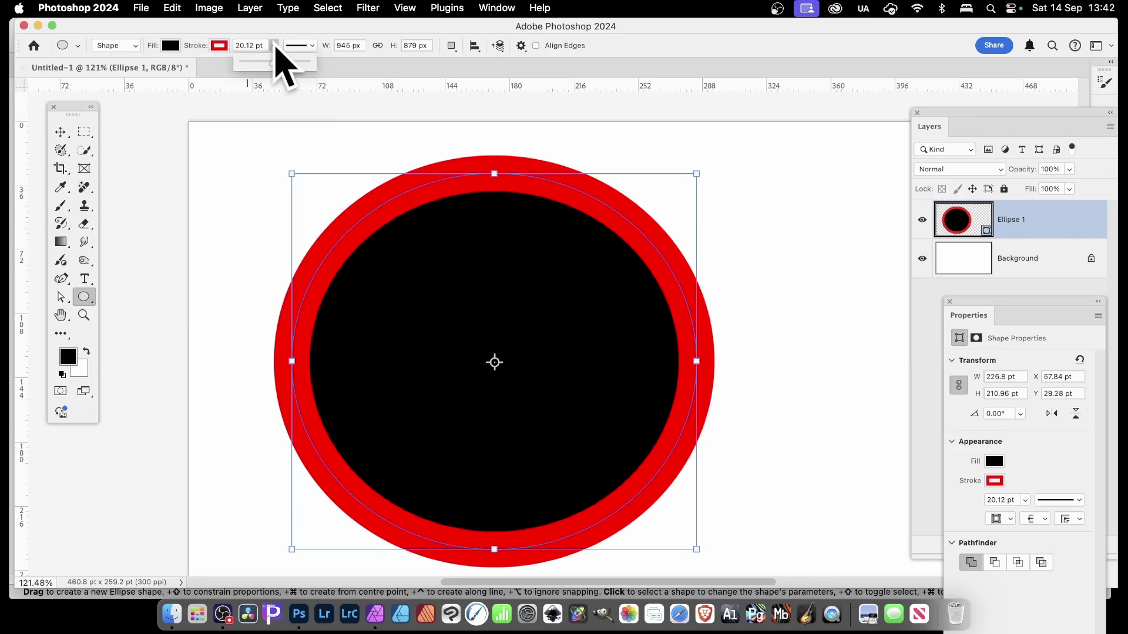
click(308, 45)
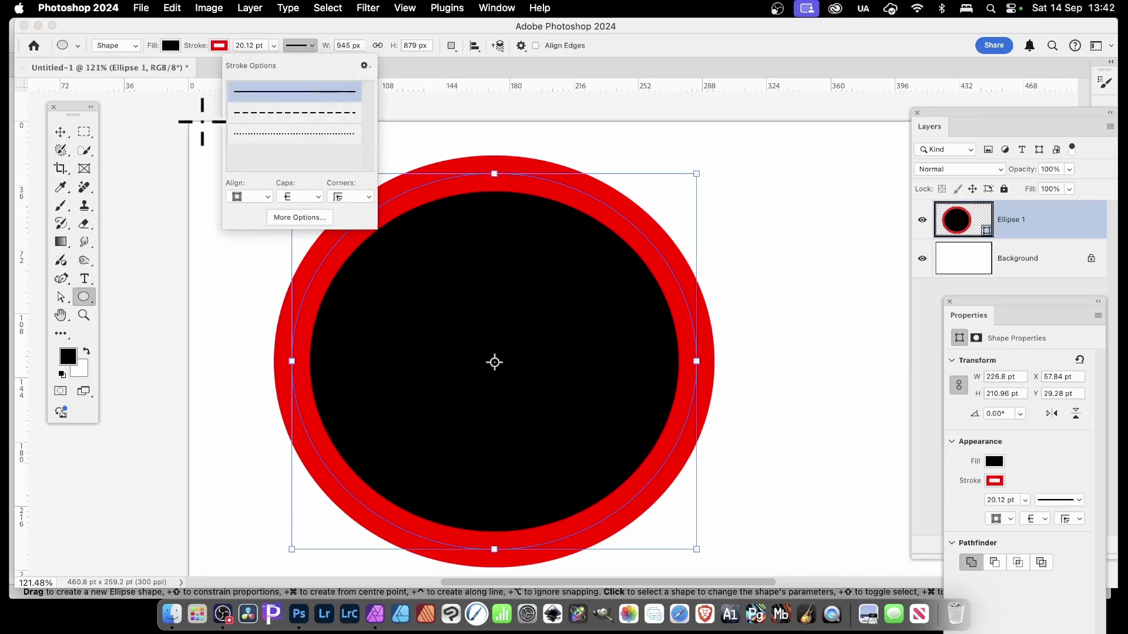
click(297, 218)
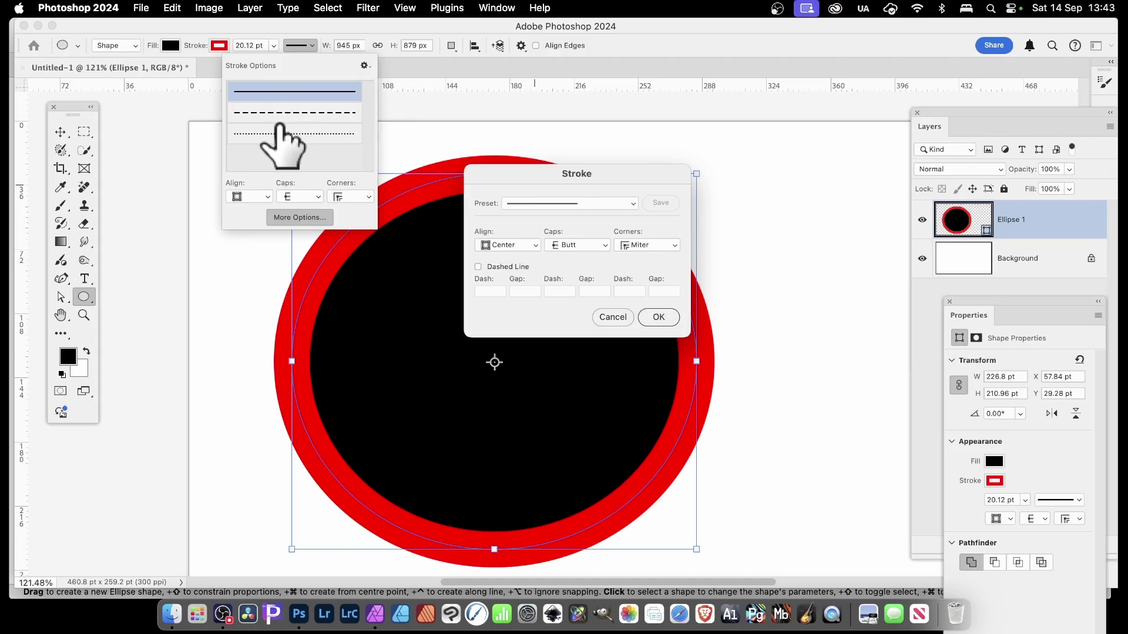
drag(570, 178, 385, 194)
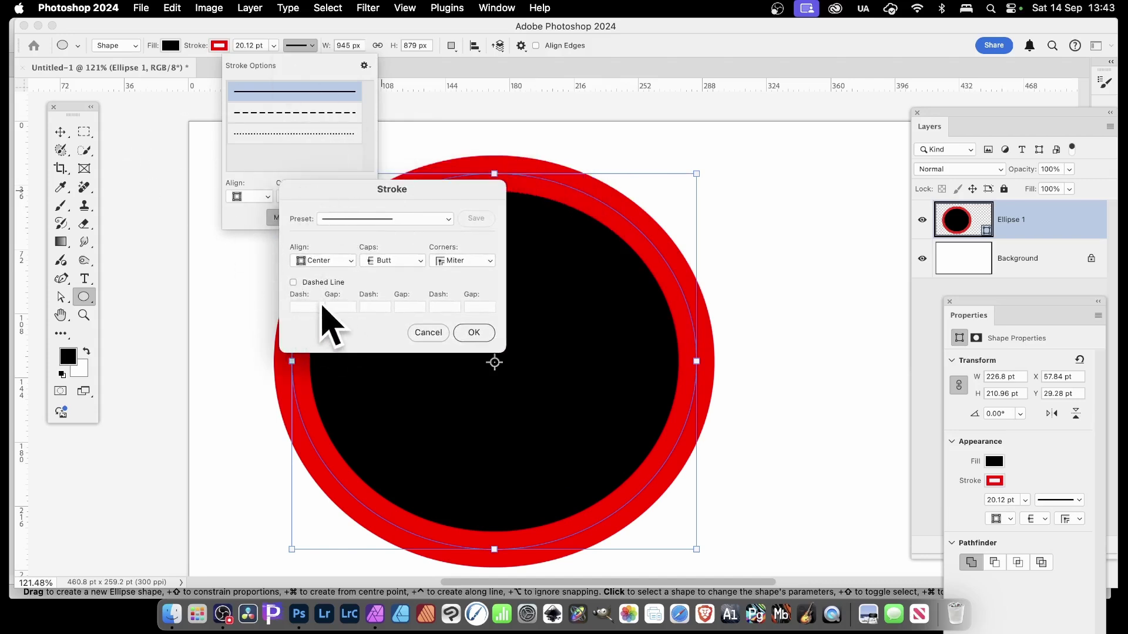
click(293, 283)
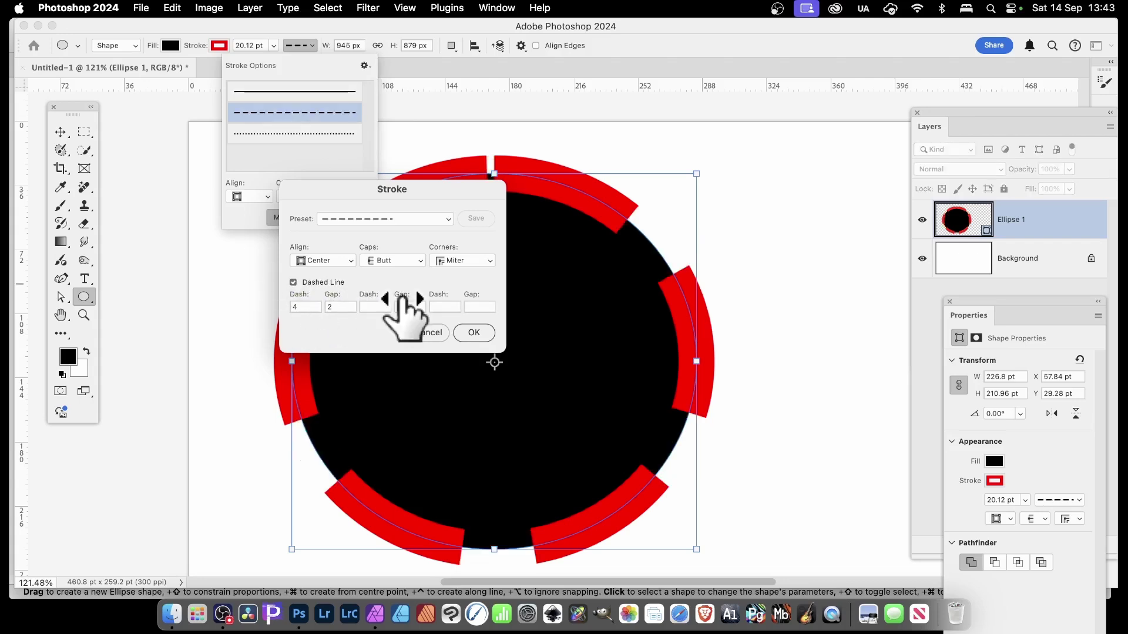
click(298, 307)
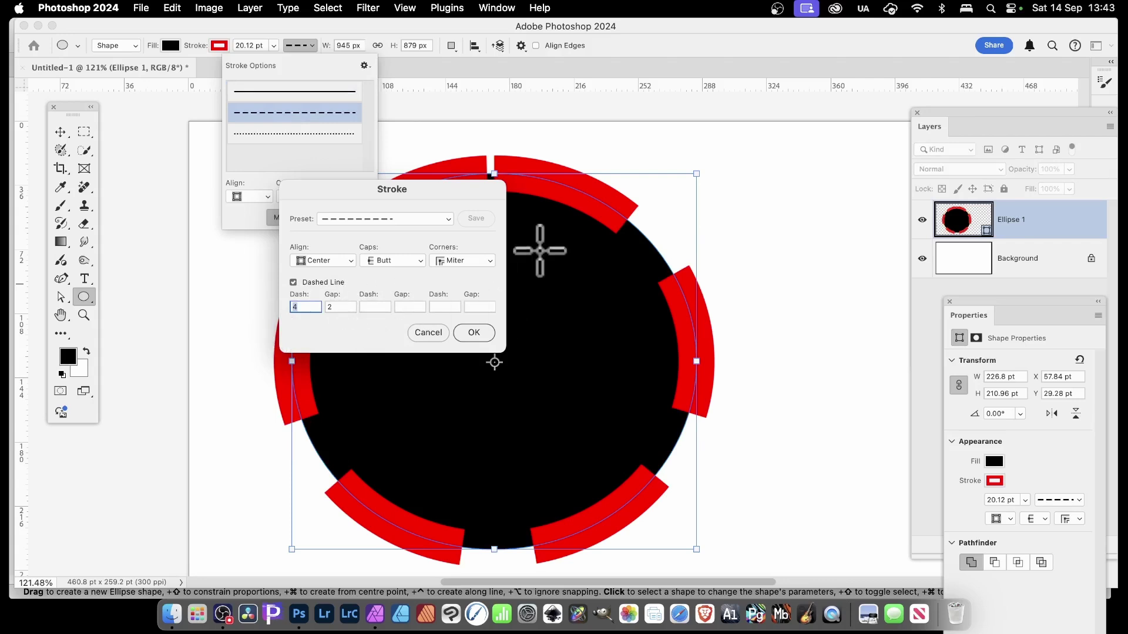
key(super+Tab)
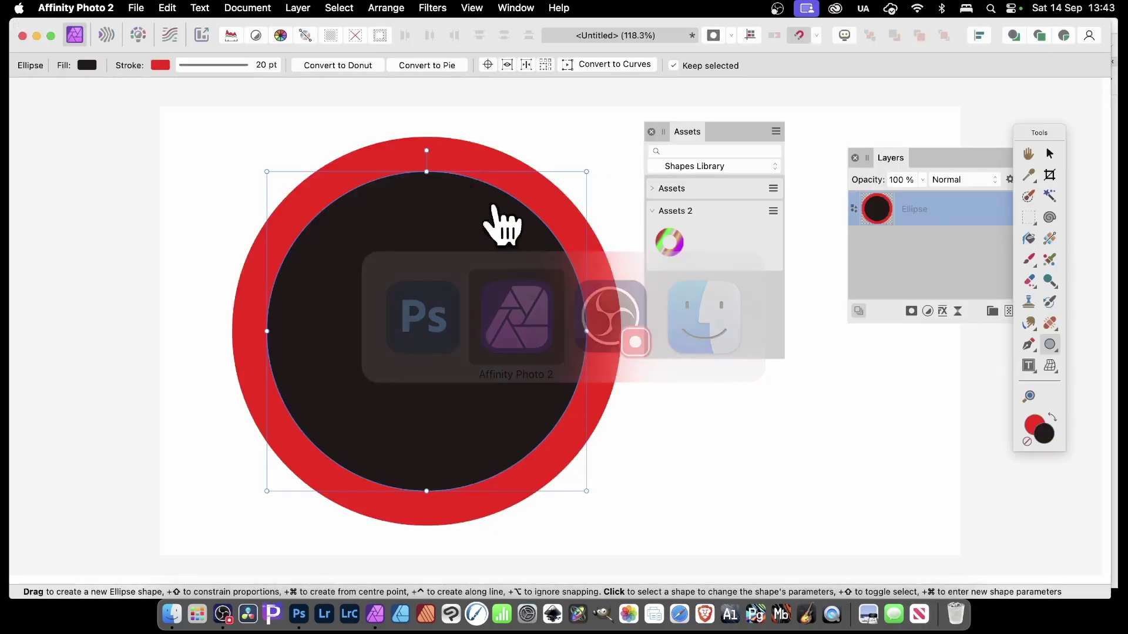
Give the circle's red stroke a balanced 1.2/1.6 dash pattern with phase 6
click(225, 66)
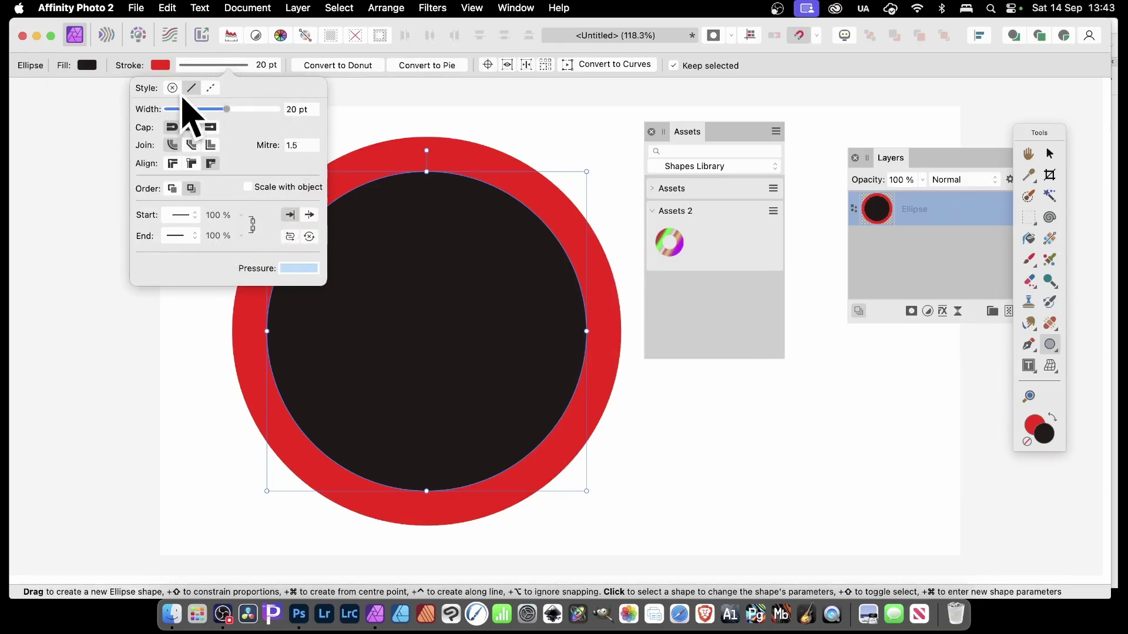
click(212, 88)
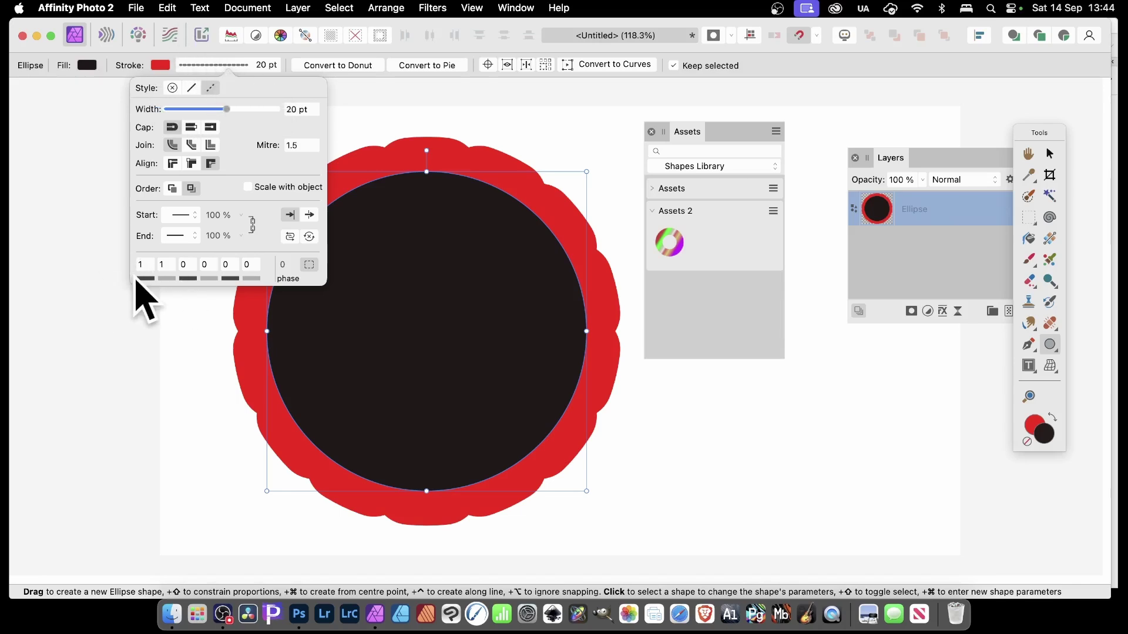
drag(137, 281, 171, 282)
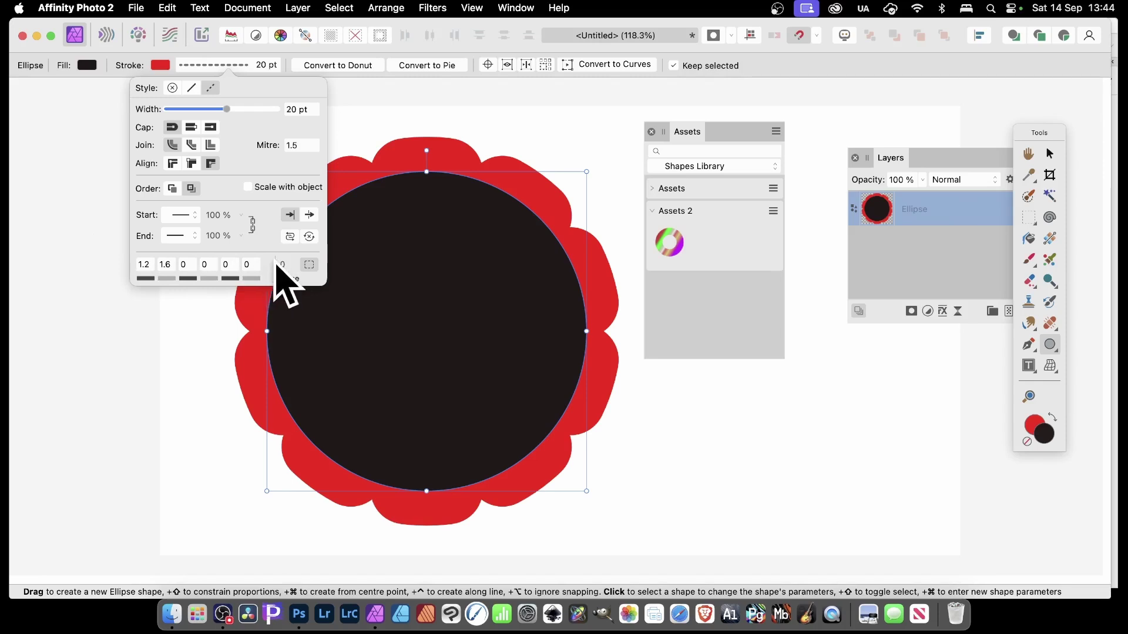
click(309, 264)
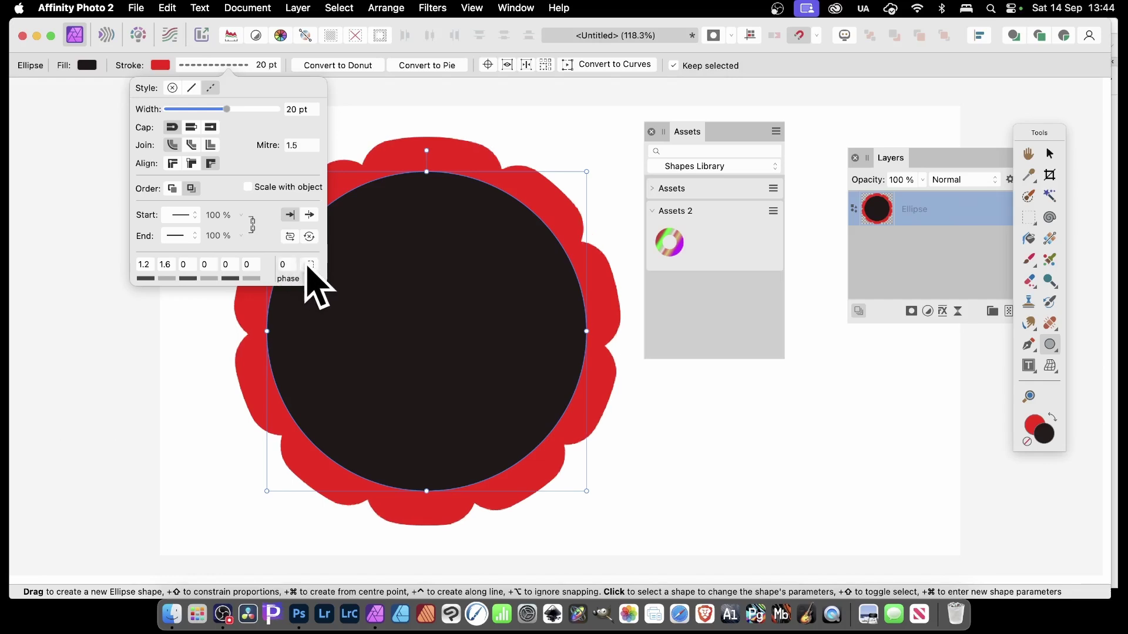
click(283, 264)
key(Return)
key(Up)
key(Up)
key(Up)
key(Up)
key(Up)
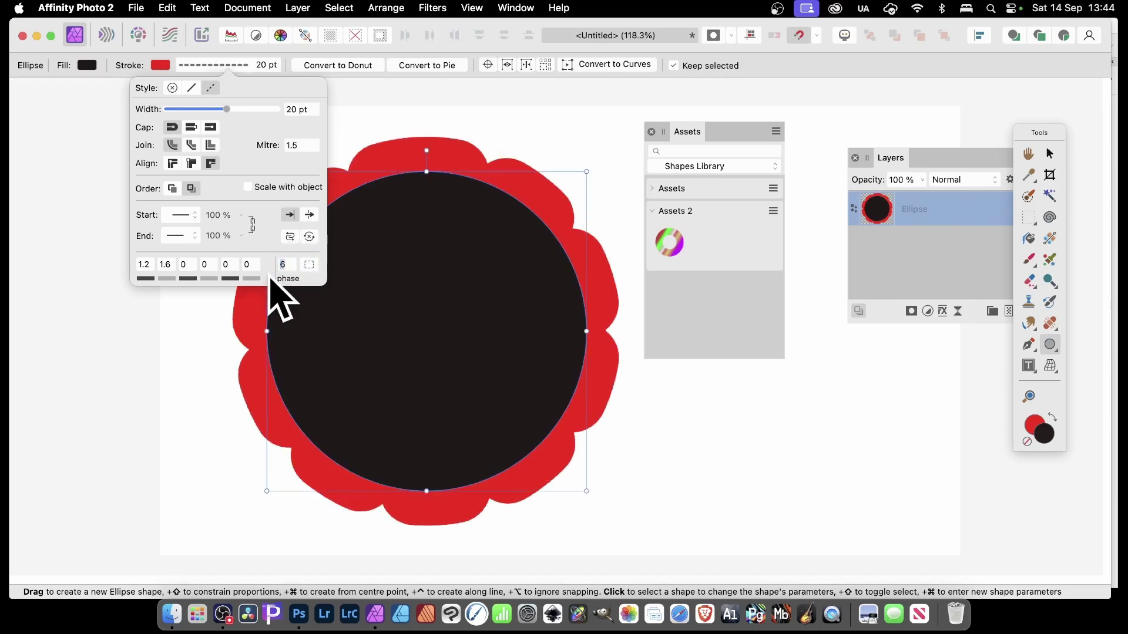
key(super+Tab)
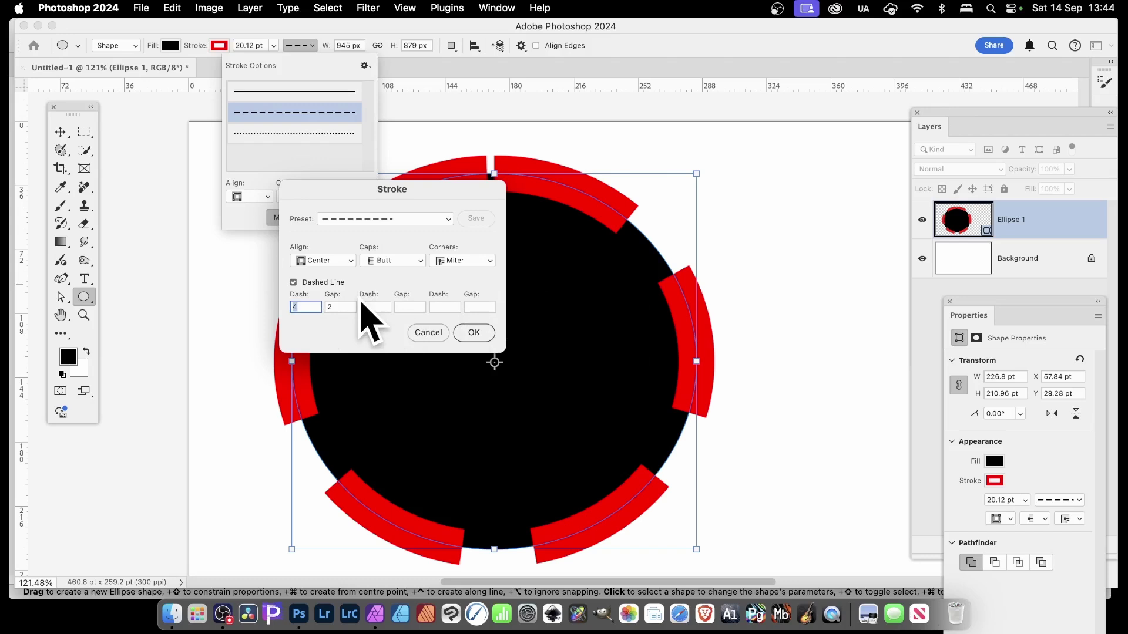
Confirm the ellipse's dash 4 / gap 2 stroke, then reopen and close the Stroke dialog
click(474, 333)
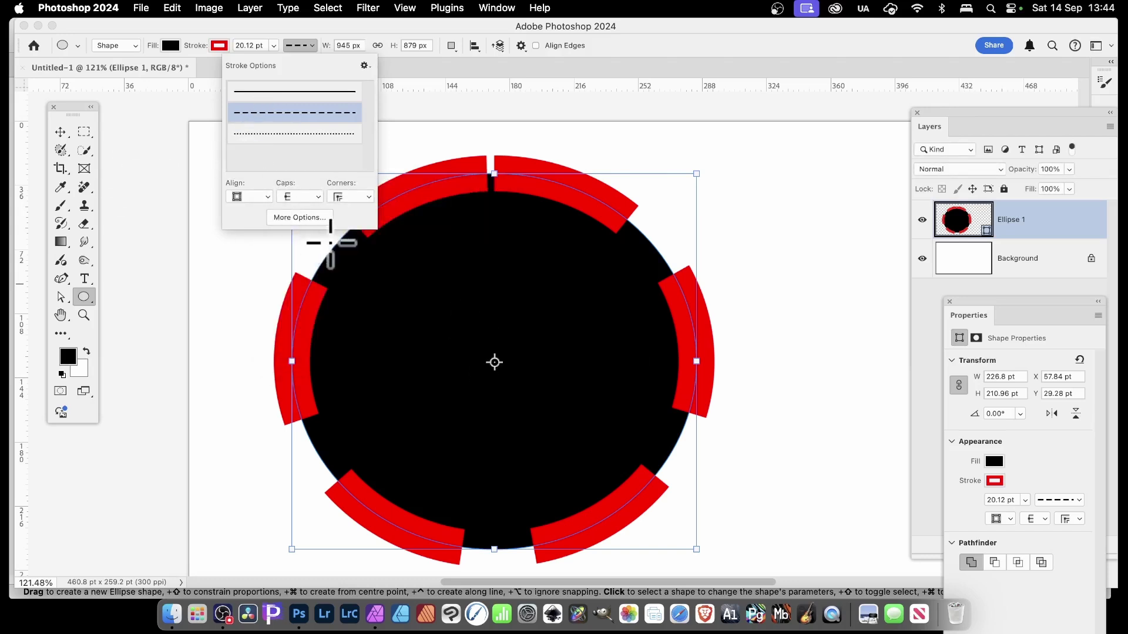
click(306, 218)
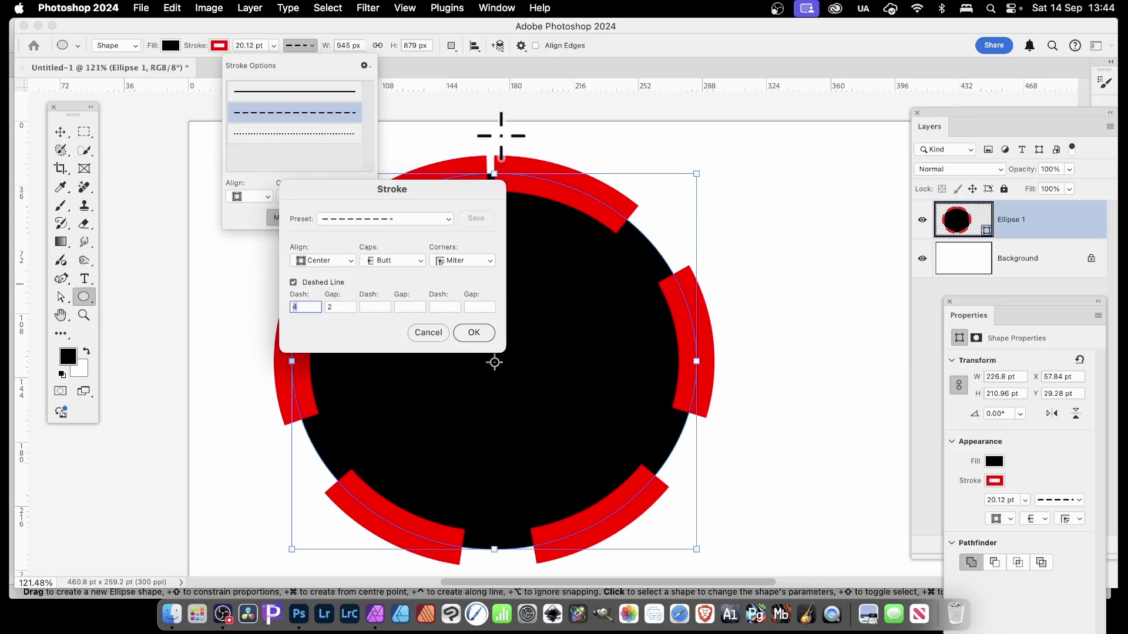
click(424, 333)
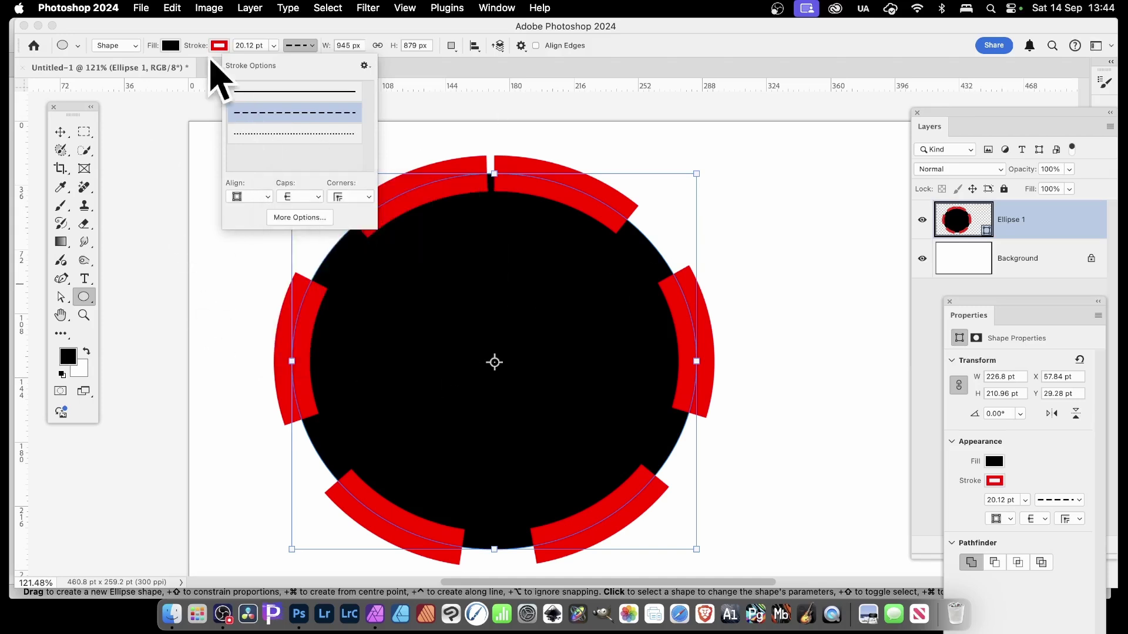
key(super+Tab)
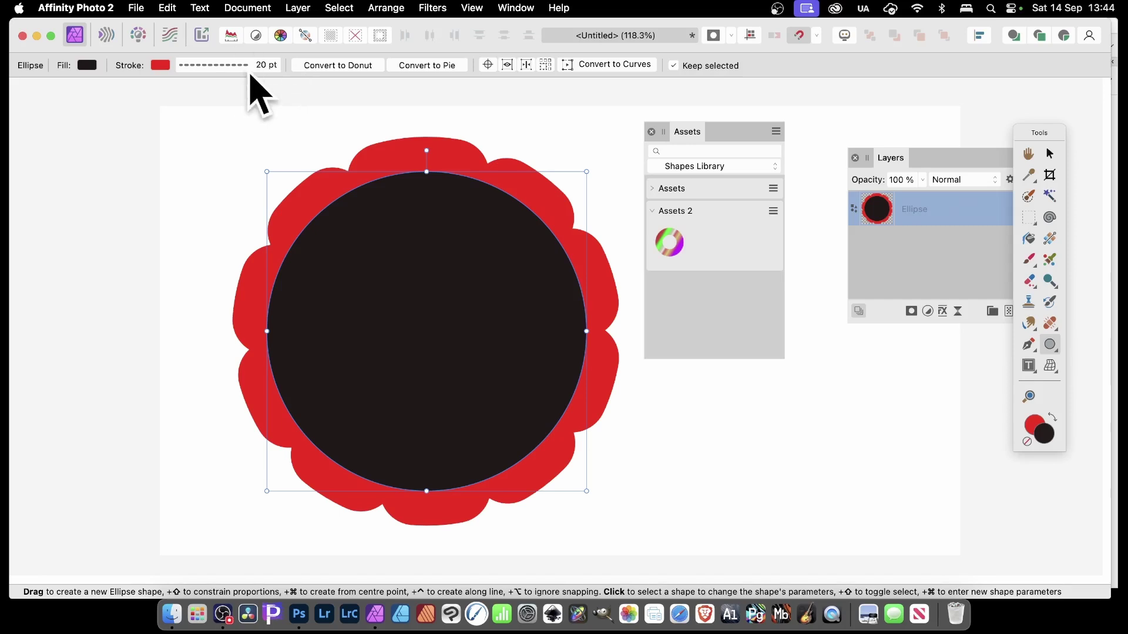
Delete the red-outlined circle, draw a star, and move it up and left on the page
click(246, 67)
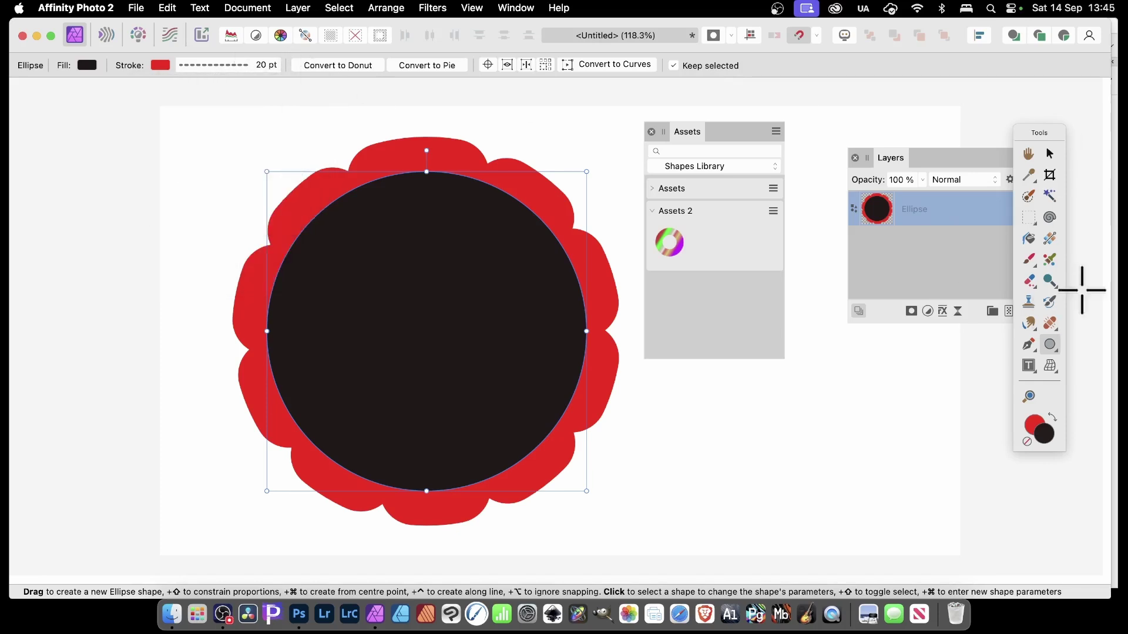
drag(1052, 349, 1025, 330)
key(Delete)
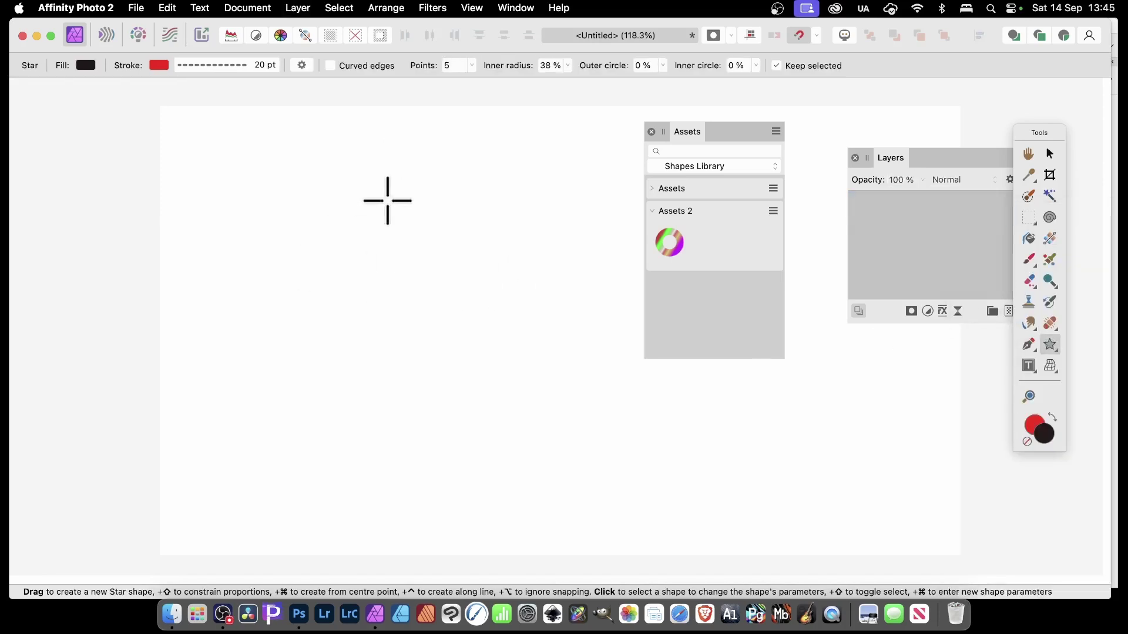
drag(366, 234, 748, 540)
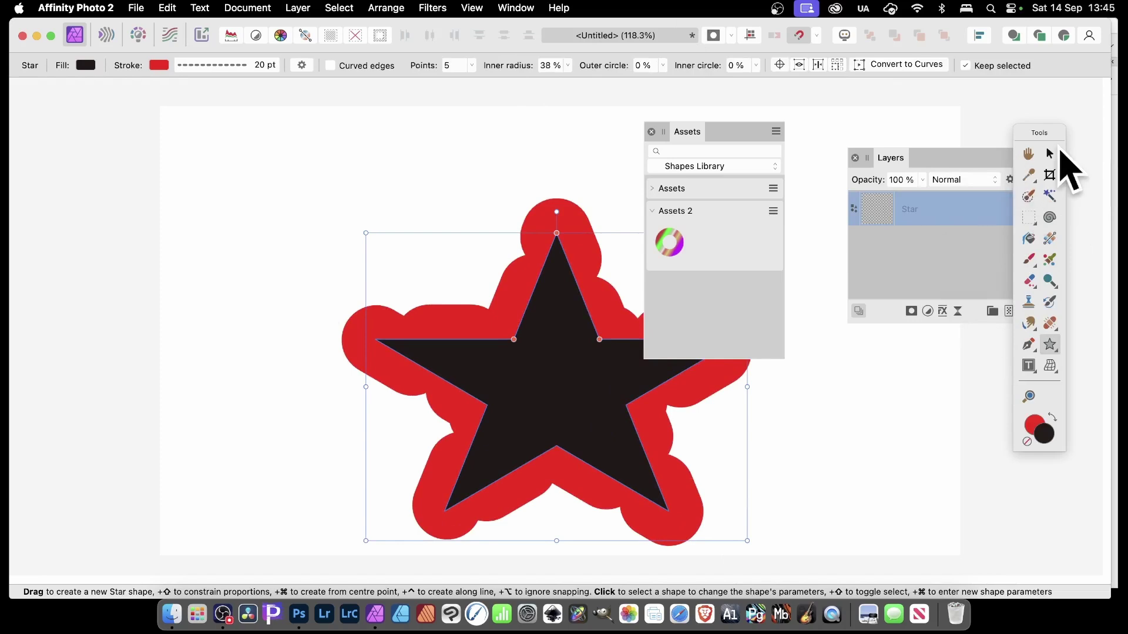
click(1050, 153)
drag(573, 352, 425, 279)
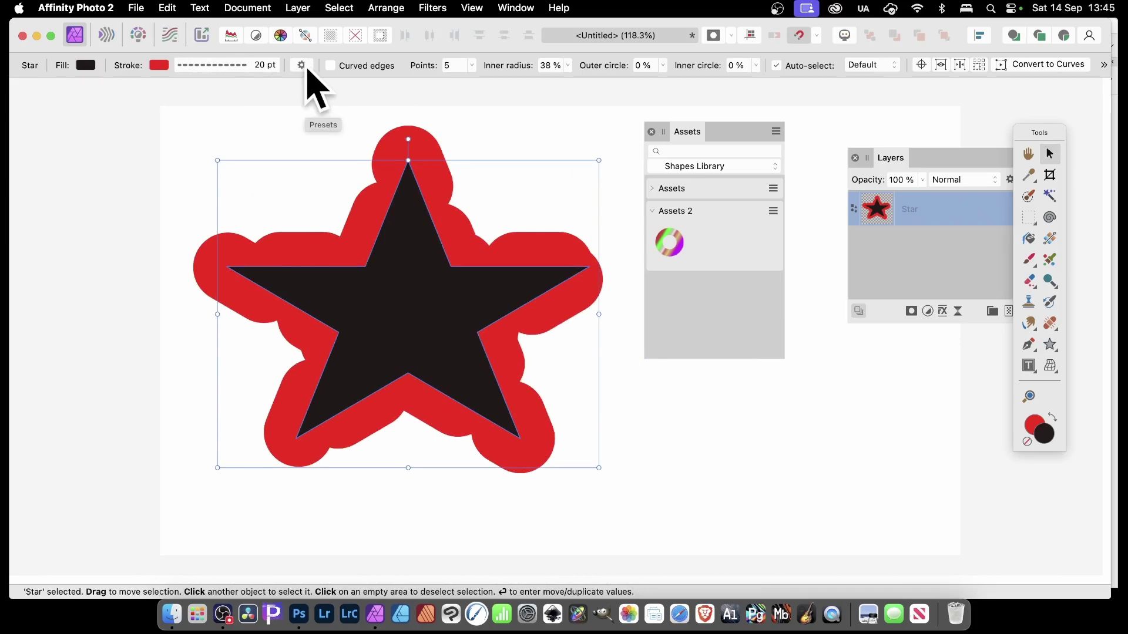
Set the star's stroke width to 0 and try presets, settling on a six-point star
click(249, 66)
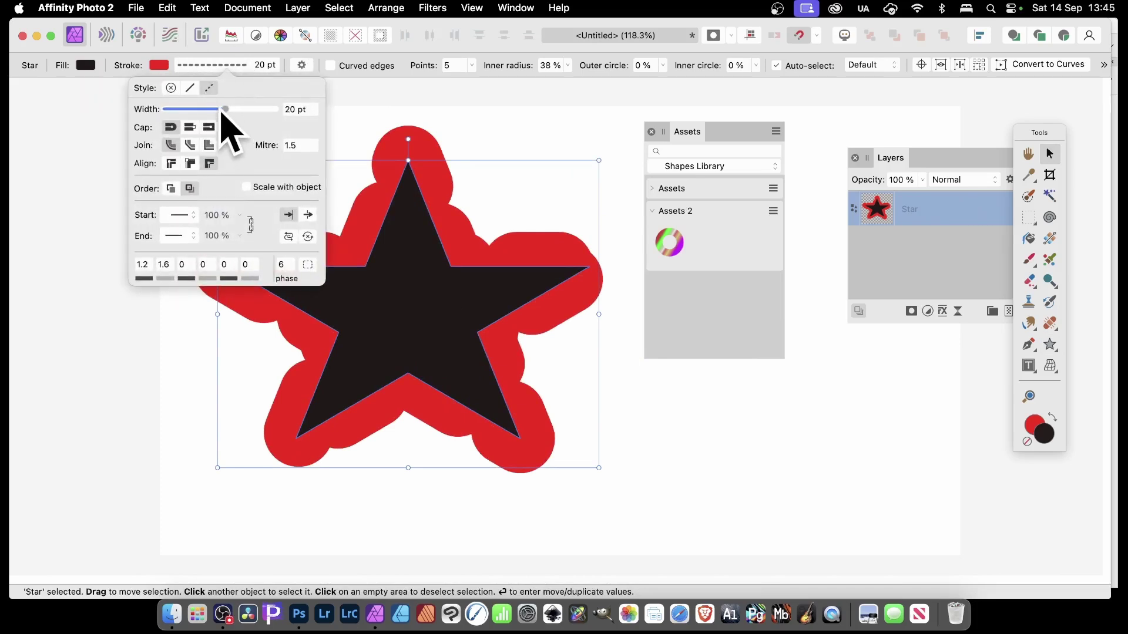
drag(223, 111, 151, 107)
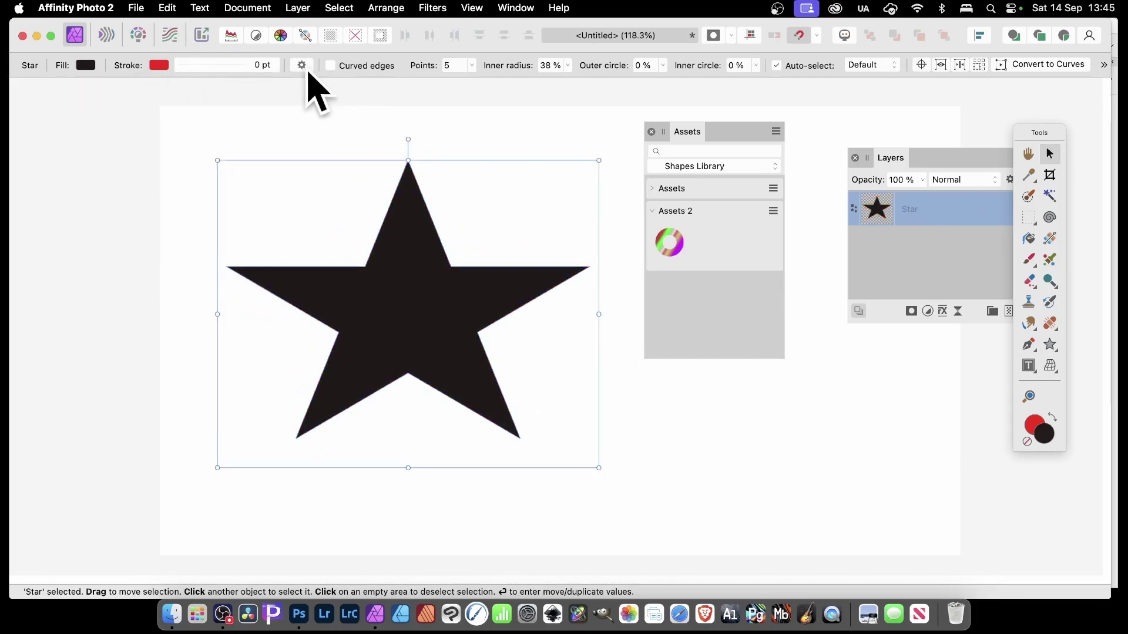
click(305, 66)
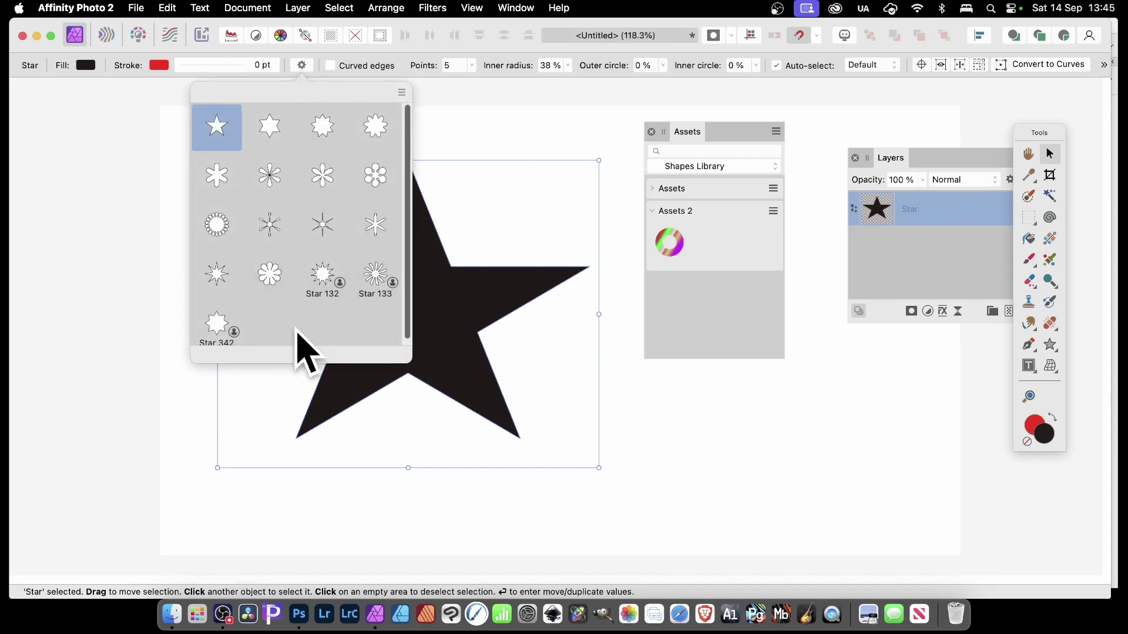
click(271, 178)
click(331, 181)
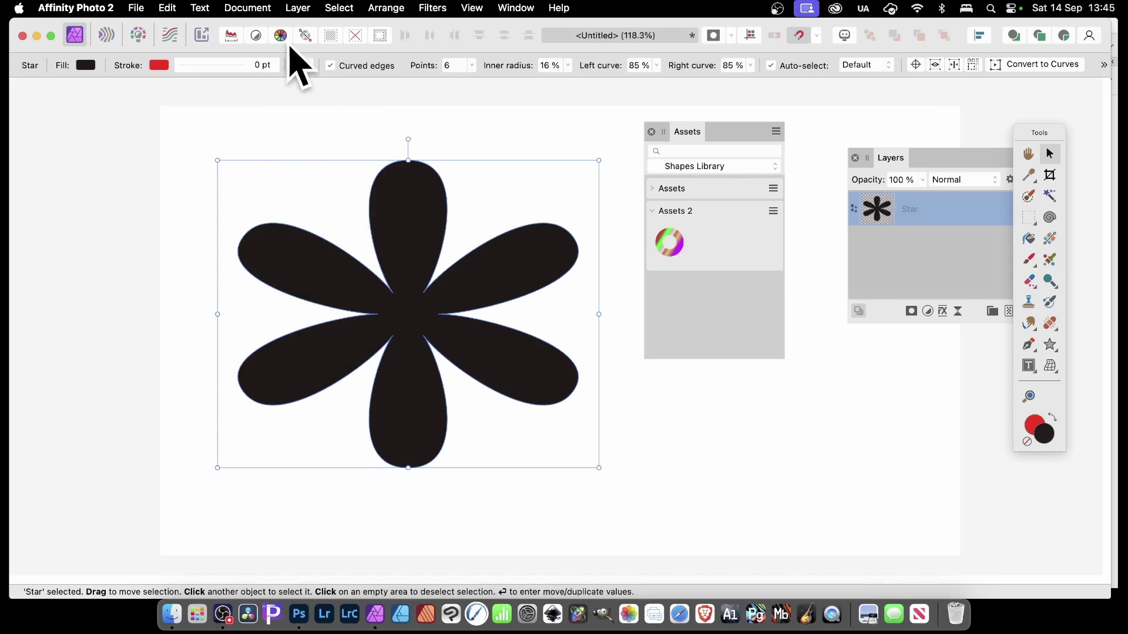
click(303, 66)
click(381, 130)
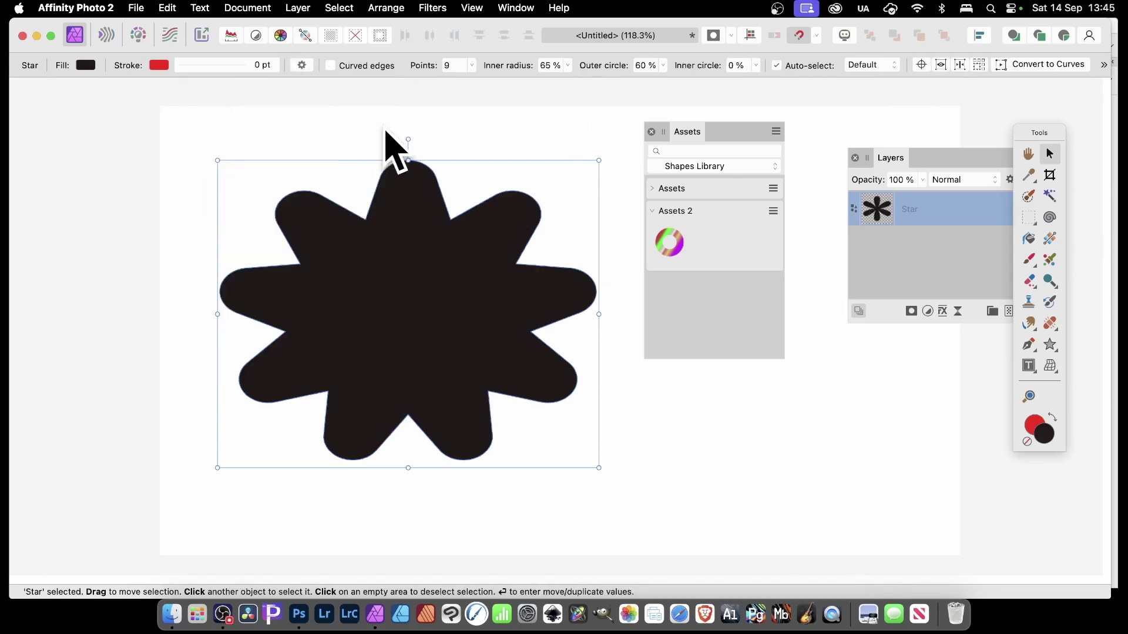
click(302, 65)
click(270, 128)
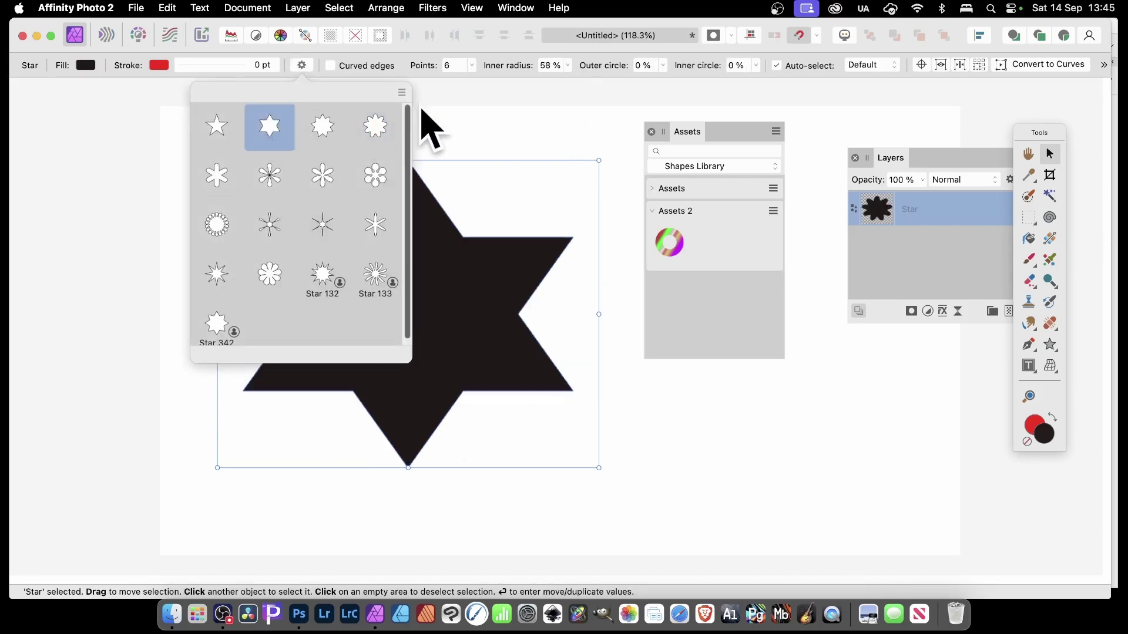
key(super+Tab)
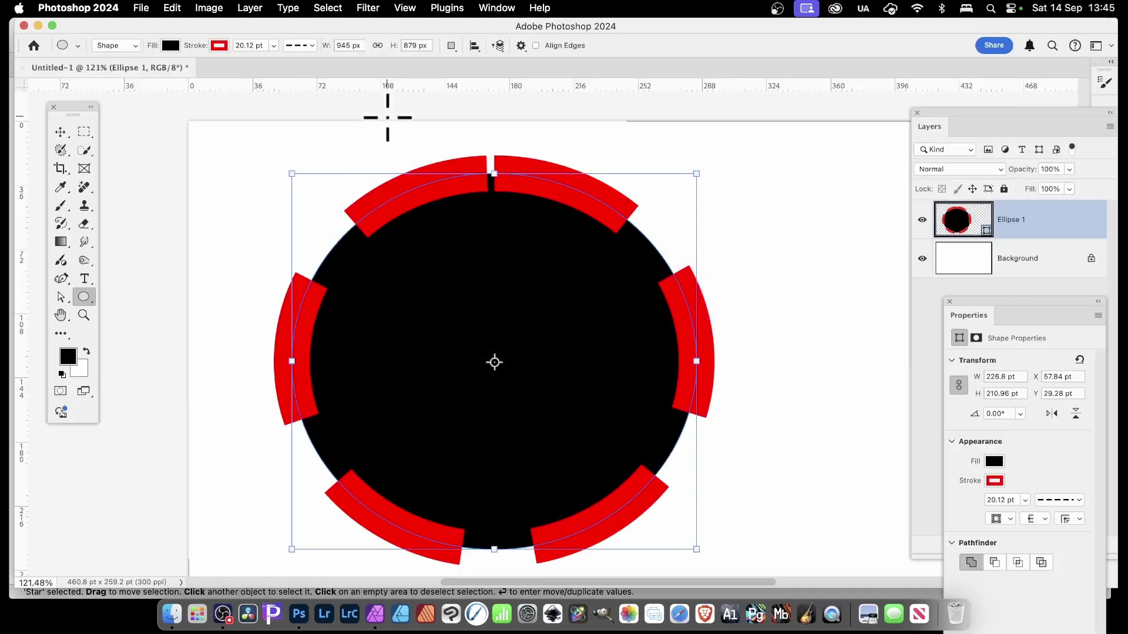
Remove the ellipse's stroke colour, leaving a plain solid black circle
click(219, 45)
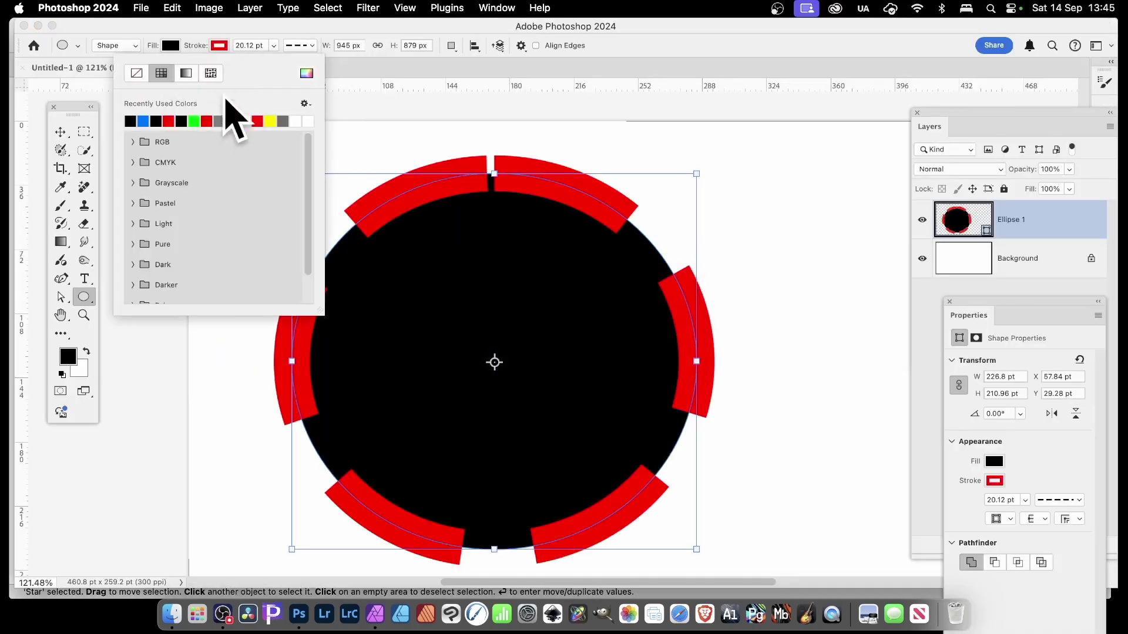
click(142, 75)
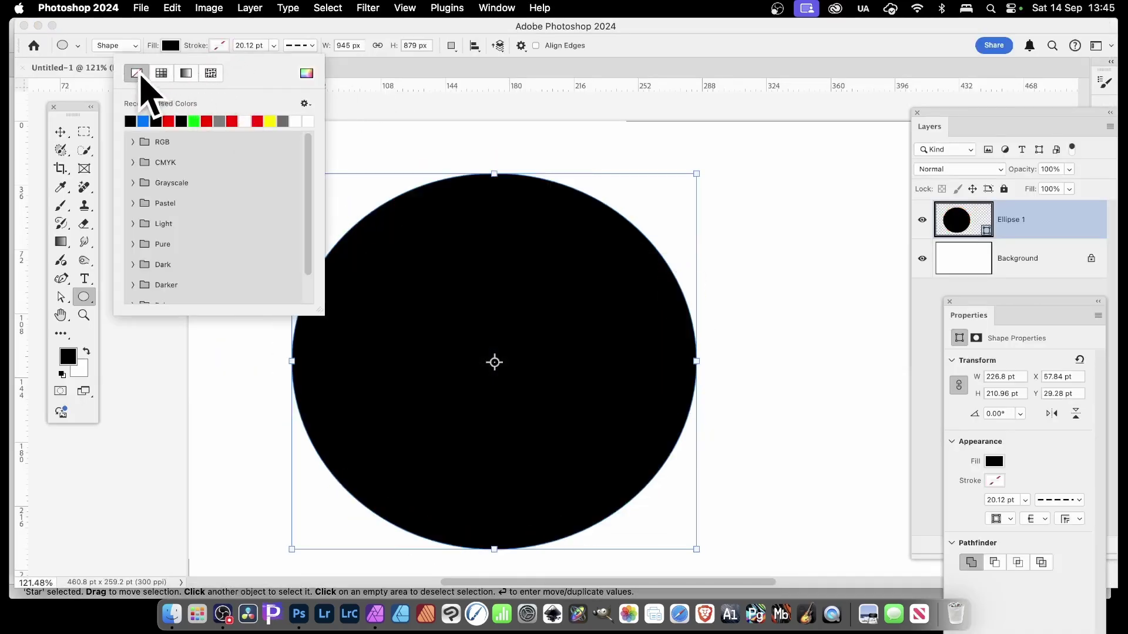
click(212, 28)
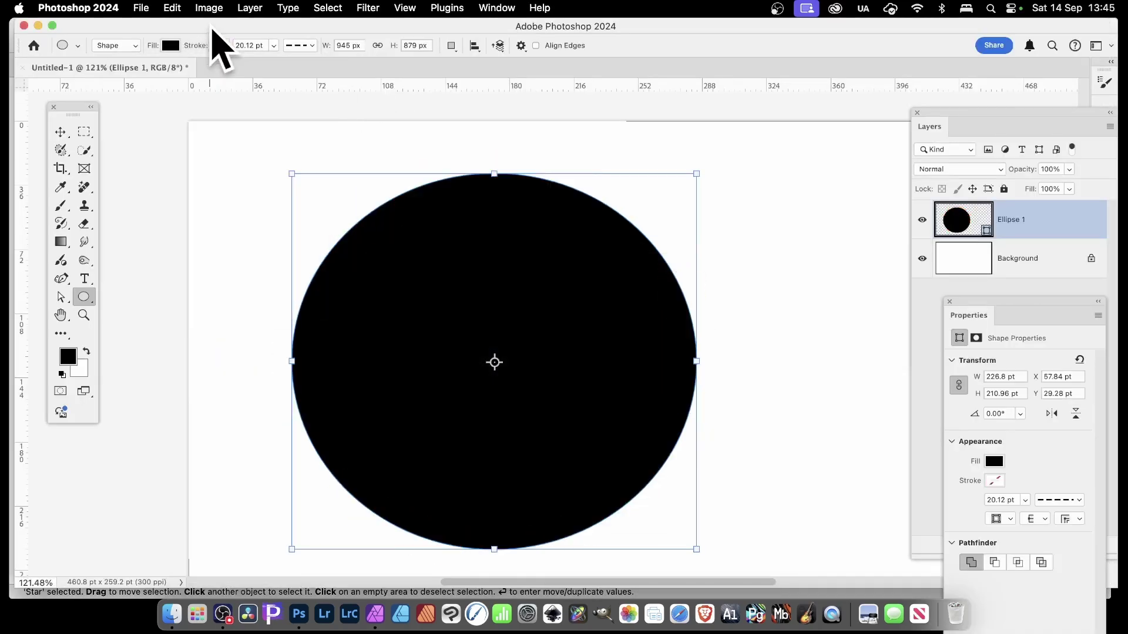
Browse the saved ellipse tool presets as a large list, comparing them with Affinity's star presets
click(77, 46)
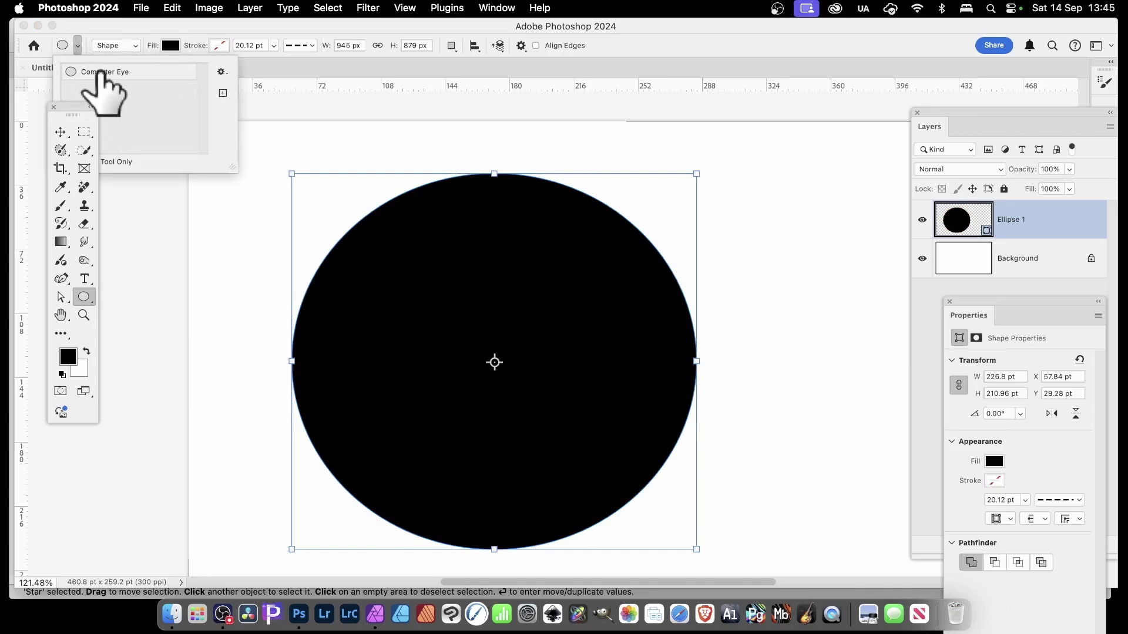
drag(99, 72, 222, 73)
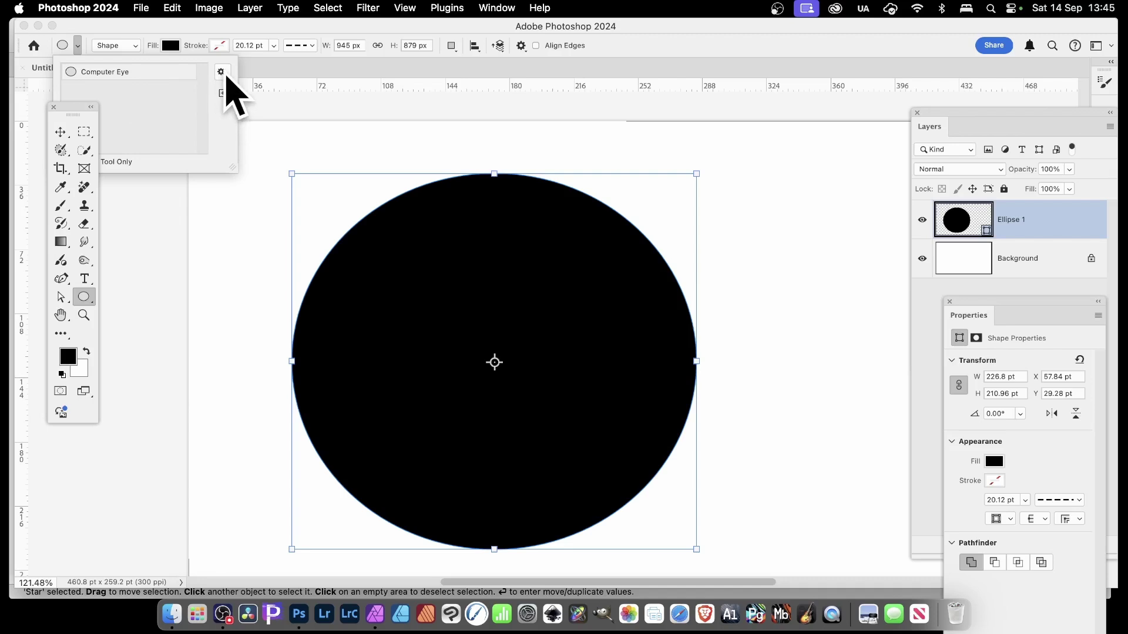
click(226, 74)
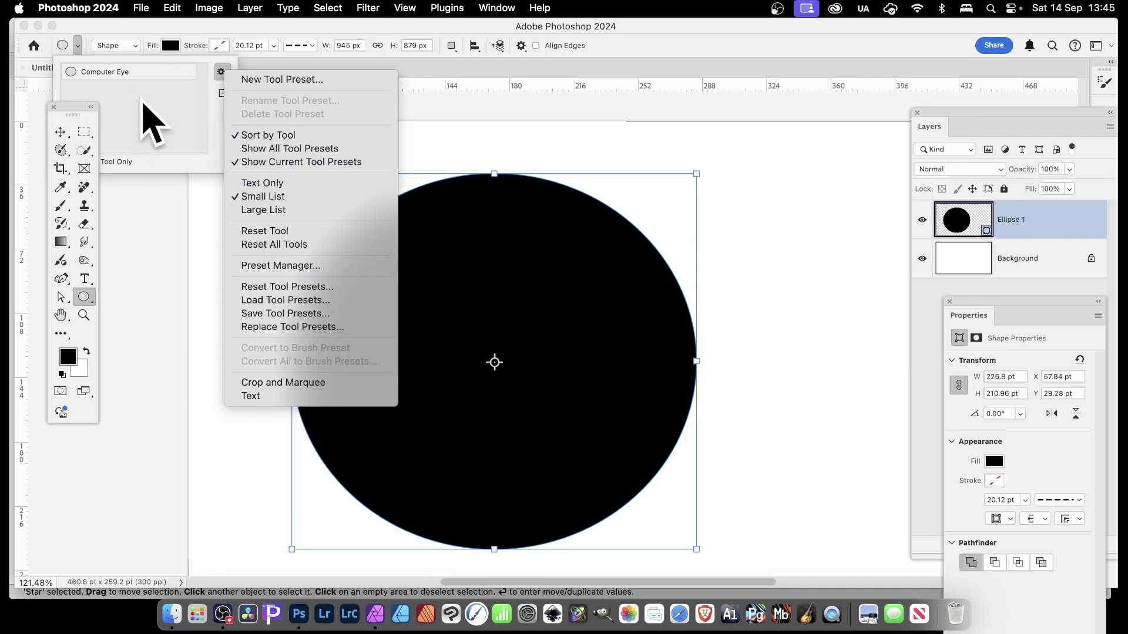
click(253, 210)
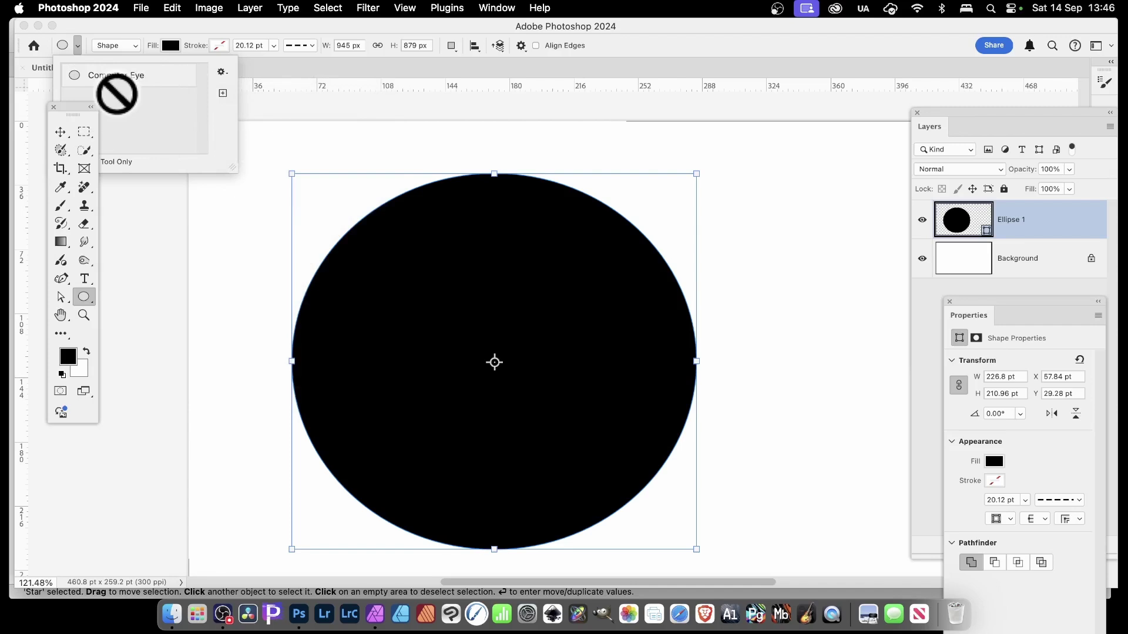
key(super+Tab)
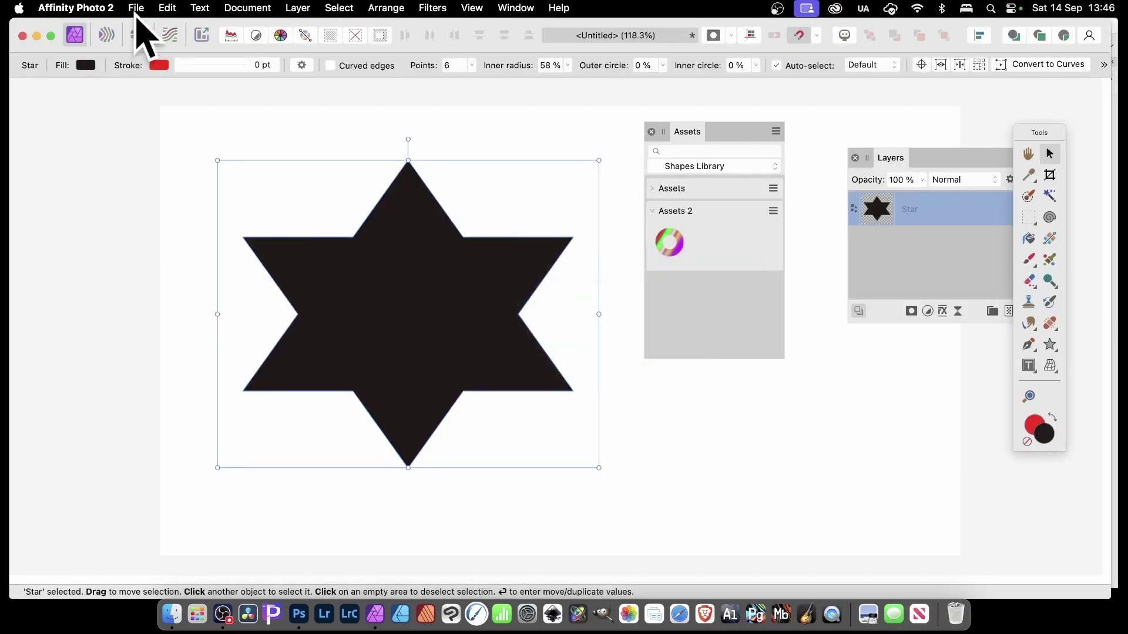
click(302, 64)
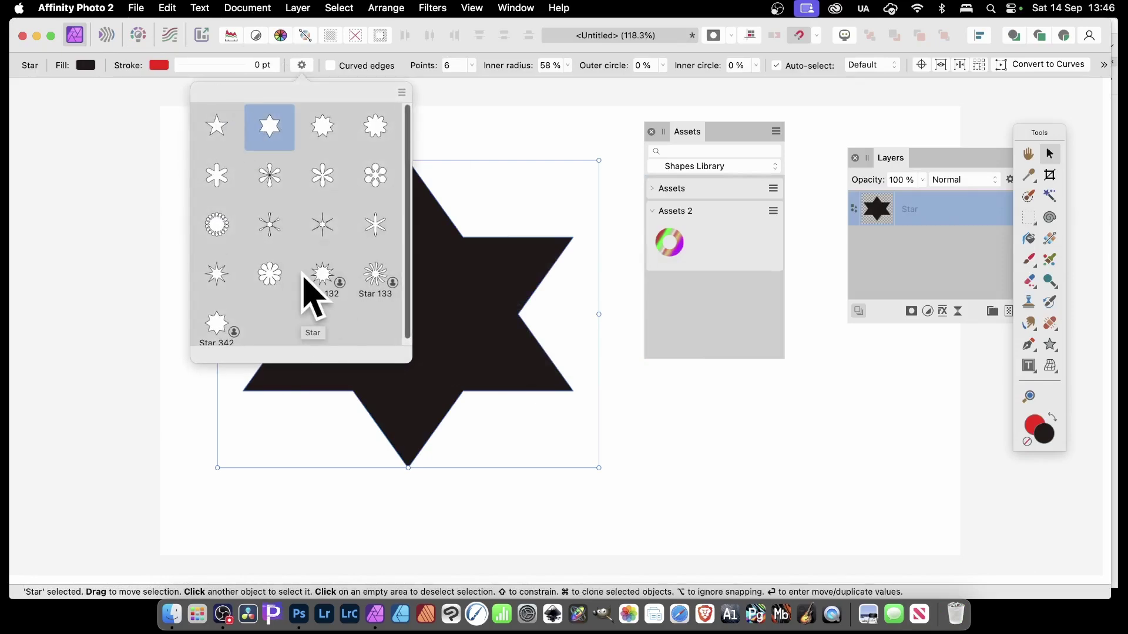
key(super+Tab)
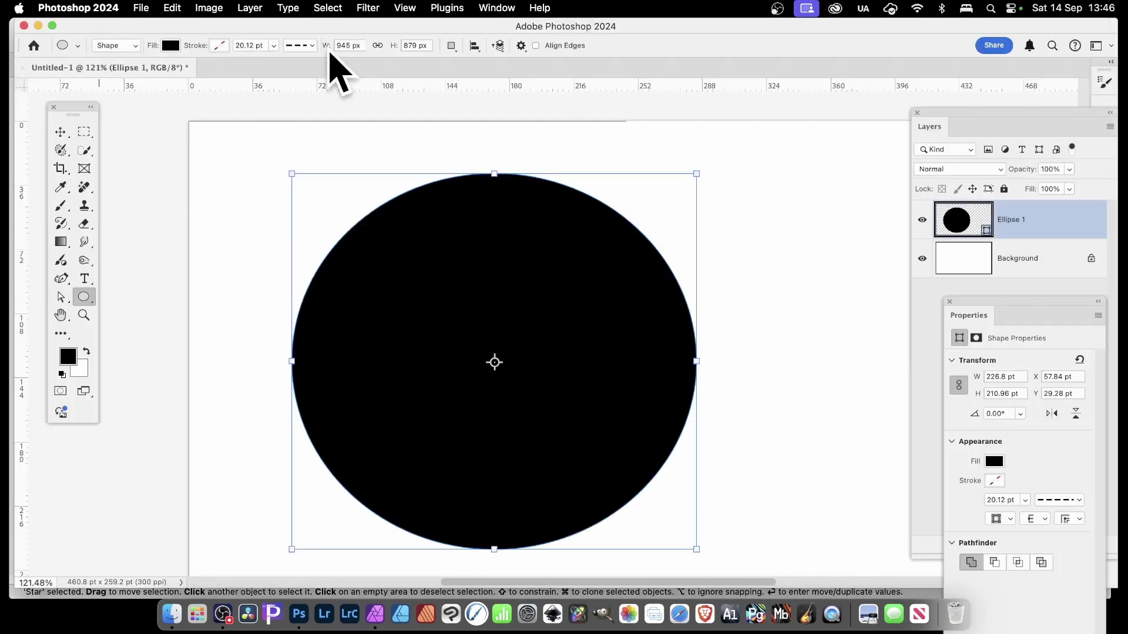
click(77, 46)
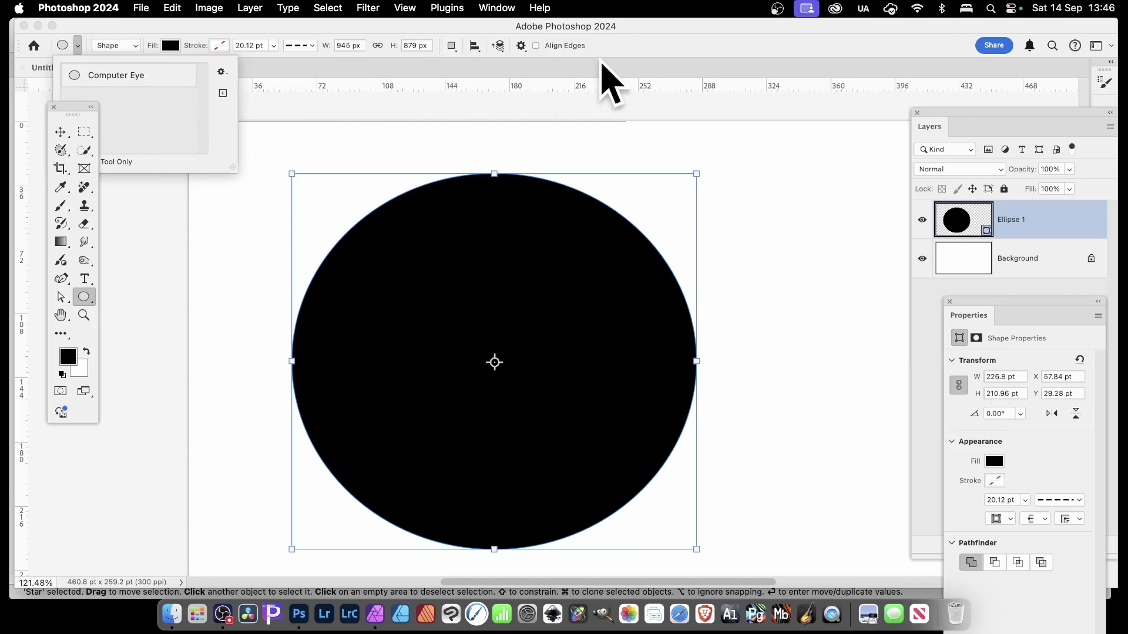
click(619, 44)
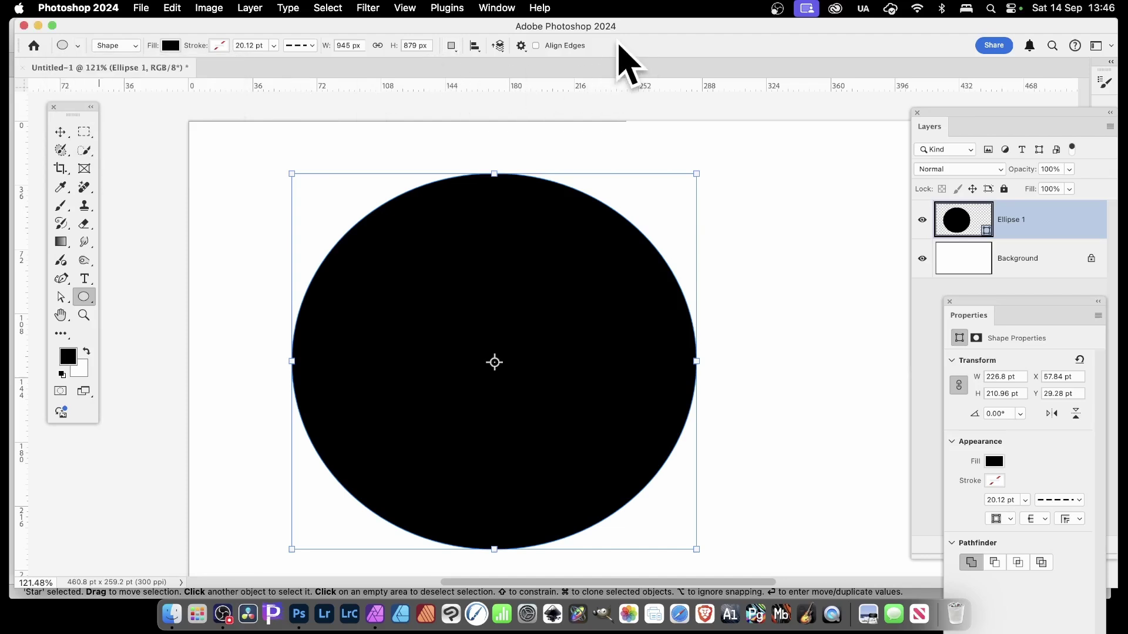
Delete the black ellipse and switch to the Polygon Tool
key(super+Tab)
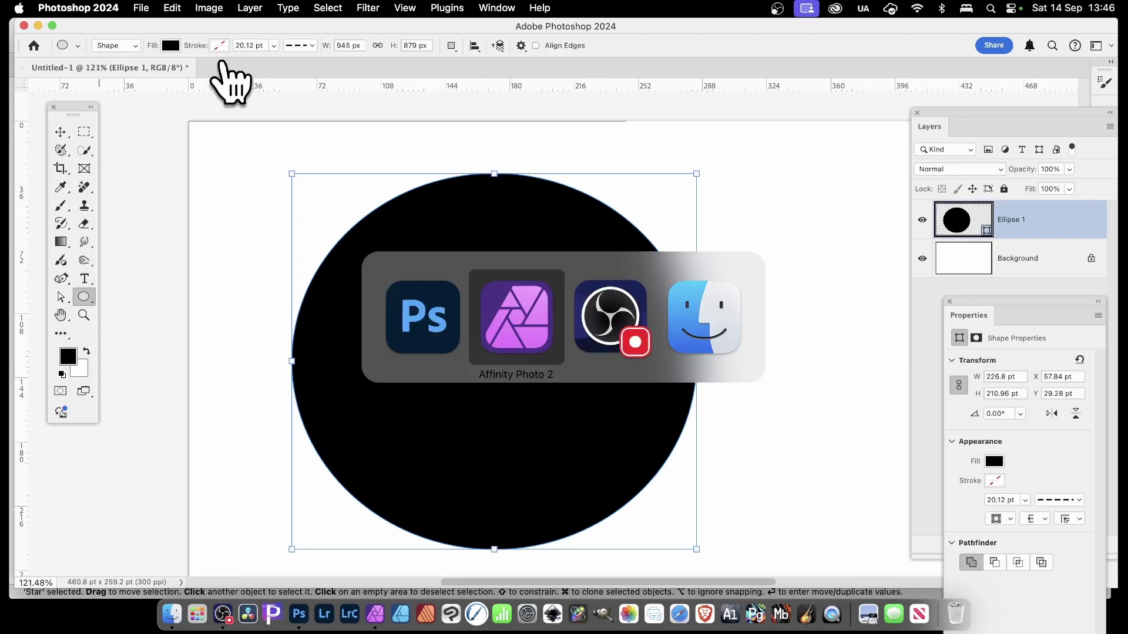
key(super+Tab)
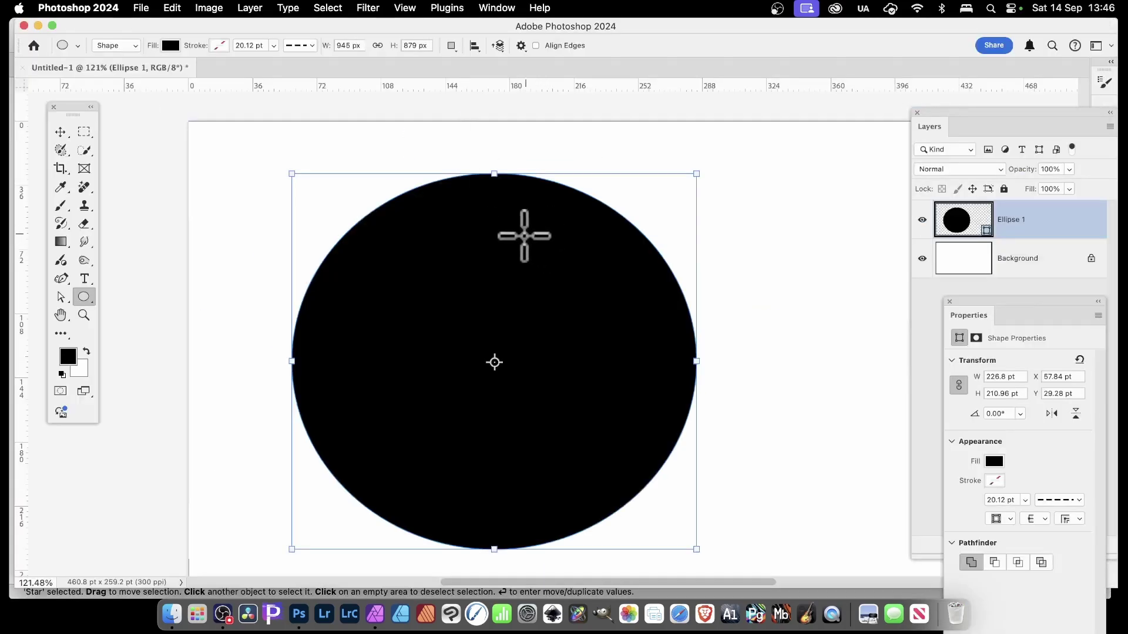
key(BackSpace)
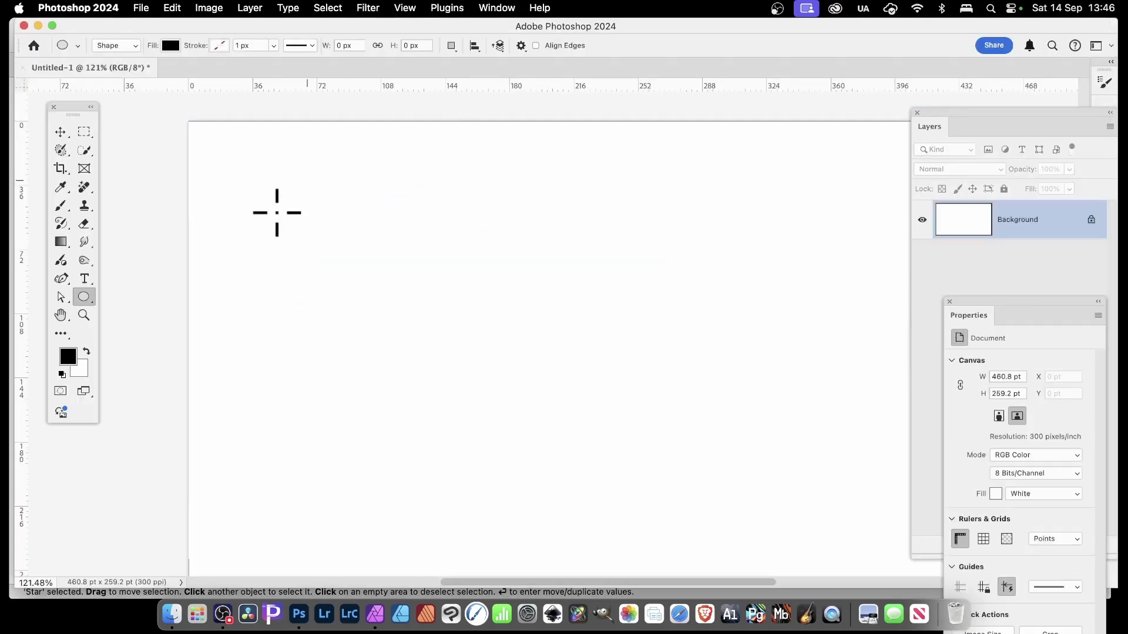
right_click(86, 300)
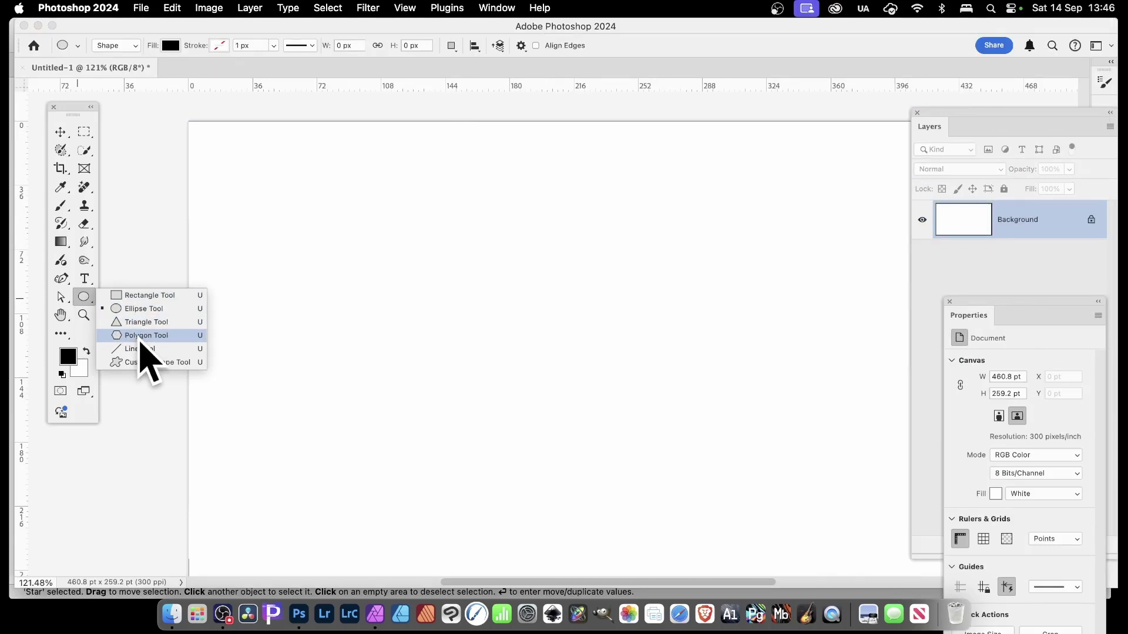
click(141, 338)
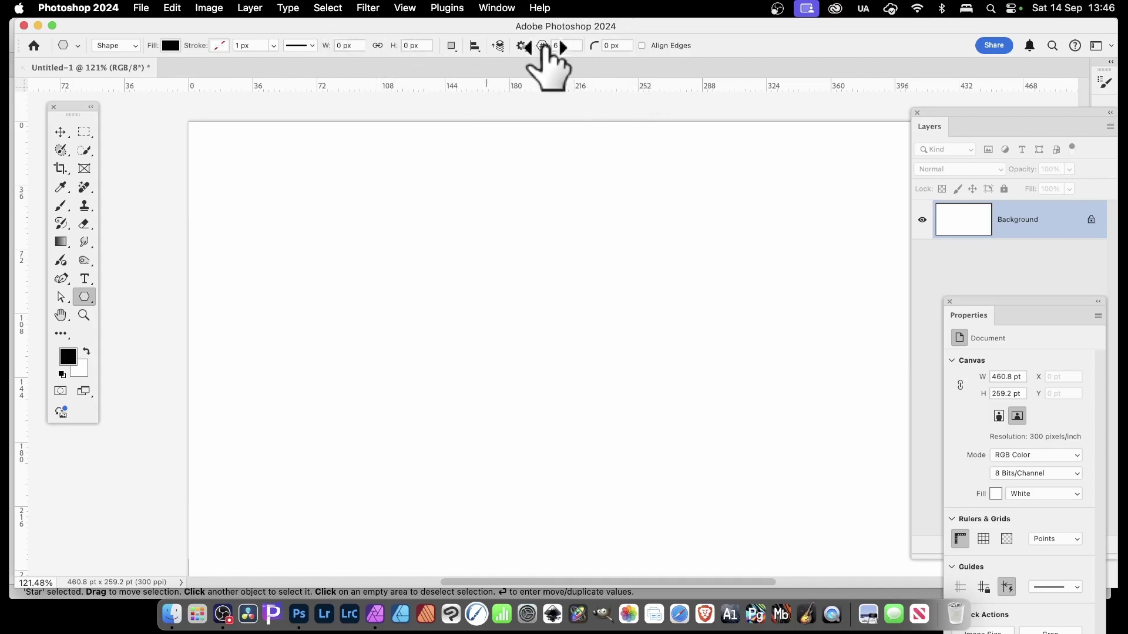
Draw a 20-point star with a 74% star ratio on the canvas
drag(545, 47, 550, 46)
click(521, 46)
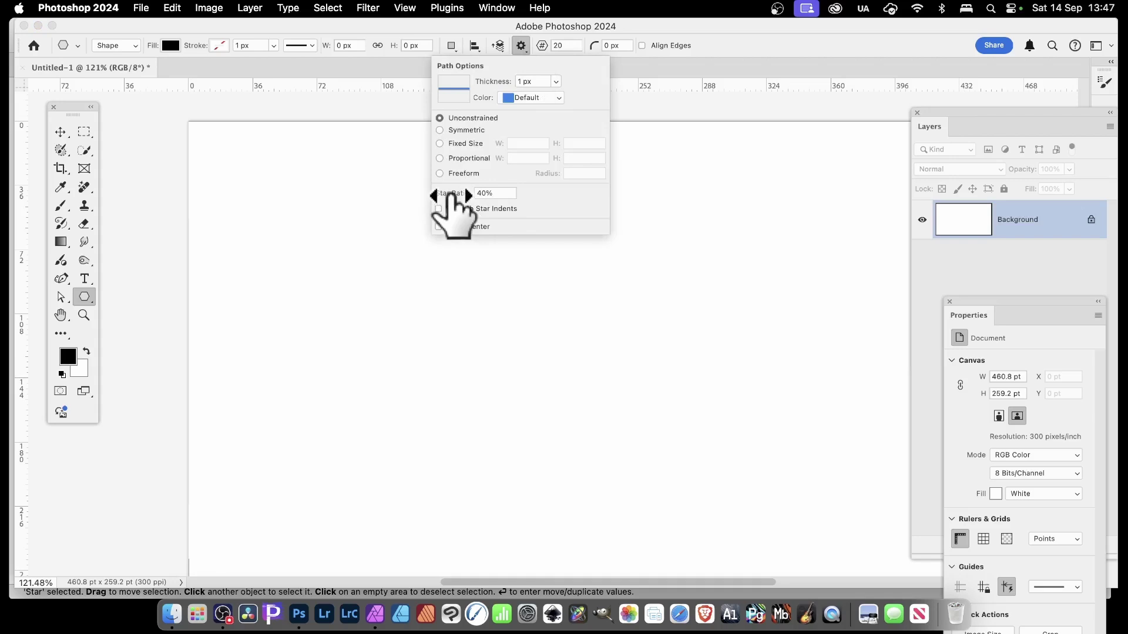
drag(451, 196, 491, 202)
drag(516, 320, 696, 498)
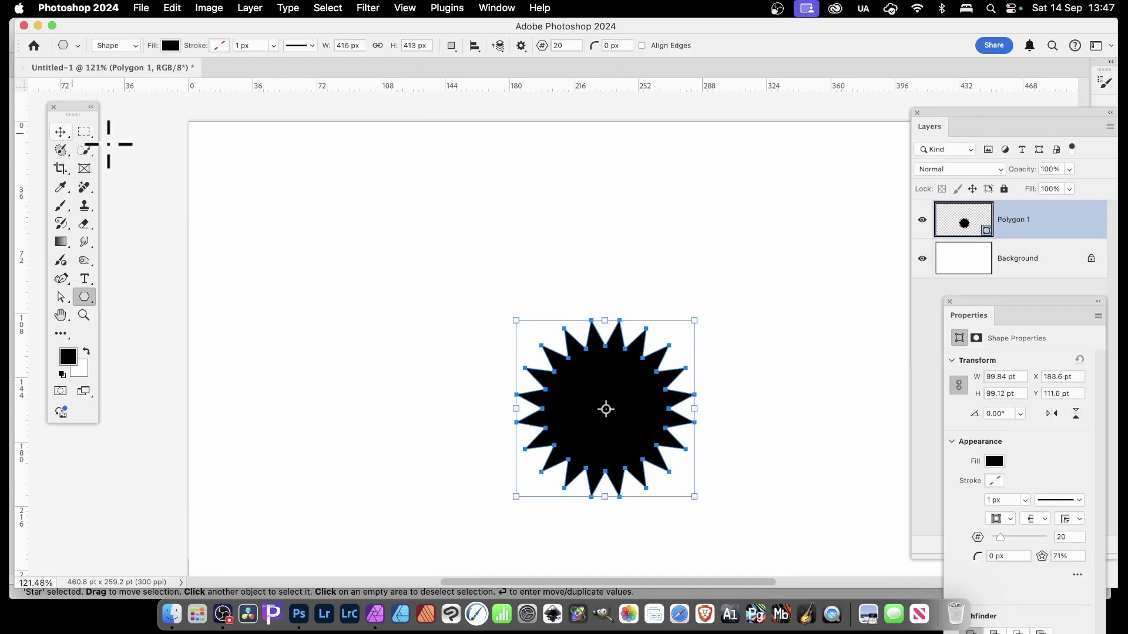
Move the star up and left and enlarge it to about double size
click(60, 131)
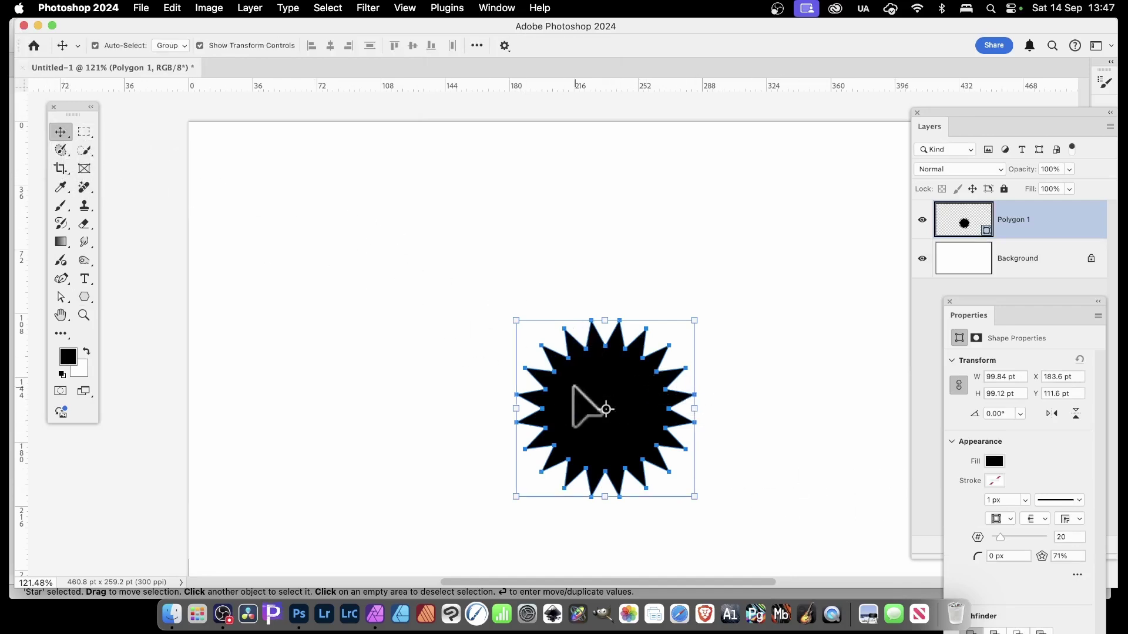
drag(604, 390, 433, 235)
drag(516, 333, 685, 504)
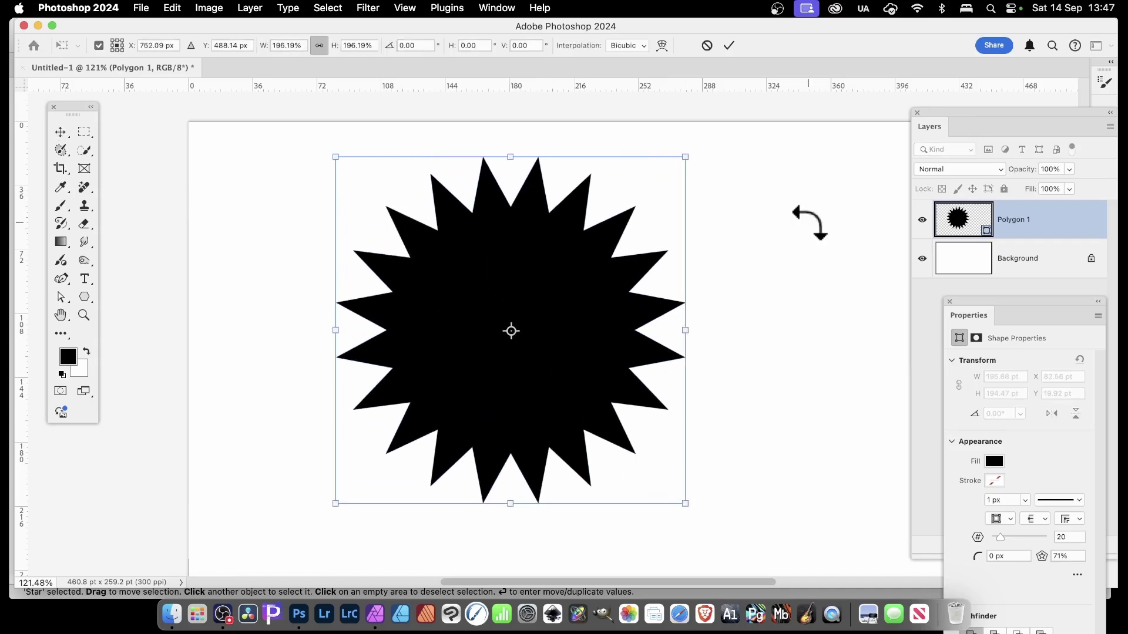
click(84, 297)
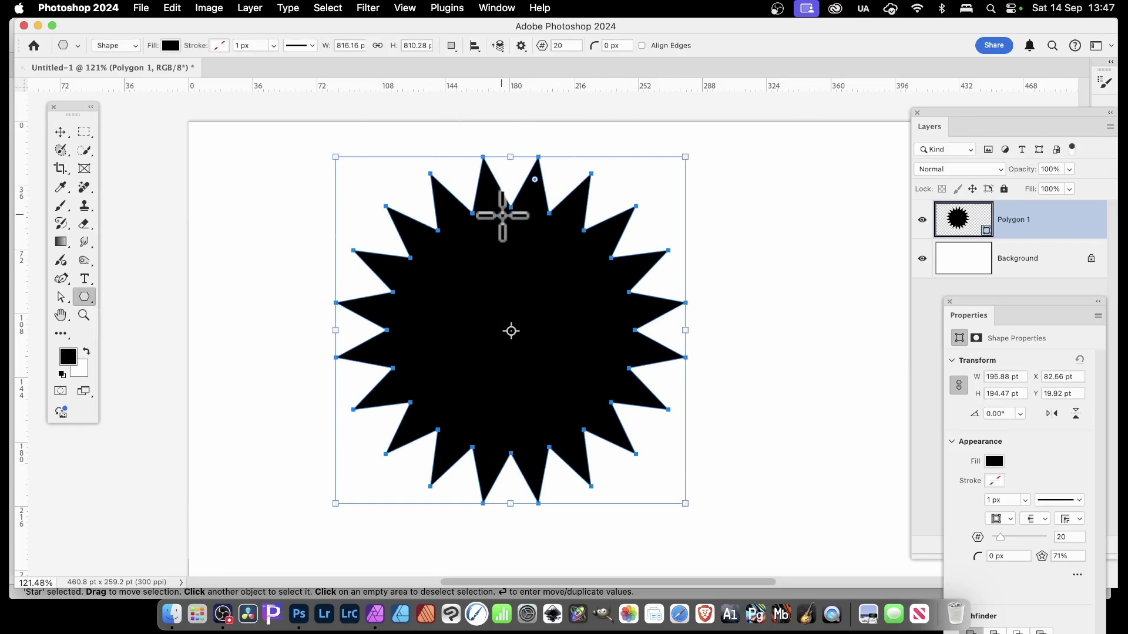
key(super+Tab)
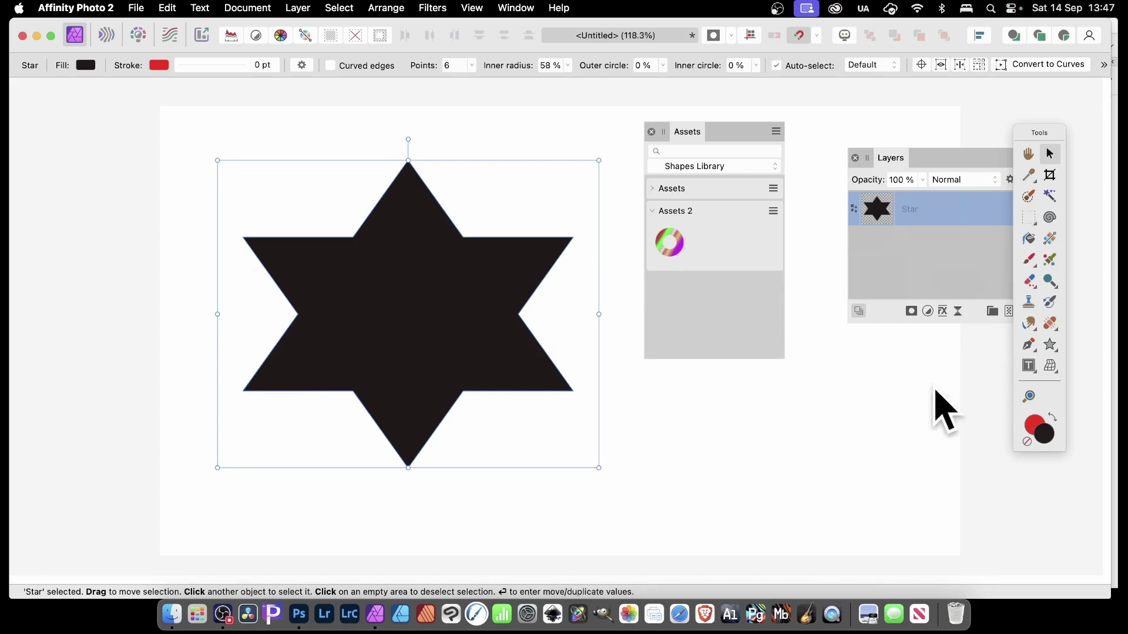
Round the star's inner corners to 16% and round off its outer points
click(1056, 350)
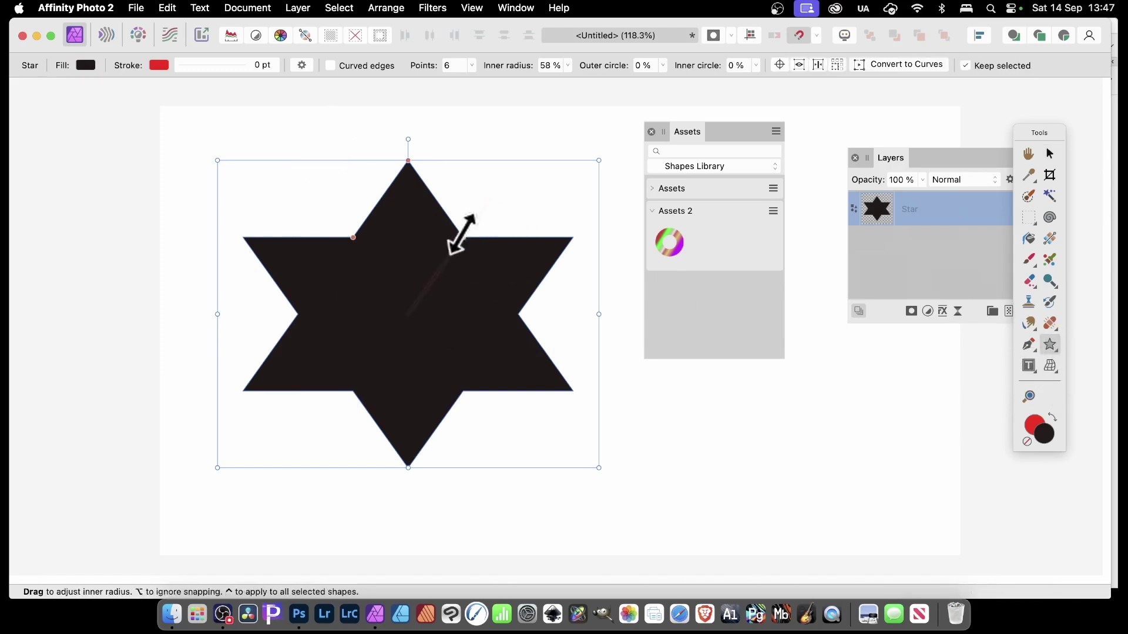
drag(464, 237, 463, 238)
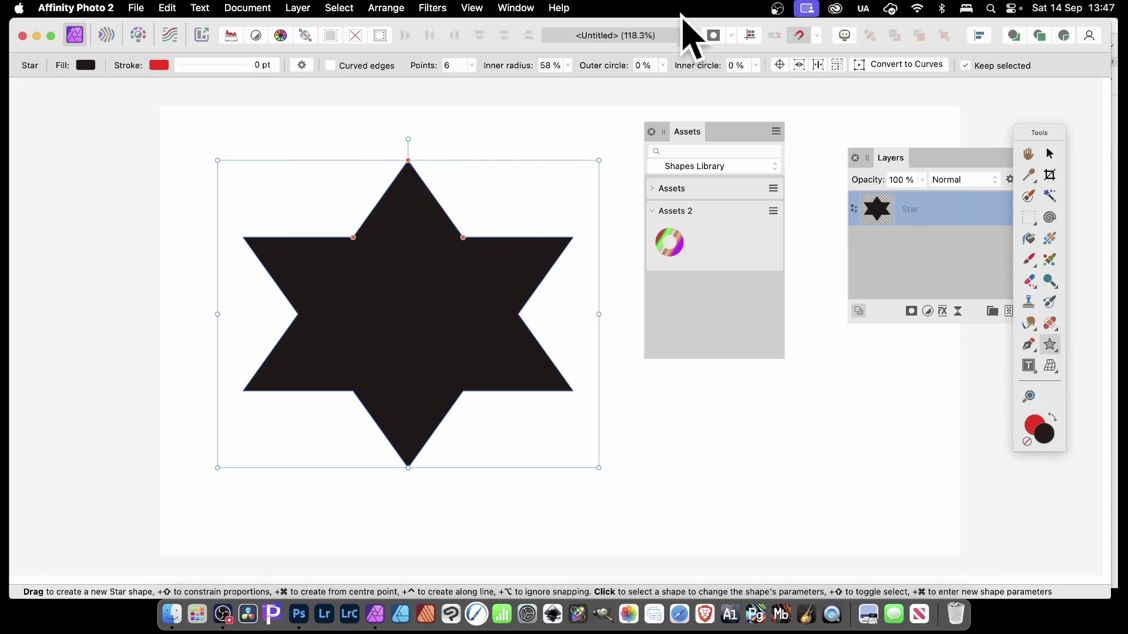
mouse_move(352, 238)
mouse_down()
mouse_move(363, 261)
mouse_move(355, 241)
mouse_up()
mouse_move(460, 238)
mouse_down()
mouse_move(449, 243)
mouse_move(478, 194)
mouse_move(454, 241)
mouse_up()
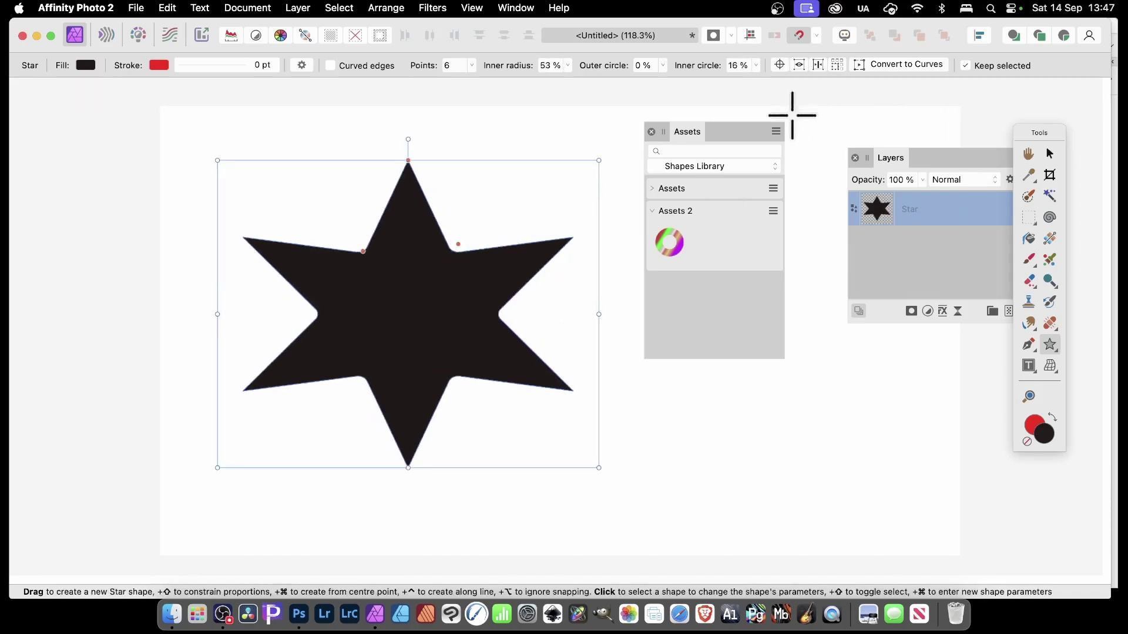
drag(408, 161, 408, 187)
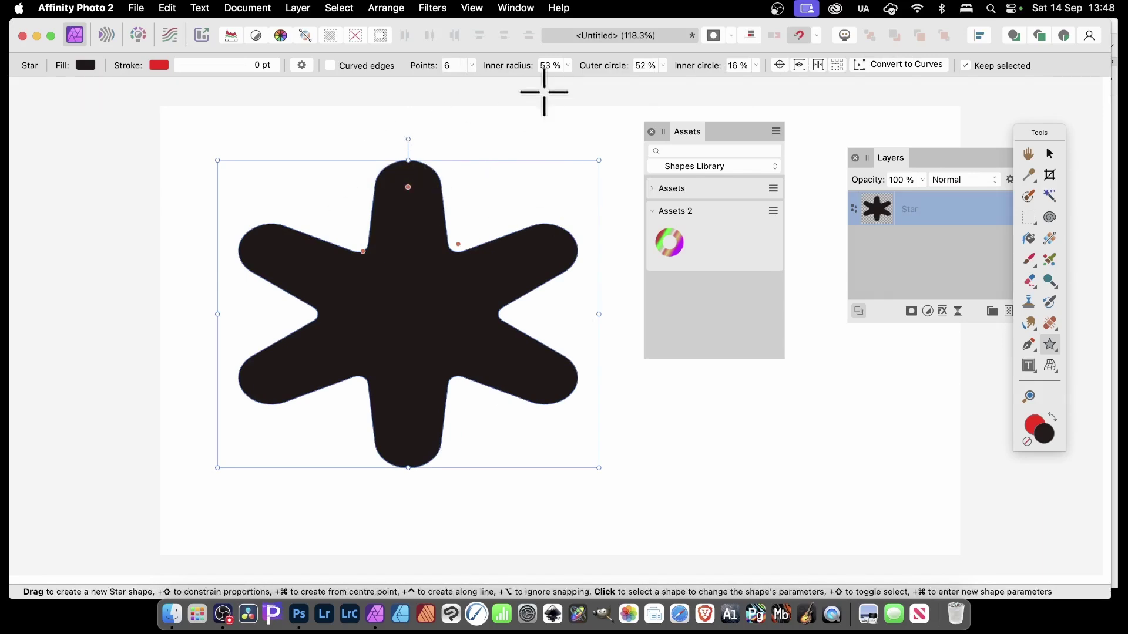
Increase the star to 15 points
click(473, 66)
drag(471, 81, 495, 82)
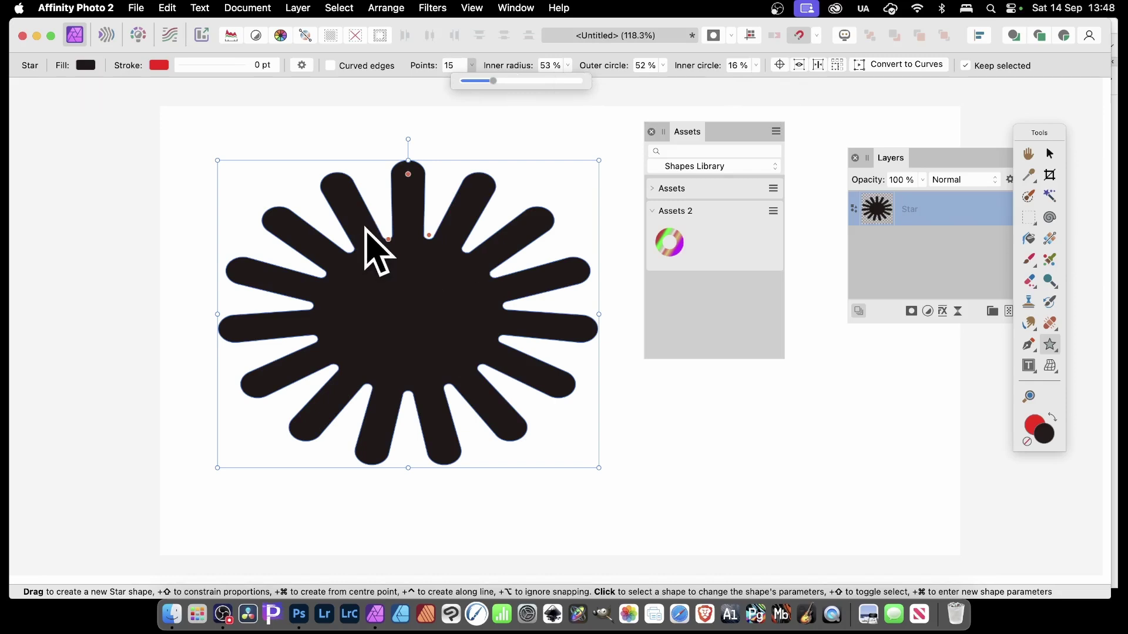
key(super+Tab)
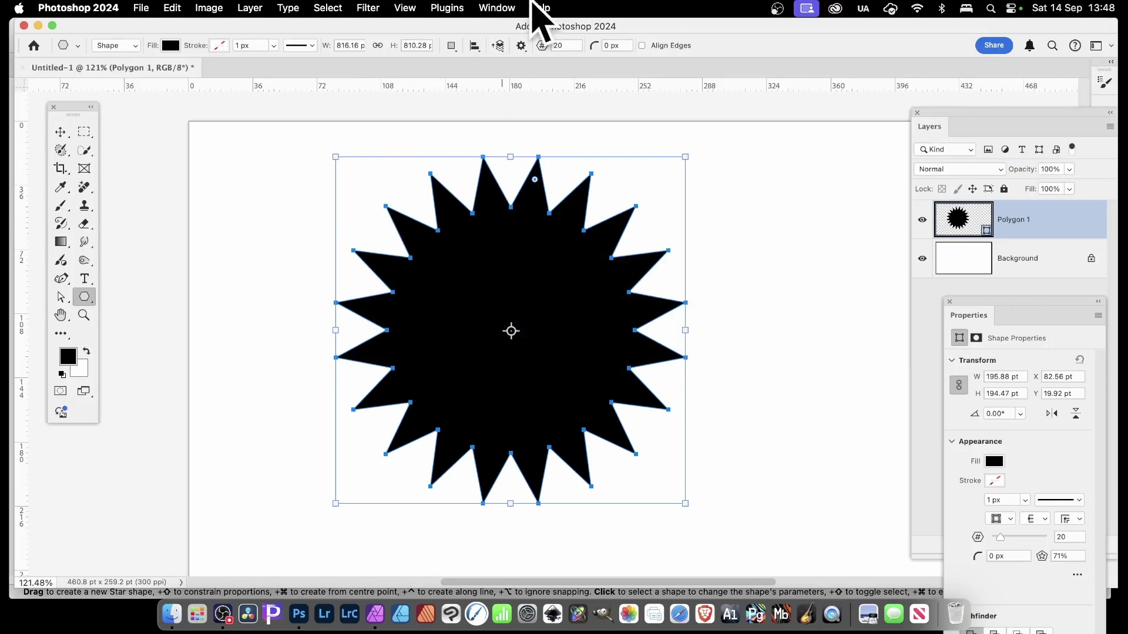
Turn on Smooth Star Indents and set the star ratio to 74%
click(524, 49)
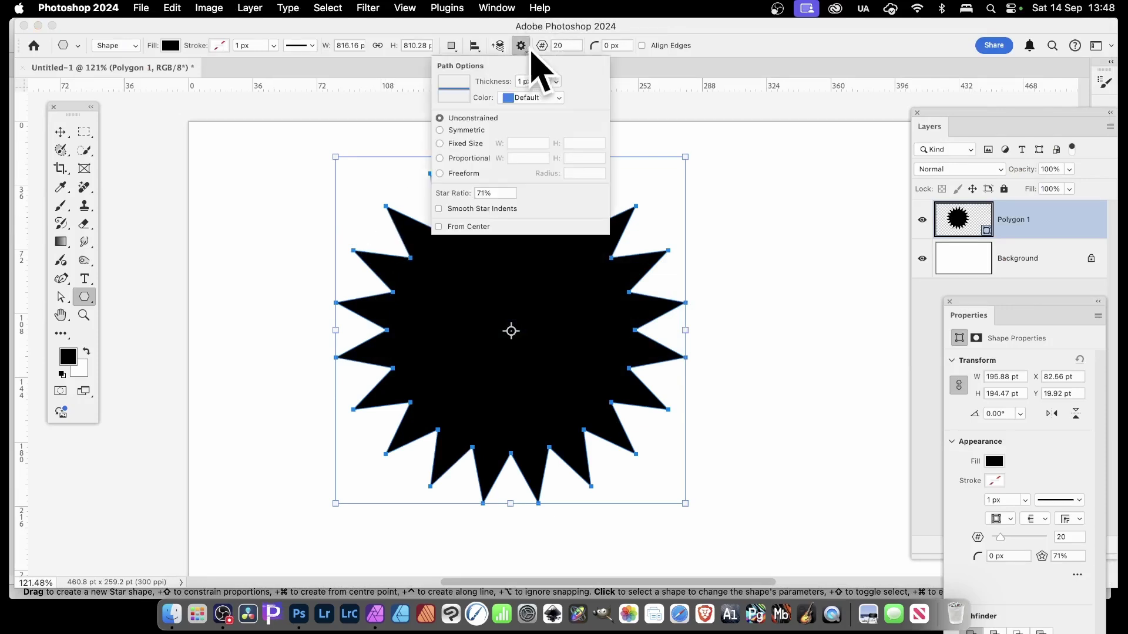
click(438, 208)
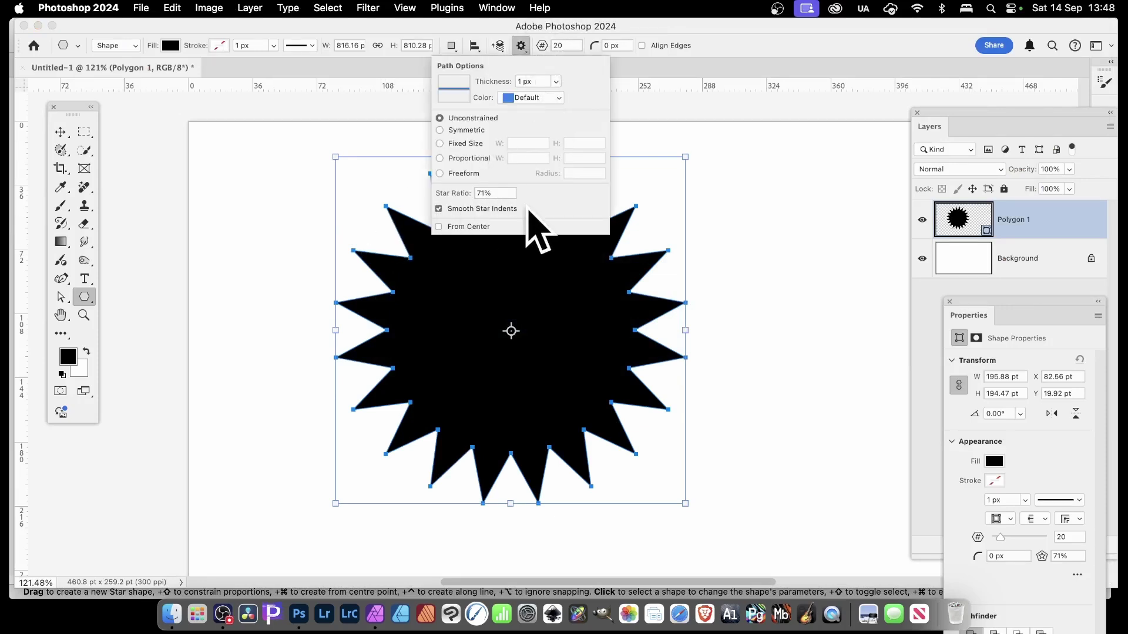
drag(453, 201, 480, 192)
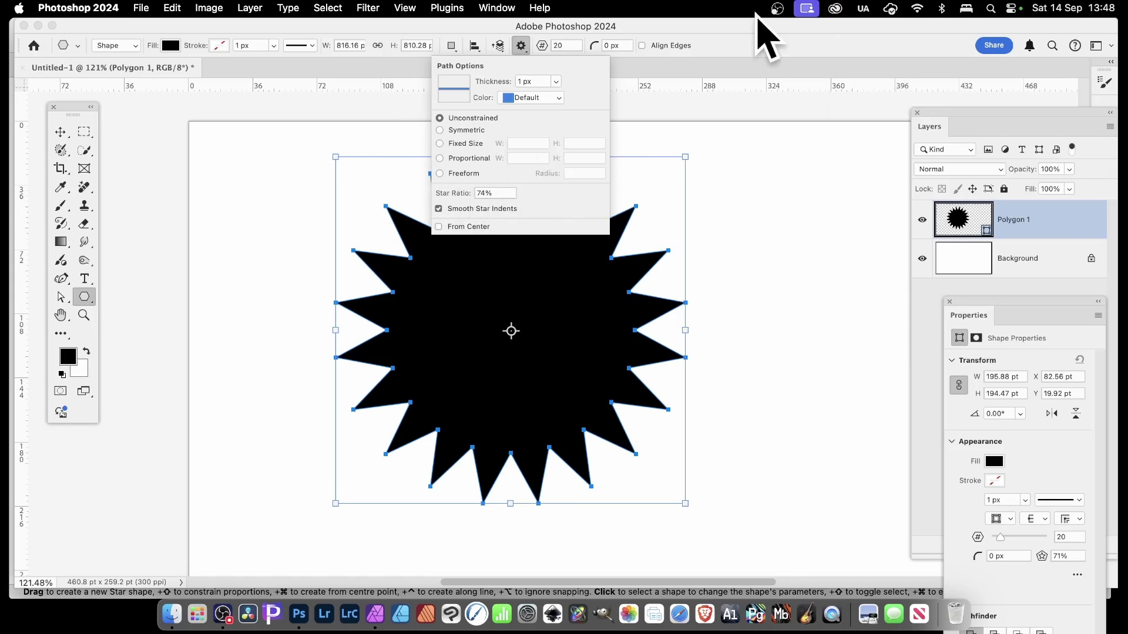
click(1017, 320)
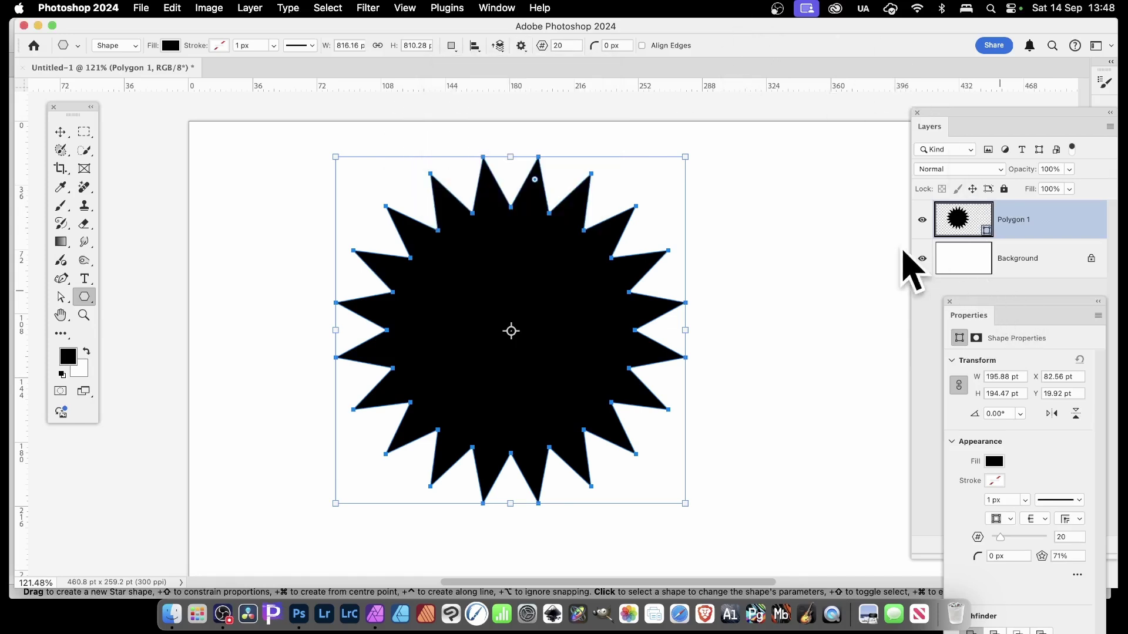
Change the star to 33 points with 13.98 px rounded points, then remove the shape
drag(1006, 300, 745, 100)
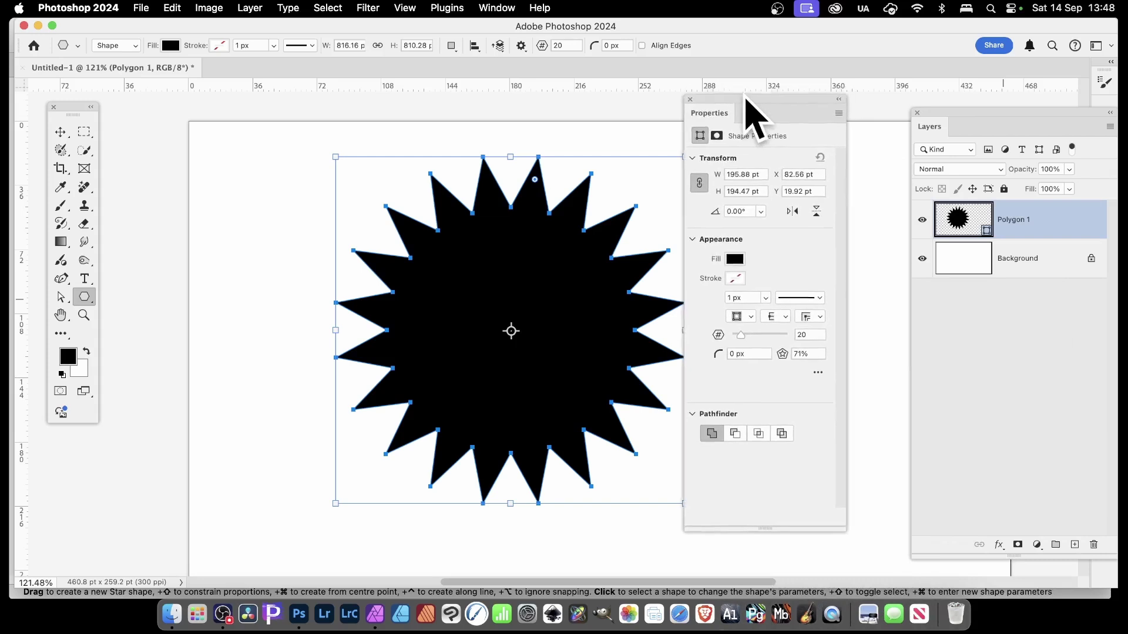
drag(740, 340, 760, 342)
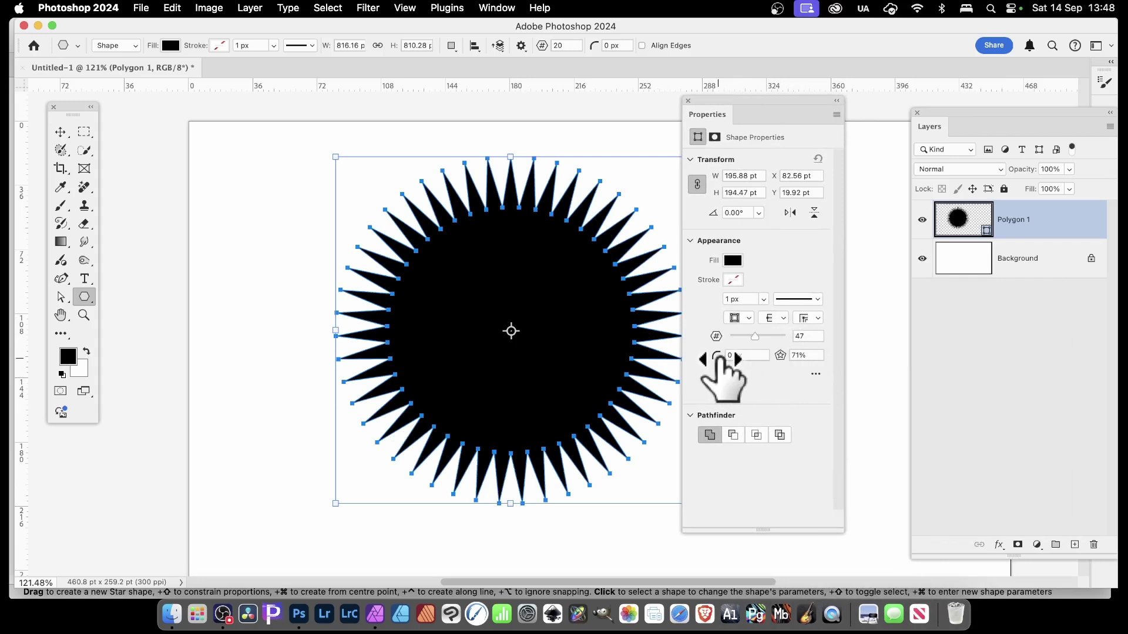
drag(755, 347, 748, 344)
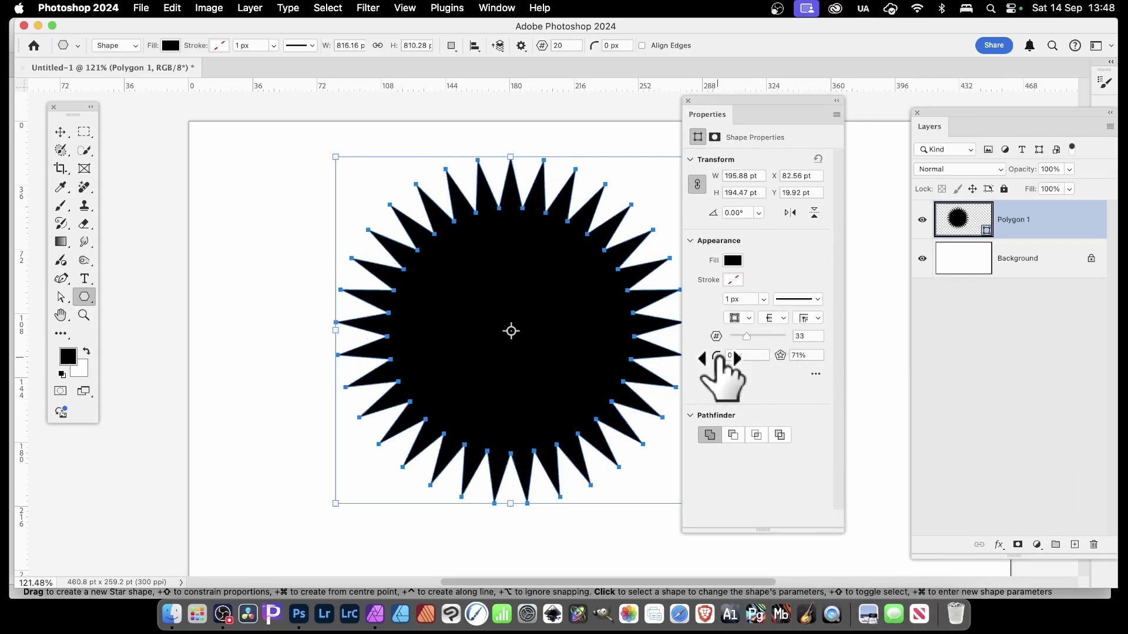
drag(720, 357, 752, 351)
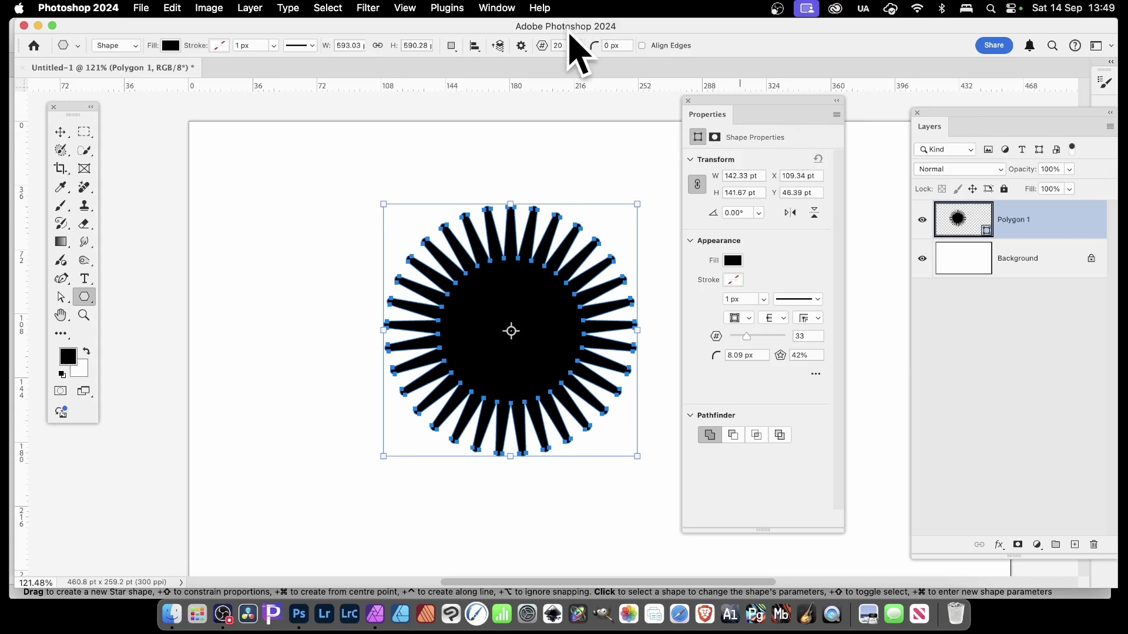
key(super+z)
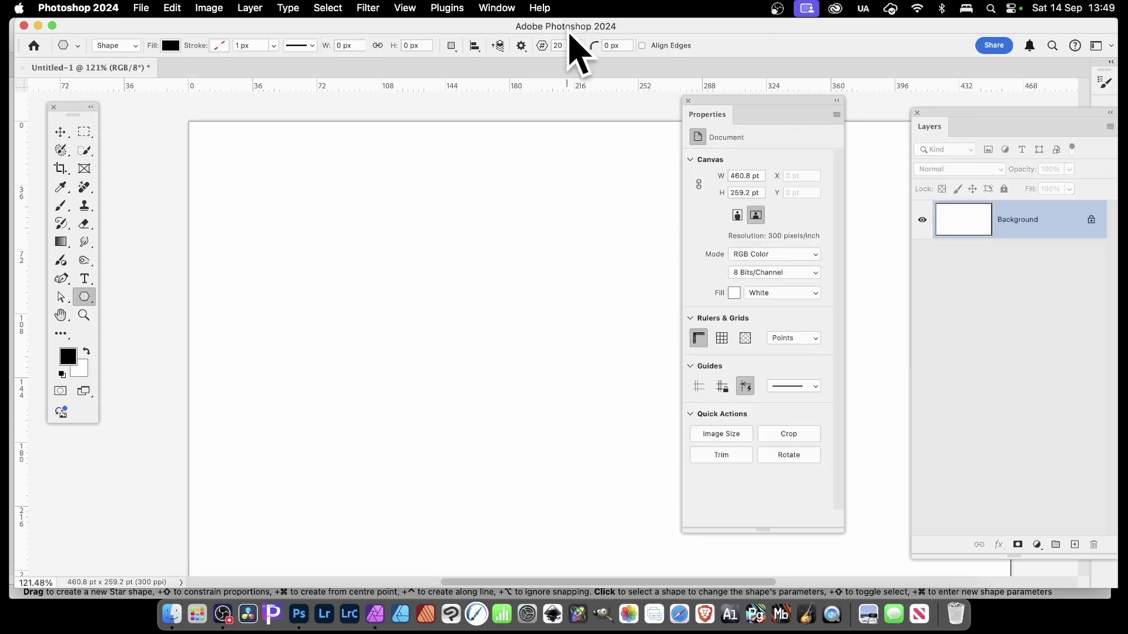
Switch to the Custom Shape Tool and expand Legacy Default Shapes in the shape picker
right_click(83, 303)
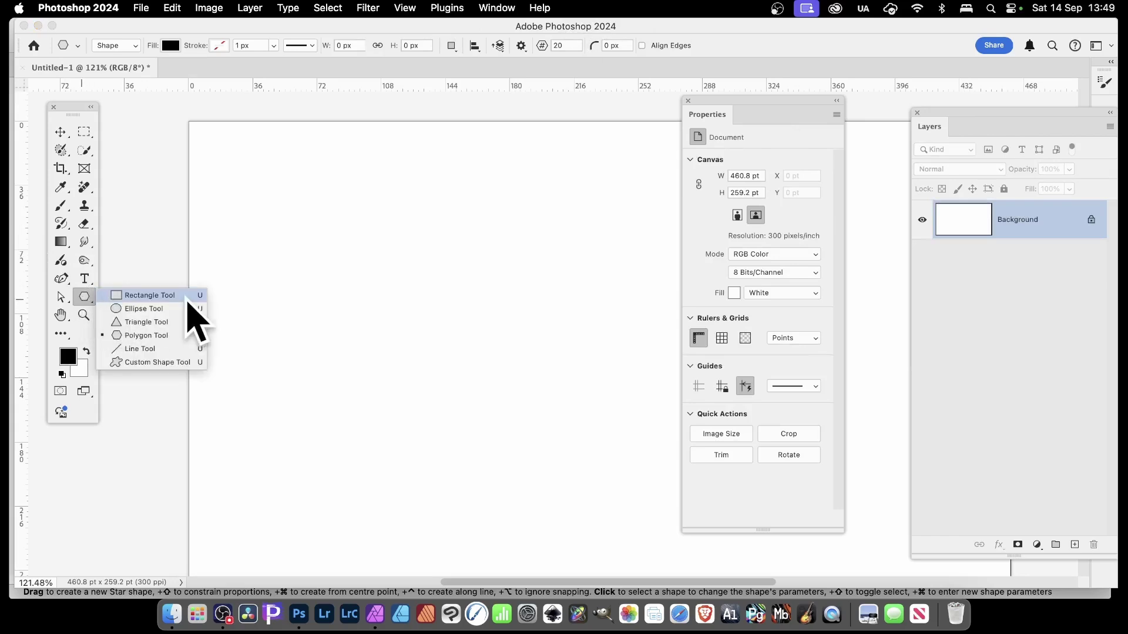
click(179, 362)
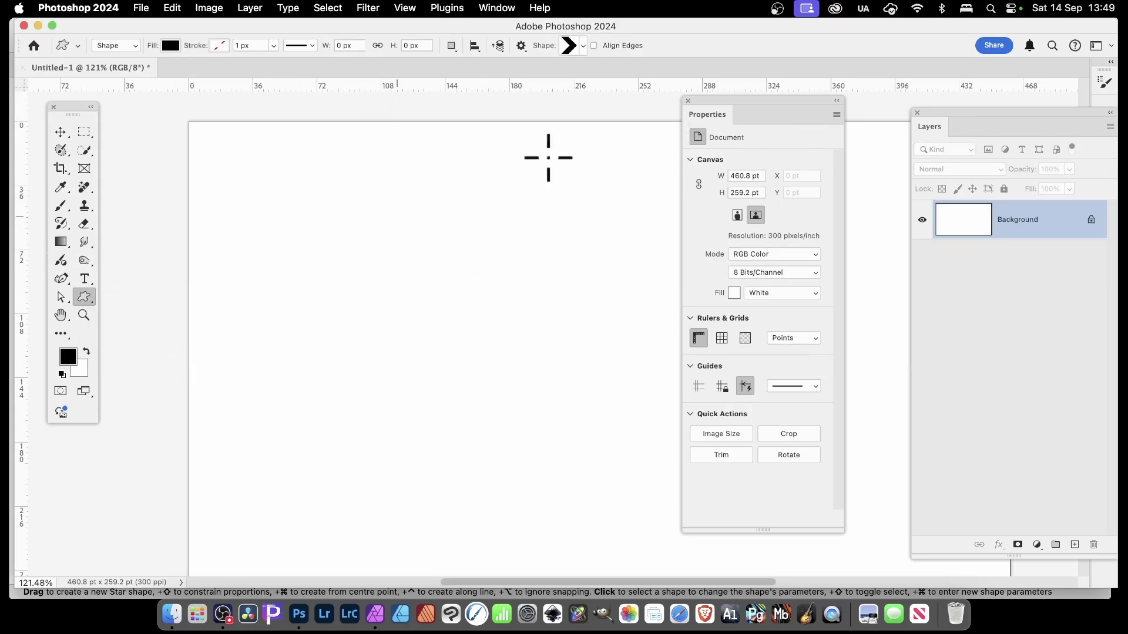
click(582, 45)
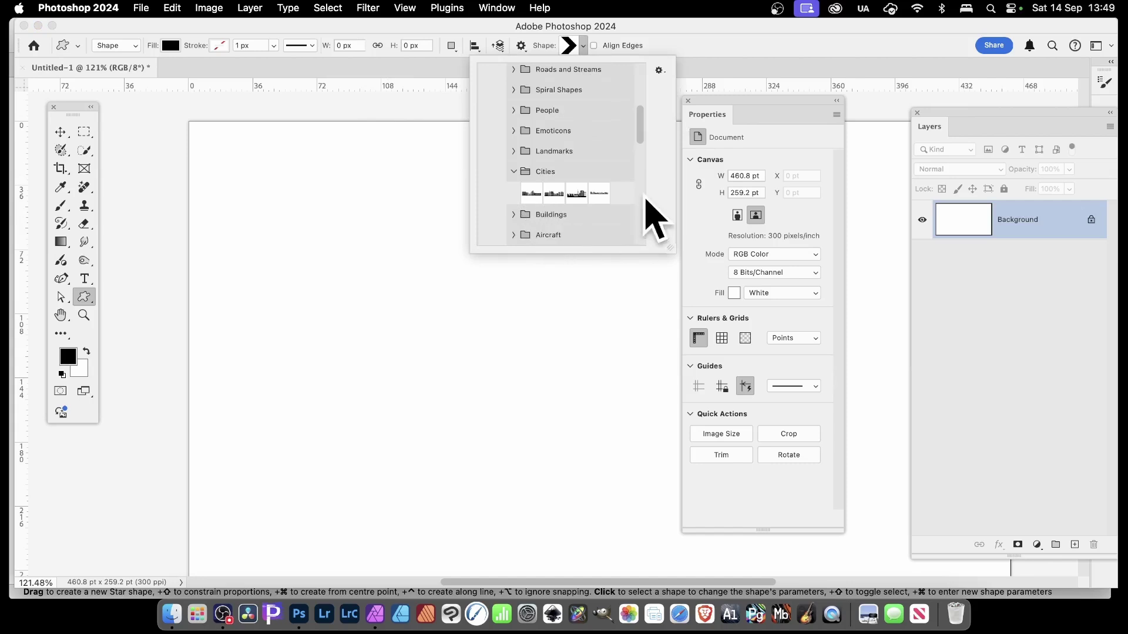
scroll(574, 206, down, 15)
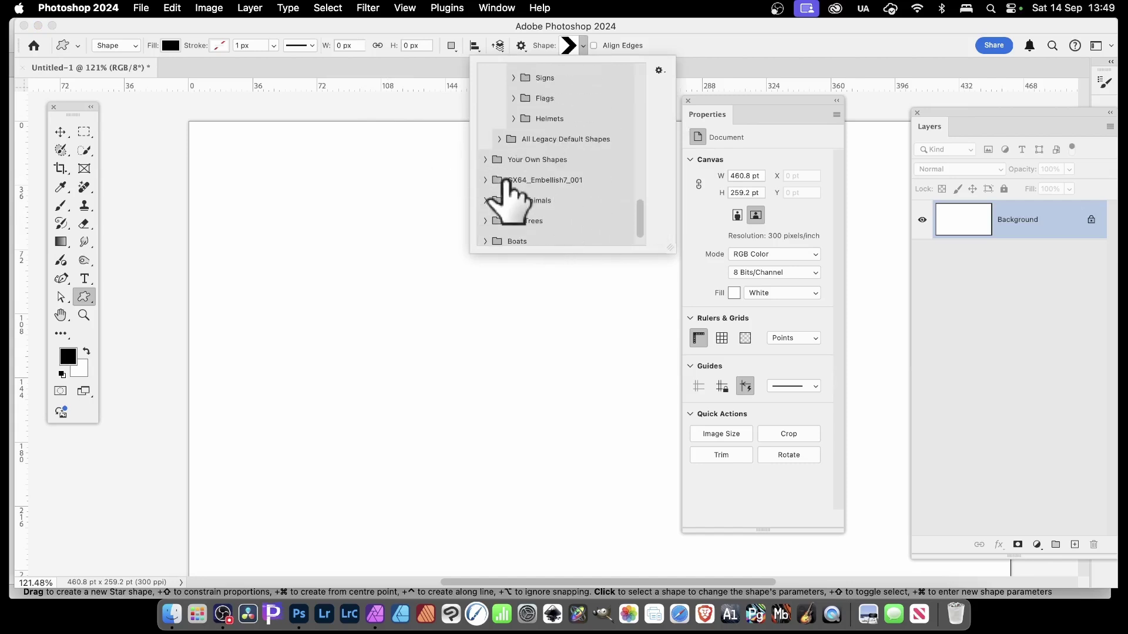
click(485, 159)
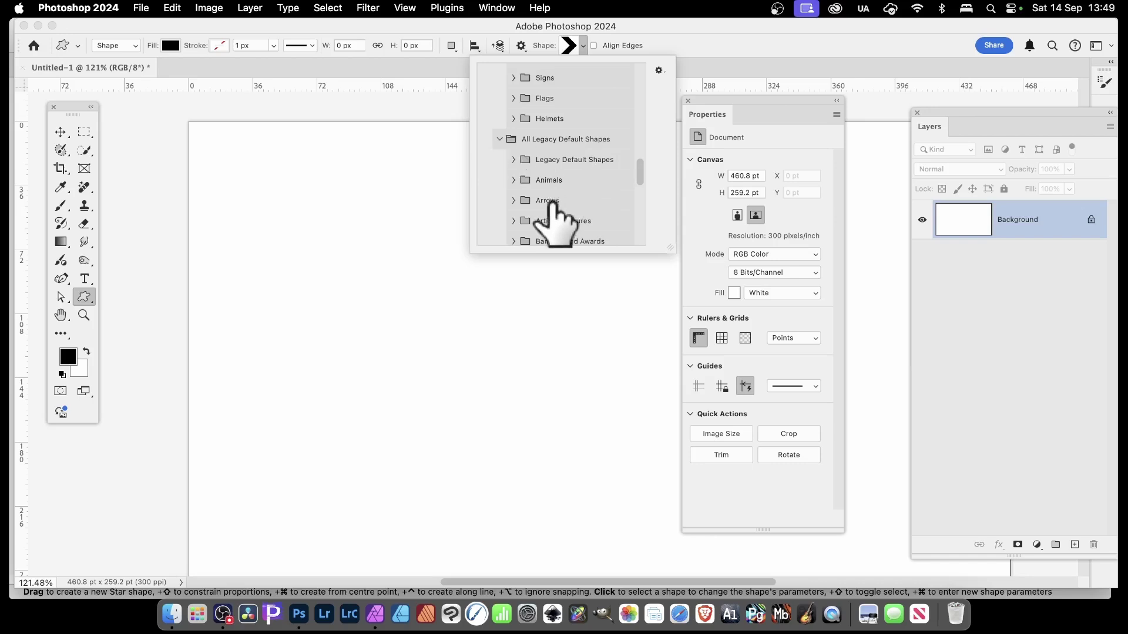
click(513, 159)
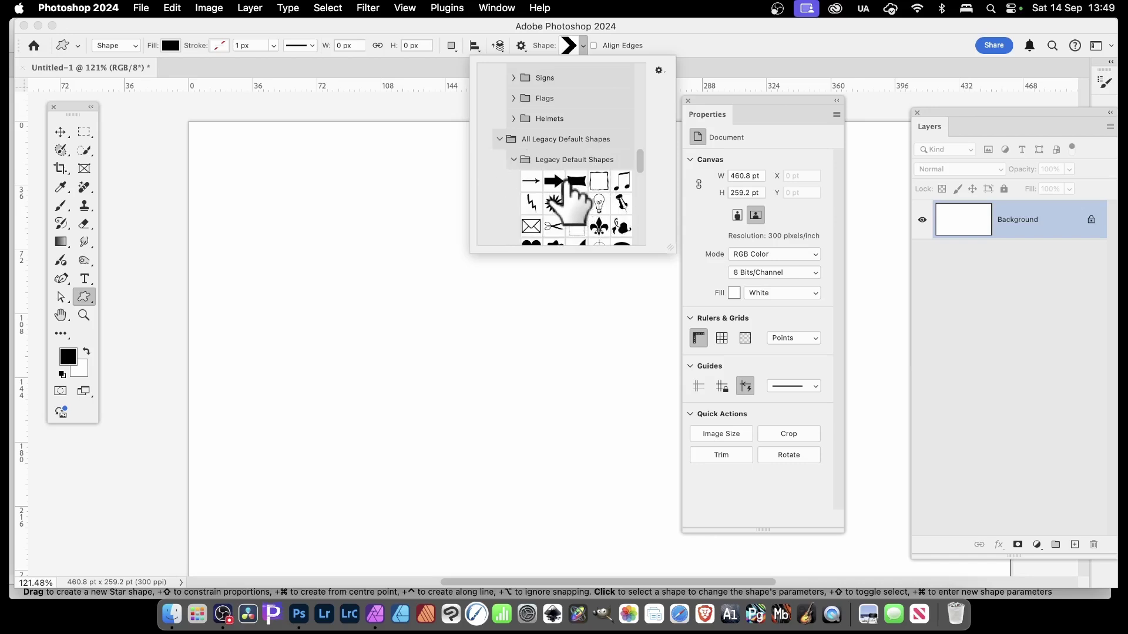
scroll(580, 193, up, 1)
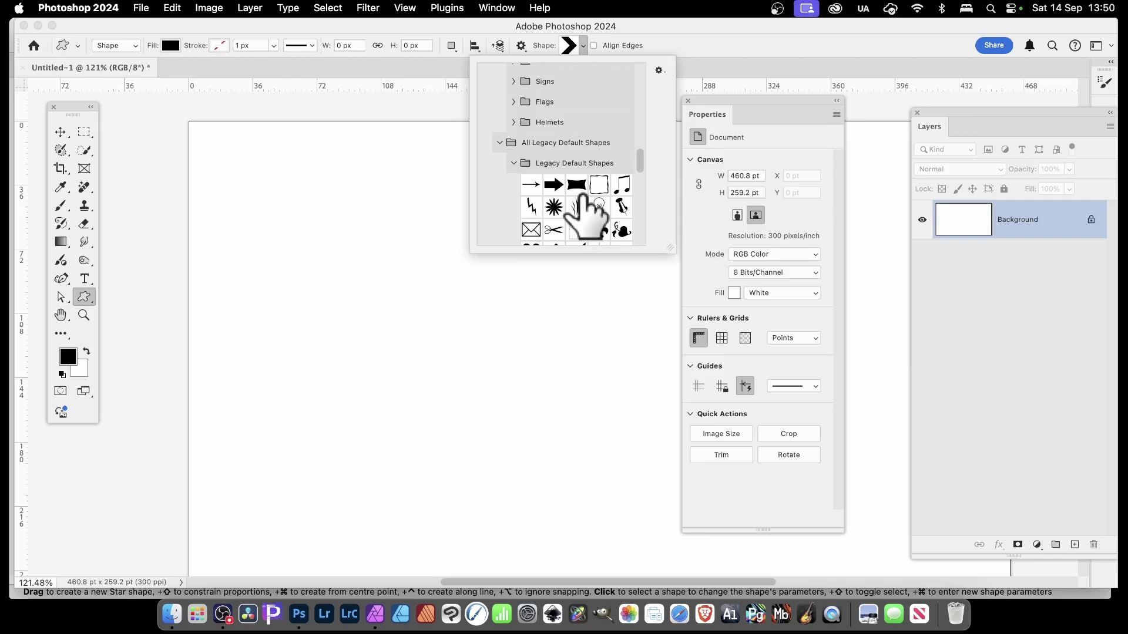
Open the Shapes panel from the Window menu and place a thick arrow on the canvas
click(506, 10)
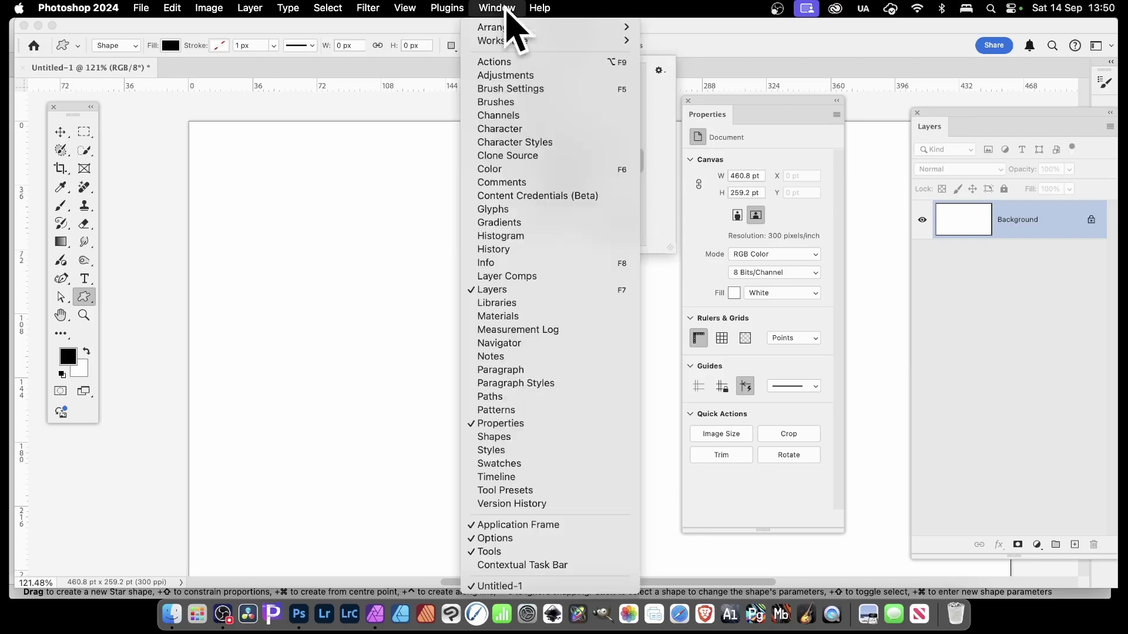
click(512, 436)
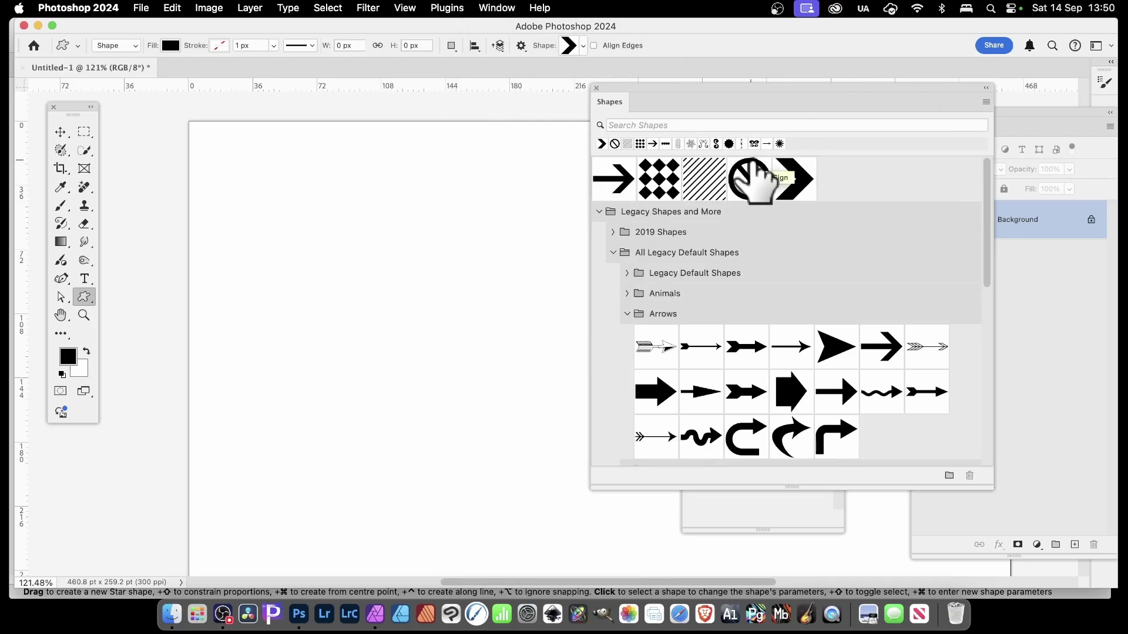
drag(754, 179, 402, 310)
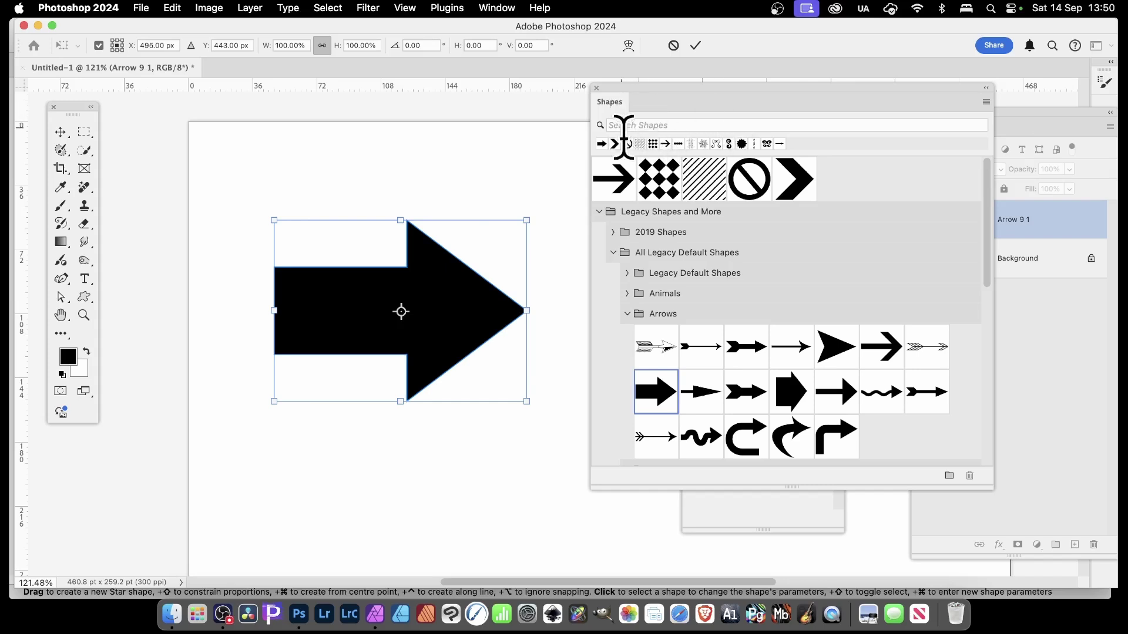
click(695, 45)
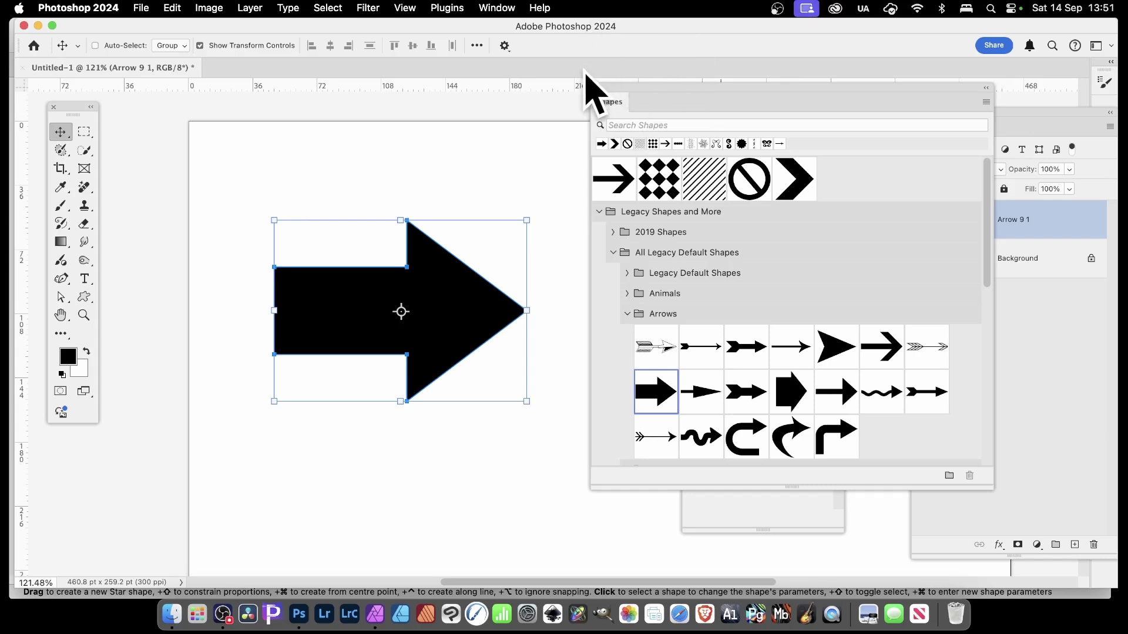
Select and delete the rounded star in Affinity Photo
key(super+Tab)
click(466, 214)
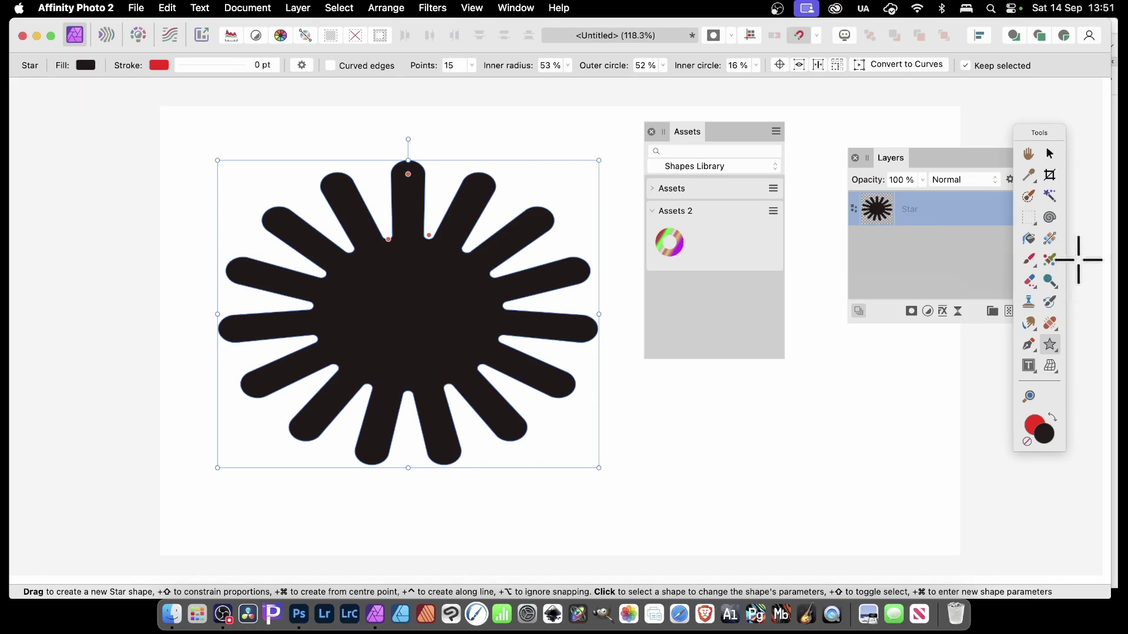
click(1050, 153)
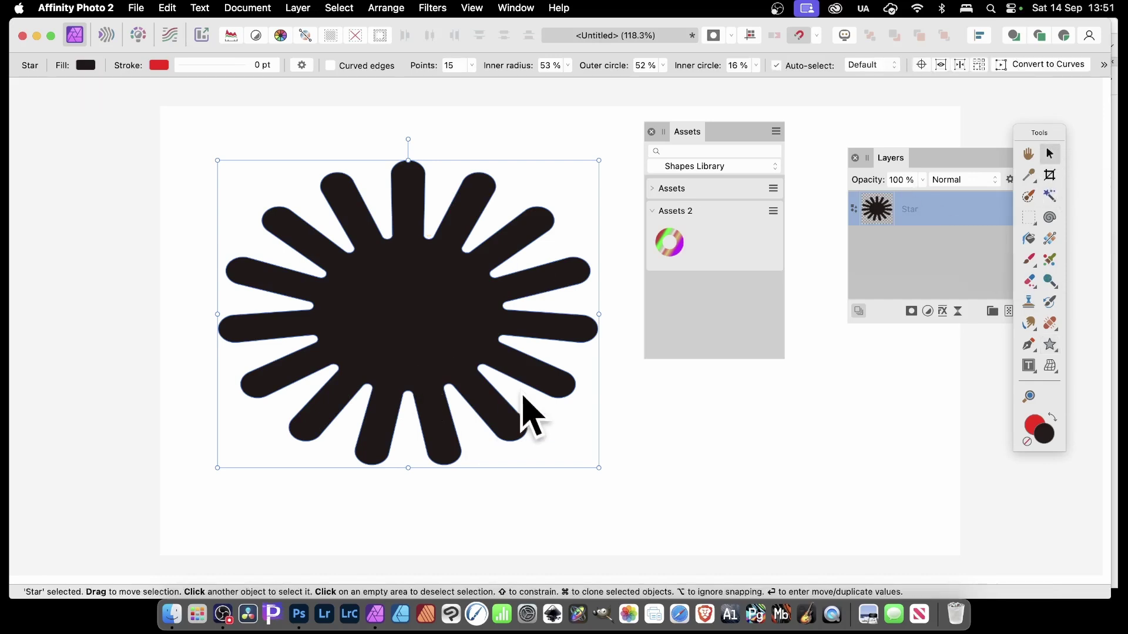
key(Delete)
key(super+Tab)
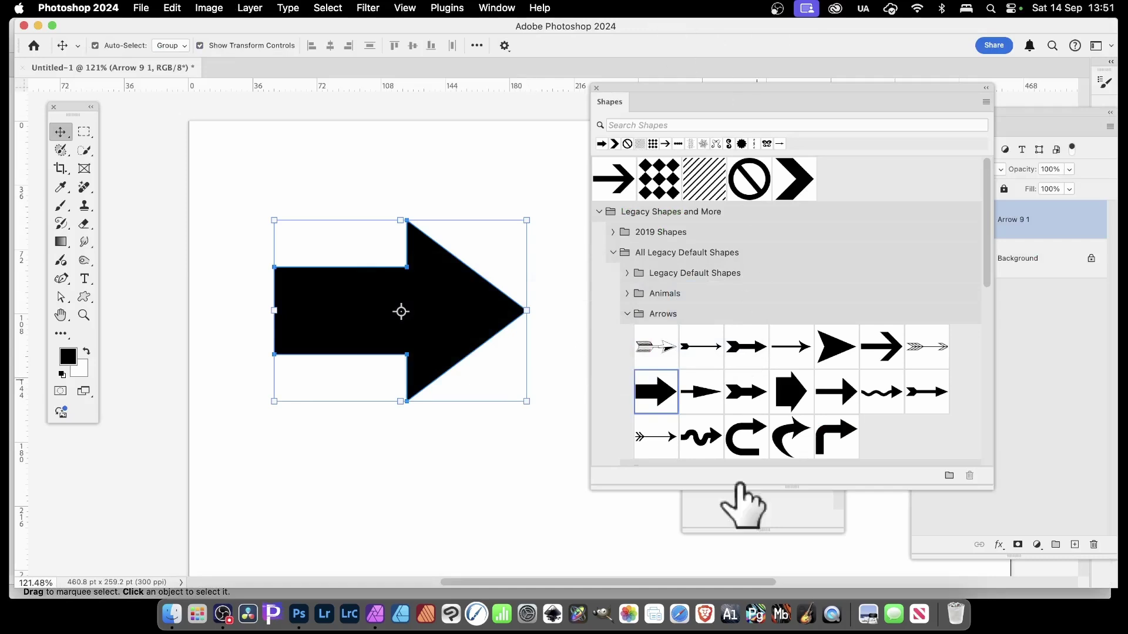
Expand and browse the Objects shapes folder, then delete the arrow layer
scroll(732, 382, down, 5)
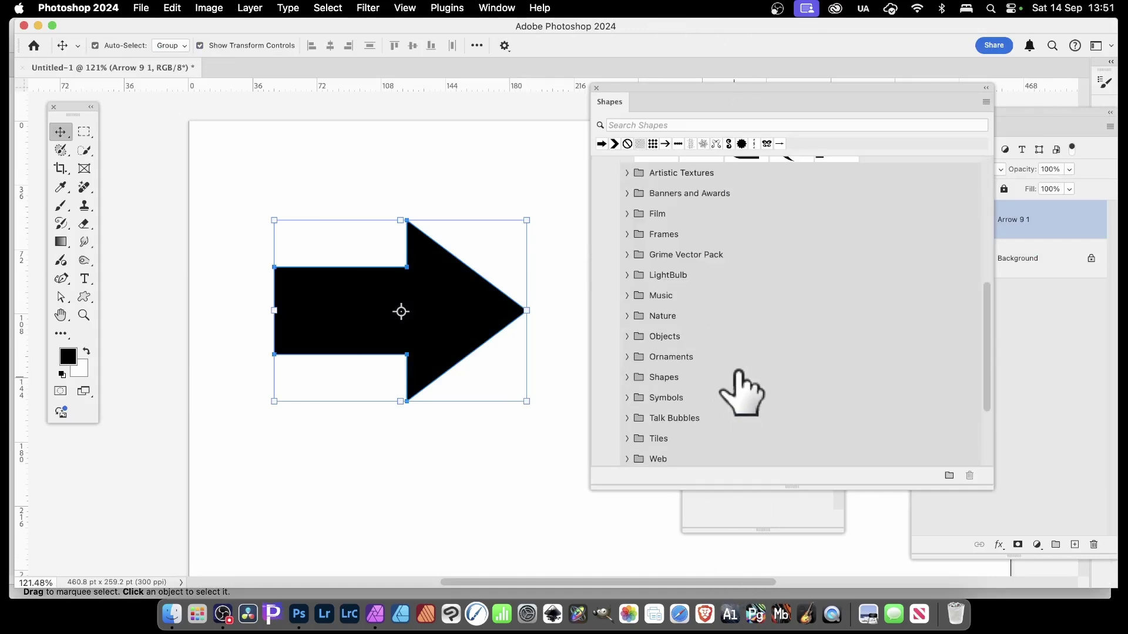
click(626, 336)
scroll(728, 371, down, 2)
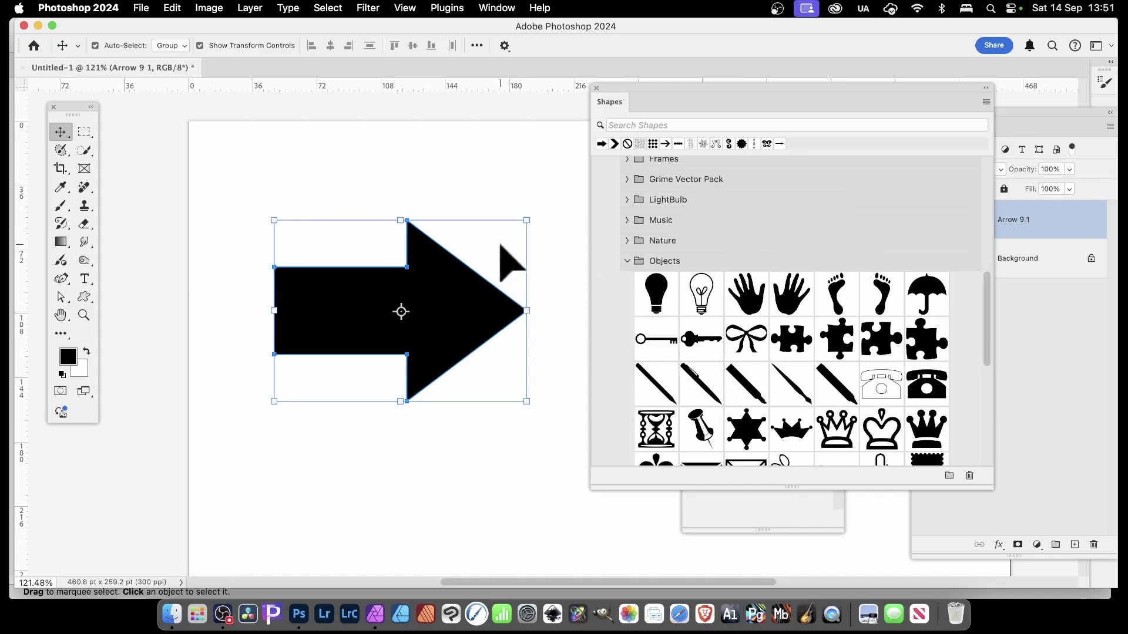
scroll(403, 294, down, 5)
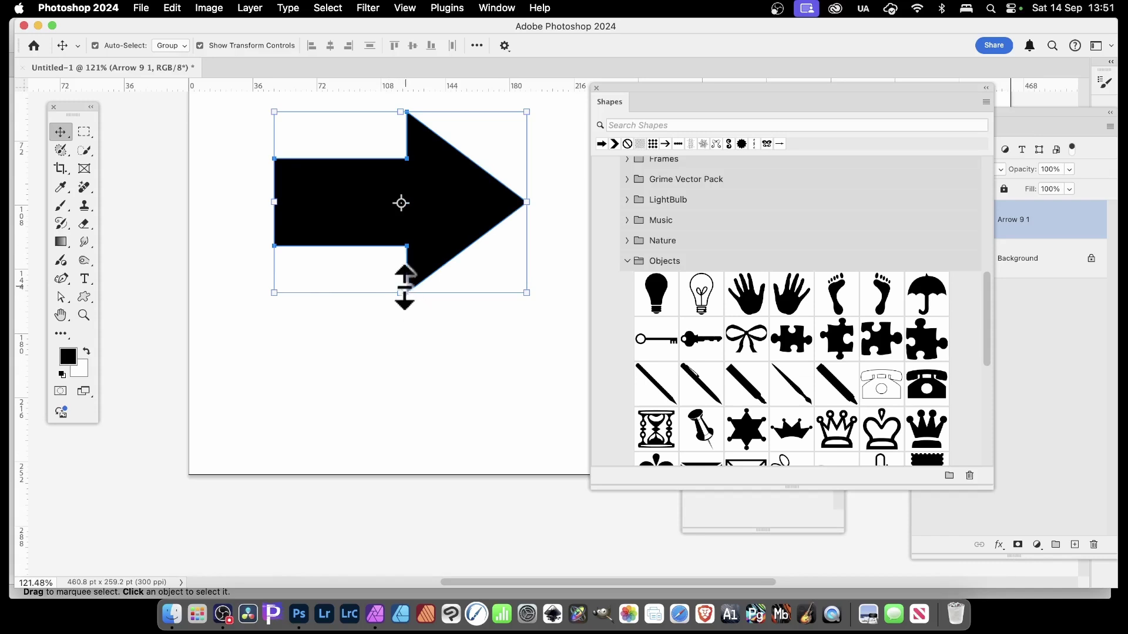
scroll(395, 308, up, 2)
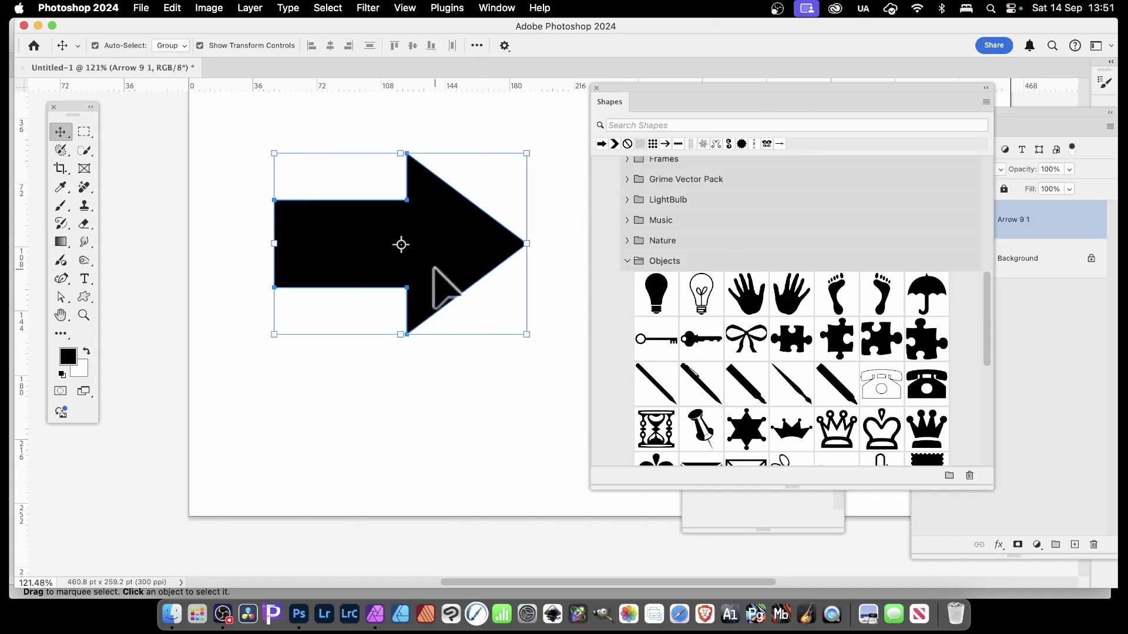
key(BackSpace)
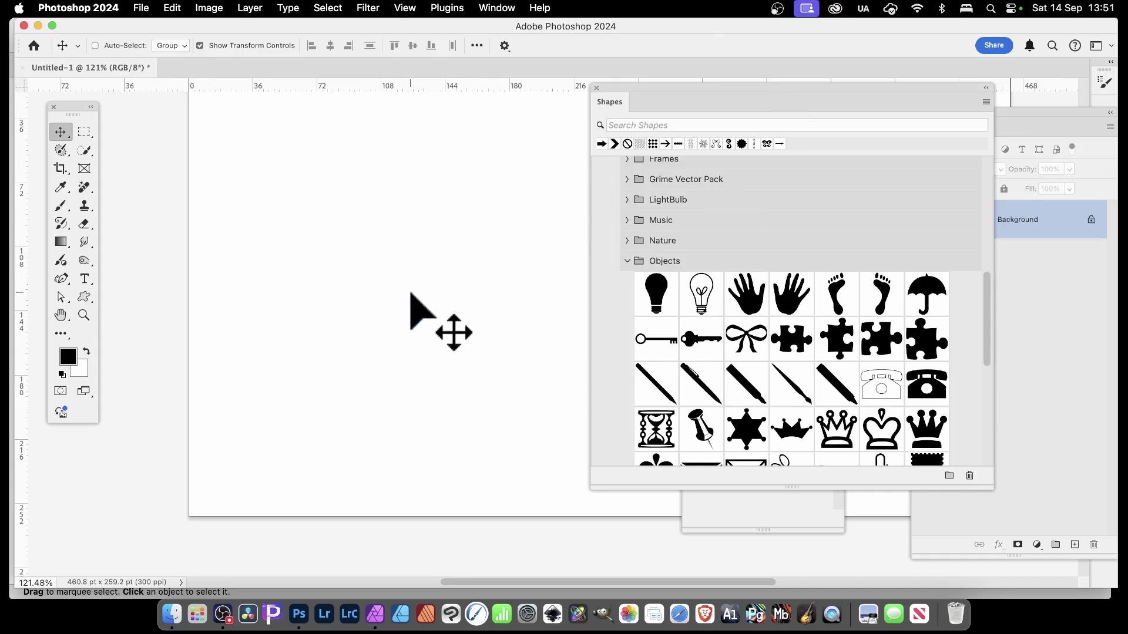
In Affinity Photo, draw a black five-point star with the Star Tool and copy it
key(super+Tab)
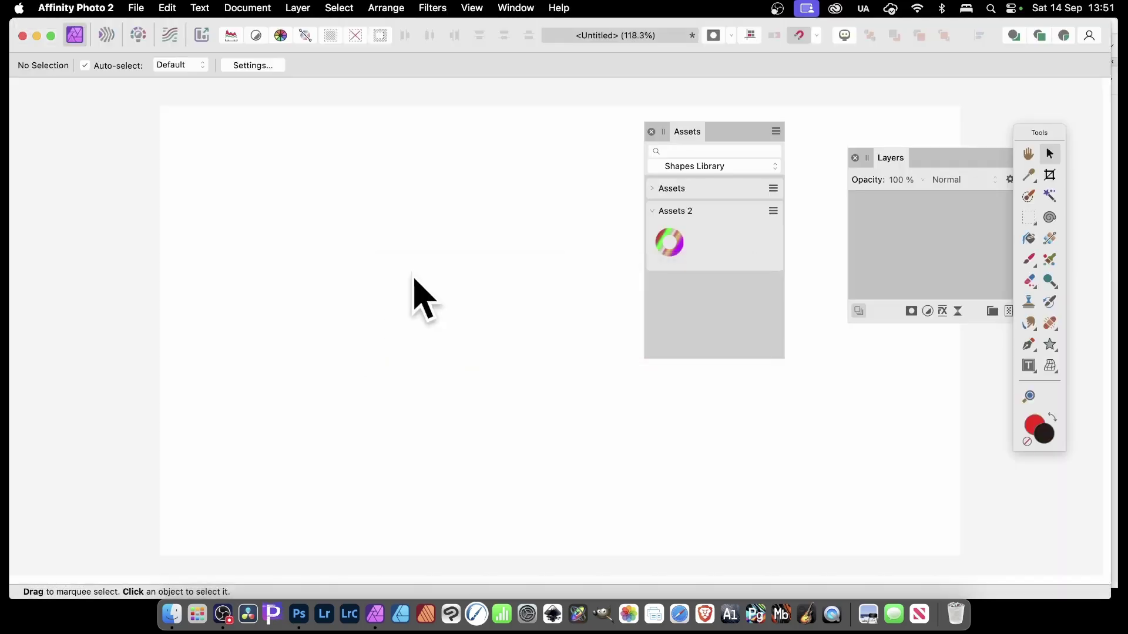
click(1053, 352)
click(1018, 340)
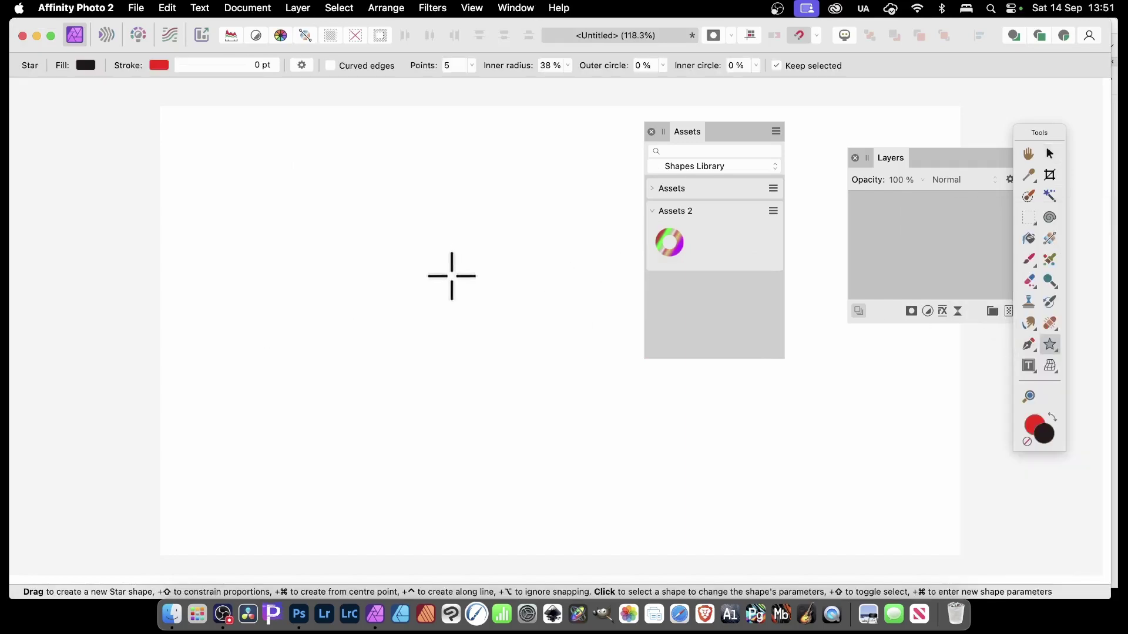
drag(317, 219, 594, 484)
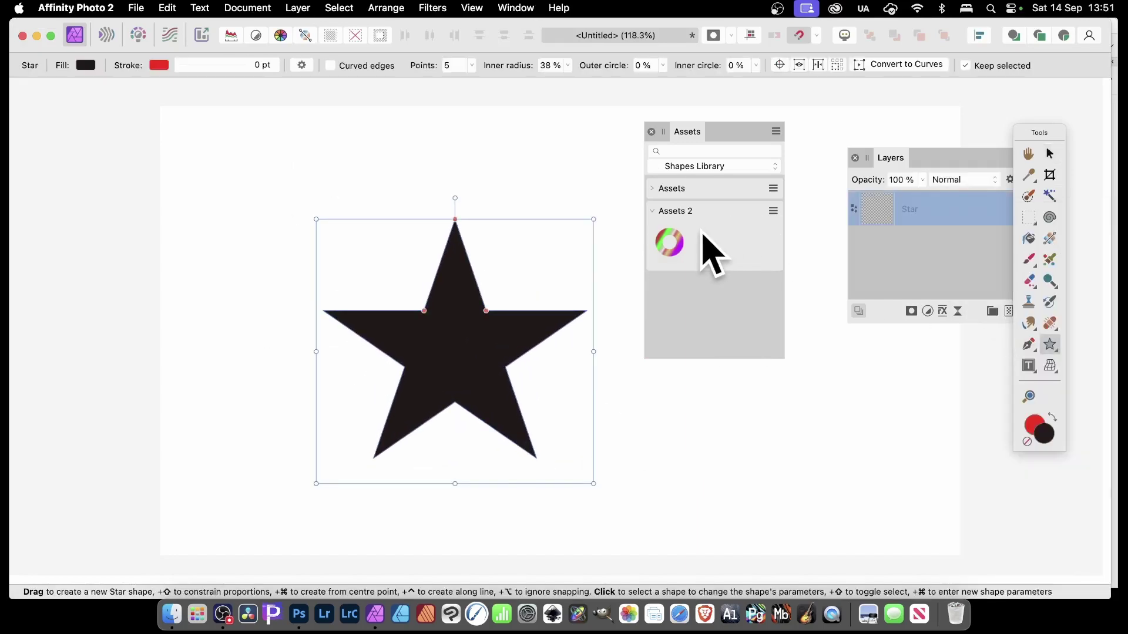
click(176, 8)
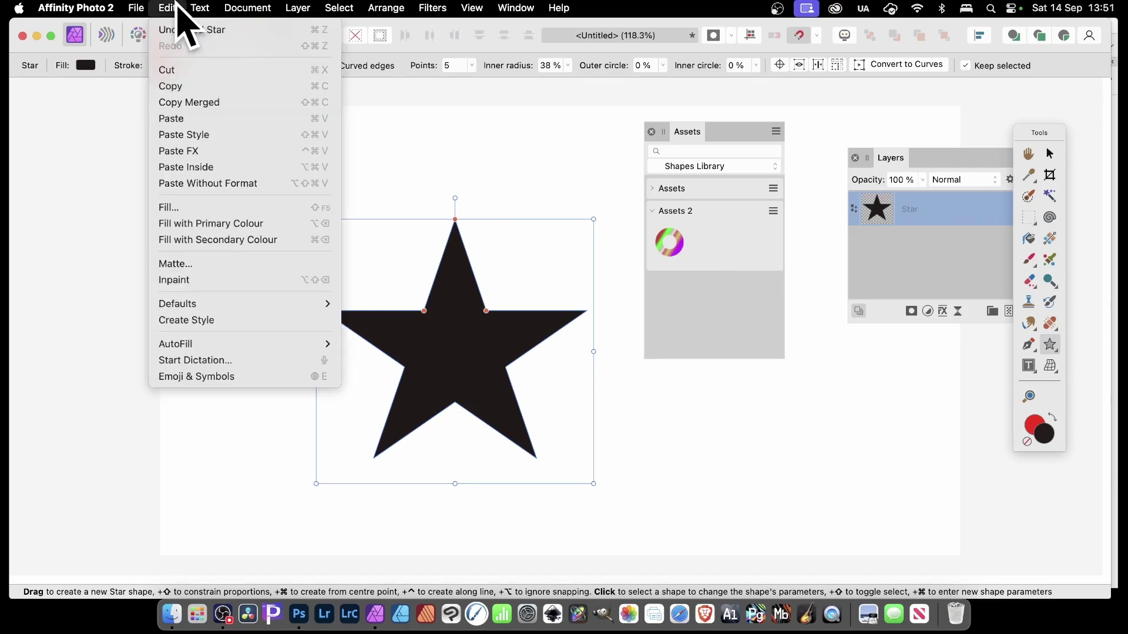
click(179, 87)
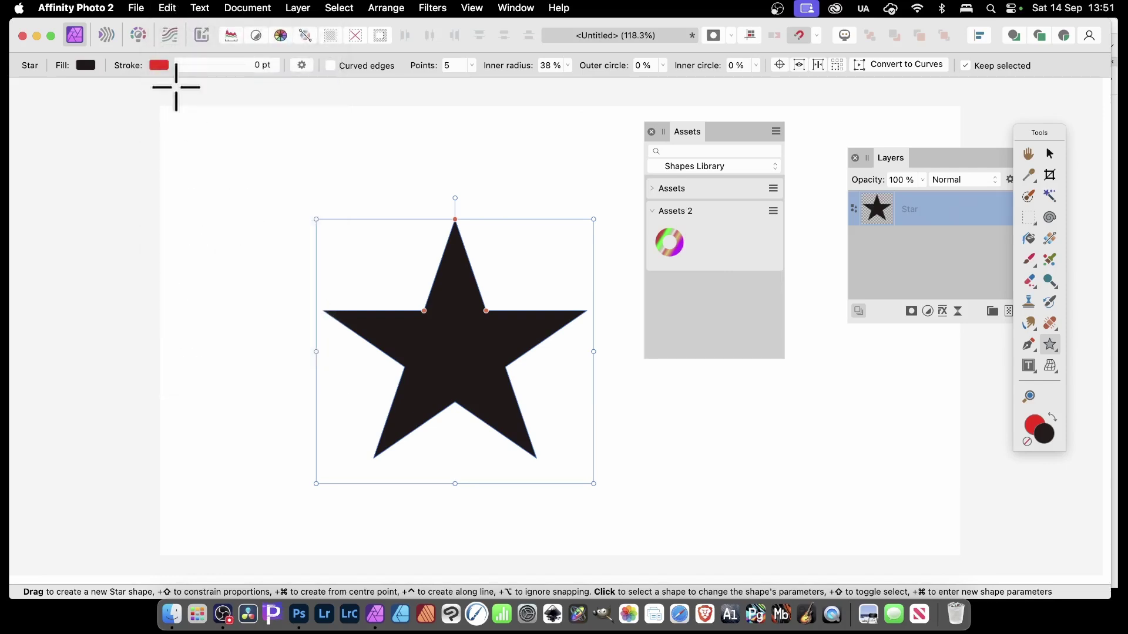
click(199, 97)
Check Photoshop's Edit menu, then rasterise the Affinity star to a Pixel layer and copy it
key(super+Tab)
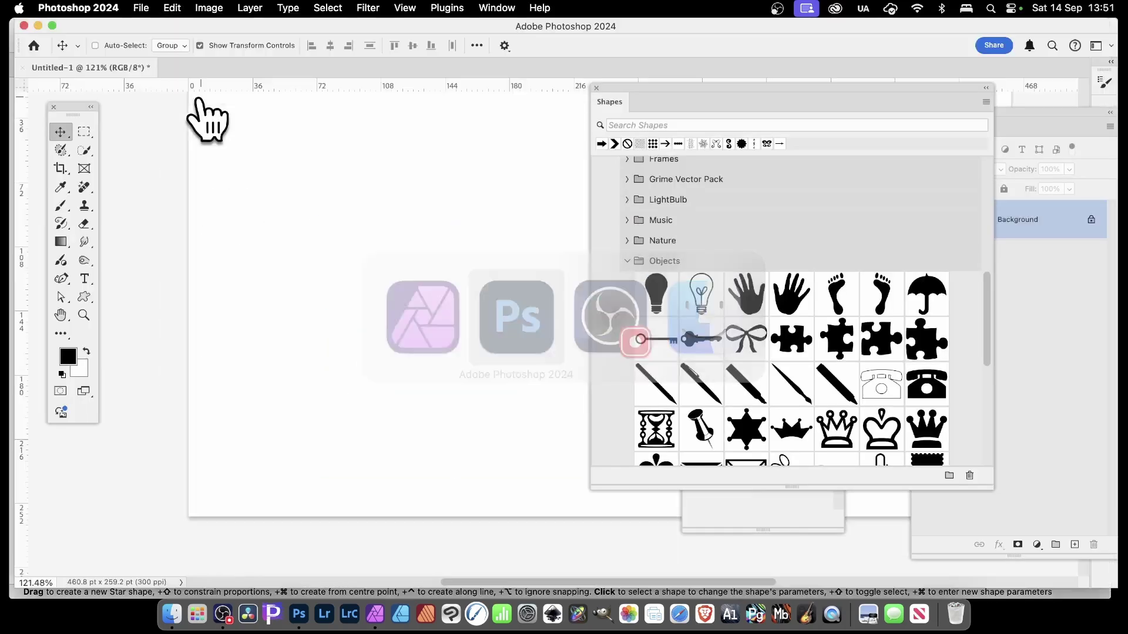
click(171, 8)
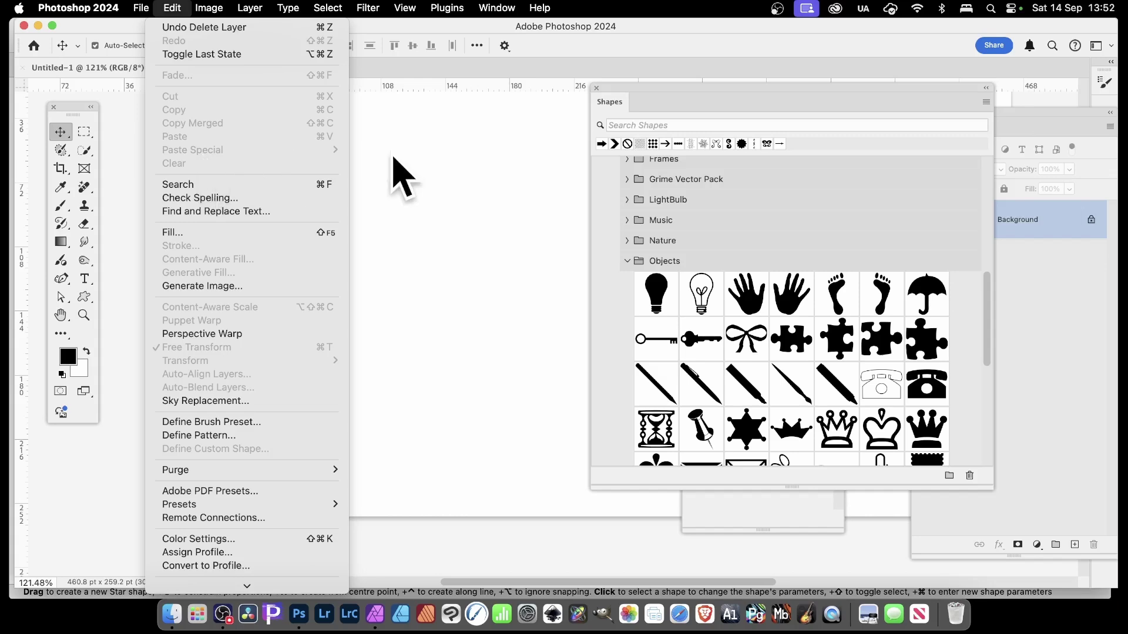
key(super+Tab)
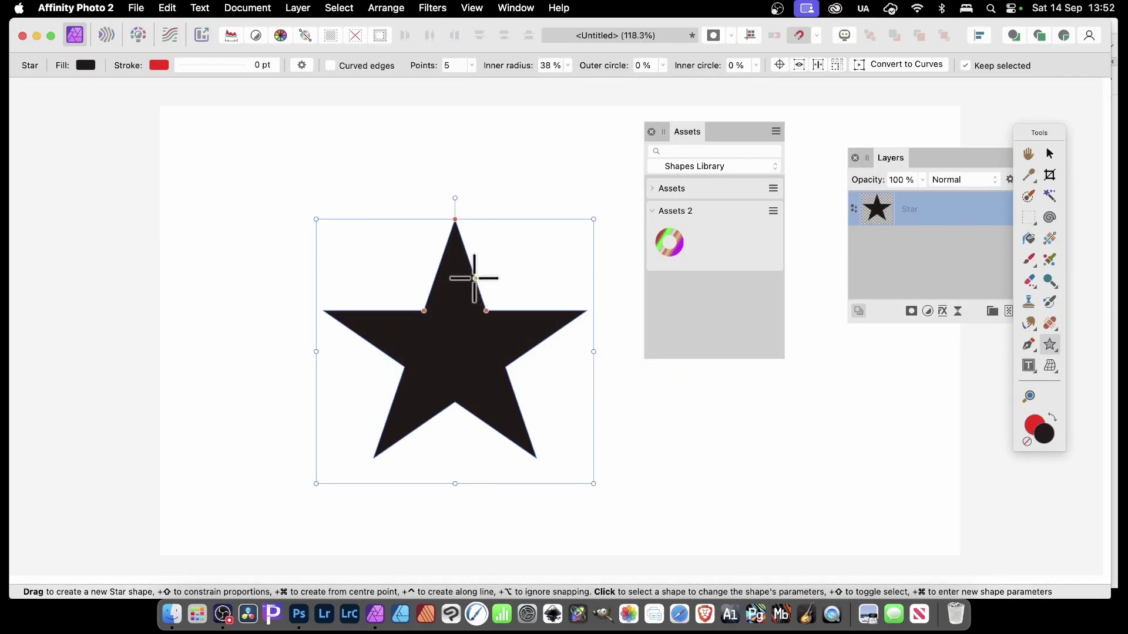
right_click(465, 272)
scroll(504, 403, down, 5)
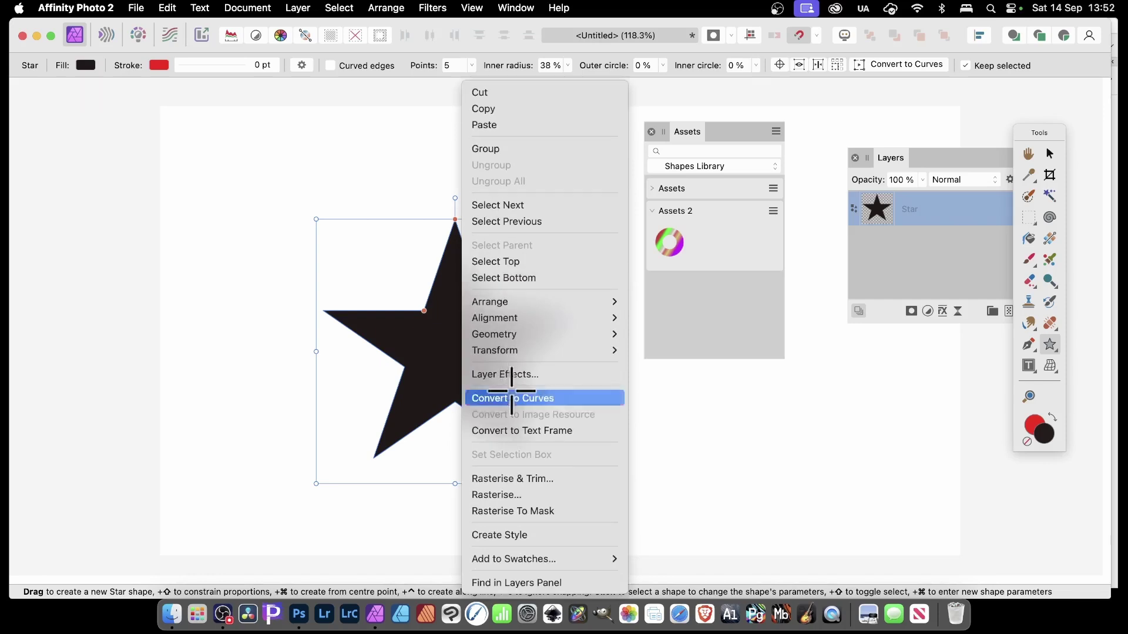
click(513, 494)
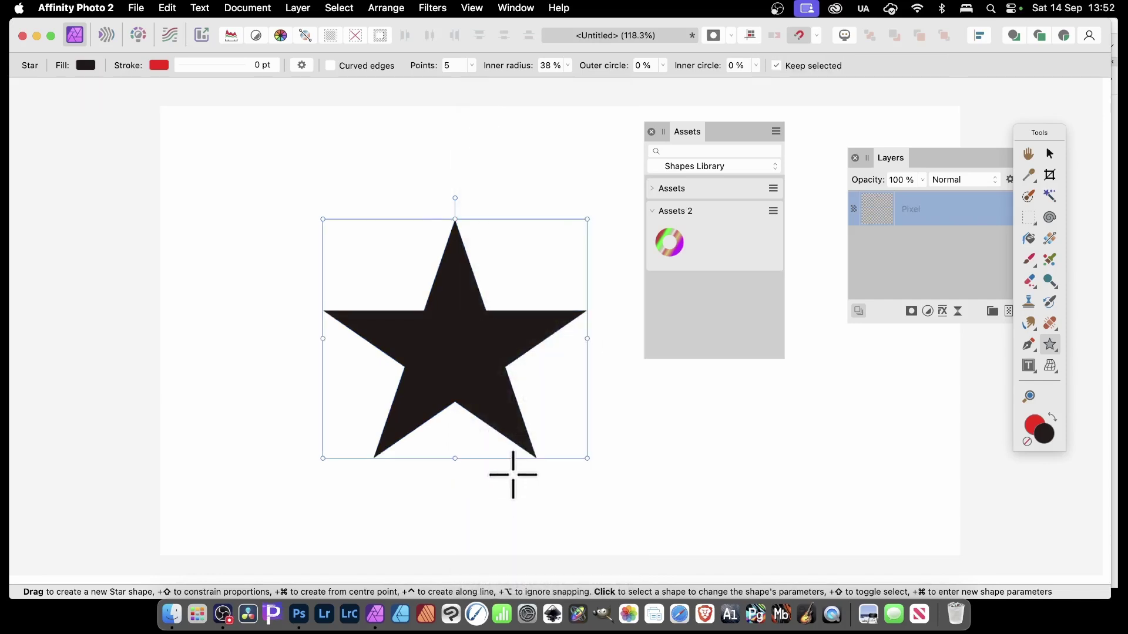
click(170, 8)
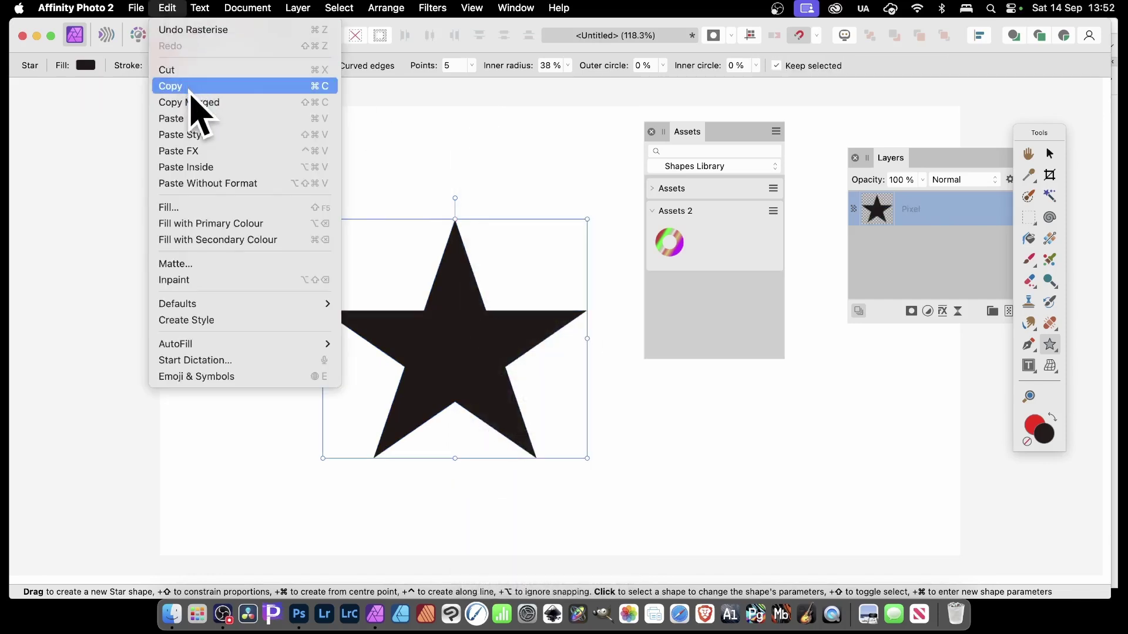
click(193, 101)
Paste the star into Photoshop, commit it, move it up-left, then delete that layer
key(super+Tab)
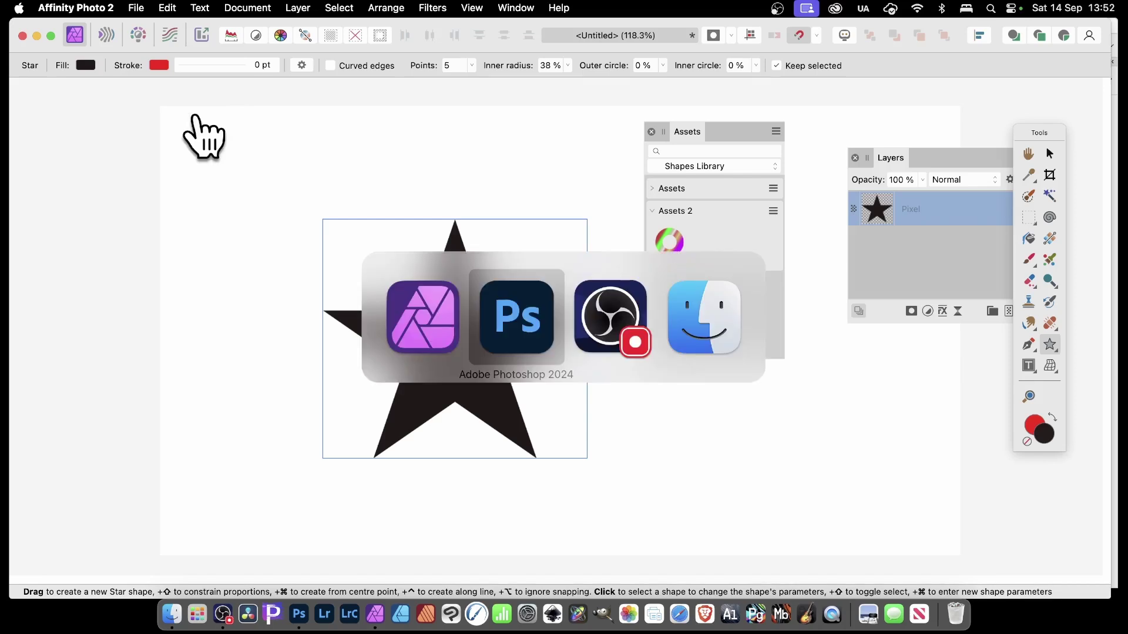
click(172, 7)
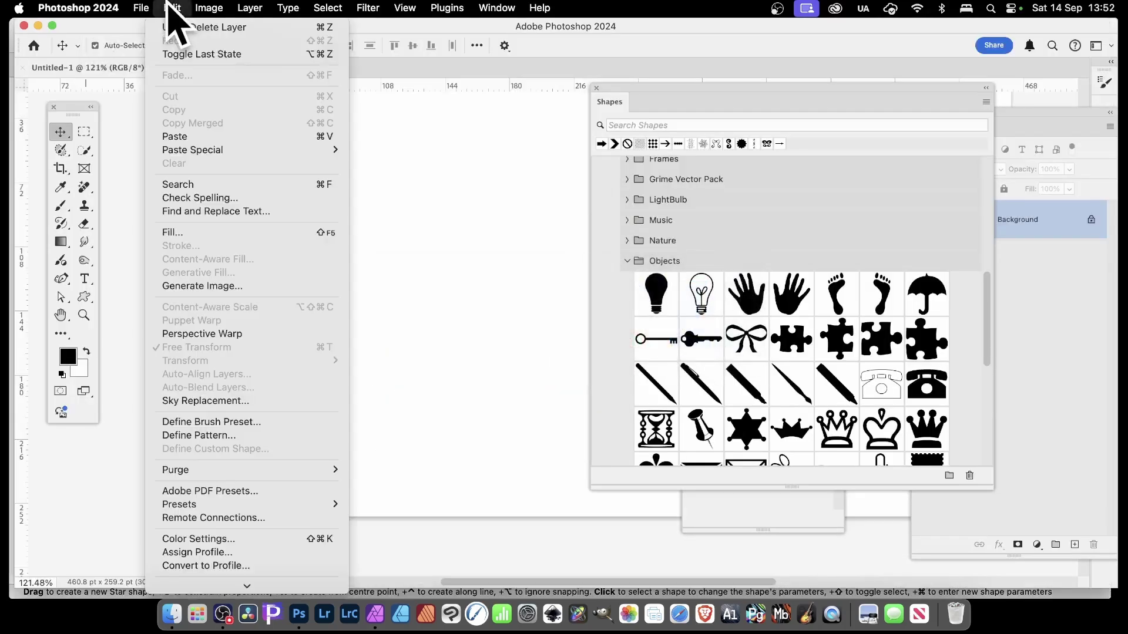
click(203, 136)
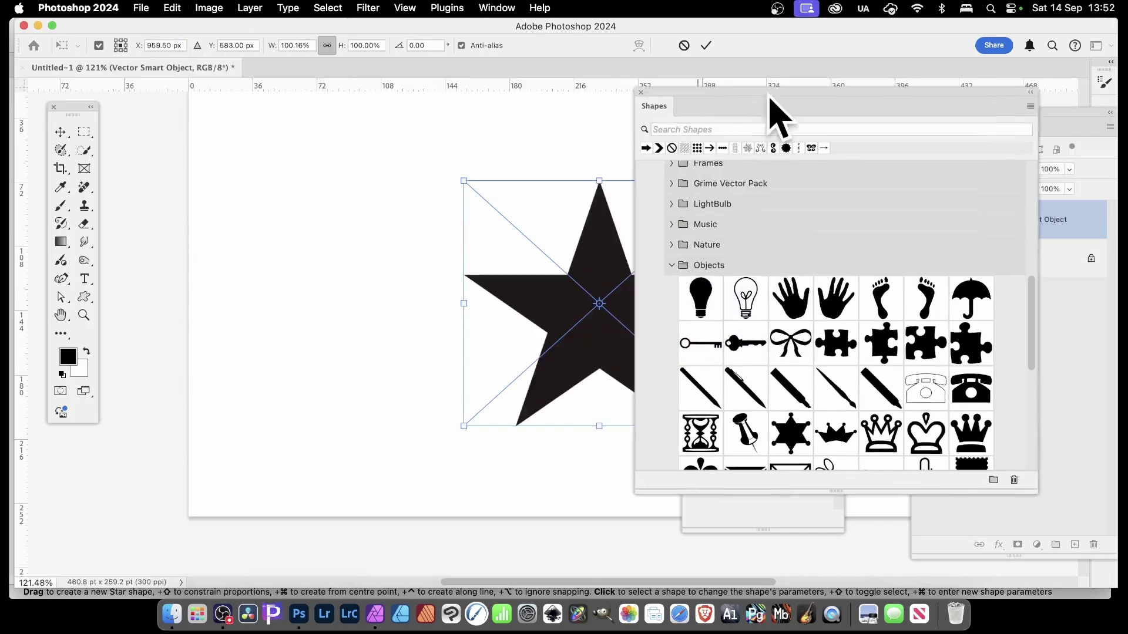
click(706, 46)
key(v)
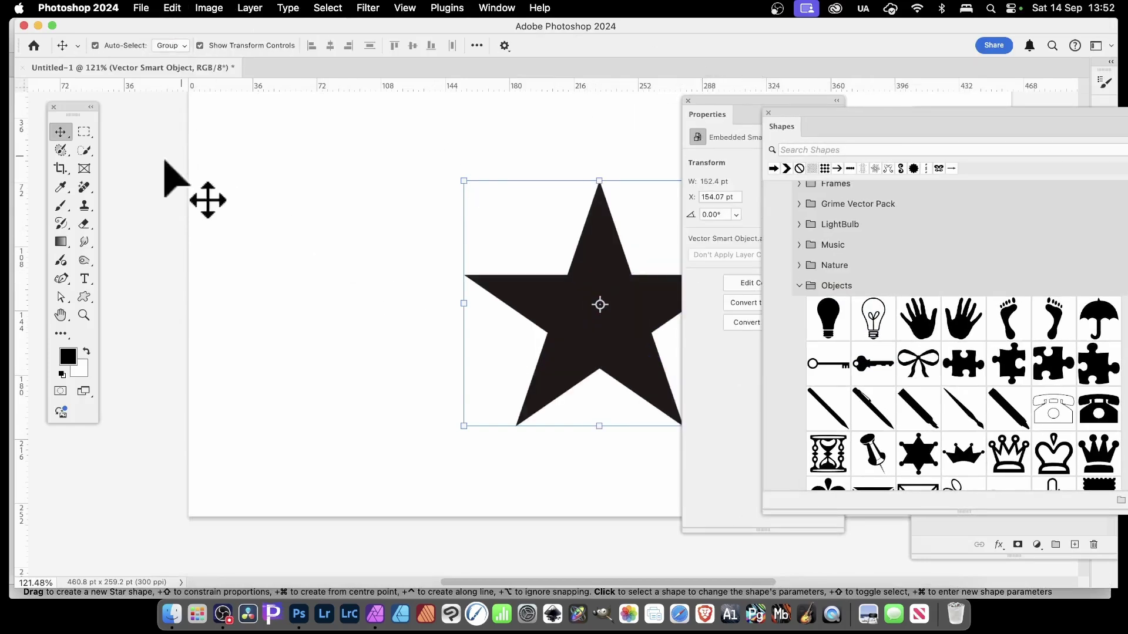
drag(584, 347, 454, 319)
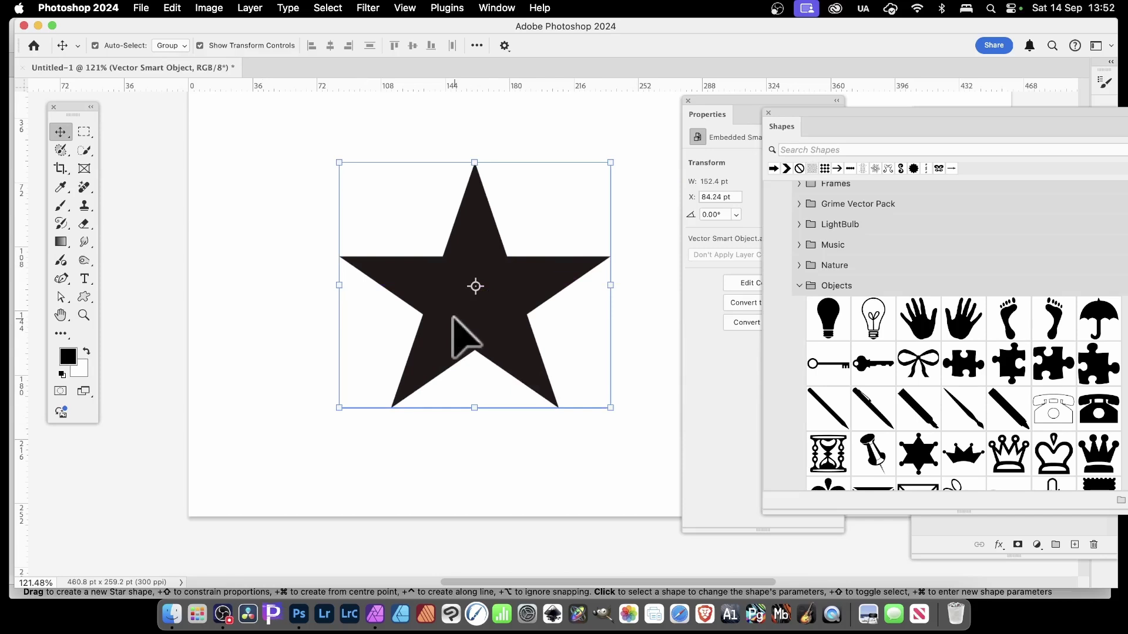
key(Delete)
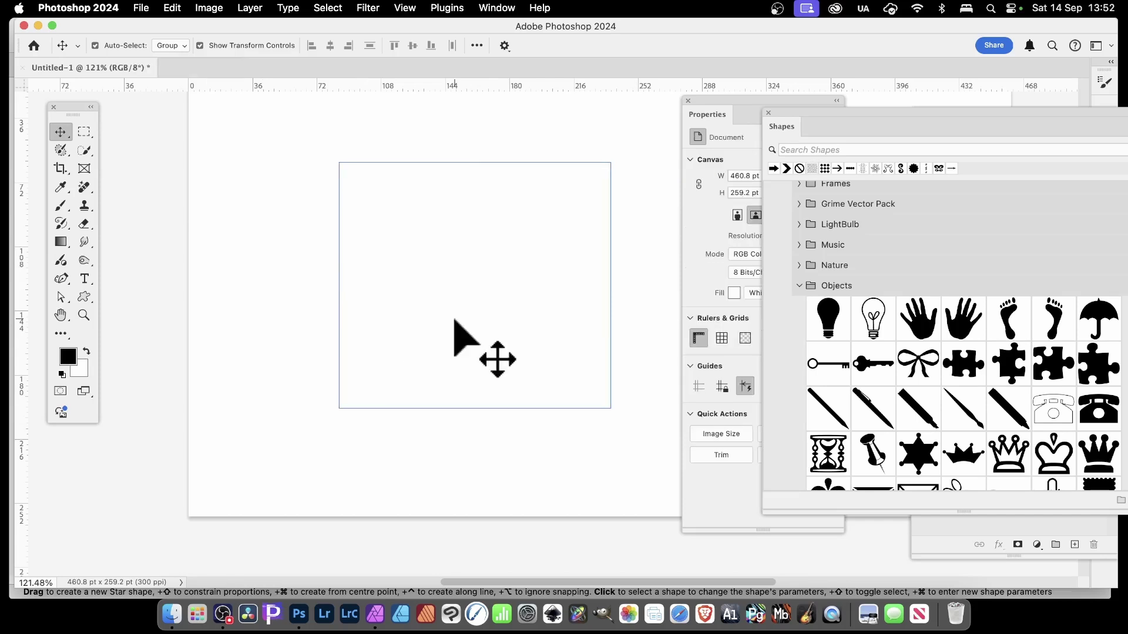
Draw a black 20-point polygon star with the Polygon Tool and copy it
drag(85, 297, 157, 300)
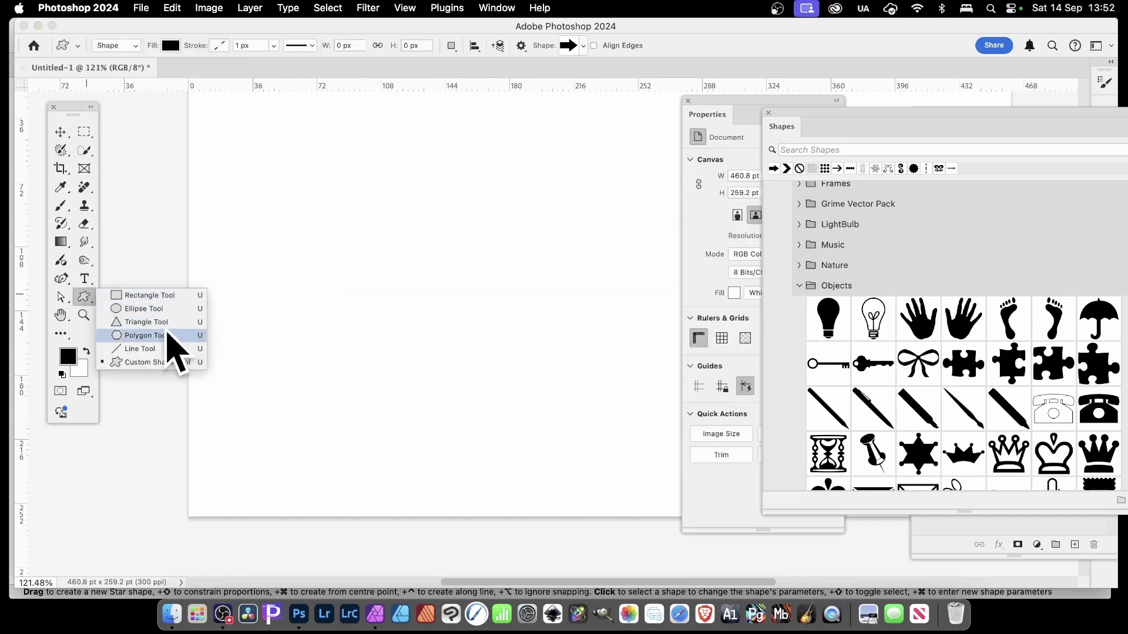
click(156, 335)
drag(354, 196, 560, 384)
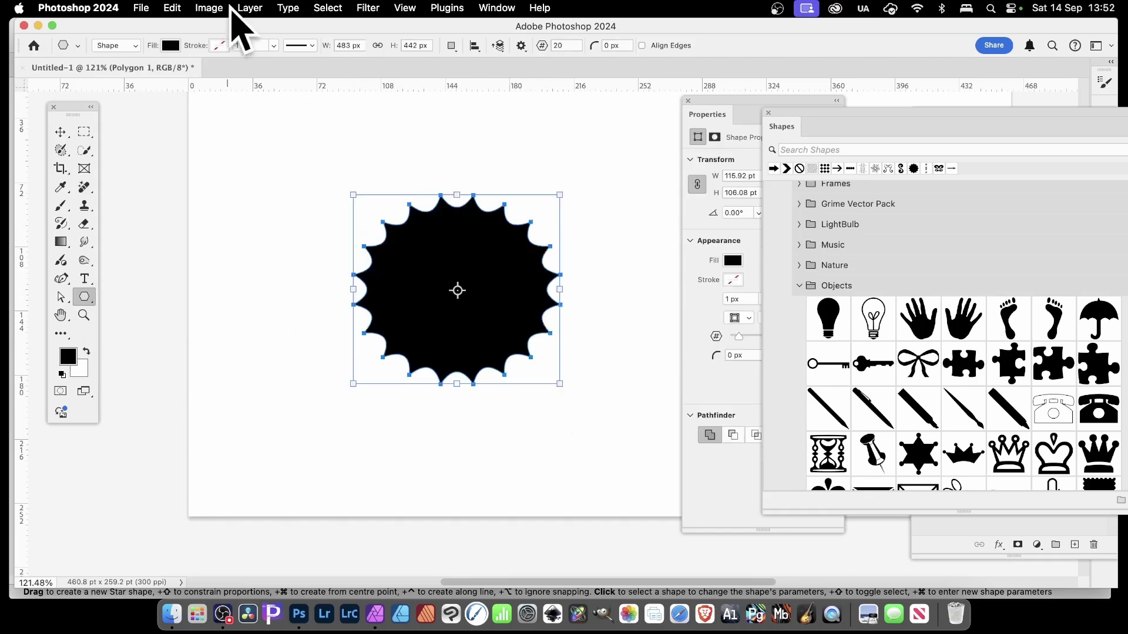
click(184, 8)
click(178, 109)
Delete the star in Affinity Photo, finding Paste unavailable in the Edit menu, then return to Photoshop
key(super+Tab)
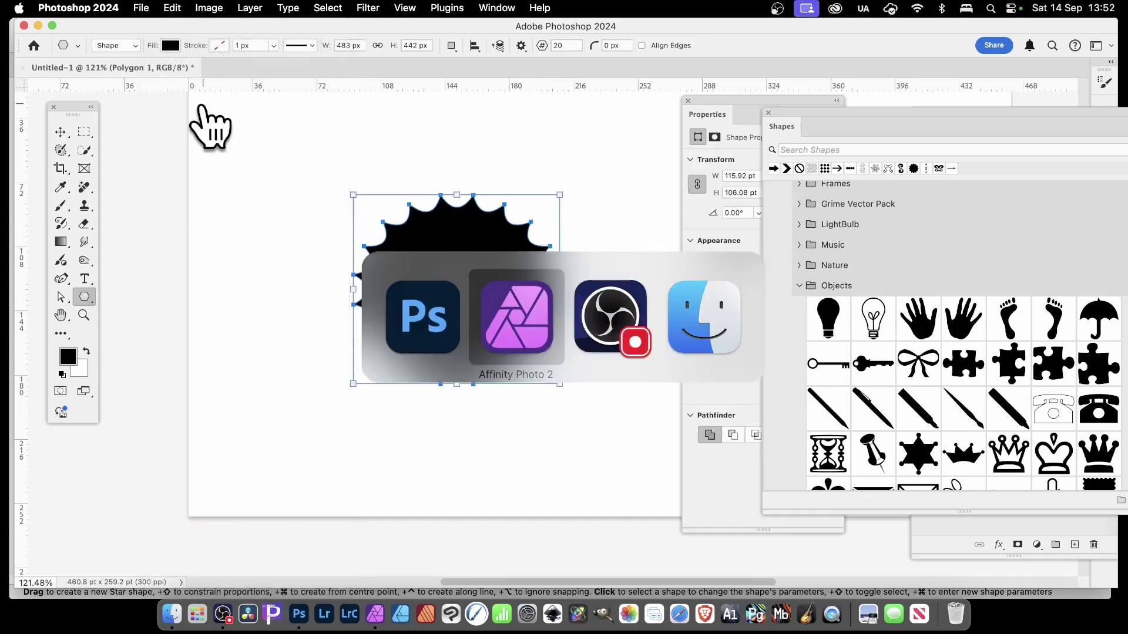
key(Delete)
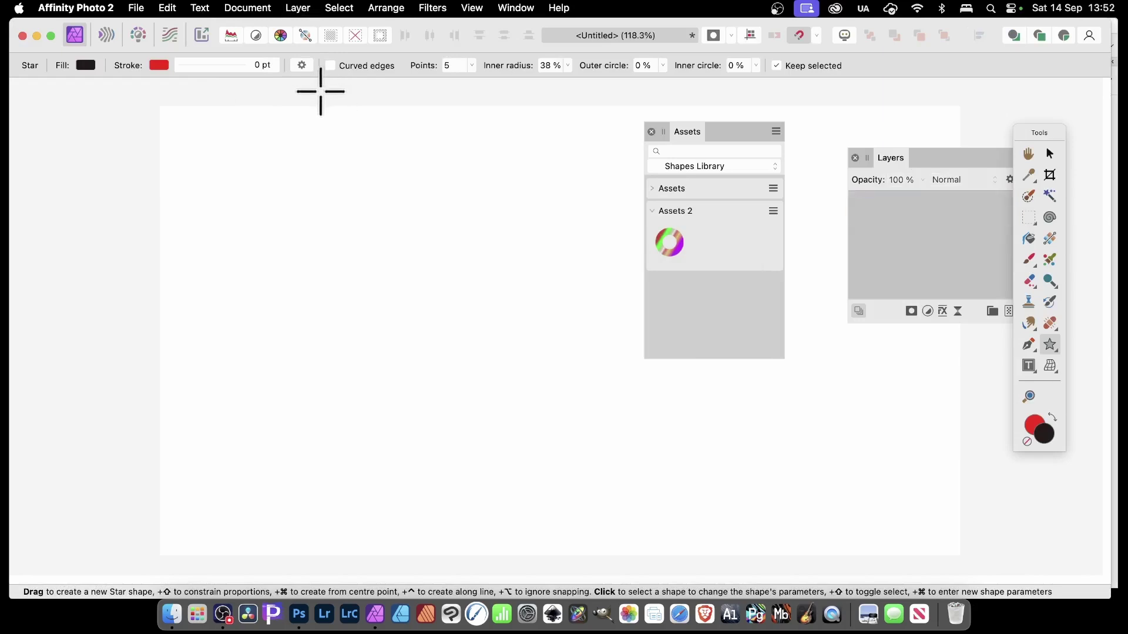
click(167, 8)
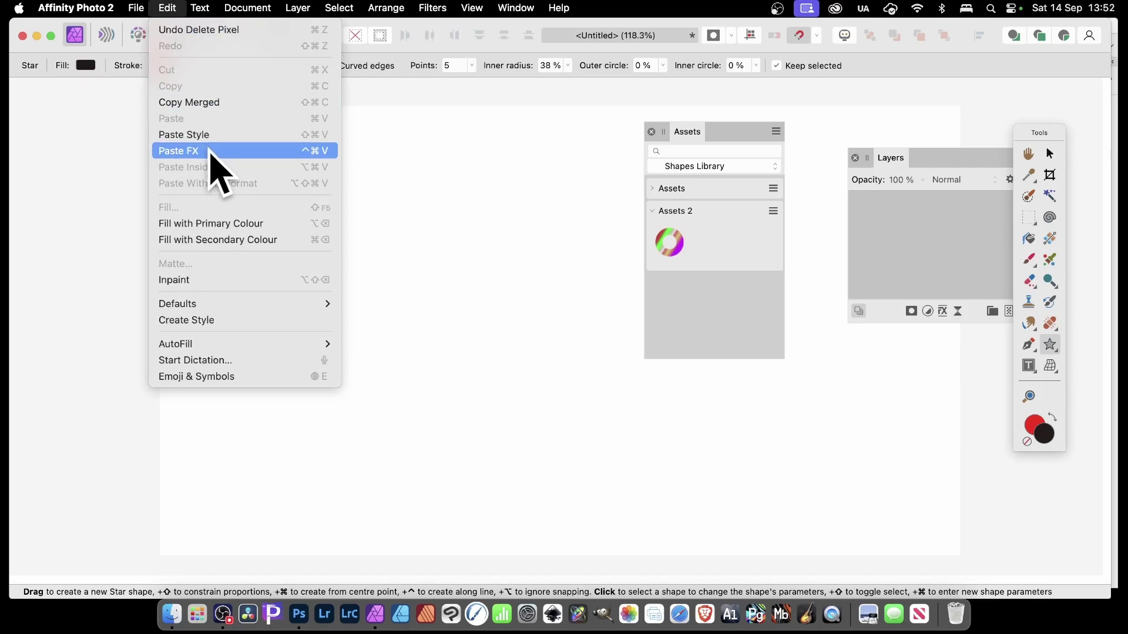
click(453, 205)
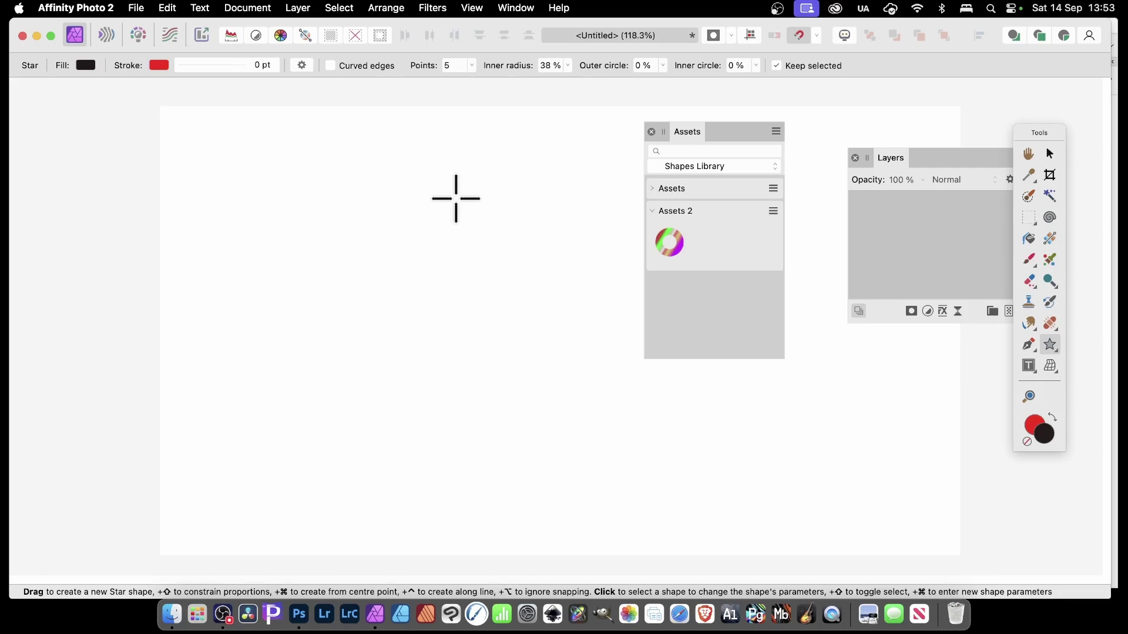
key(super+Tab)
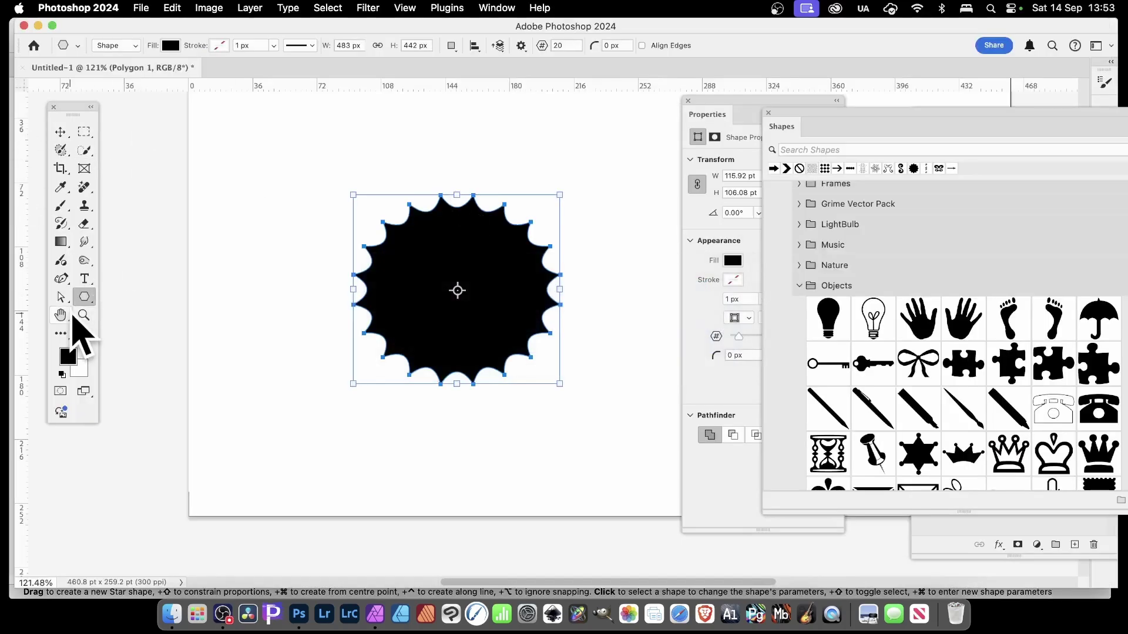
With the Direct Selection Tool, drag one polygon anchor up and left into a long spike
click(61, 299)
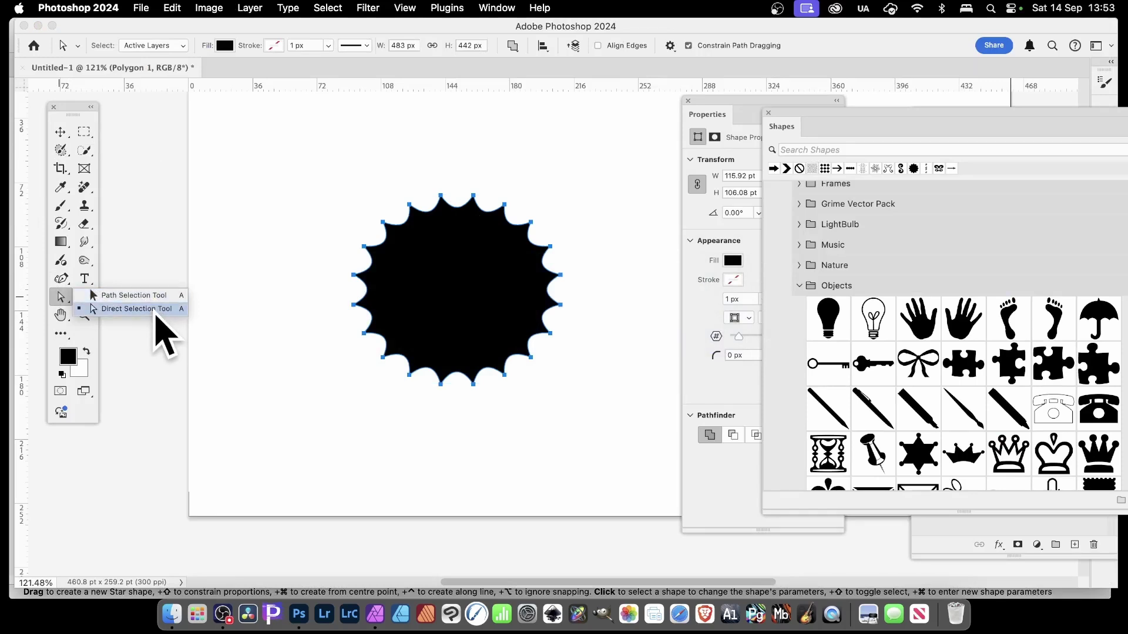
click(134, 295)
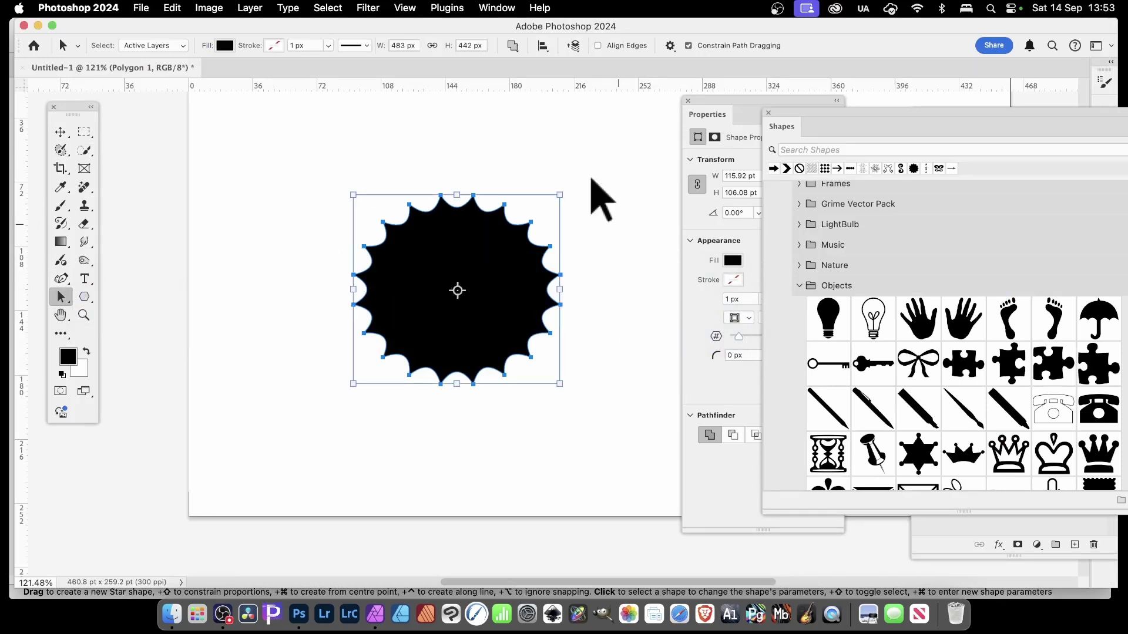
right_click(60, 297)
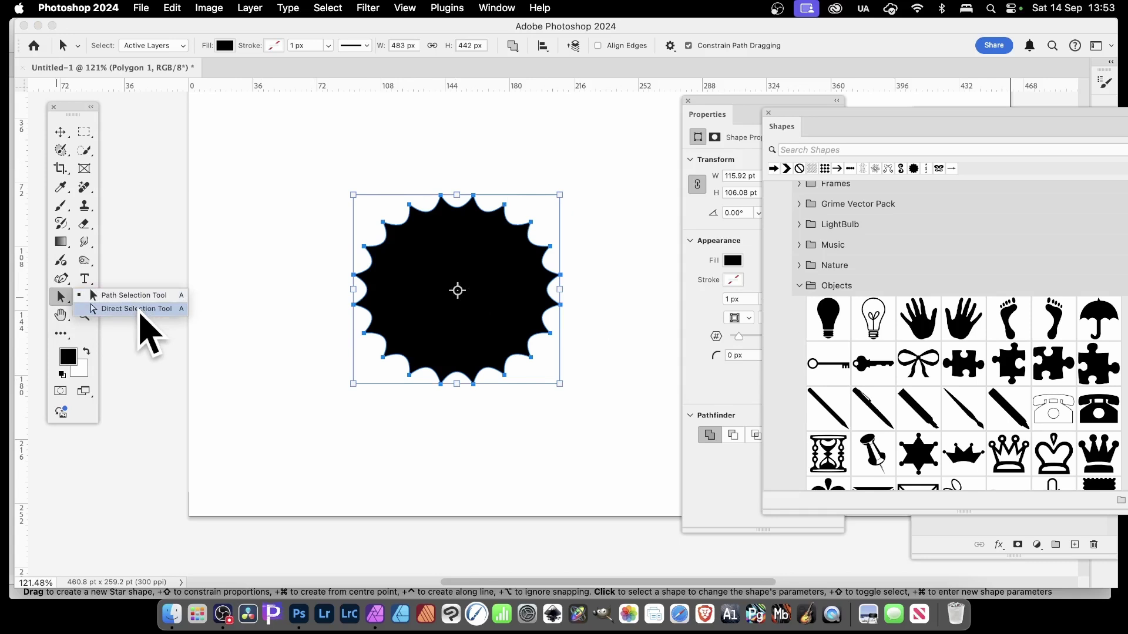
click(139, 310)
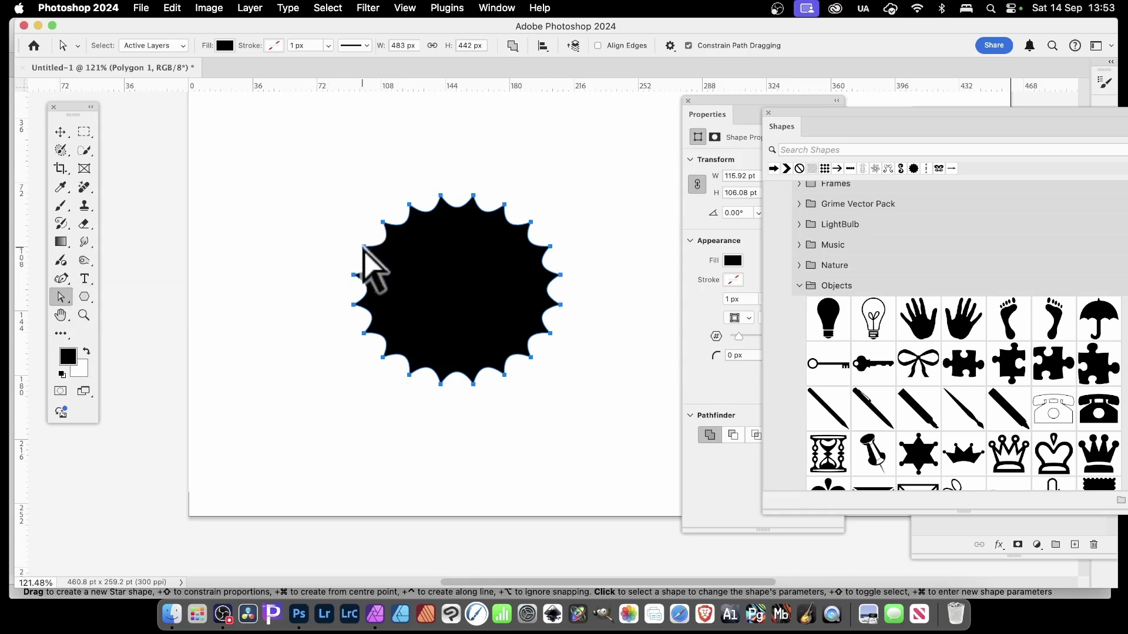
drag(364, 252, 257, 196)
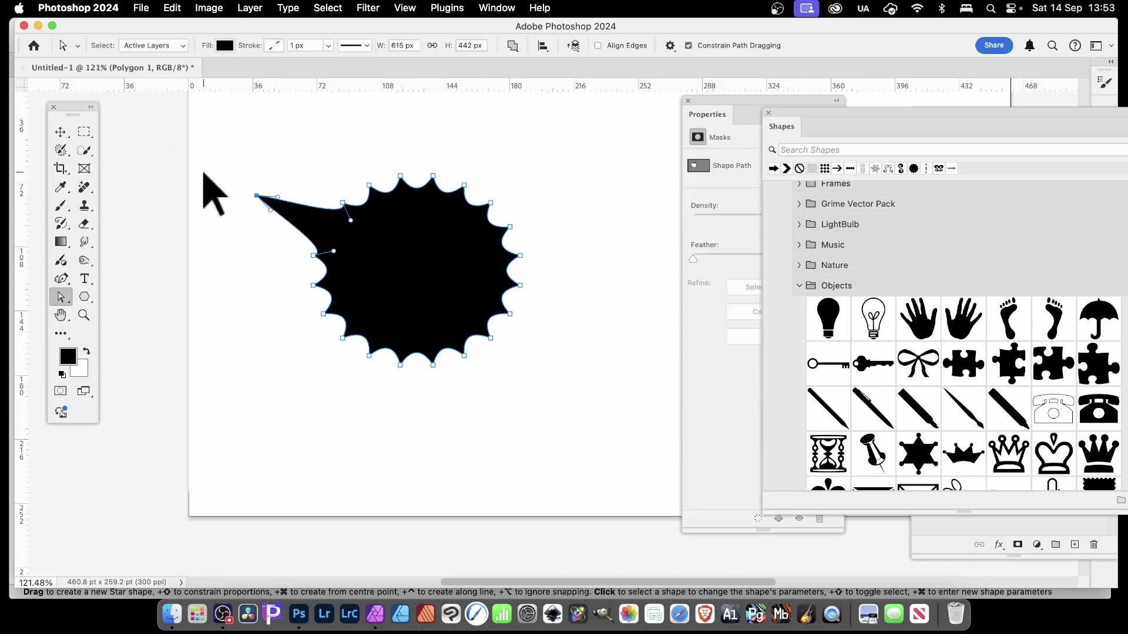
key(super+Tab)
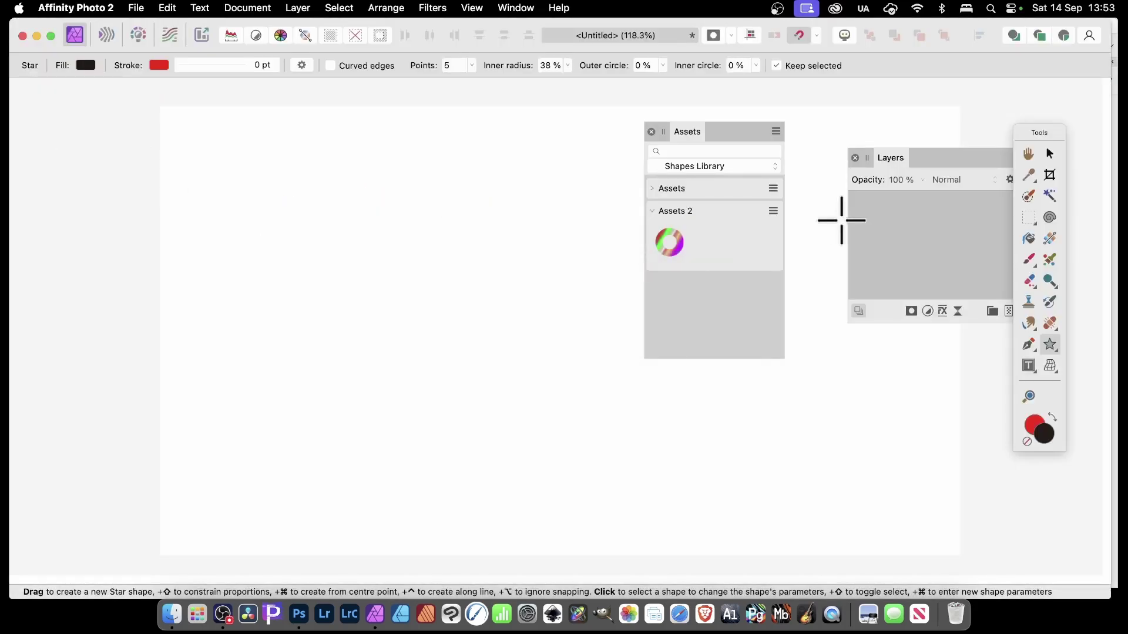
Draw a black five-point star near the page centre with the Star Tool
click(1043, 342)
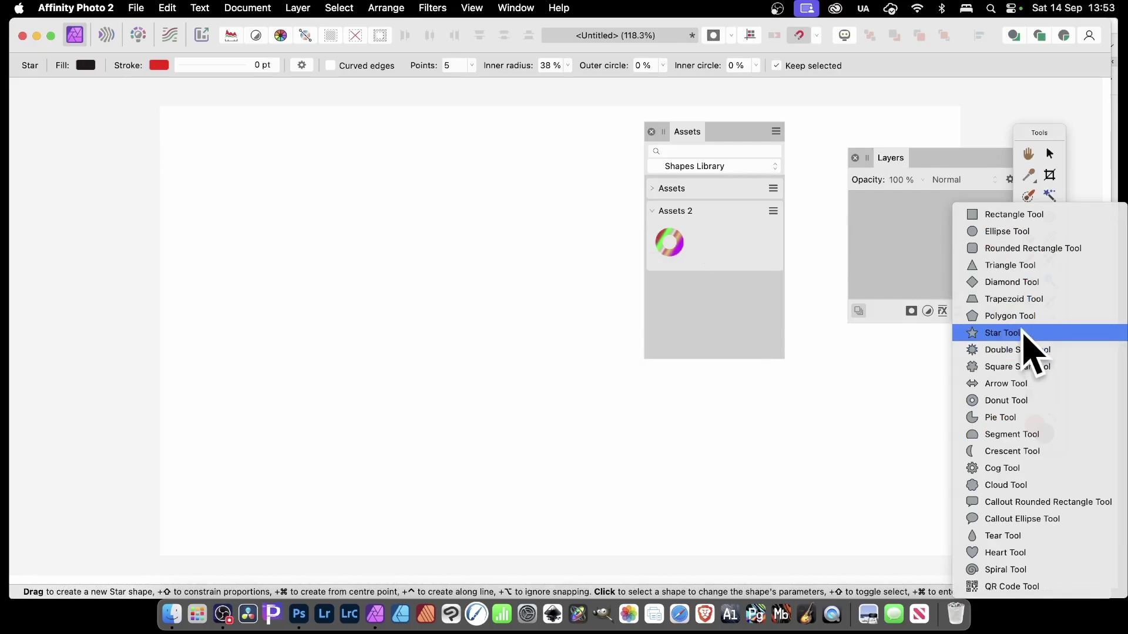
click(1021, 330)
drag(320, 187, 605, 467)
Switch to the Node Tool from the Pen tool flyout to edit the star's nodes
click(1029, 345)
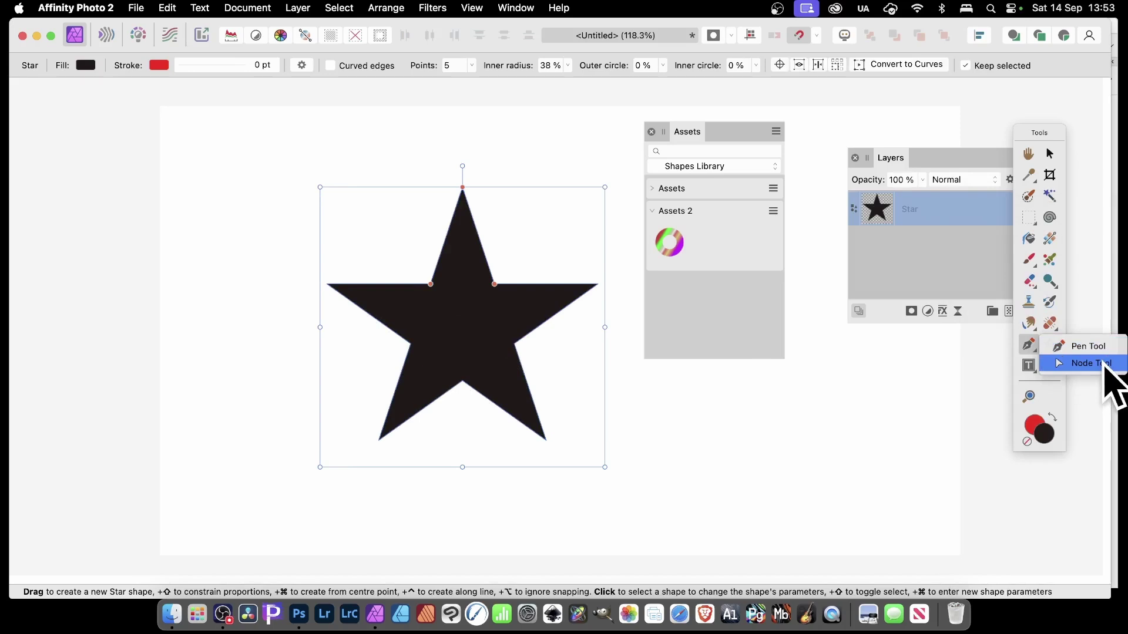
click(1104, 365)
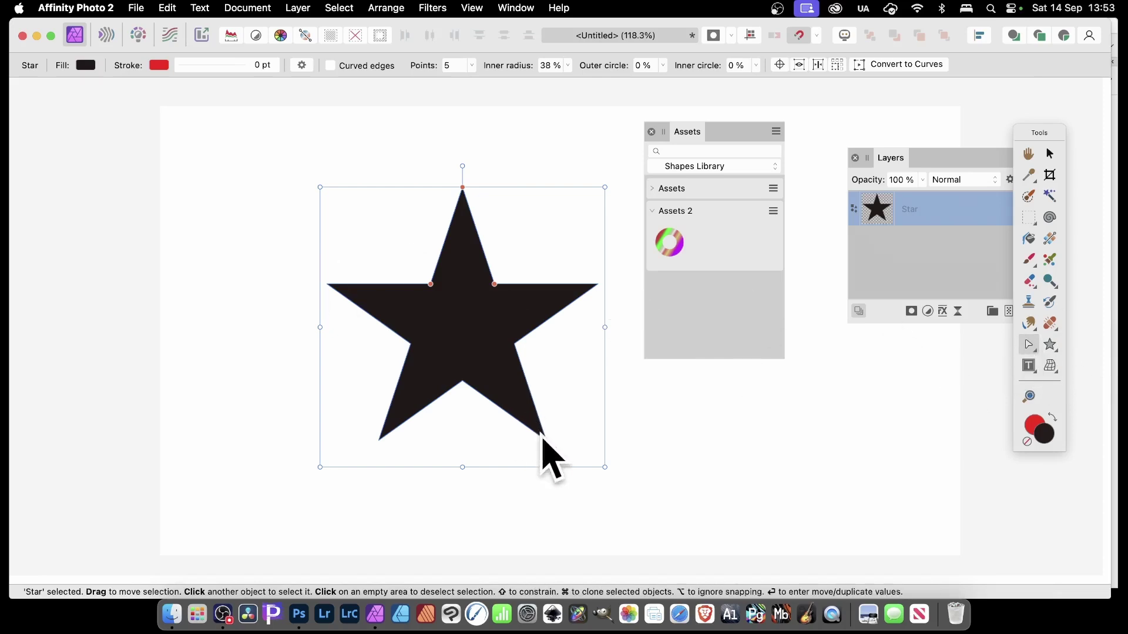
click(1032, 349)
click(1091, 364)
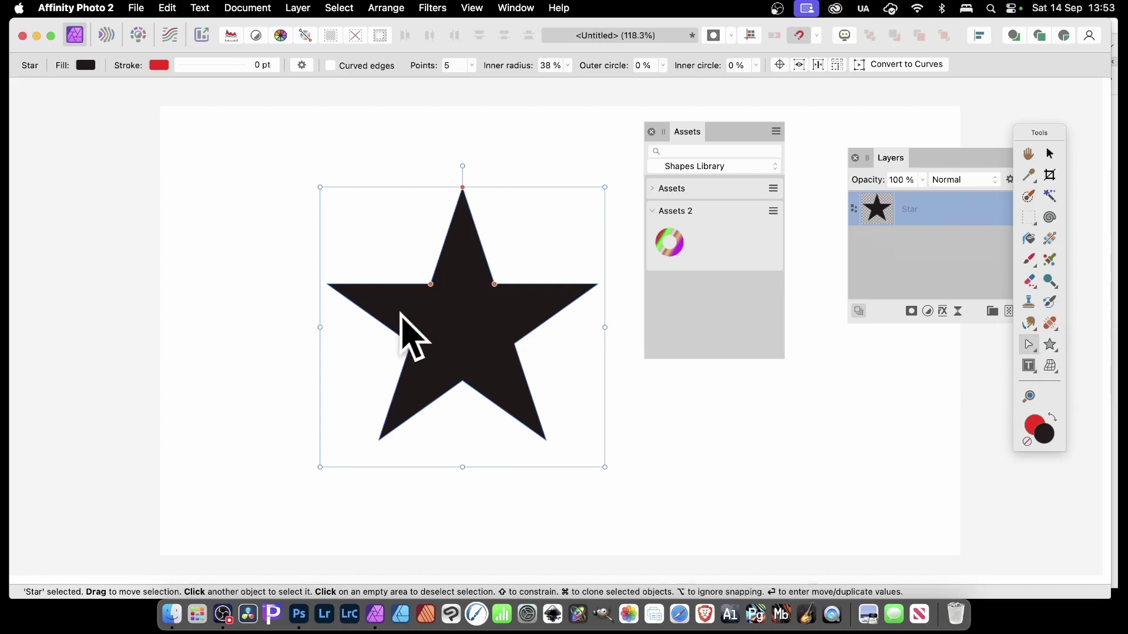
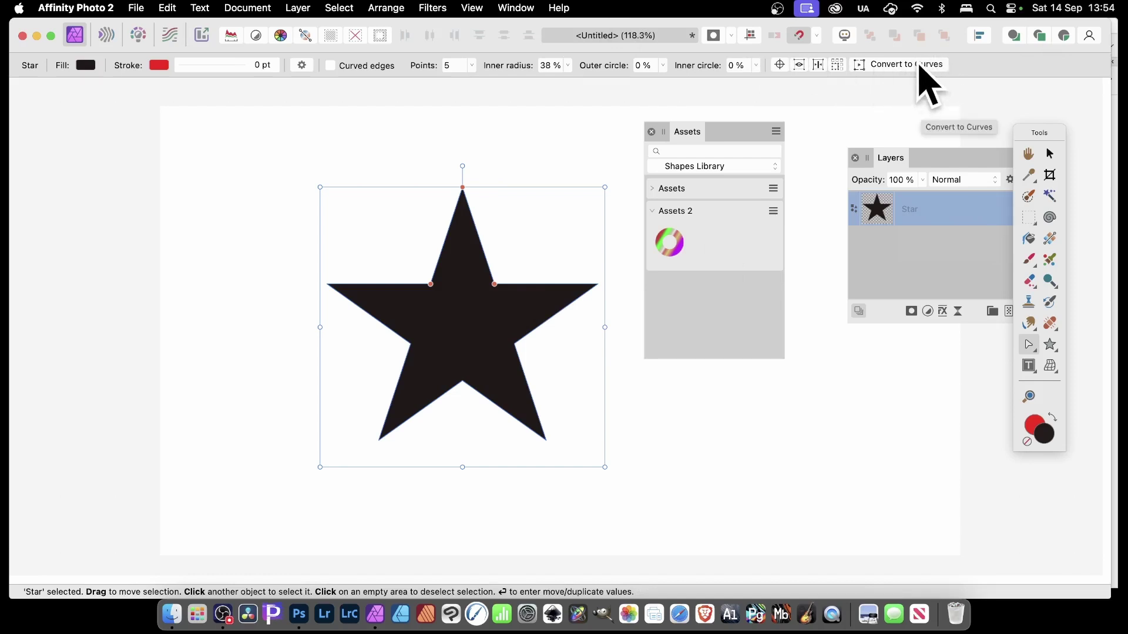
Convert the star to curves and pull its left point out, bulging both left edges
click(927, 82)
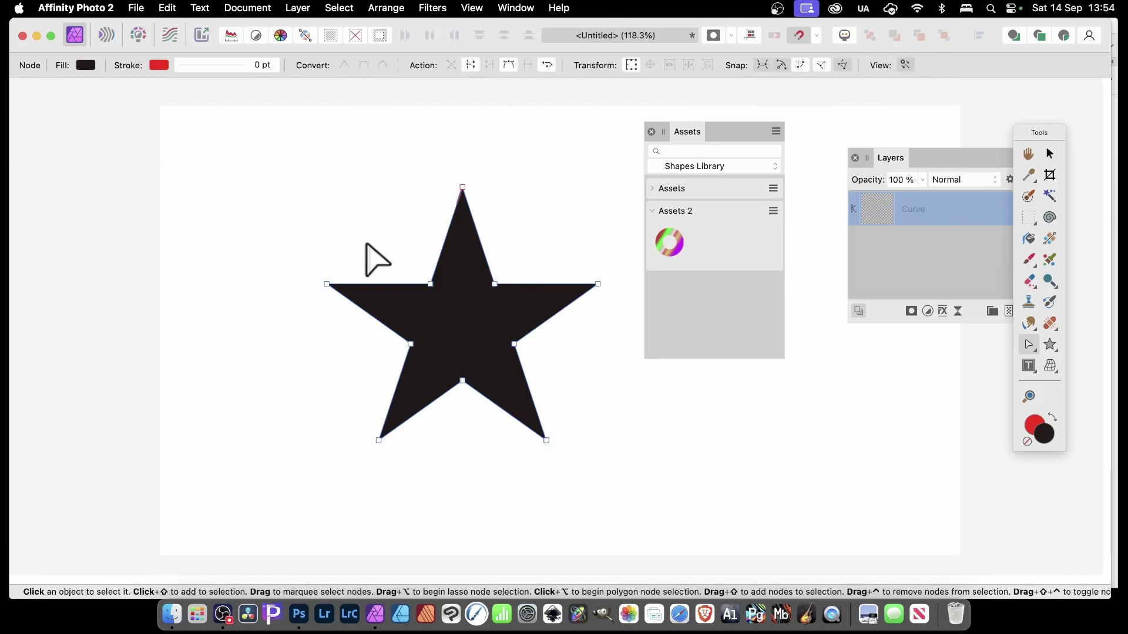
drag(327, 285, 229, 241)
drag(352, 270, 359, 226)
drag(333, 300, 322, 333)
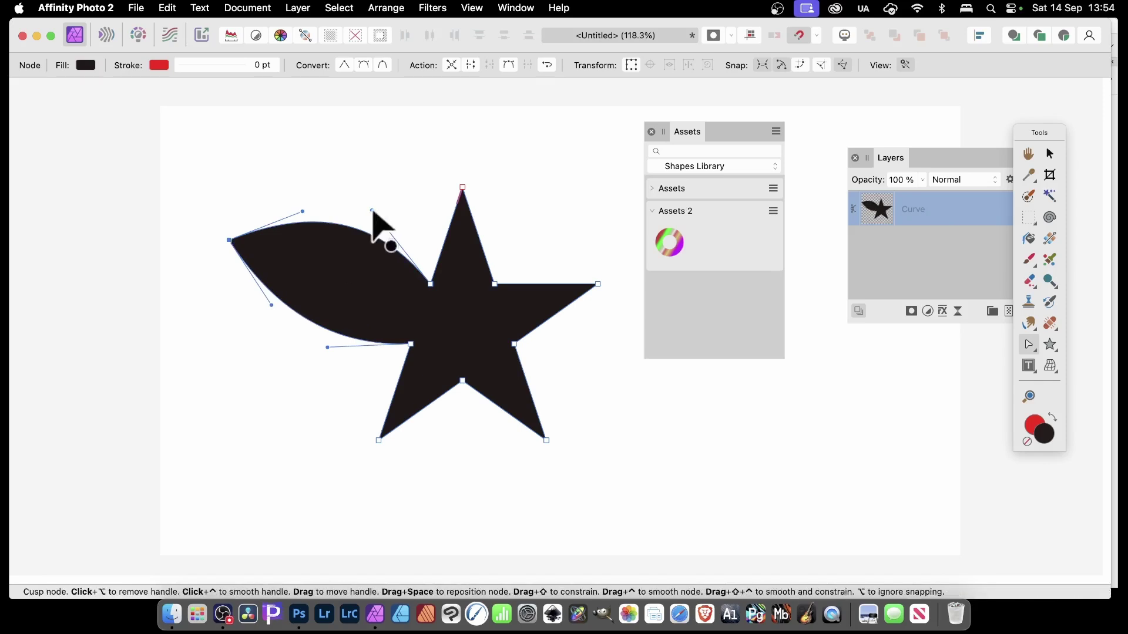
Refine the upper bulge's curvature and stretch the star's top point upward
drag(372, 210, 377, 149)
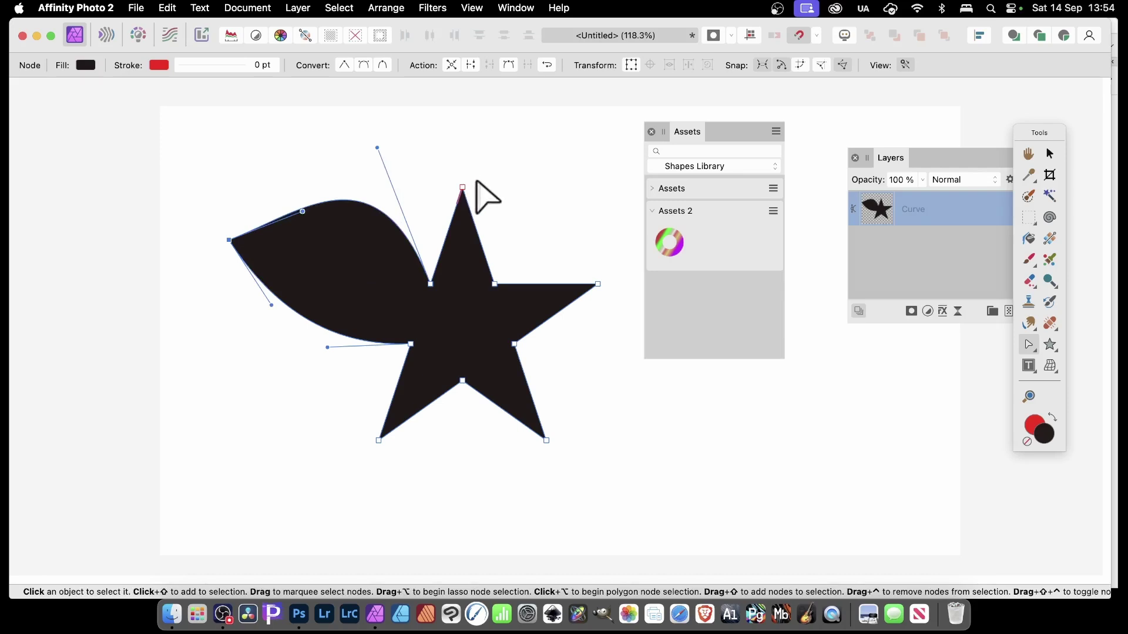
drag(462, 187, 462, 130)
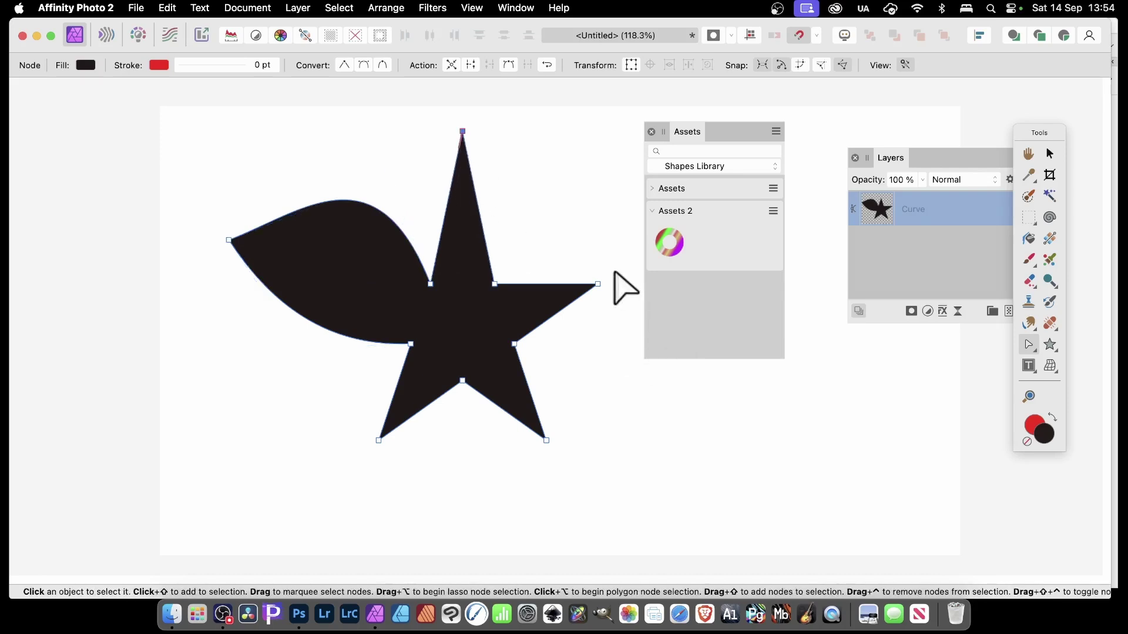
key(super+Tab)
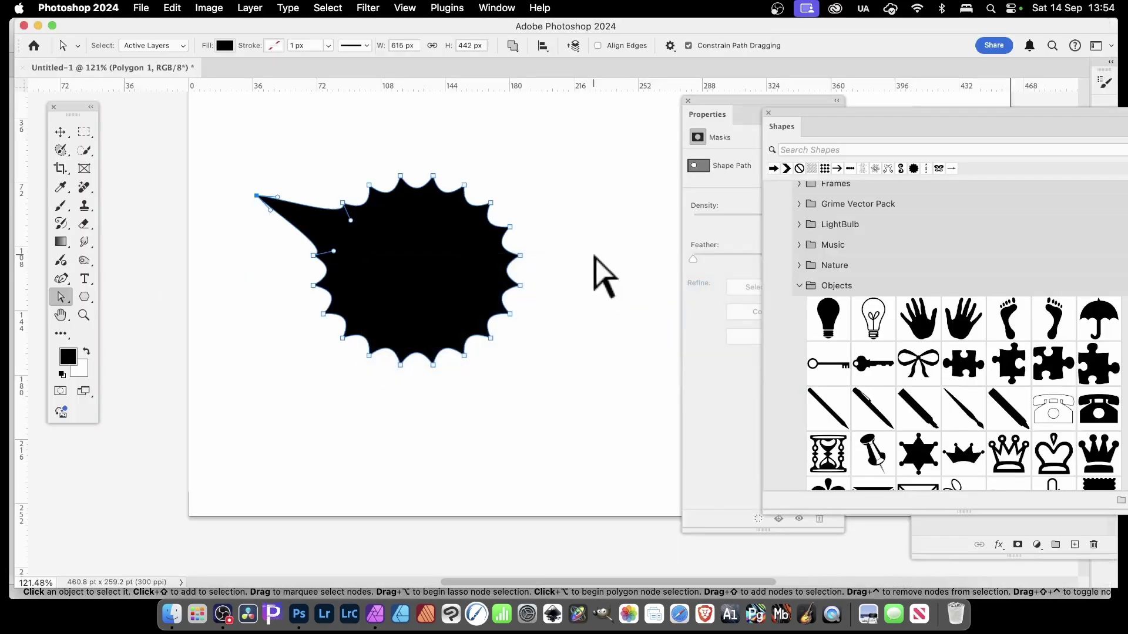
Drag the right anchor out and curve its lower segment down into a rounded lobe, 849 px wide
drag(521, 286, 616, 236)
drag(599, 310, 591, 366)
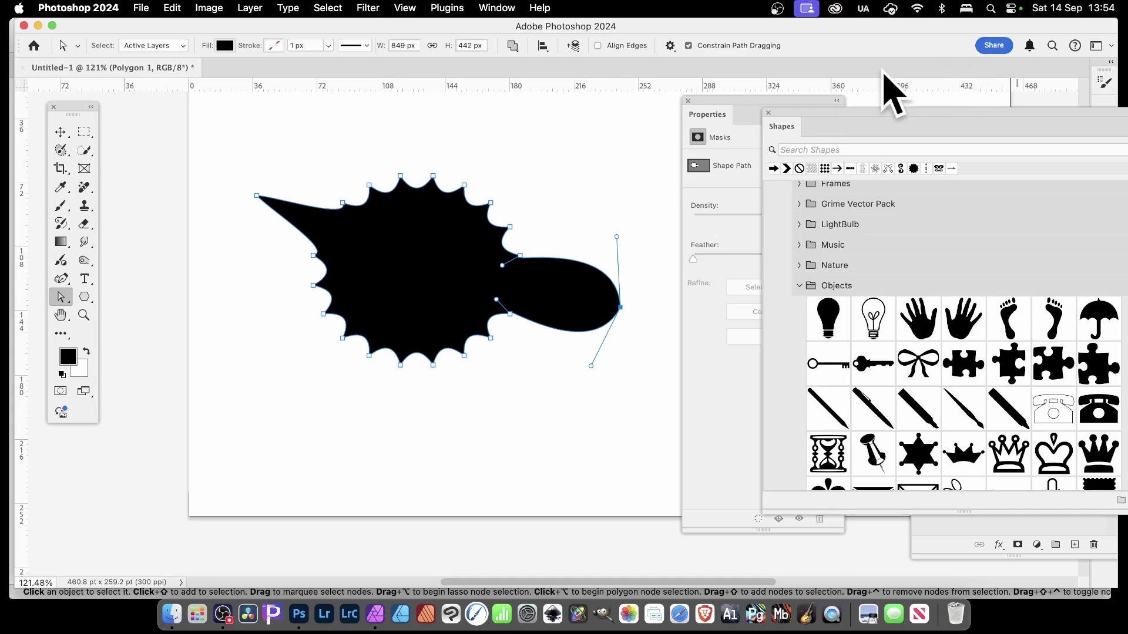
key(super+Tab)
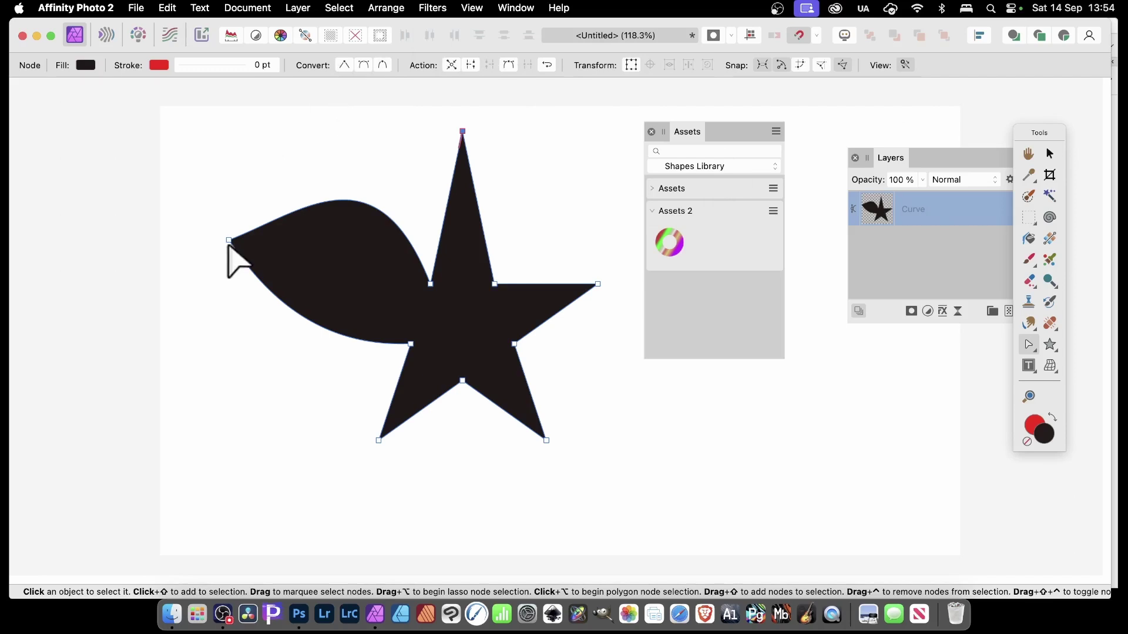
Move the leaf's left node outward, make it a smart node, and swell the end with its handle
drag(228, 240, 215, 223)
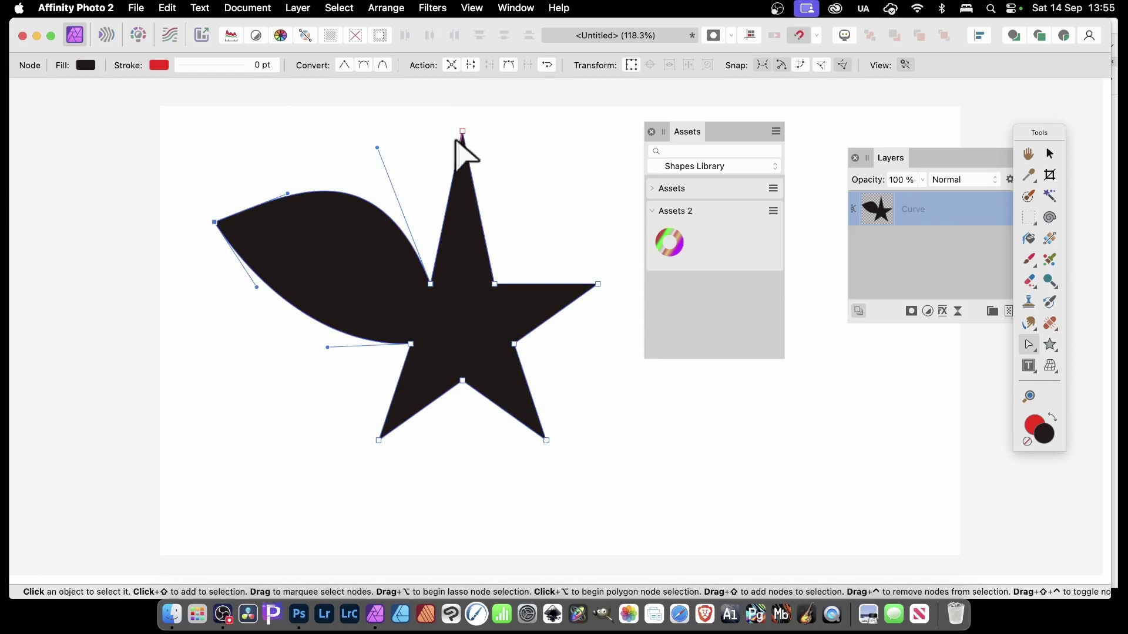
click(345, 66)
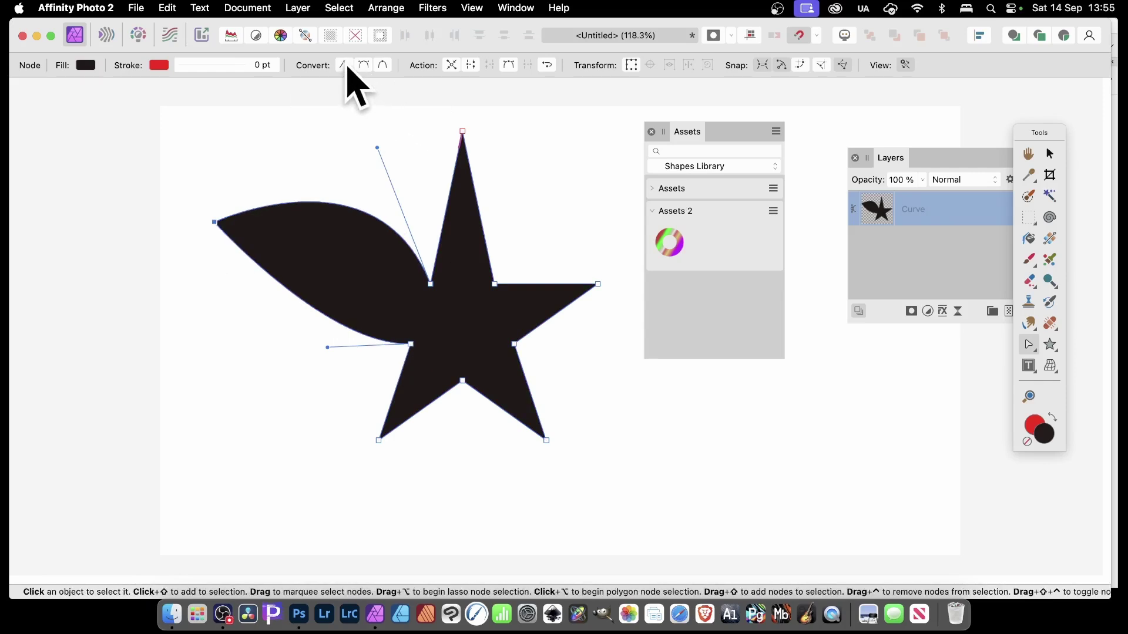
click(383, 66)
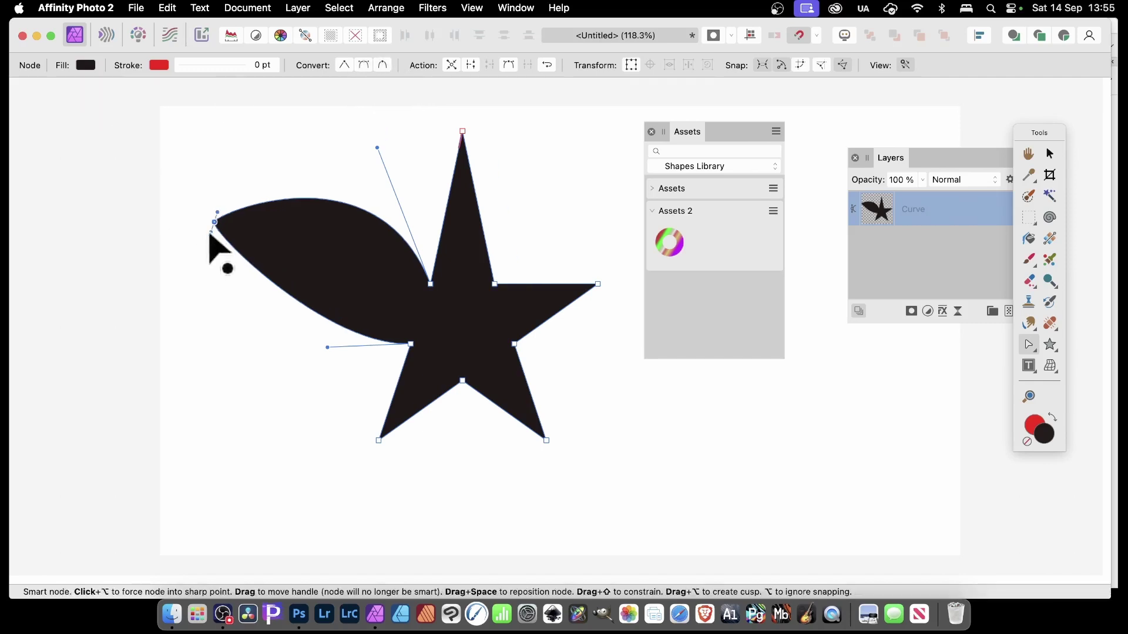
drag(210, 233, 187, 301)
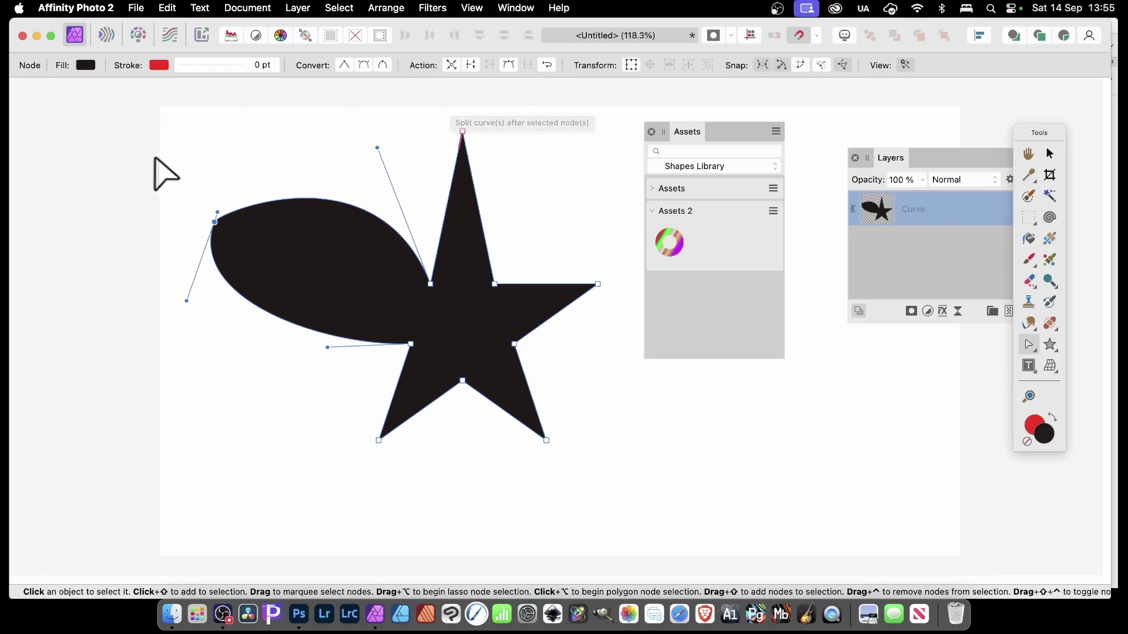
Marquee-select the shape's nodes and add new nodes midway along the selected segments
drag(149, 161, 515, 409)
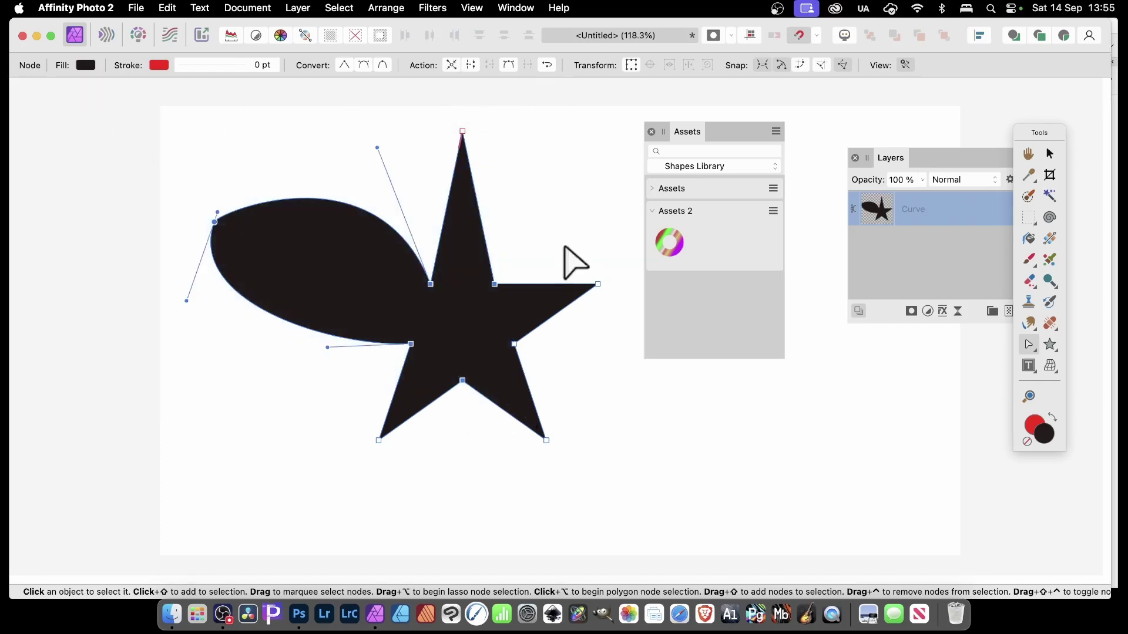
click(453, 67)
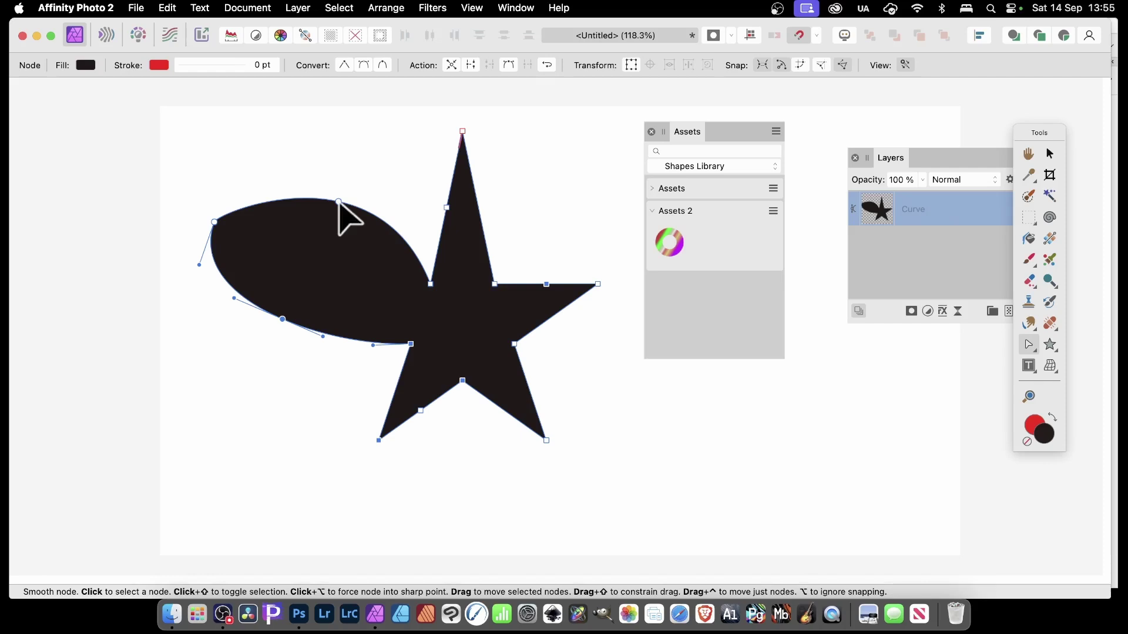
key(super+Tab)
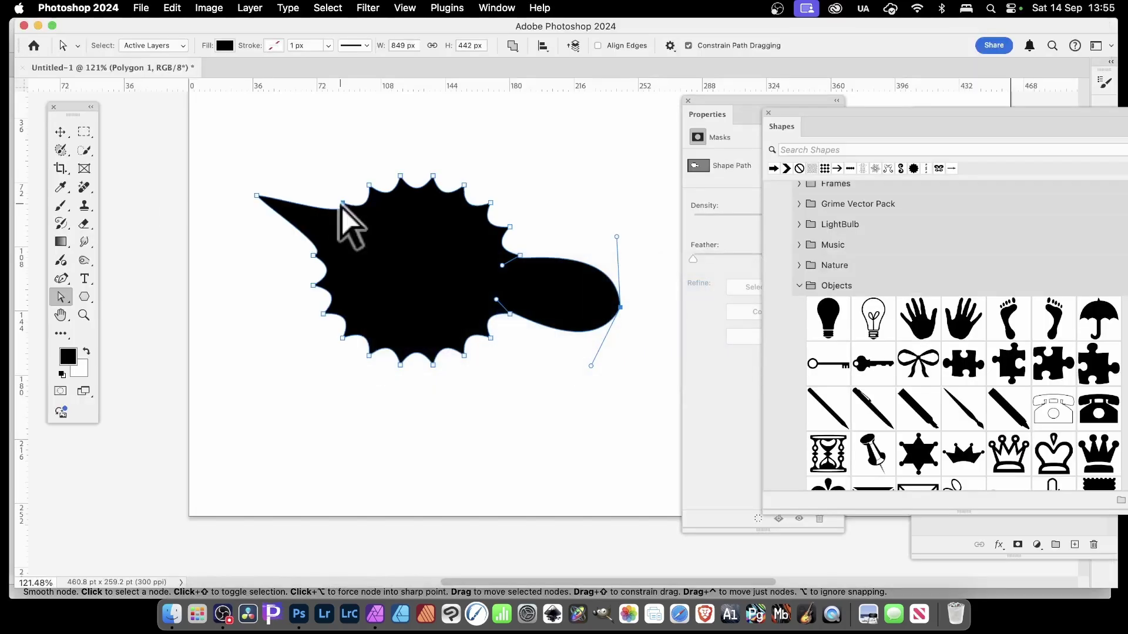
With the Add Anchor Point Tool, add three anchors on the upper edge and three on the right edge
drag(194, 112, 624, 413)
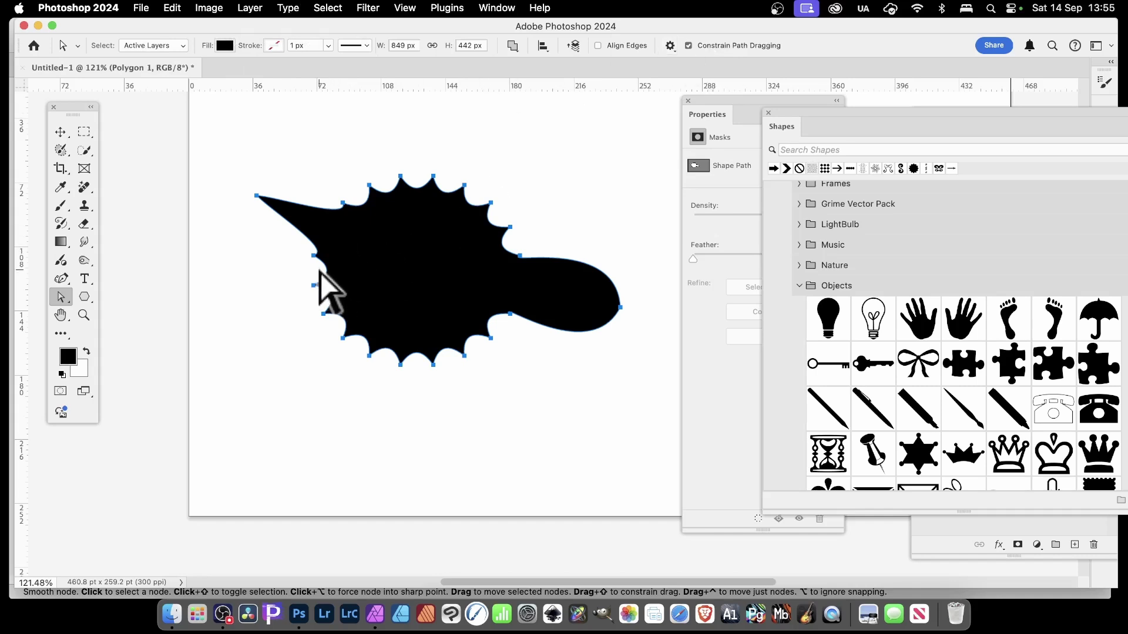
click(62, 299)
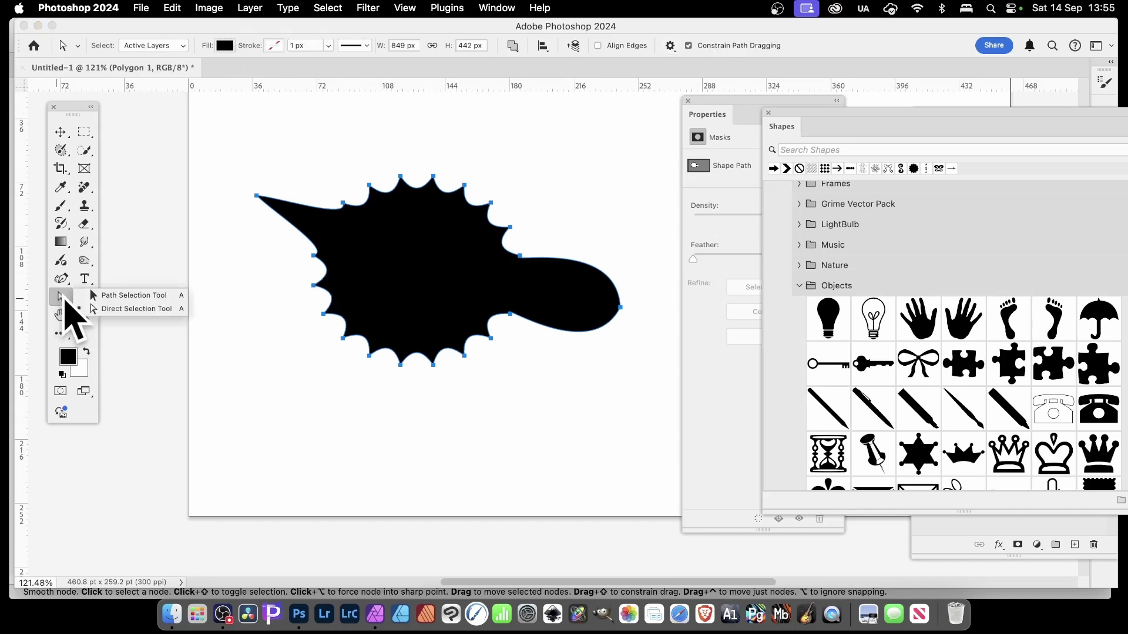
drag(61, 278, 144, 321)
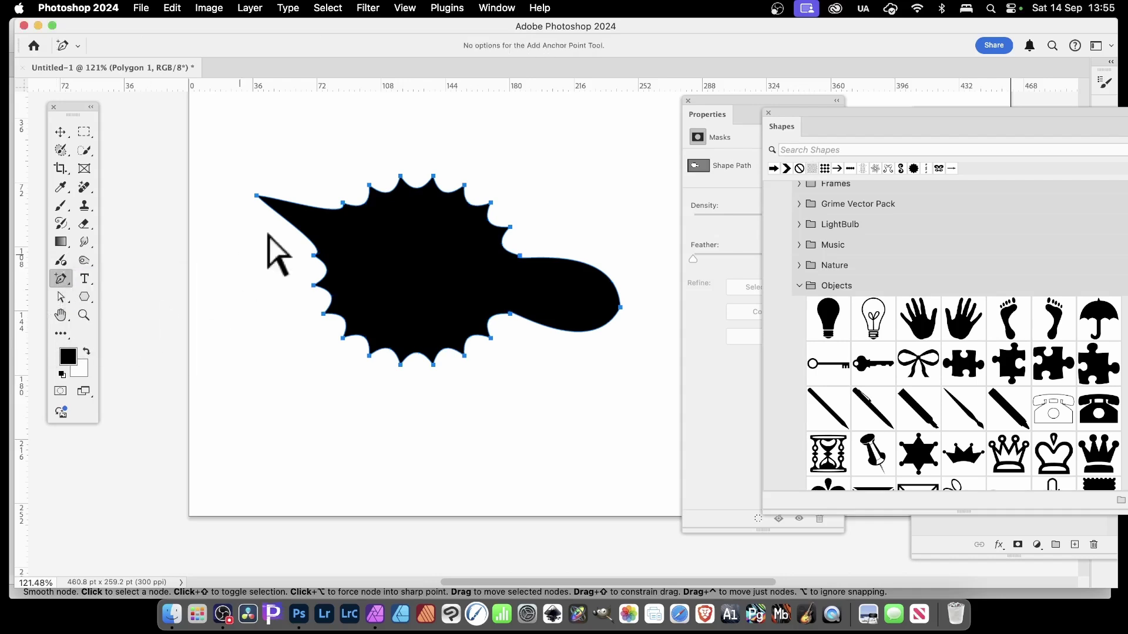
click(362, 204)
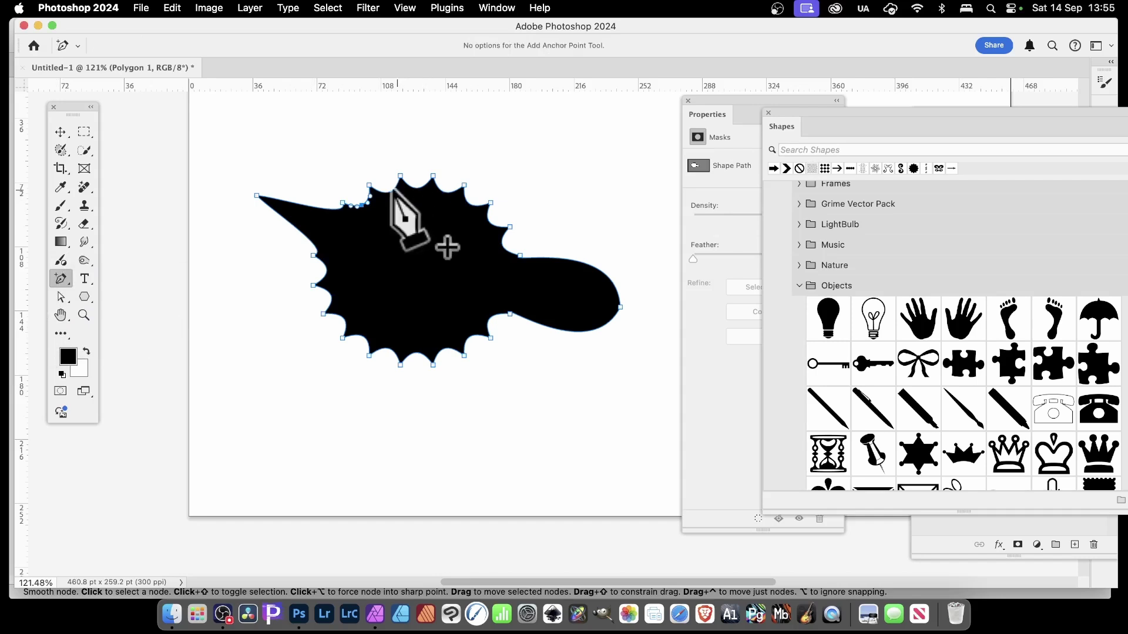
click(390, 191)
click(413, 188)
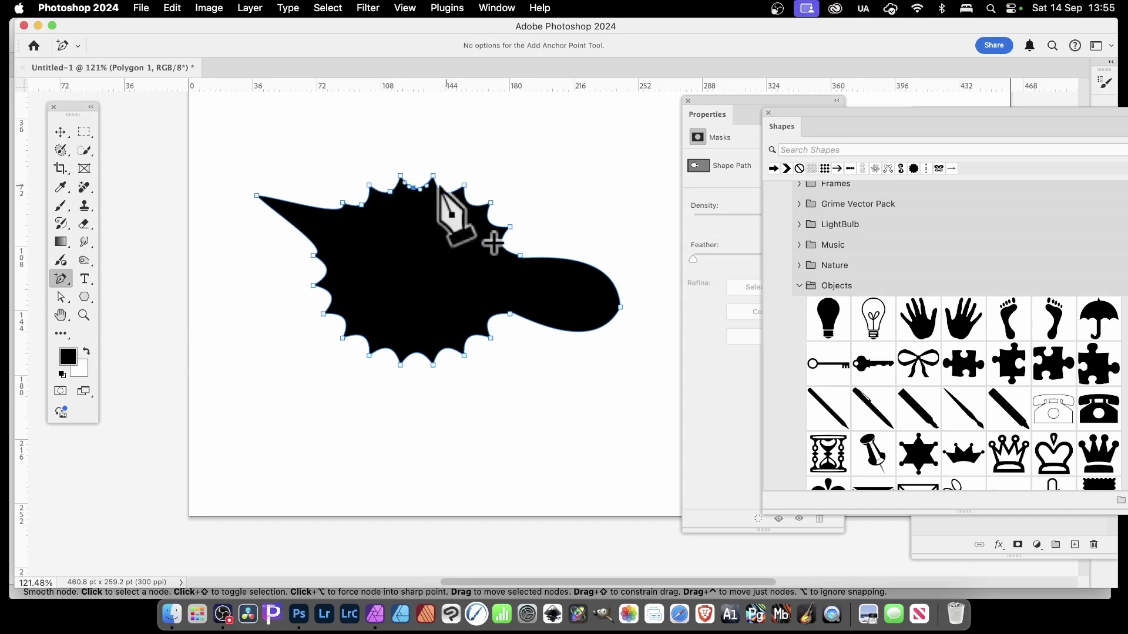
click(469, 204)
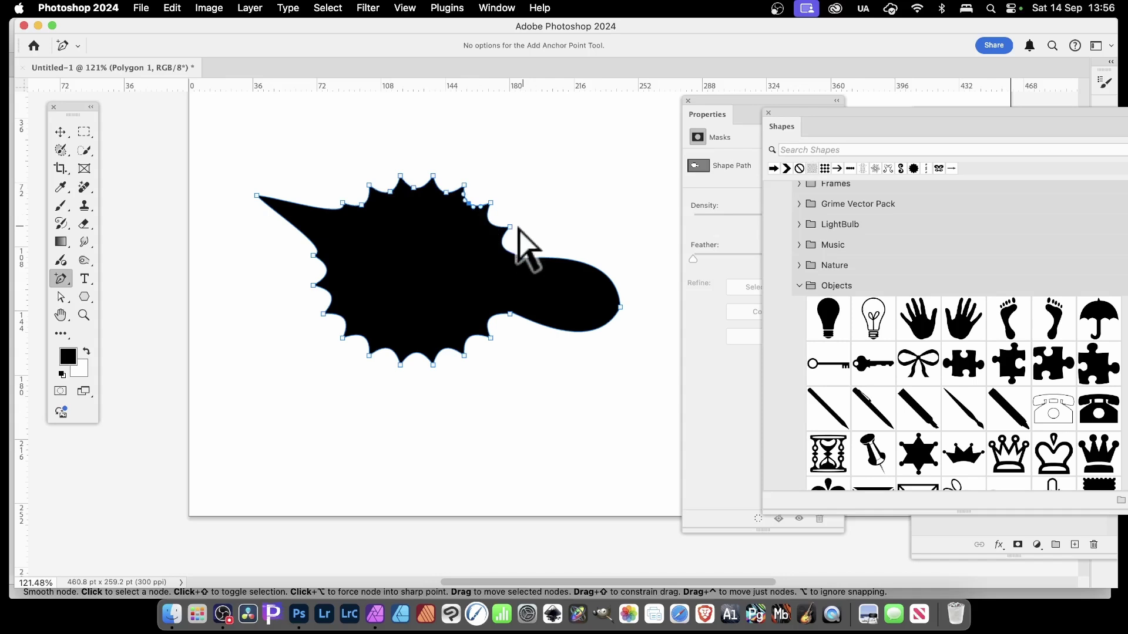
click(488, 221)
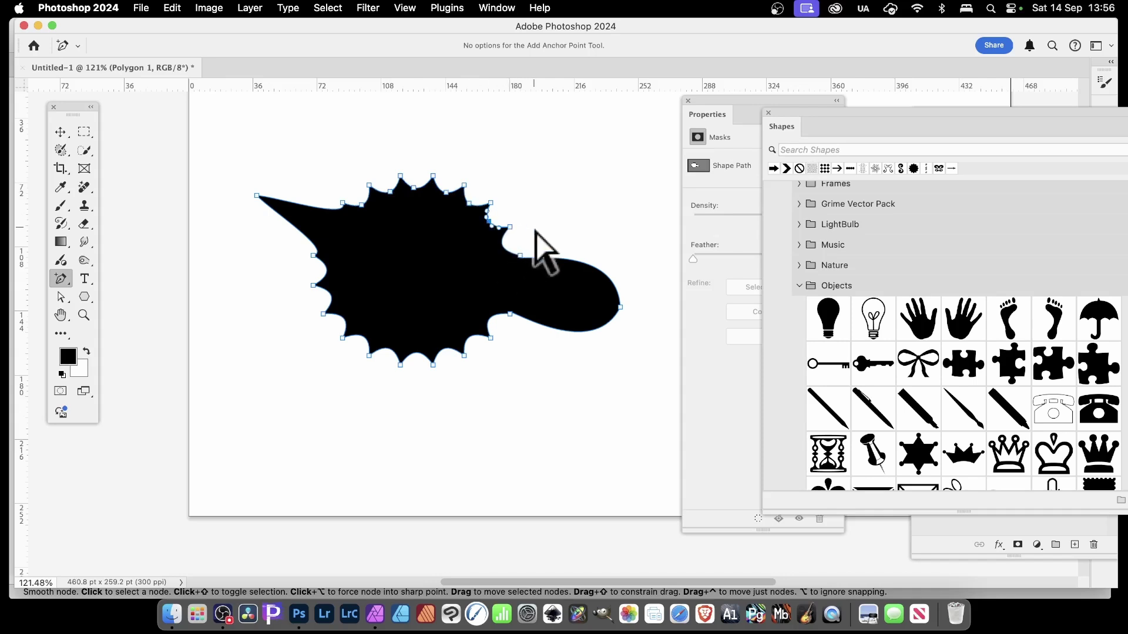
click(502, 239)
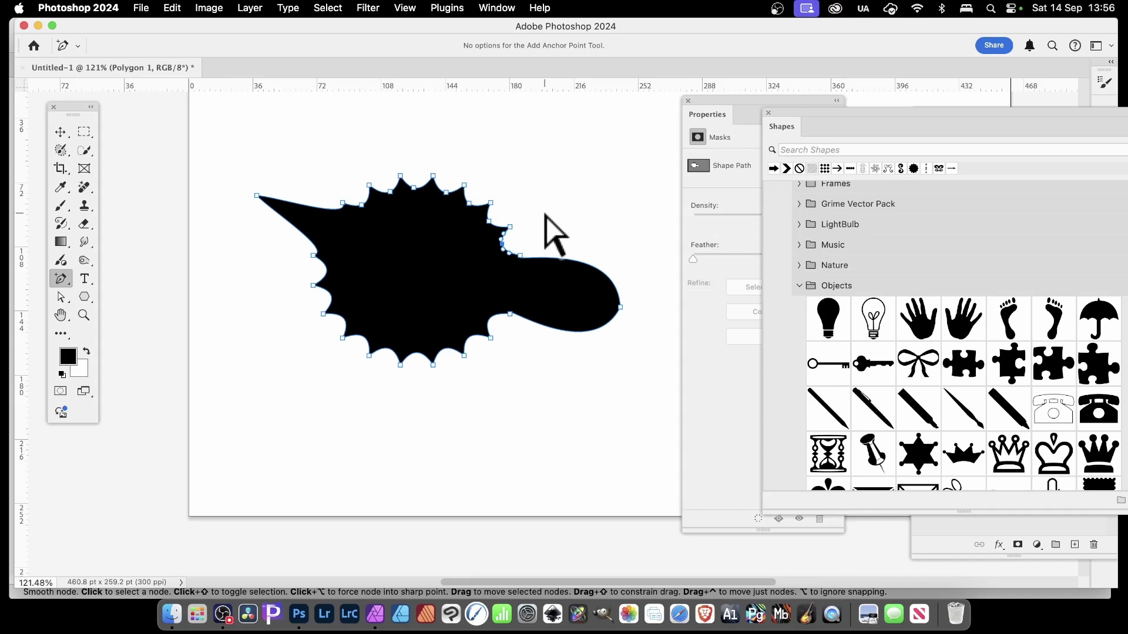
key(super+Tab)
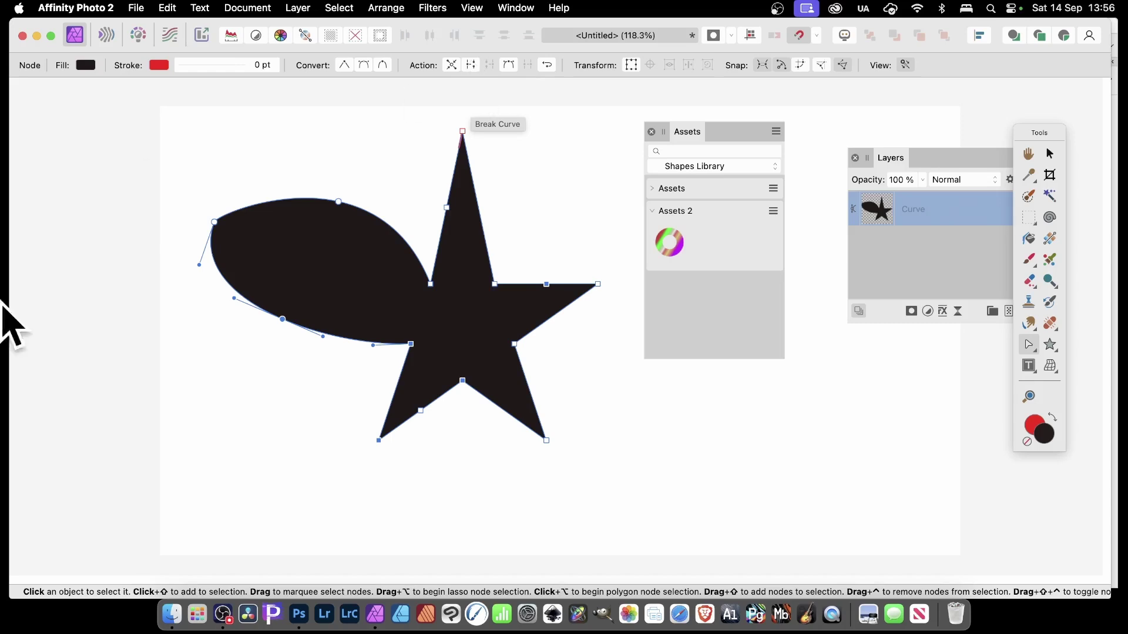
Select all nodes and Break Curve to split the shape into separate pieces
drag(136, 132, 619, 468)
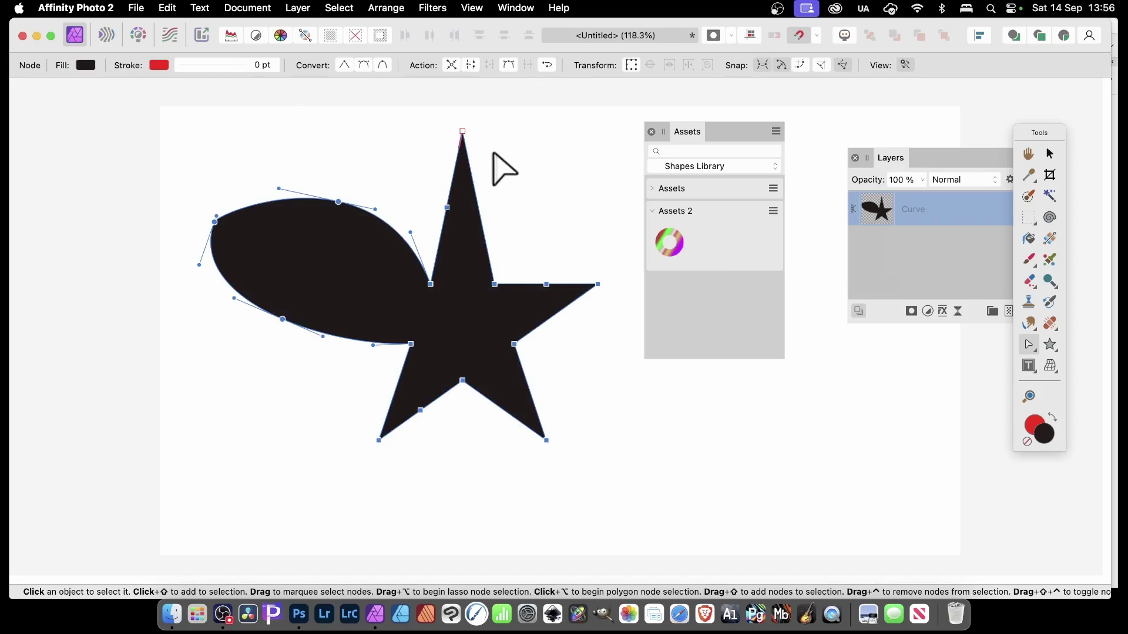
click(473, 68)
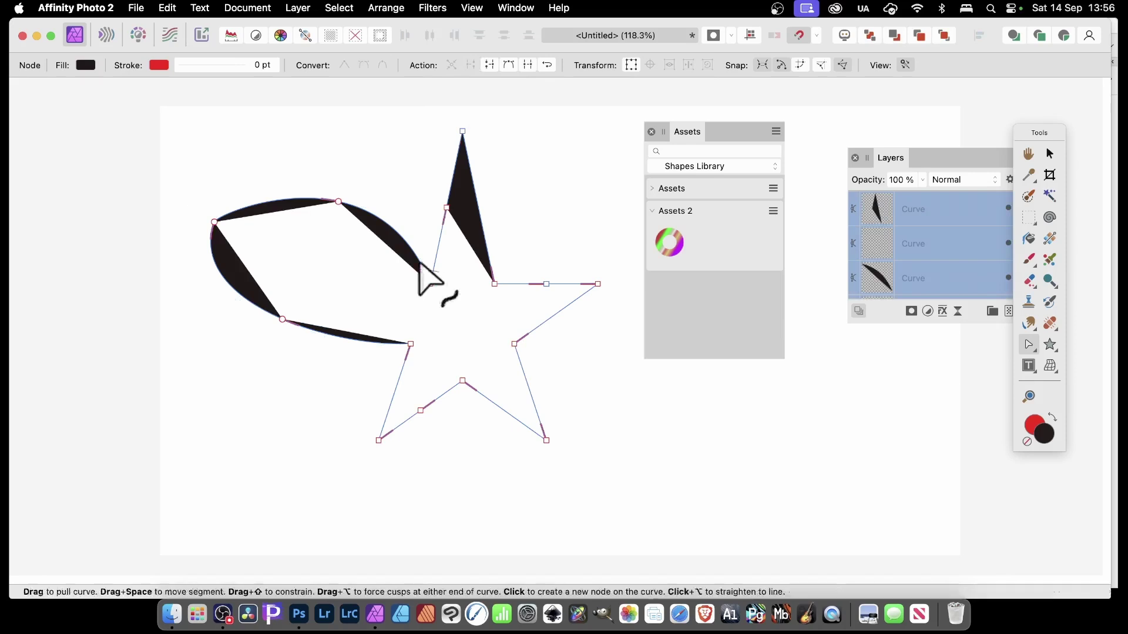
click(1050, 154)
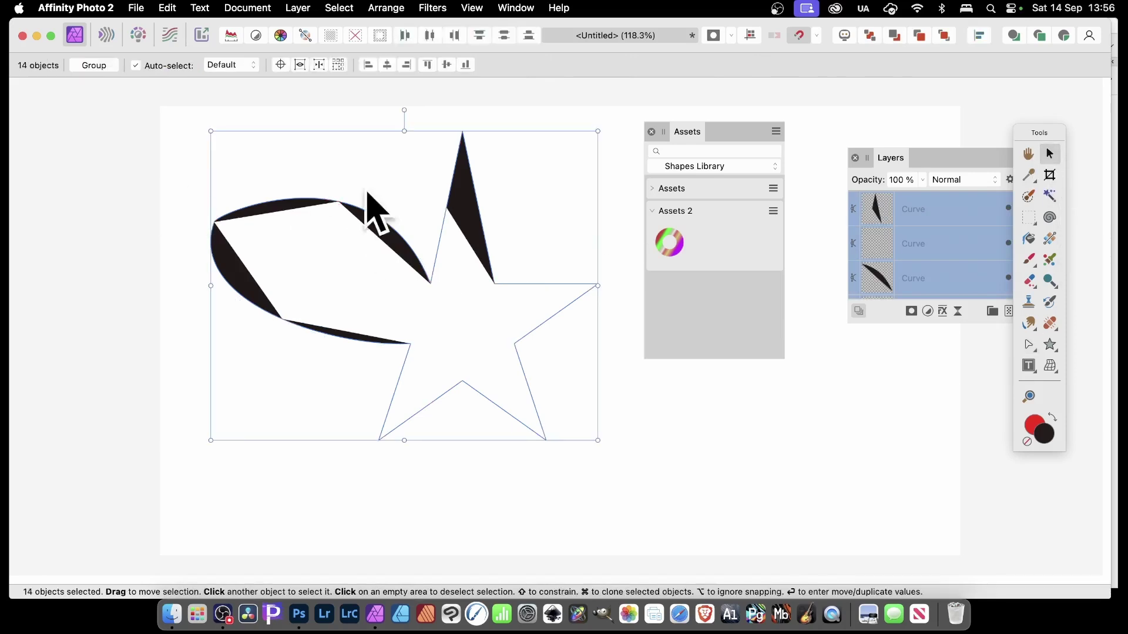
mouse_move(288, 218)
mouse_down()
mouse_move(292, 194)
mouse_move(278, 183)
mouse_move(272, 206)
mouse_up()
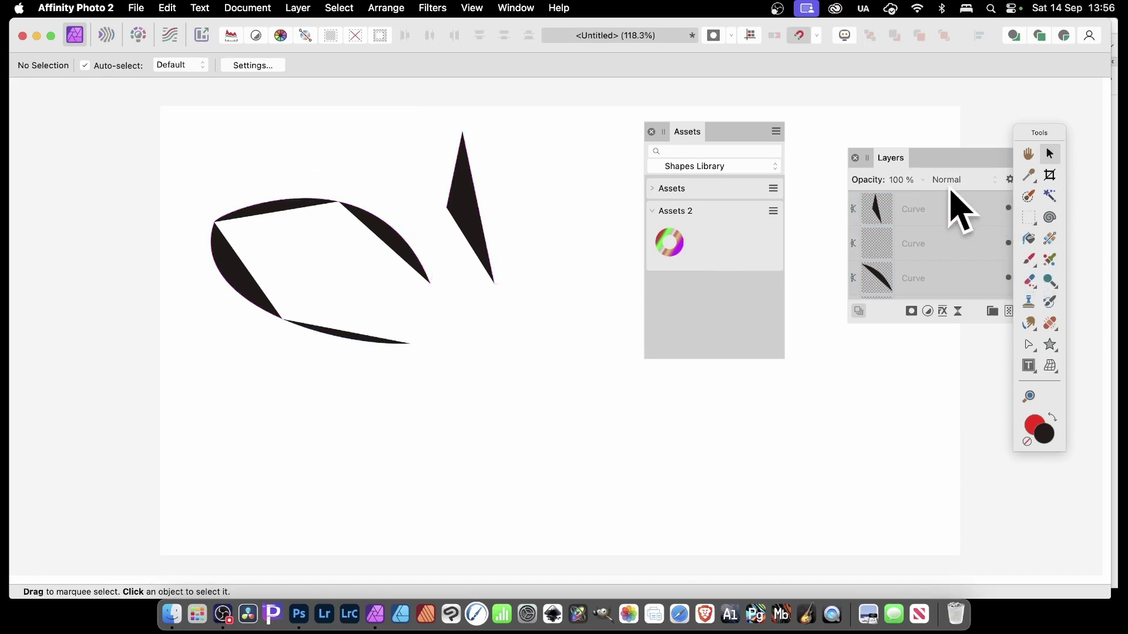
Select the third Curve layer and drag that crescent down-left inside the oval
click(938, 211)
click(918, 241)
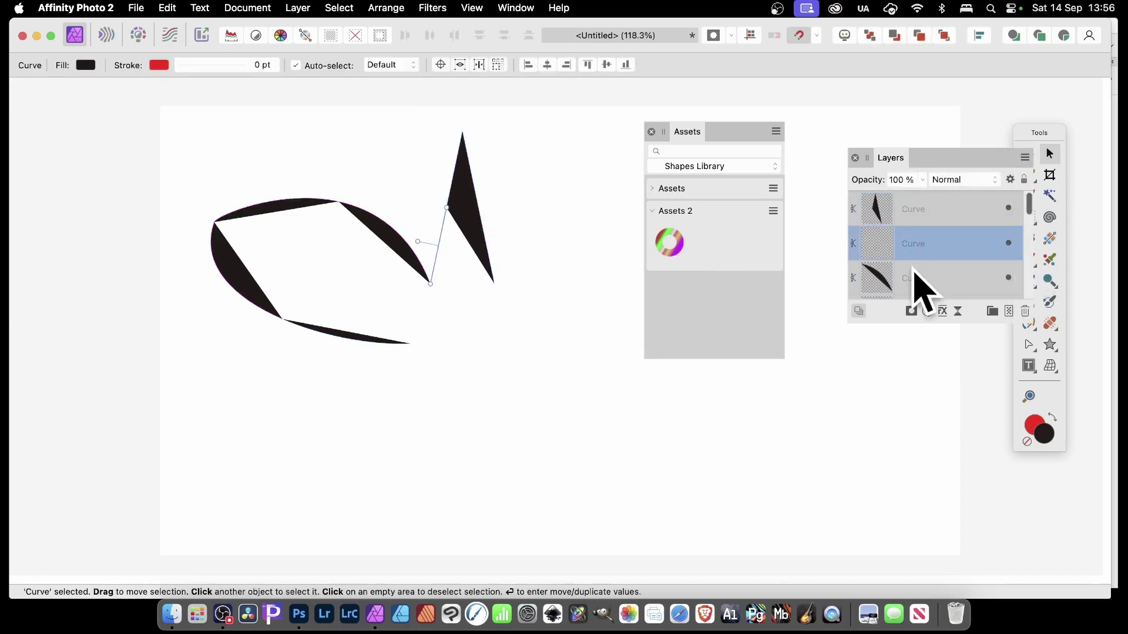
click(899, 276)
drag(400, 239, 361, 267)
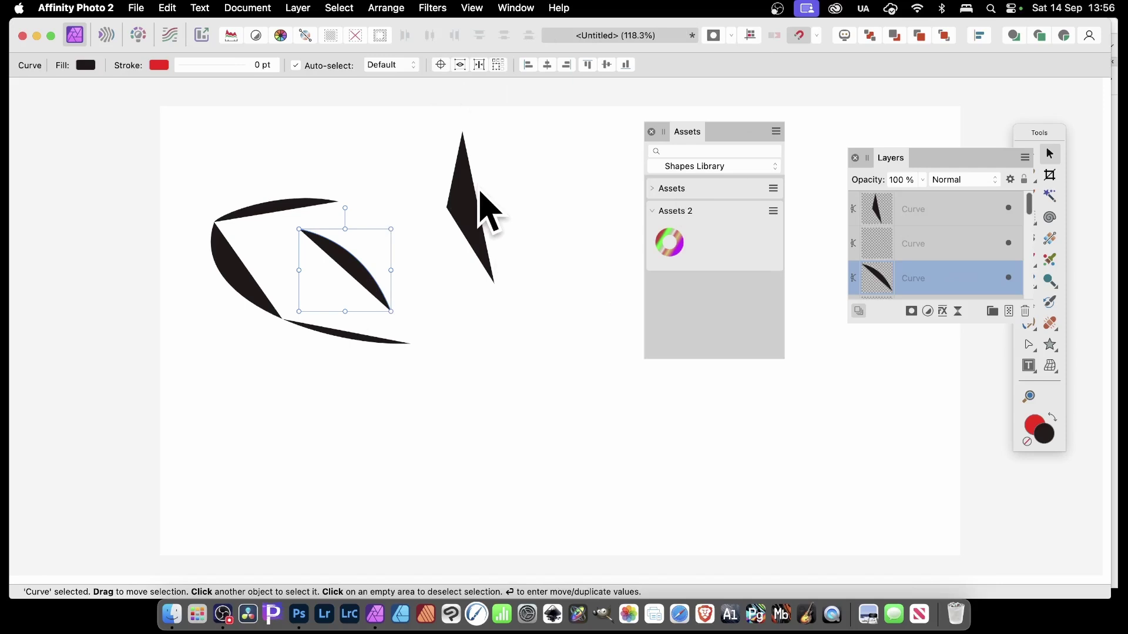
key(super+Tab)
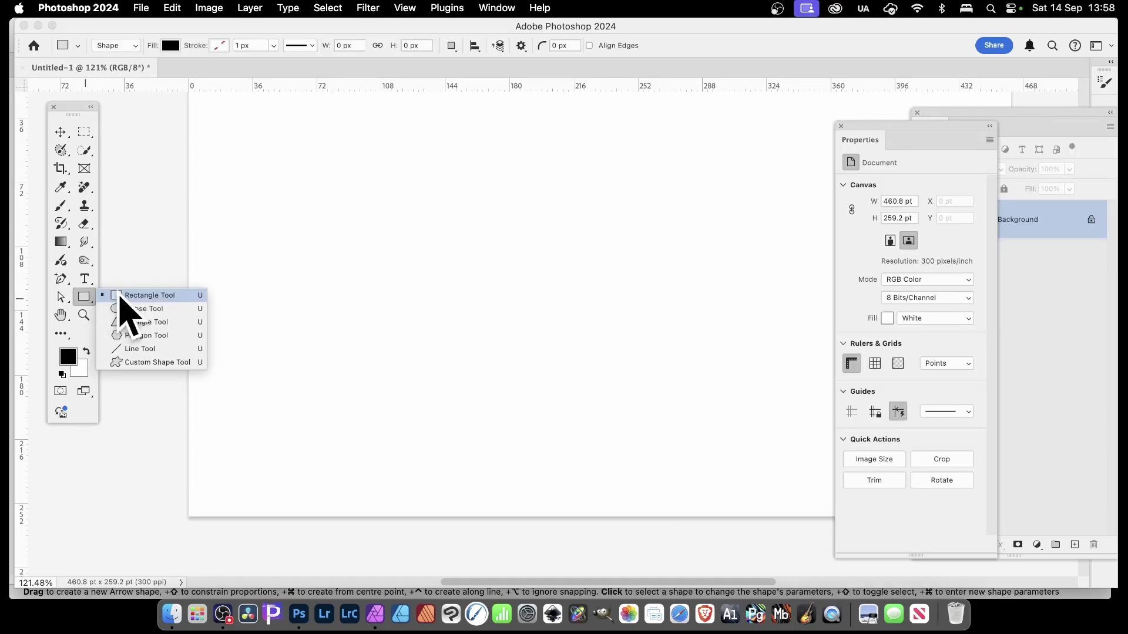
Draw a large black rectangle and a smaller red-filled rectangle near its top
click(122, 295)
drag(286, 145, 641, 409)
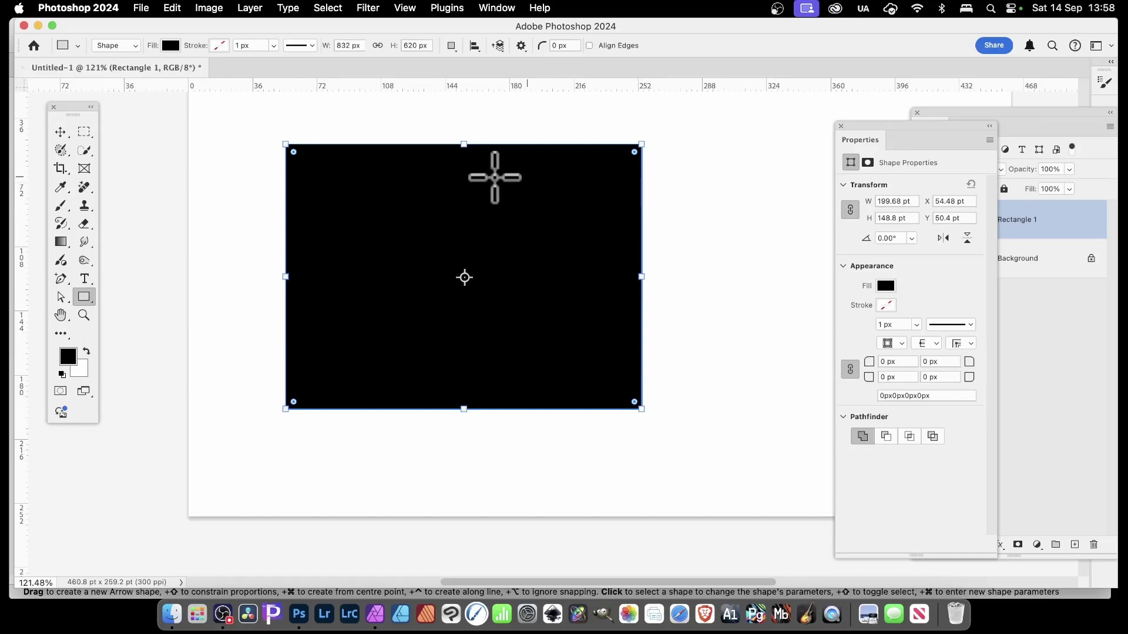
drag(342, 113, 465, 286)
click(171, 45)
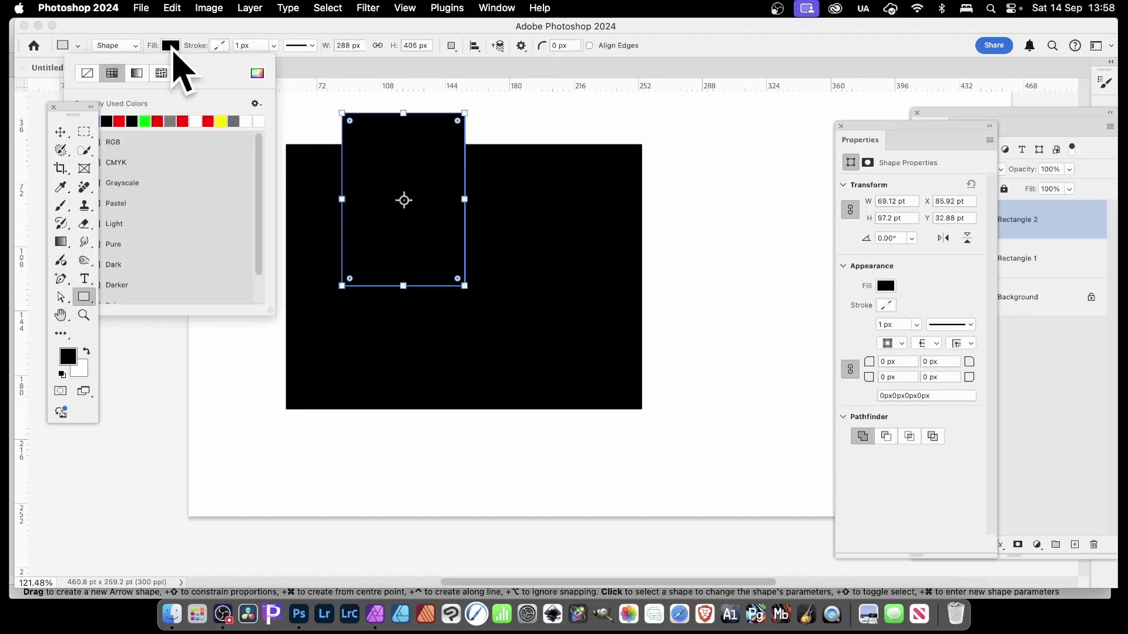
click(158, 121)
Reposition the red rectangle so it overlaps the black rectangle's top edge
click(60, 131)
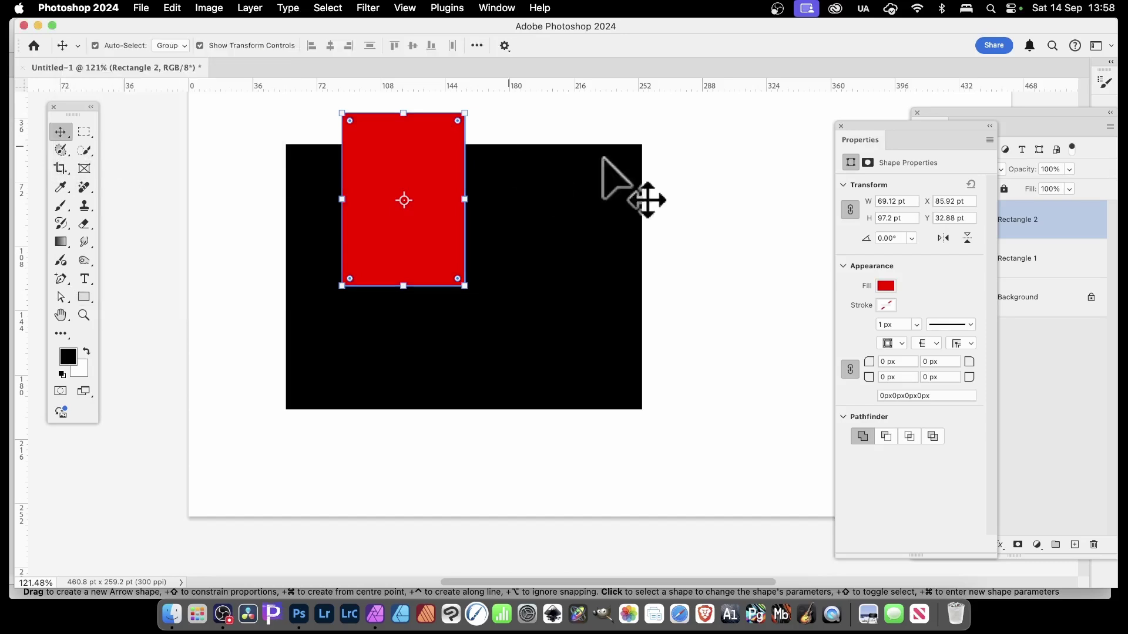
drag(453, 142, 427, 155)
shift+click(307, 196)
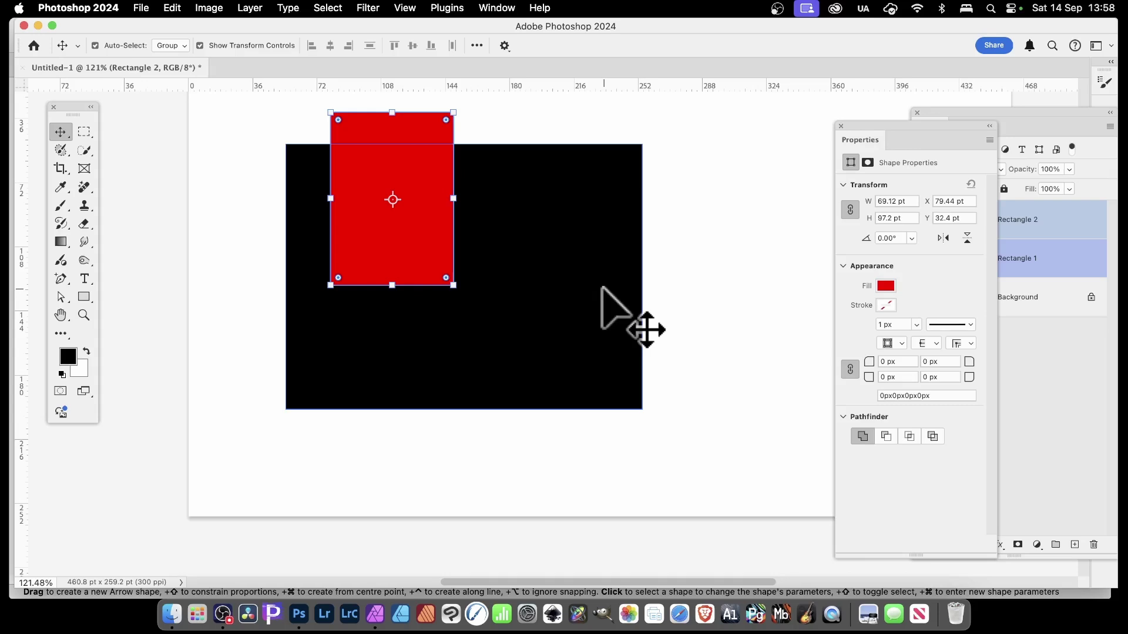
drag(433, 226, 552, 210)
shift+click(352, 265)
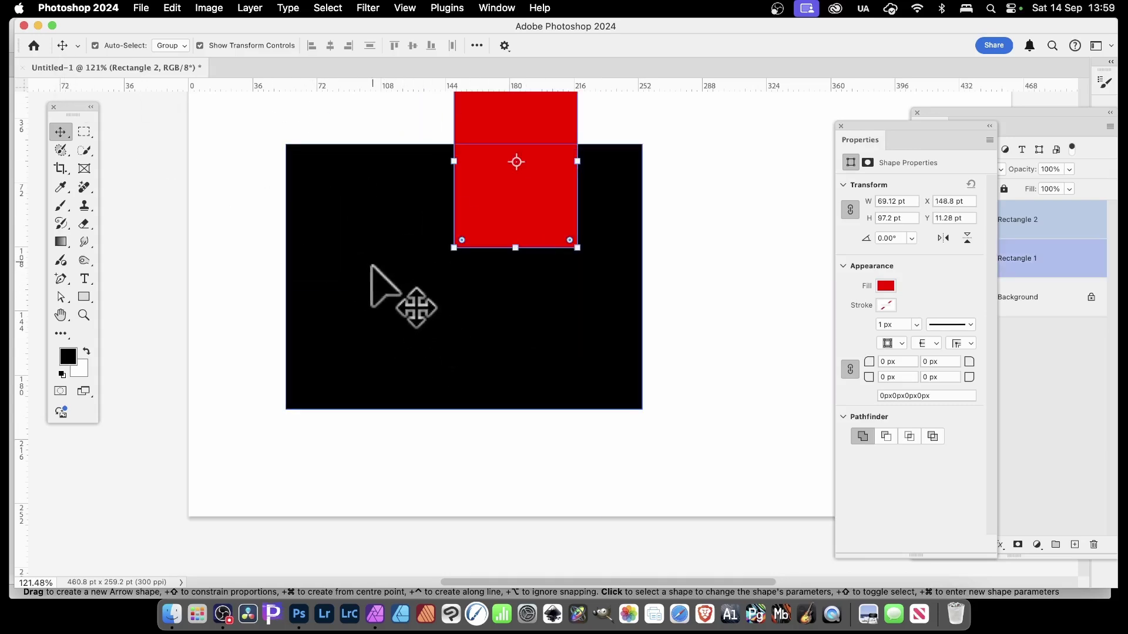
click(380, 214)
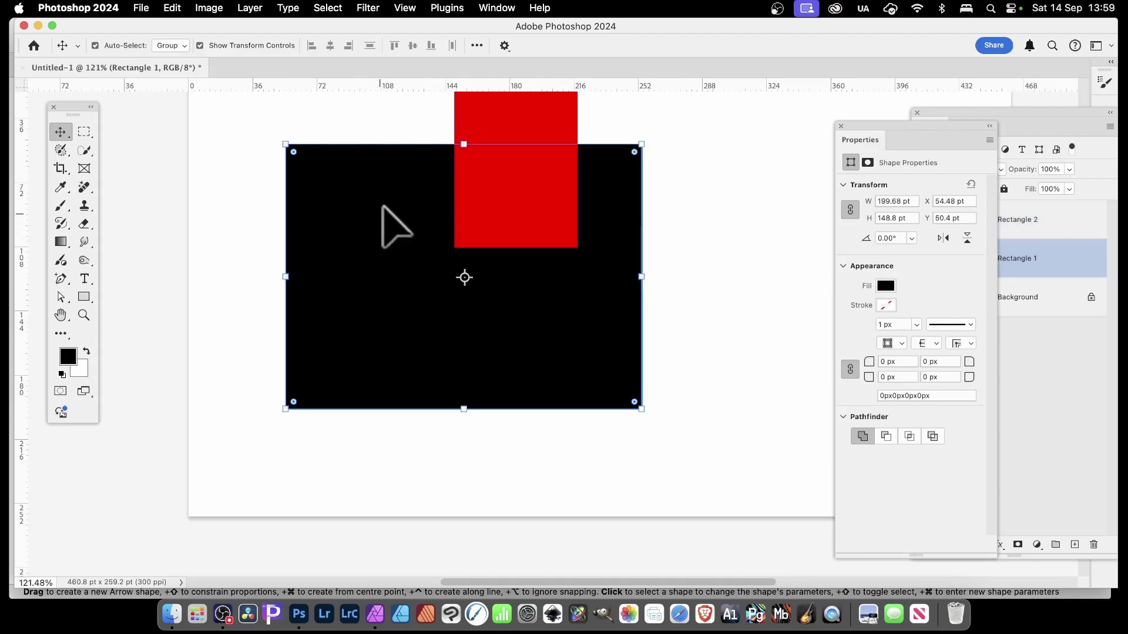
shift+click(486, 199)
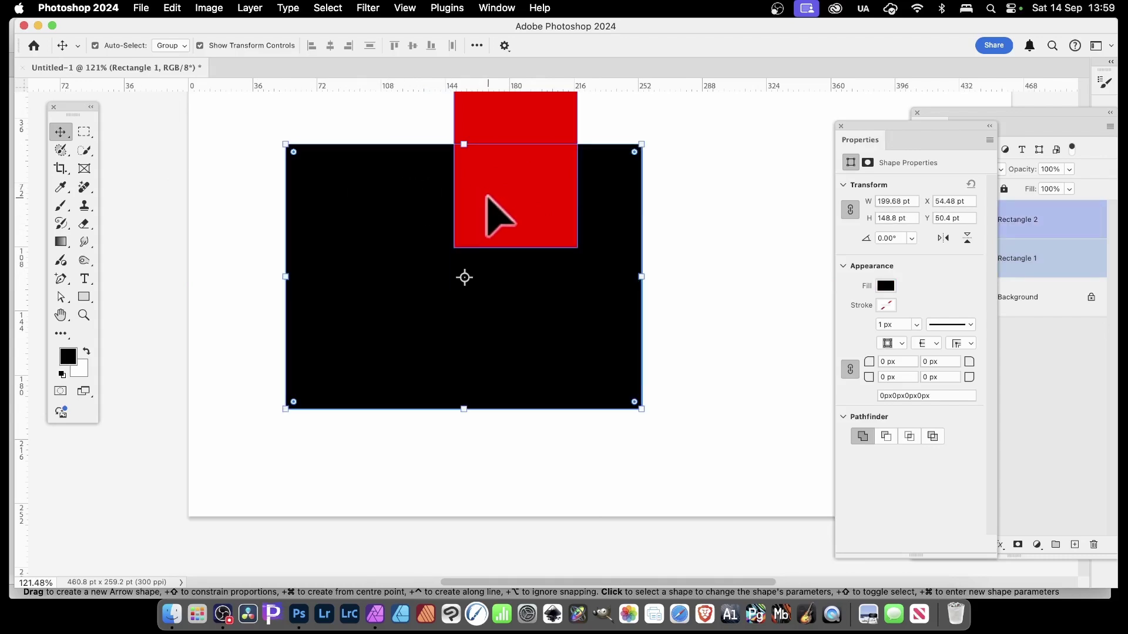
shift+click(462, 202)
key(super+Tab)
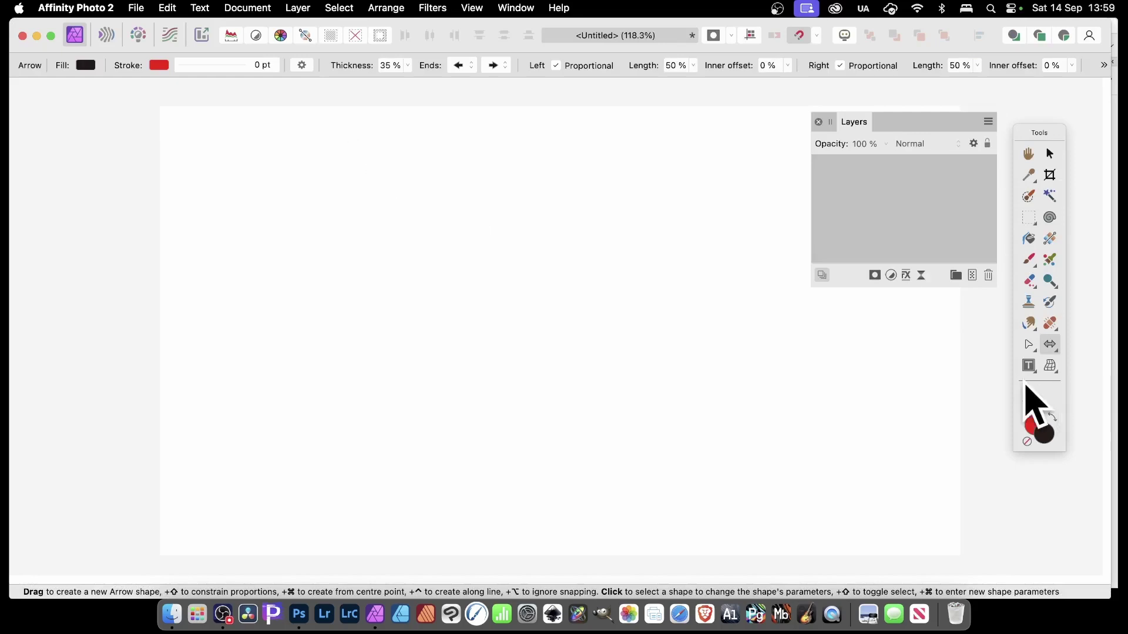
Draw a large black rectangle with the Rectangle Tool
click(1051, 347)
click(1040, 216)
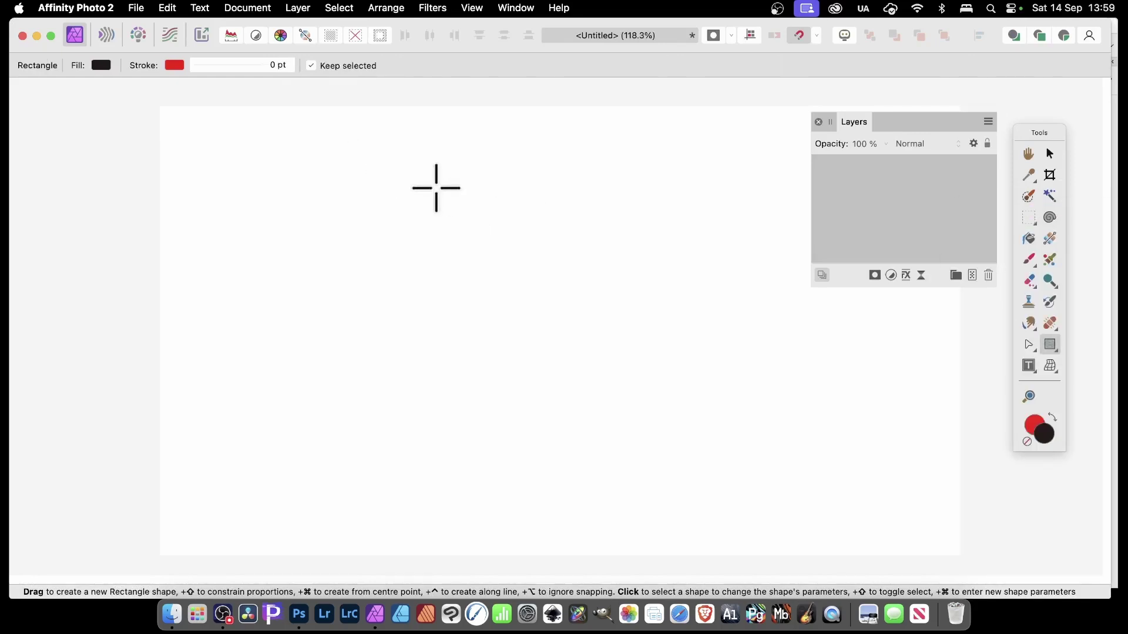
drag(333, 179, 681, 441)
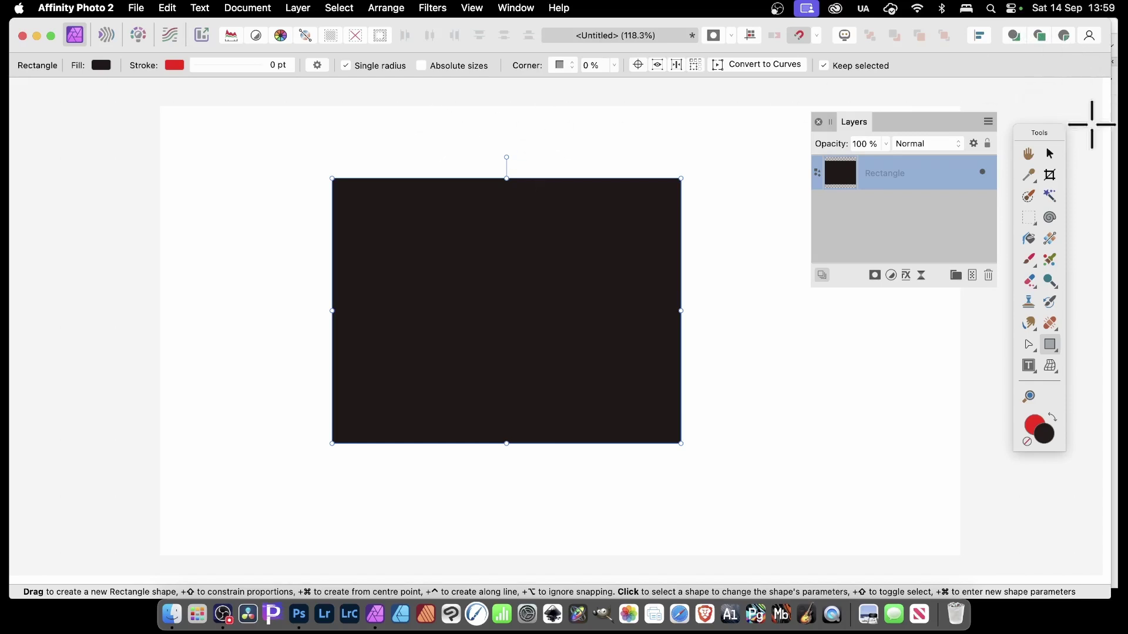
With Insert inside enabled, draw a tall red rectangle inside the black one
click(1067, 37)
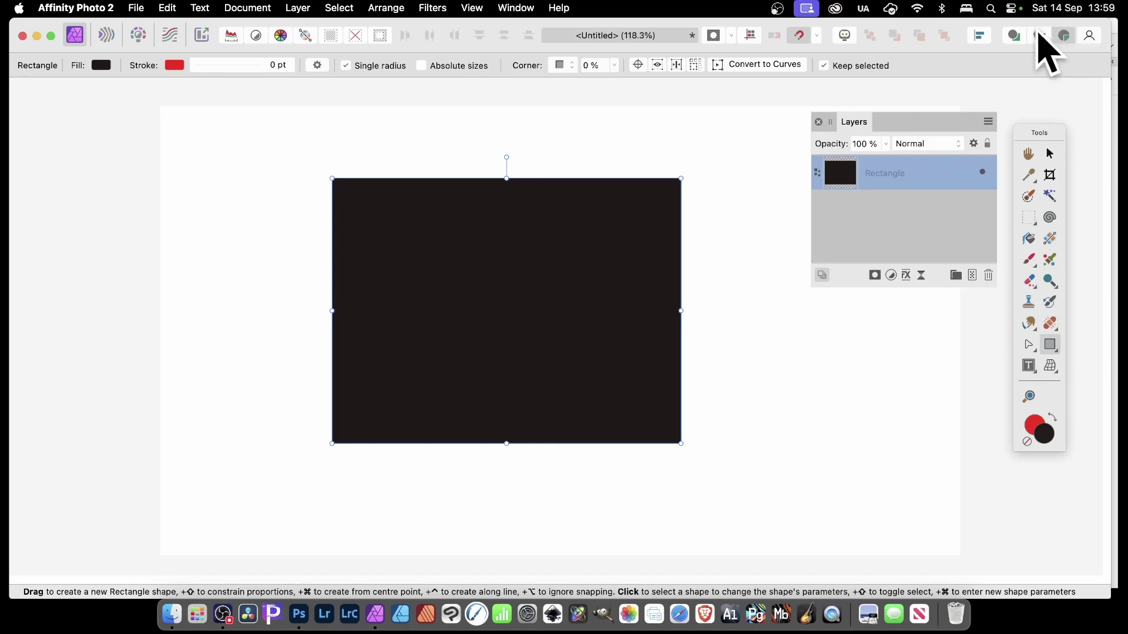
drag(409, 132, 515, 406)
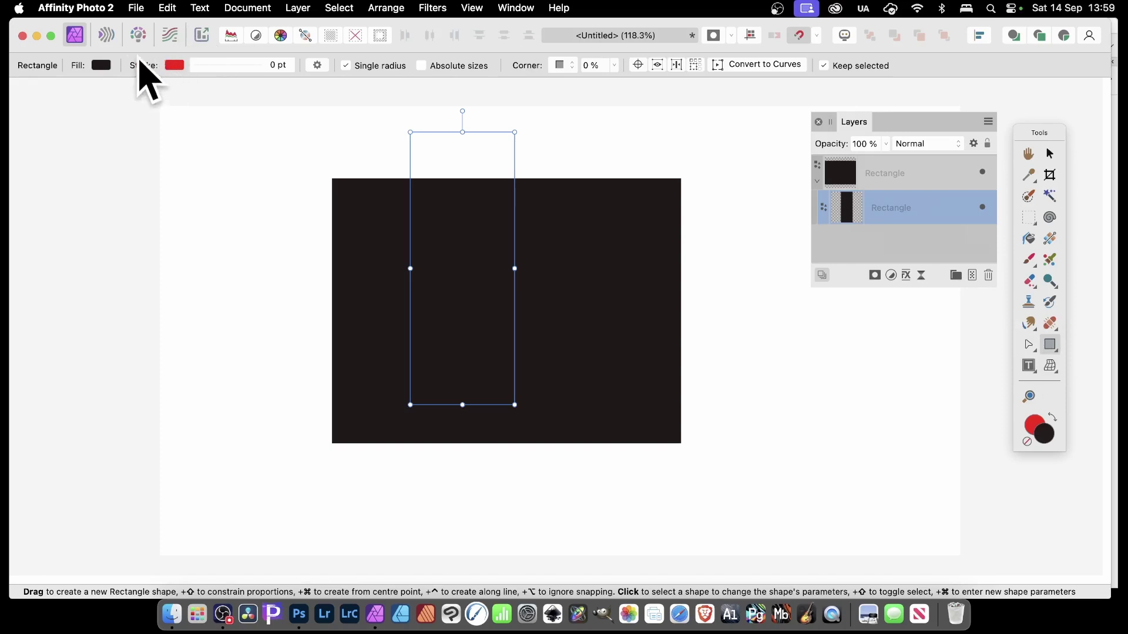
click(103, 64)
drag(197, 168, 221, 177)
Nudge the red rectangle up-left, then move and resize the black rectangle into a near square
click(1050, 153)
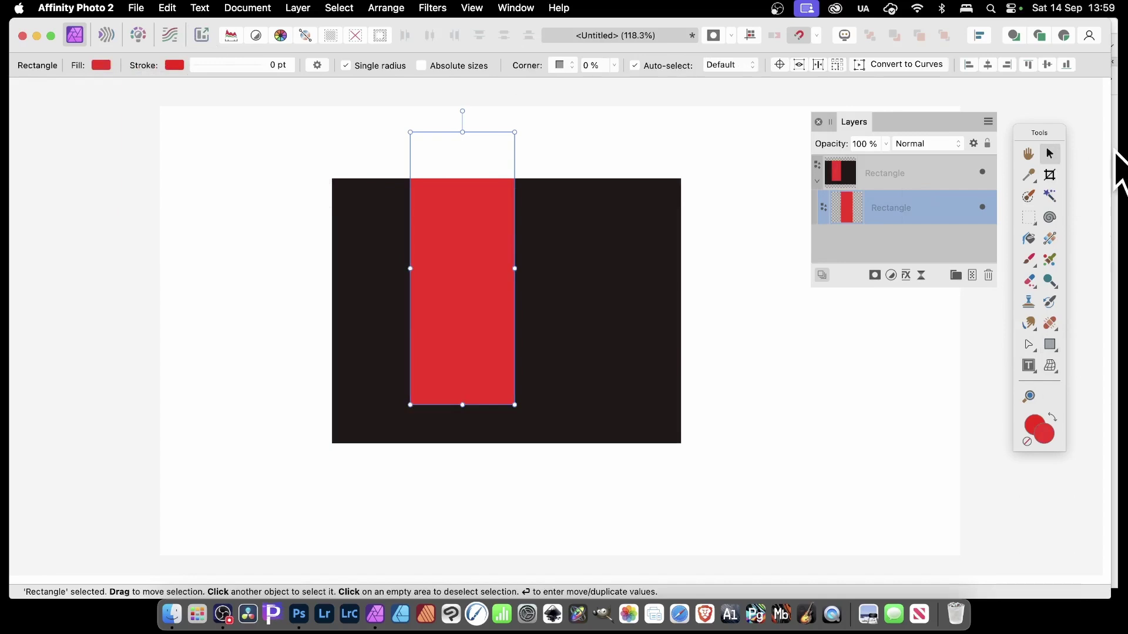
drag(453, 238, 425, 198)
click(595, 267)
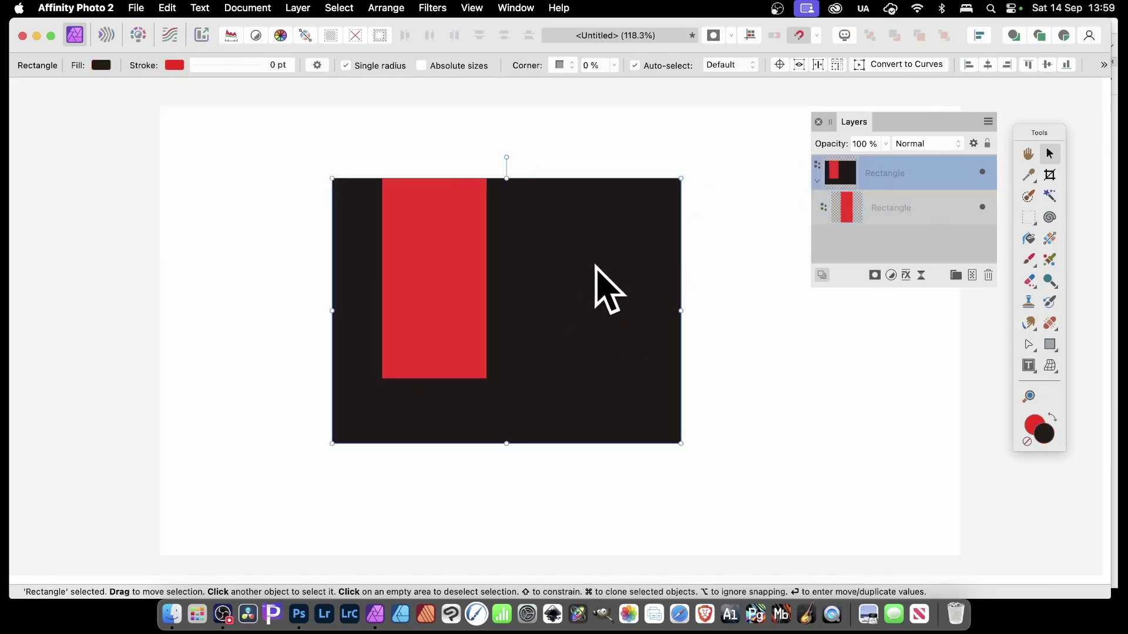
drag(595, 265, 558, 276)
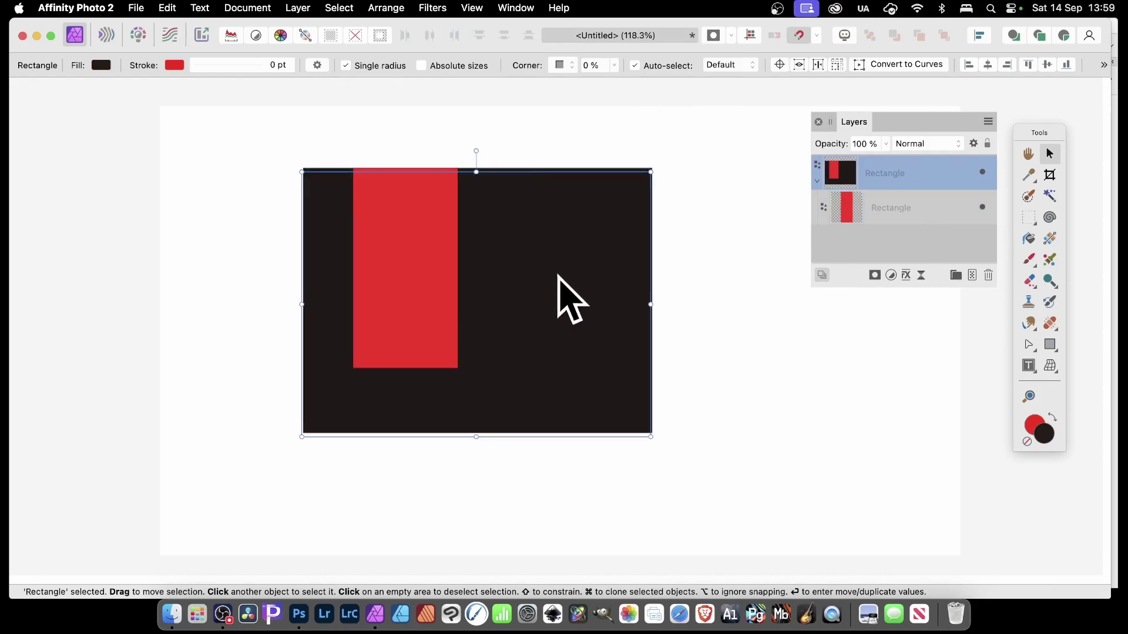
drag(651, 437, 648, 502)
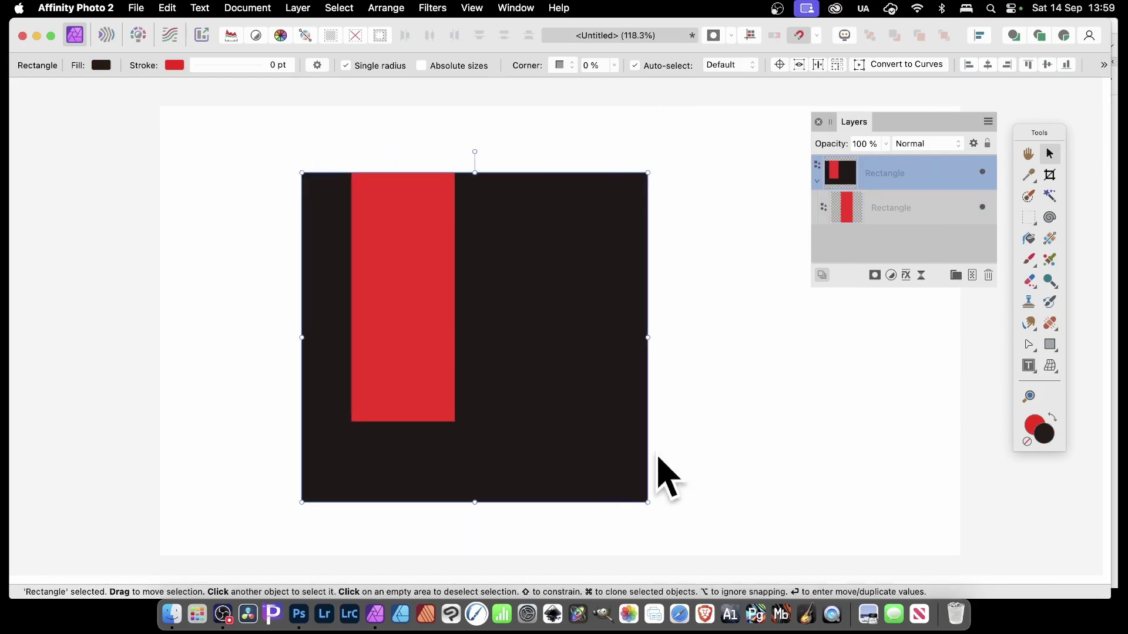
Place the red rectangle at the square's left edge and clone three copies across and below
click(903, 206)
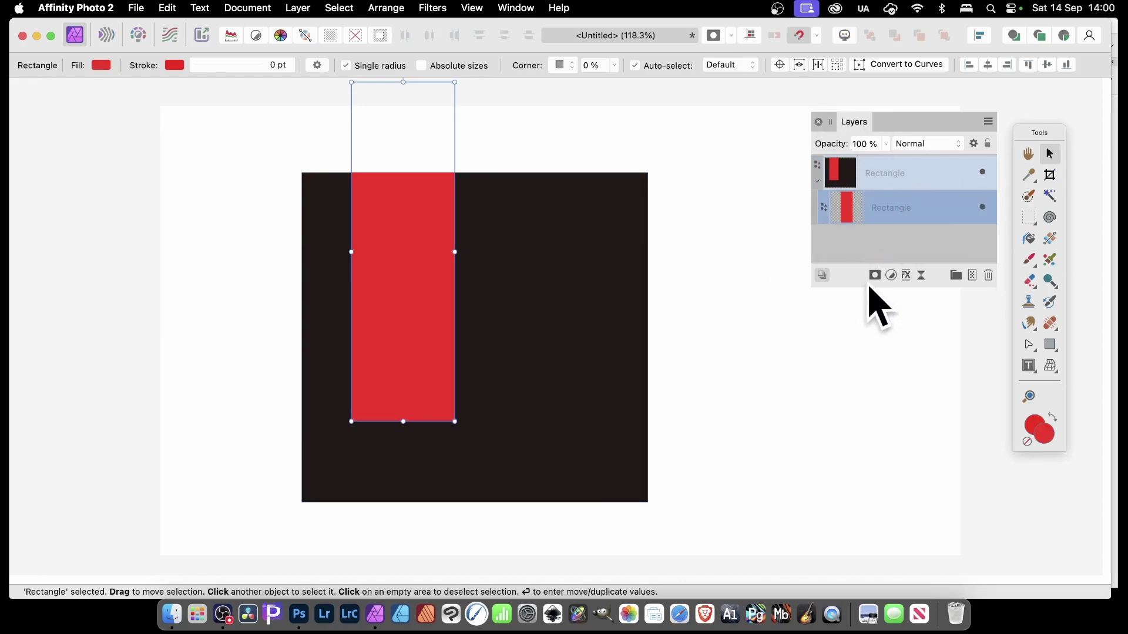
drag(869, 288, 859, 473)
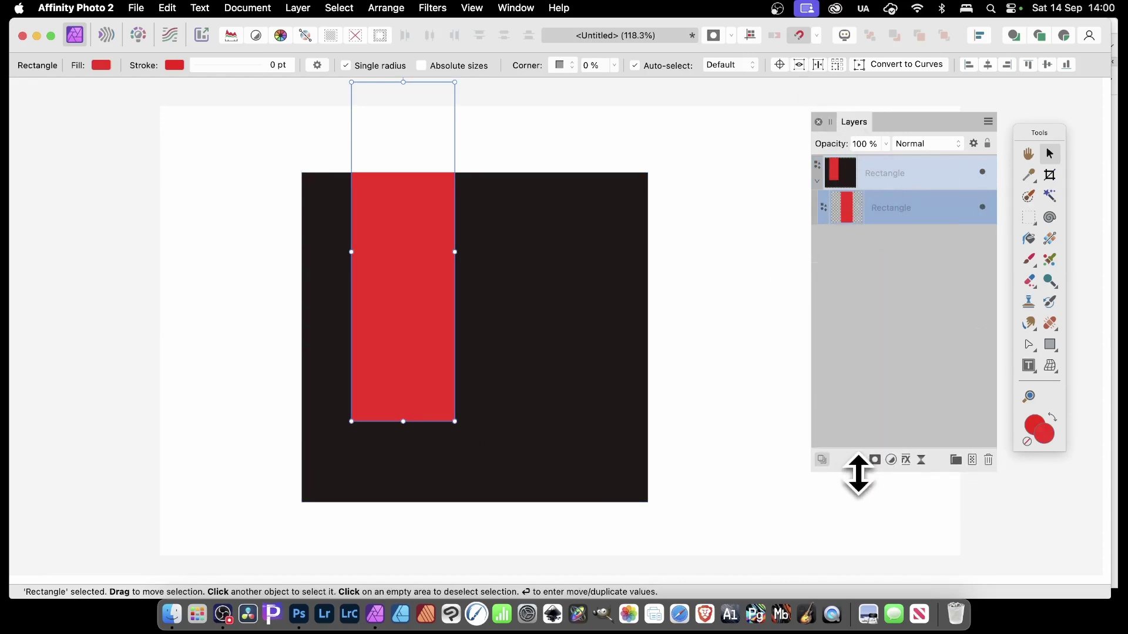
drag(383, 270, 244, 225)
drag(278, 308, 387, 288)
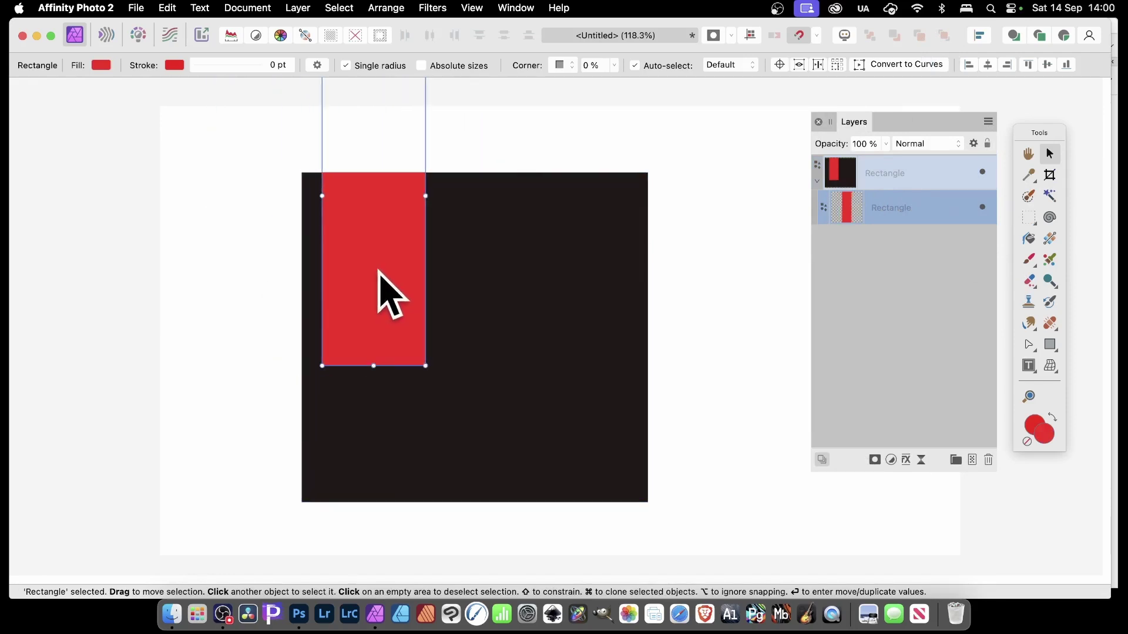
drag(386, 247, 504, 213)
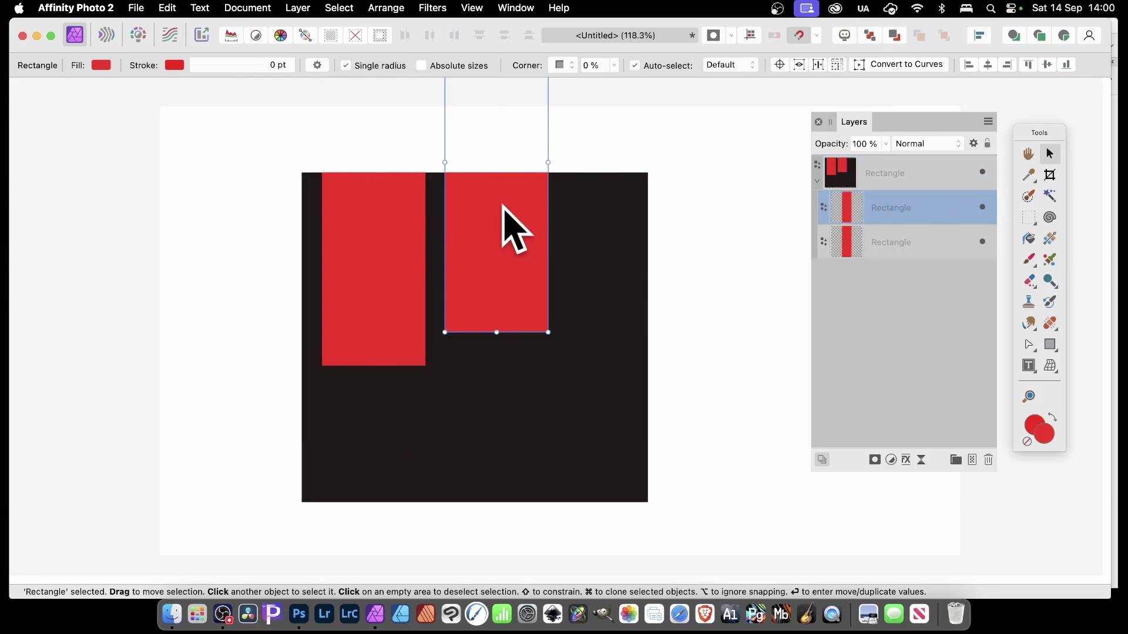
mouse_move(482, 228)
mouse_down()
mouse_move(517, 266)
mouse_move(602, 312)
mouse_up()
mouse_move(615, 218)
mouse_down()
mouse_move(538, 384)
mouse_move(478, 478)
mouse_move(493, 477)
mouse_up()
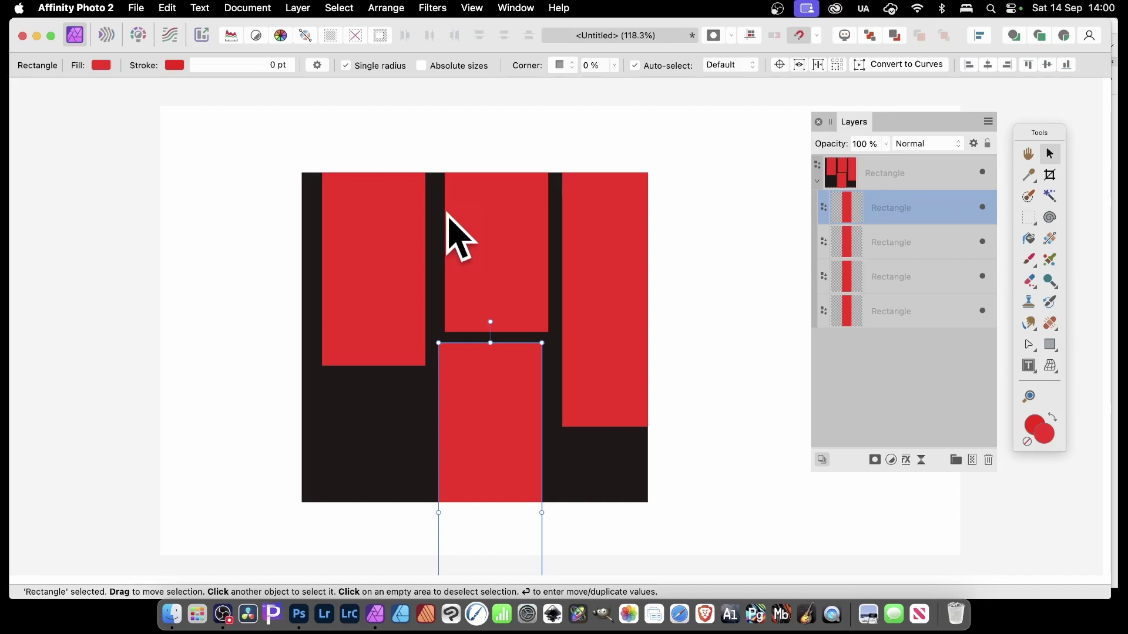
Shrink the black-and-red group, move it upper left, then enlarge and rotate it about 40°
click(351, 402)
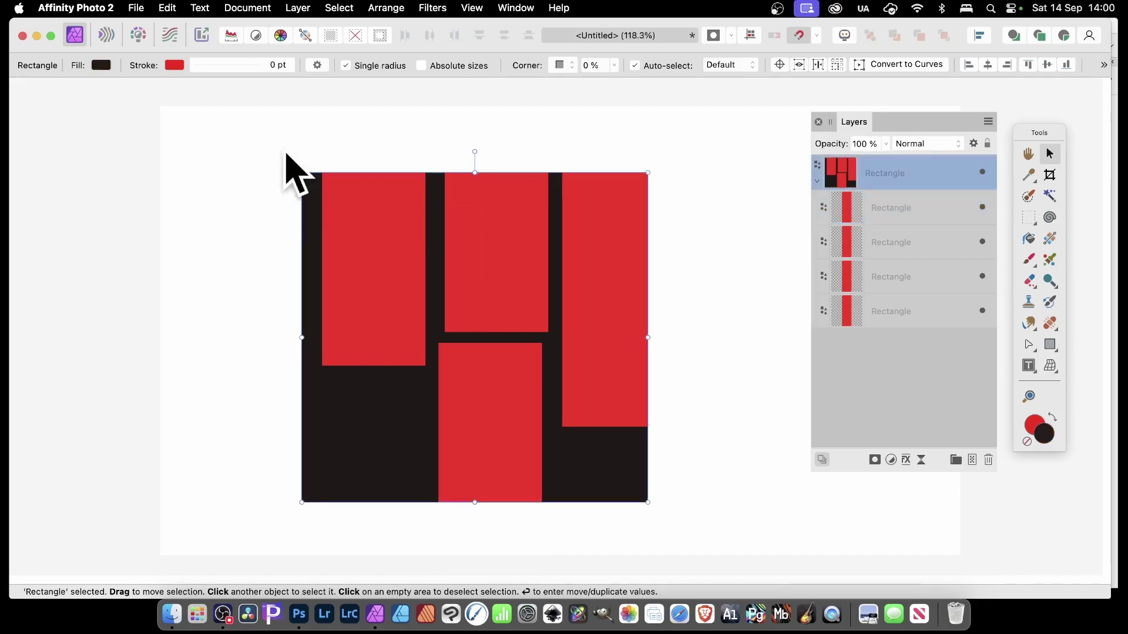
drag(301, 173, 478, 363)
drag(622, 479, 534, 420)
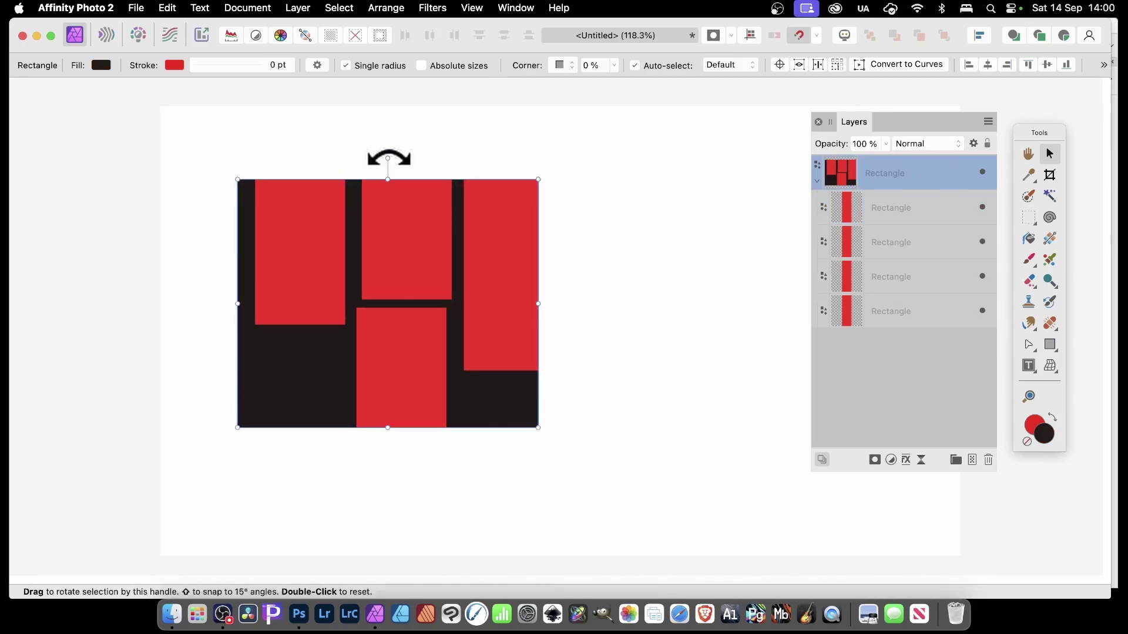
drag(386, 158, 478, 189)
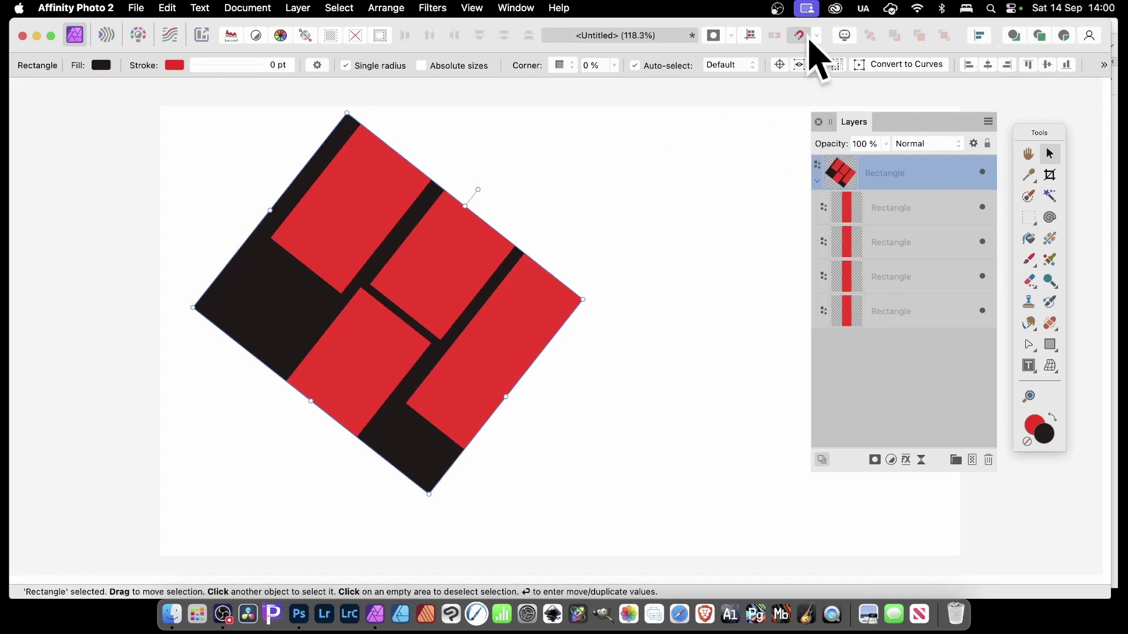
click(173, 8)
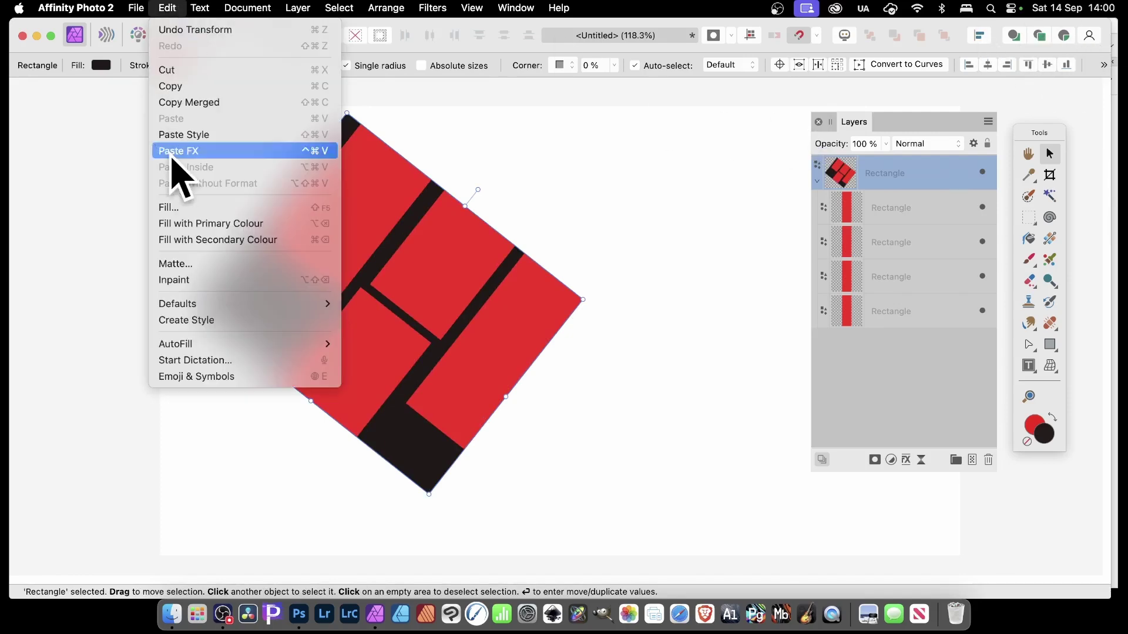
click(595, 225)
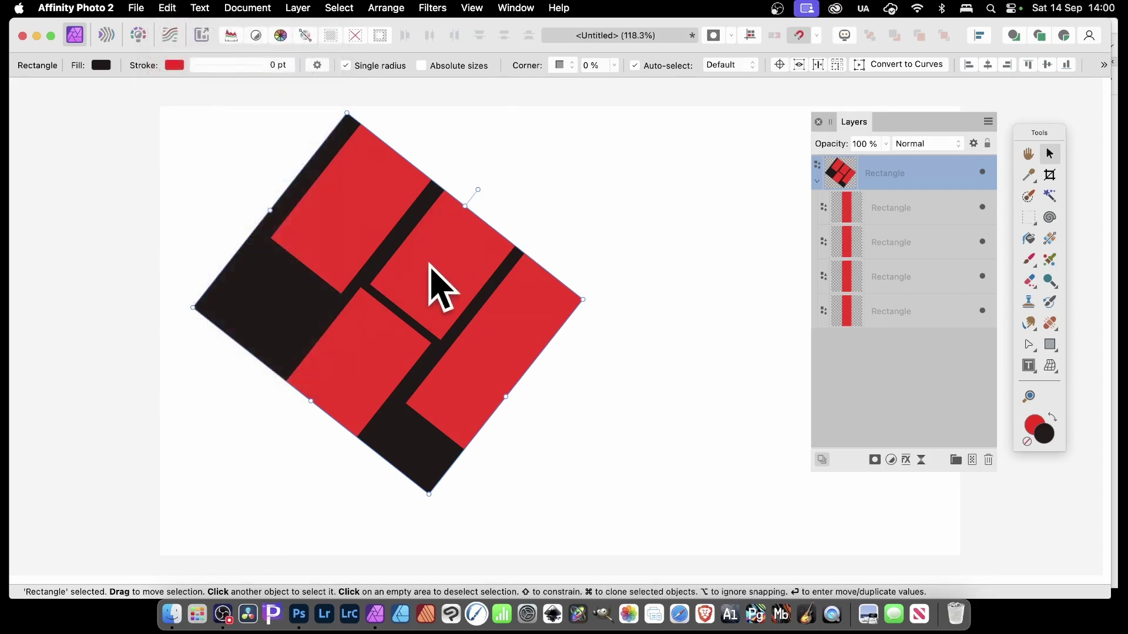
Delete Affinity's group and both Photoshop rectangles, then draw a red rectangle about 200.88 × 142.56 pt
key(Delete)
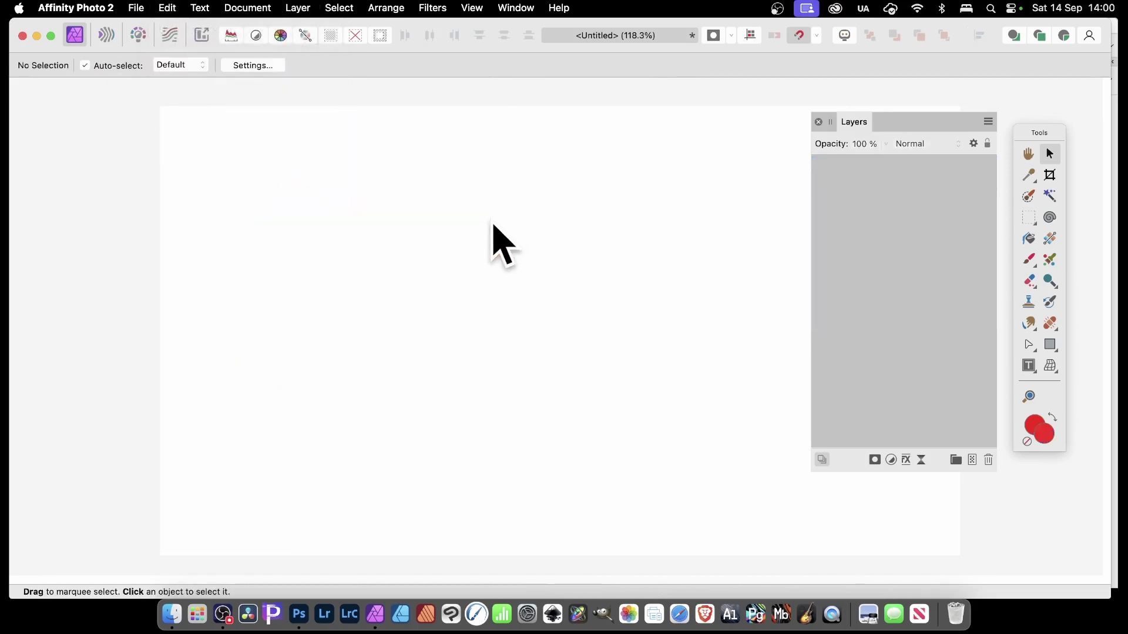
key(super+Tab)
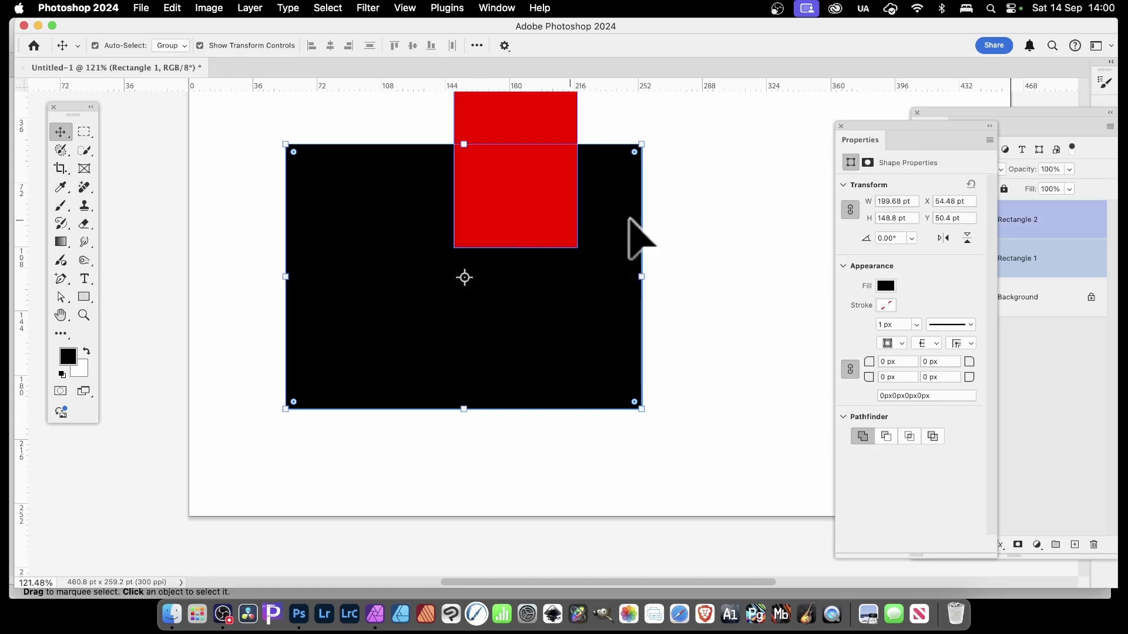
key(Delete)
click(512, 189)
key(Delete)
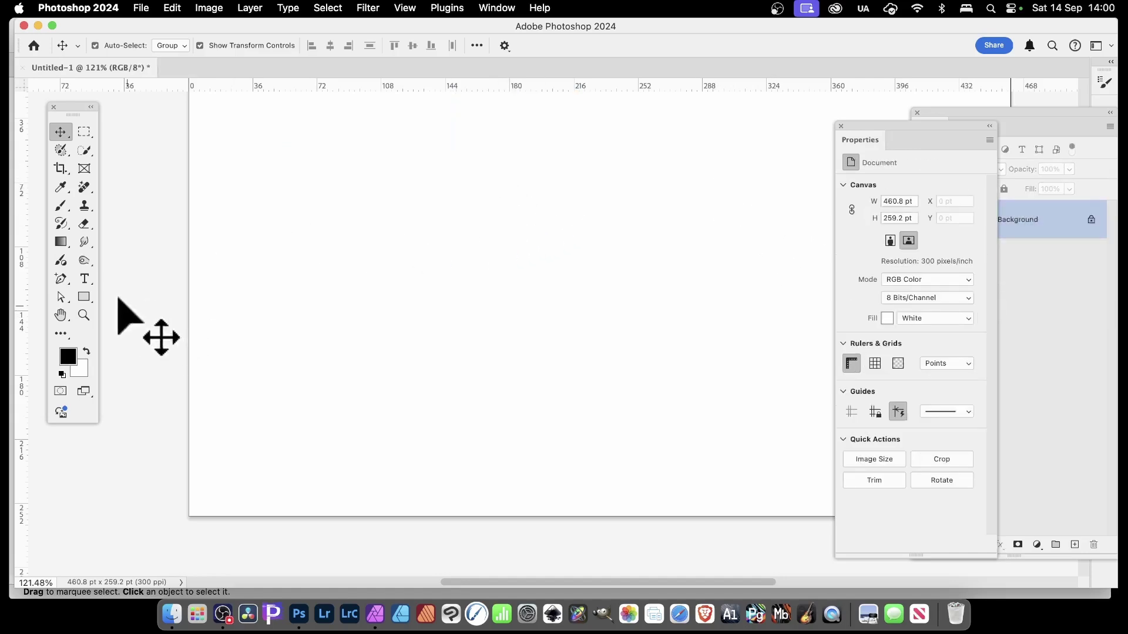
drag(84, 296, 180, 299)
mouse_move(308, 145)
mouse_down()
mouse_move(474, 298)
mouse_move(667, 411)
mouse_move(666, 400)
mouse_up()
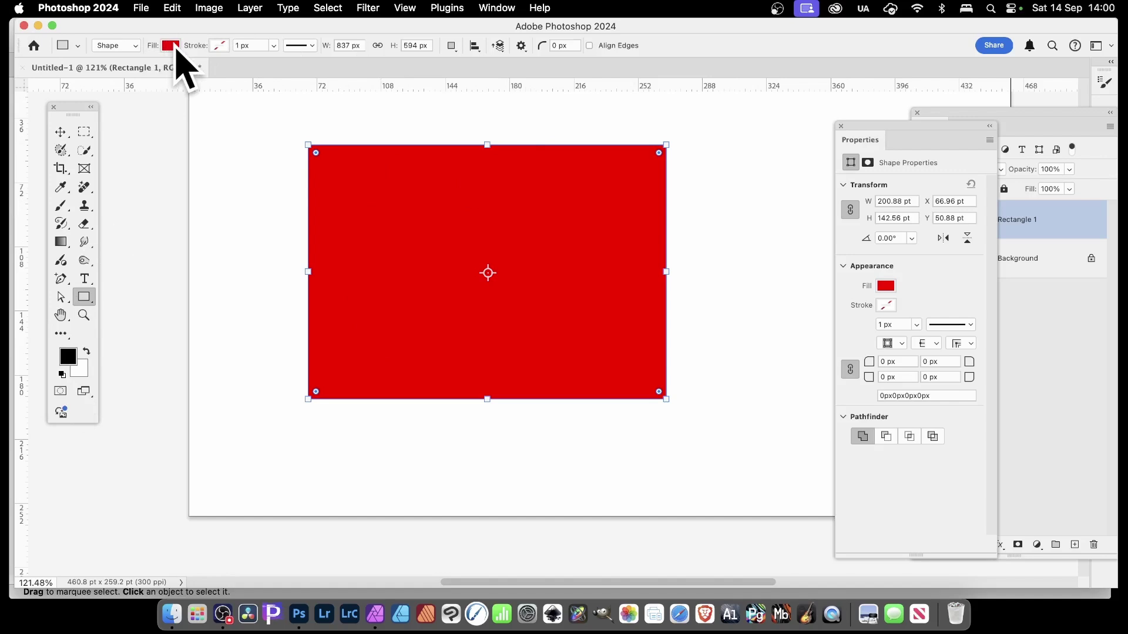
Fill the rectangle green, darken it in the Color Picker, then switch to a gradient fill
click(171, 45)
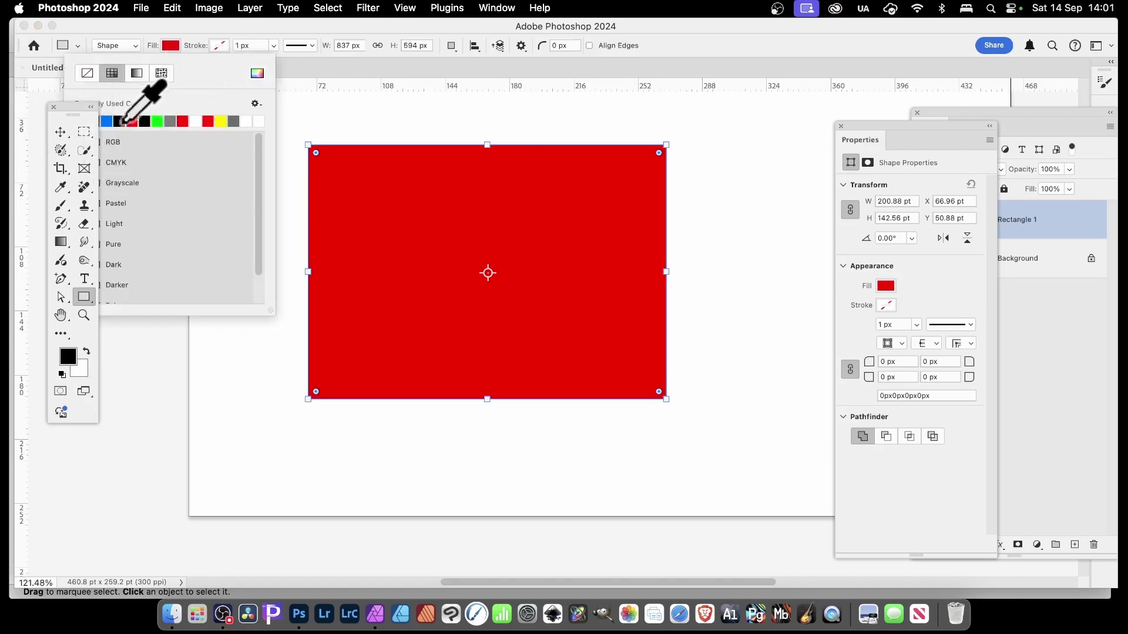
click(158, 121)
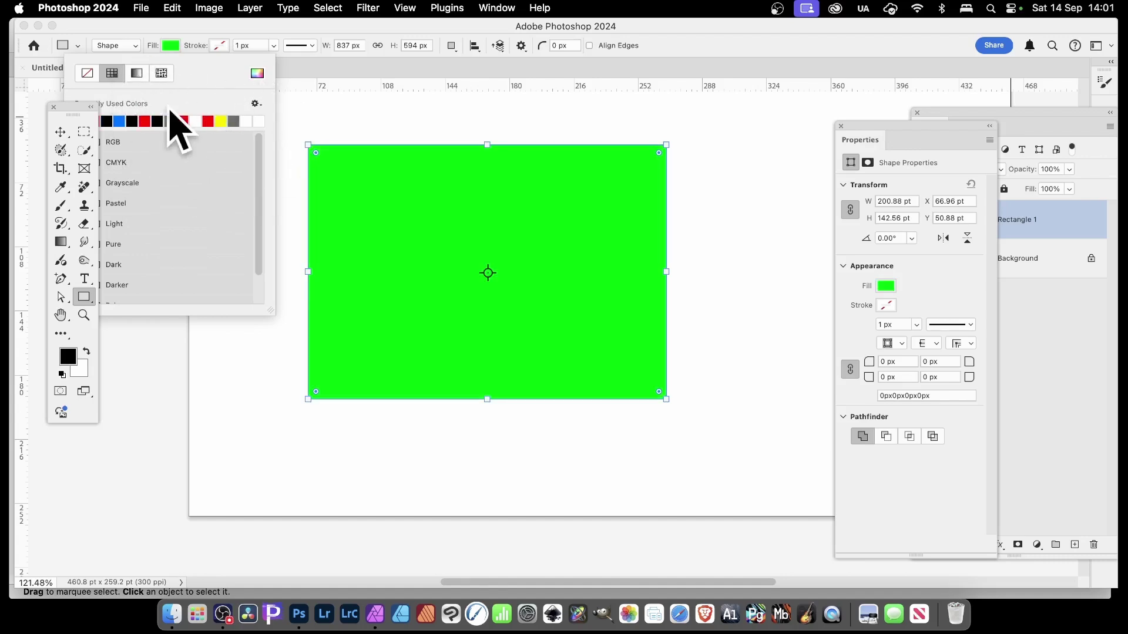
click(258, 73)
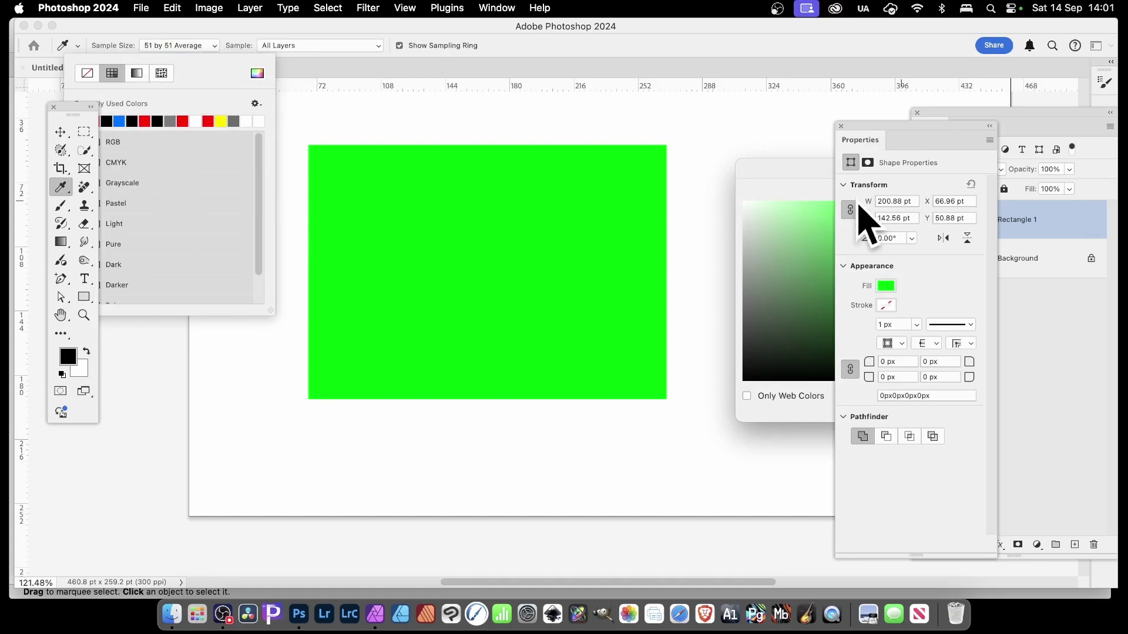
drag(818, 172, 536, 212)
mouse_move(574, 305)
mouse_down()
mouse_move(630, 271)
mouse_move(612, 340)
mouse_up()
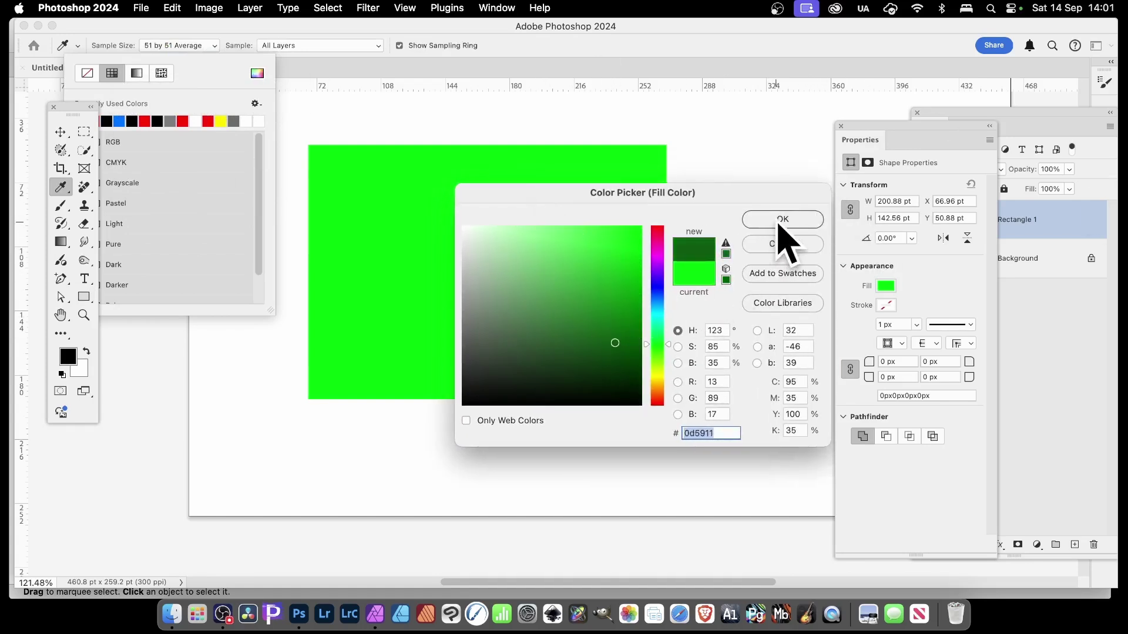
click(776, 222)
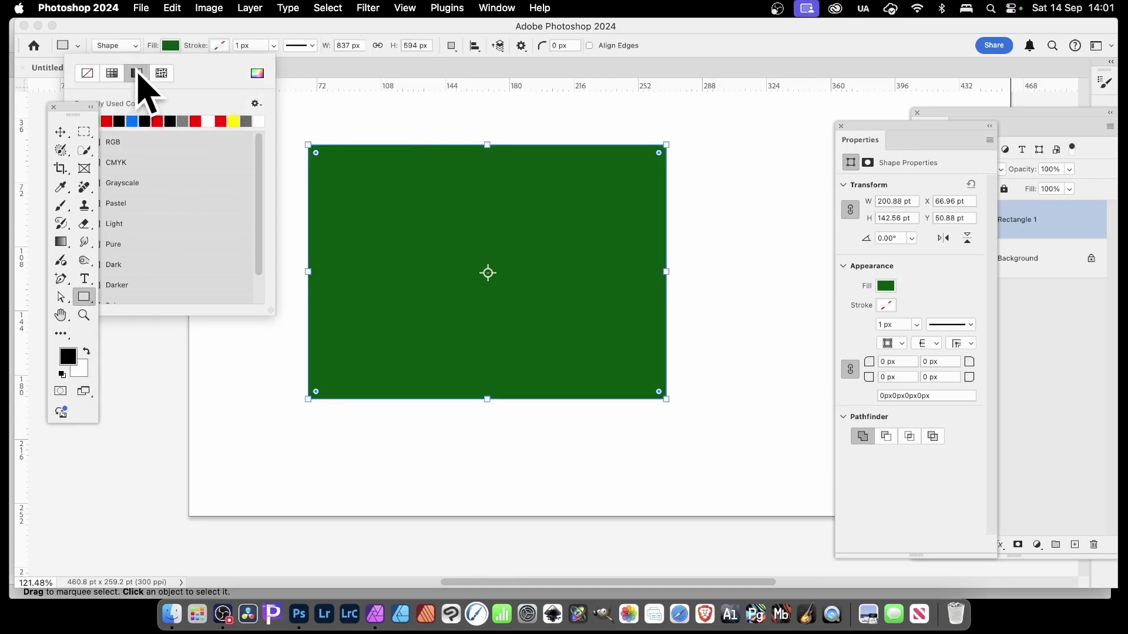
click(139, 75)
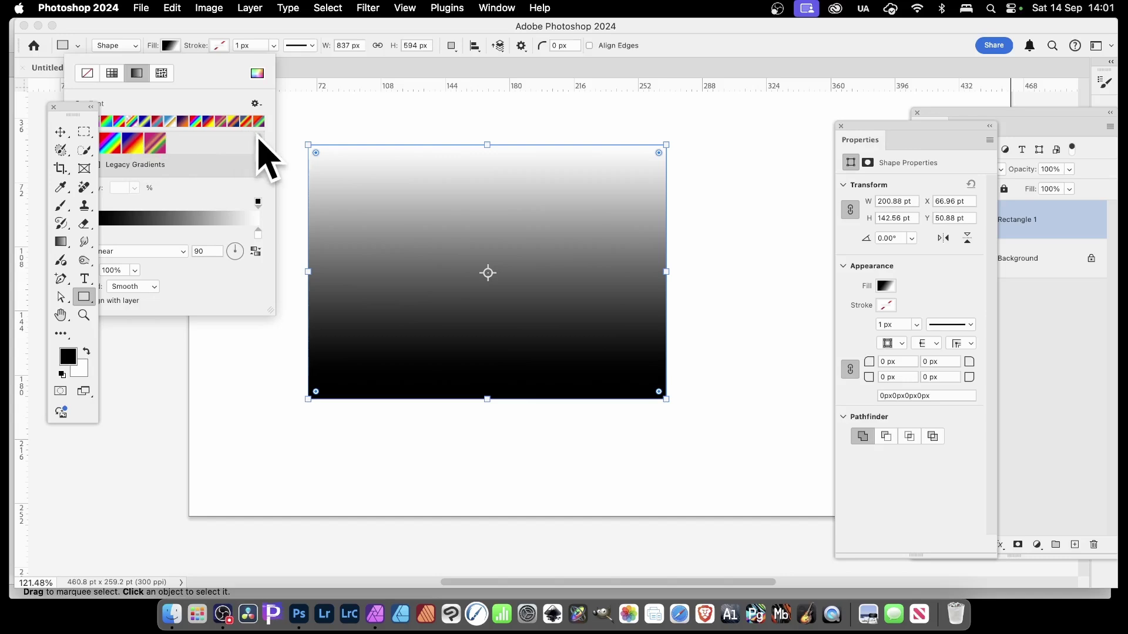
Browse Photoshop's gradient presets, expanding the Greens and Legacy Gradients folders
drag(257, 139, 259, 147)
drag(76, 116, 69, 165)
click(176, 50)
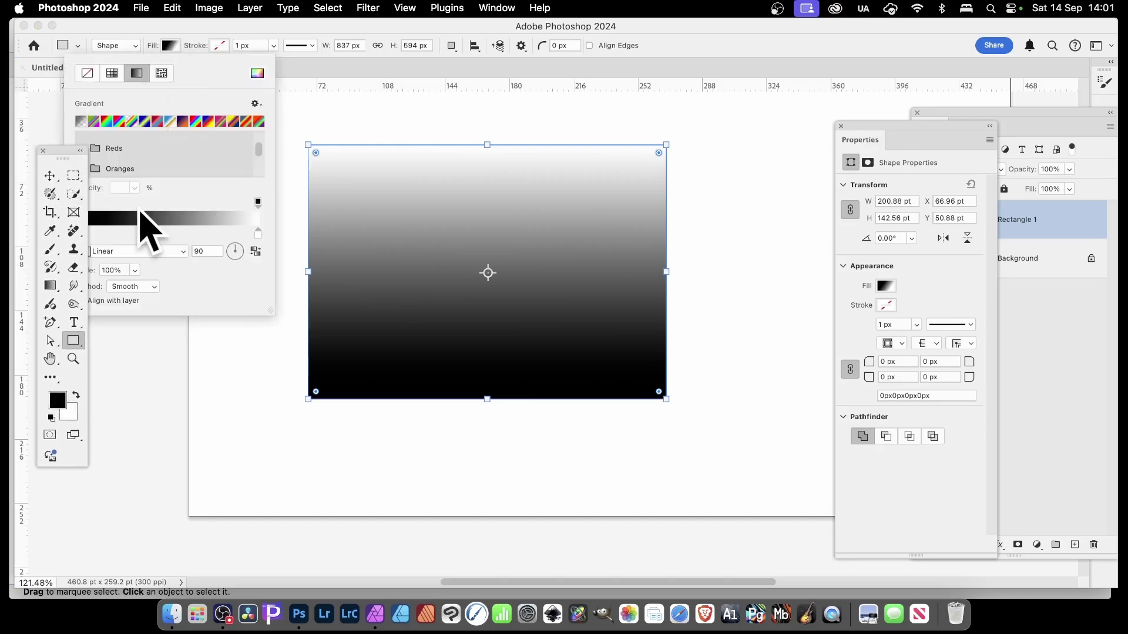
scroll(117, 176, down, 2)
click(117, 158)
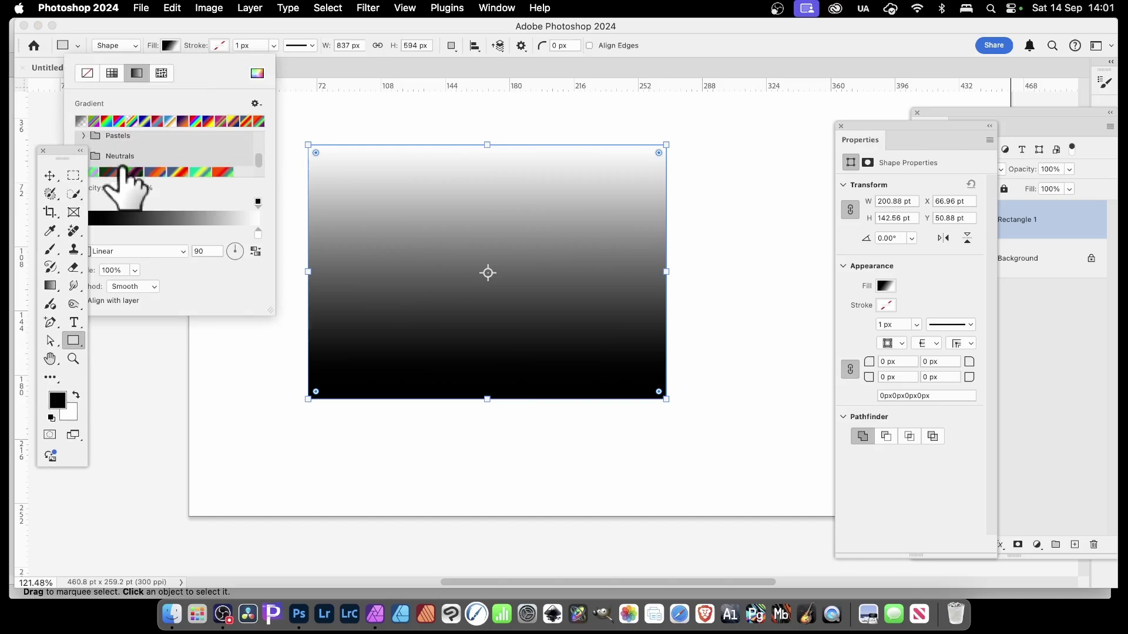
scroll(120, 176, down, 2)
scroll(170, 176, down, 5)
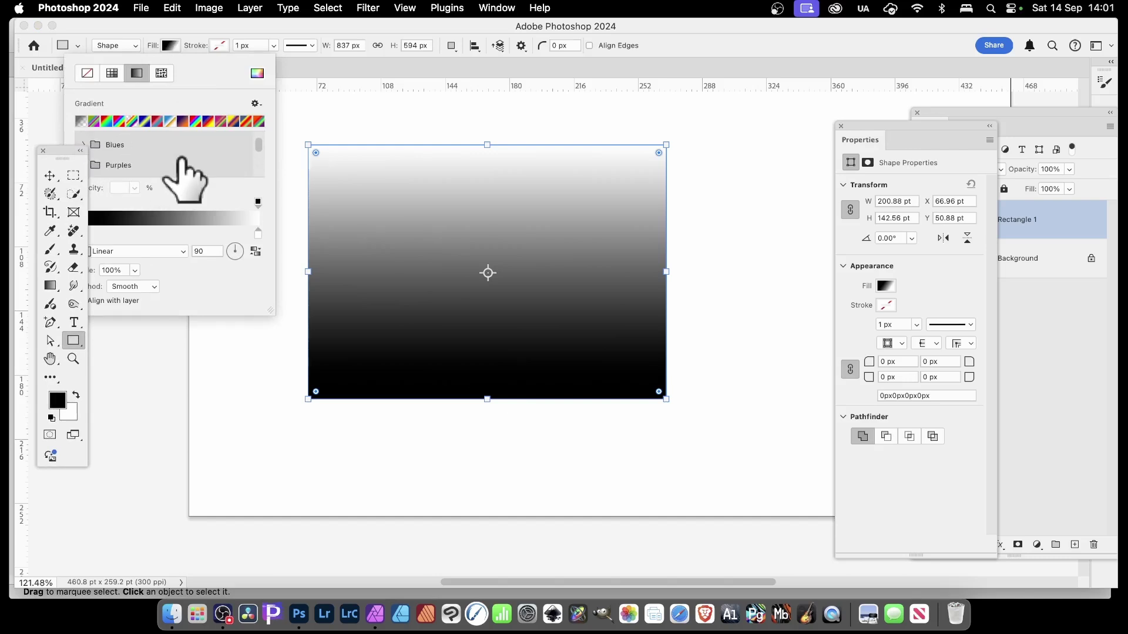
scroll(143, 168, down, 1)
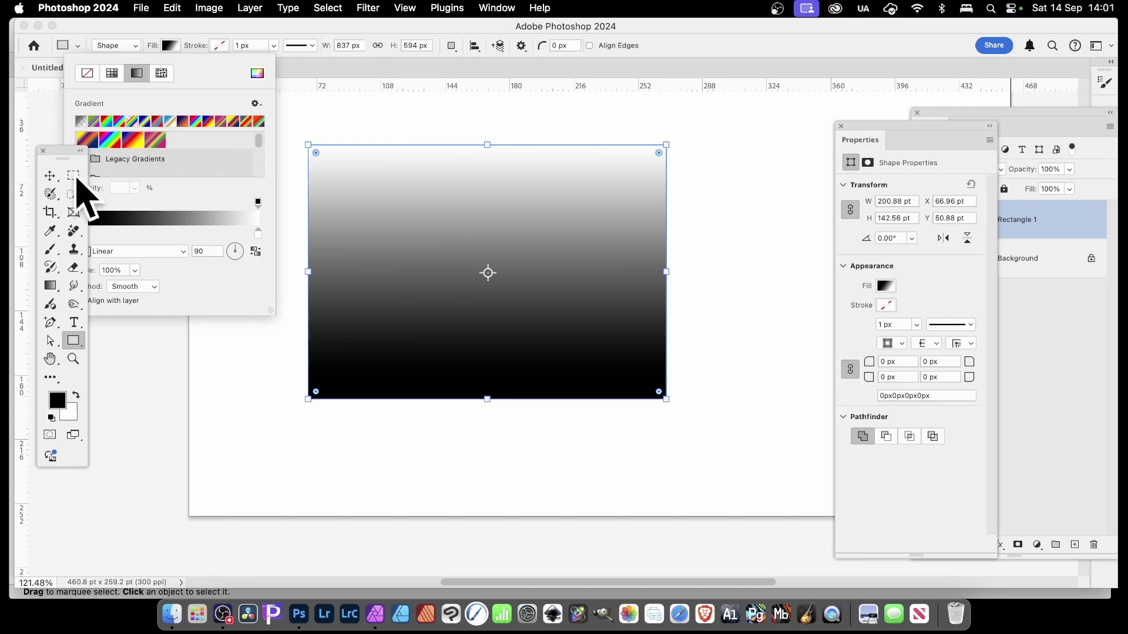
click(134, 159)
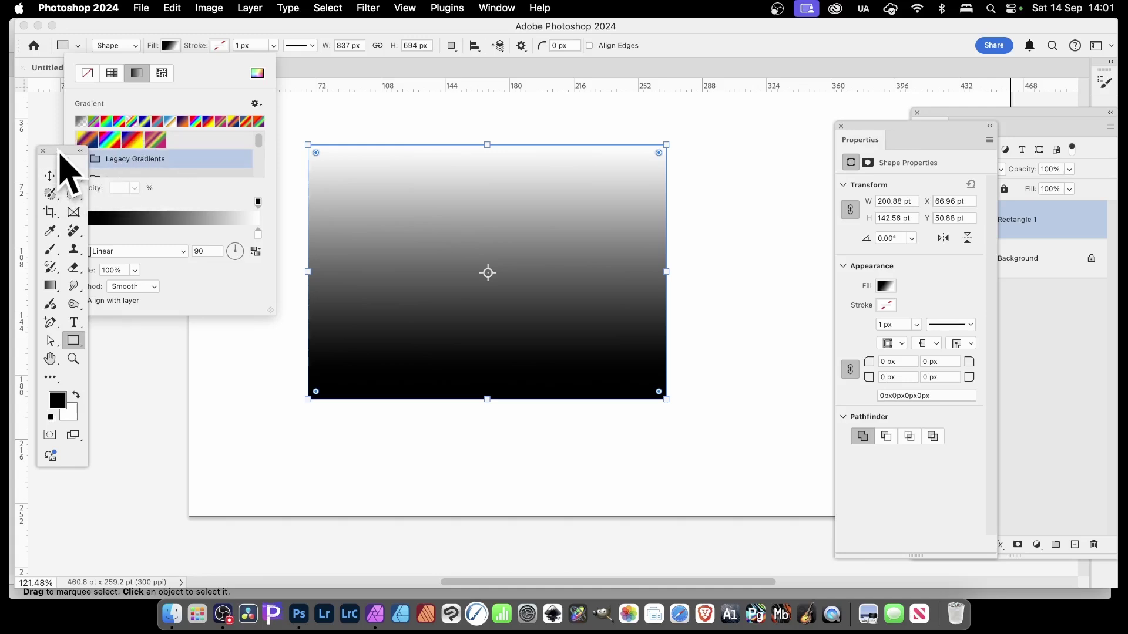
Give the Photoshop rectangle a Diamond-style gradient using a red, teal and purple preset
drag(62, 152, 56, 259)
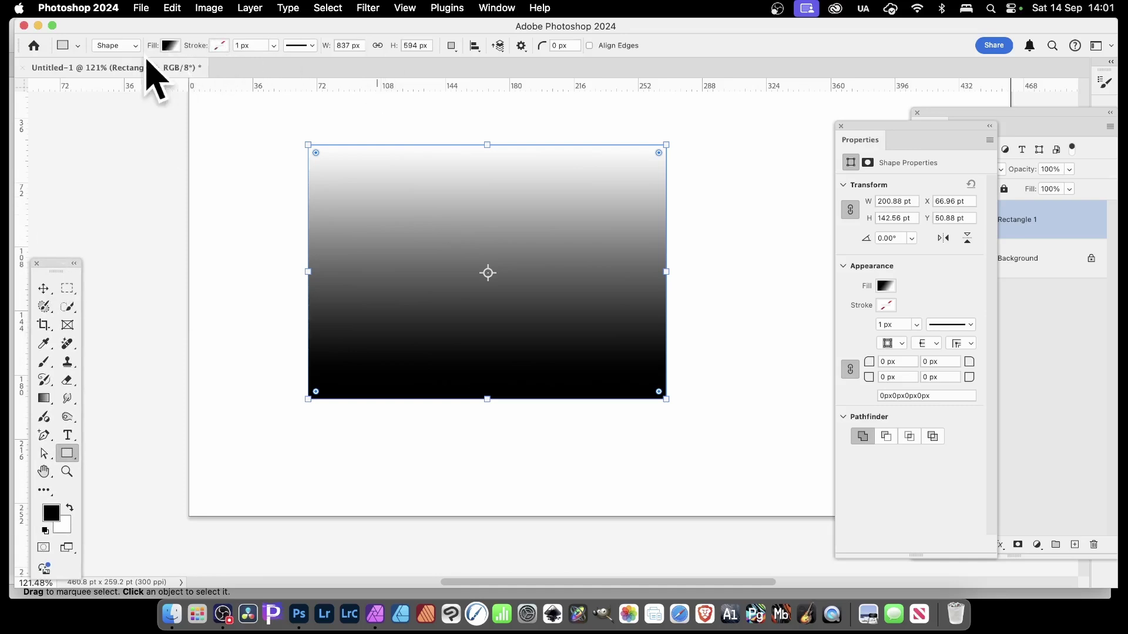
click(170, 46)
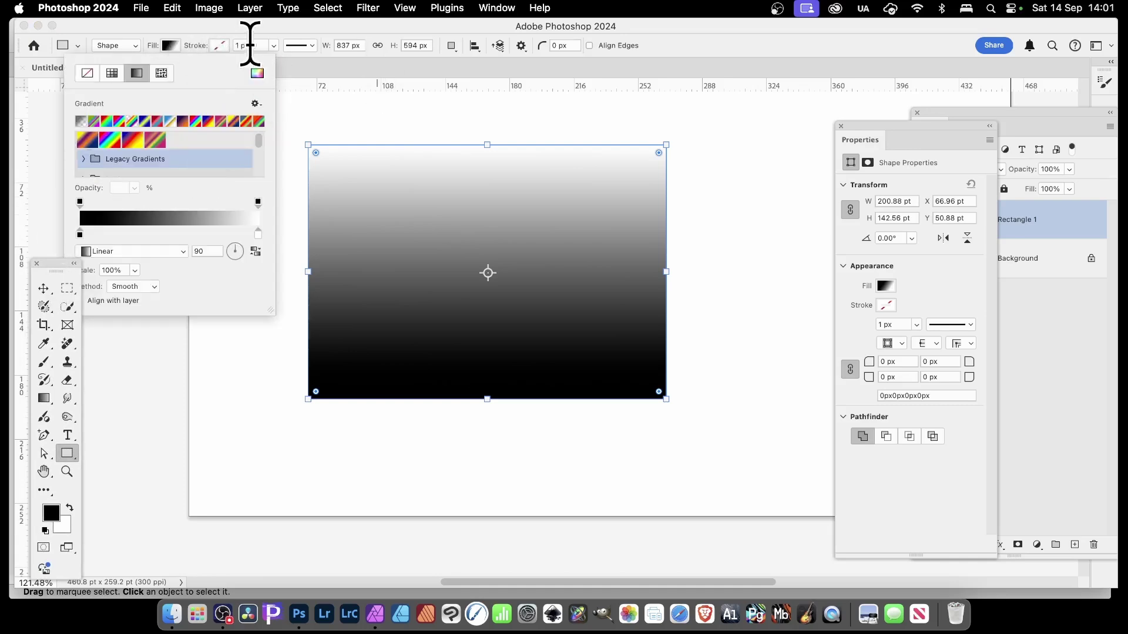
click(154, 252)
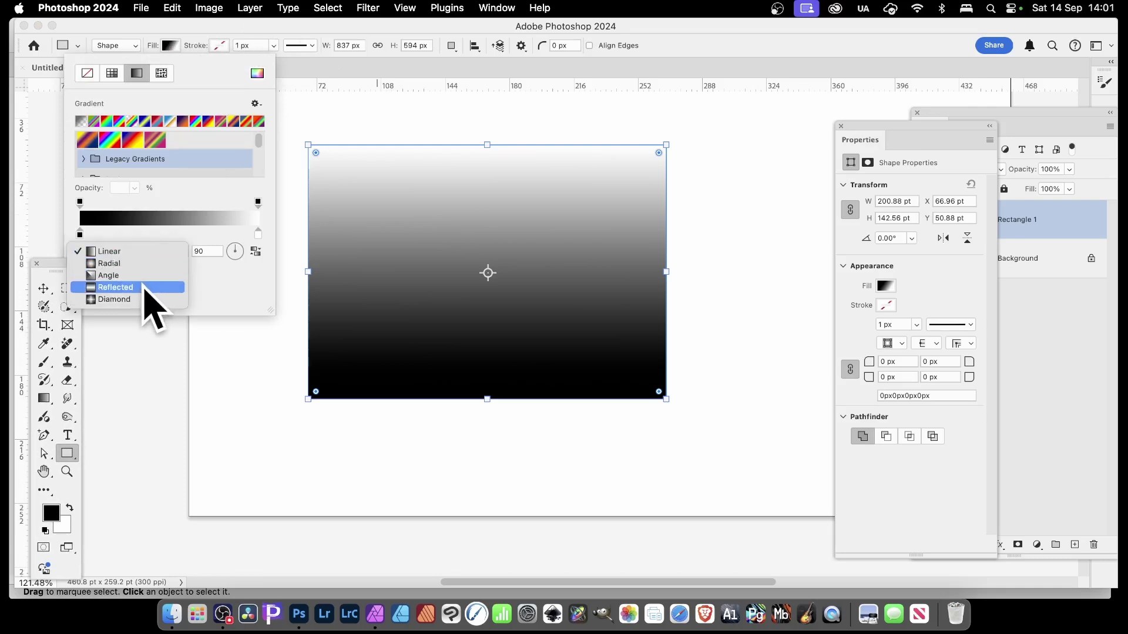
click(136, 301)
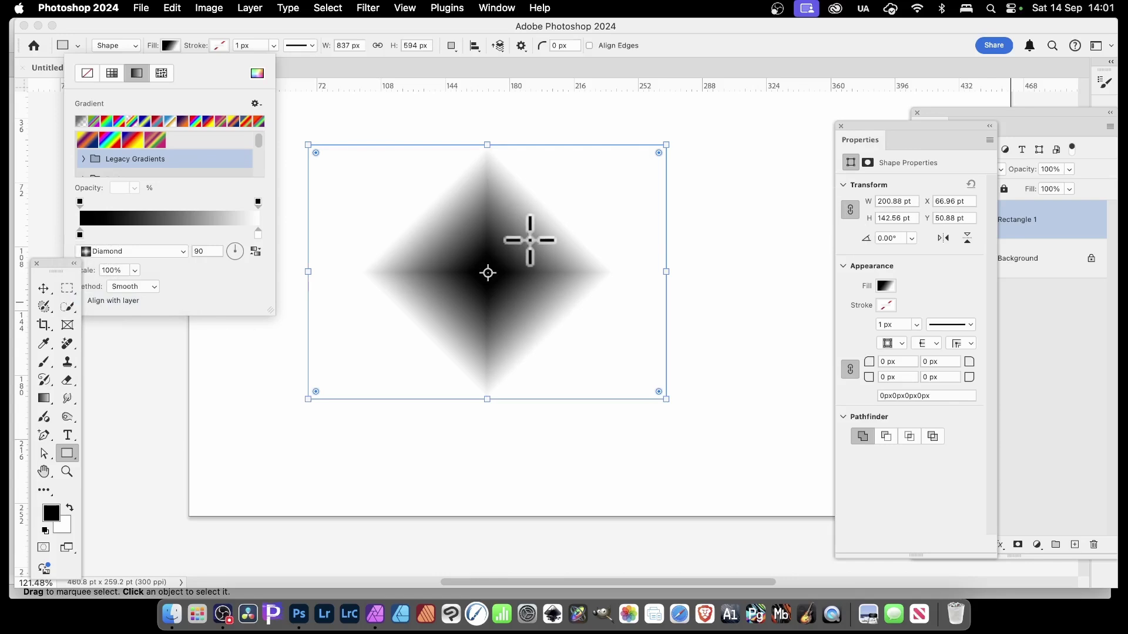
click(158, 122)
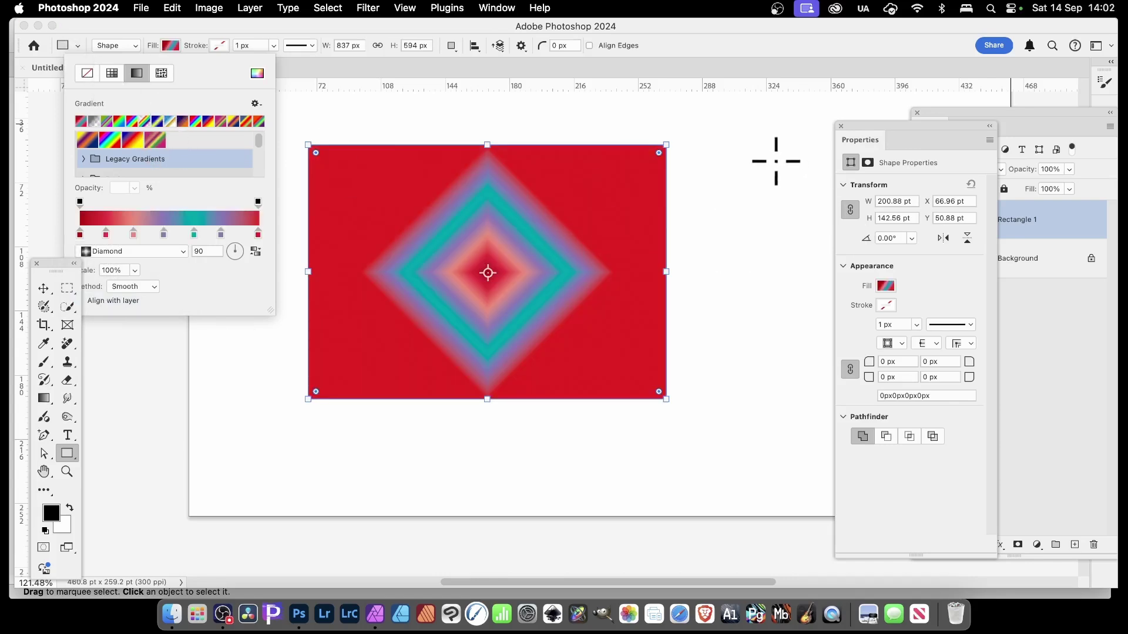
In Affinity Photo 2, draw a large red rectangle in the centre of the page
key(super+Tab)
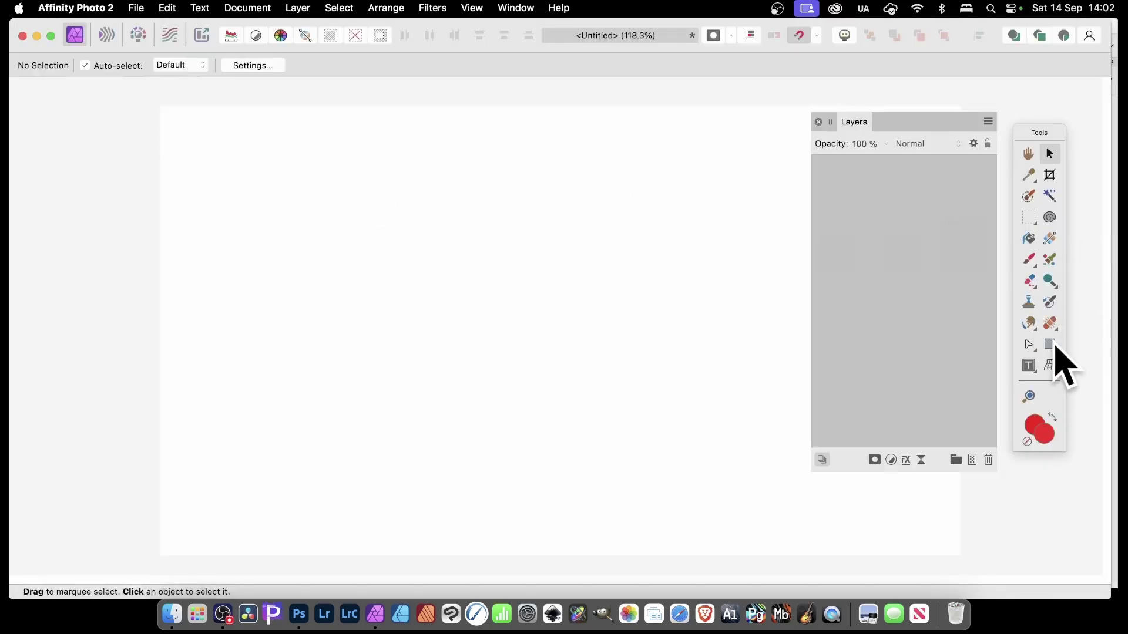
click(1051, 345)
mouse_move(292, 163)
mouse_down()
mouse_move(644, 408)
mouse_move(653, 474)
mouse_move(680, 484)
mouse_up()
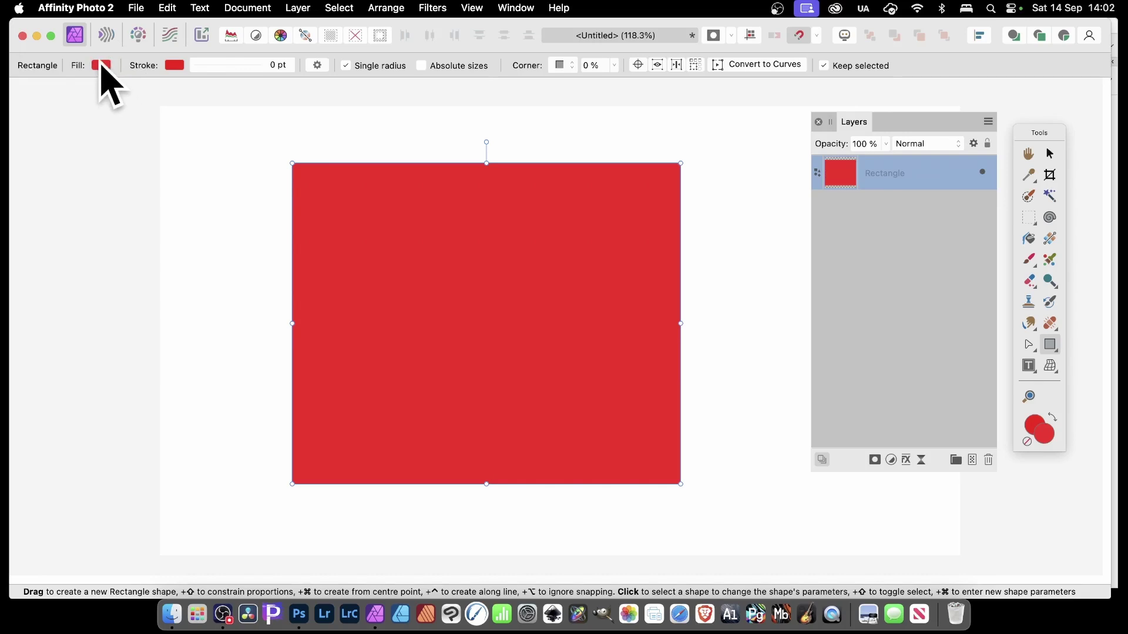
click(102, 65)
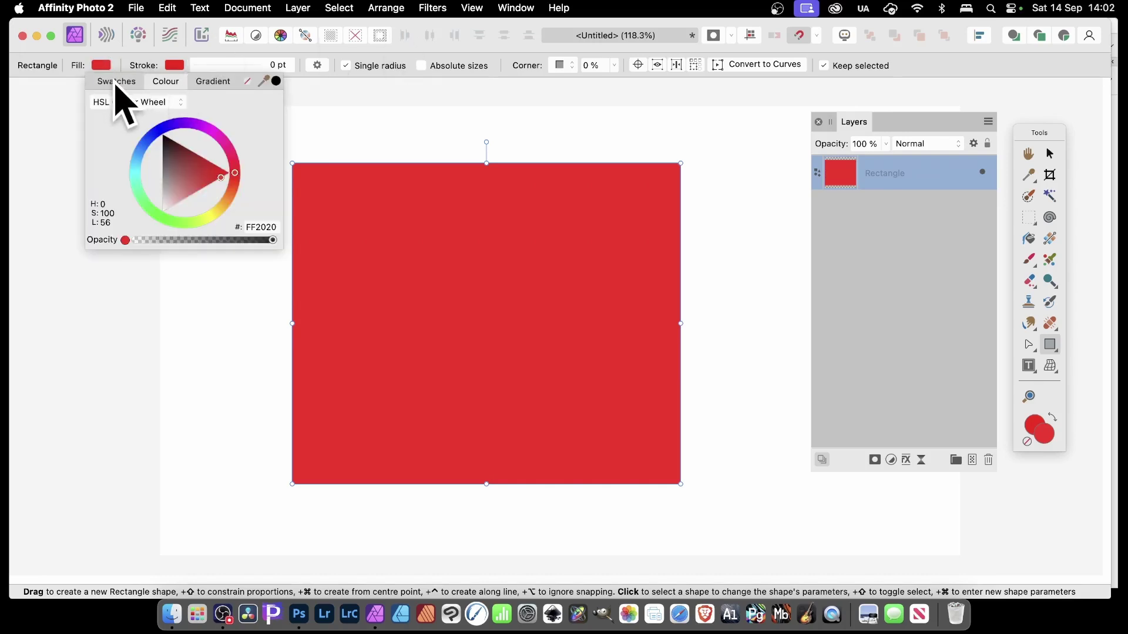
Try several gradient swatches on the rectangle, ending with tan-yellow-brown-cream stripes
click(117, 82)
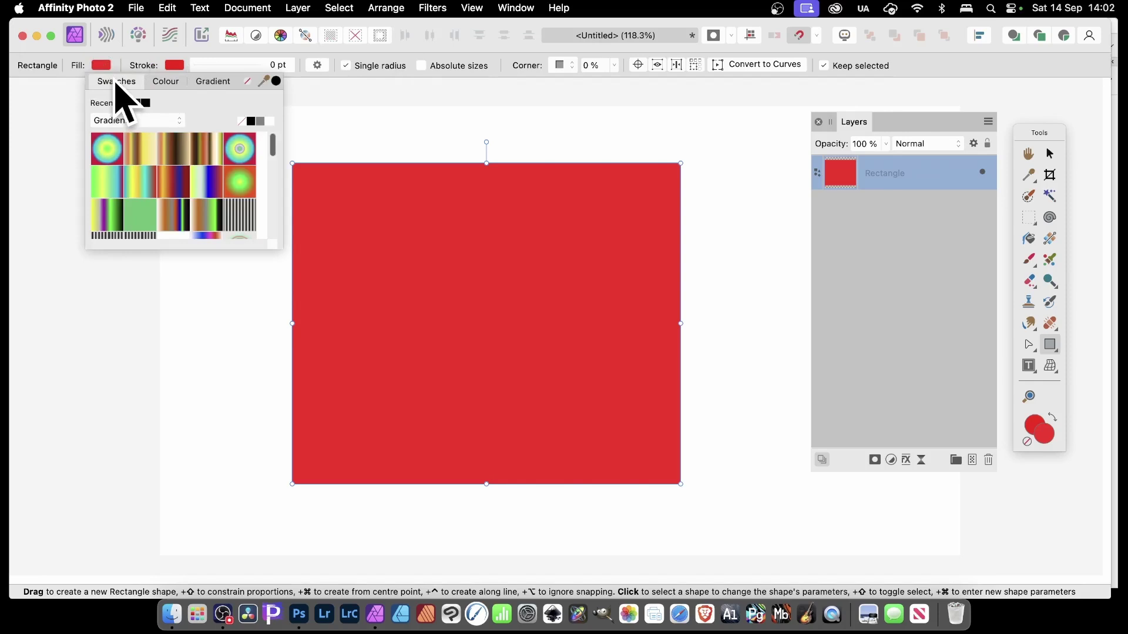
click(206, 154)
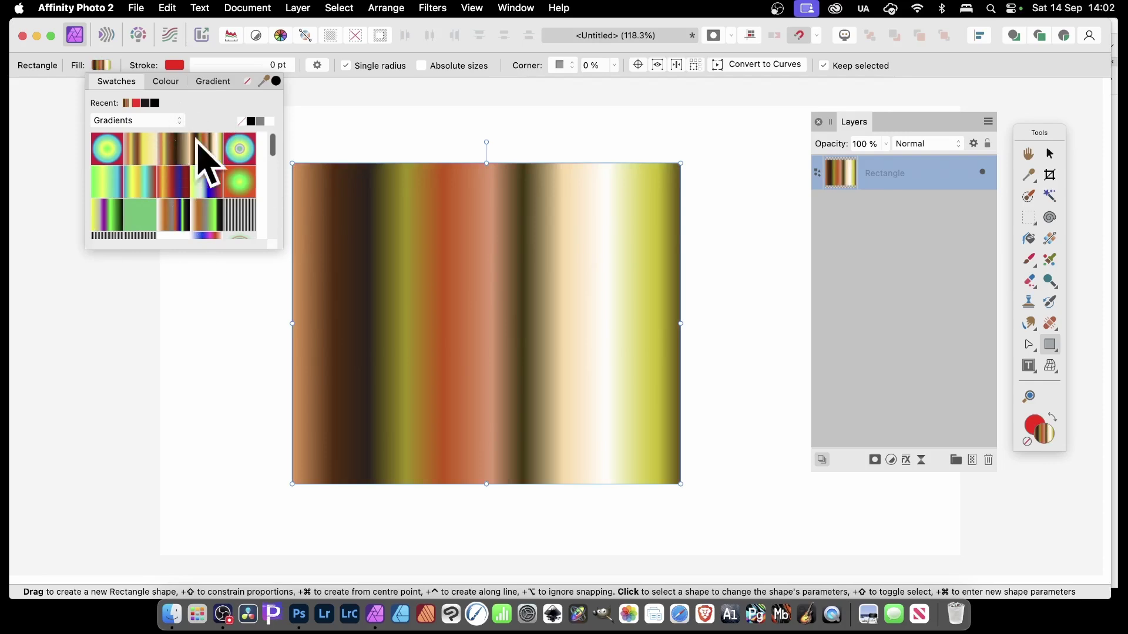
click(175, 154)
click(144, 150)
click(122, 179)
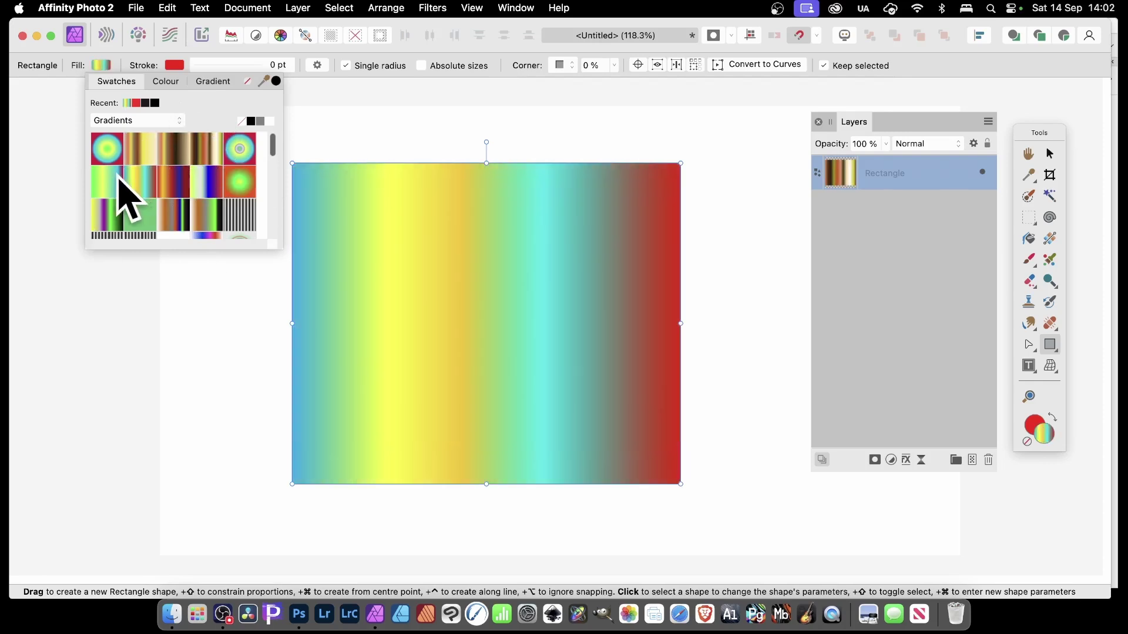
click(142, 197)
click(175, 196)
click(196, 190)
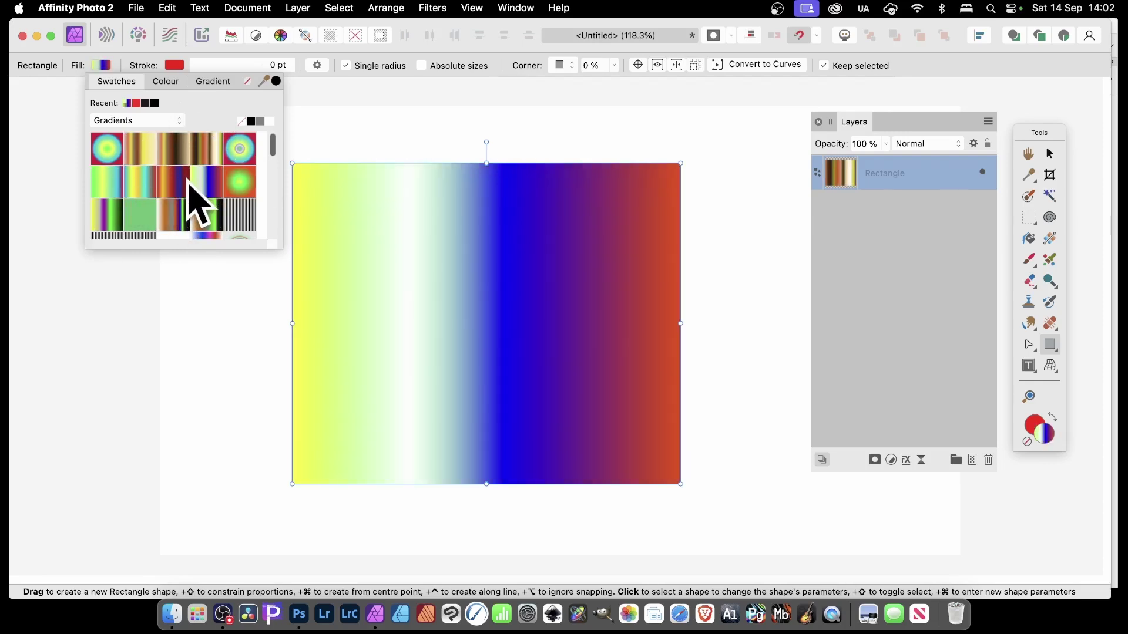
click(242, 152)
click(207, 162)
click(176, 155)
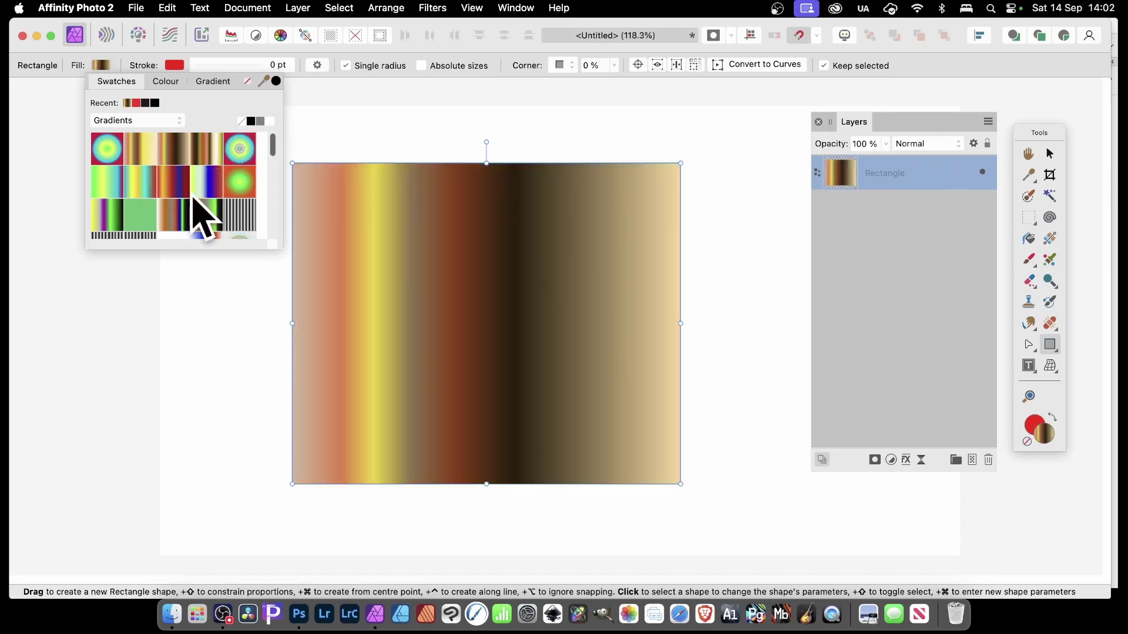
Fill the rectangle with solid blue from the System swatch palette
scroll(196, 214, down, 5)
click(140, 121)
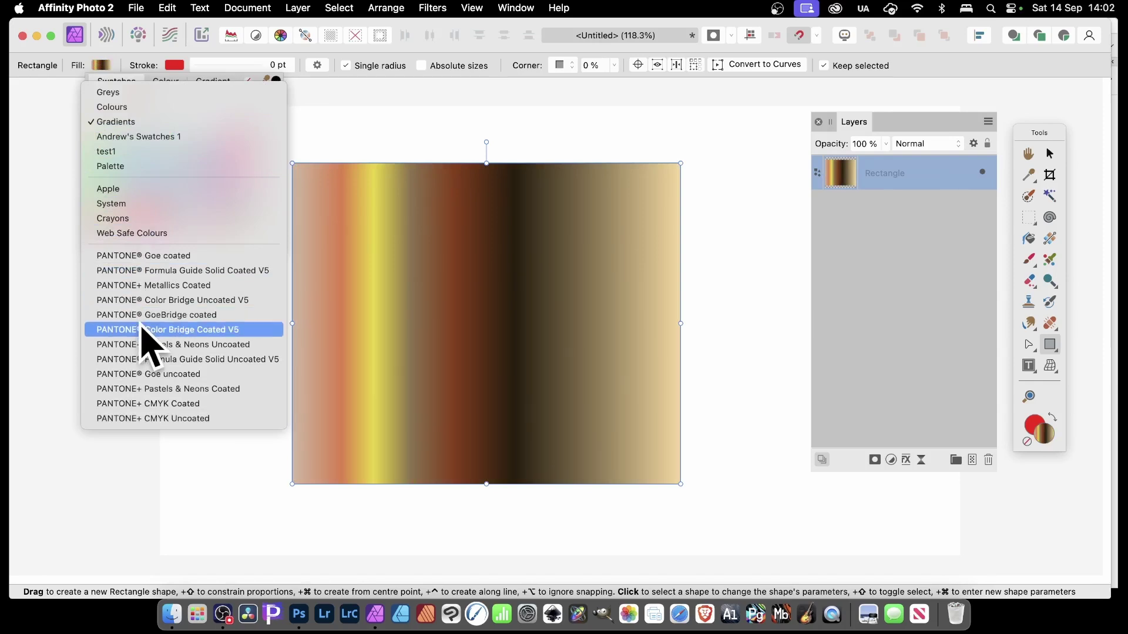
click(151, 204)
click(106, 178)
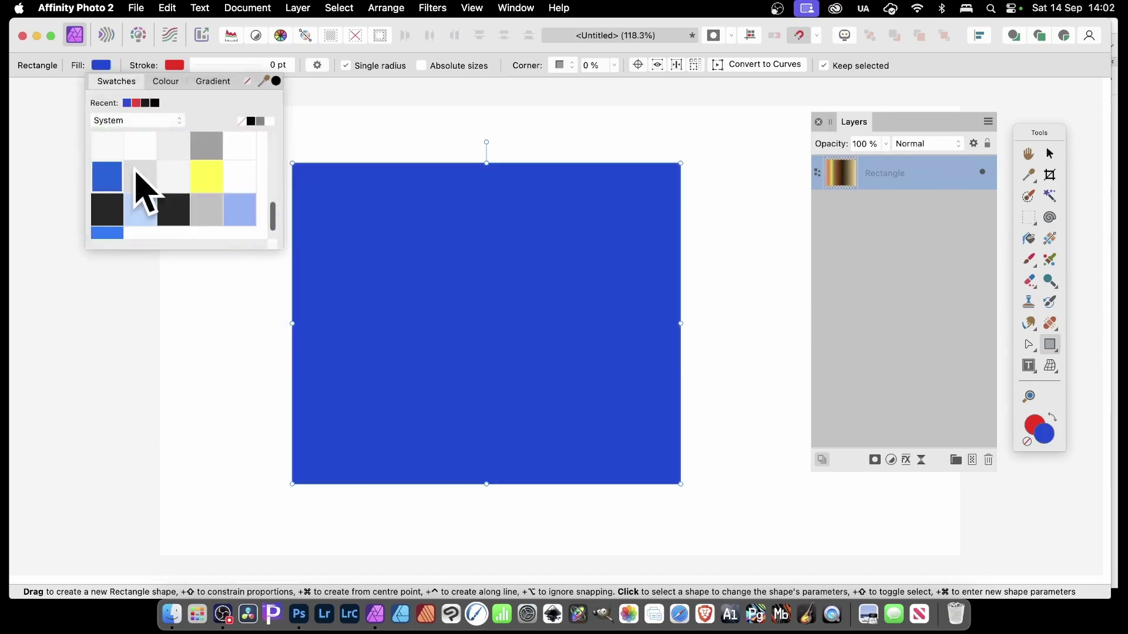
Switch the fill to a gradient, trying Elliptical and Radial before settling on Conical
click(171, 81)
click(213, 82)
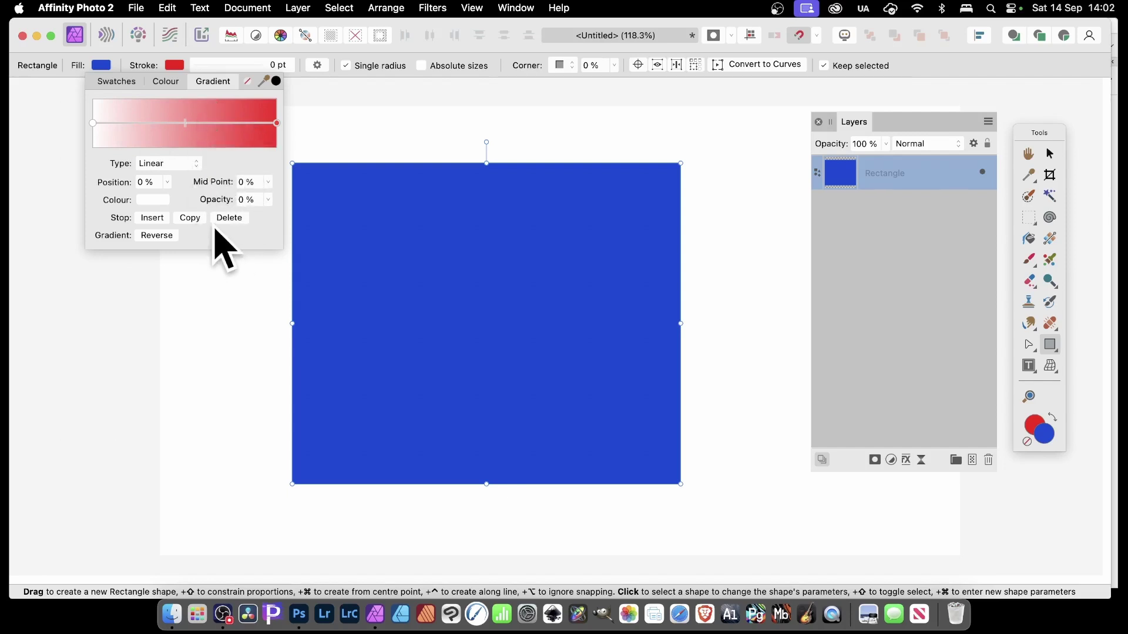
click(180, 165)
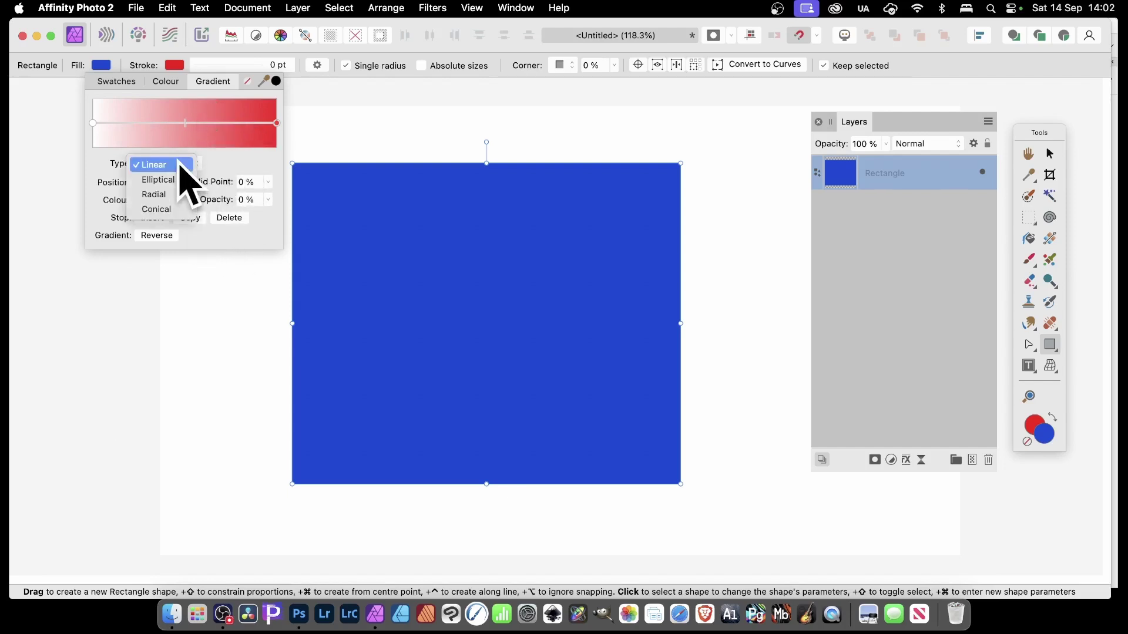
click(179, 179)
click(167, 164)
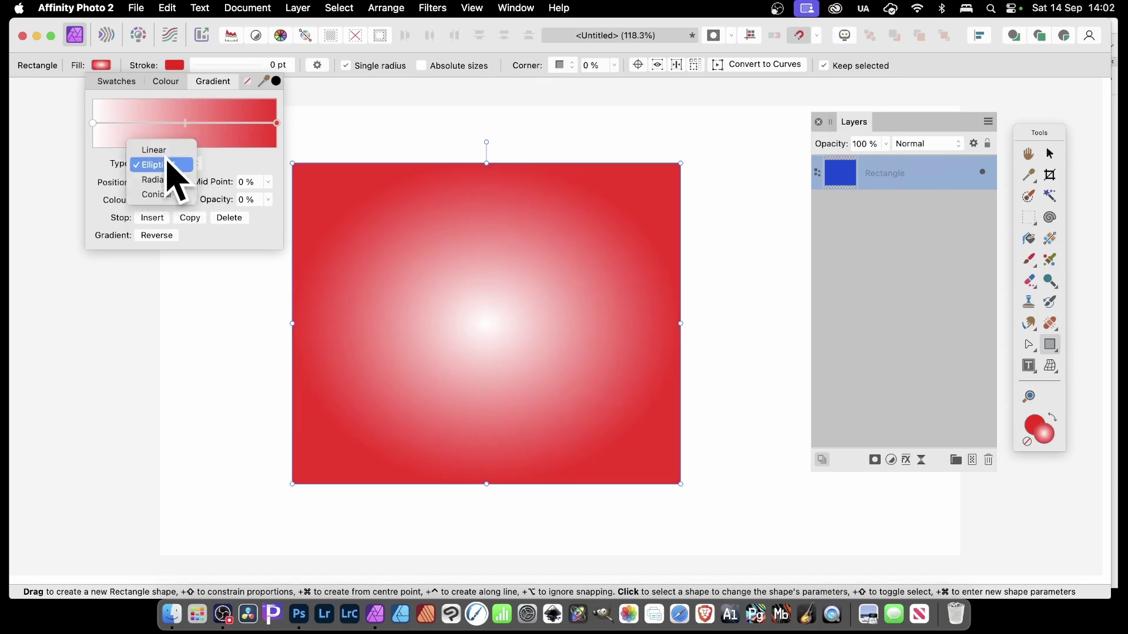
click(168, 178)
click(168, 163)
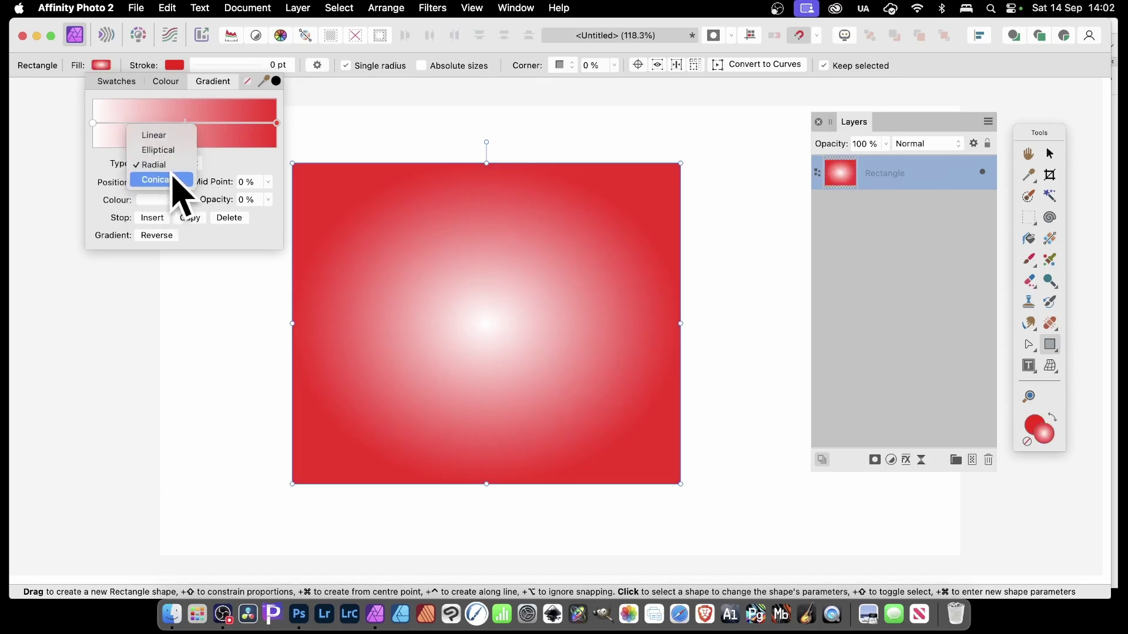
click(176, 175)
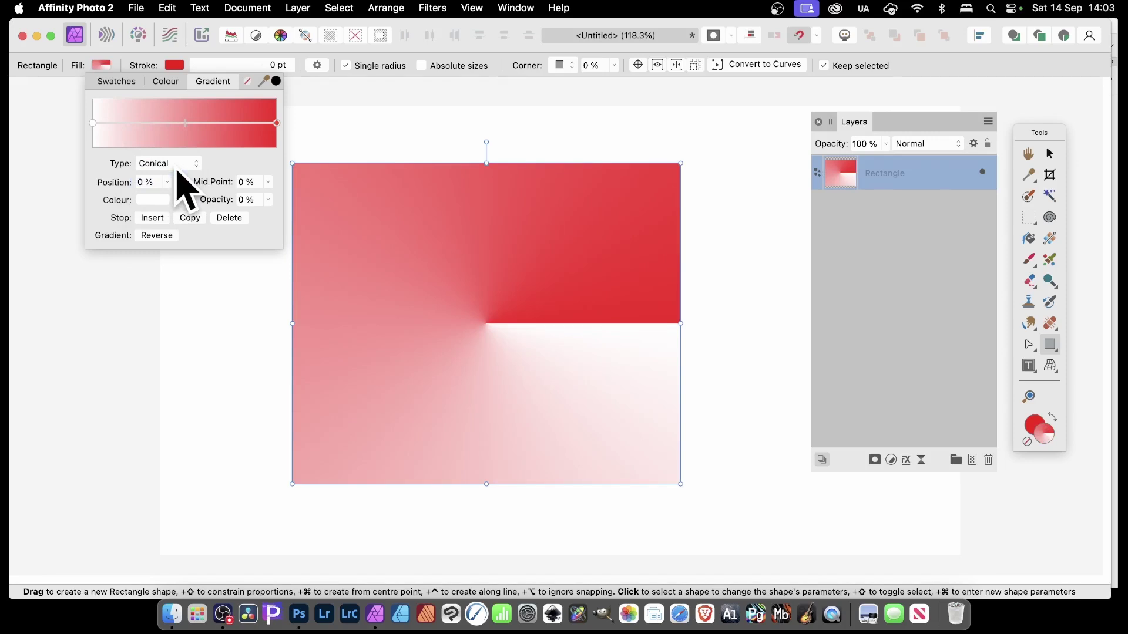
key(super+Tab)
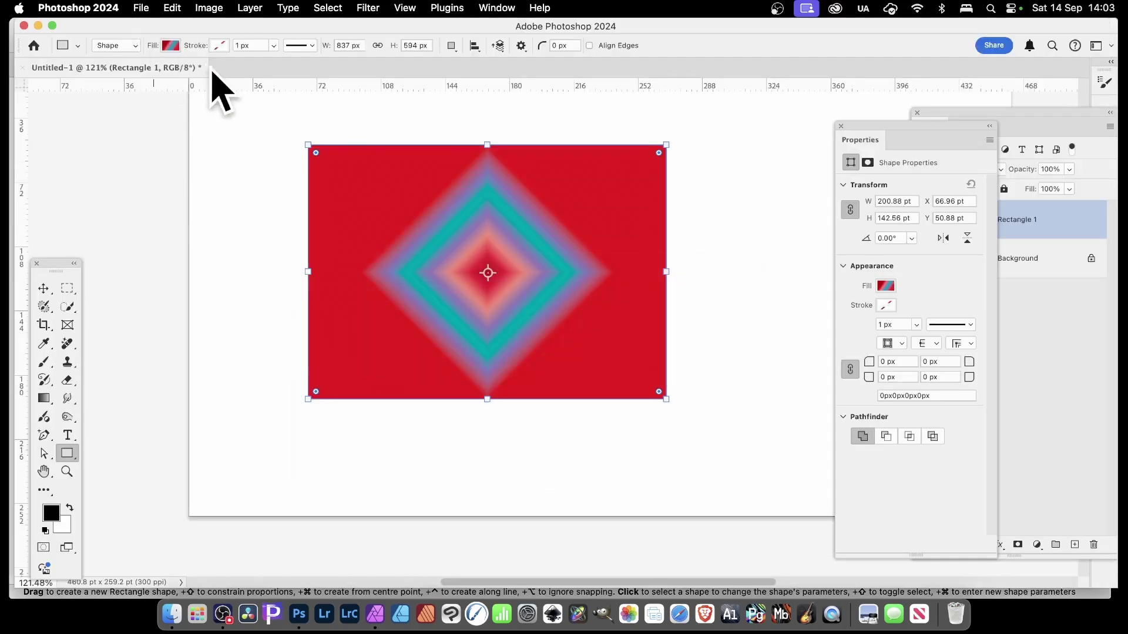
Keep the Diamond gradient type and rotate the gradient to 52°
click(171, 46)
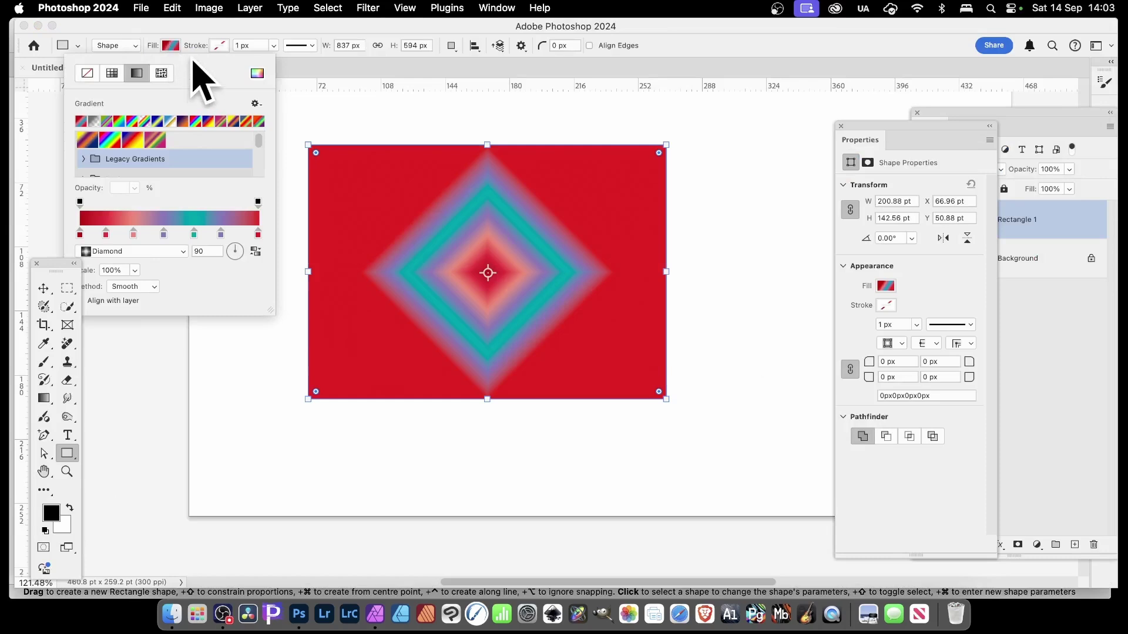
click(158, 256)
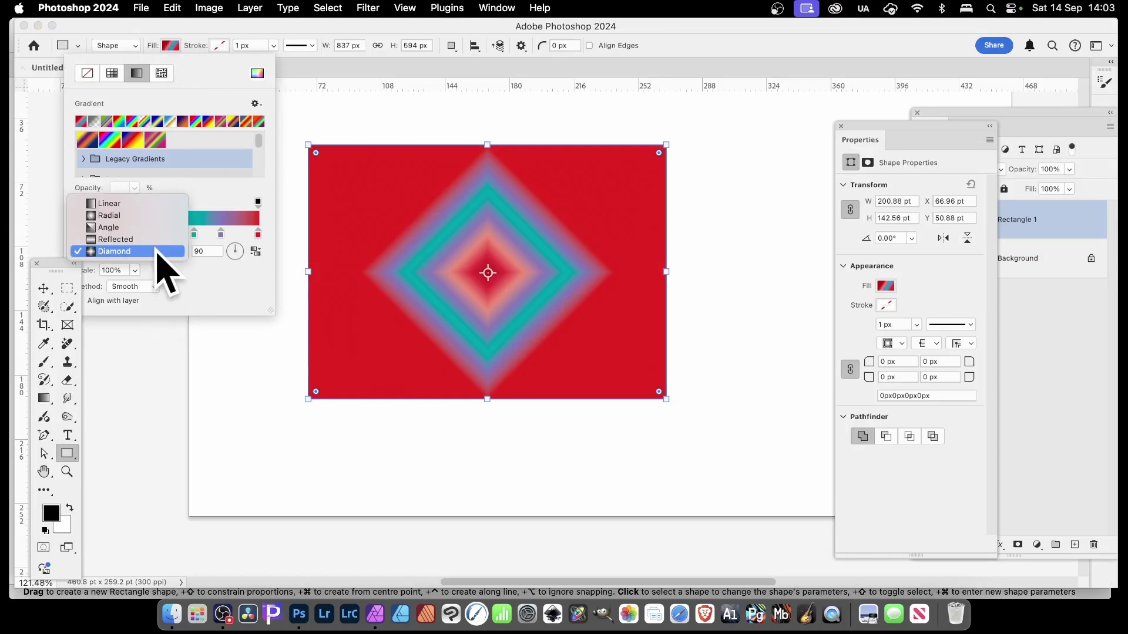
click(247, 262)
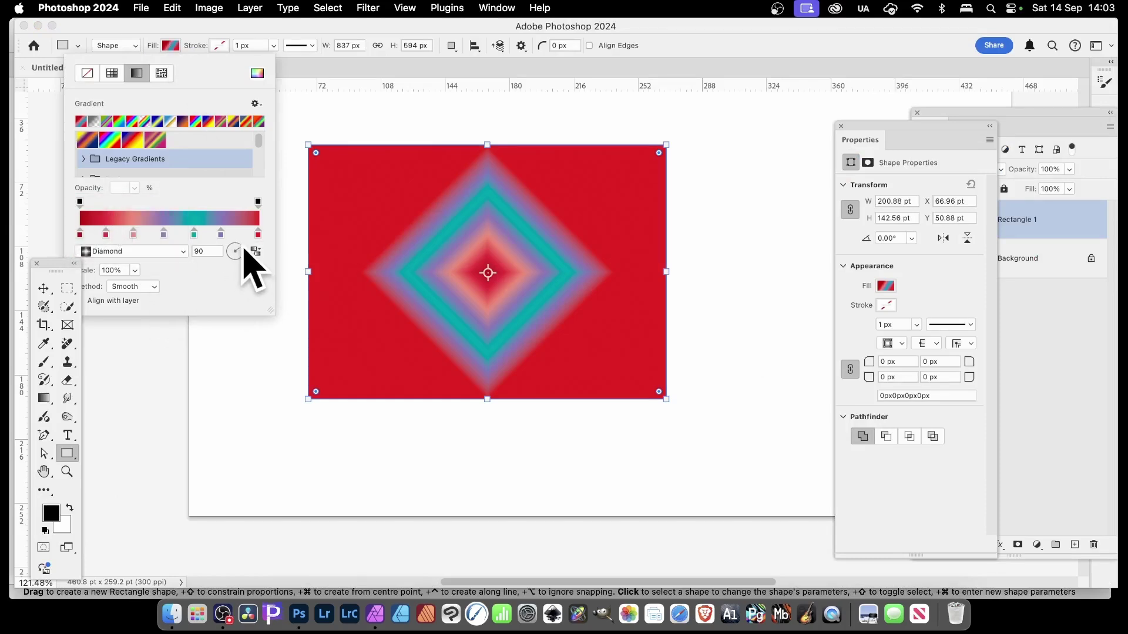
drag(244, 250, 240, 244)
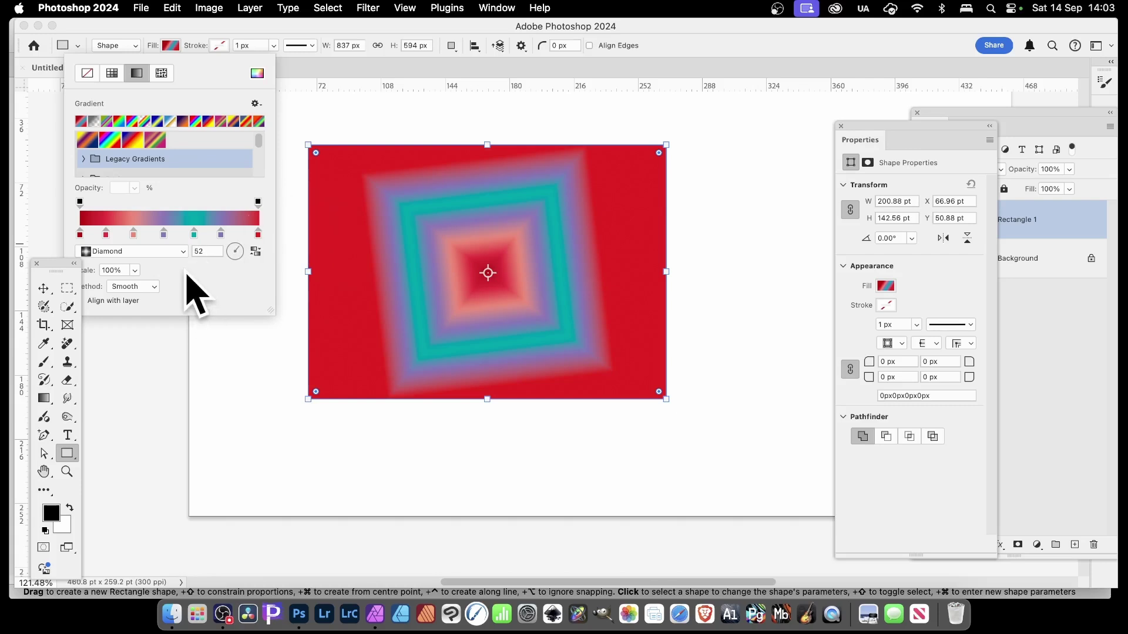
Cycle the gradient method through Perceptual, Linear, Classic and Smooth, ending on Stripes
click(151, 288)
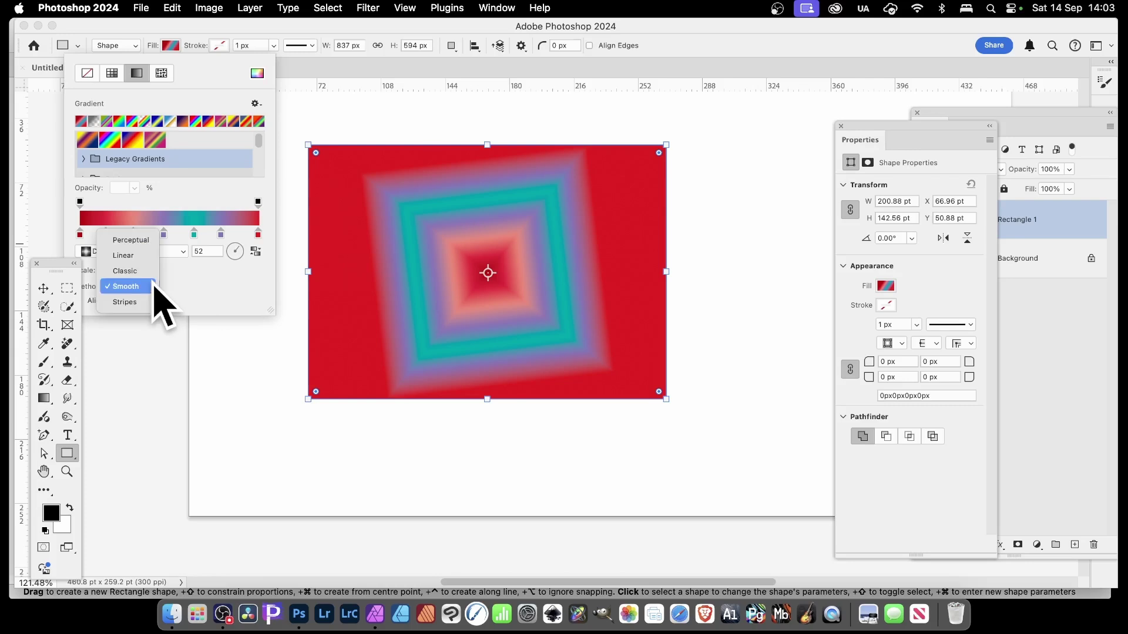
click(139, 242)
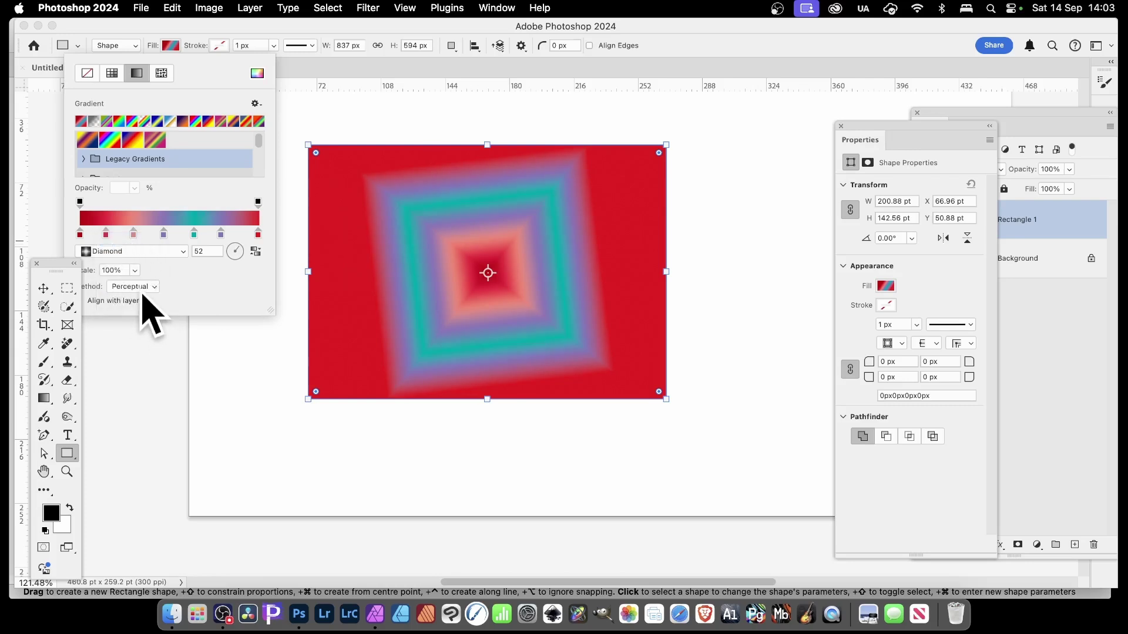
click(140, 287)
click(141, 302)
click(134, 287)
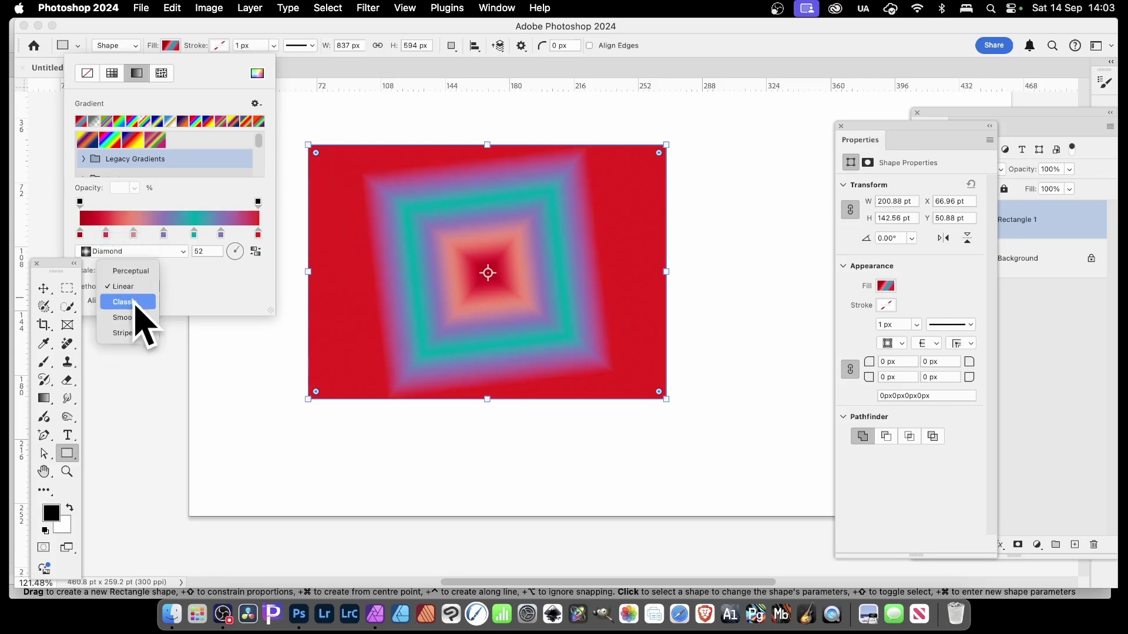
click(133, 301)
click(132, 288)
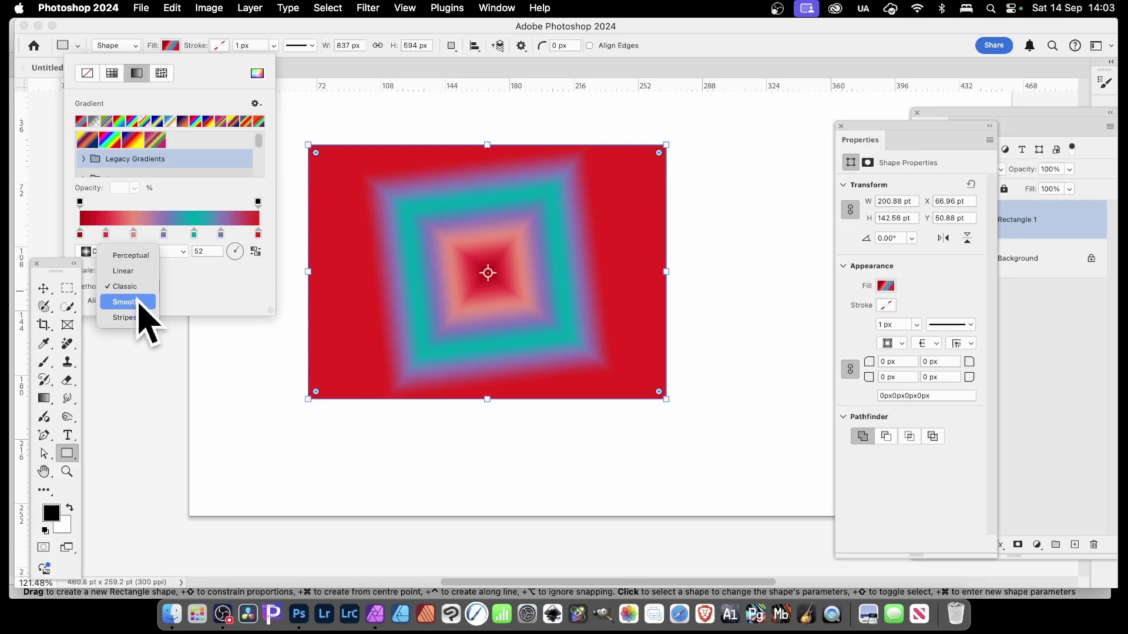
click(138, 302)
click(131, 287)
click(134, 302)
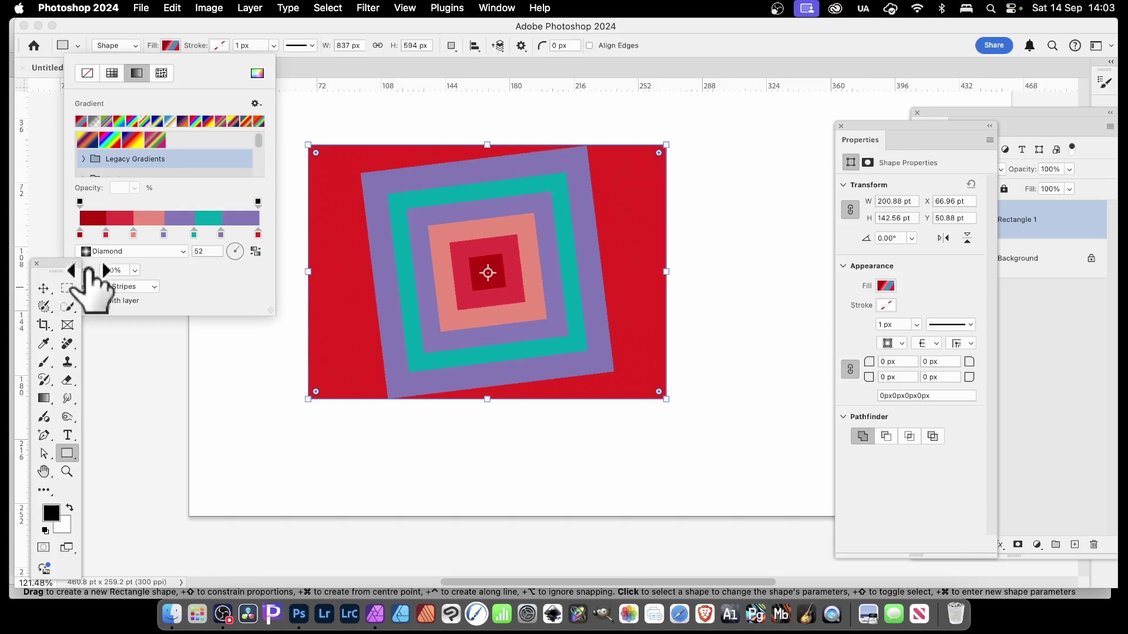
Change the striped gradient to Radial rings and drag the red stop left to shrink the central rings
click(144, 251)
click(143, 216)
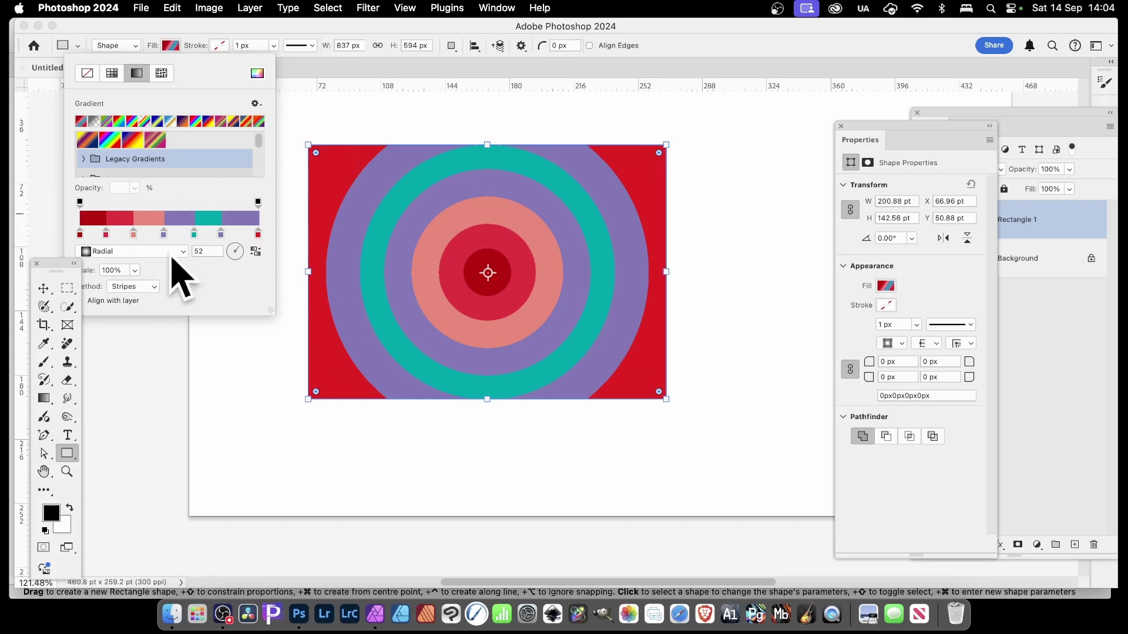
drag(108, 238, 147, 235)
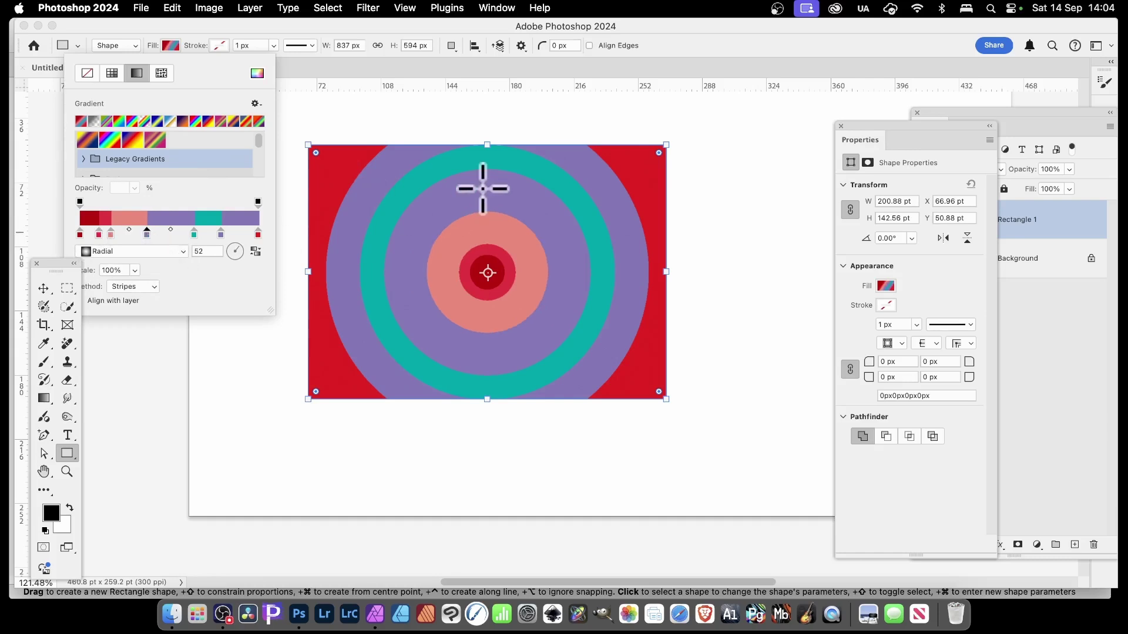
key(super+Tab)
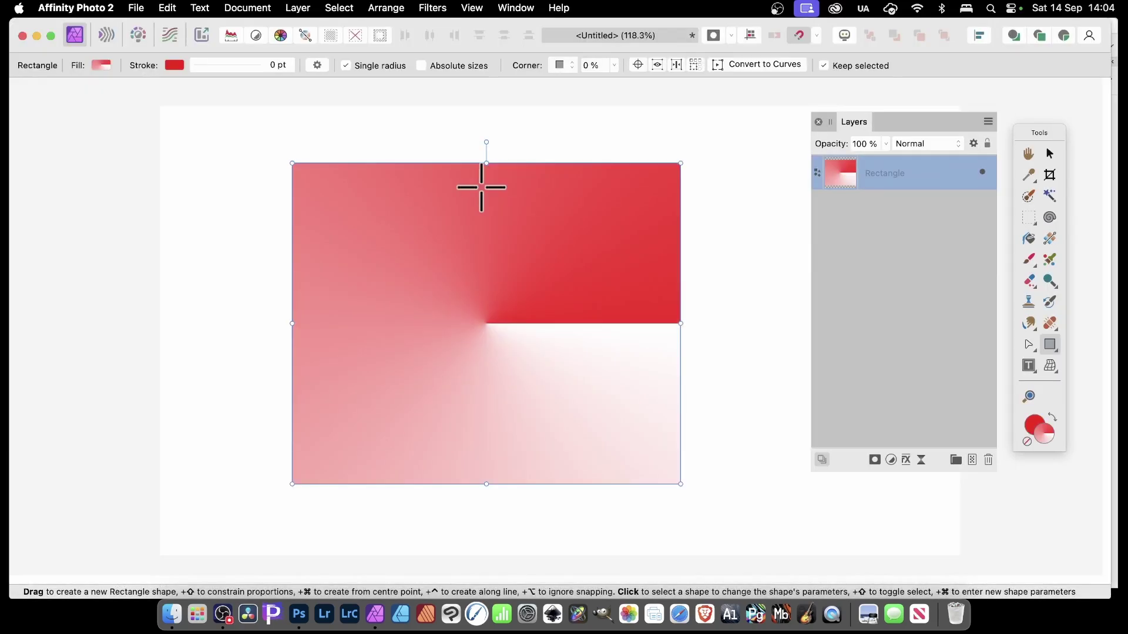
Insert white and pink stops at 25% and 38% in the conical gradient, deleting an extra stop
click(103, 66)
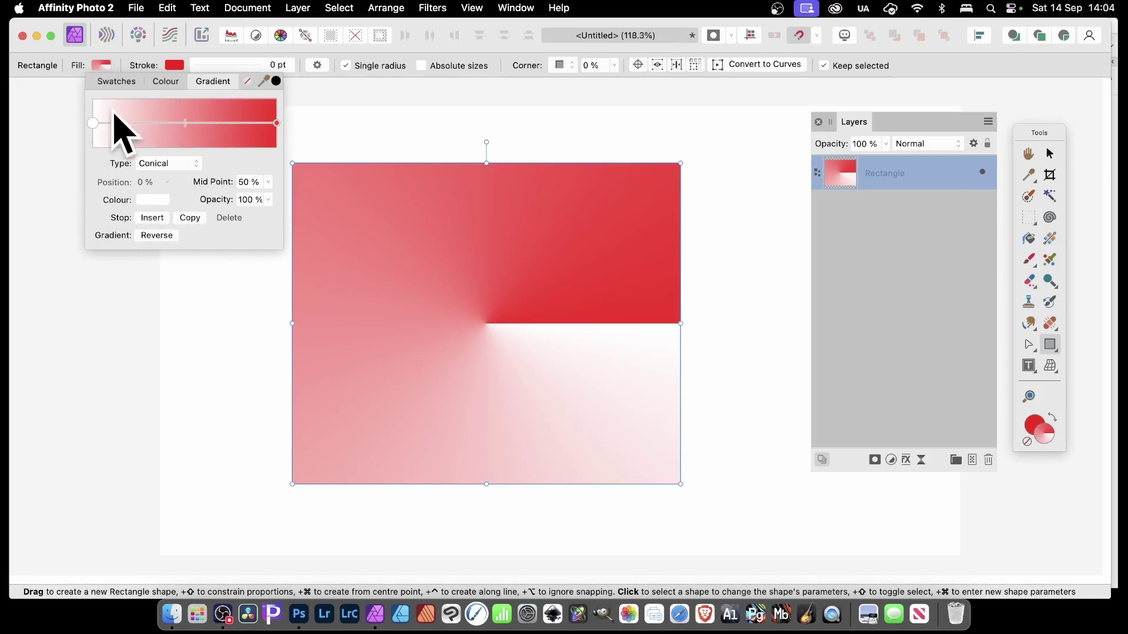
click(153, 218)
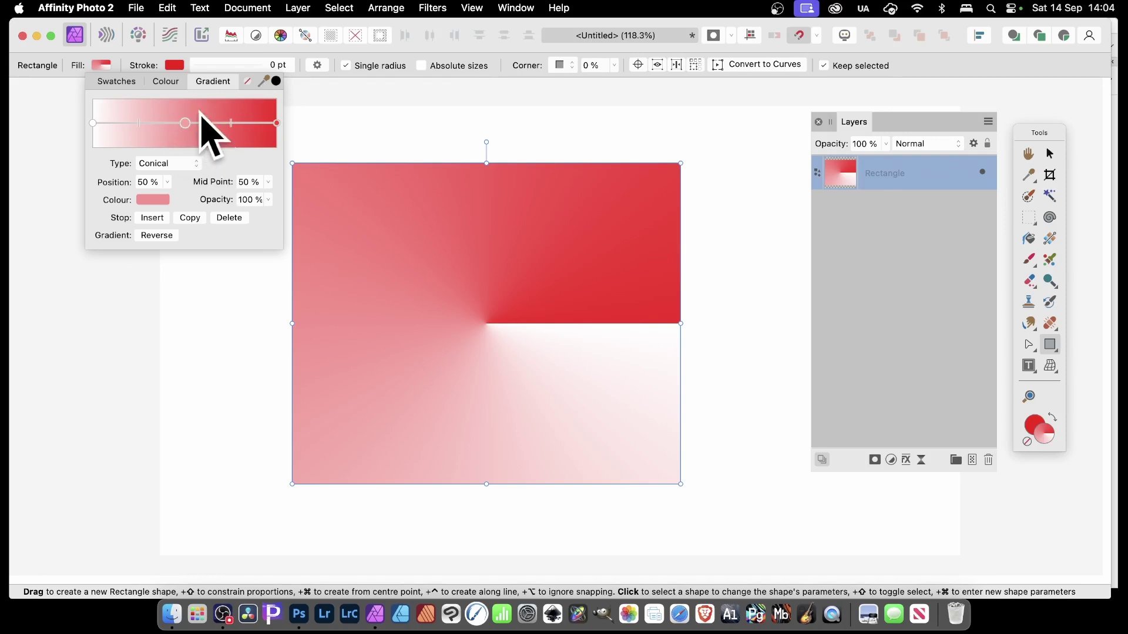
click(93, 123)
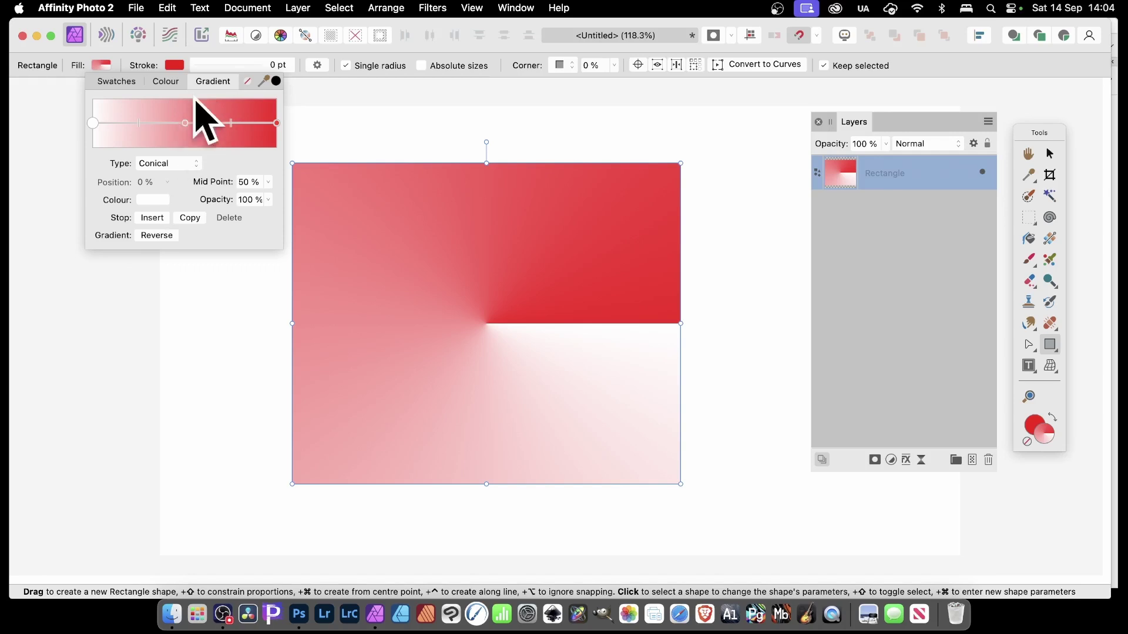
click(196, 218)
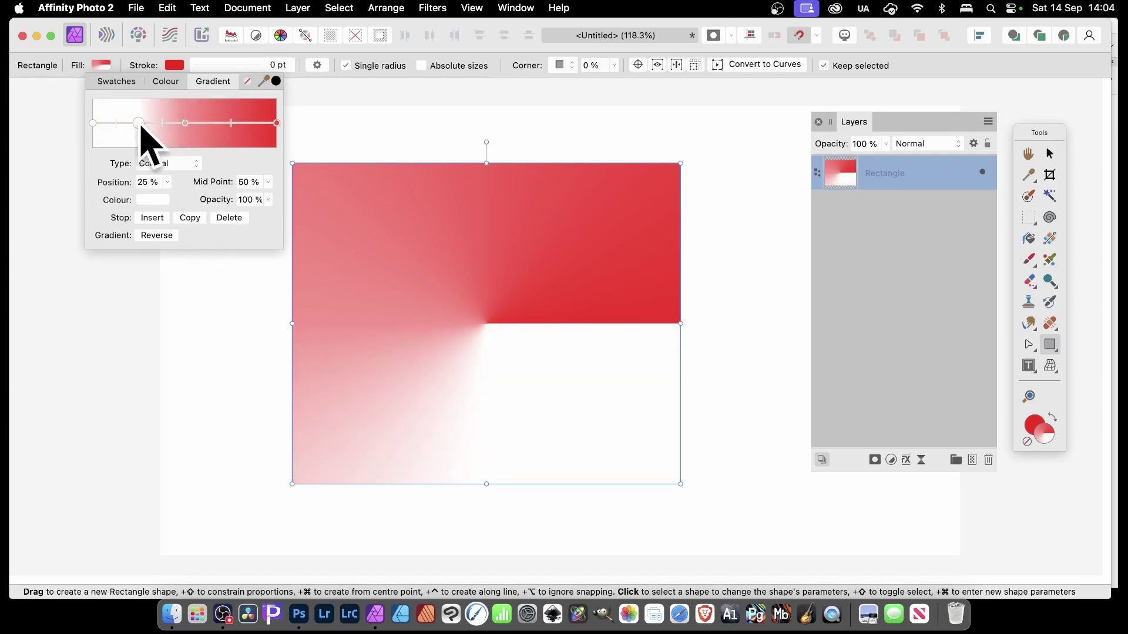
click(151, 218)
click(159, 220)
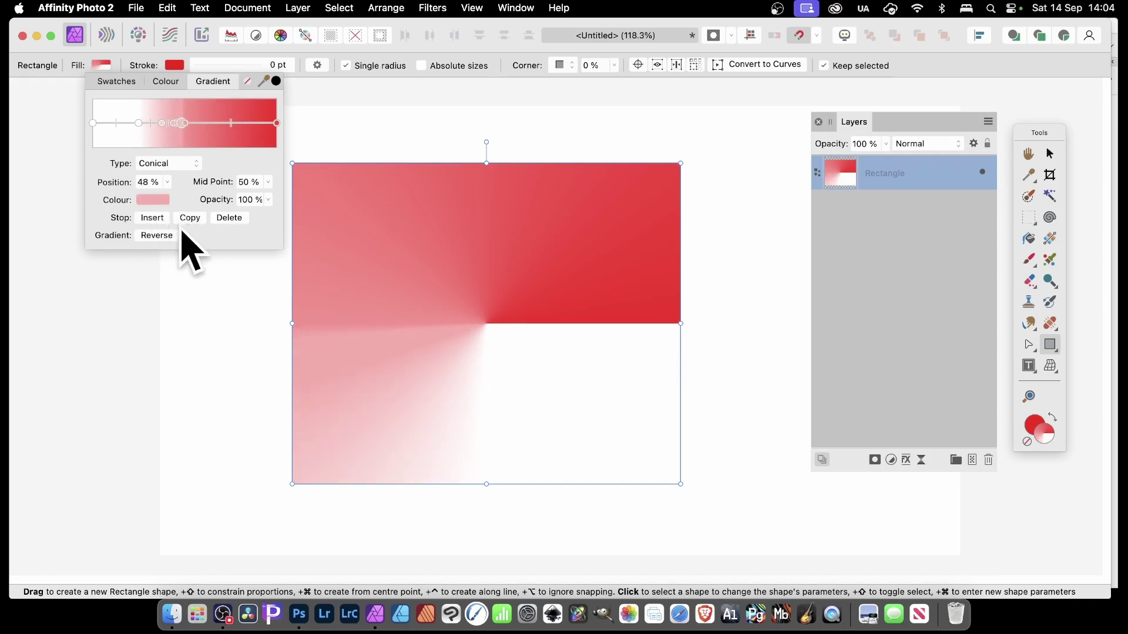
click(229, 218)
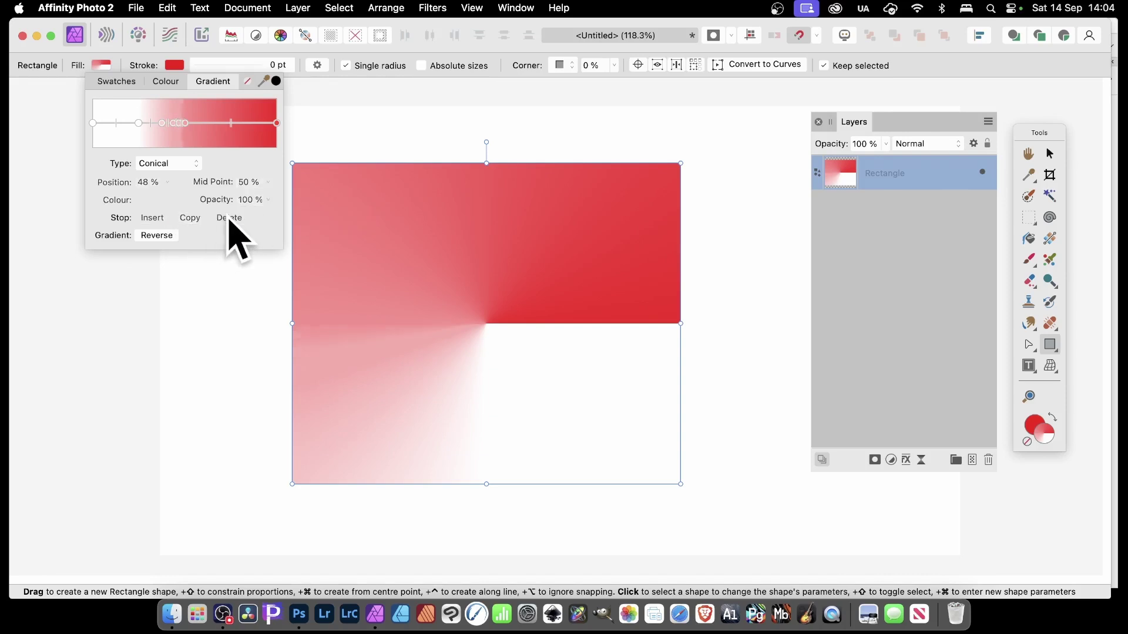
Select the 38% stop and reverse the gradient's direction
click(162, 122)
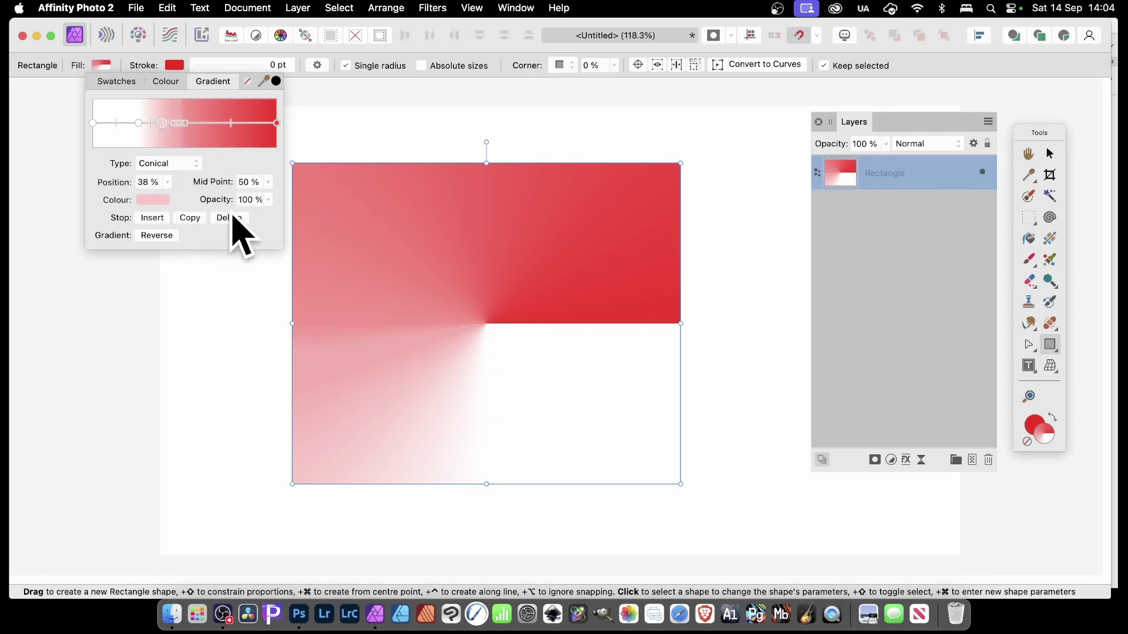
click(152, 235)
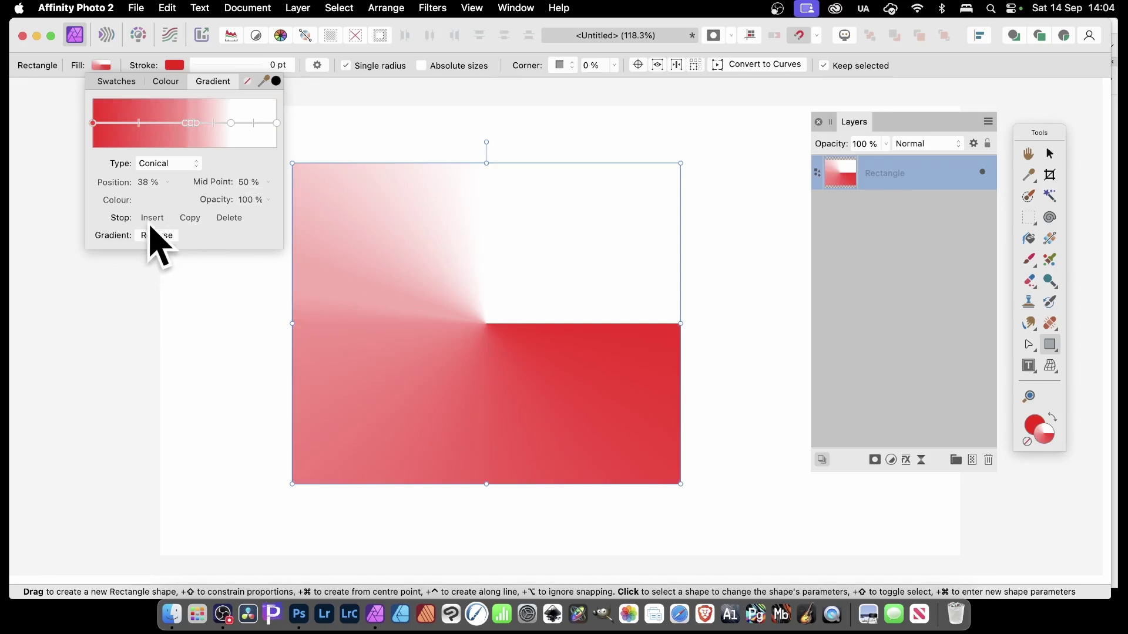
key(super+Tab)
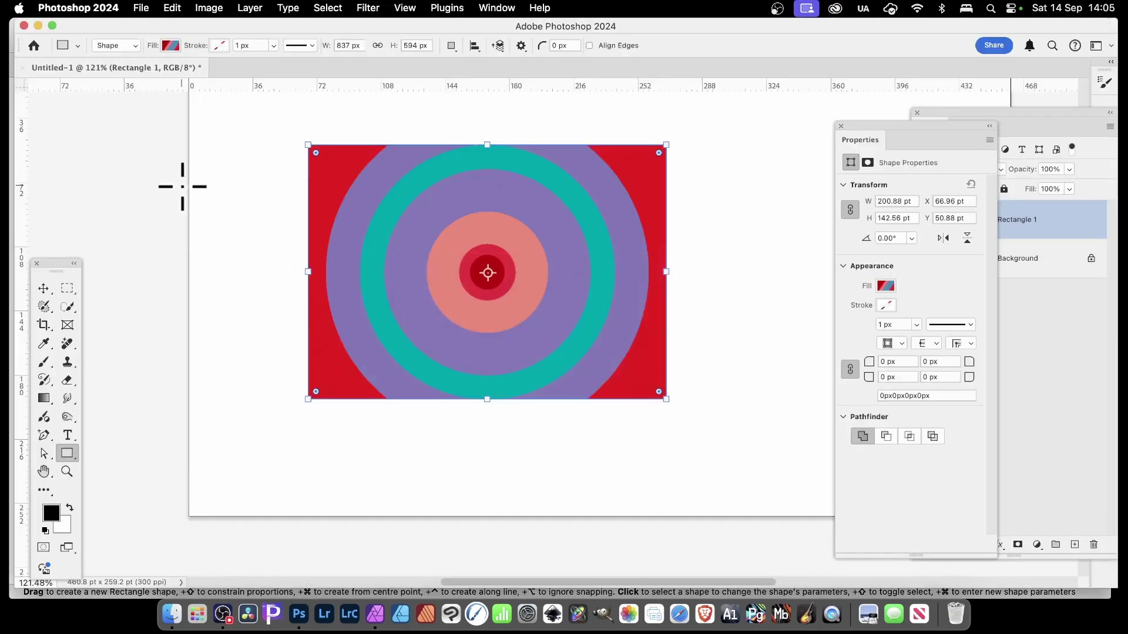
Open Photoshop's full Gradient Editor for the Red, Purple, Blue gradient
click(171, 46)
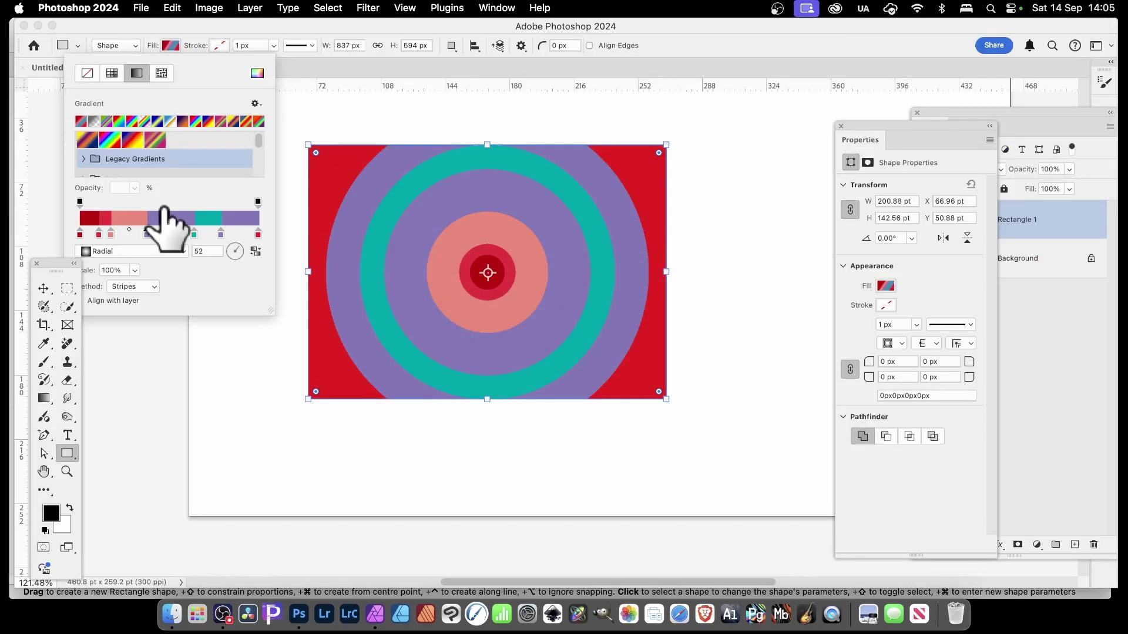
click(176, 220)
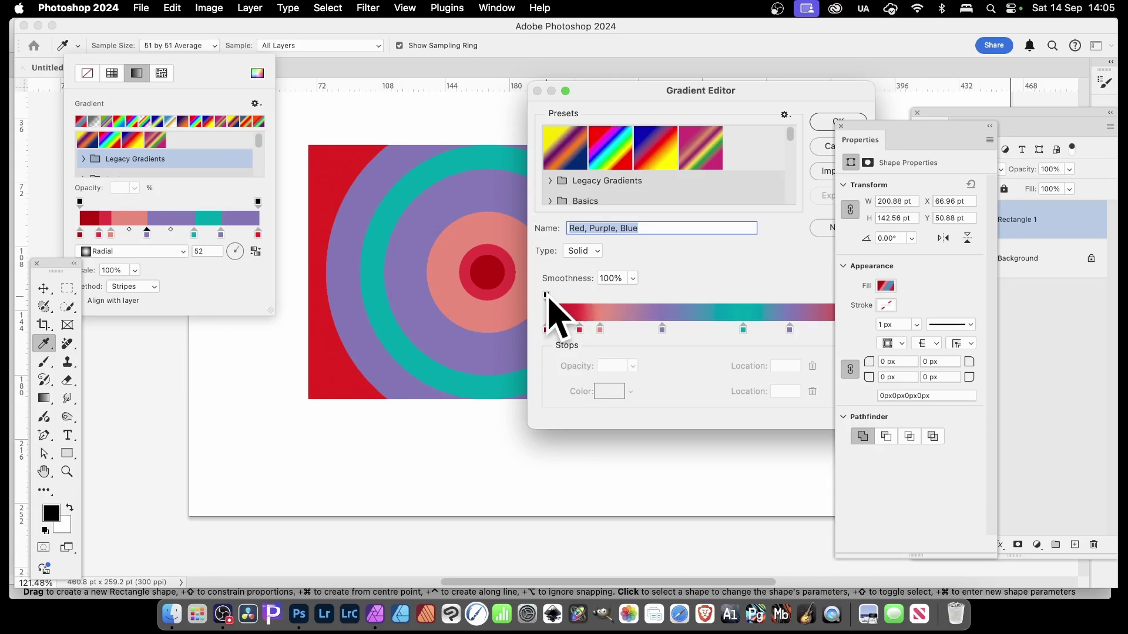
key(super+Tab)
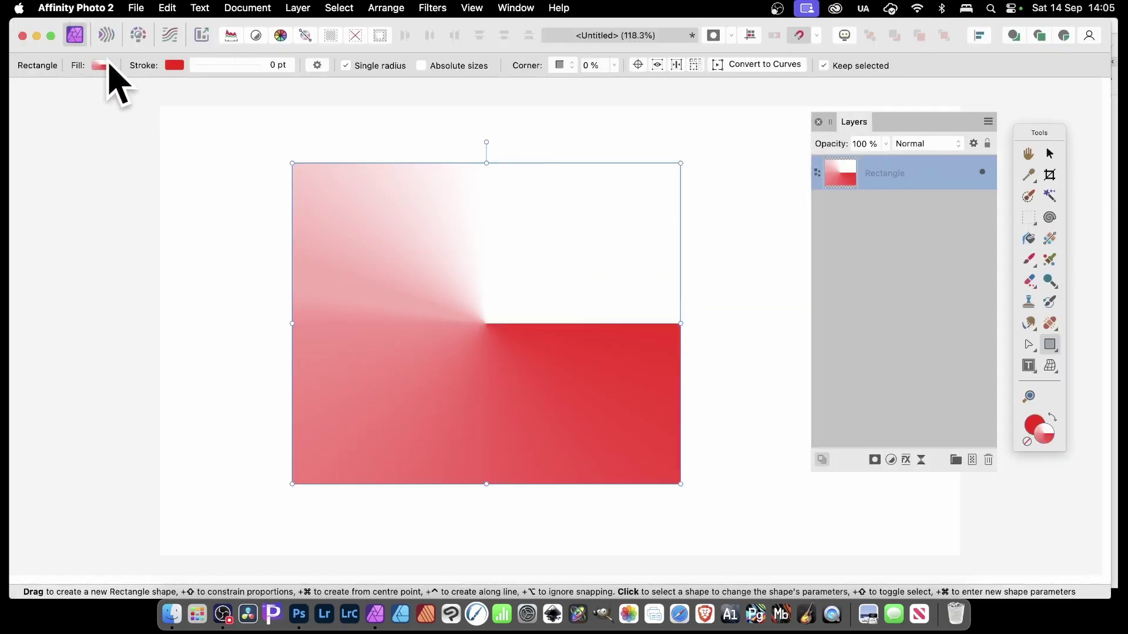
Reopen the conical red-to-white fill settings for new rectangles and select the white end stop
click(103, 65)
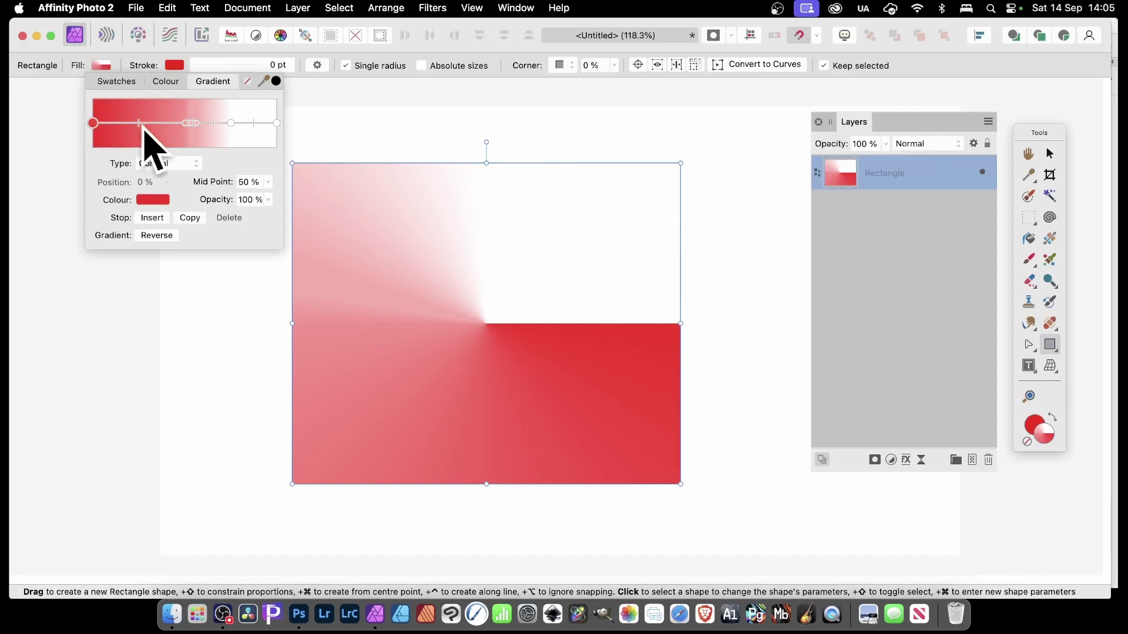
click(83, 129)
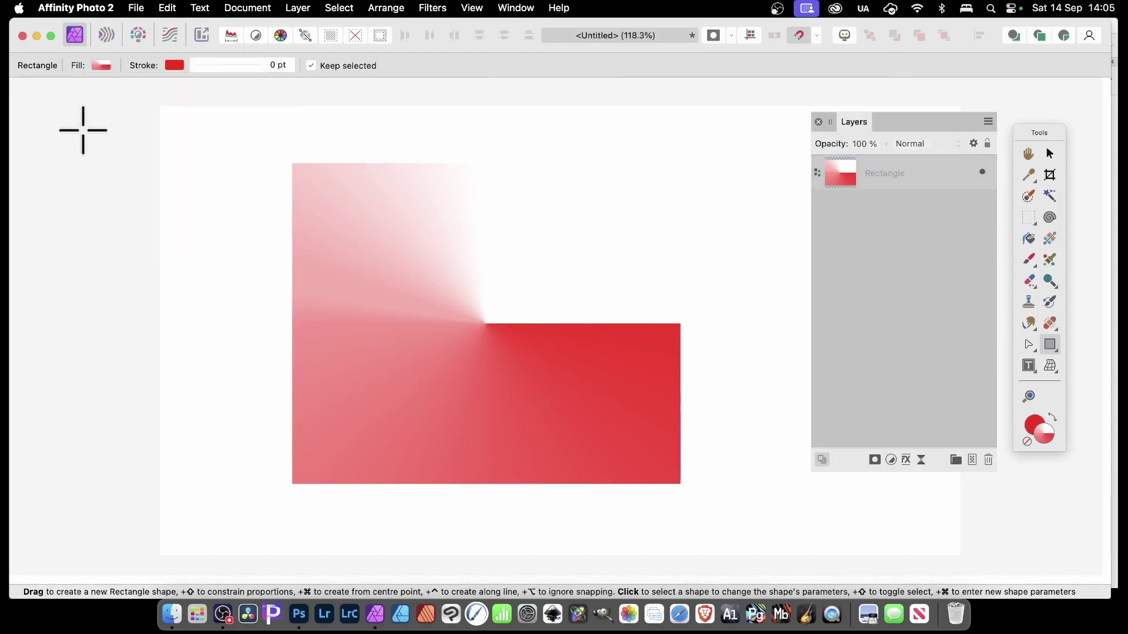
click(103, 66)
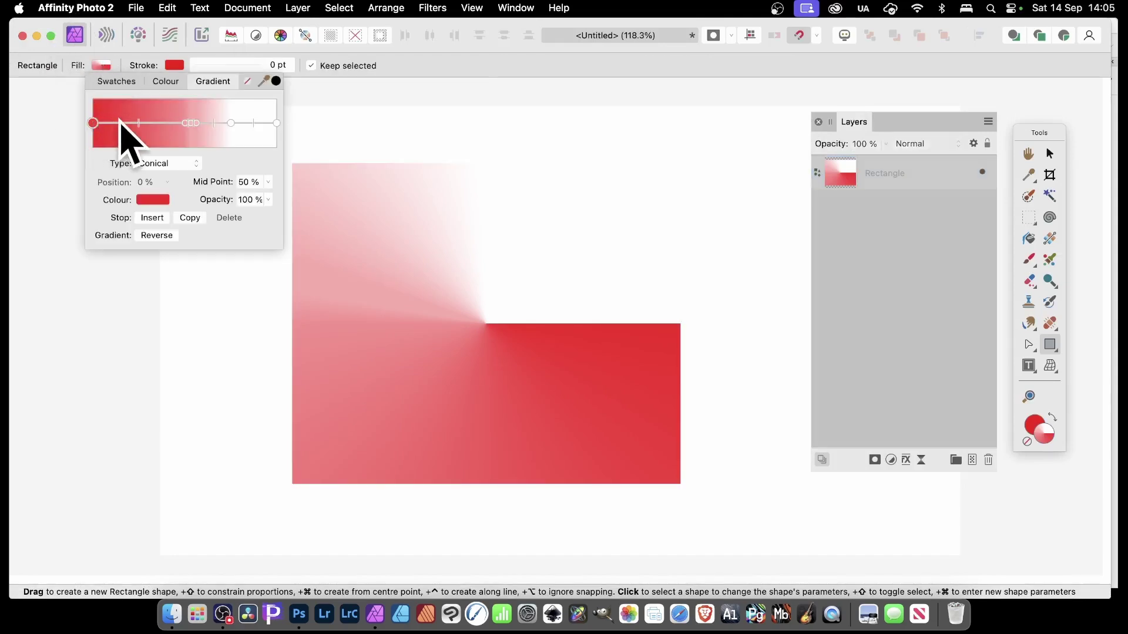
click(278, 124)
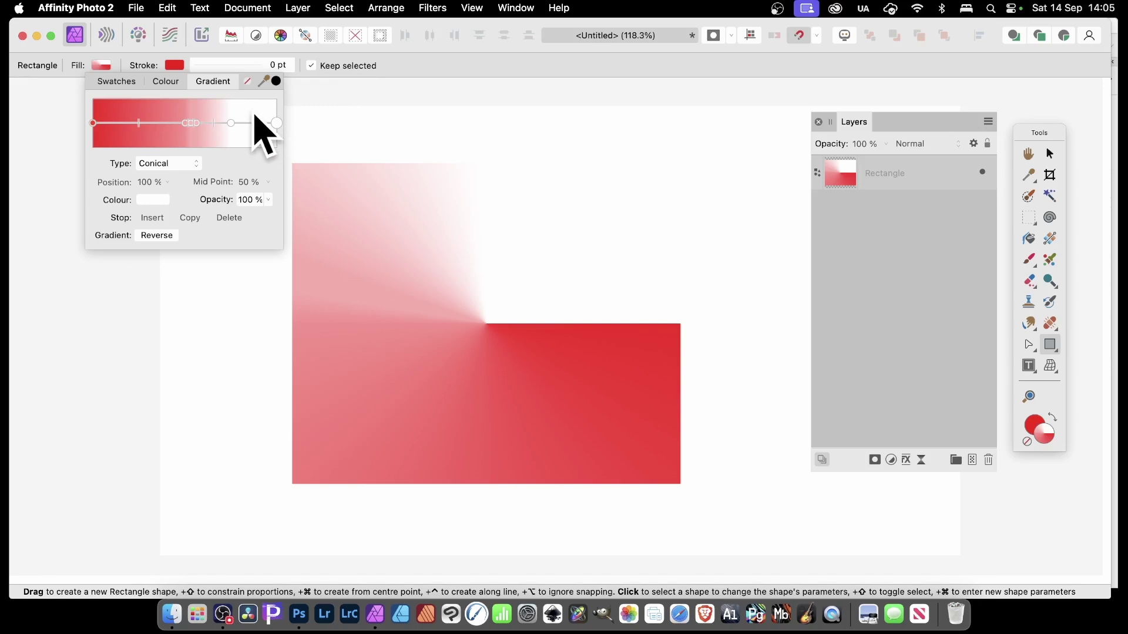
Fade the left red stop to 0% opacity and add a near-transparent stop at 25%
click(94, 123)
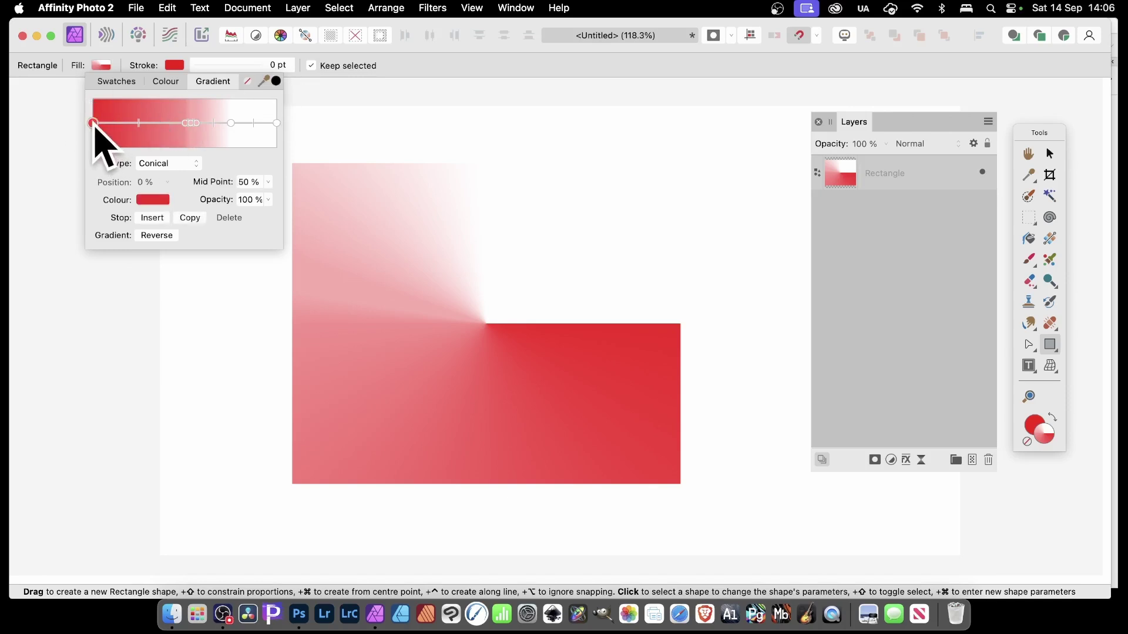
click(268, 199)
drag(267, 215, 112, 216)
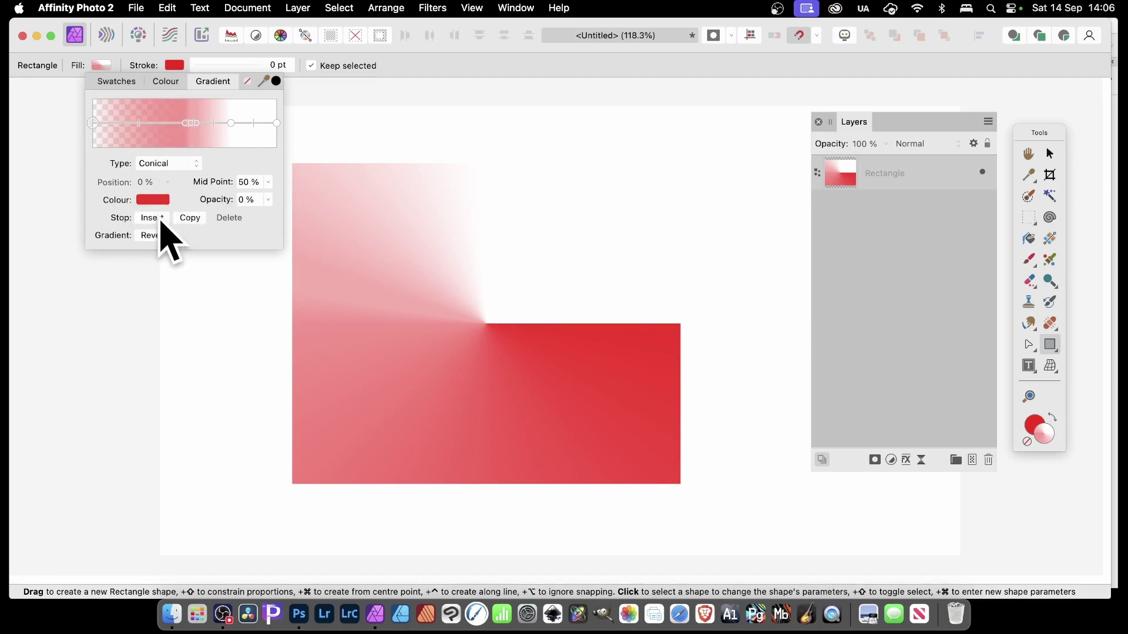
click(159, 219)
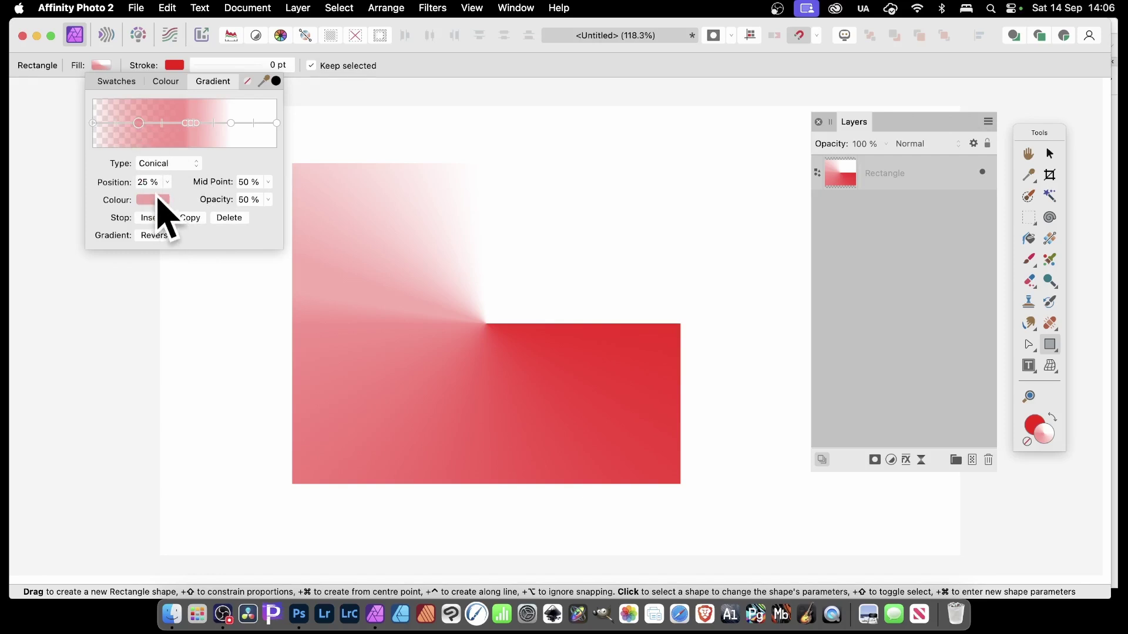
click(268, 200)
drag(266, 214, 220, 216)
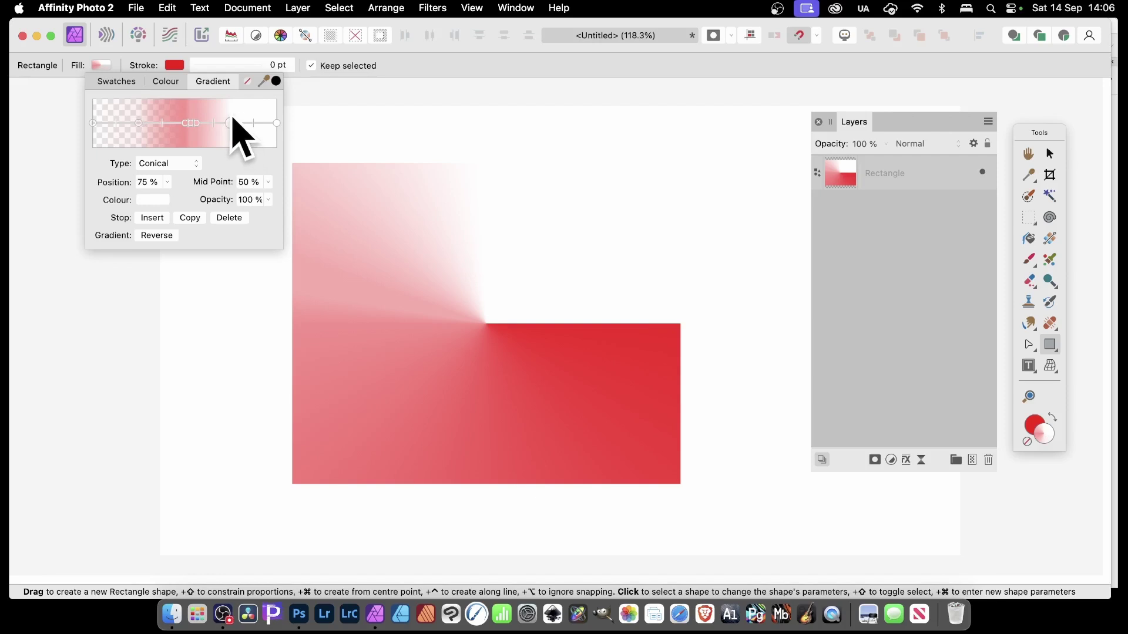
click(165, 81)
click(117, 81)
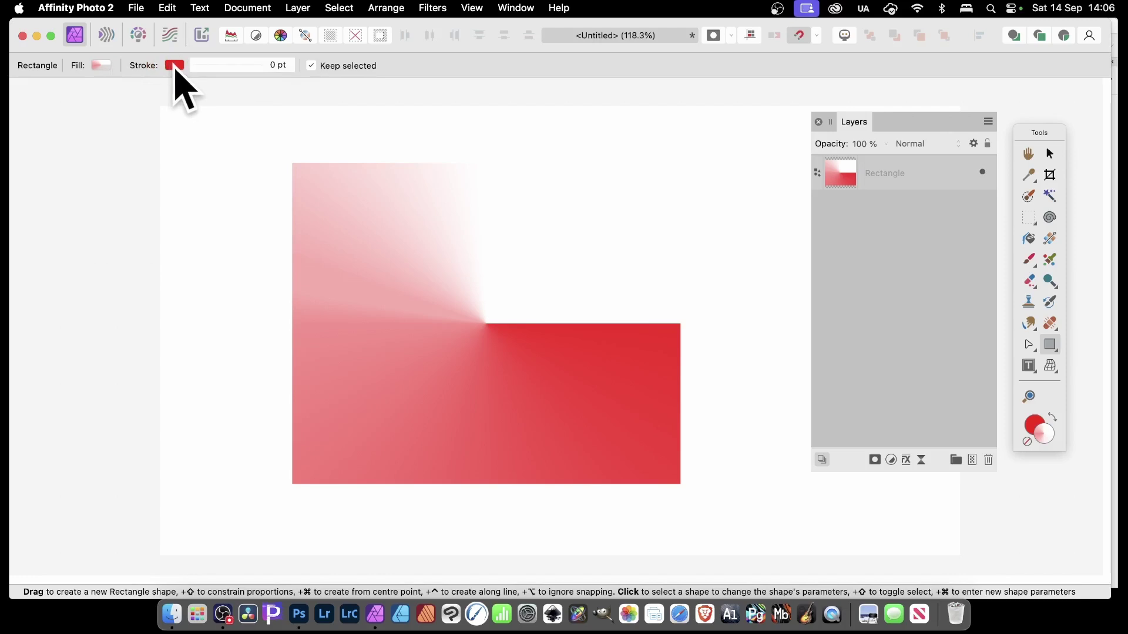
Browse the stroke colour options, then widen the red dashed stroke
click(175, 66)
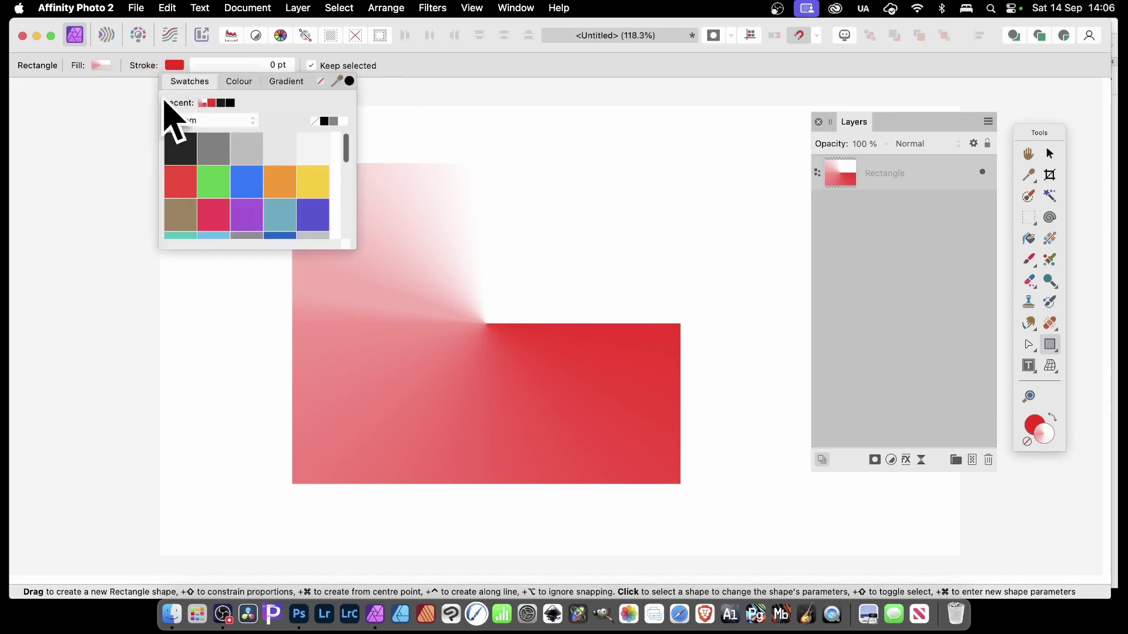
click(239, 81)
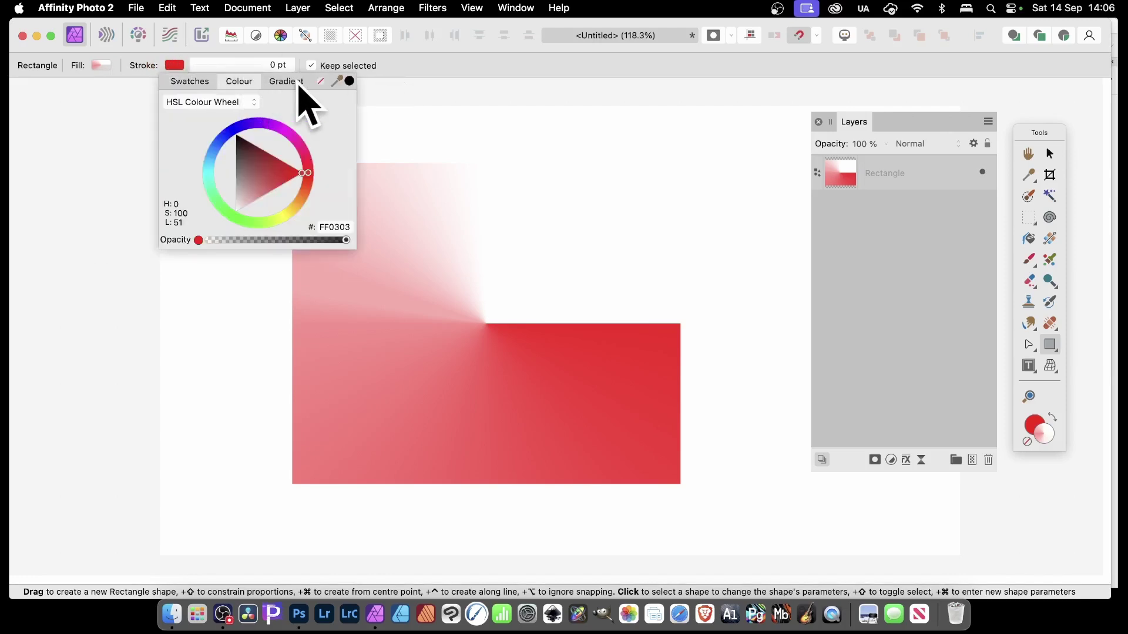
click(288, 82)
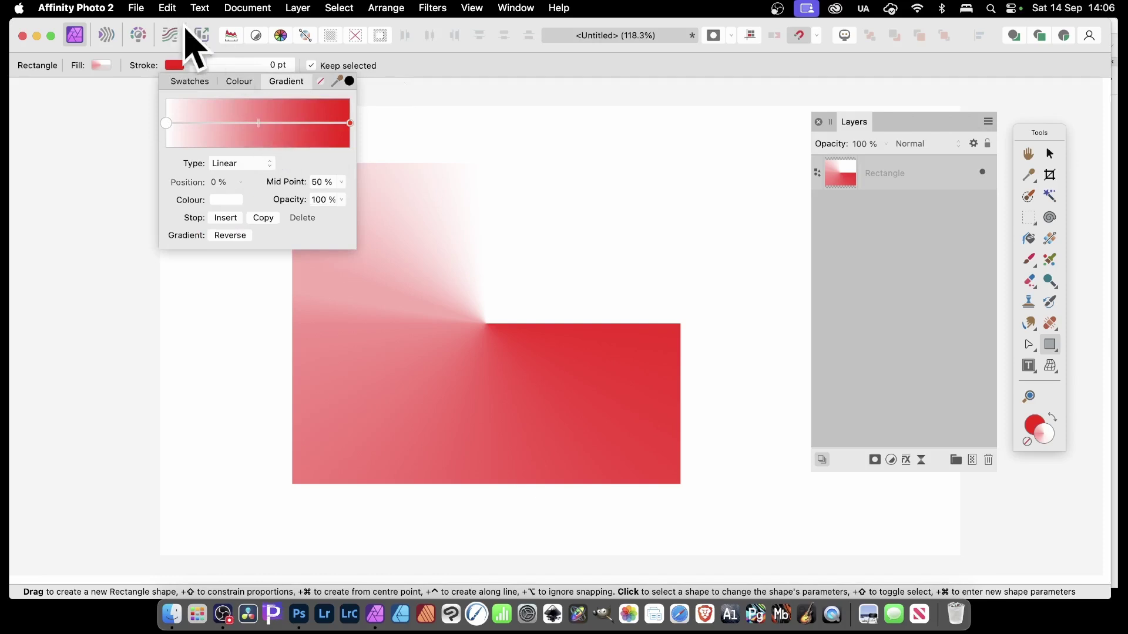
click(273, 65)
drag(200, 109, 274, 111)
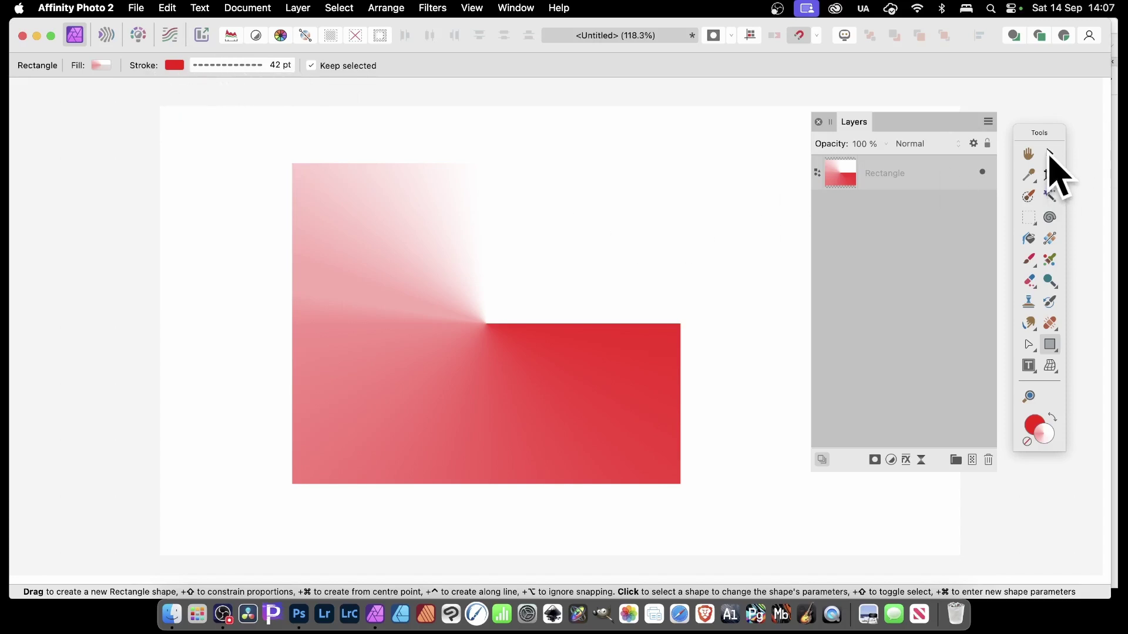
Select the gradient rectangle, undo a stray rectangle, and set a 19 pt scalloped stroke
click(893, 177)
drag(450, 219, 512, 254)
key(super+z)
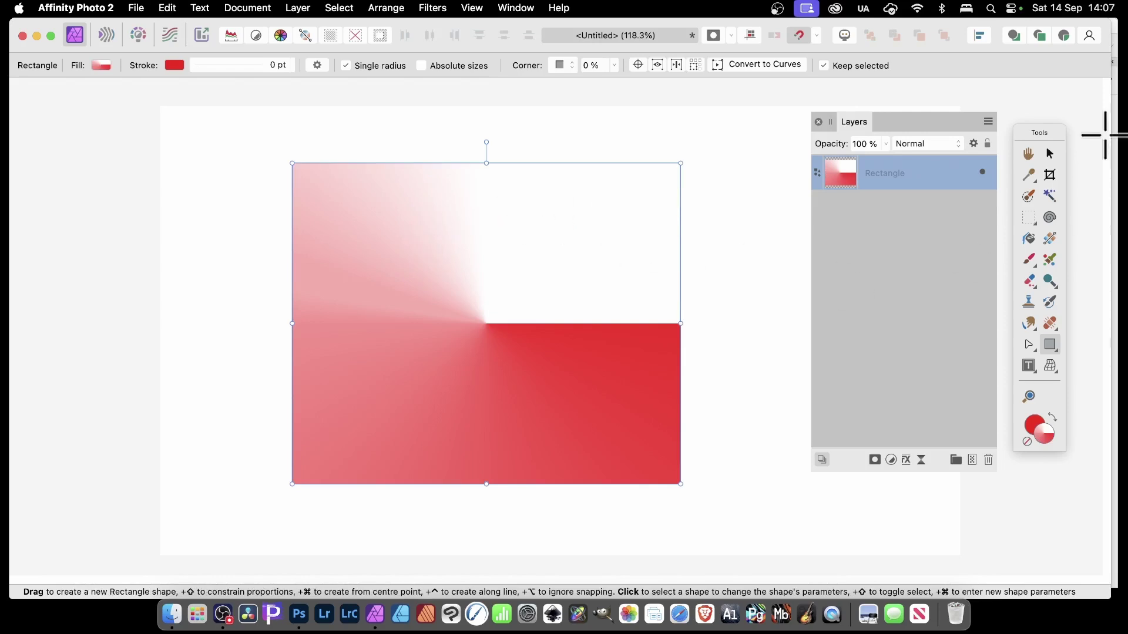
click(240, 68)
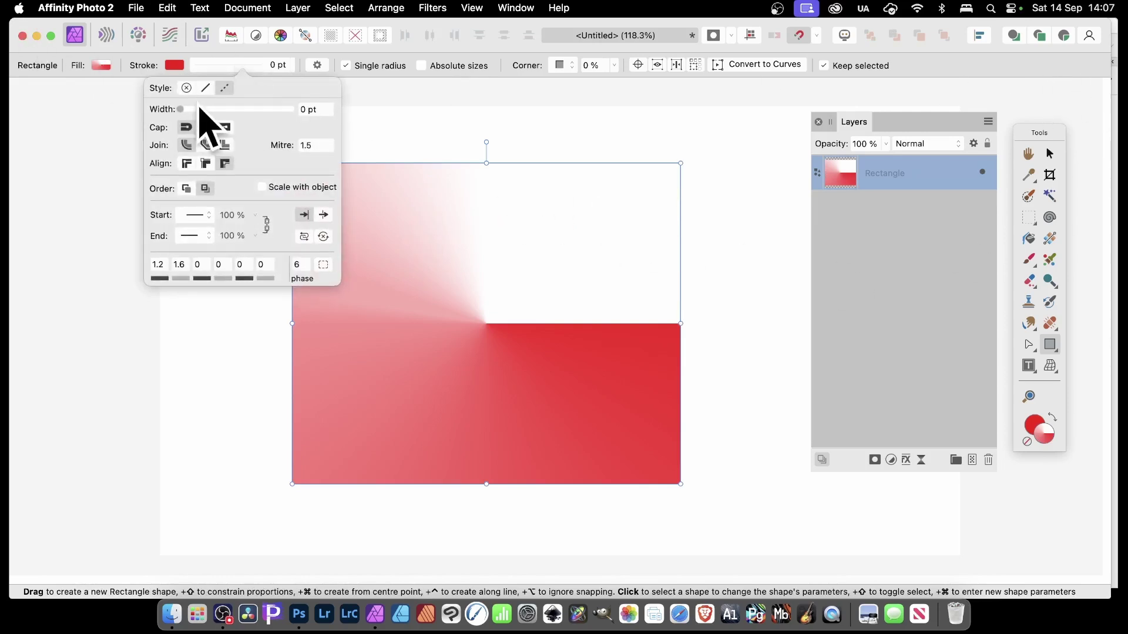
drag(200, 109, 239, 110)
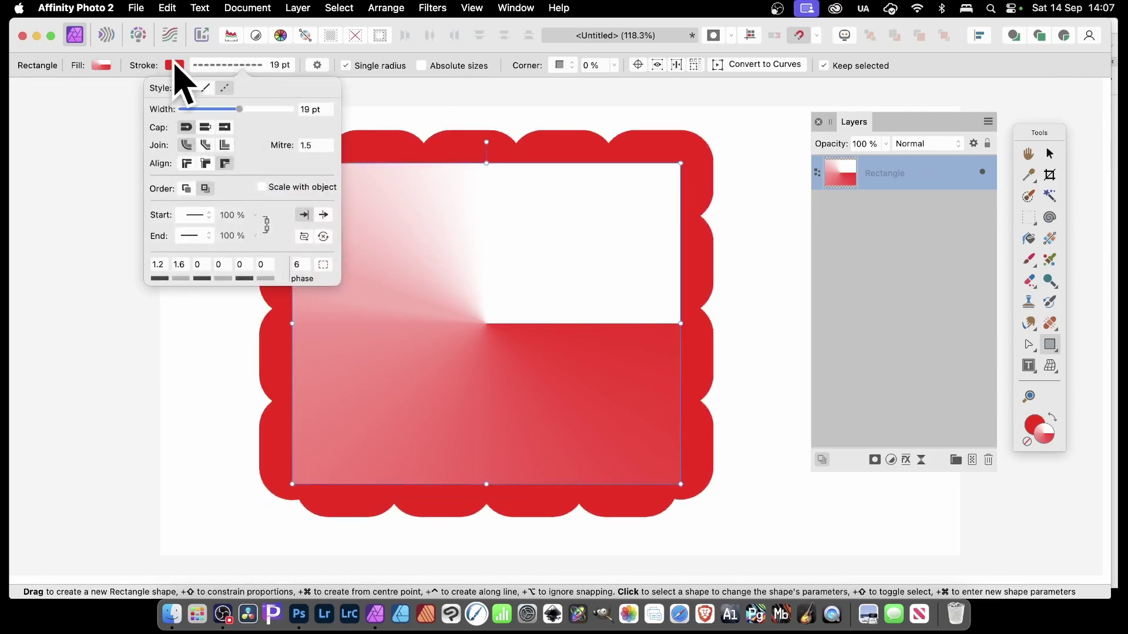
Colour the stroke with a tan-yellow-brown-cream gold gradient from the Gradients palette
click(175, 65)
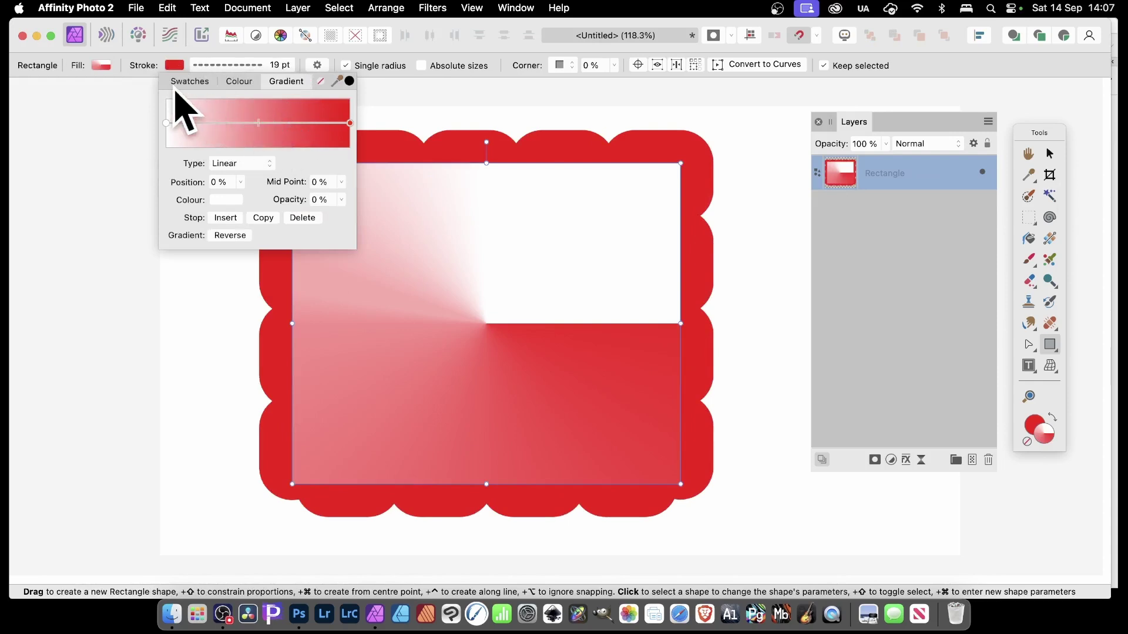
click(187, 83)
click(224, 120)
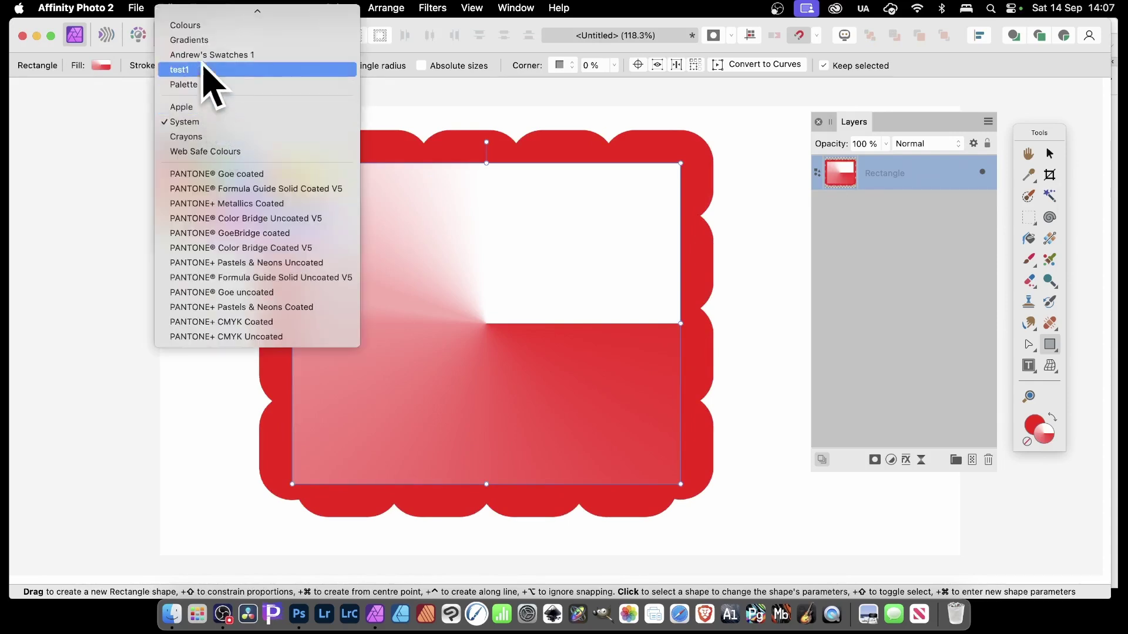
click(196, 39)
click(214, 151)
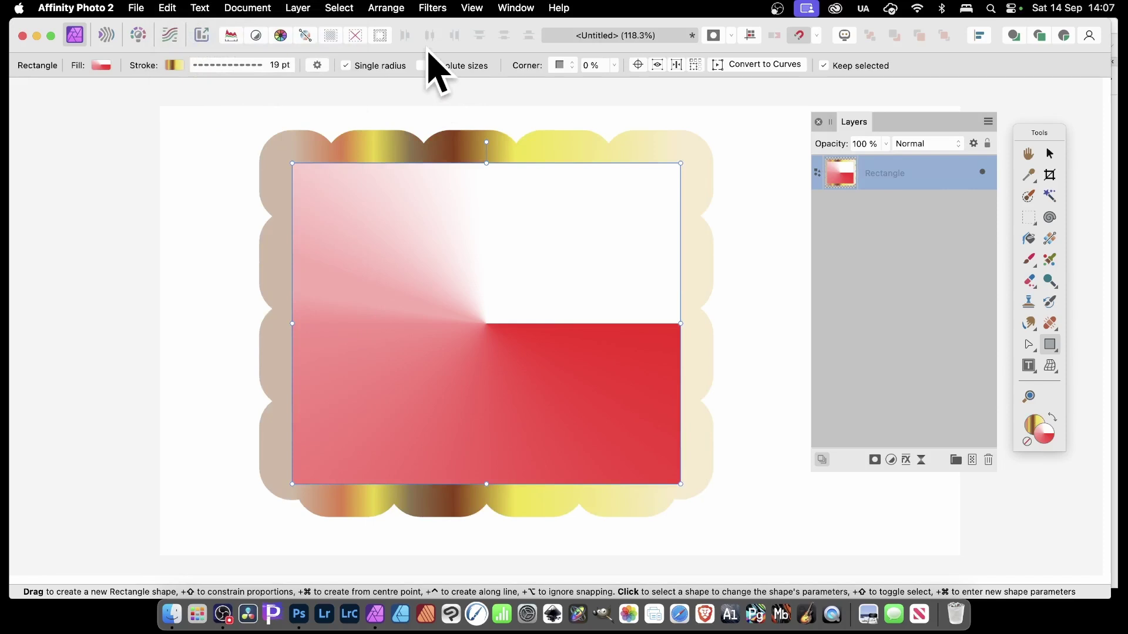
Confirm the Red, Purple, Blue radial Stripes gradient on Photoshop's rectangle
key(super+Tab)
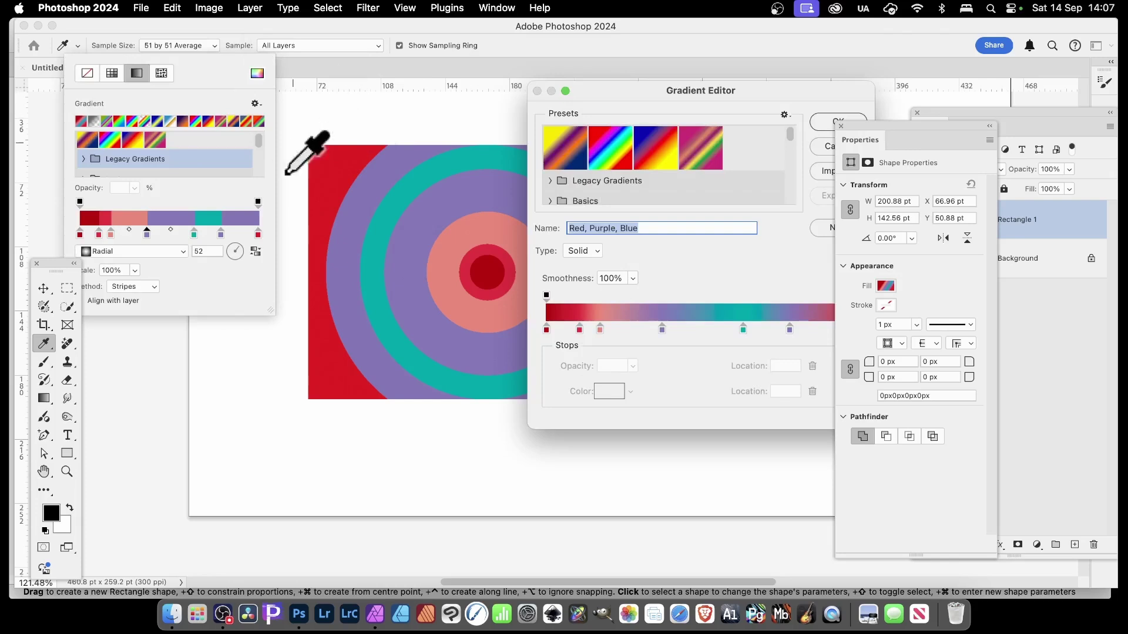
drag(721, 93, 529, 87)
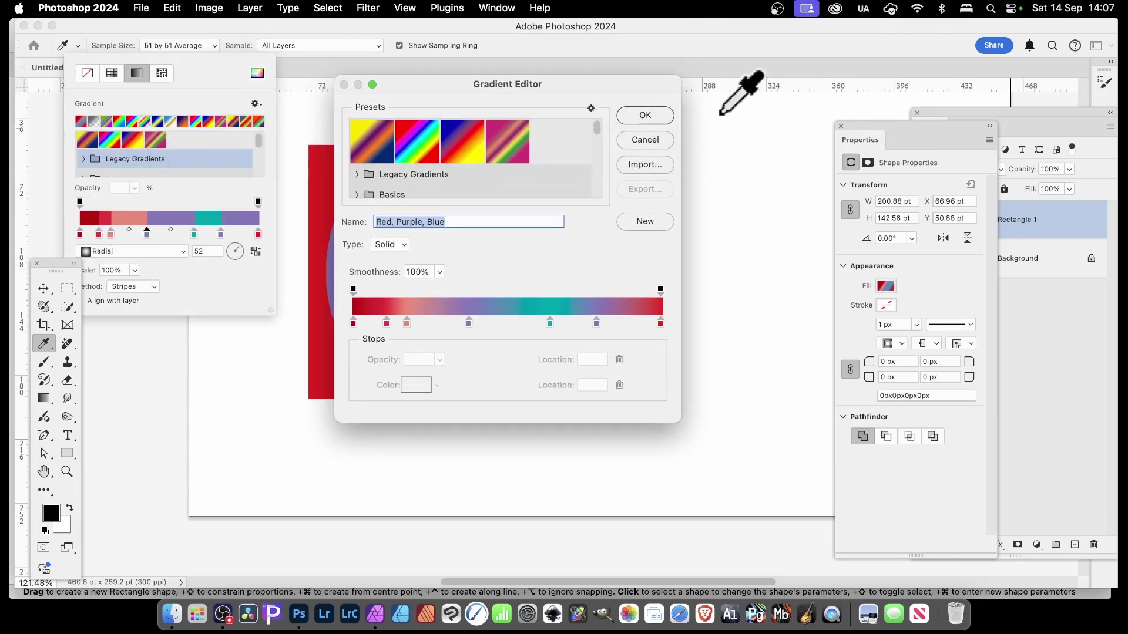
click(659, 120)
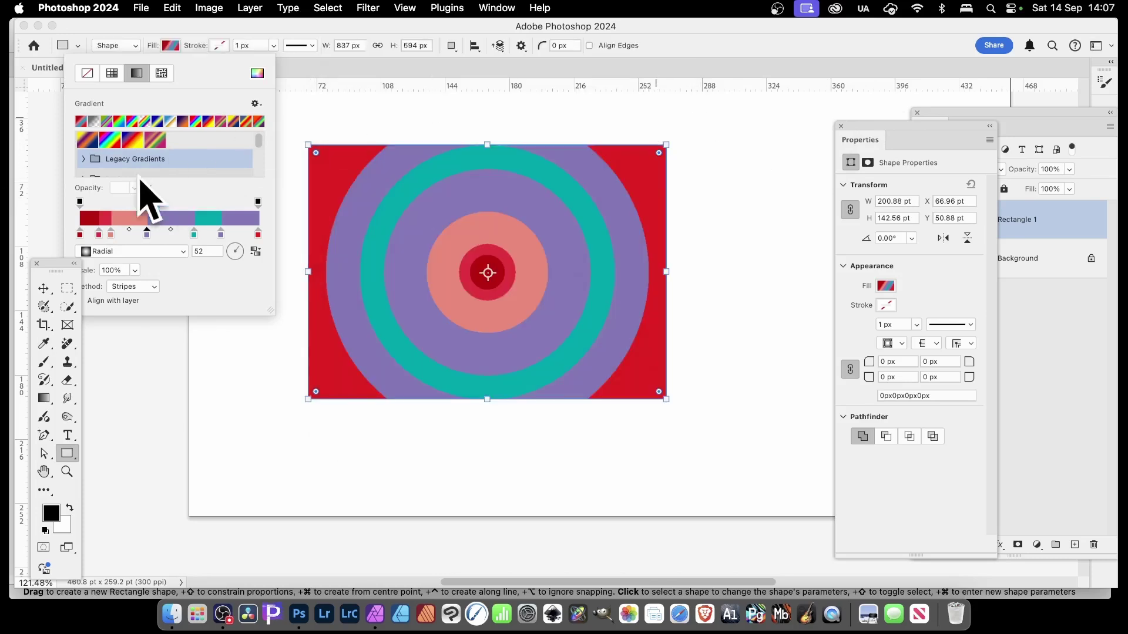
Replace the radial stripes with a plain white-to-black linear gradient at 90°
click(111, 73)
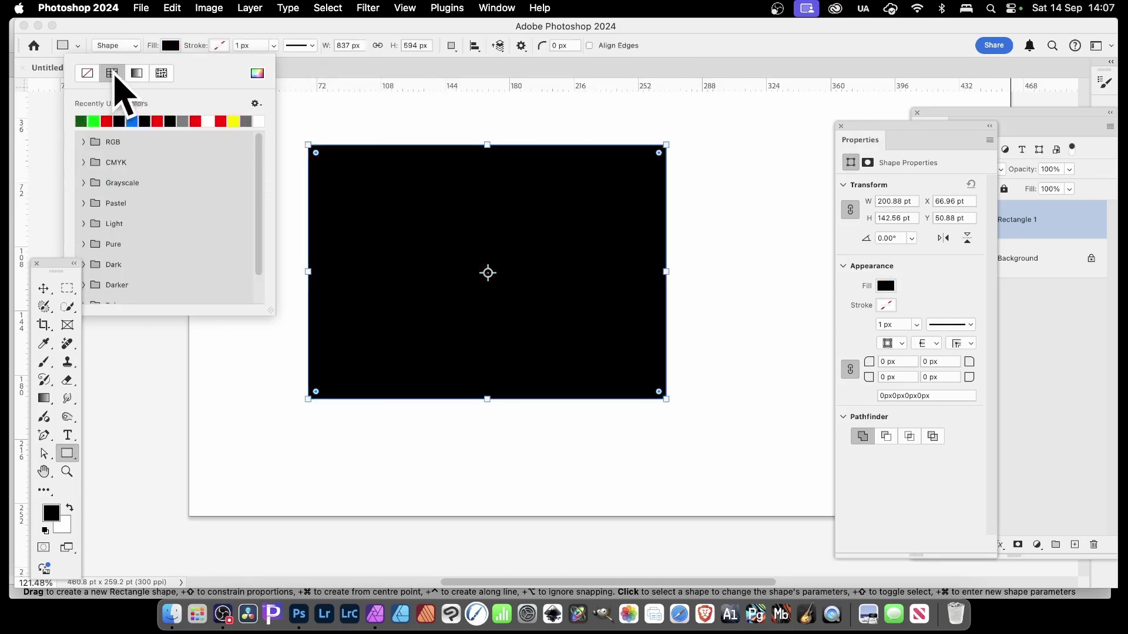
scroll(151, 221, down, 2)
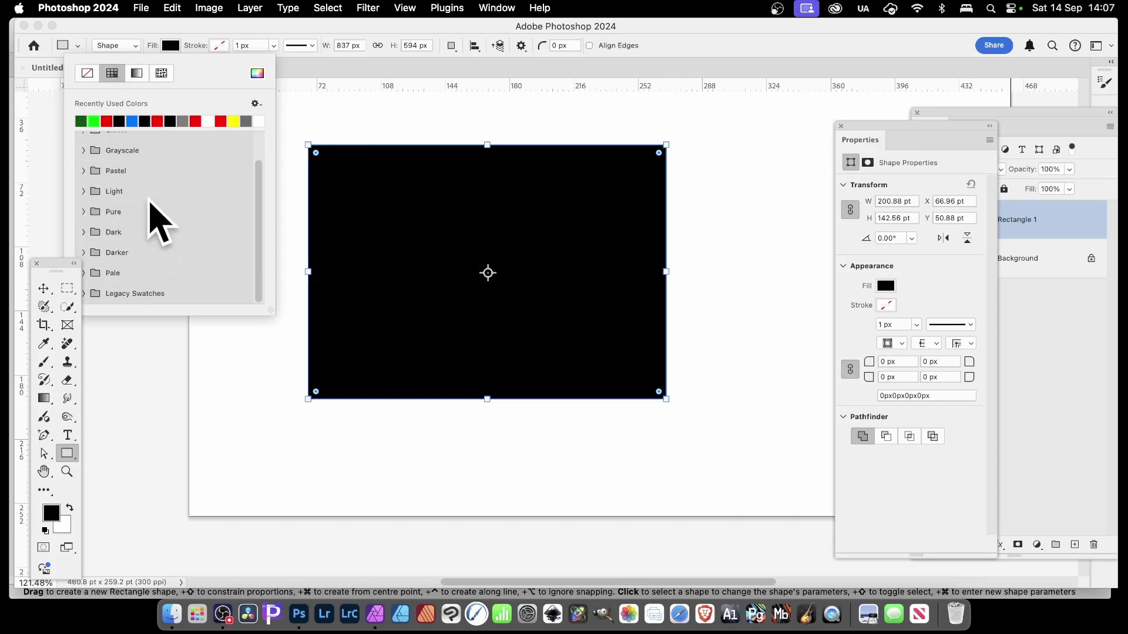
scroll(151, 221, up, 2)
scroll(149, 201, down, 2)
scroll(151, 200, up, 2)
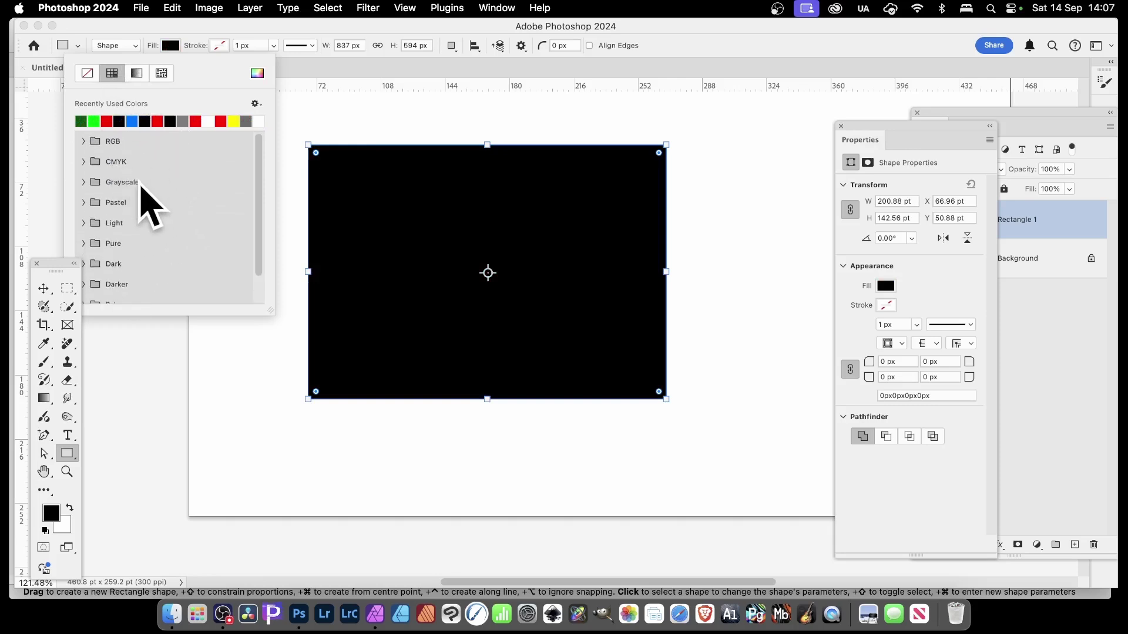
scroll(139, 196, down, 2)
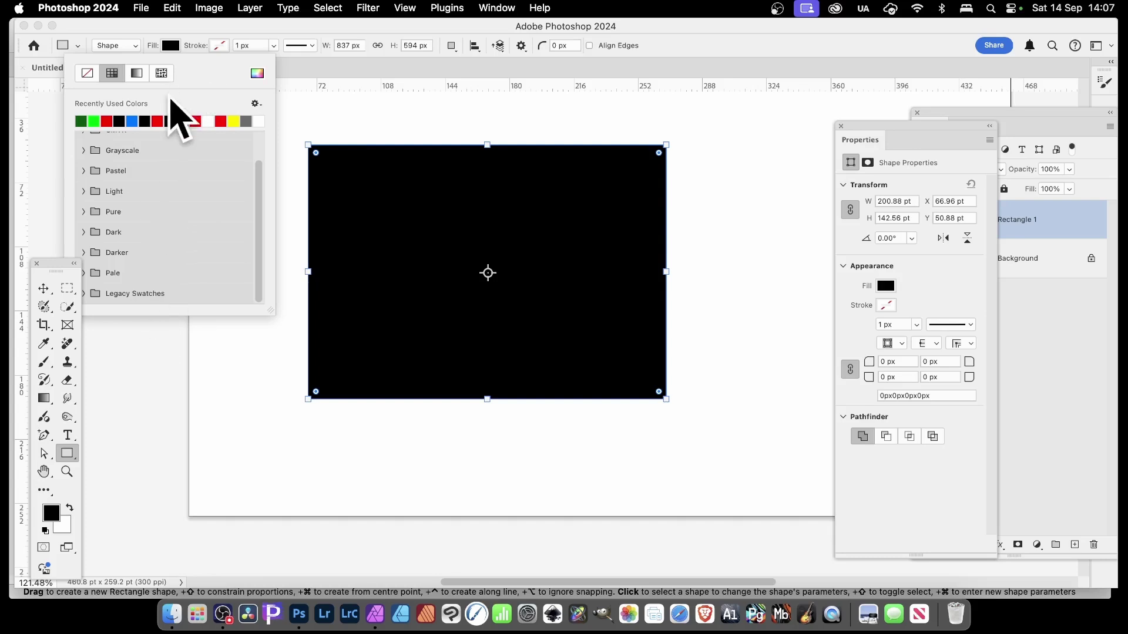
click(139, 74)
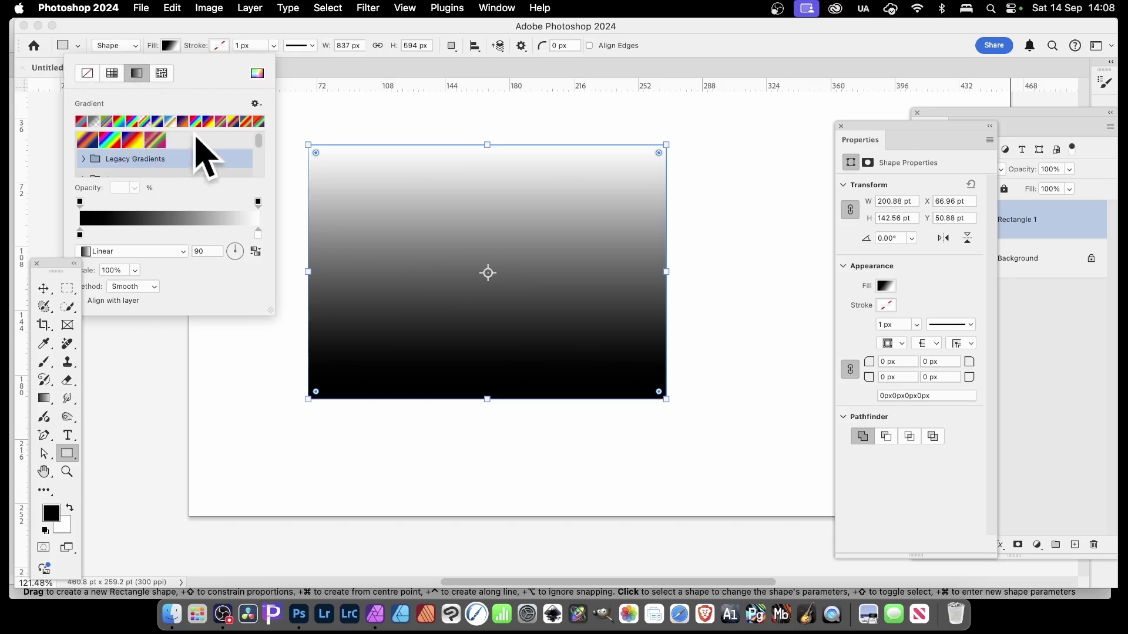
Try several pattern fills on the rectangle, settling on the wooden 0 pattern
click(162, 73)
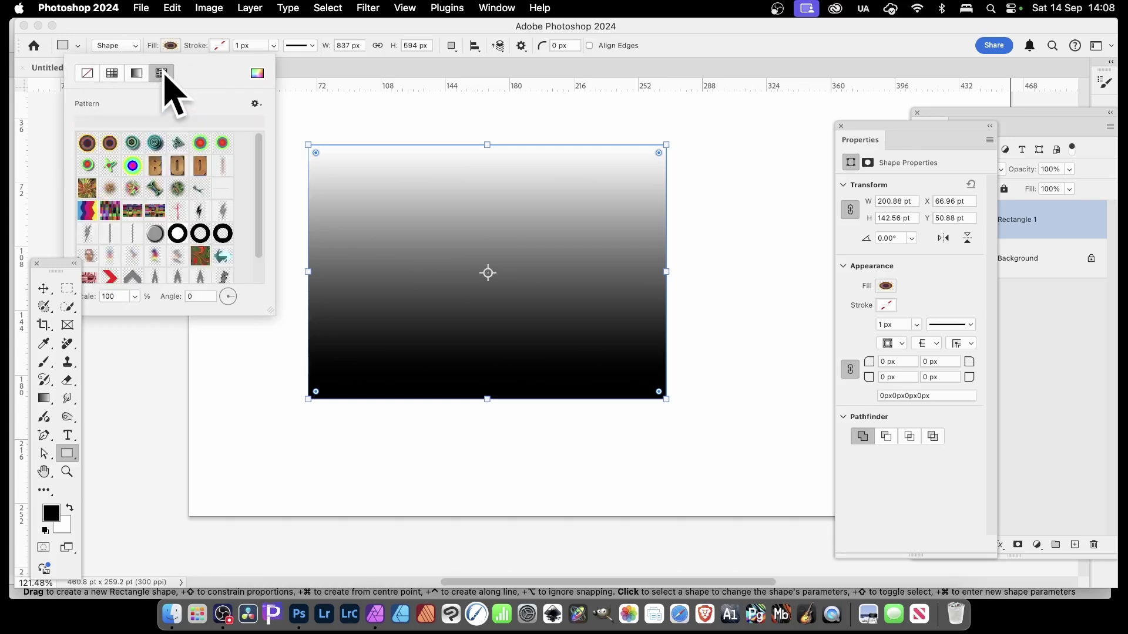
click(155, 166)
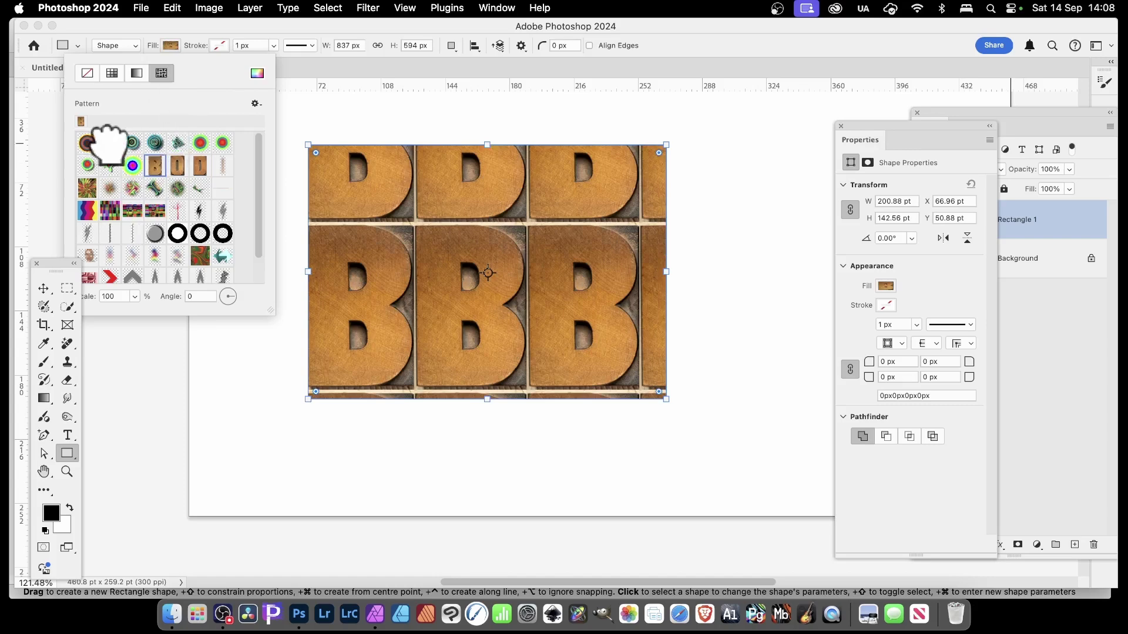
click(110, 143)
click(133, 143)
click(152, 142)
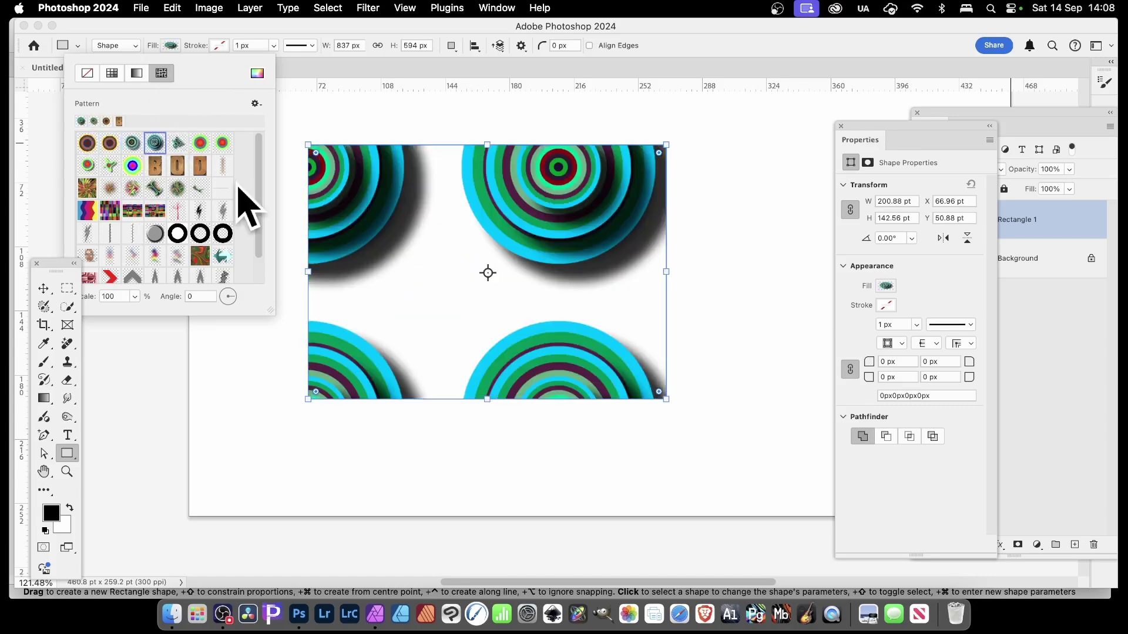
click(199, 233)
click(156, 233)
click(177, 165)
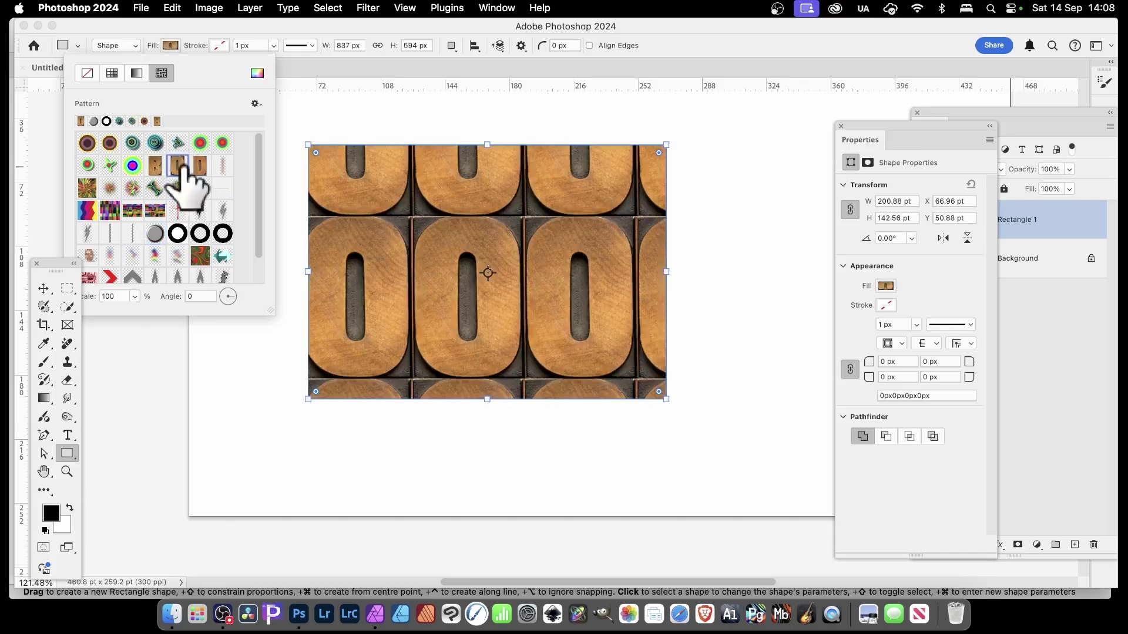
Scale the wooden pattern to 23% and rotate it to -39°, then return to Affinity
click(260, 27)
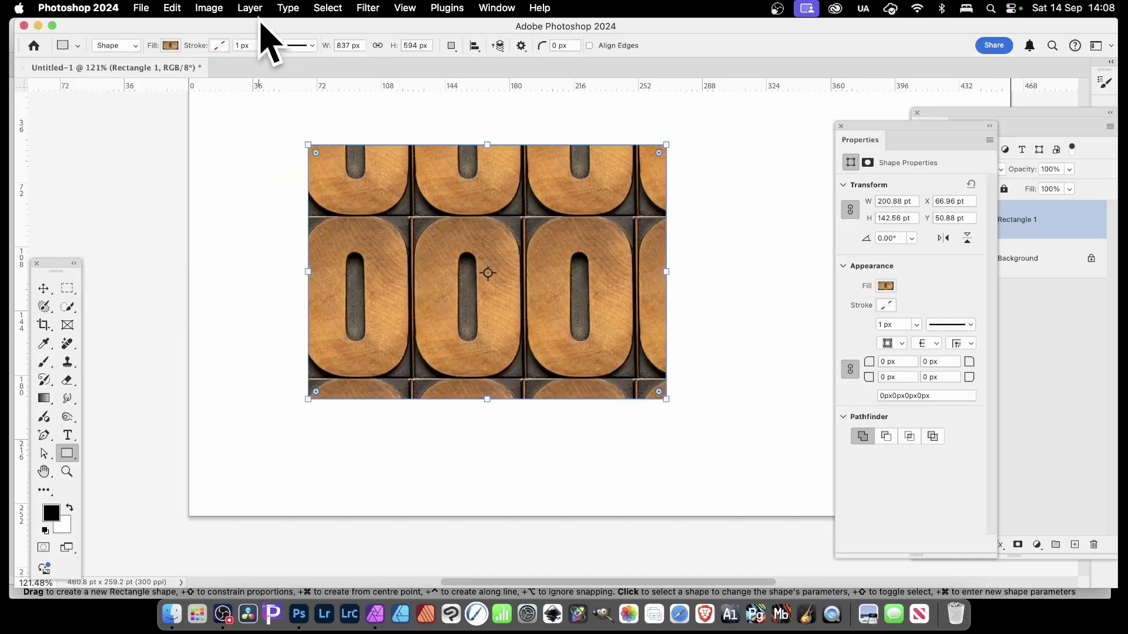
click(172, 46)
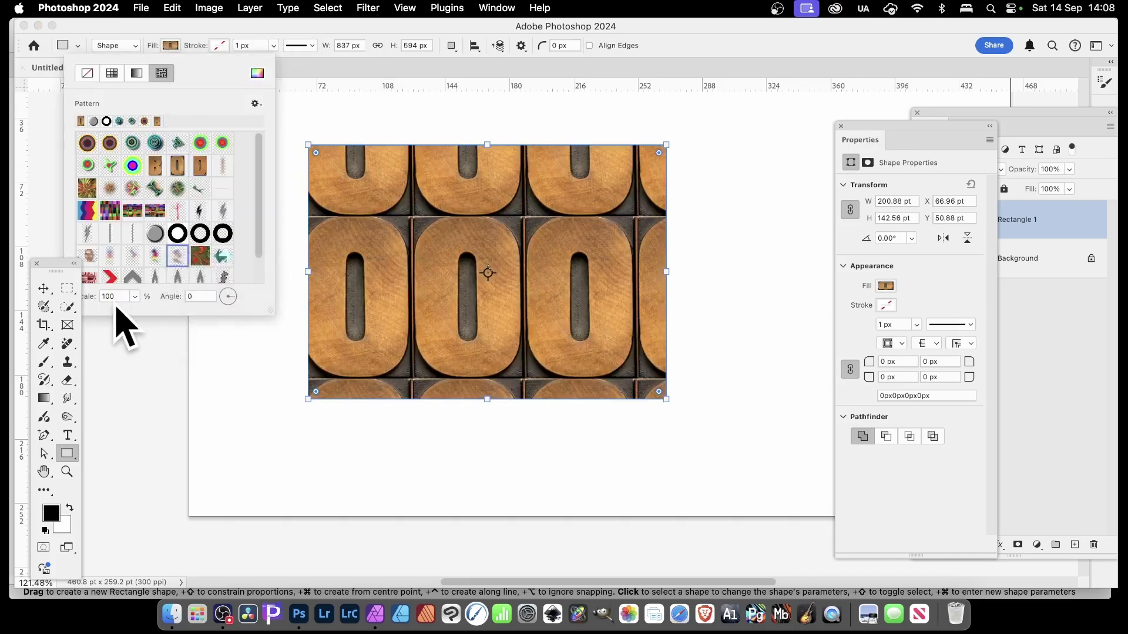
click(135, 297)
drag(133, 316, 131, 326)
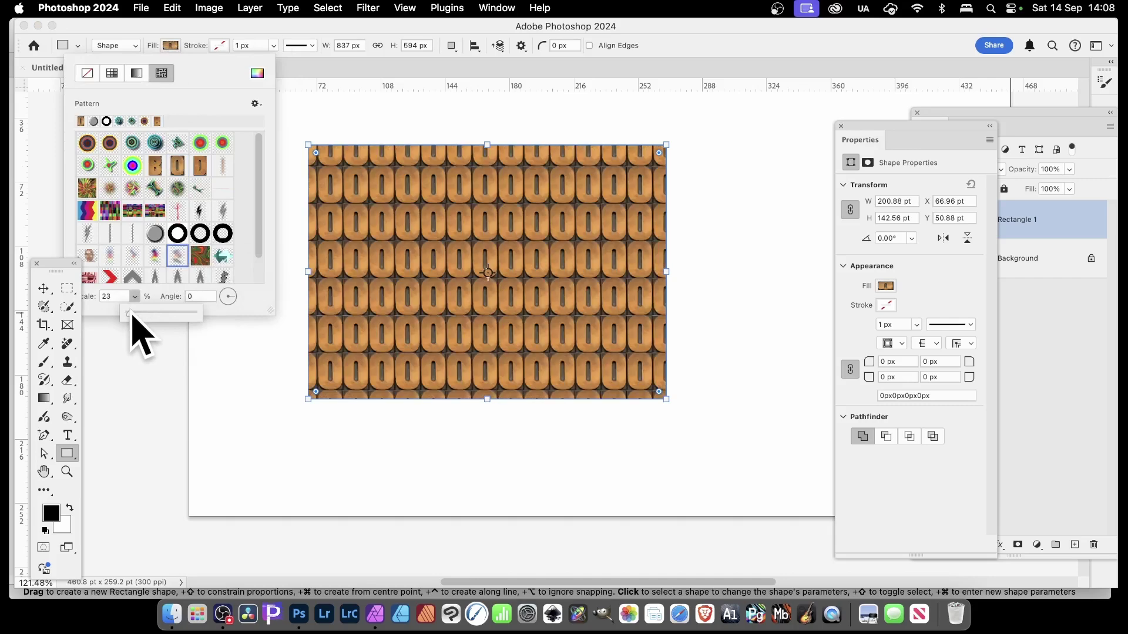
drag(228, 296, 370, 136)
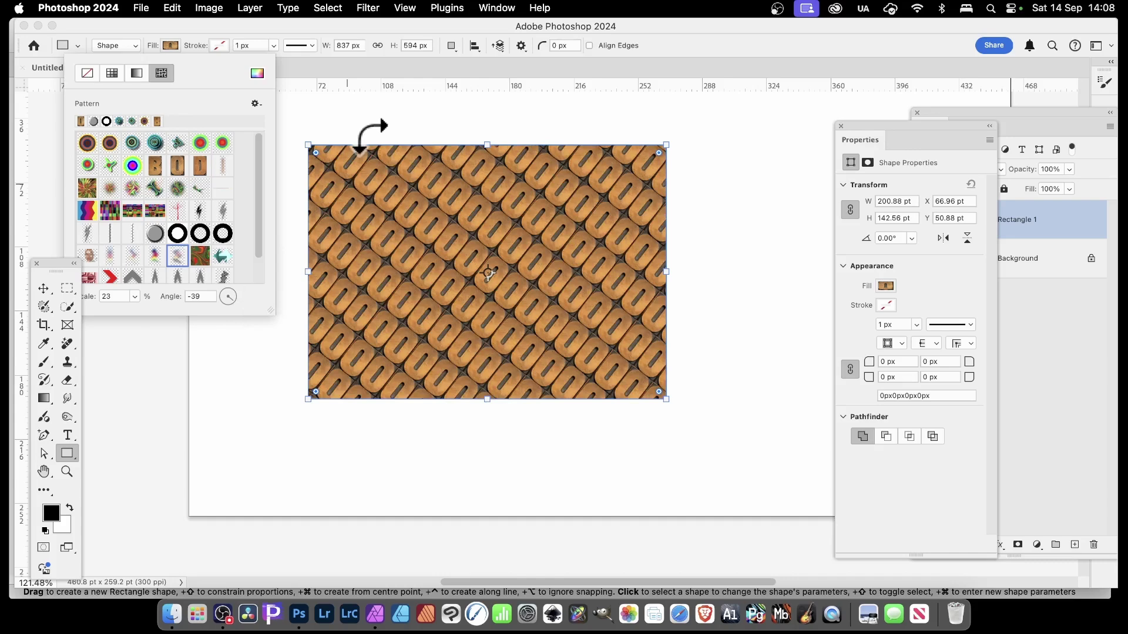
key(super+Tab)
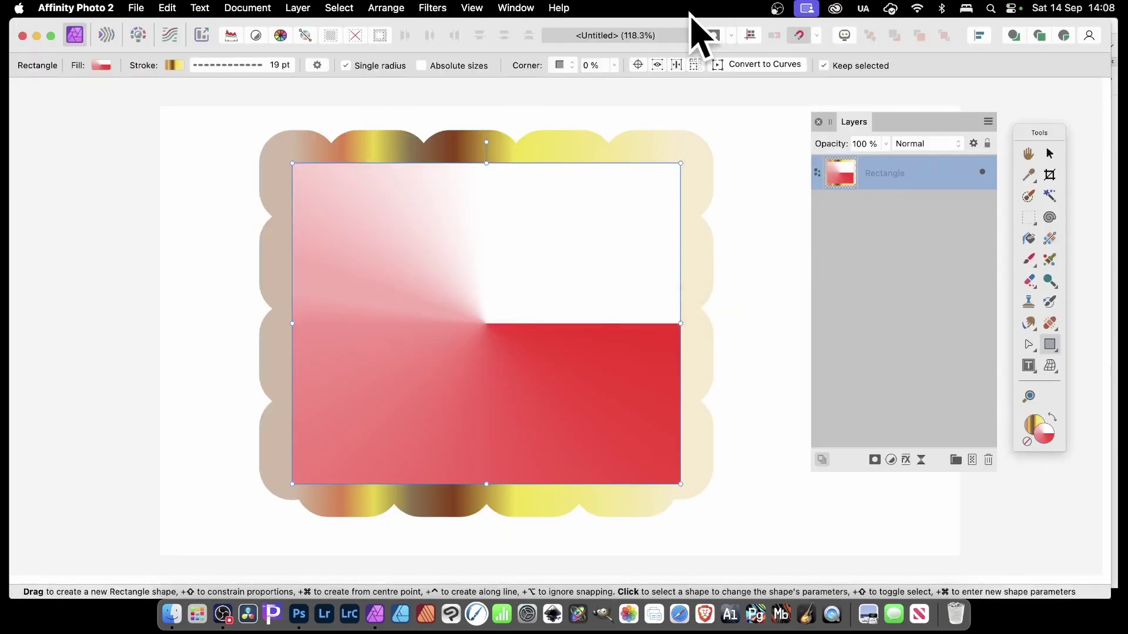
Delete the scalloped rectangle and draw a new one with a 0 pt stroke
key(BackSpace)
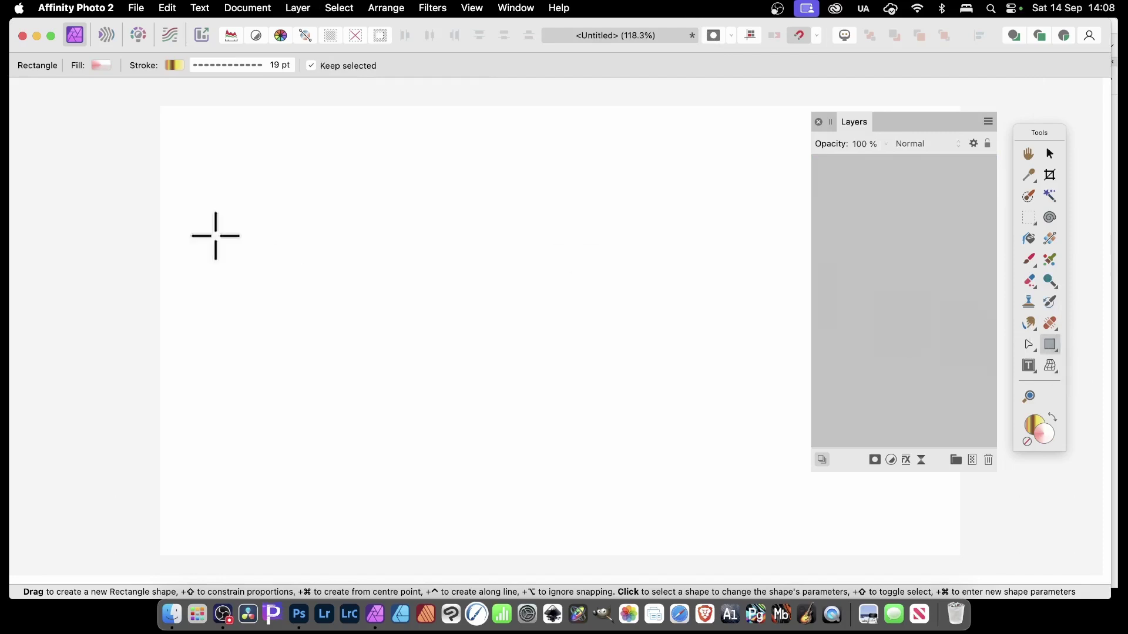
mouse_move(304, 160)
mouse_down()
mouse_move(375, 279)
mouse_move(671, 446)
mouse_up()
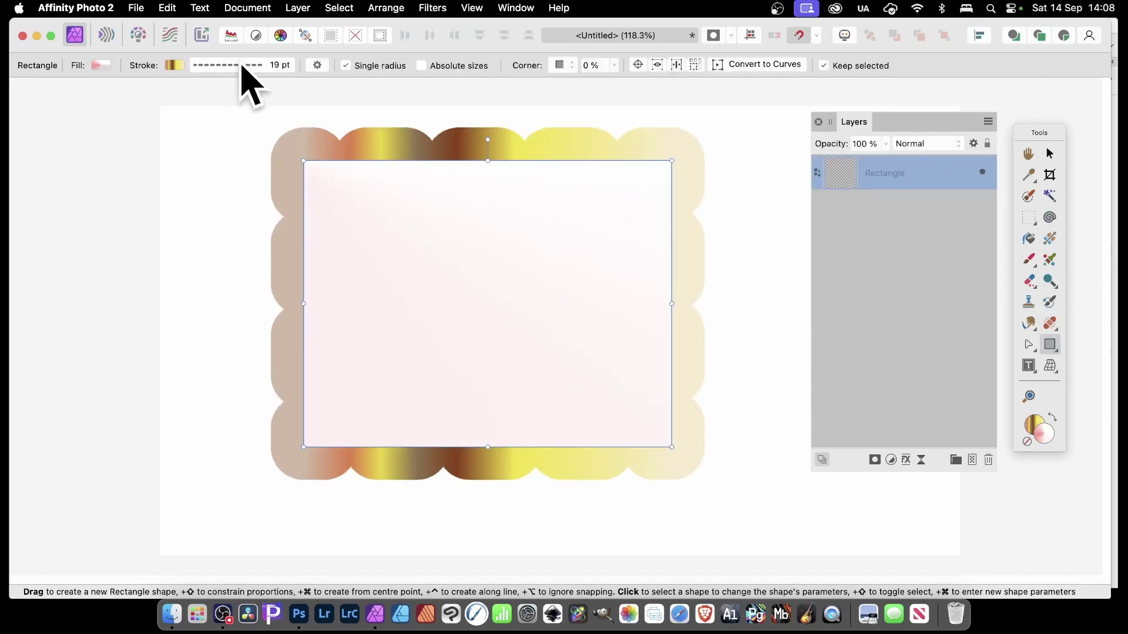
click(241, 65)
drag(259, 108, 136, 109)
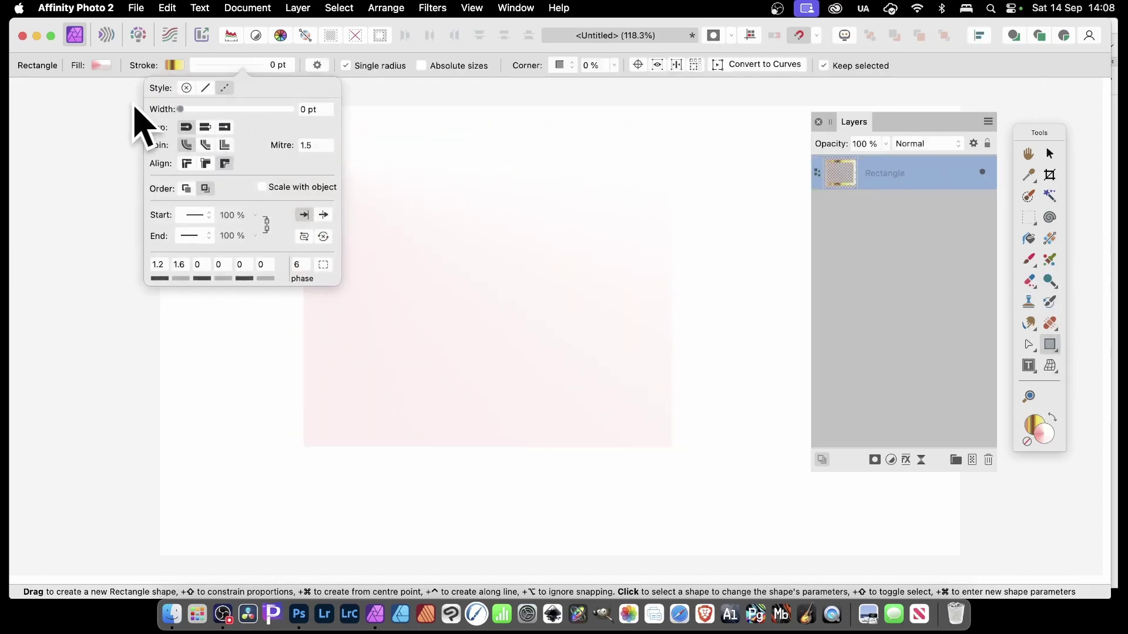
Fill the new rectangle with the multicoloured radial gradient swatch
click(105, 66)
click(127, 80)
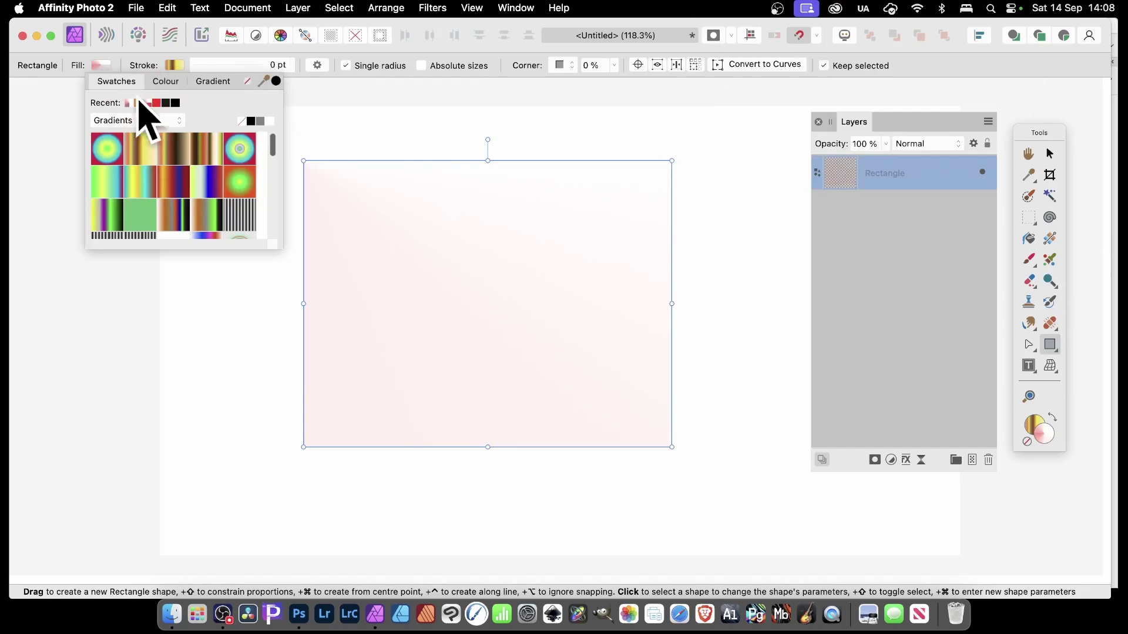
click(115, 156)
key(super+Tab)
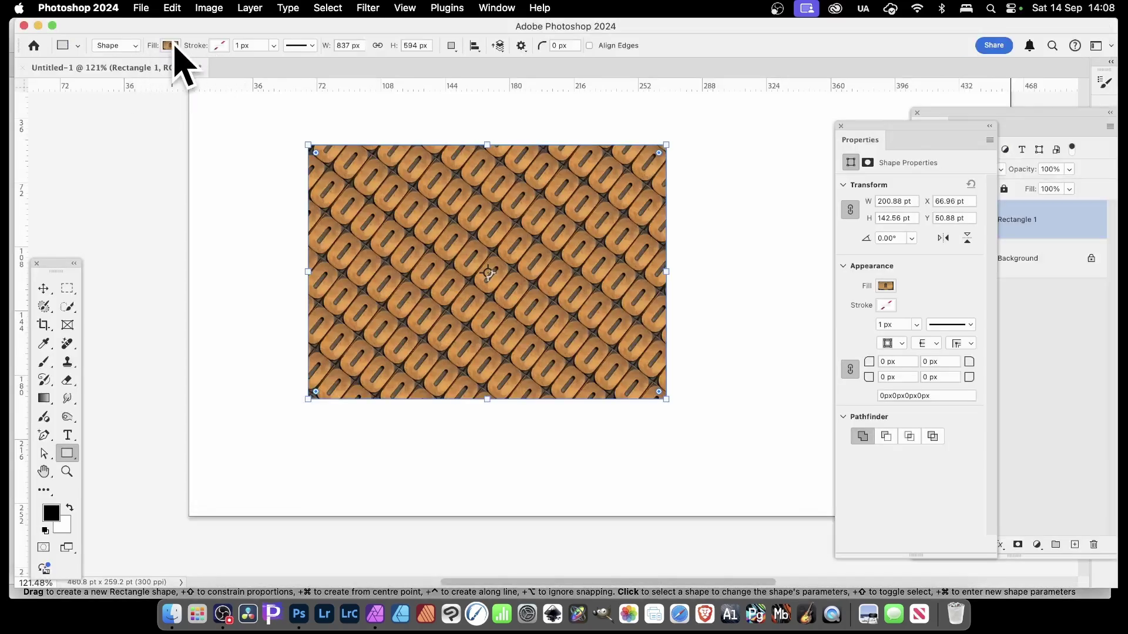
key(super+Tab)
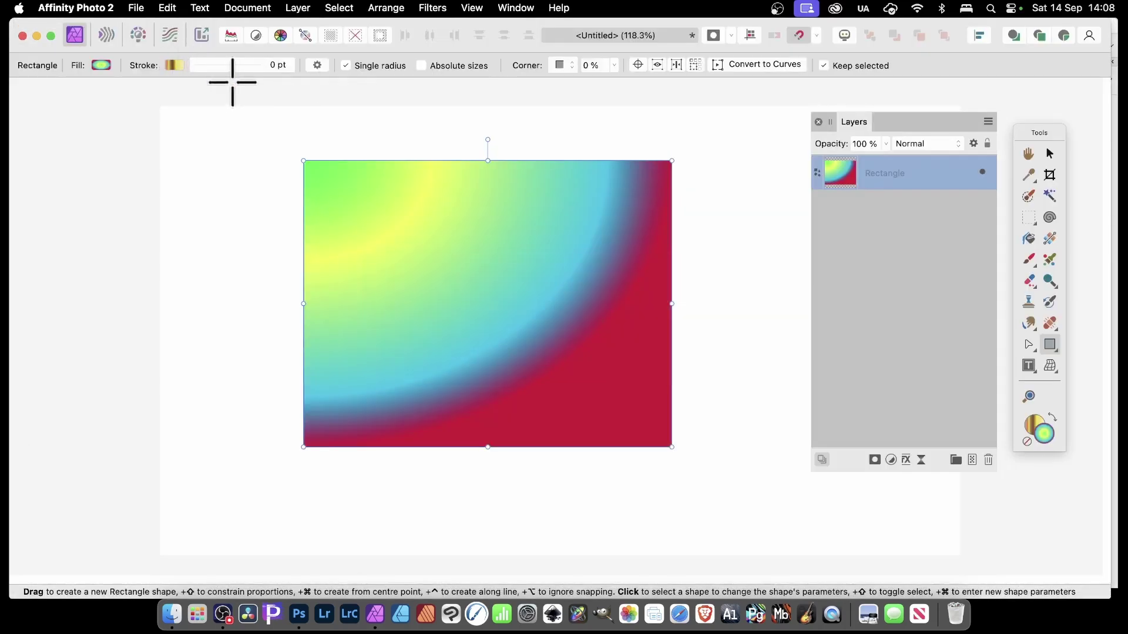
Move the yellow stop to 44% and drag the radial gradient out from the top-left corner
click(99, 65)
mouse_move(163, 123)
mouse_down()
mouse_move(175, 124)
mouse_move(151, 123)
mouse_up()
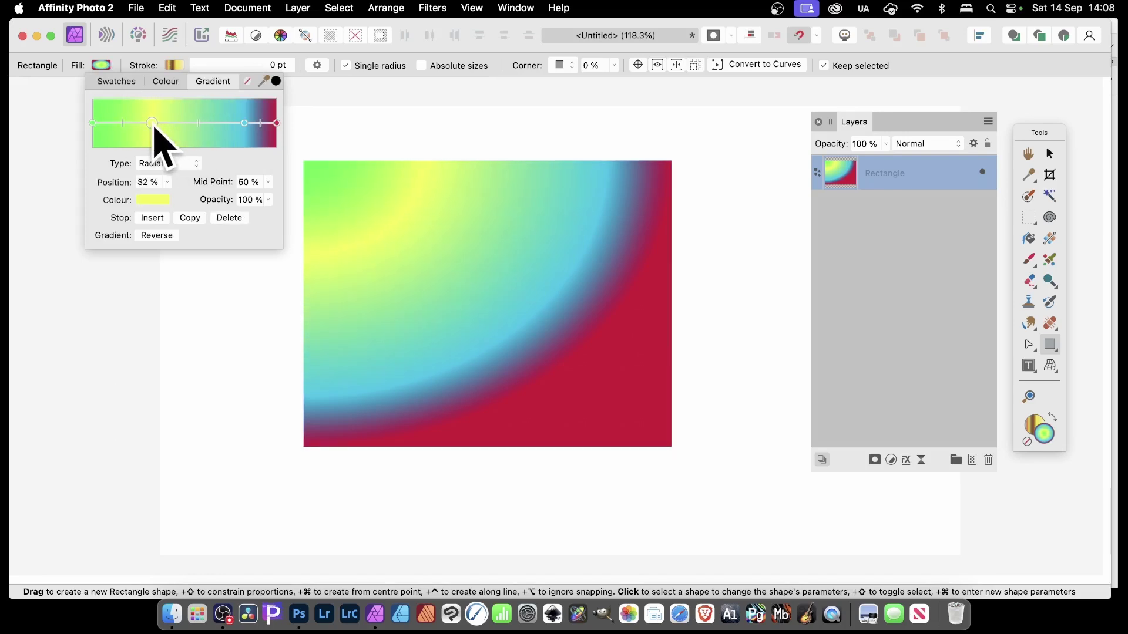
click(1051, 239)
drag(379, 209, 608, 336)
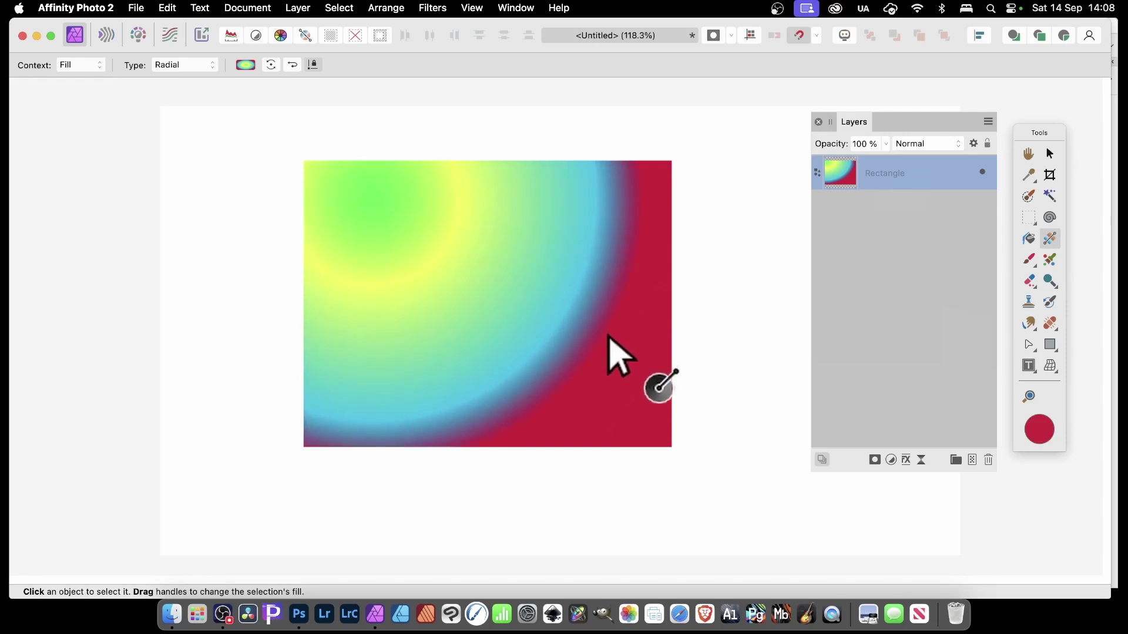
drag(640, 187, 361, 189)
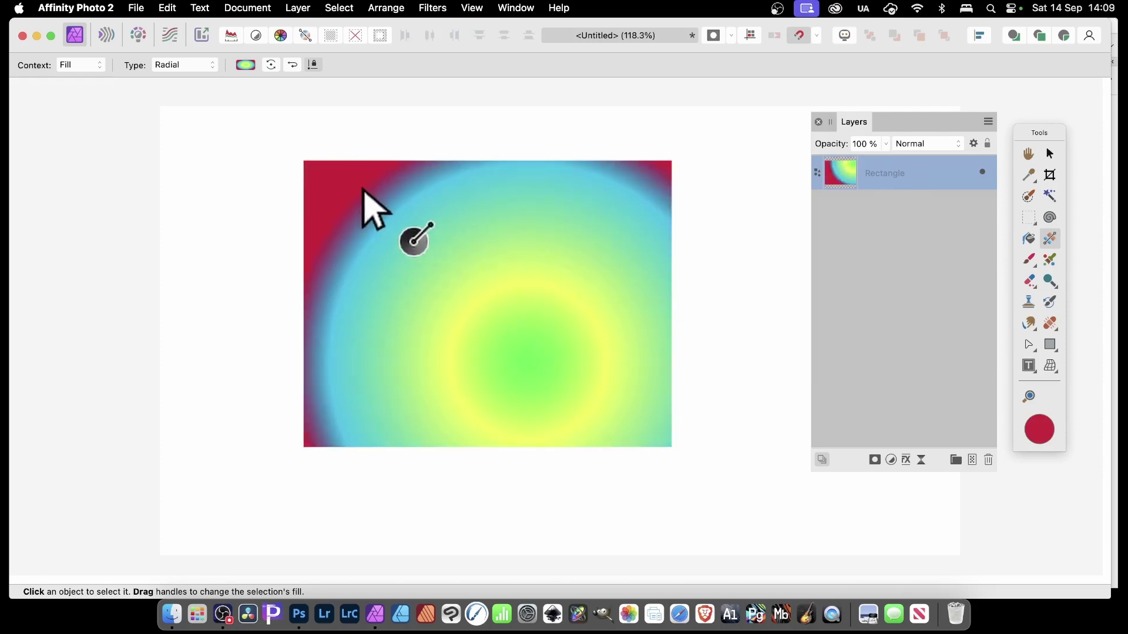
drag(359, 132, 404, 333)
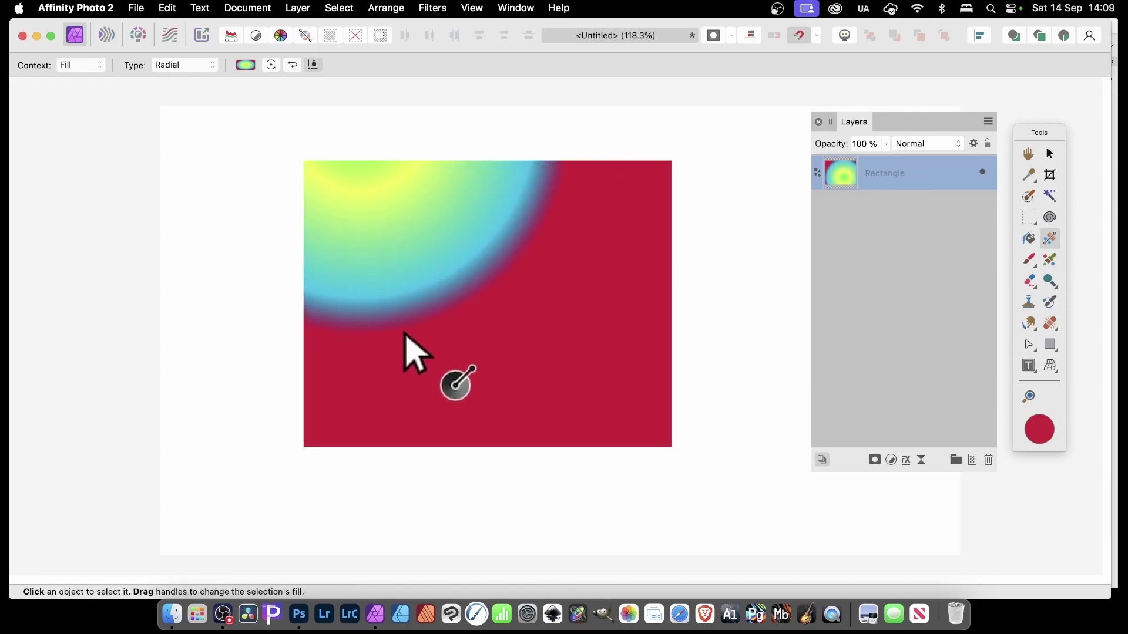
click(214, 65)
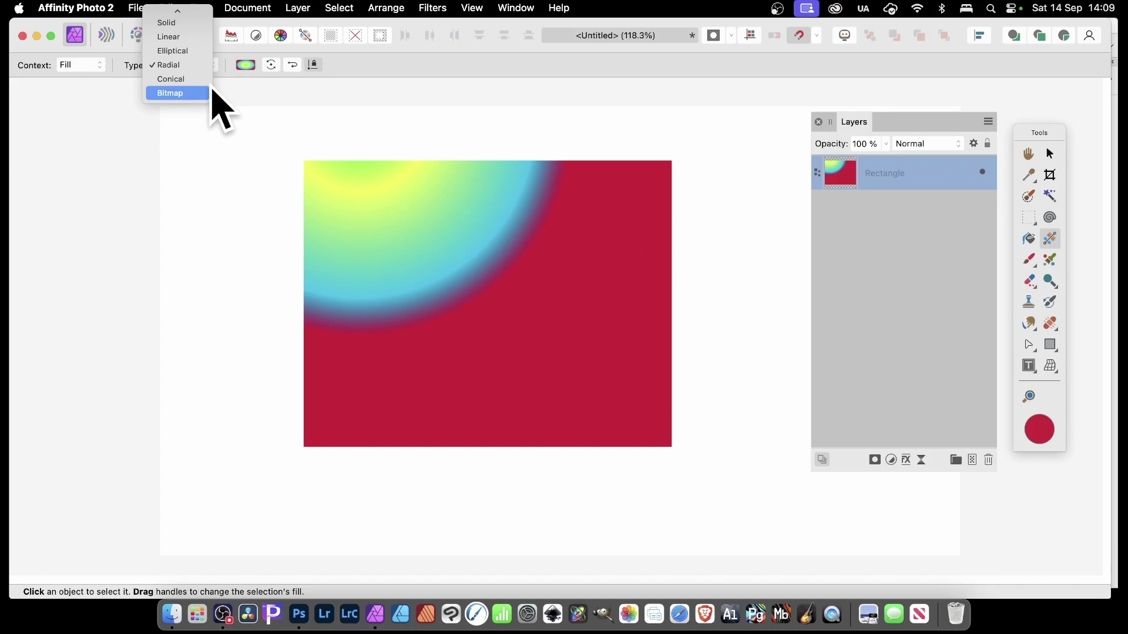
Switch the fill type to Bitmap, cancel the image picker, and return to Photoshop
click(168, 94)
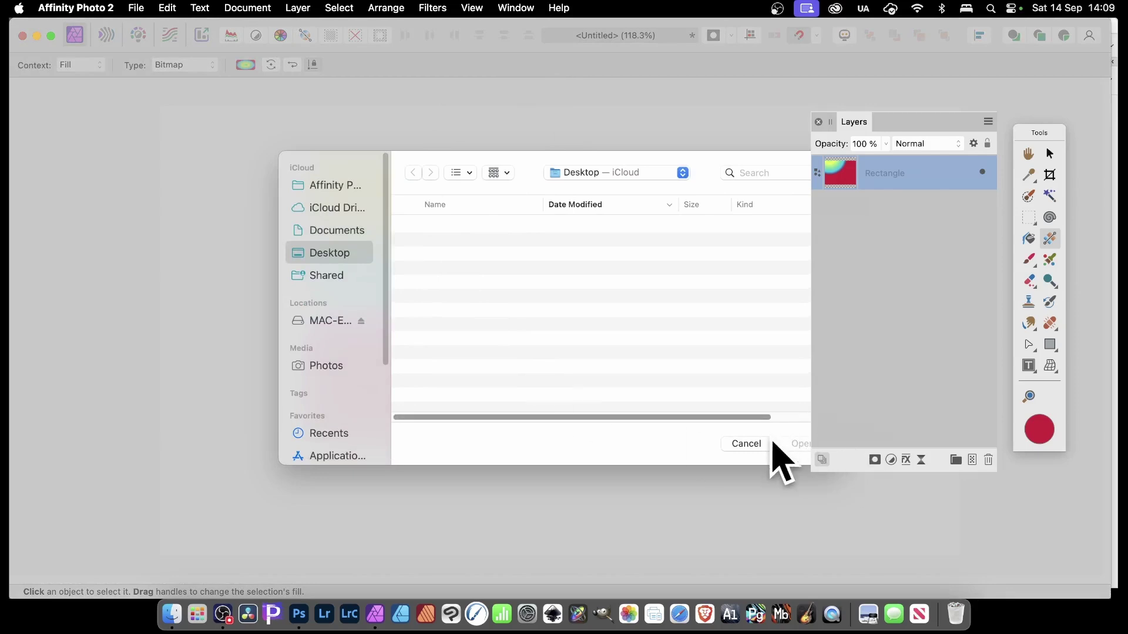
click(746, 444)
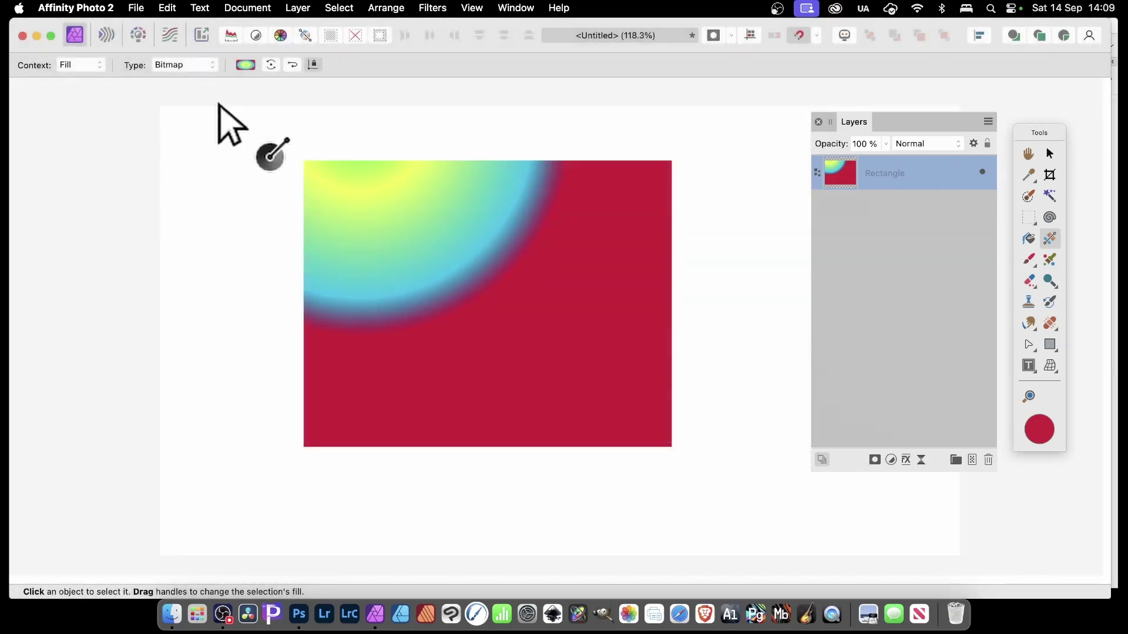
key(super+Tab)
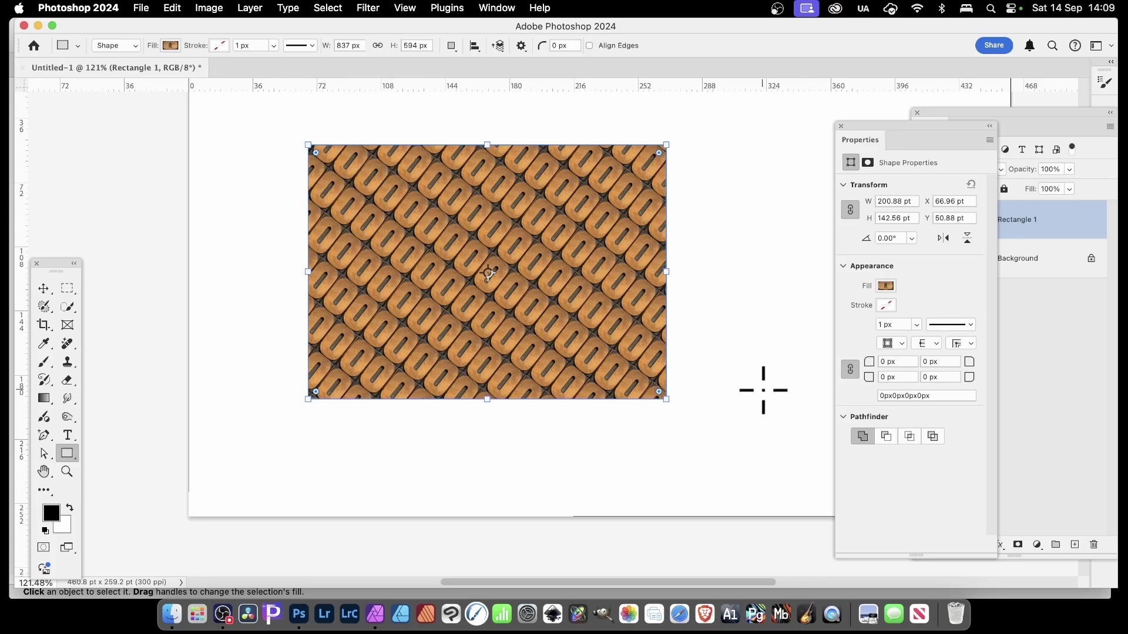
Set the wooden pattern fill to -88° angle and 100% scale
click(171, 45)
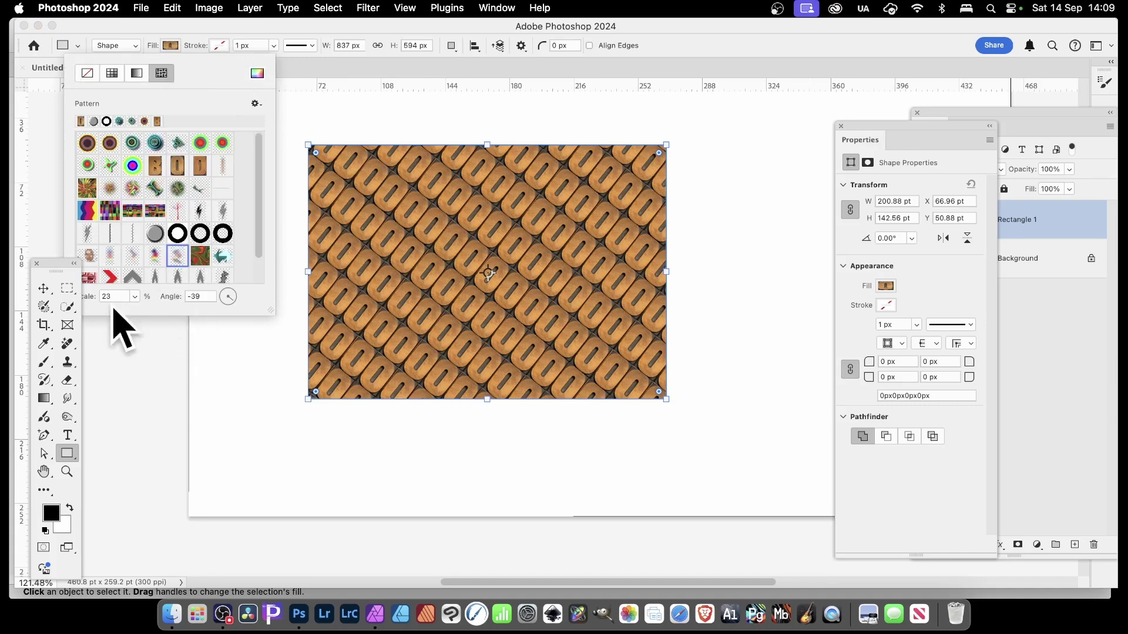
click(192, 296)
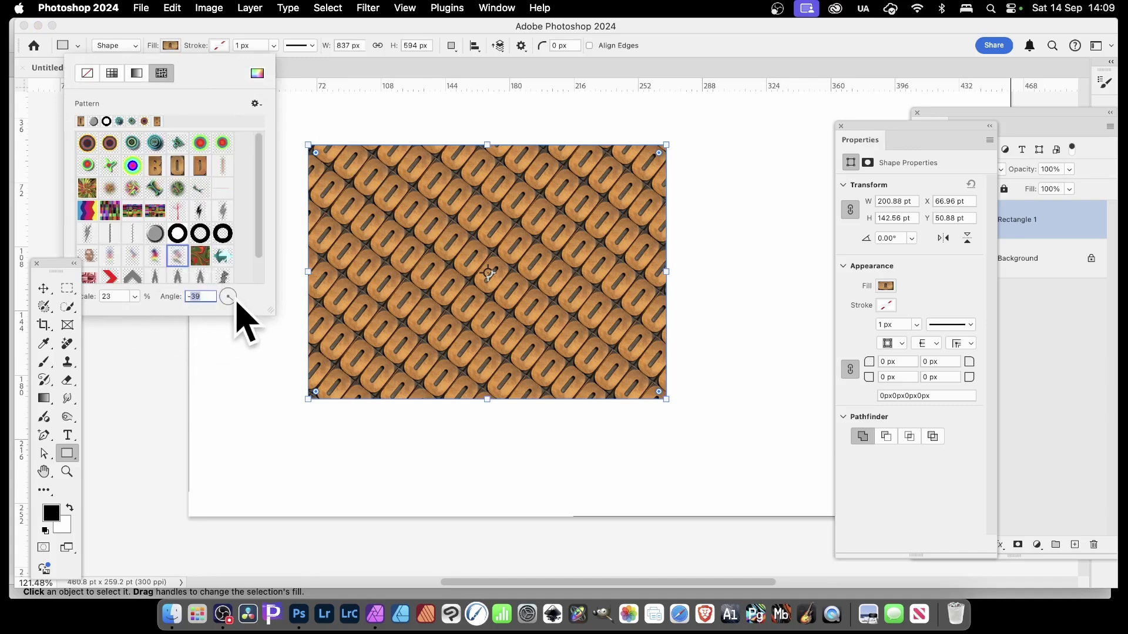
click(229, 306)
click(134, 296)
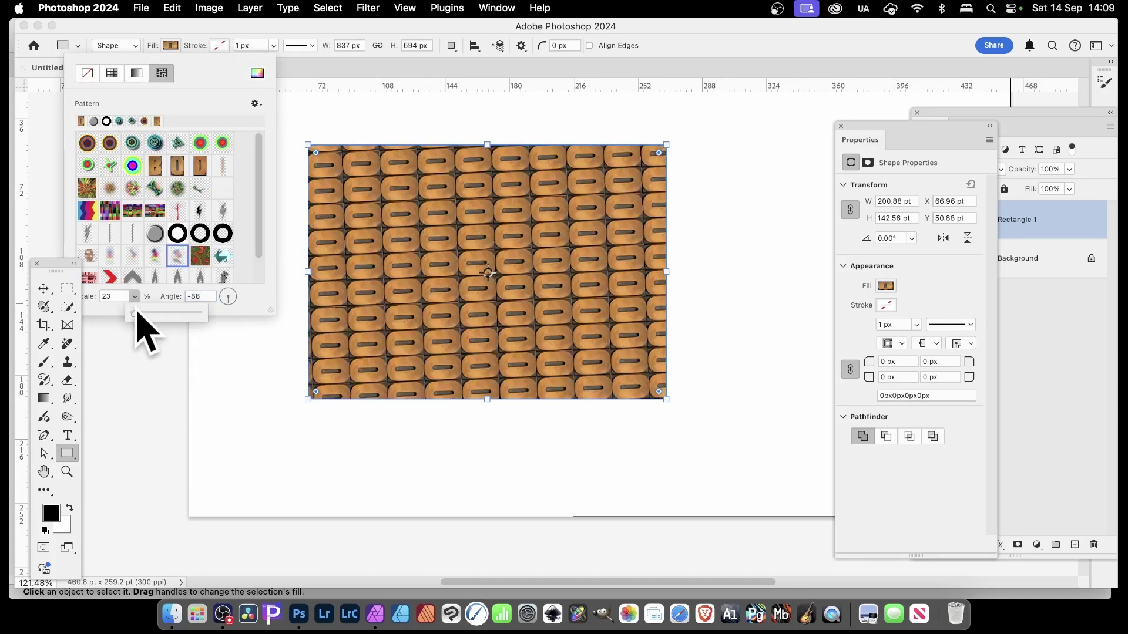
drag(144, 313, 141, 312)
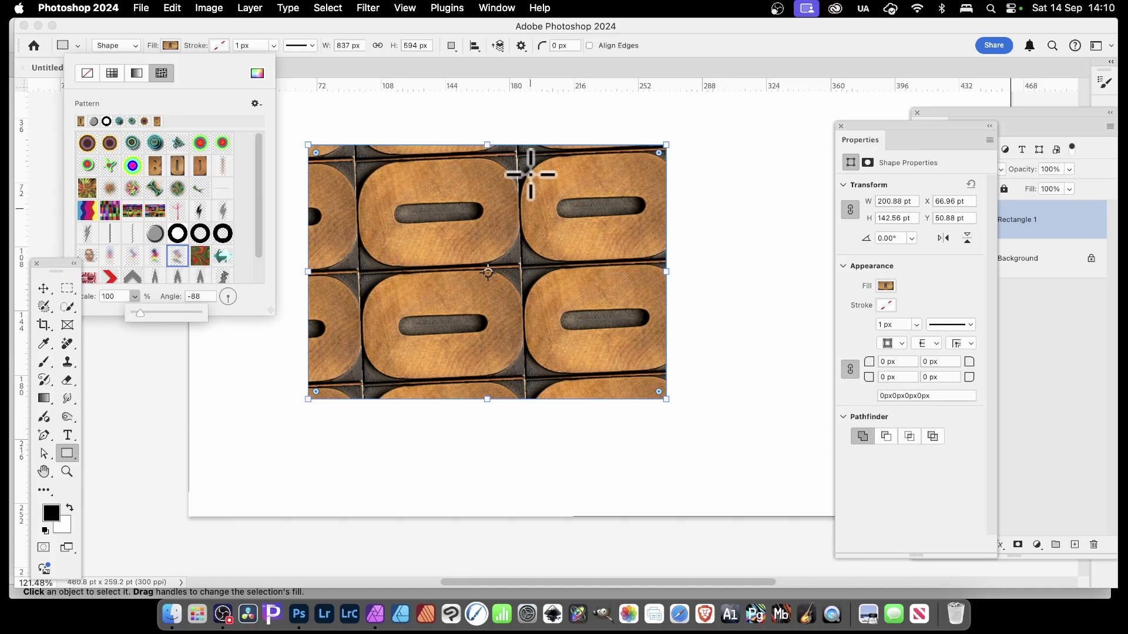
key(super+Tab)
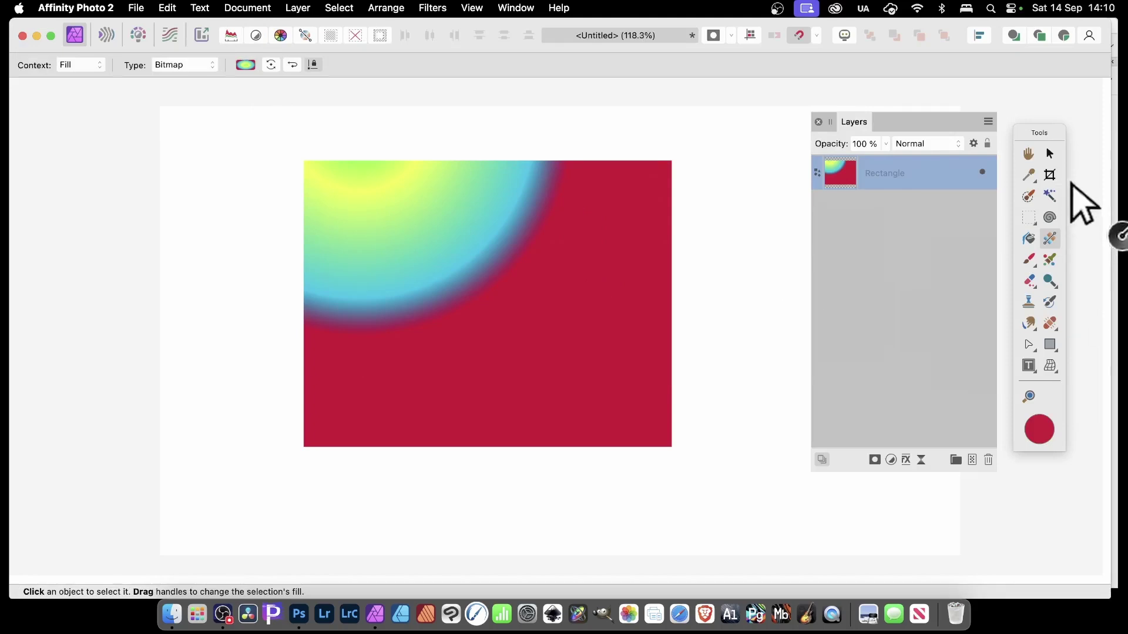
click(1050, 153)
Nudge the rectangle left and slightly down, leaving its gradient type unchanged
drag(477, 235, 433, 248)
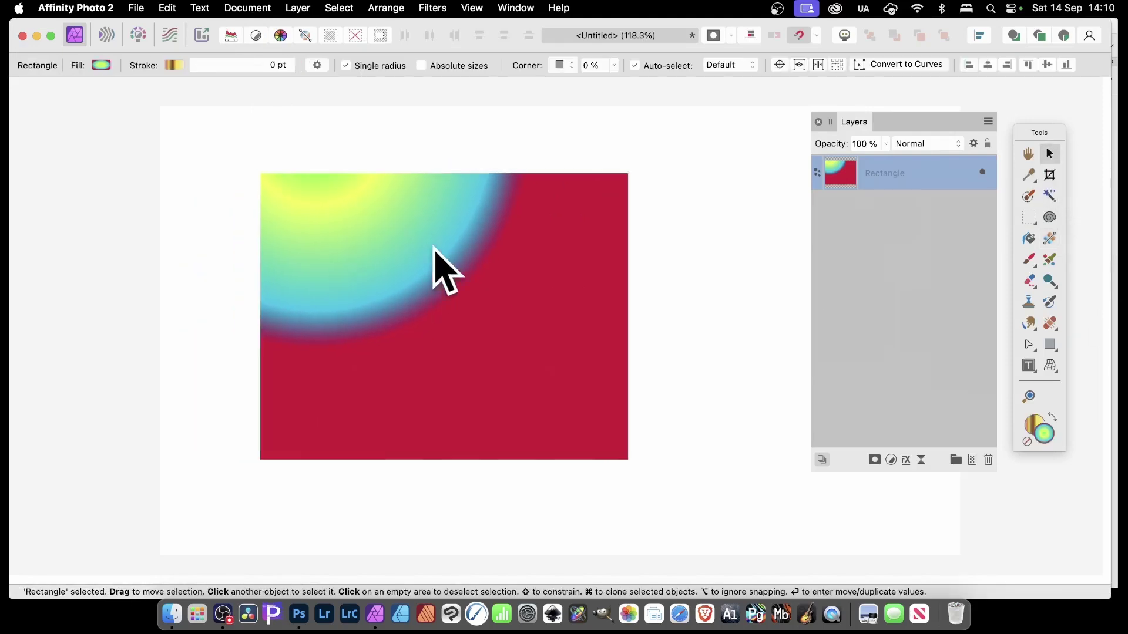
click(101, 66)
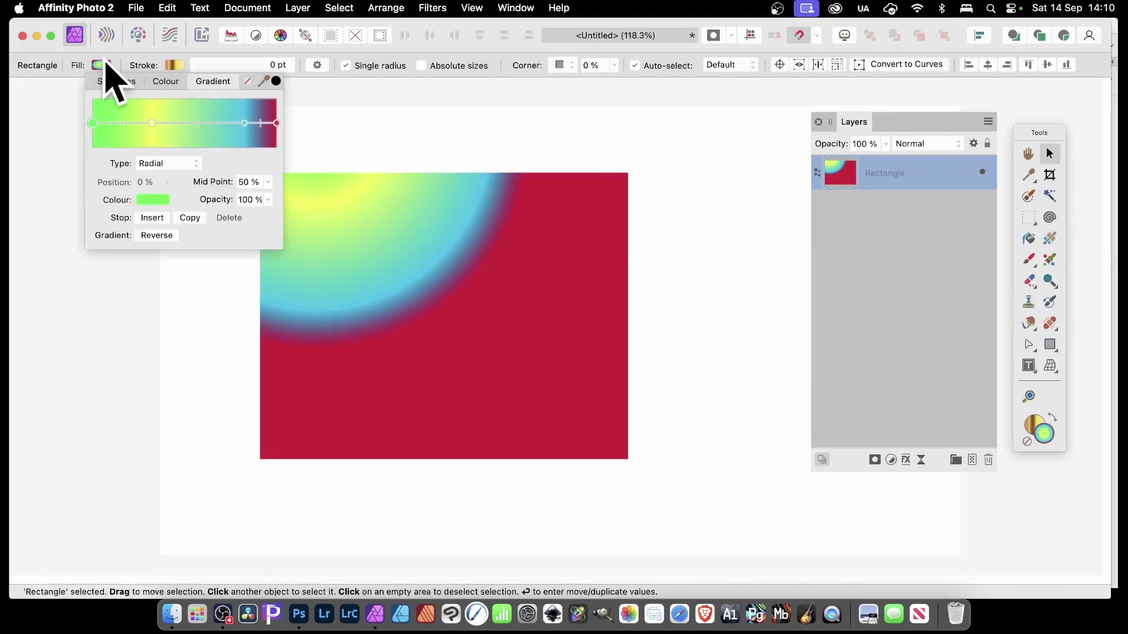
click(197, 164)
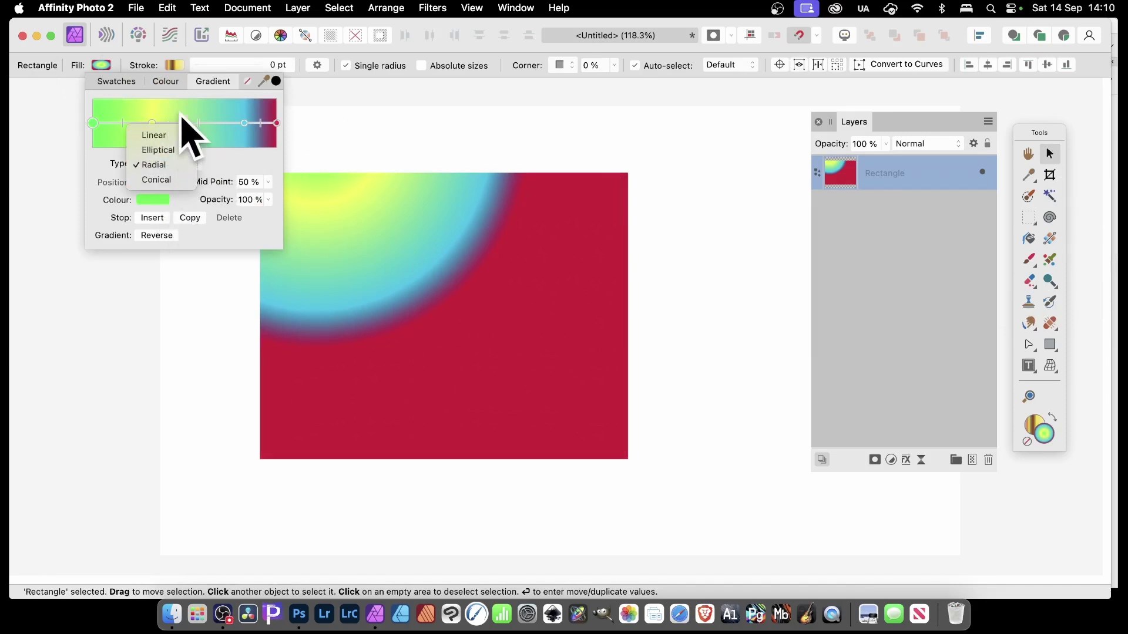
click(1050, 242)
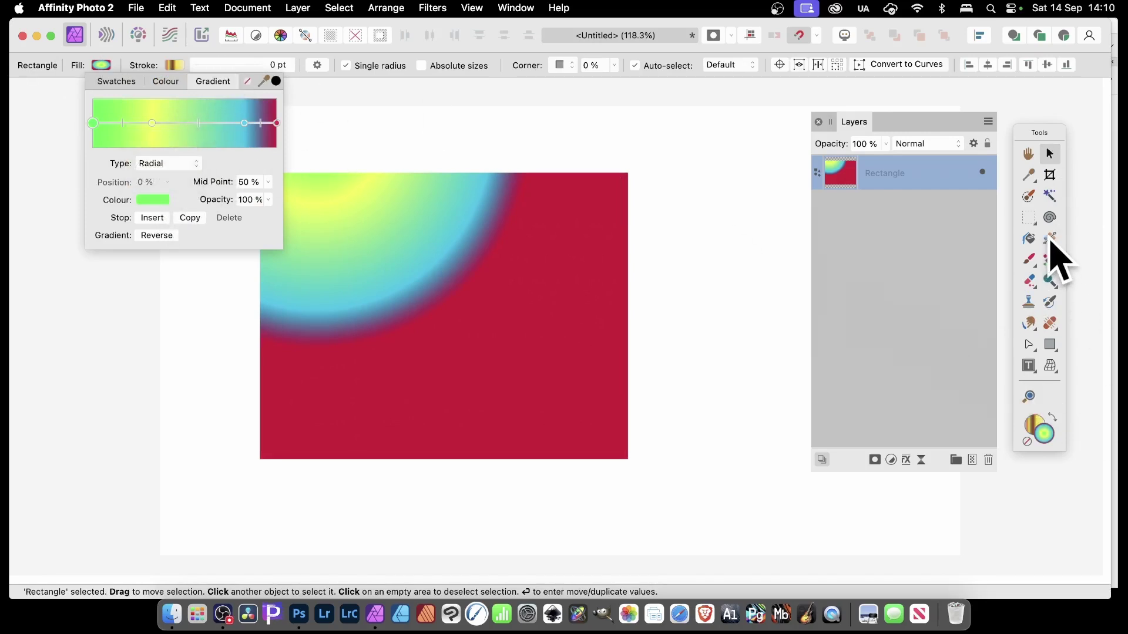
click(1051, 241)
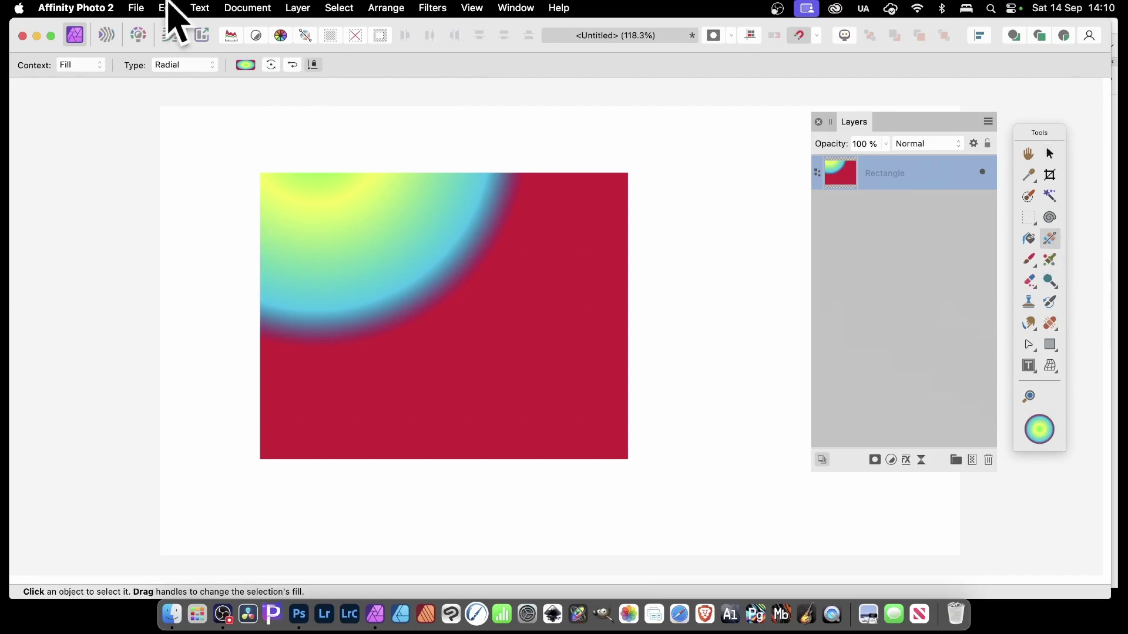
Give the rectangle a Bitmap fill using AdobeStock_729881829.jpeg from Downloads
click(193, 65)
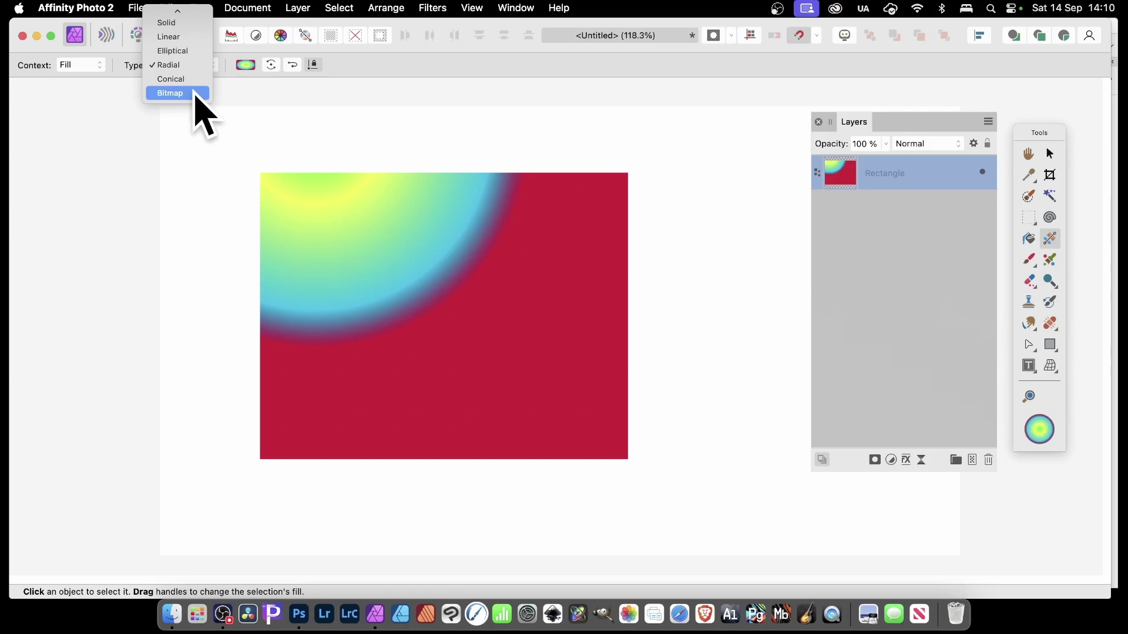
click(196, 97)
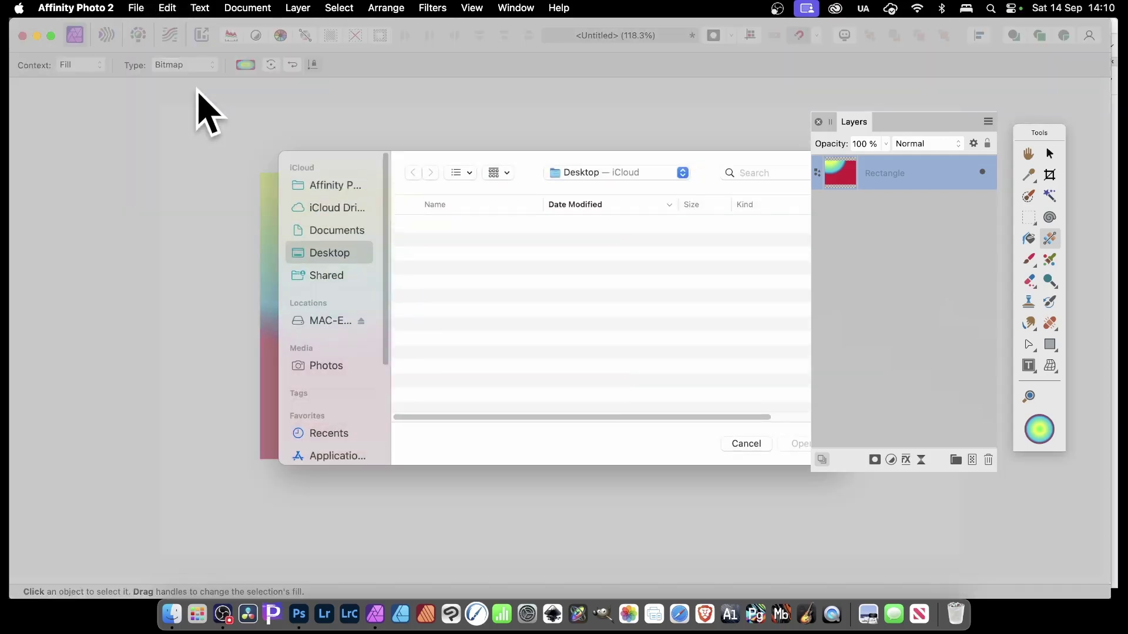
scroll(353, 359, down, 3)
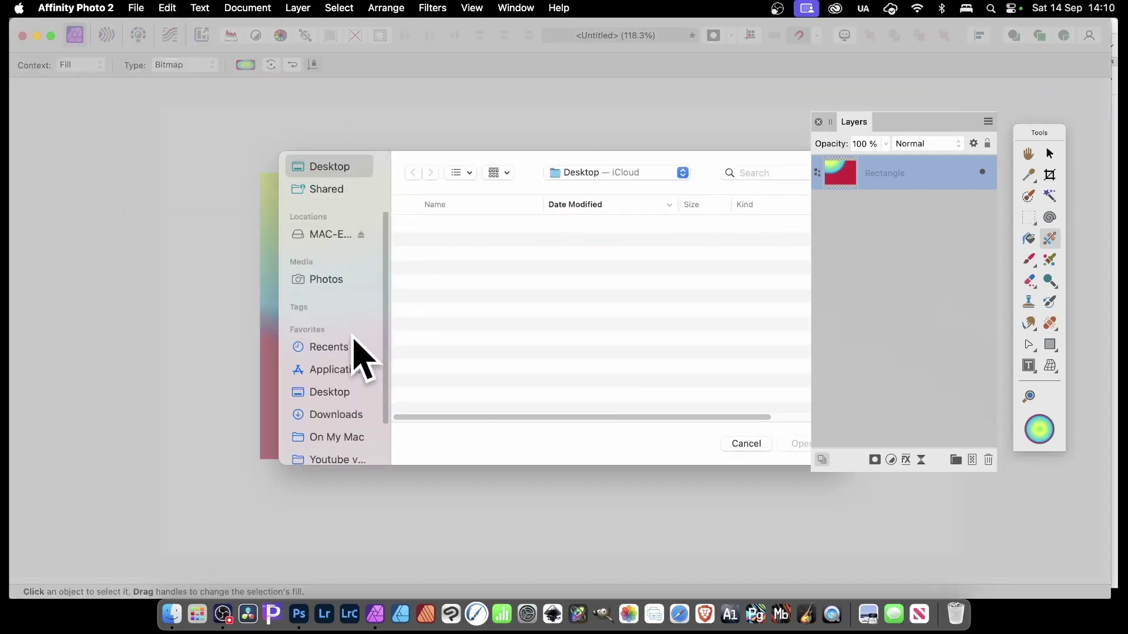
click(338, 415)
click(486, 311)
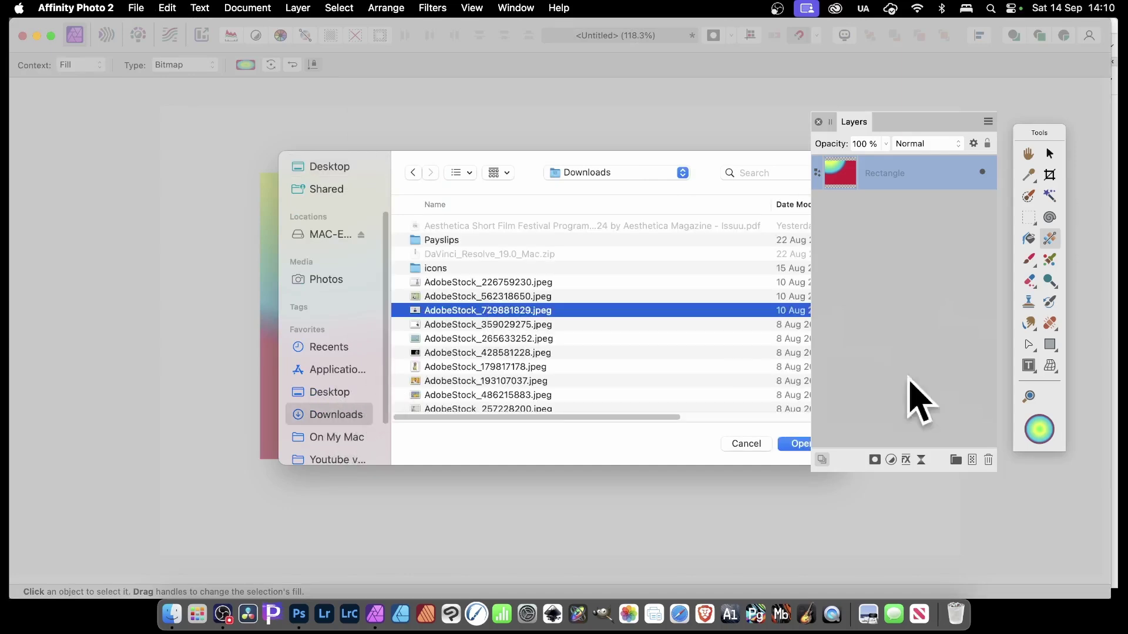
click(800, 444)
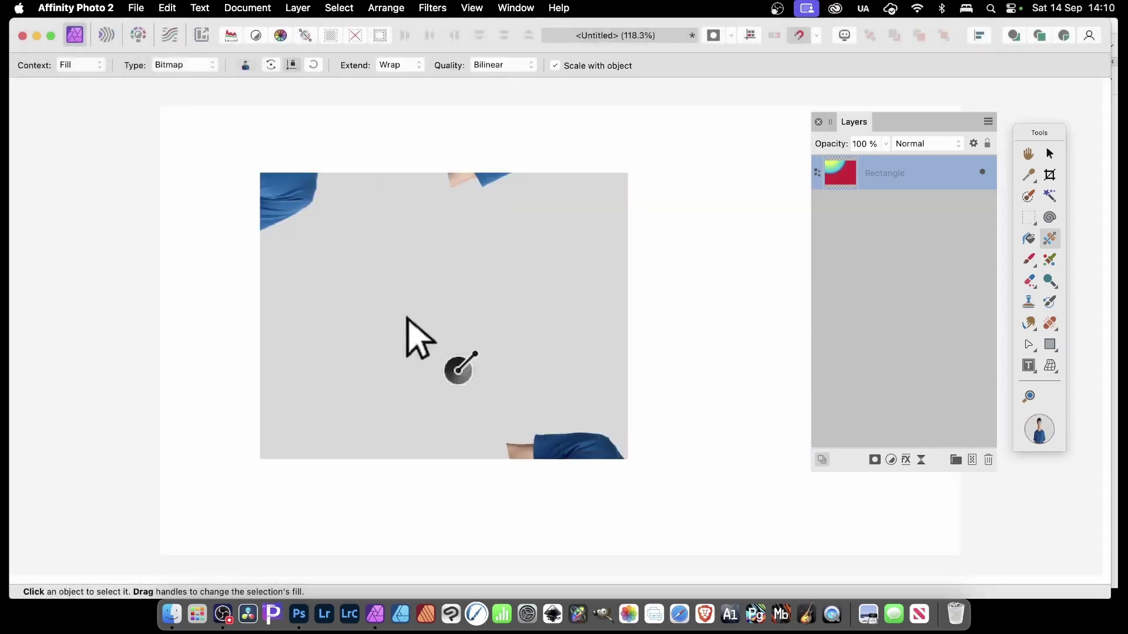
Shrink and rotate the photo into diagonal tiles, trying Mirror, Repeat and Zero before Wrap
drag(416, 335, 442, 267)
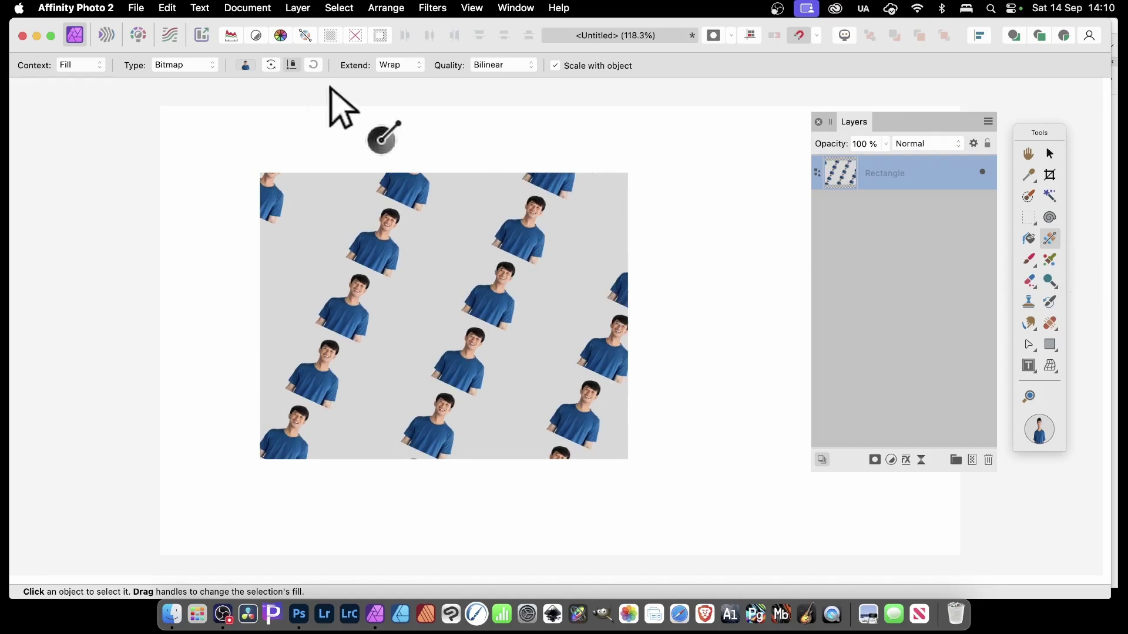
click(388, 65)
click(395, 79)
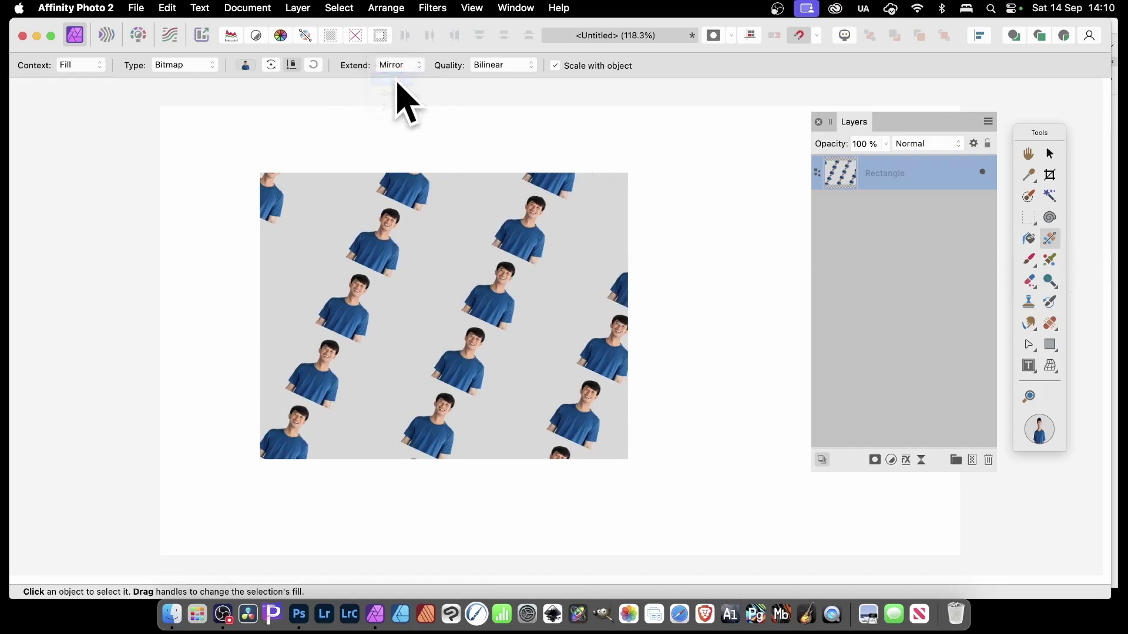
click(405, 66)
click(397, 79)
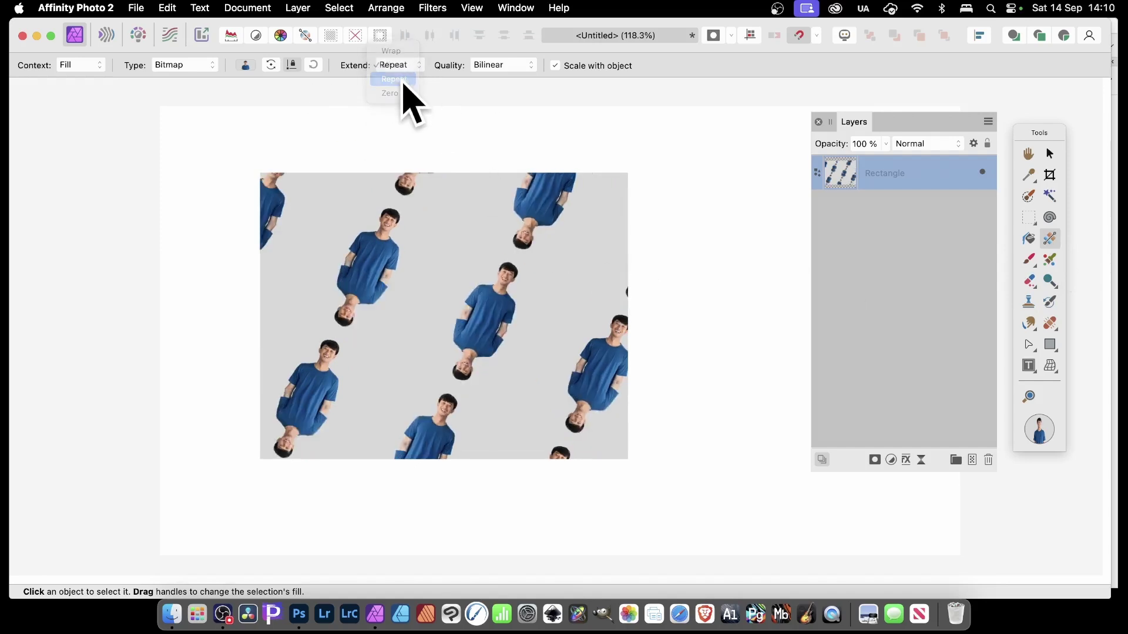
click(400, 66)
click(395, 80)
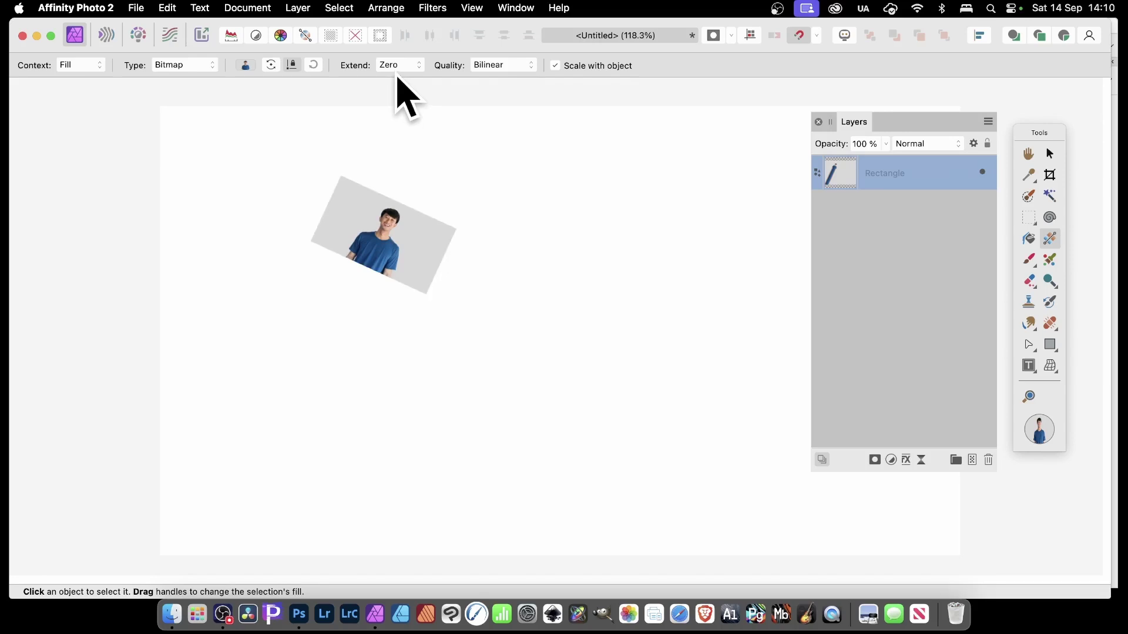
click(395, 66)
click(410, 25)
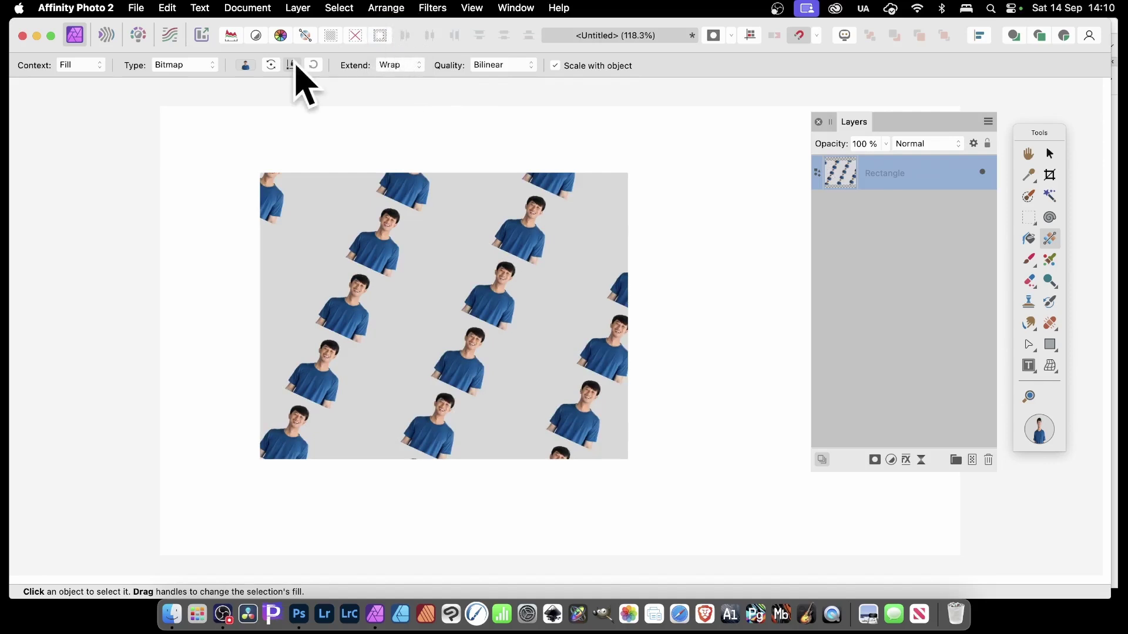
Open the fill editor and gradient types list, closing them without changes
click(247, 67)
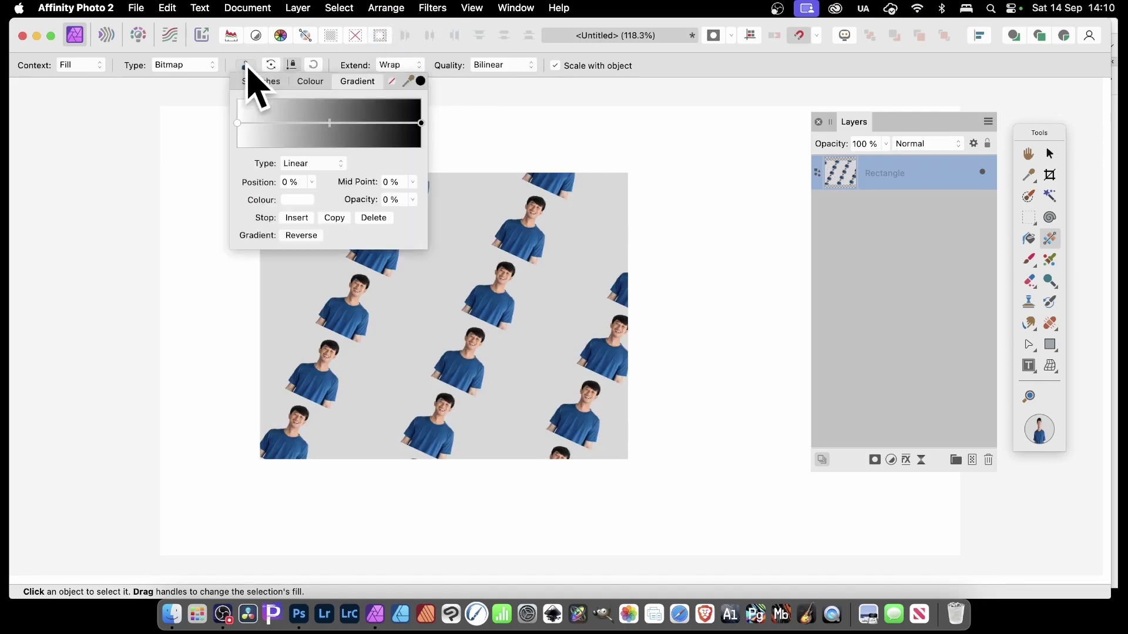
click(247, 66)
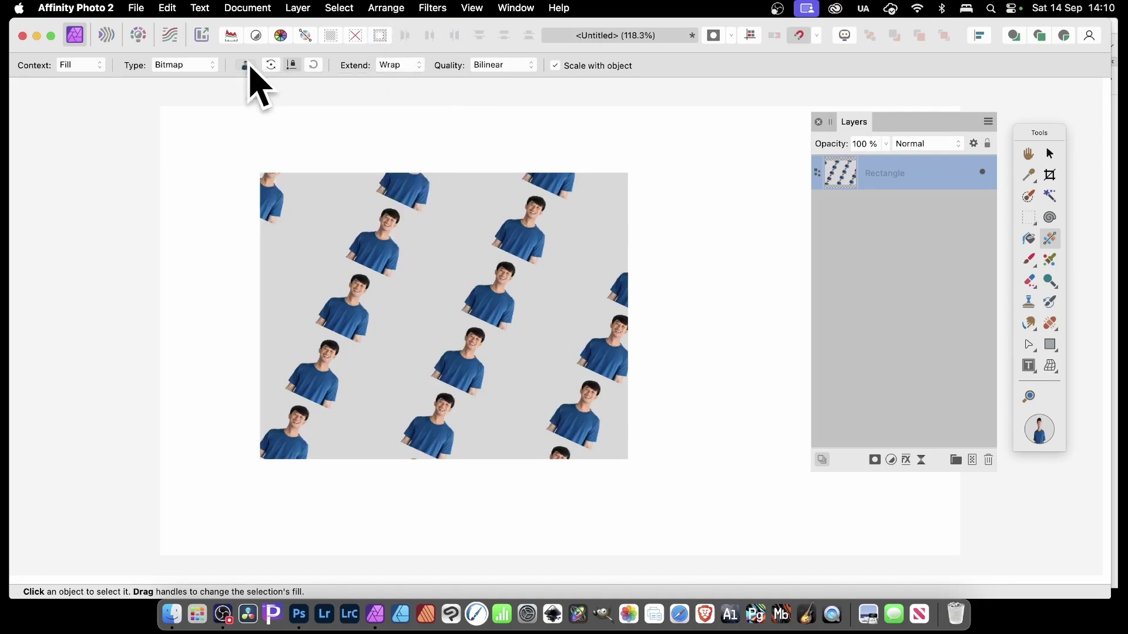
click(247, 66)
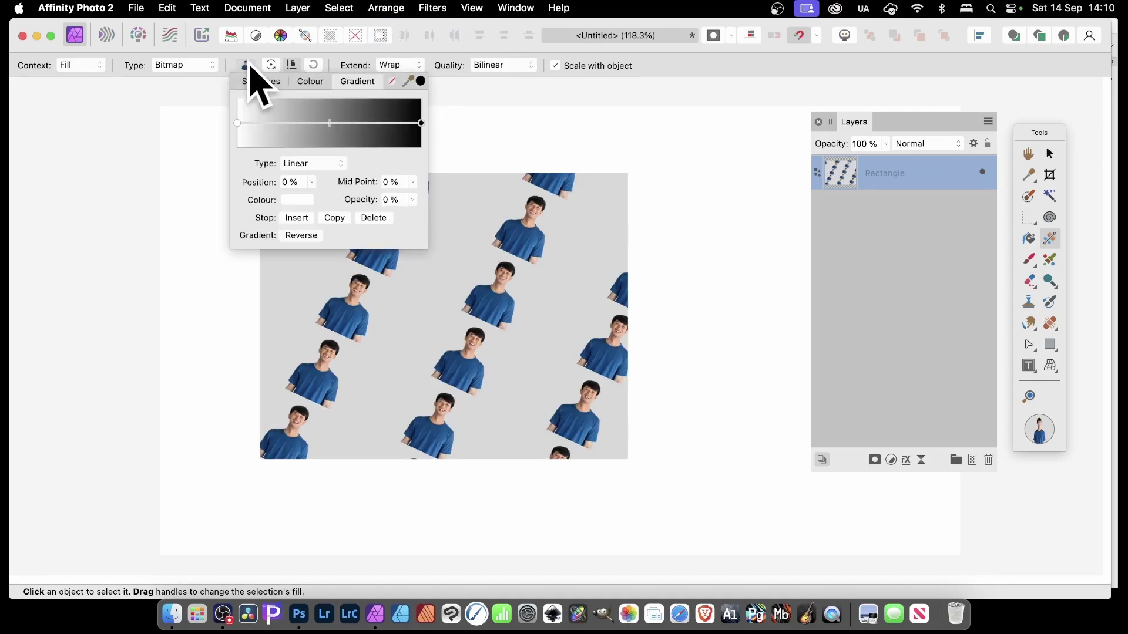
click(308, 163)
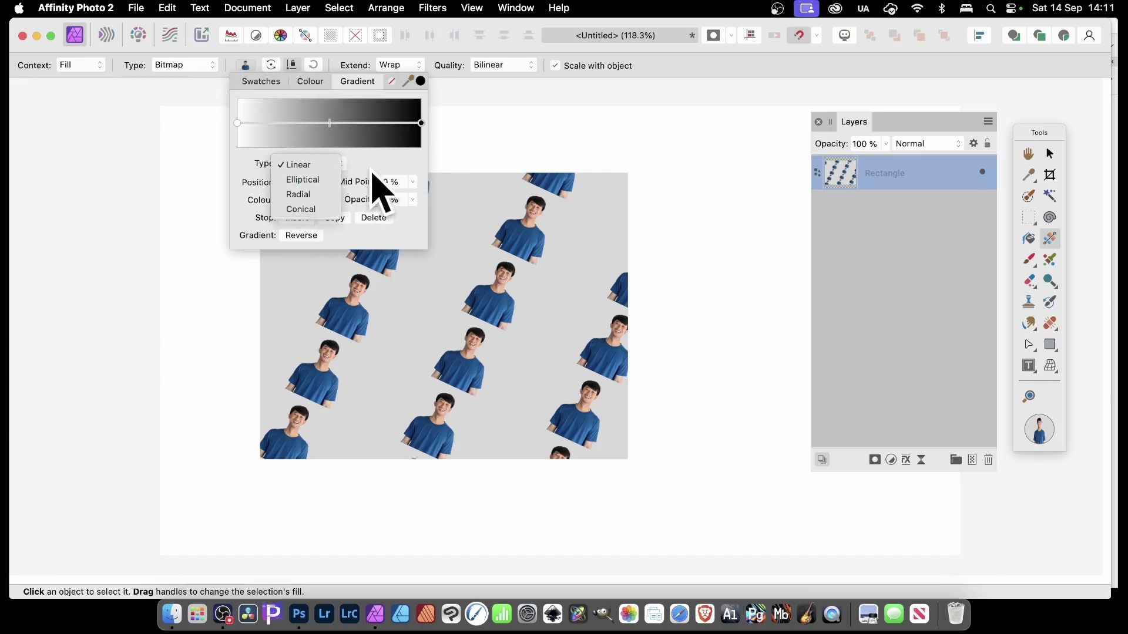
click(725, 152)
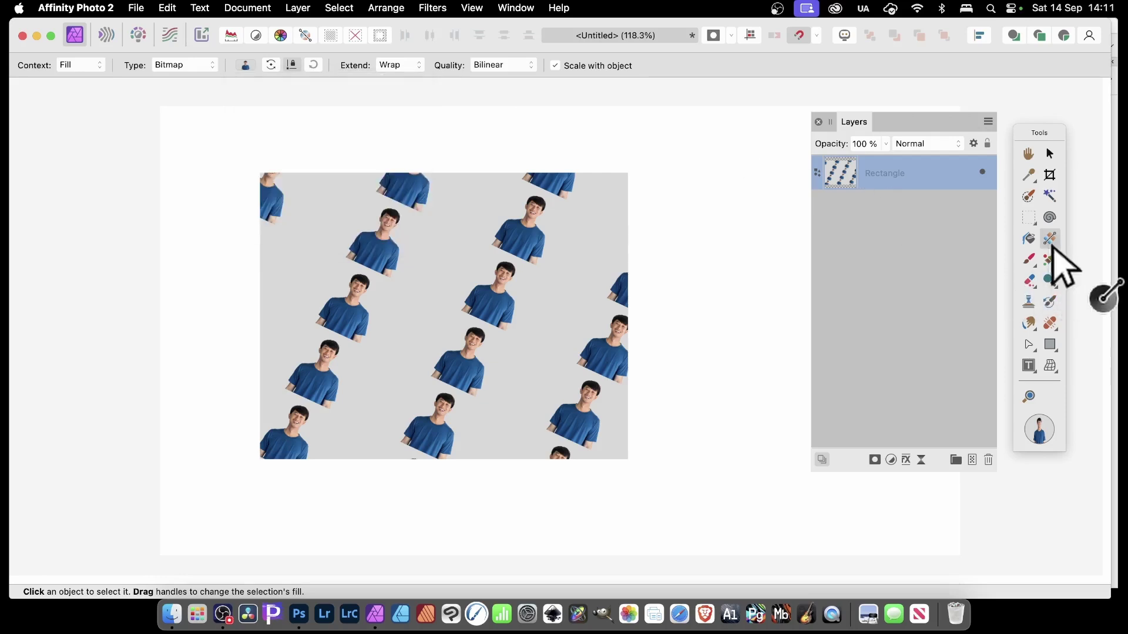
Load AdobeStock_179817178.jpeg as the Bitmap fill and rescale and rotate its tiling
click(197, 65)
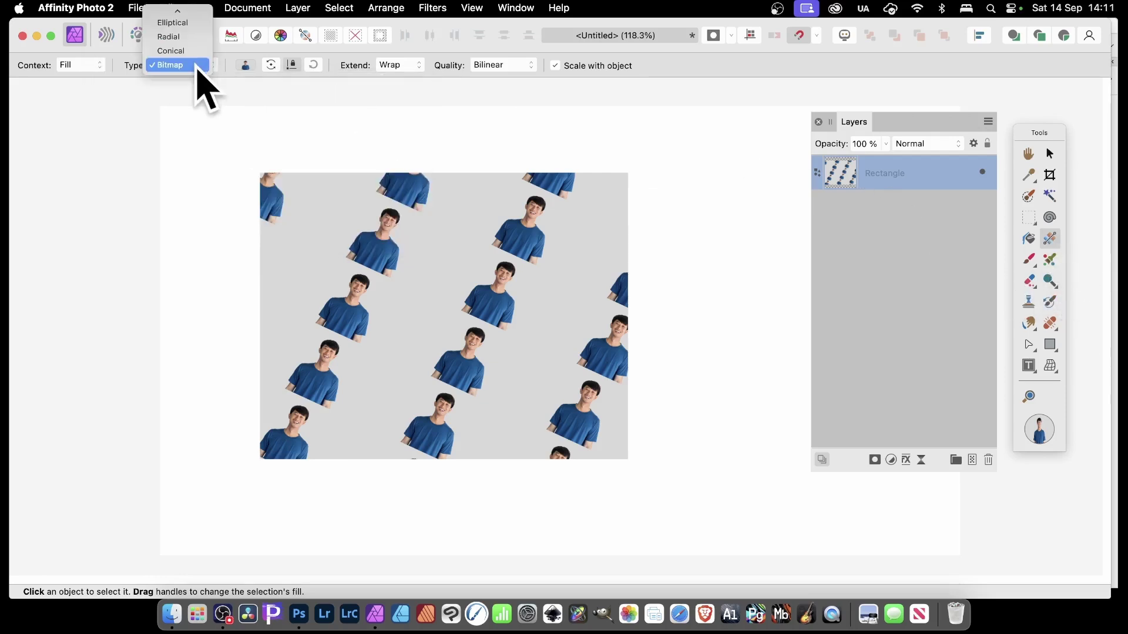
click(197, 66)
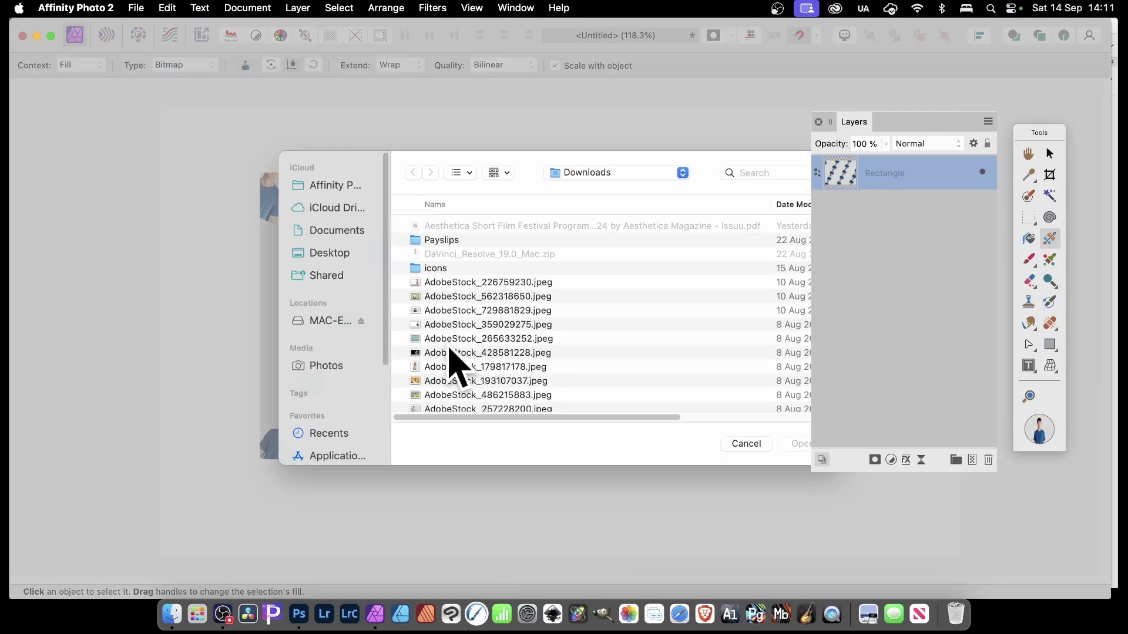
click(505, 367)
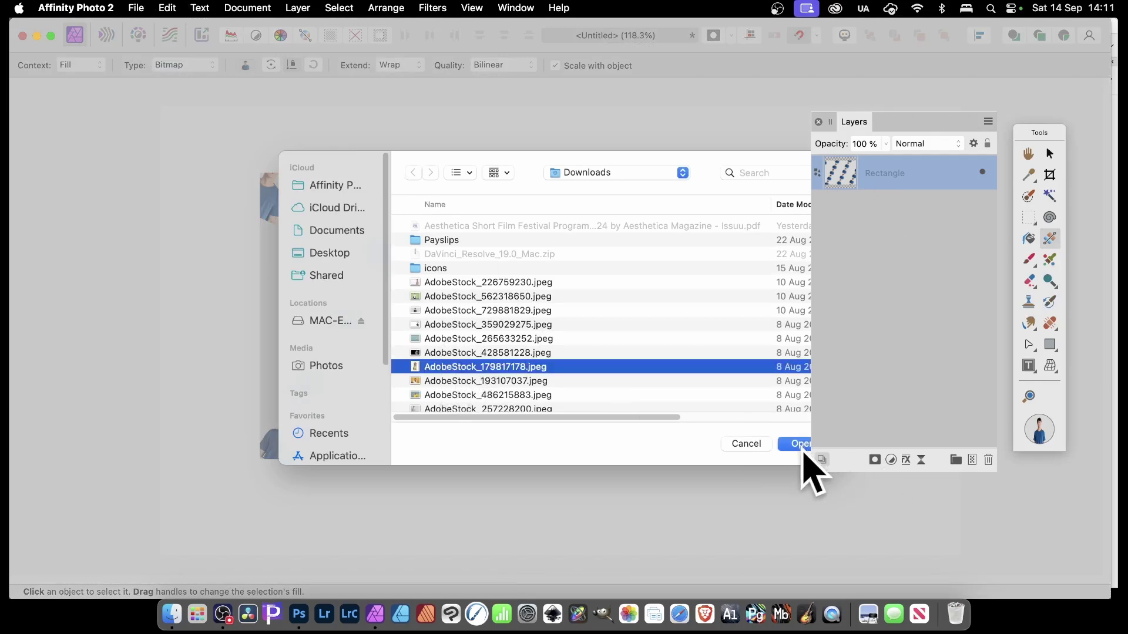
click(799, 445)
drag(360, 229, 521, 235)
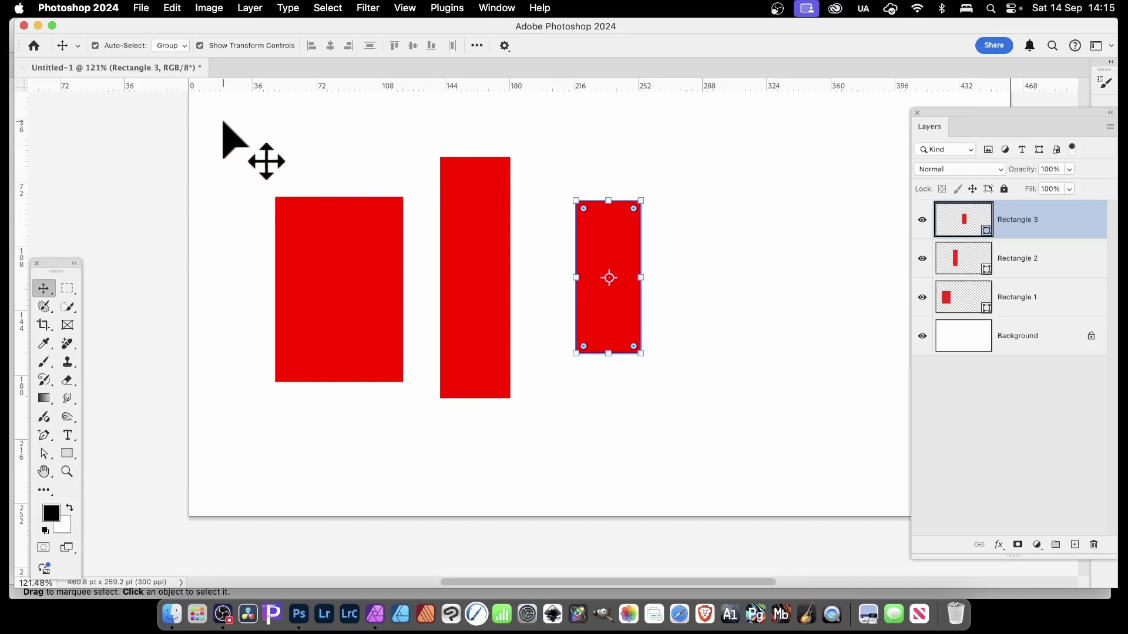
Marquee-select all three red rectangles and convert them into one smart object via Layer > Smart Objects
drag(223, 121, 791, 450)
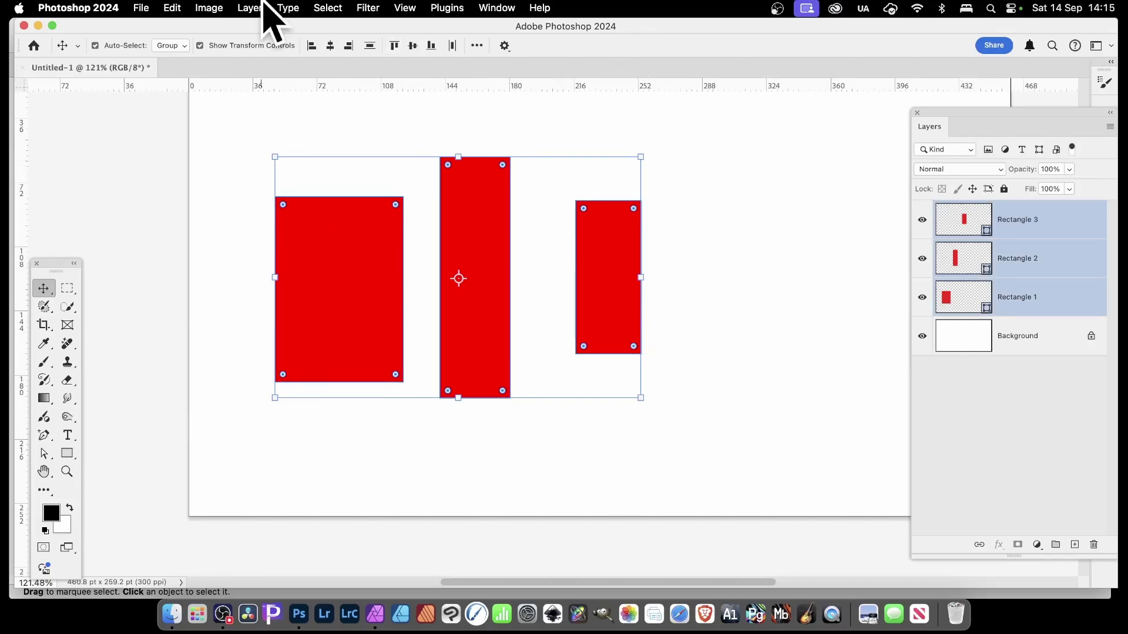
click(262, 6)
mouse_move(293, 295)
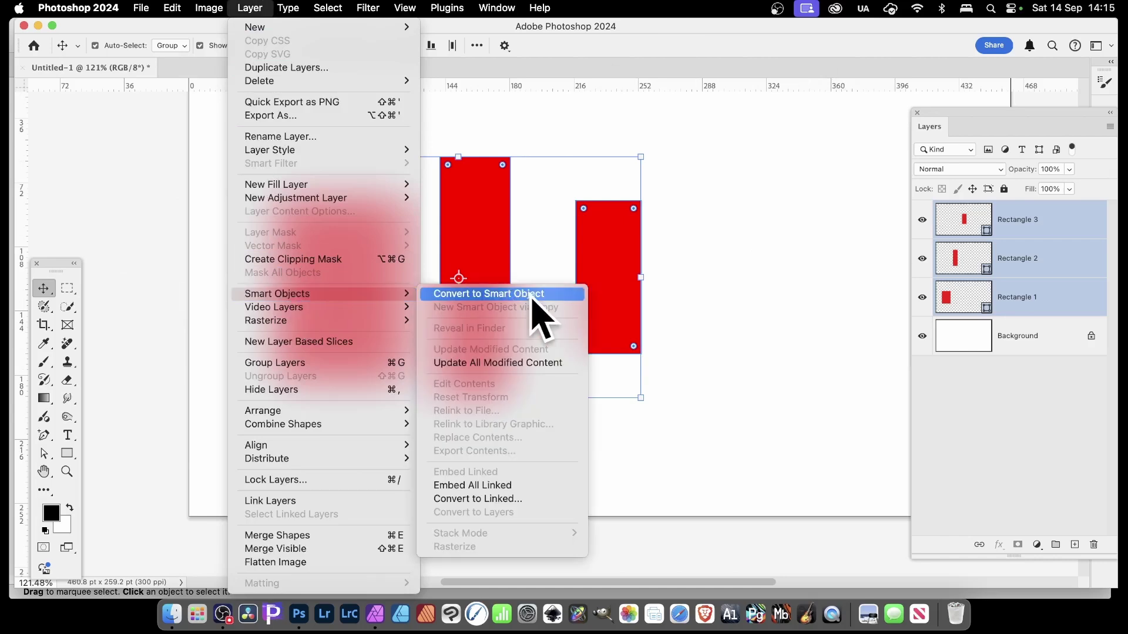
click(532, 299)
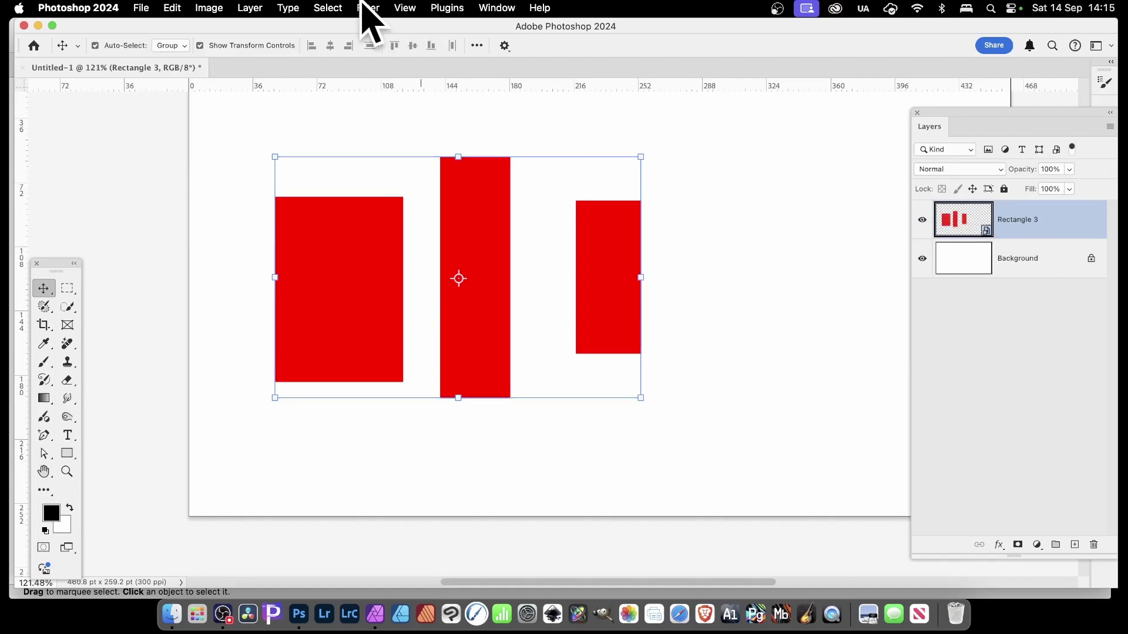
Apply a Gaussian Blur smart filter with a 9.5-pixel radius
click(367, 8)
mouse_move(395, 194)
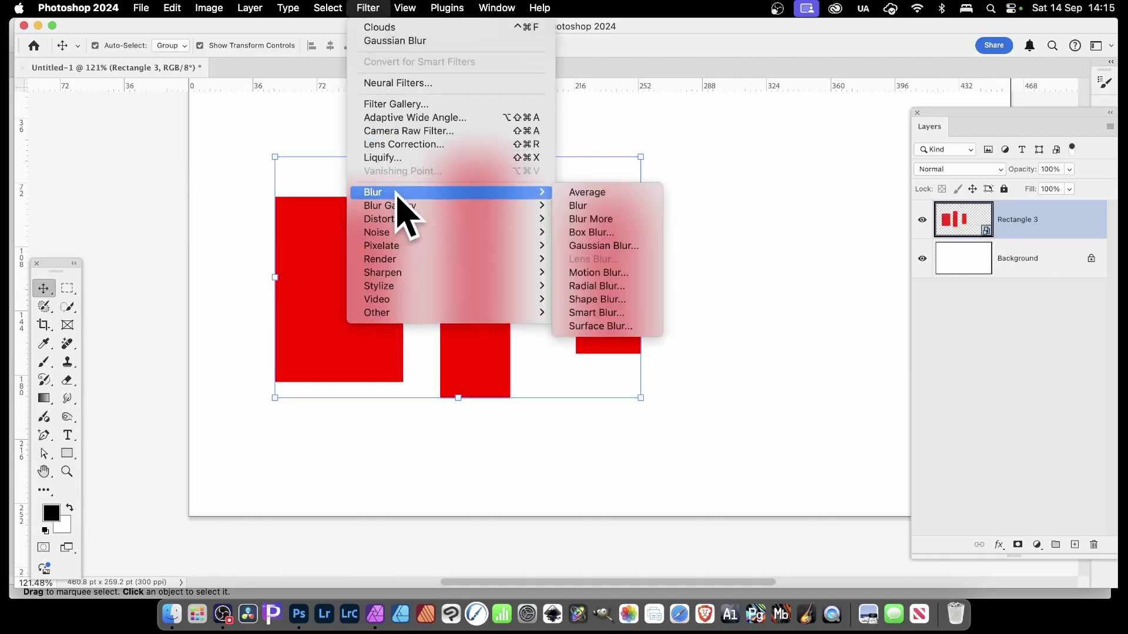
click(617, 245)
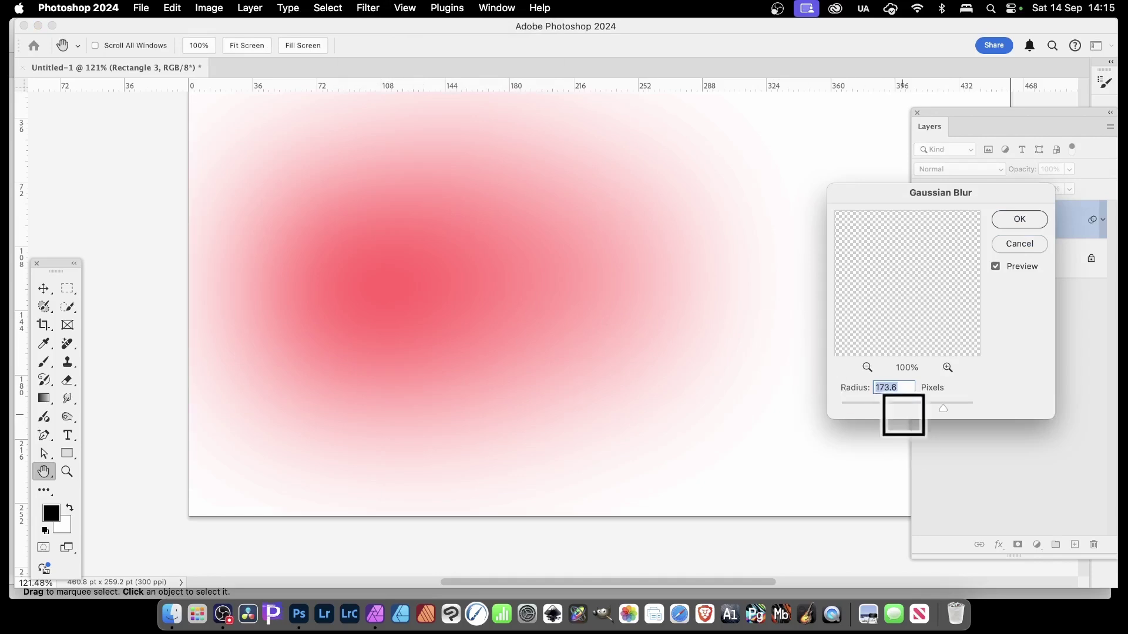
drag(893, 407, 893, 407)
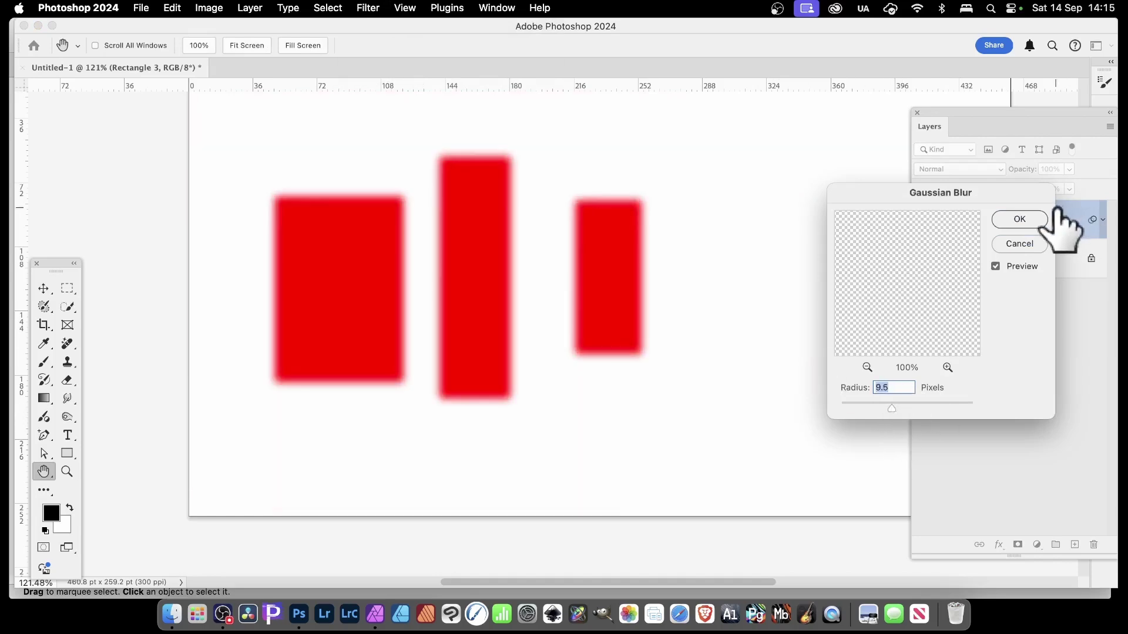
click(1021, 222)
Add a Tiles filter with empty areas filled with the foreground colour
key(v)
click(376, 7)
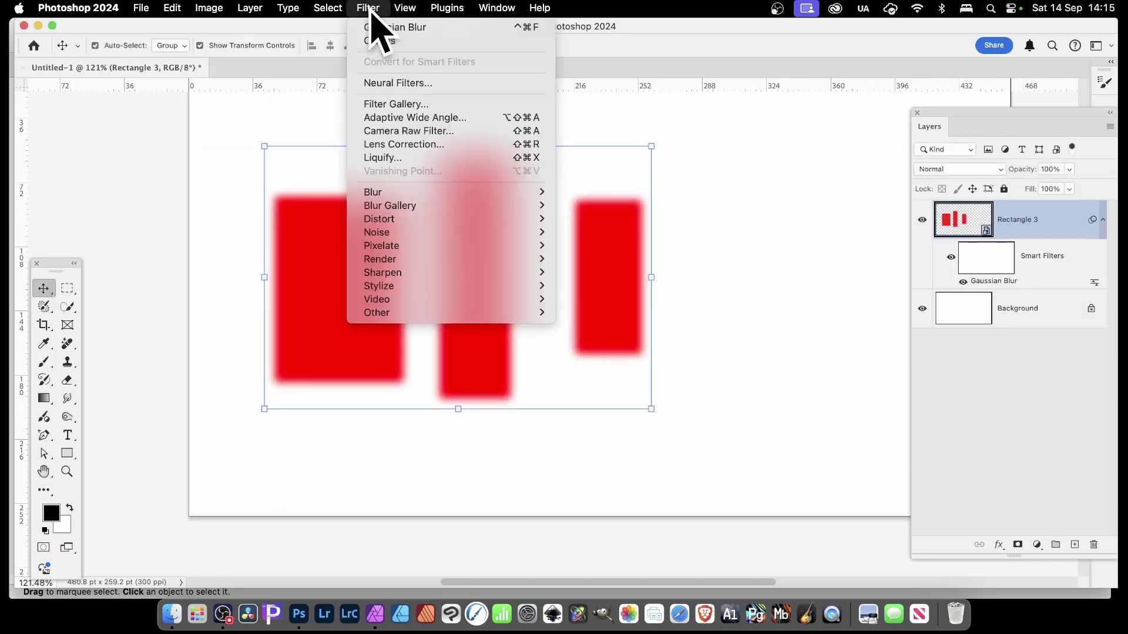
mouse_move(395, 288)
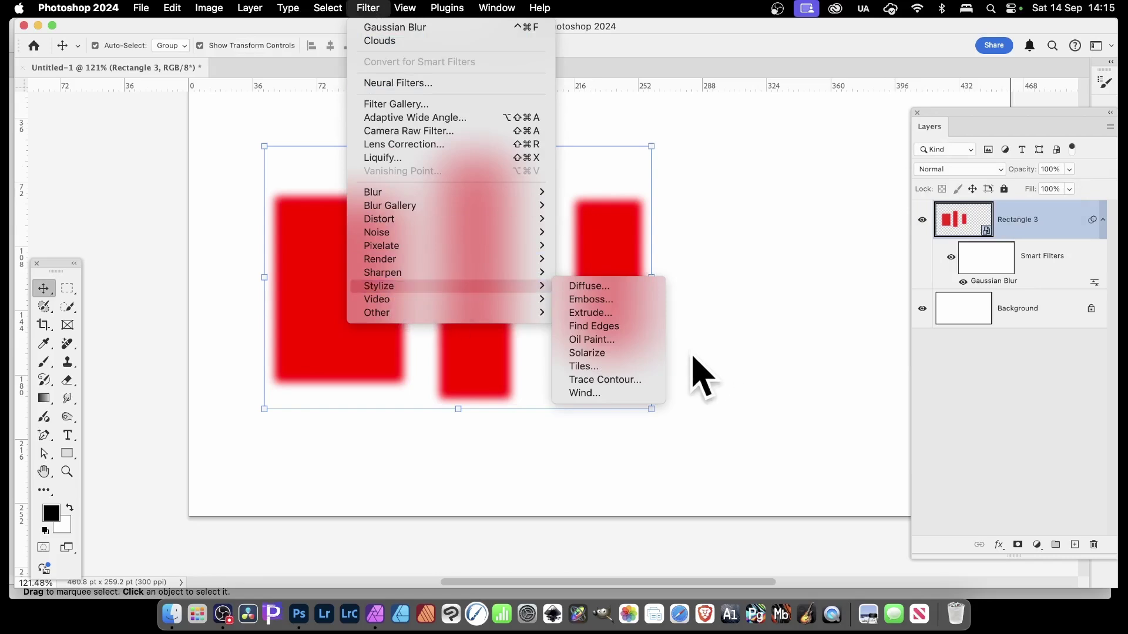
click(614, 368)
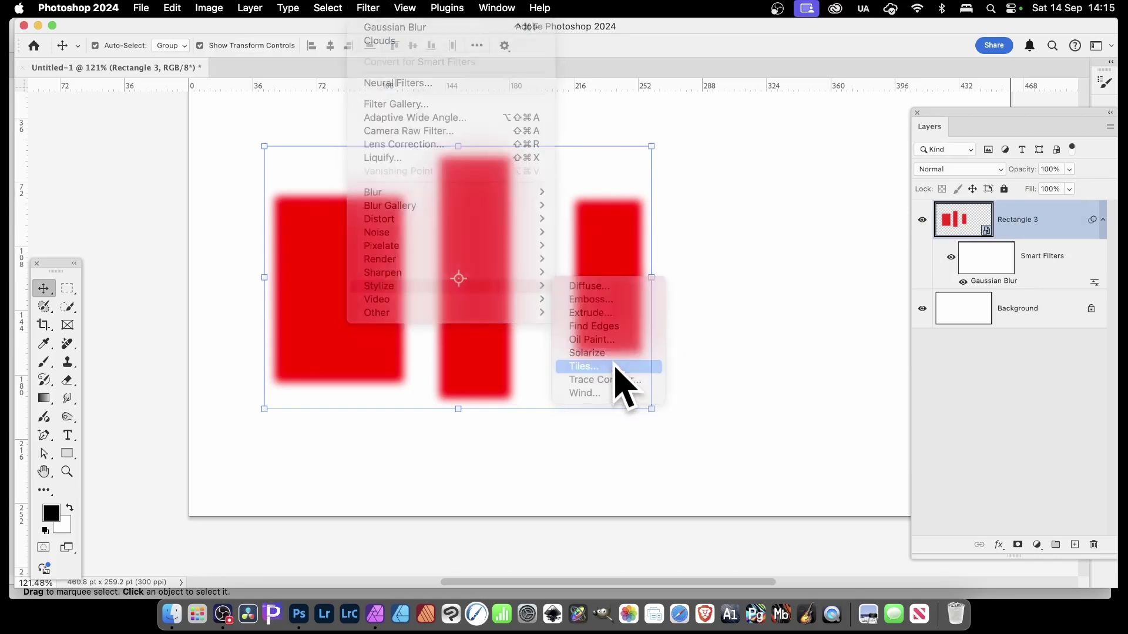
click(683, 261)
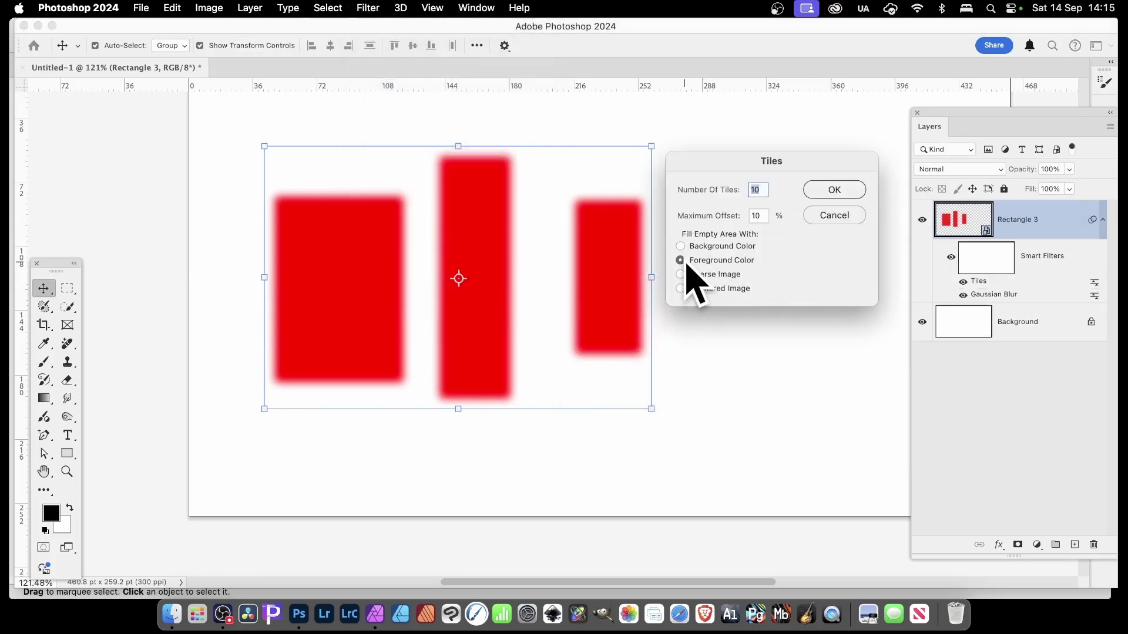
click(835, 189)
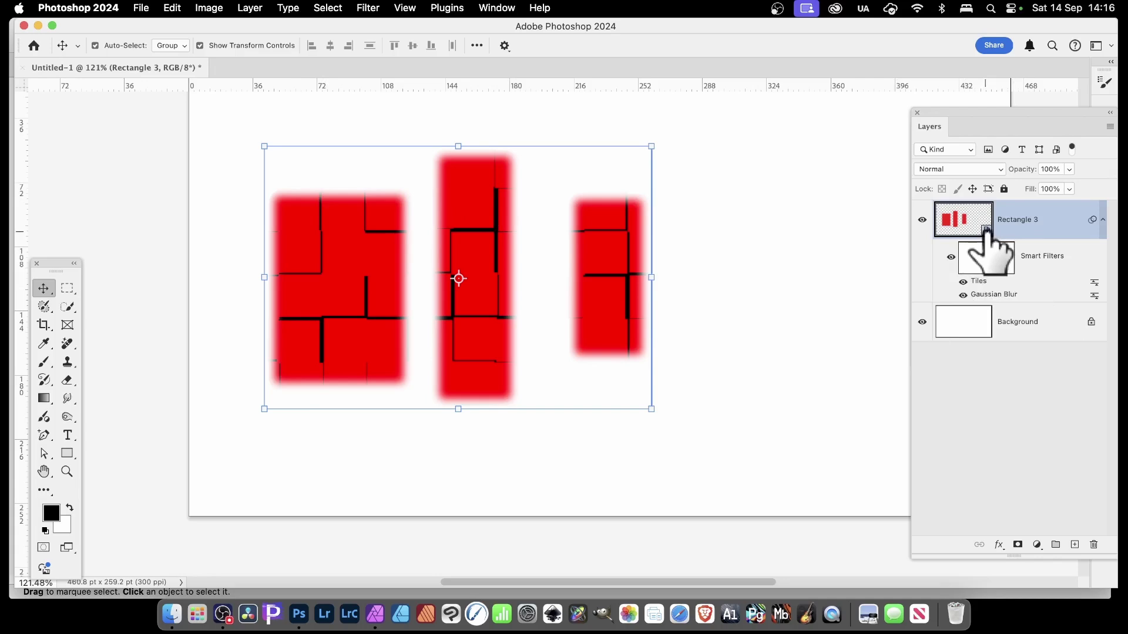
Open the smart object's contents and nudge the right and left rectangles into new positions
double_click(987, 230)
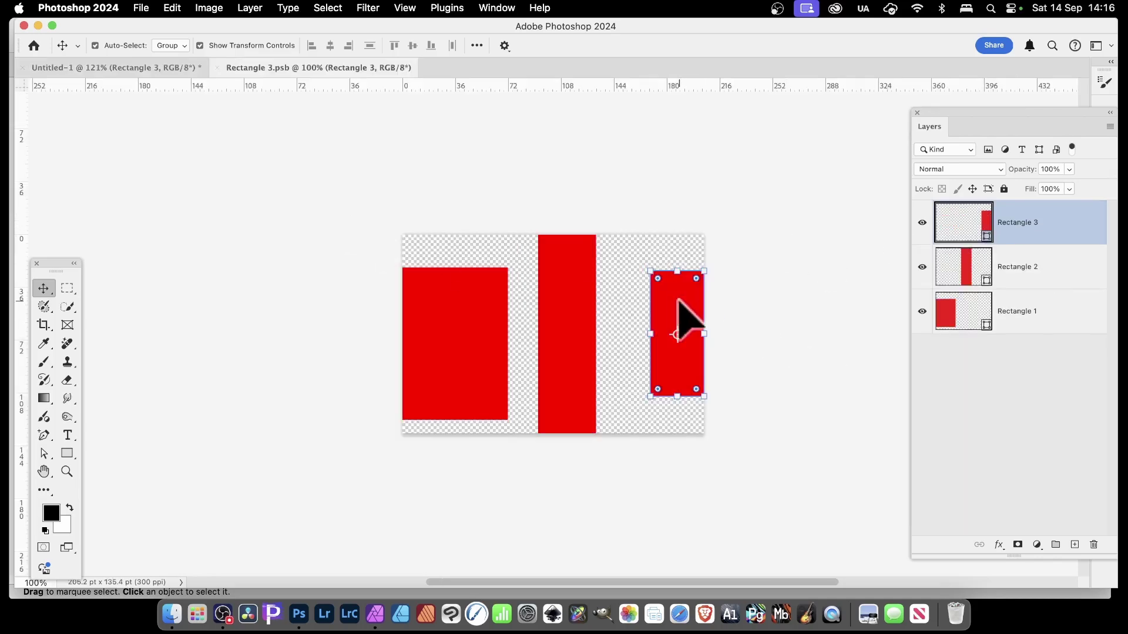
drag(680, 315, 644, 283)
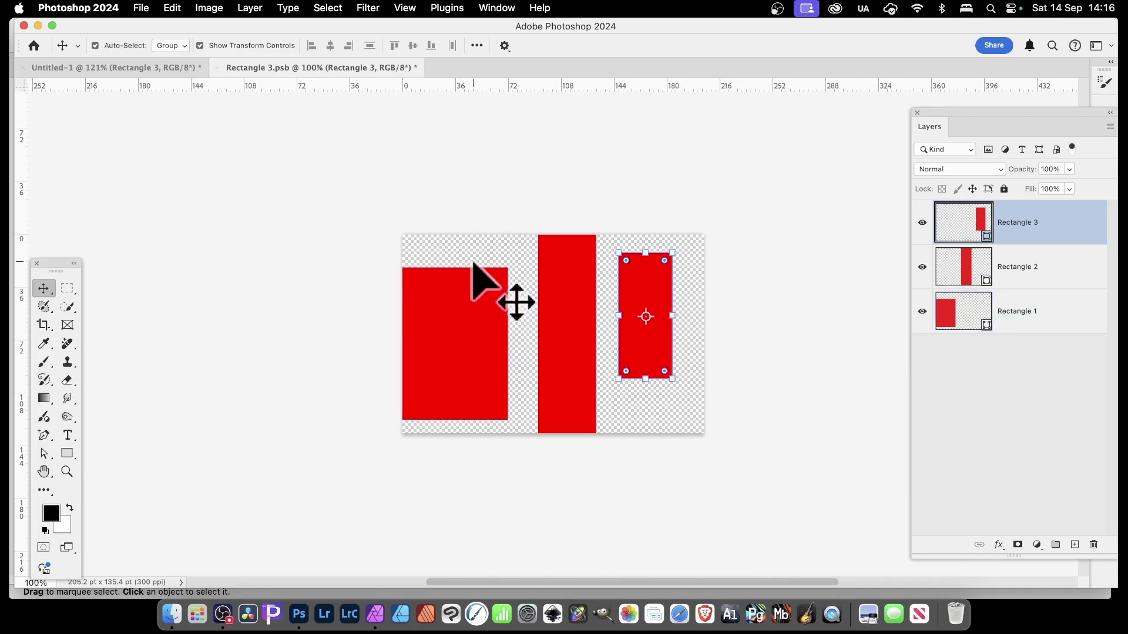
mouse_move(473, 263)
mouse_down()
mouse_move(505, 252)
mouse_move(483, 254)
mouse_up()
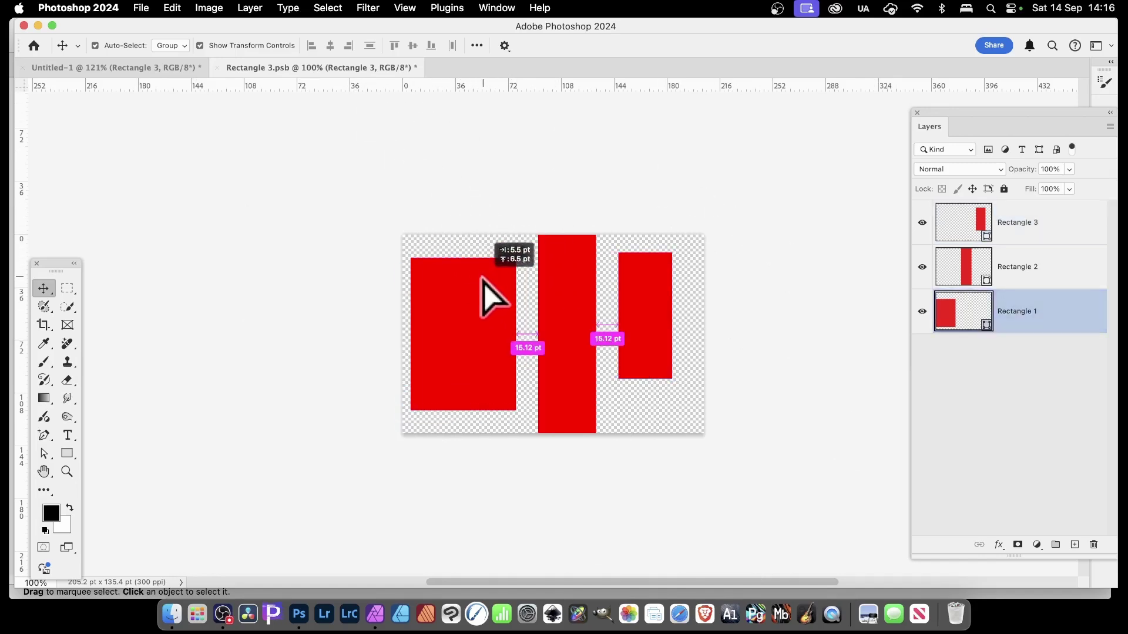
Scale the left rectangle to 76.02%, rotate it 21.68°, reposition it and commit the transform
drag(514, 411, 491, 374)
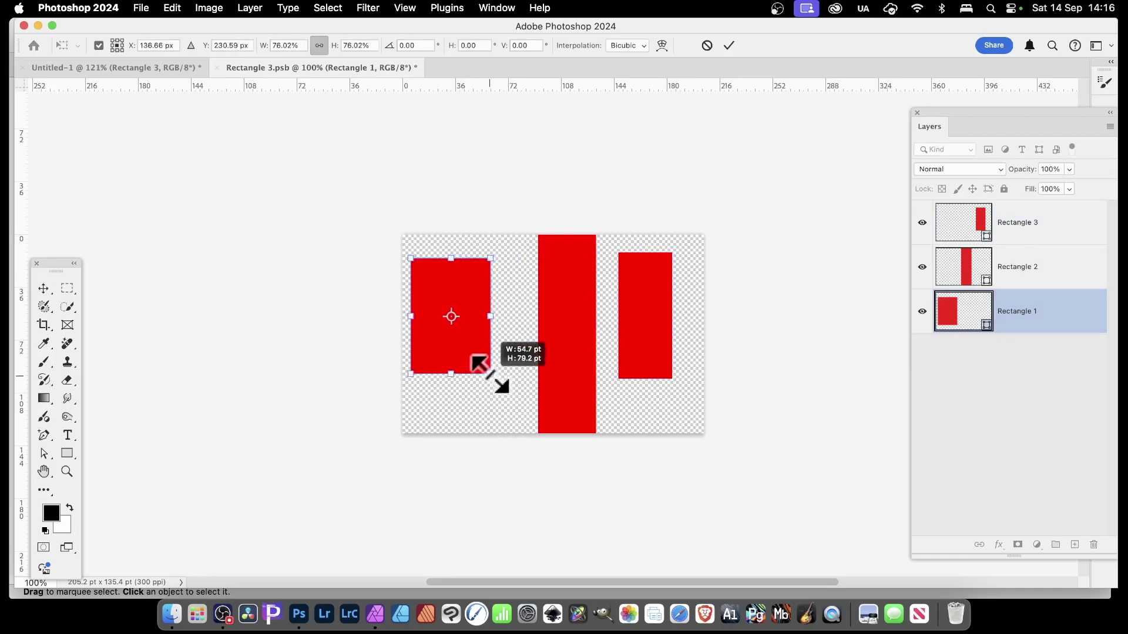
drag(457, 246, 470, 239)
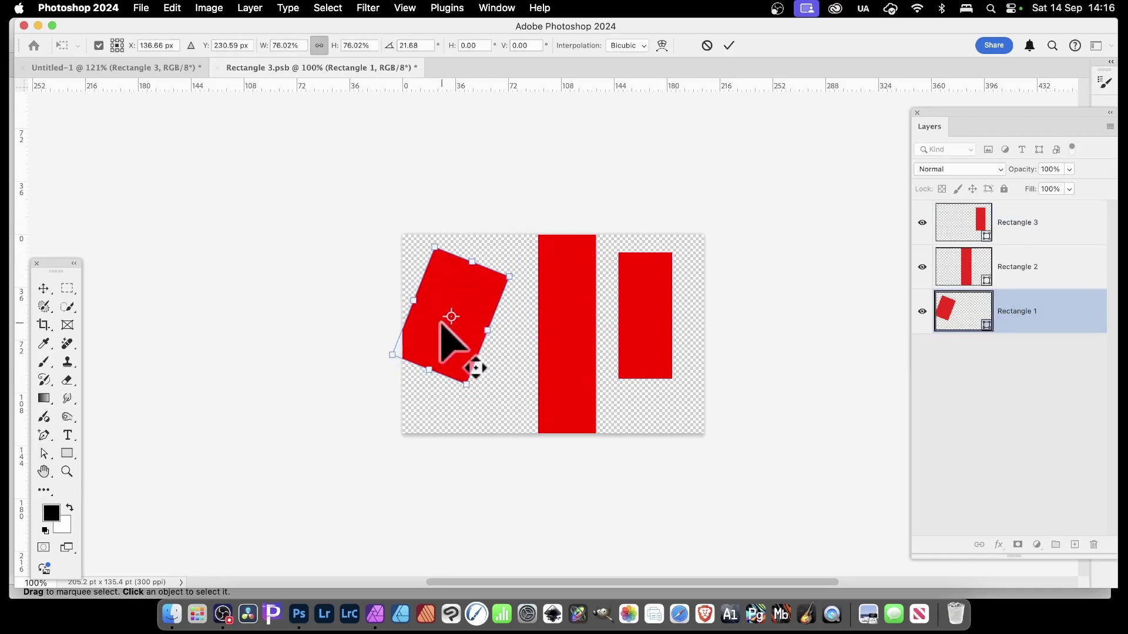
mouse_move(453, 335)
mouse_down()
mouse_move(479, 353)
mouse_move(457, 334)
mouse_up()
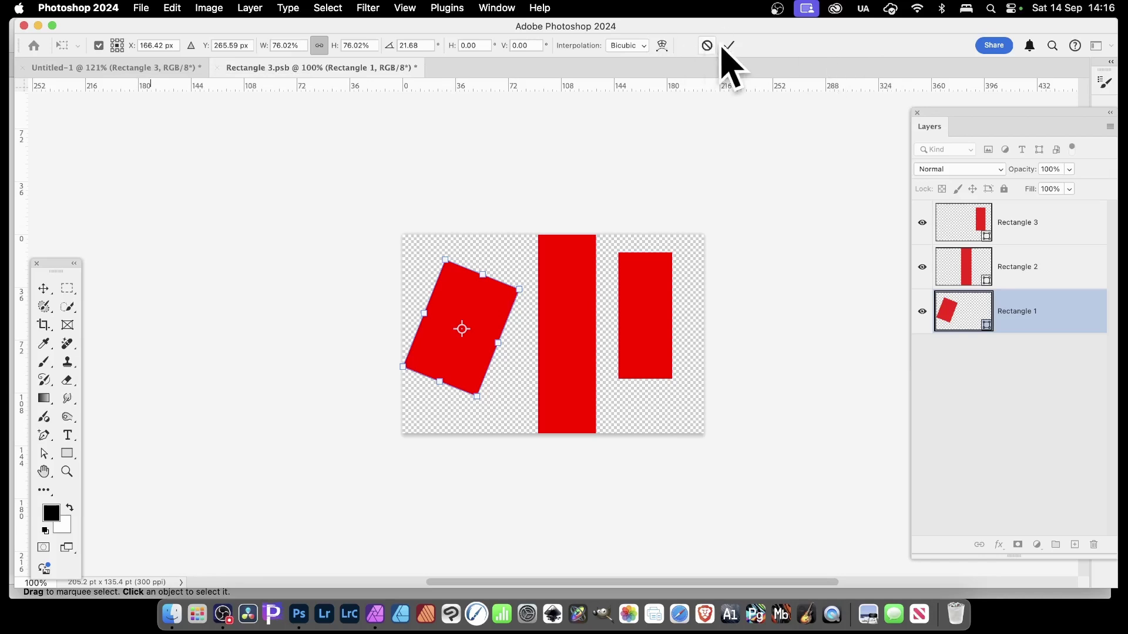
click(729, 46)
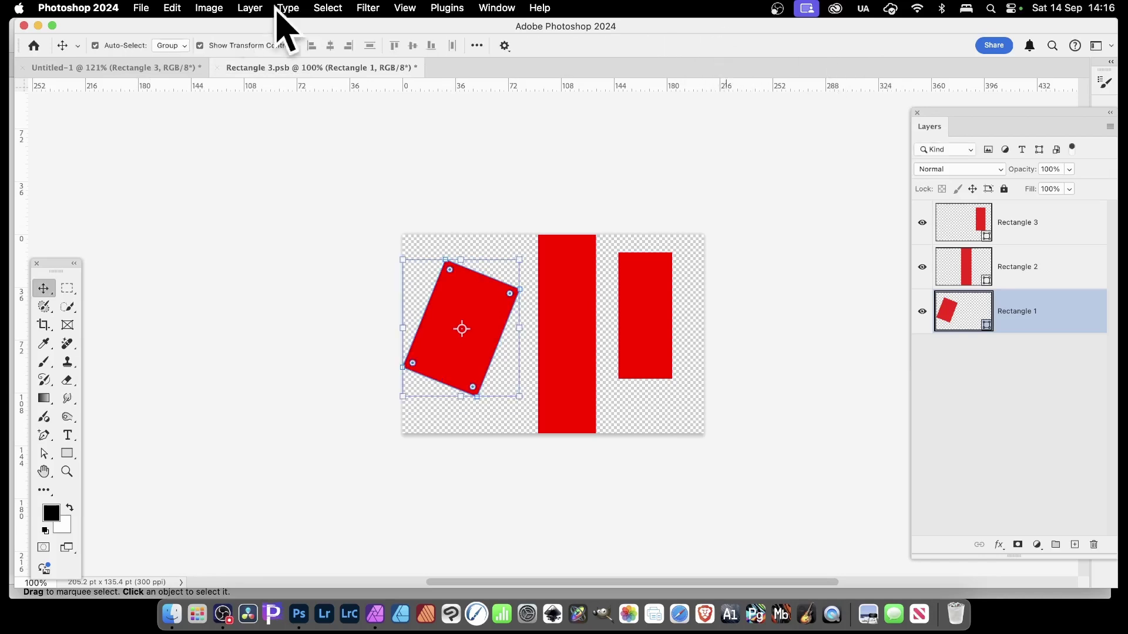
Close the Rectangle 3.psb tab saving changes, then Cmd+Tab over to Affinity Photo 2
click(218, 68)
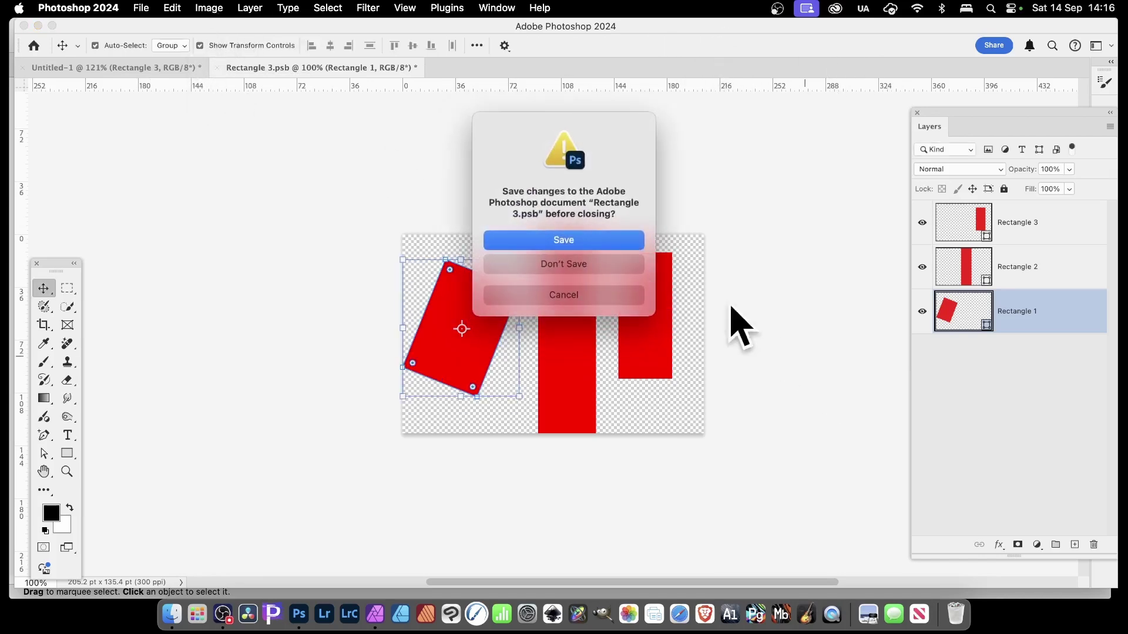
click(579, 237)
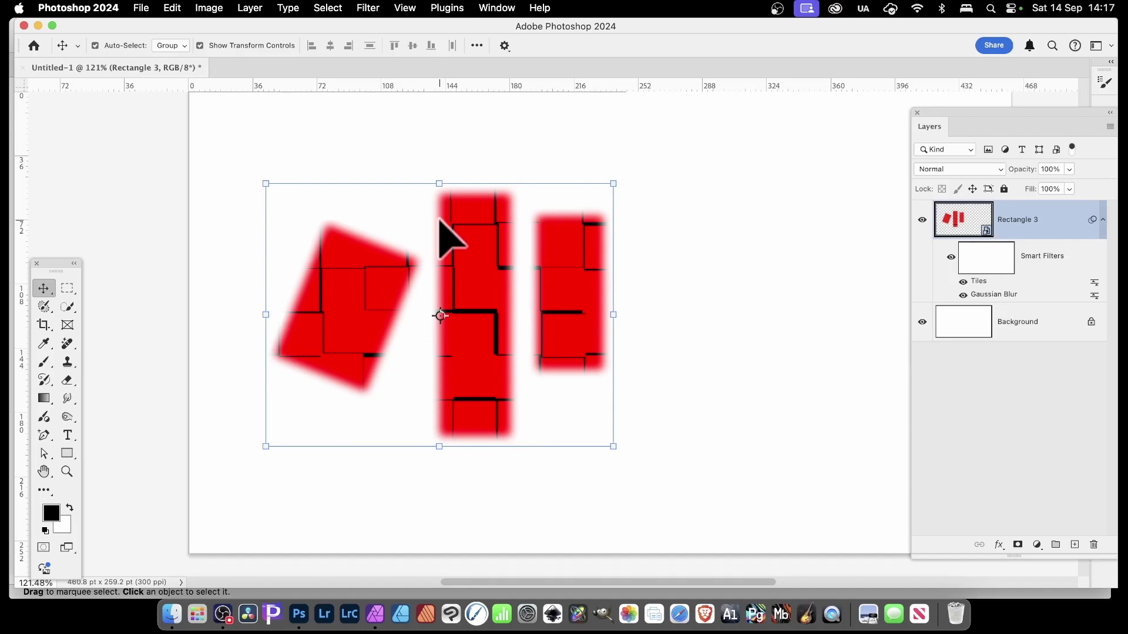
key(super+Tab)
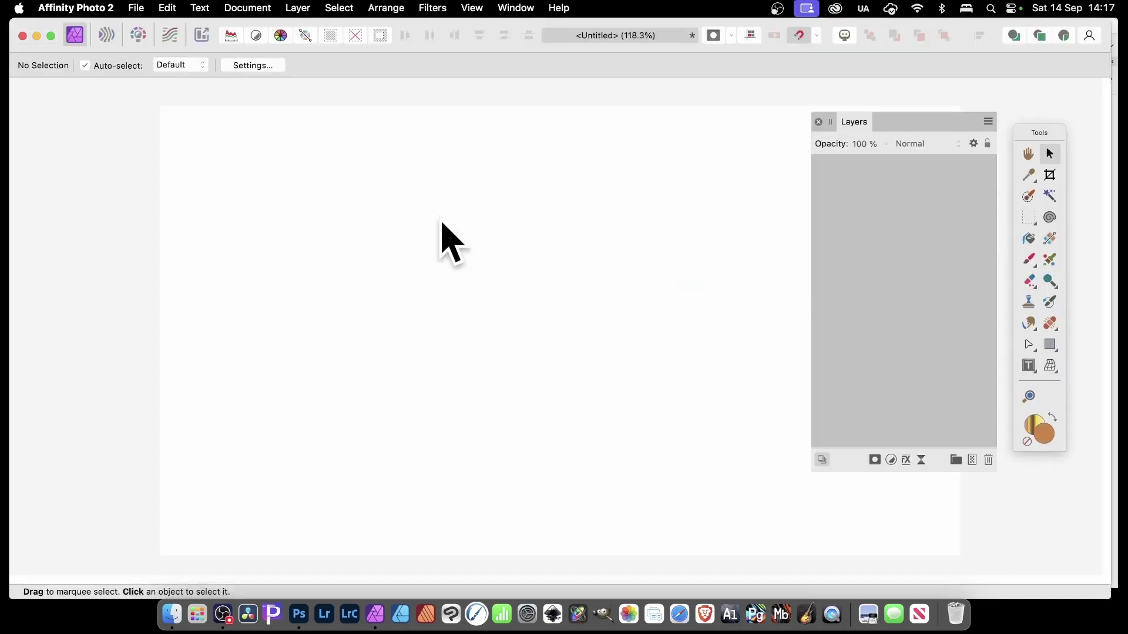
Draw a large orange square and a tall narrow rectangle to its right
click(1050, 345)
drag(399, 205, 625, 435)
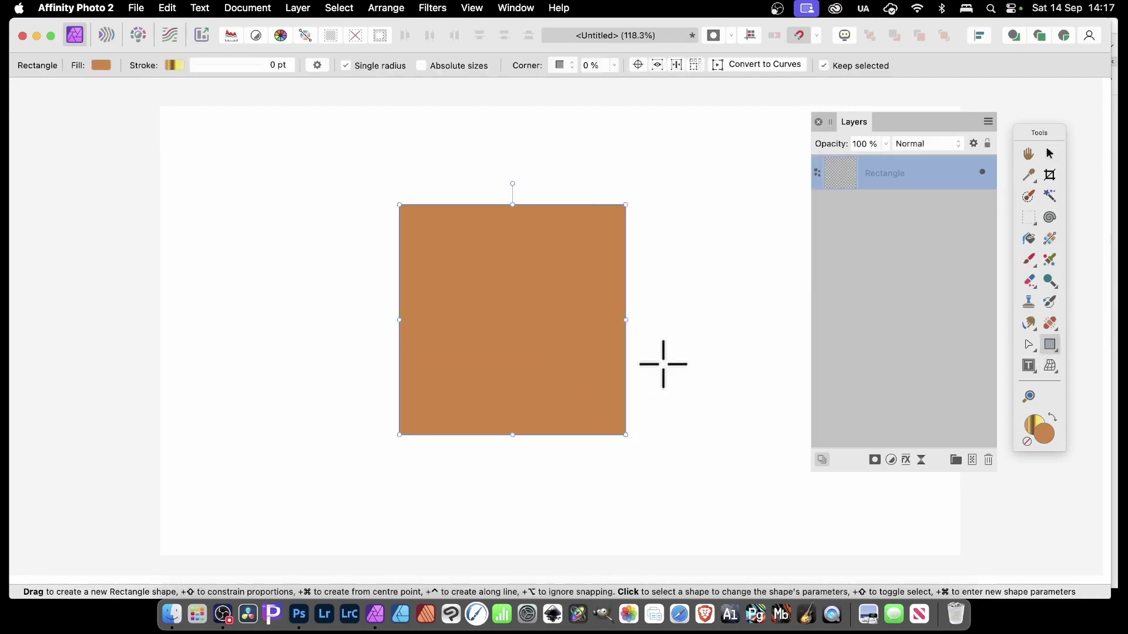
mouse_move(654, 205)
mouse_down()
mouse_move(675, 323)
mouse_move(712, 392)
mouse_up()
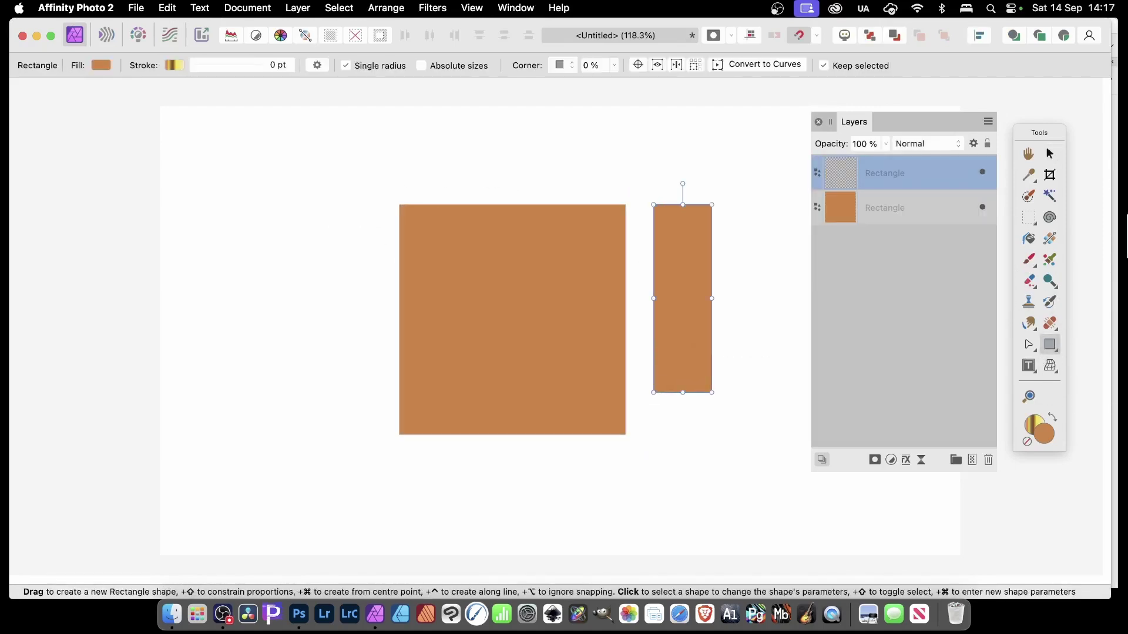
Marquee-select both rectangles and group them
click(1049, 153)
drag(349, 118, 803, 495)
right_click(519, 219)
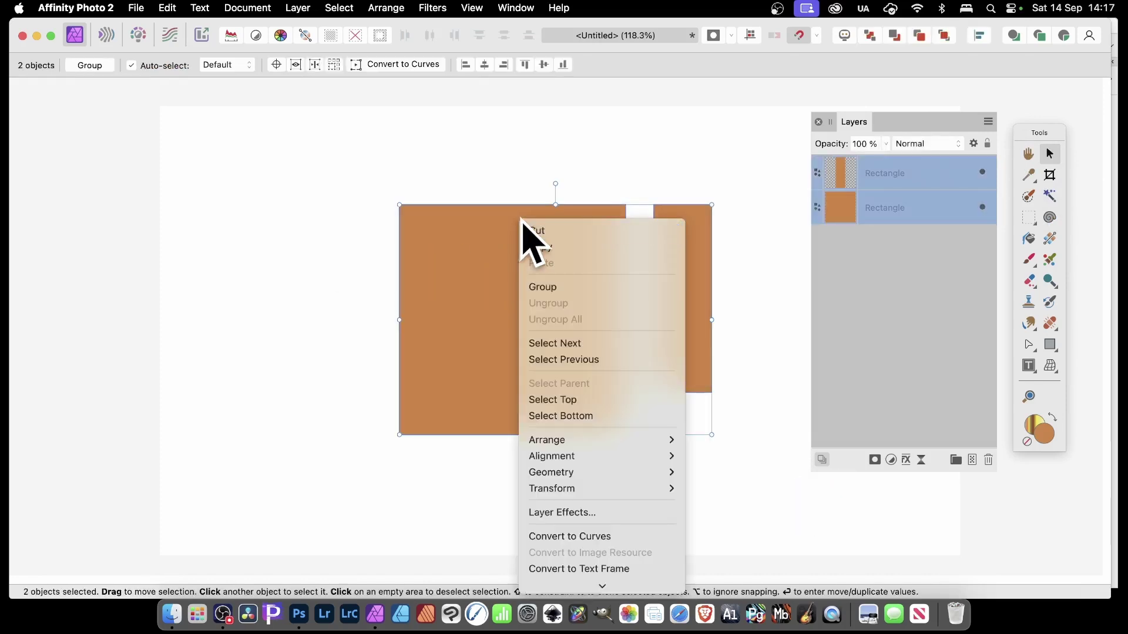
click(583, 288)
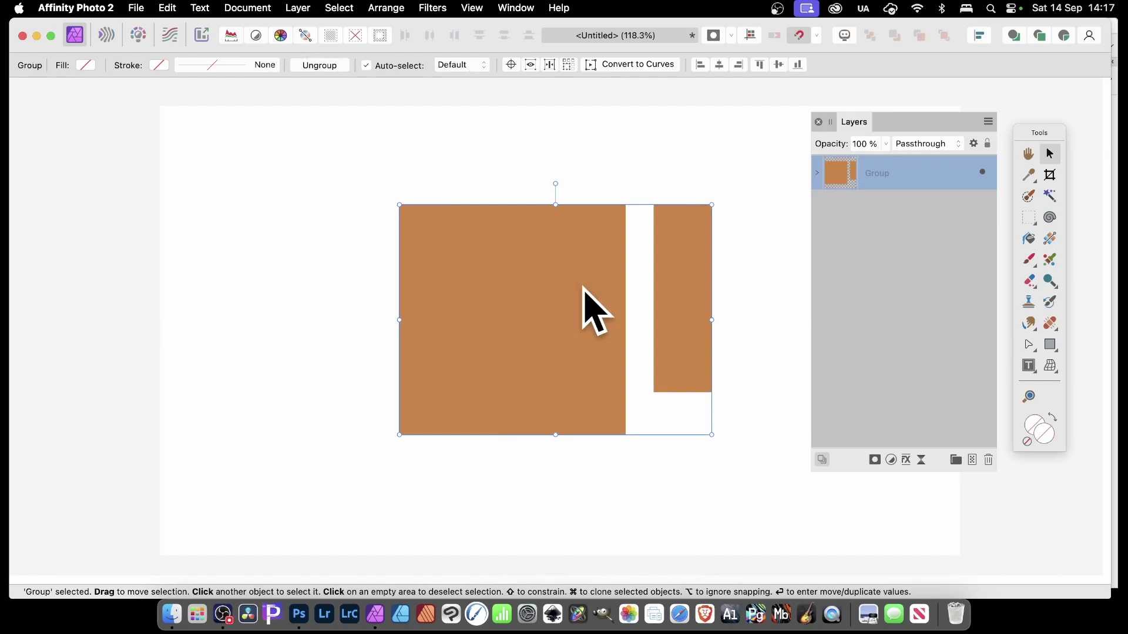
click(435, 8)
mouse_move(451, 62)
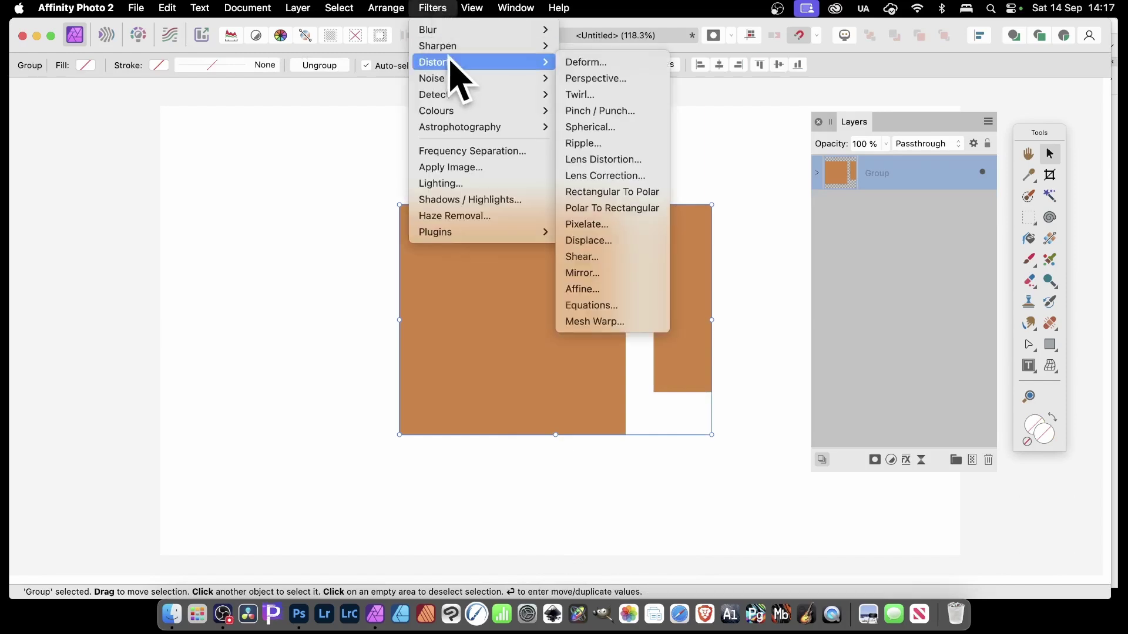
click(617, 61)
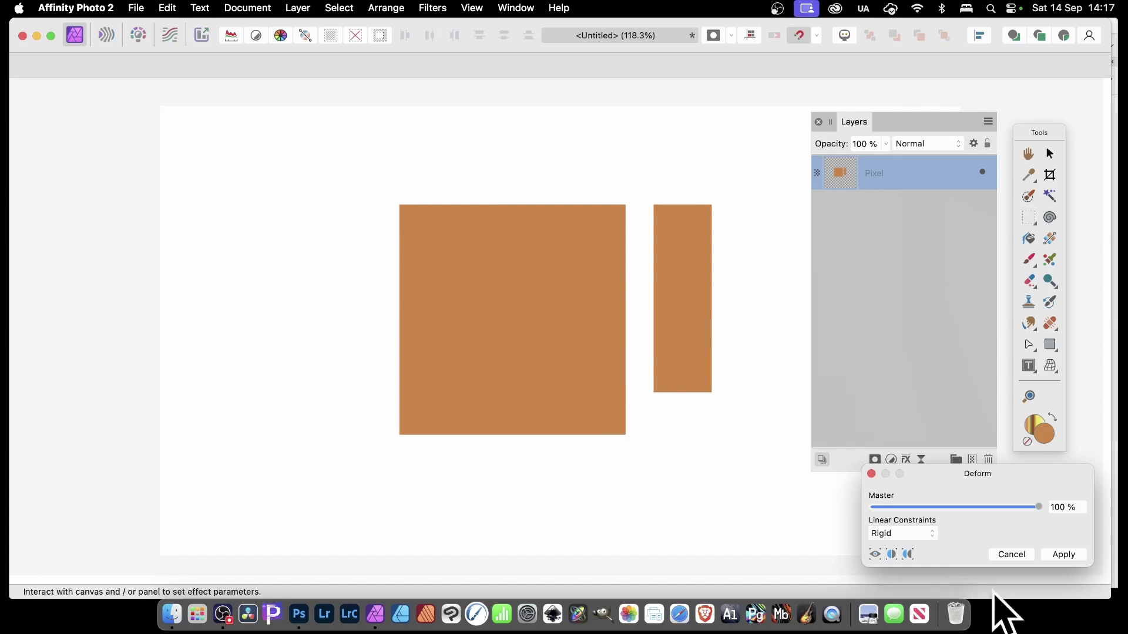
click(1011, 555)
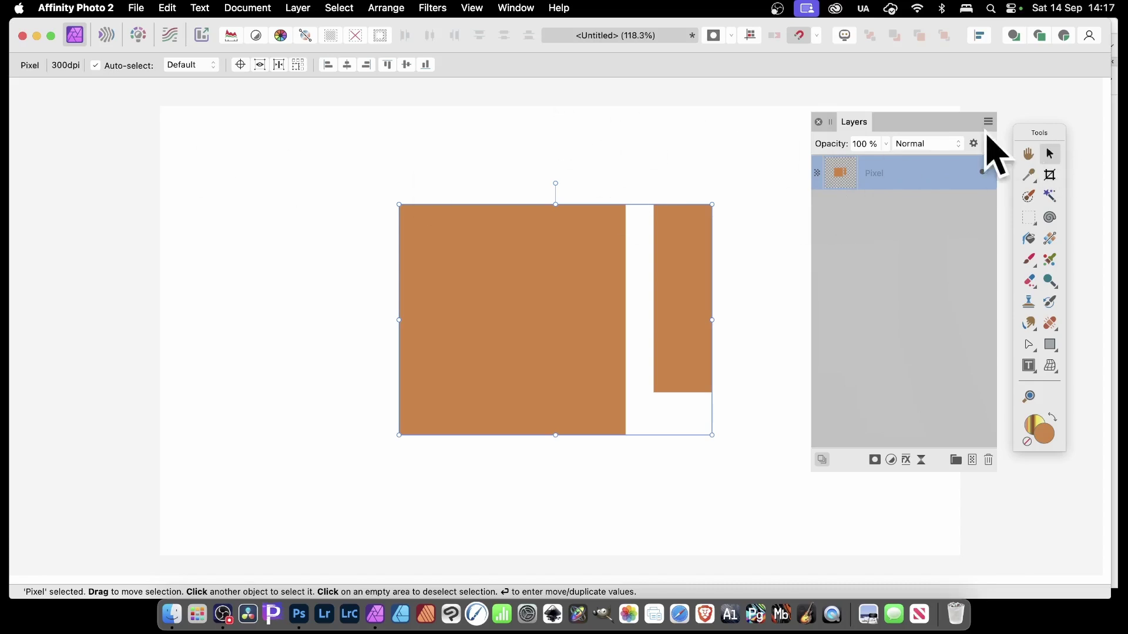
key(super+g)
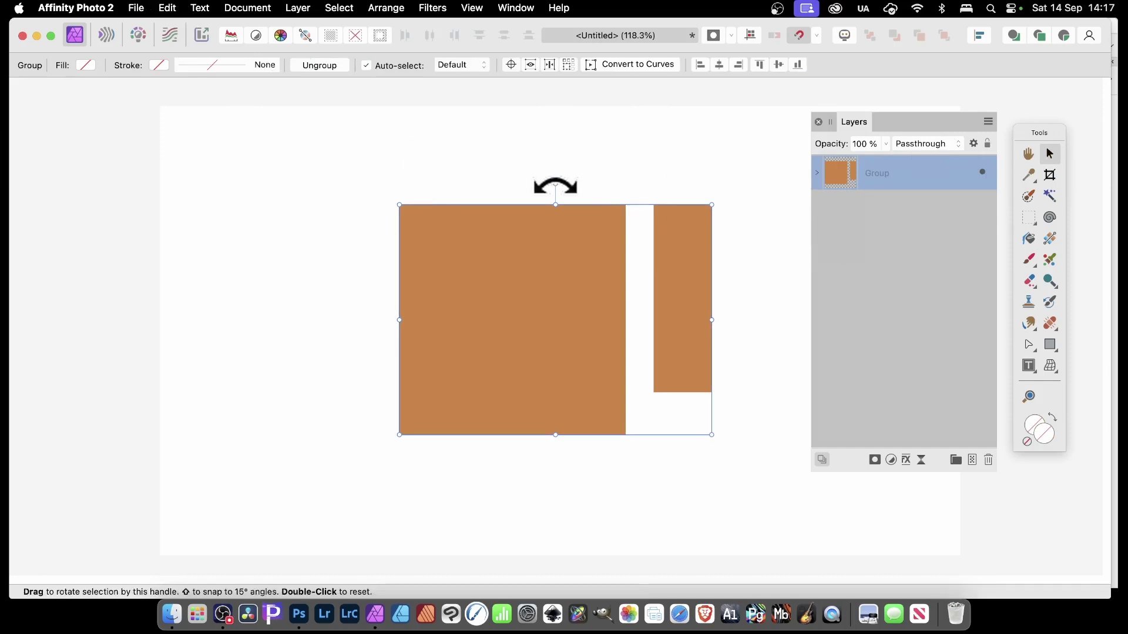
Rotate the group to -8.8° and go to Layer > New Live Filter Layer > Distort
drag(556, 184, 579, 188)
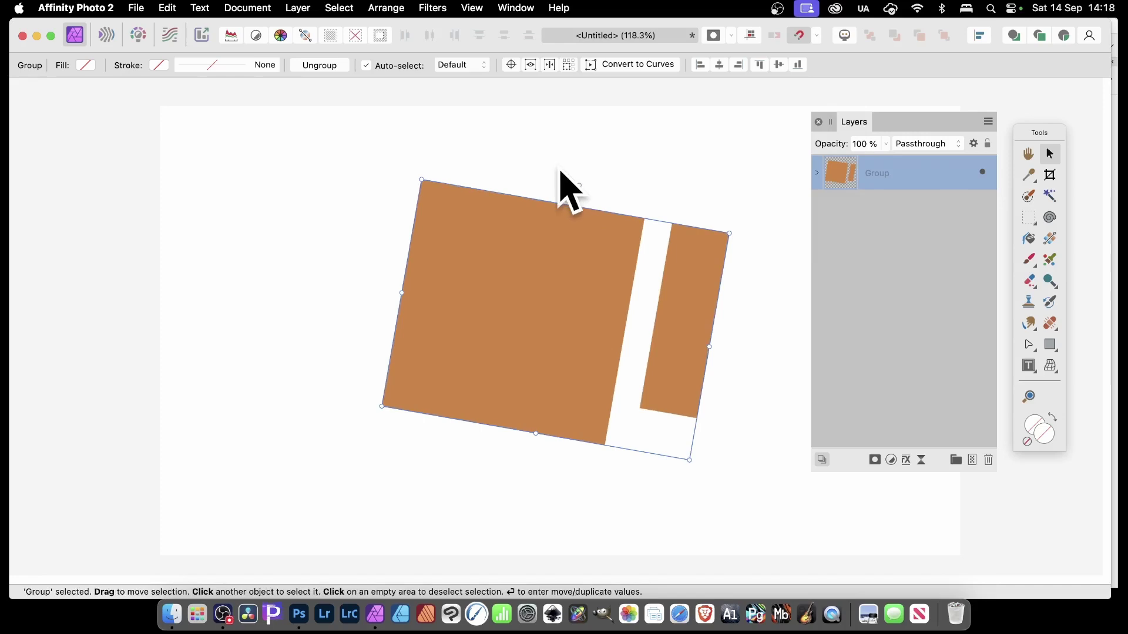
click(300, 7)
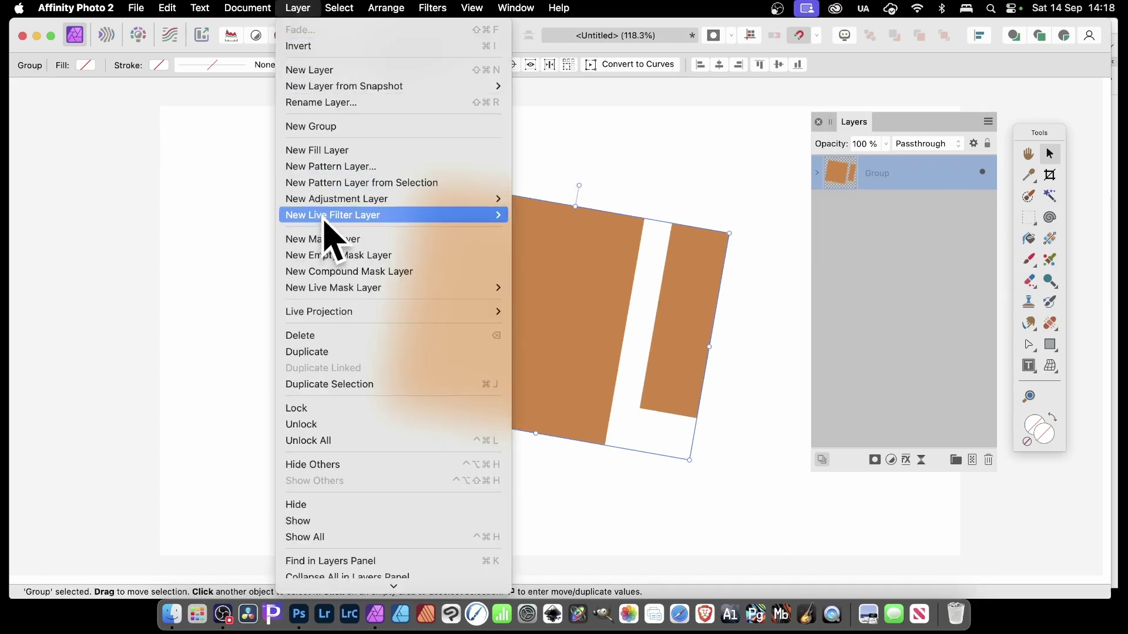
mouse_move(323, 215)
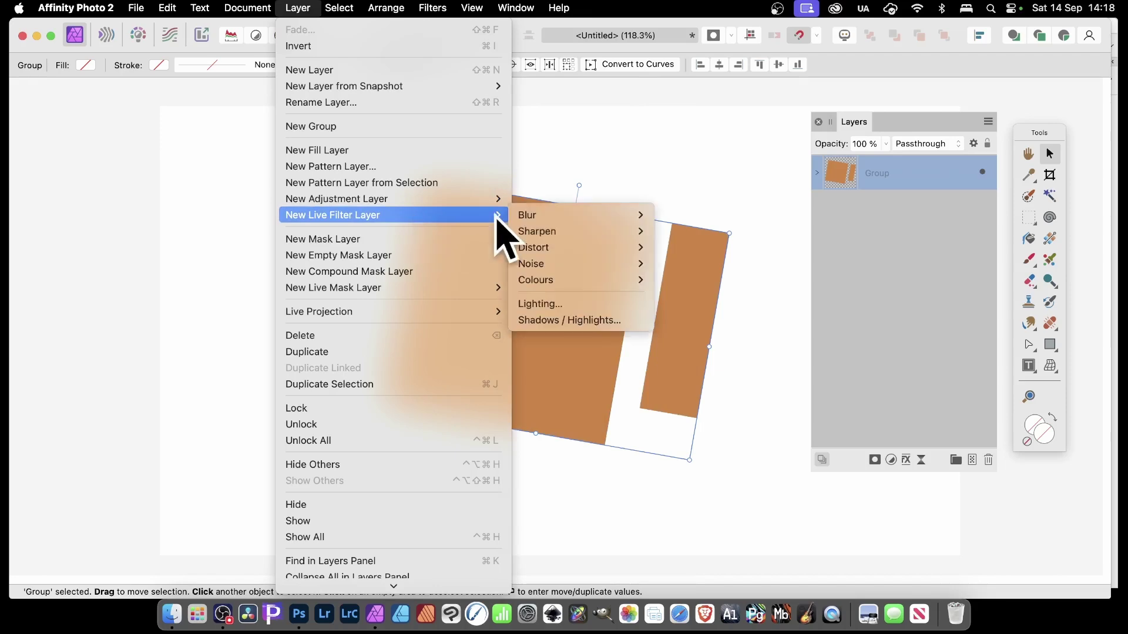
mouse_move(538, 250)
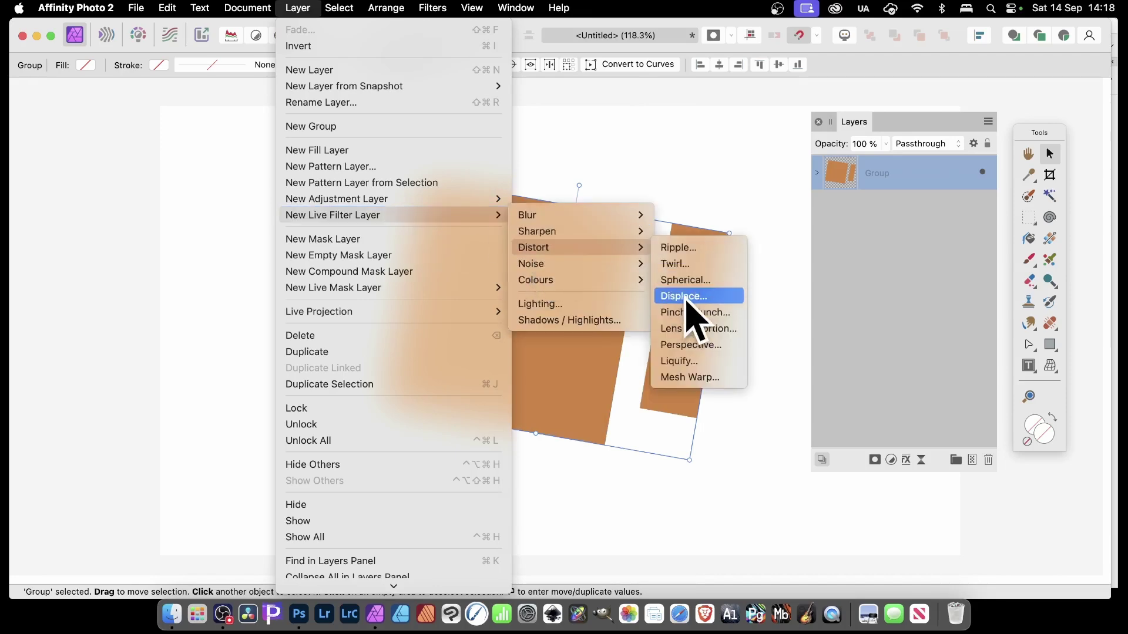
Add a live Liquify layer, push the shapes into wavy curves, and click Done
click(686, 361)
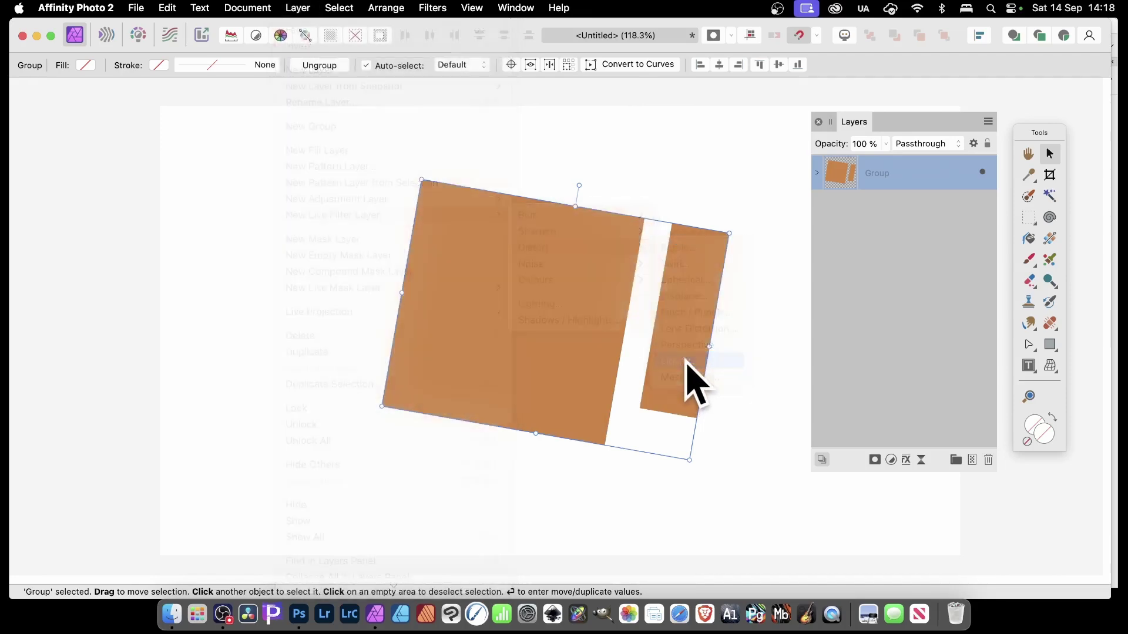
mouse_move(521, 284)
mouse_down()
mouse_move(422, 189)
mouse_move(367, 174)
mouse_move(496, 301)
mouse_move(396, 194)
mouse_move(328, 147)
mouse_move(527, 288)
mouse_move(387, 220)
mouse_move(417, 303)
mouse_move(408, 458)
mouse_move(479, 363)
mouse_move(564, 191)
mouse_move(494, 423)
mouse_move(699, 295)
mouse_move(846, 369)
mouse_move(642, 317)
mouse_move(798, 337)
mouse_move(645, 313)
mouse_move(766, 325)
mouse_up()
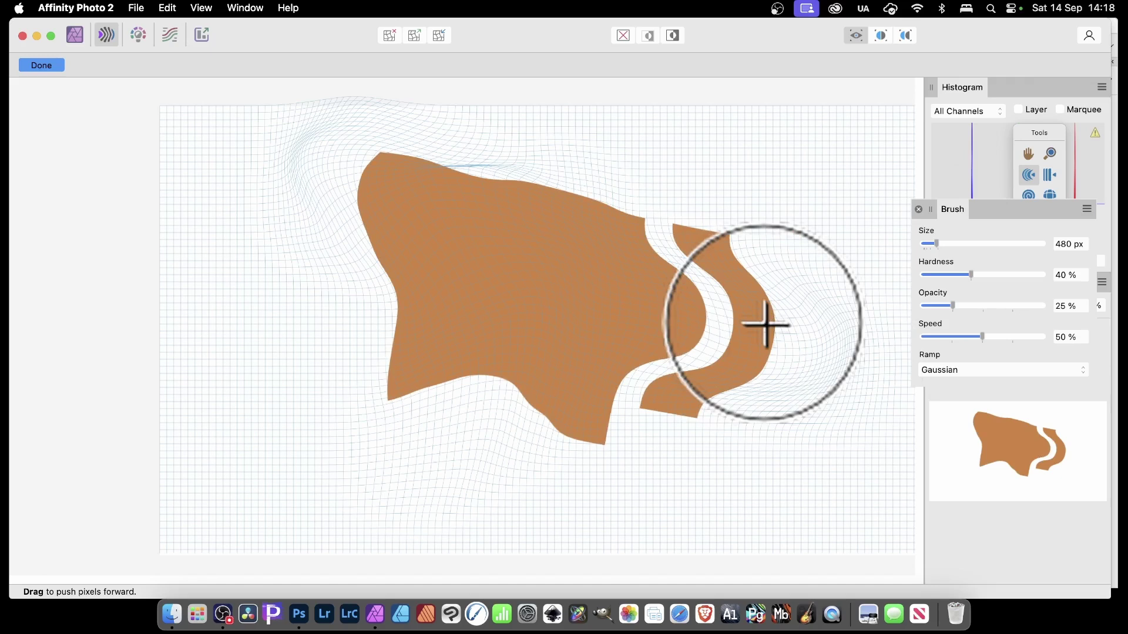
click(41, 66)
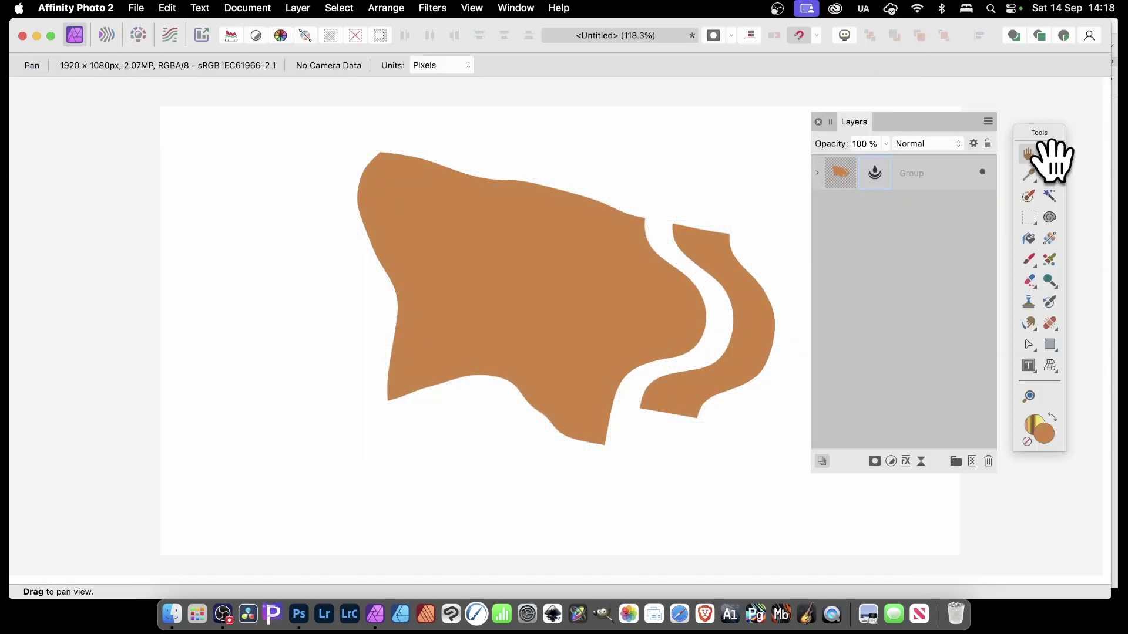
Shift an inner rectangle slightly and drag the Liquify layer above the Group
click(1050, 153)
mouse_move(594, 294)
mouse_down()
mouse_move(423, 252)
mouse_move(517, 291)
mouse_move(579, 292)
mouse_up()
click(700, 294)
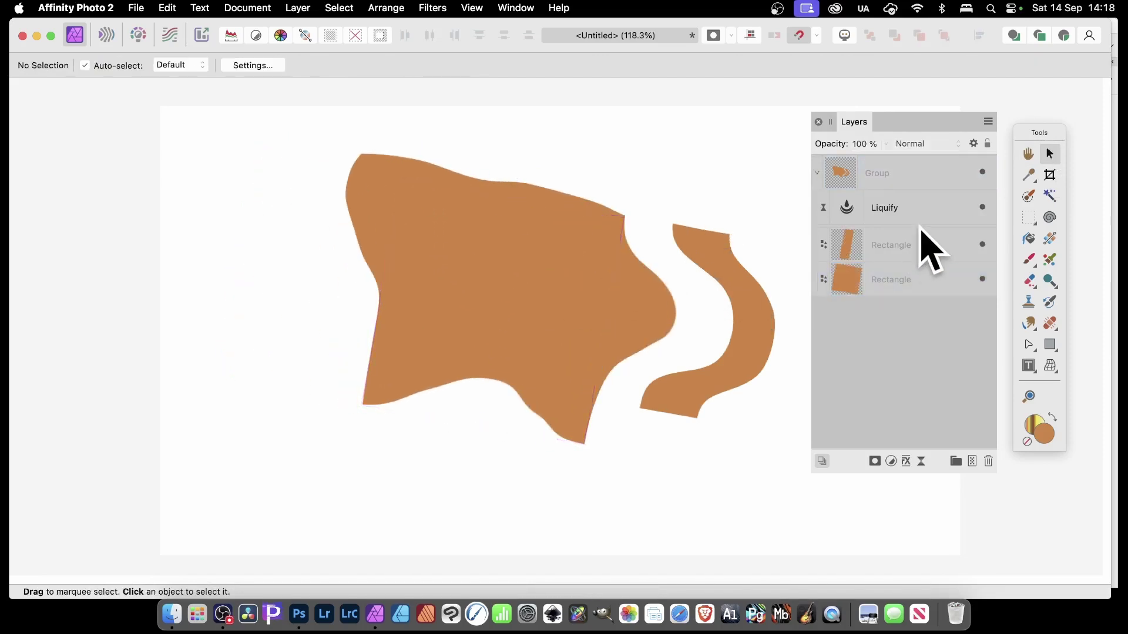
click(890, 203)
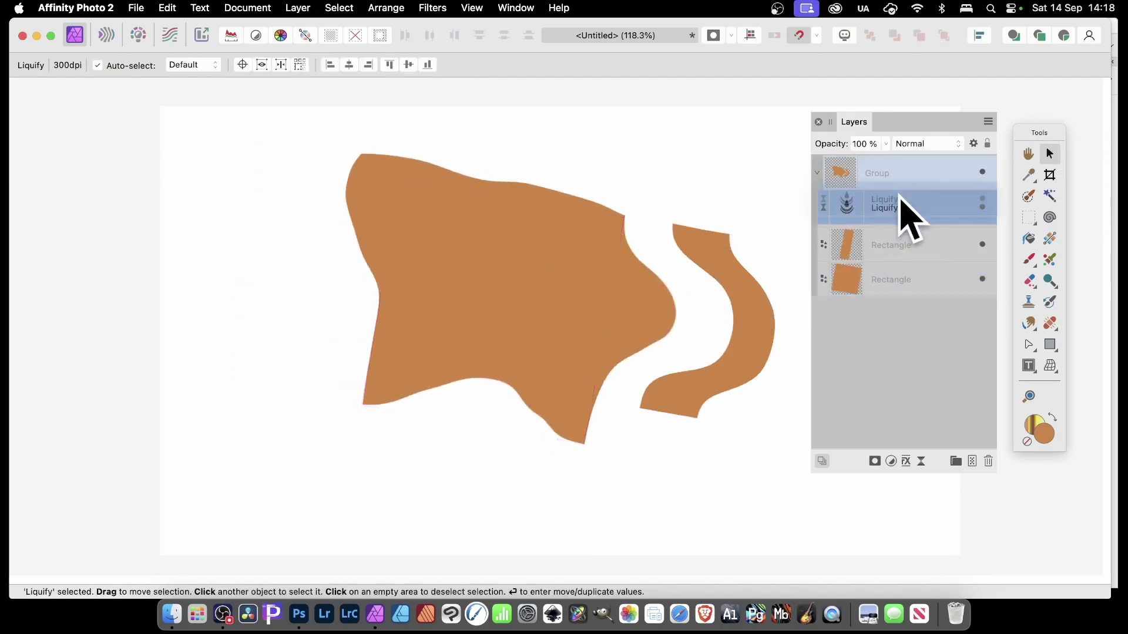
mouse_move(900, 196)
mouse_down()
mouse_move(892, 154)
mouse_move(836, 212)
mouse_move(836, 157)
mouse_up()
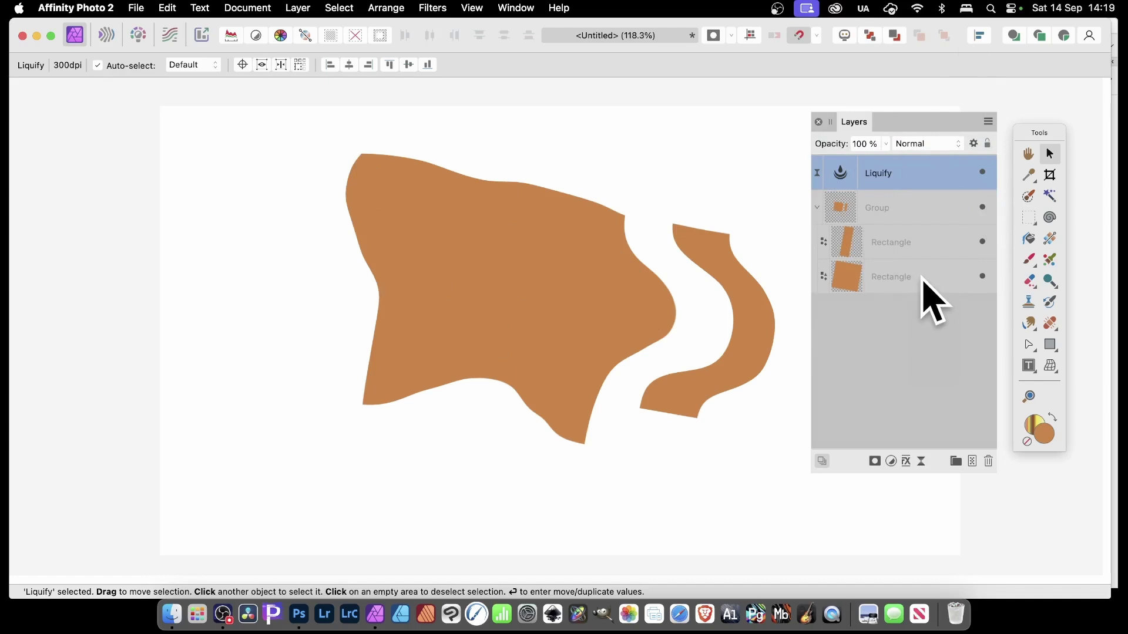
Stretch the narrow rectangle taller, move and enlarge the square, and fill it red
click(852, 243)
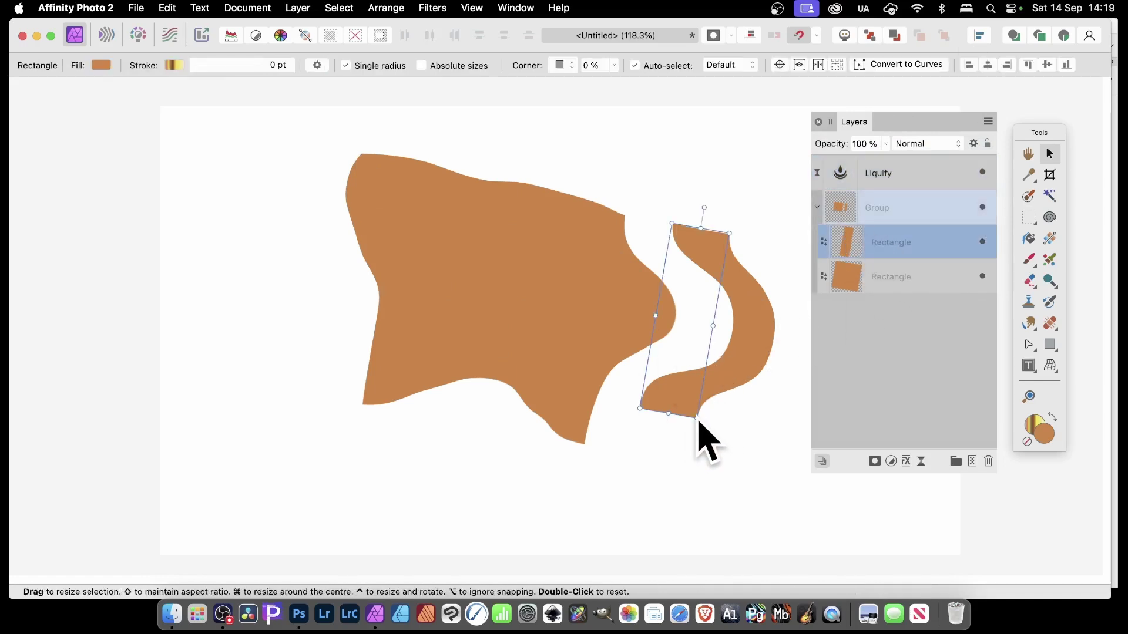
drag(698, 417, 687, 480)
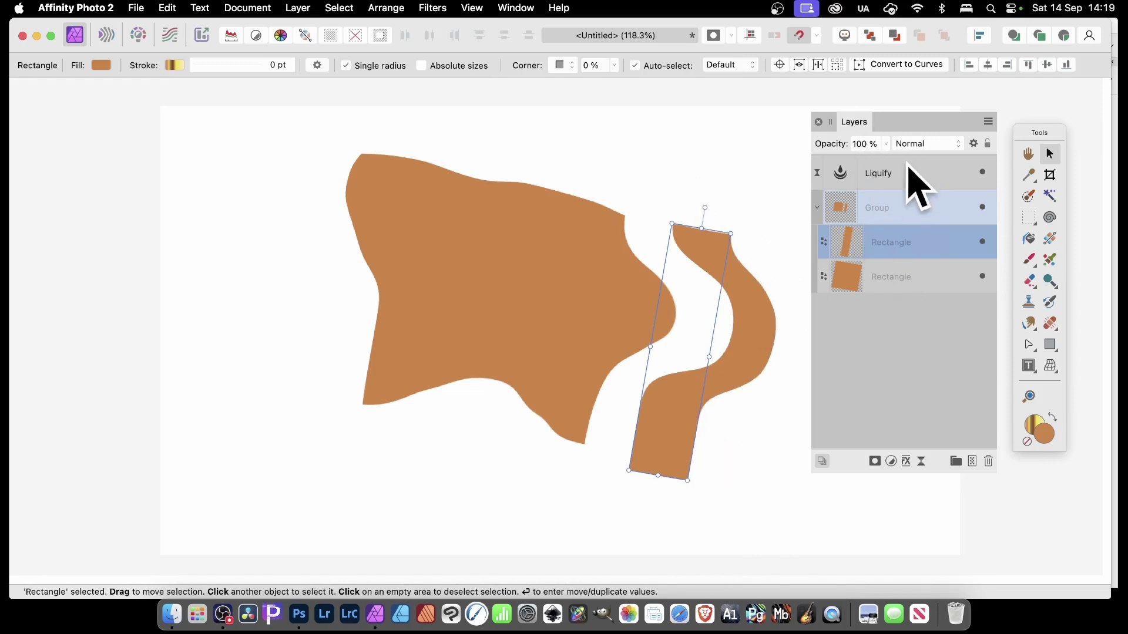
click(493, 282)
drag(536, 298, 411, 257)
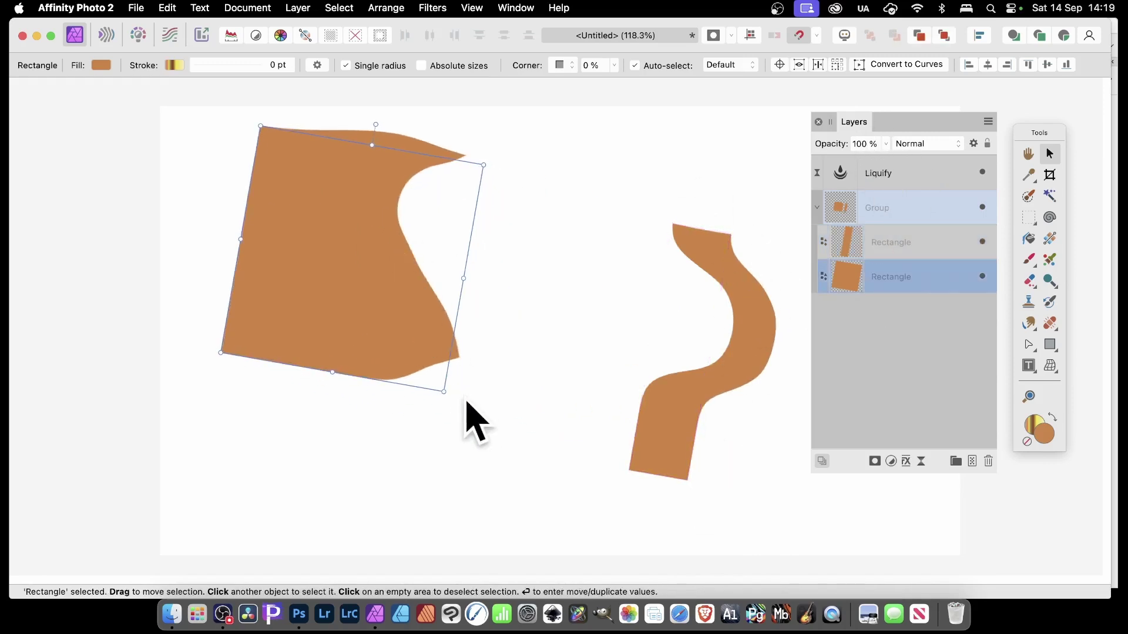
drag(444, 392, 499, 422)
click(104, 65)
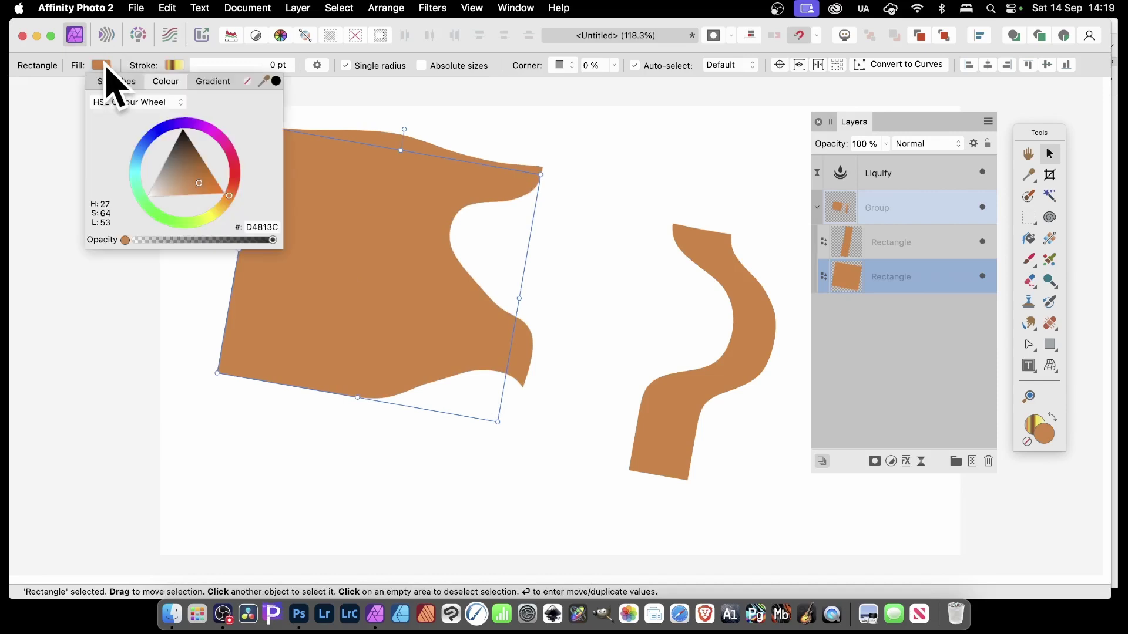
click(235, 170)
drag(207, 182, 227, 176)
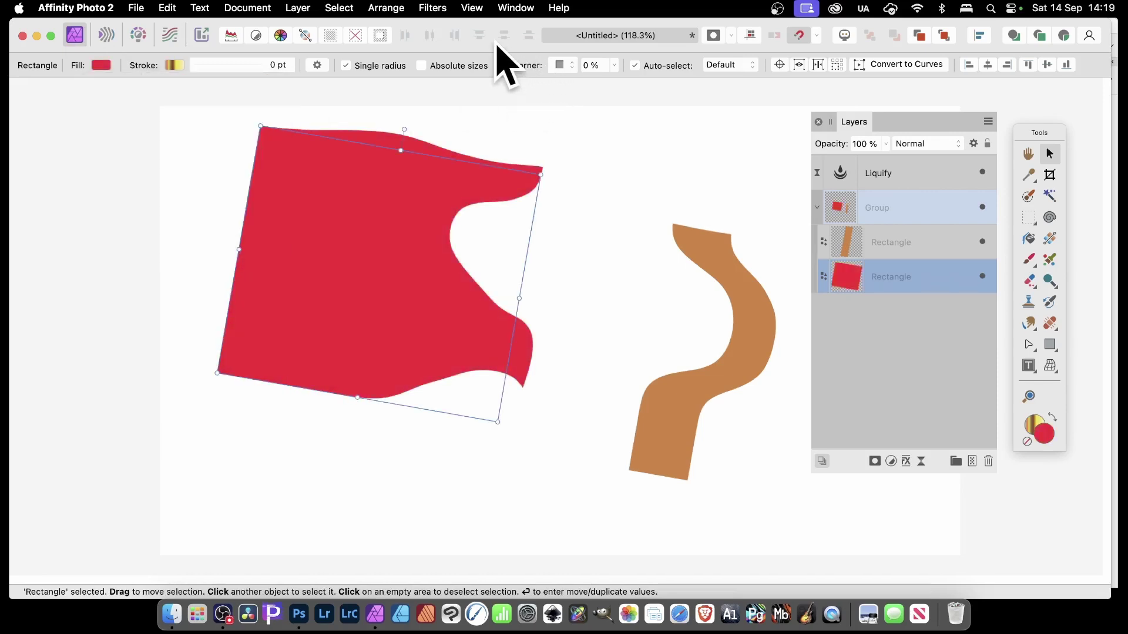
Delete the Liquify layer, select the orange and red rectangles, then switch to Photoshop
click(881, 176)
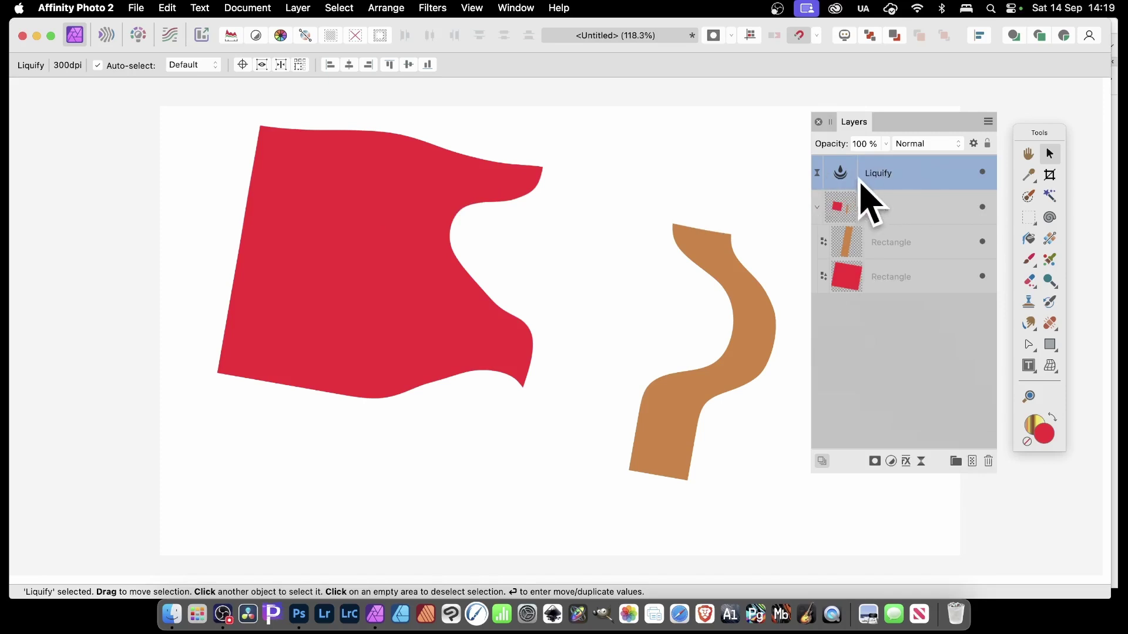
click(990, 462)
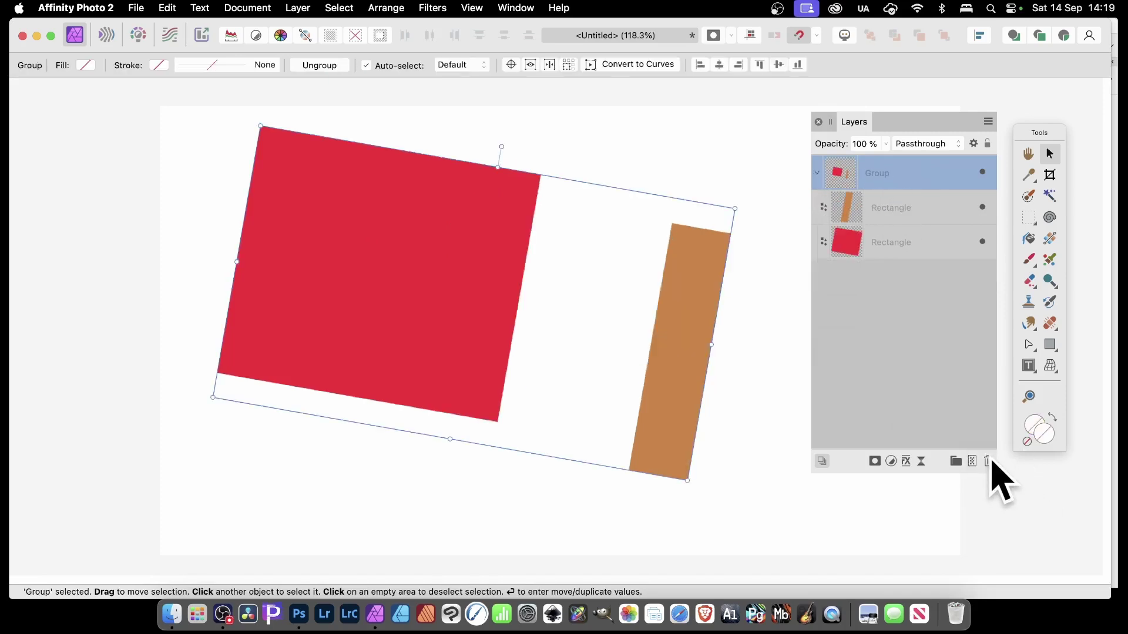
click(899, 211)
click(896, 244)
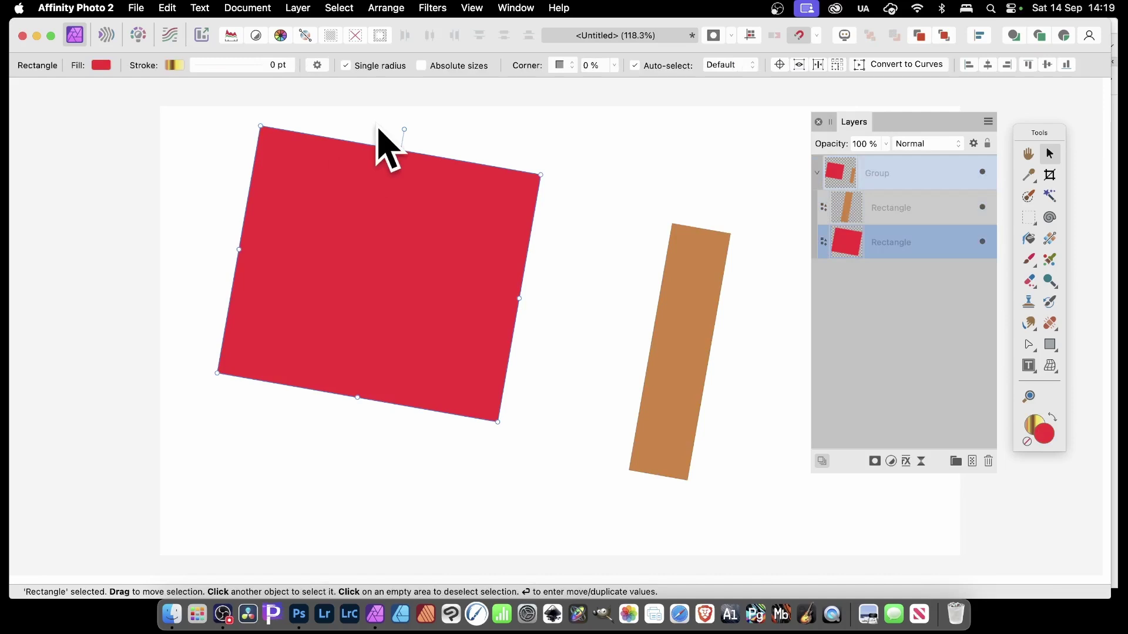
key(super+Tab)
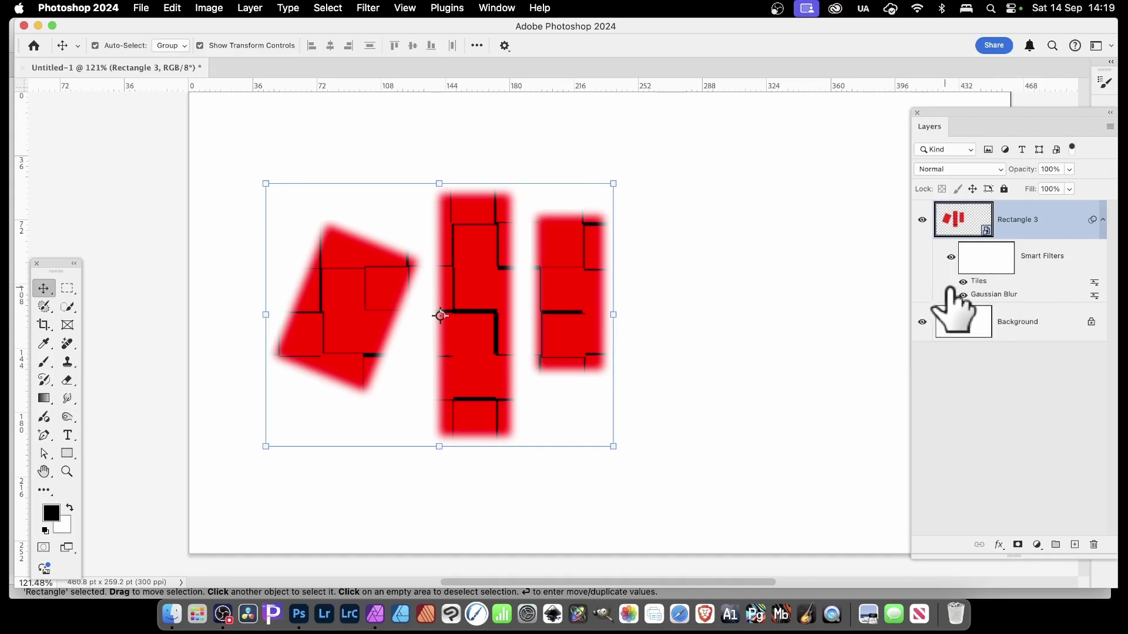
Hide the Tiles smart filter, then browse Filter > Distort and Stylize without applying anything
click(963, 282)
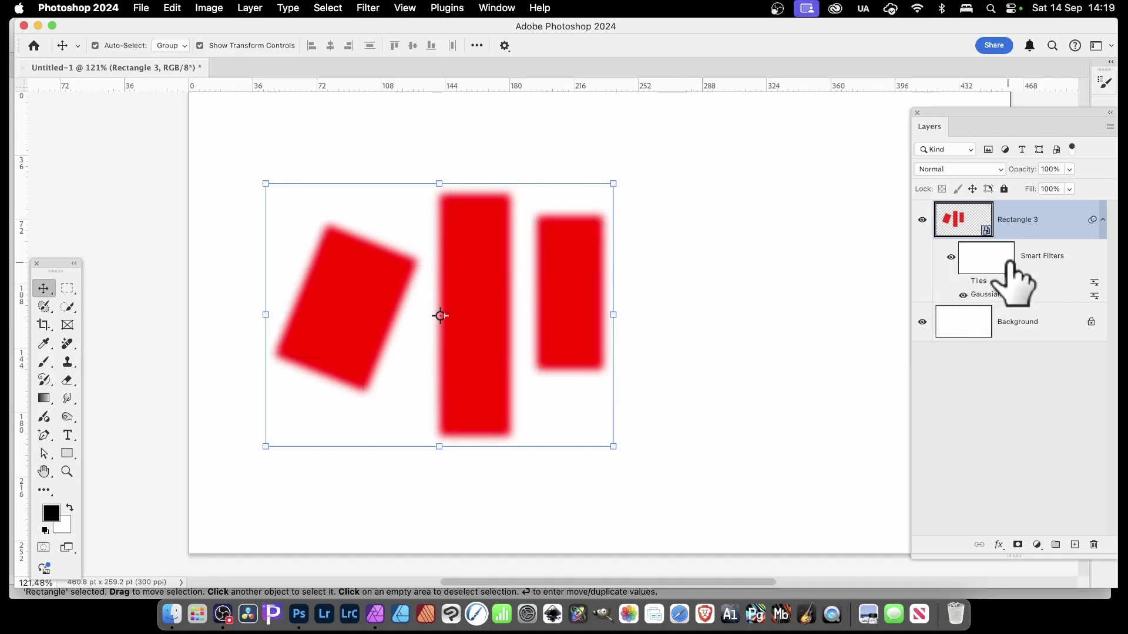
click(369, 8)
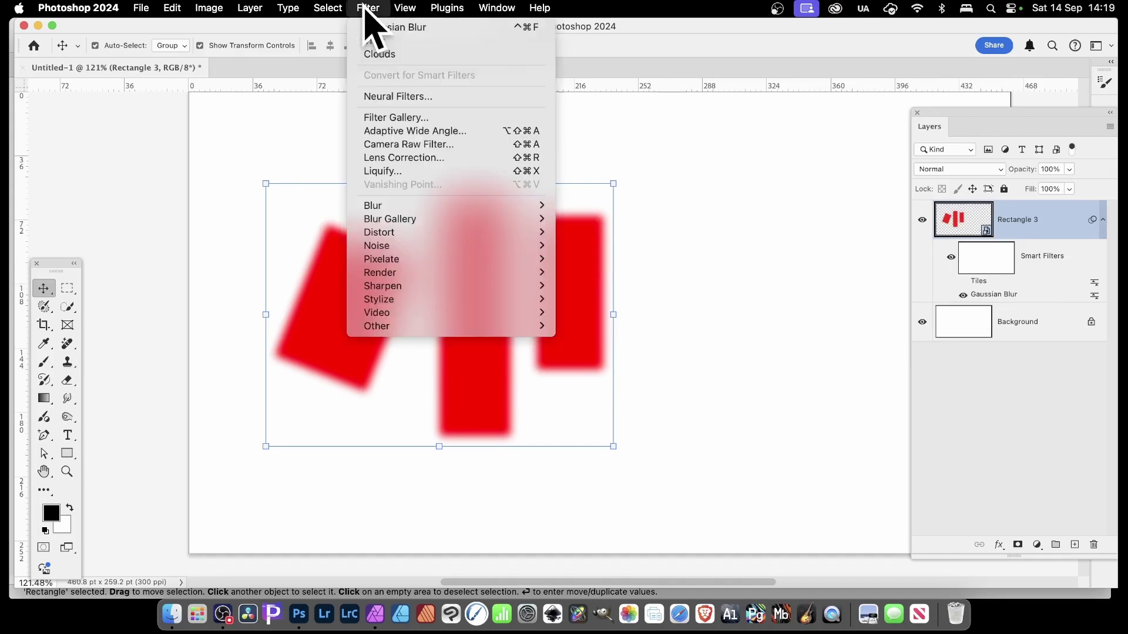
mouse_move(405, 235)
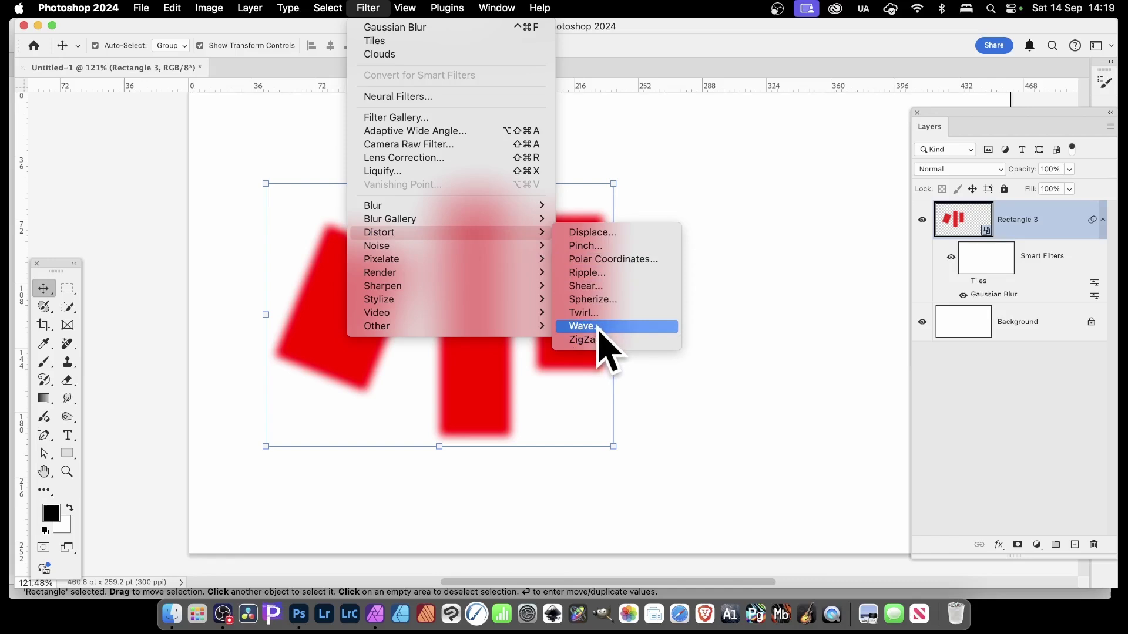
mouse_move(464, 301)
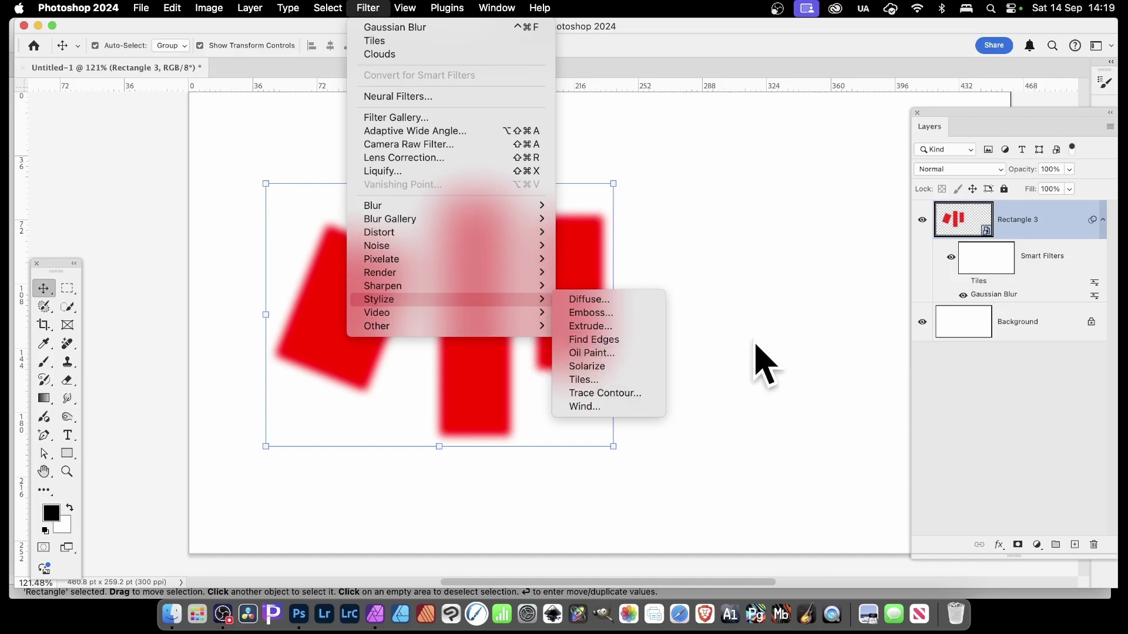
click(748, 338)
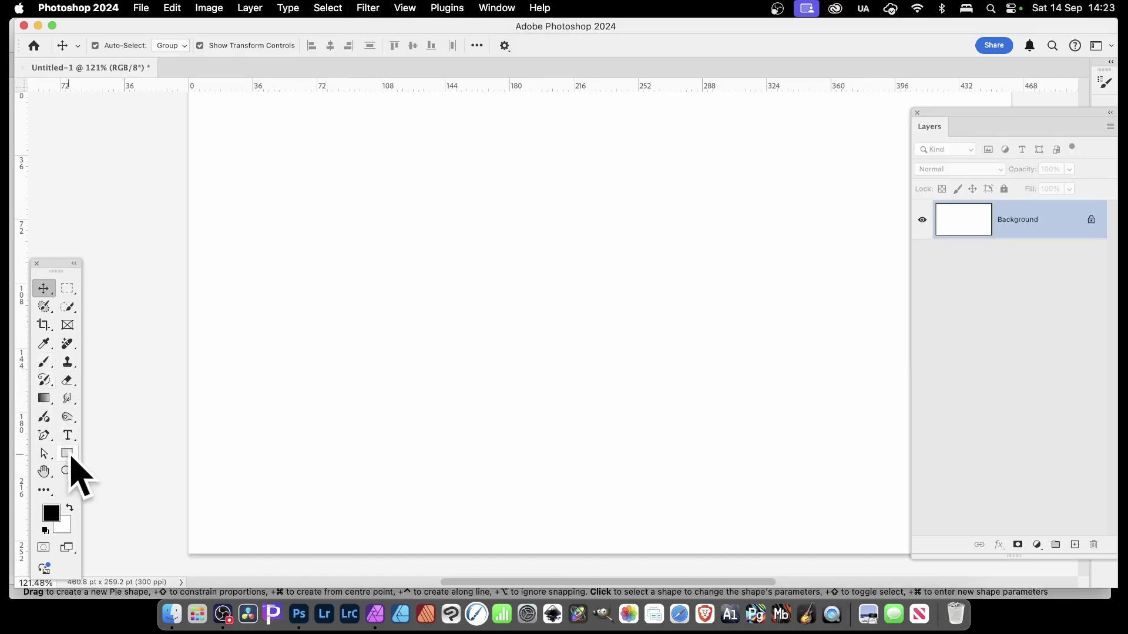
Draw a tall red rectangle near the left edge with the Rectangle Tool
click(70, 459)
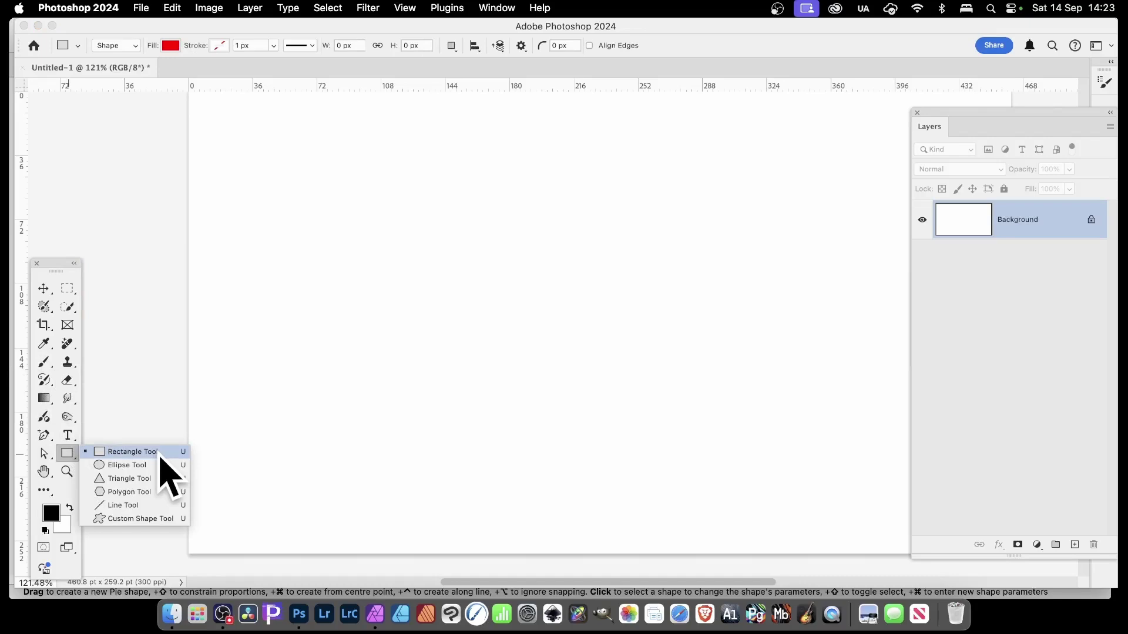
click(163, 457)
drag(256, 121, 306, 503)
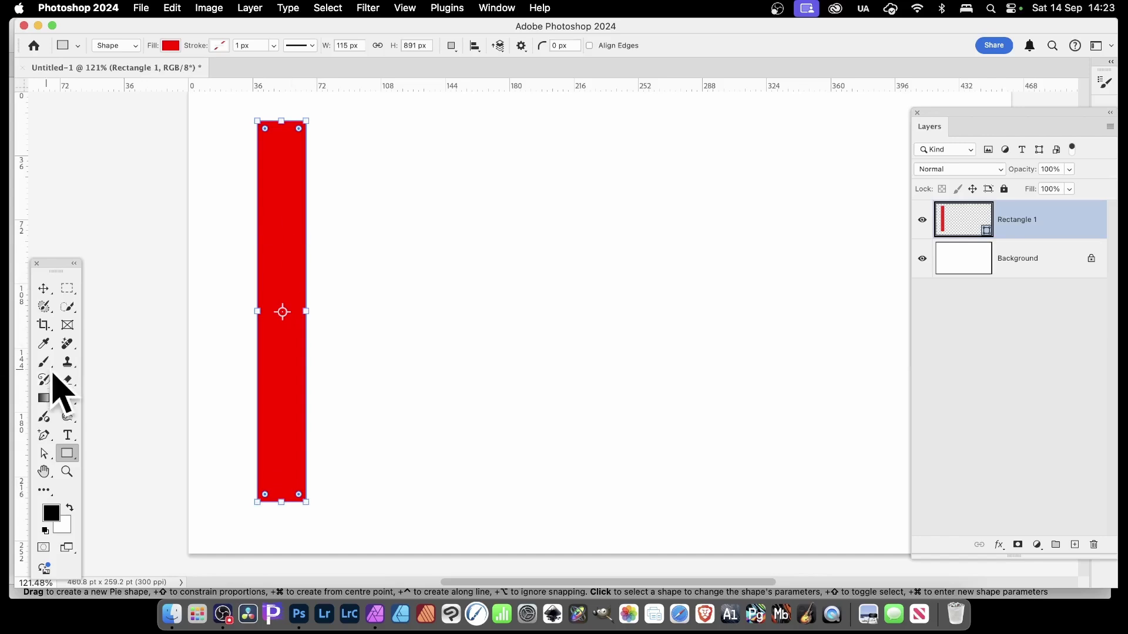
Alt-drag four evenly spaced copies of the rectangle to the right, then return to Affinity Photo 2
click(44, 289)
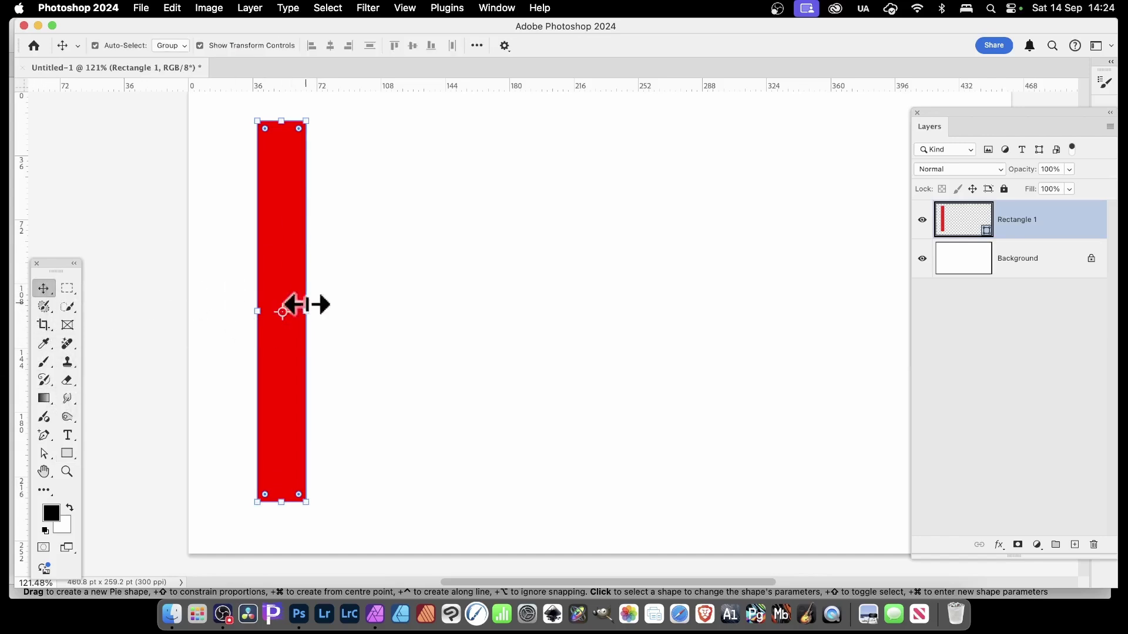
drag(284, 247, 508, 277)
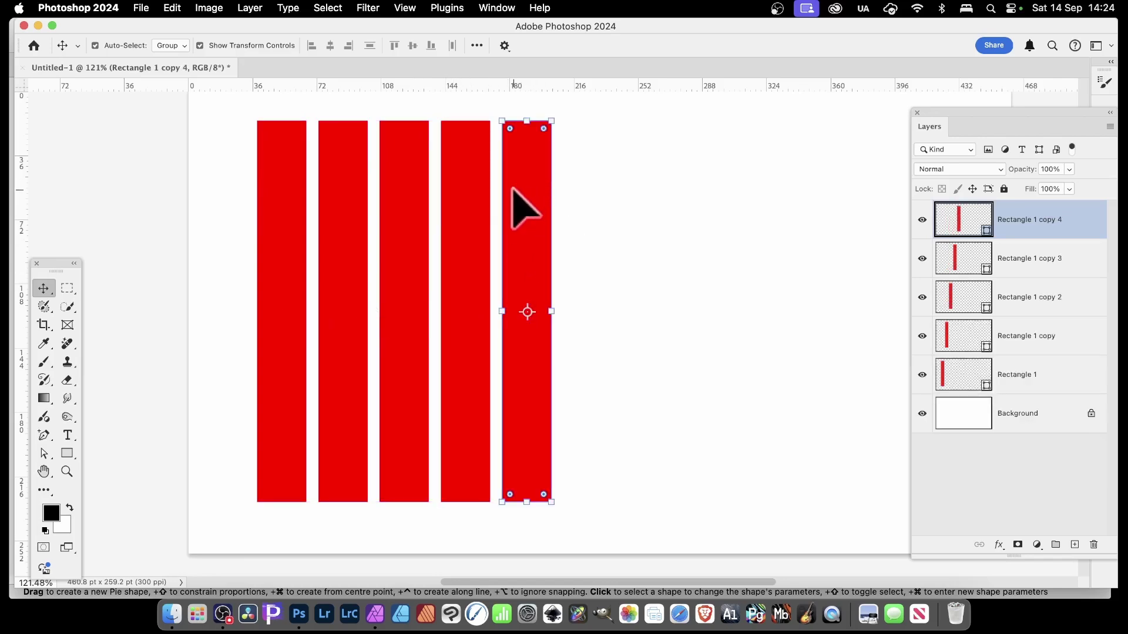
key(super)
key(super+Tab)
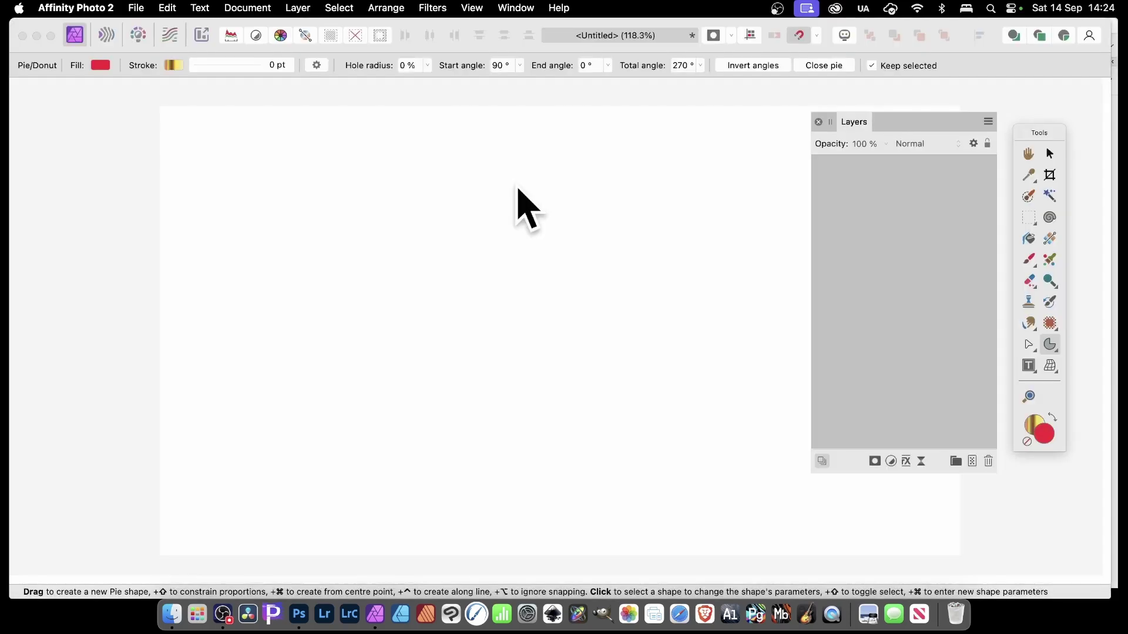
Draw a tall red triangle on the left of the canvas
drag(1050, 345, 1019, 263)
drag(243, 145, 305, 494)
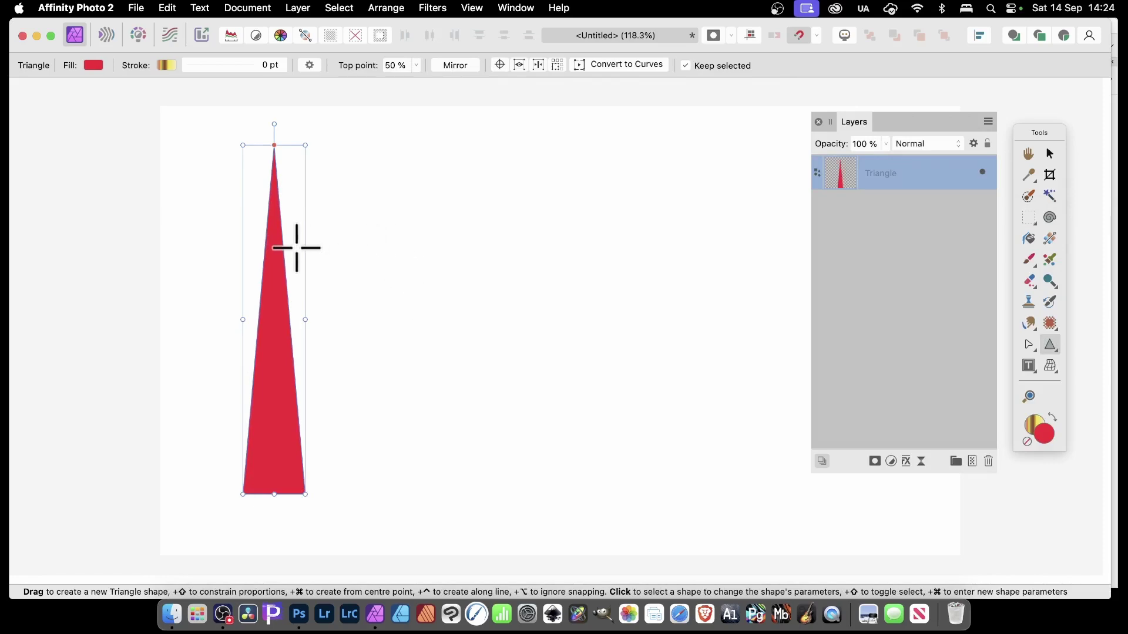
click(1049, 154)
Copy the triangle twice to the right, then undo the copies and the triangle
drag(279, 332, 395, 342)
drag(394, 343, 519, 353)
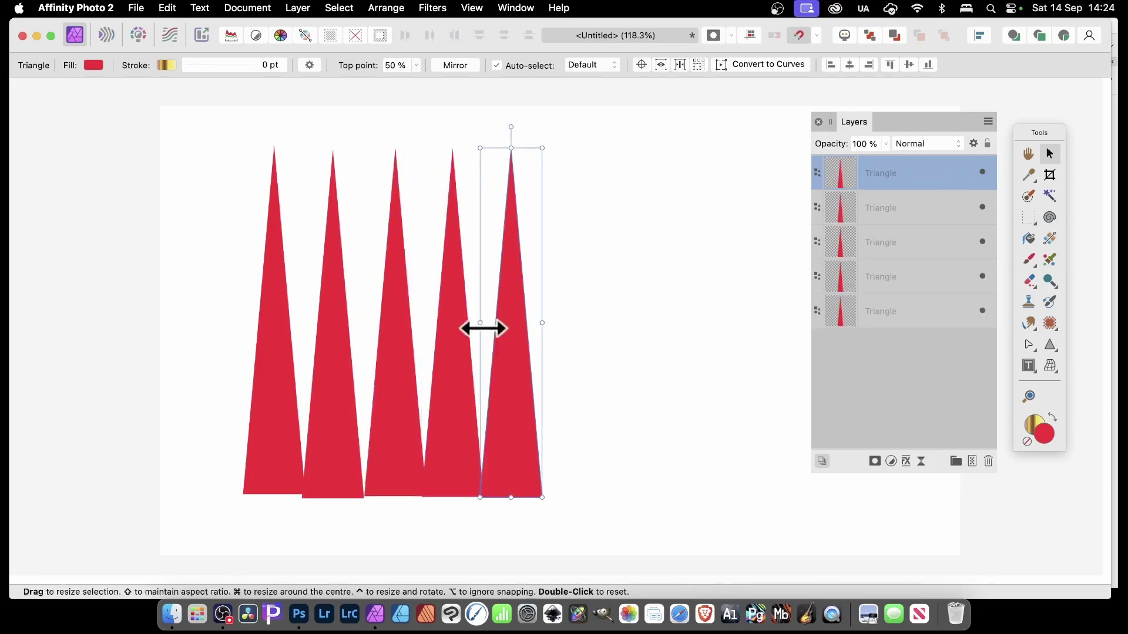
key(super+z)
key(super+z)
key(super+z)
key(super+z)
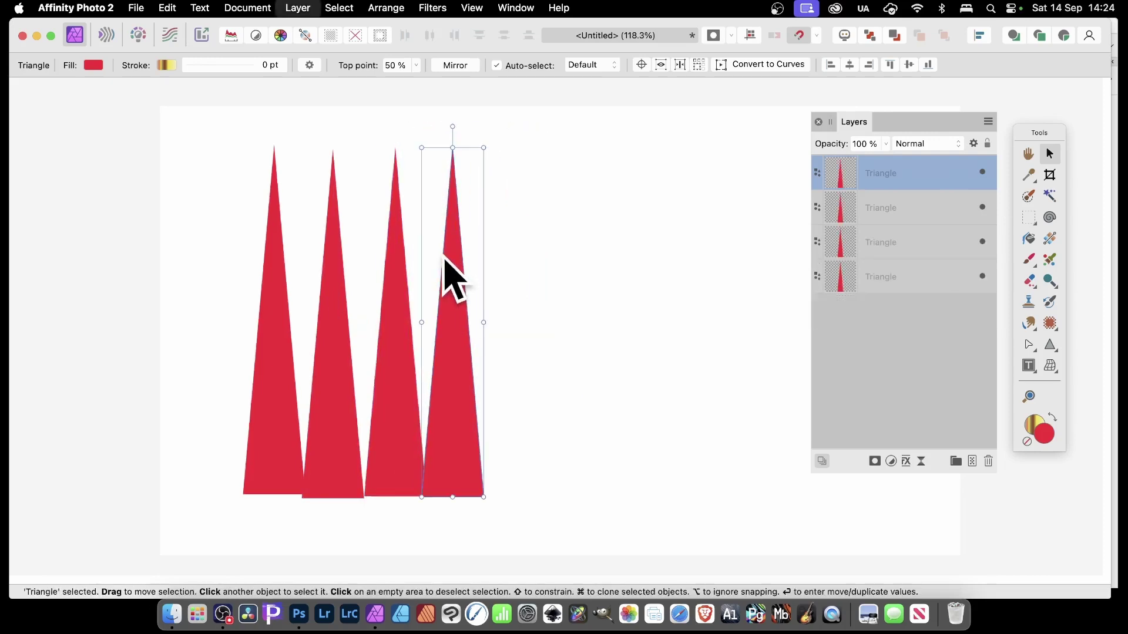
key(super+z)
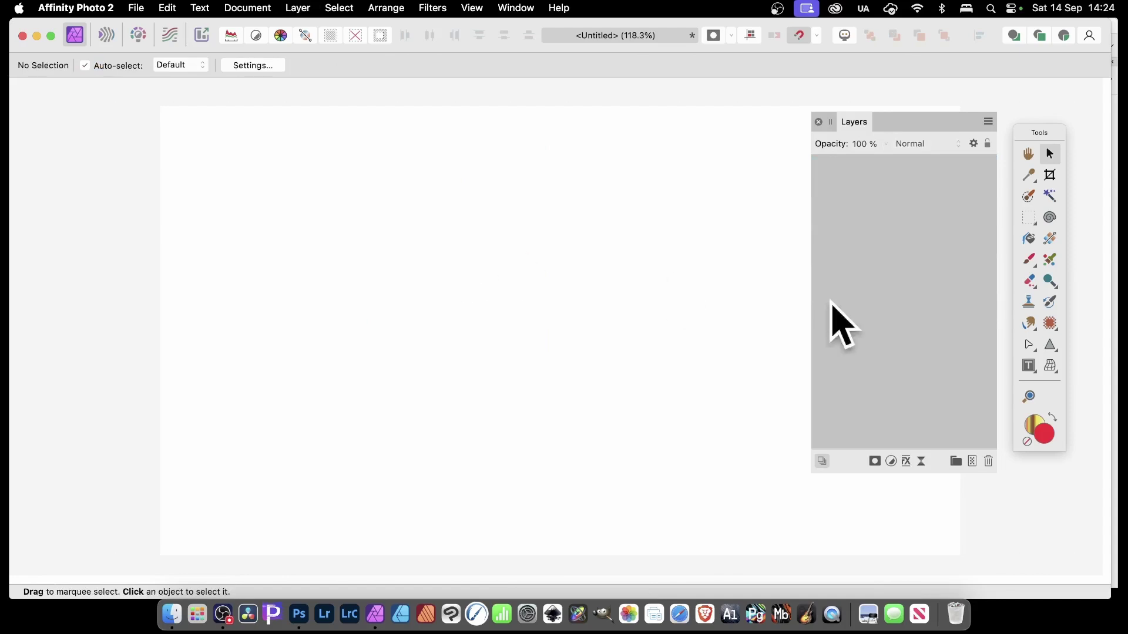
click(1051, 346)
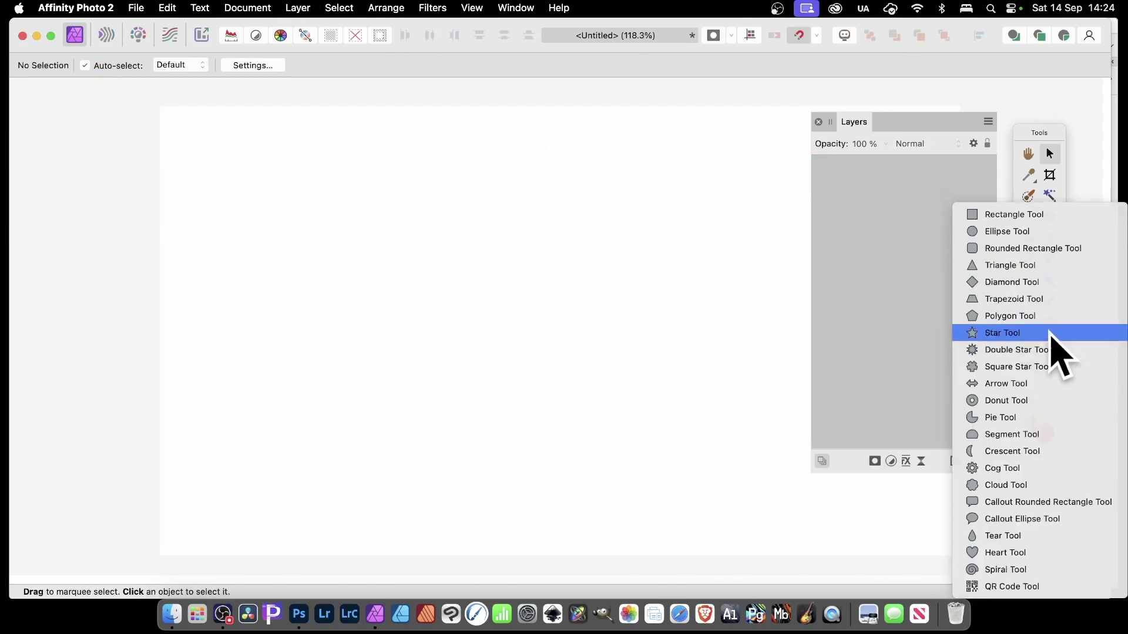
click(1021, 331)
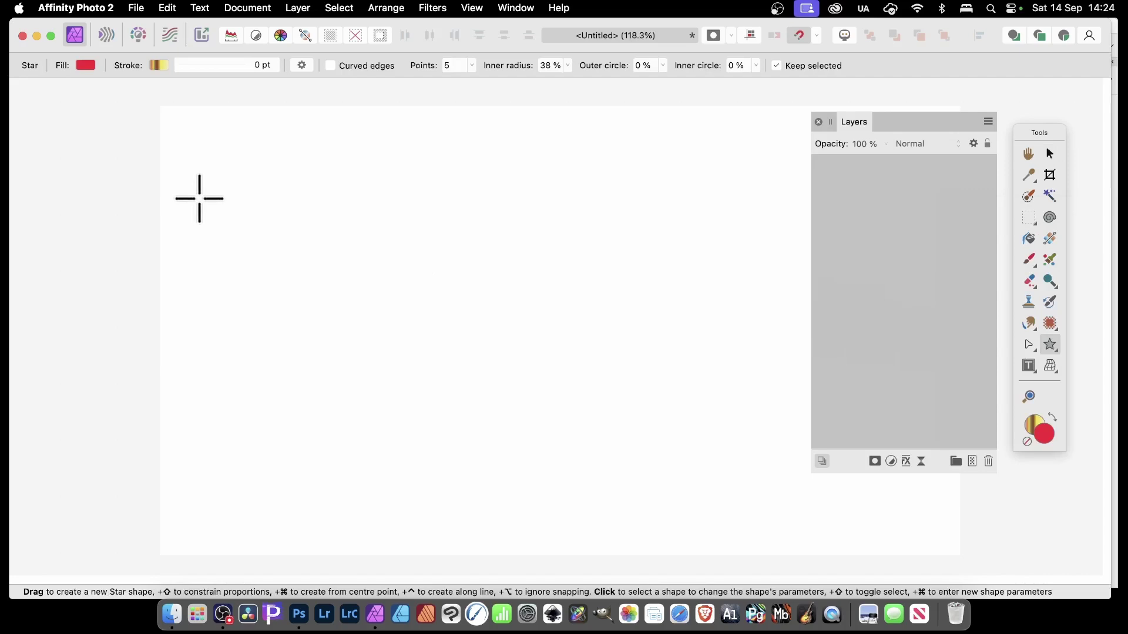
drag(200, 199, 381, 389)
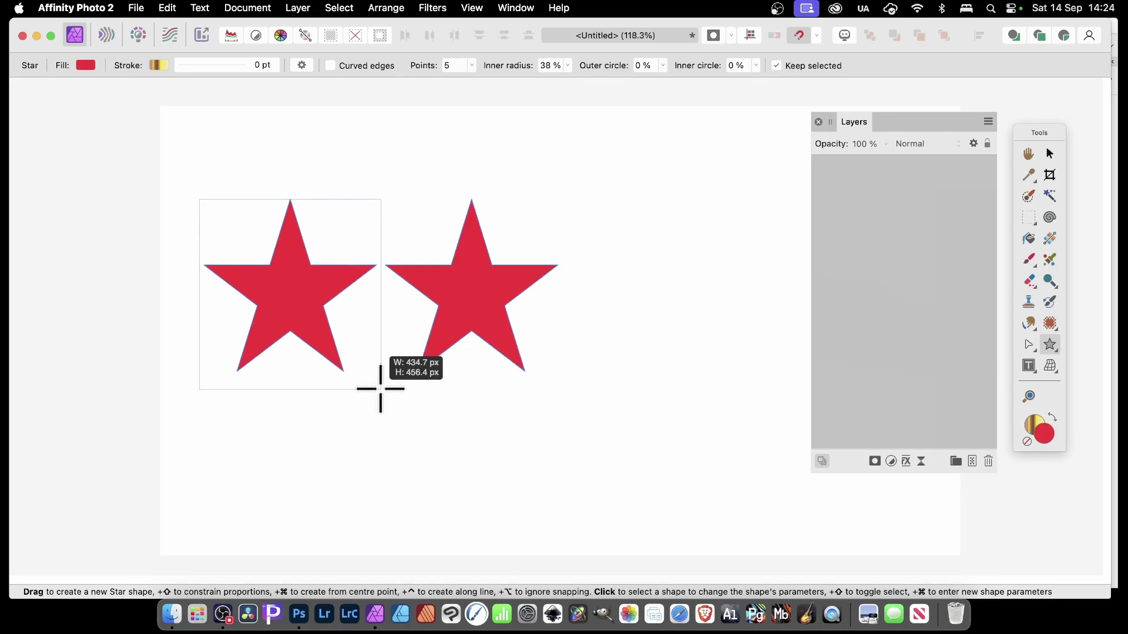
key(super+j)
key(super+j)
drag(381, 389, 382, 384)
key(Up)
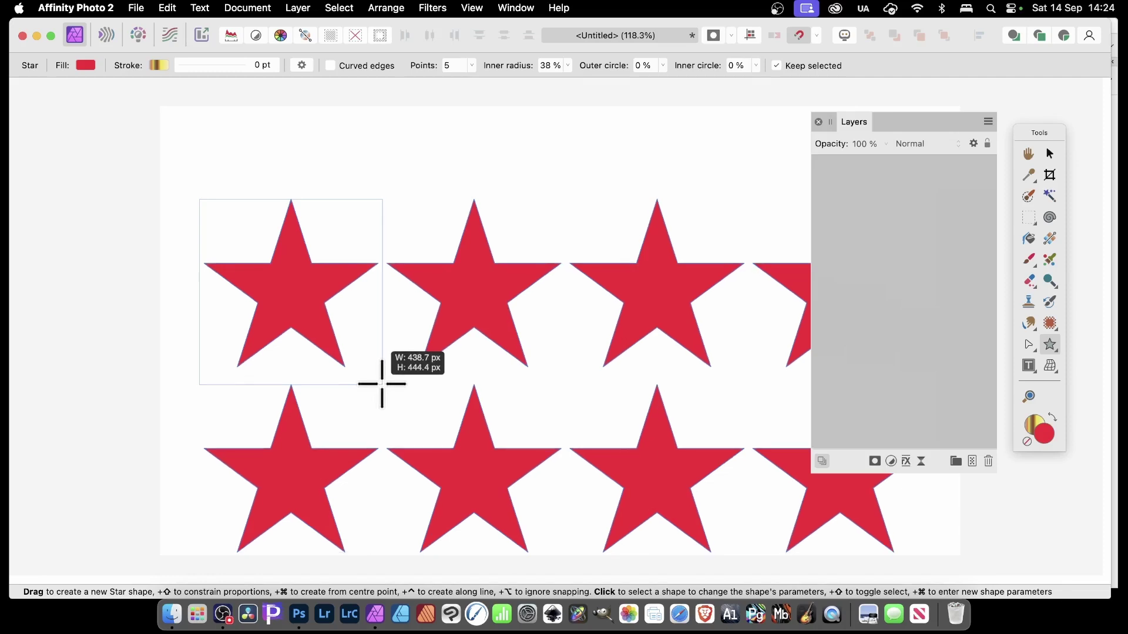
drag(382, 384, 381, 385)
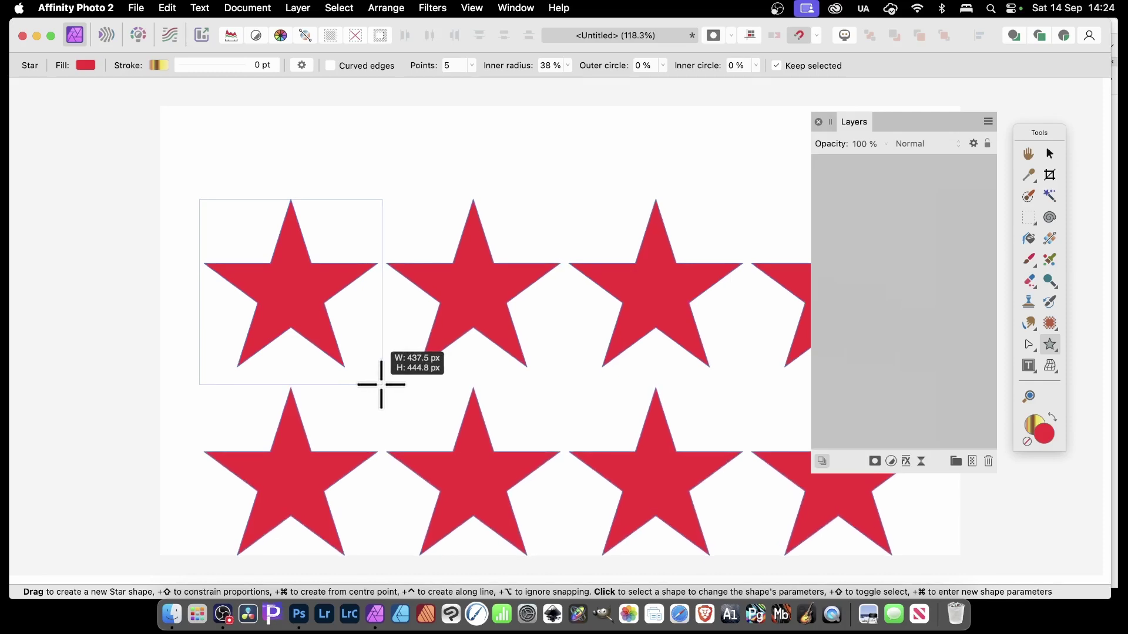
drag(381, 385, 381, 385)
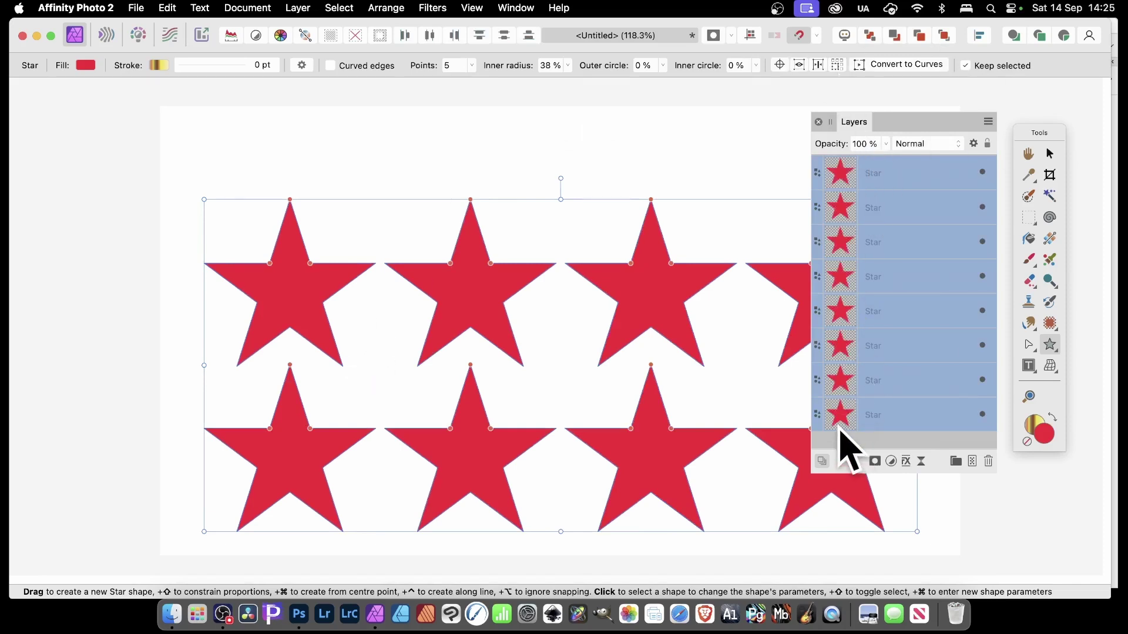
drag(204, 200, 421, 303)
key(Delete)
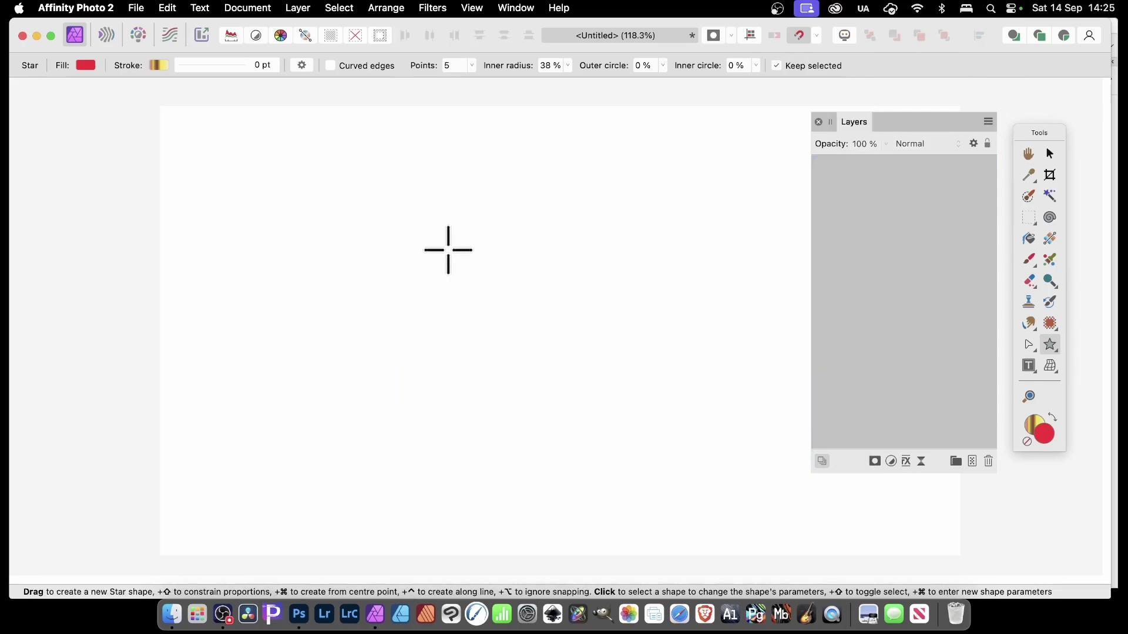
Draw a red circle with the Ellipse Tool on the left of the canvas
click(1050, 345)
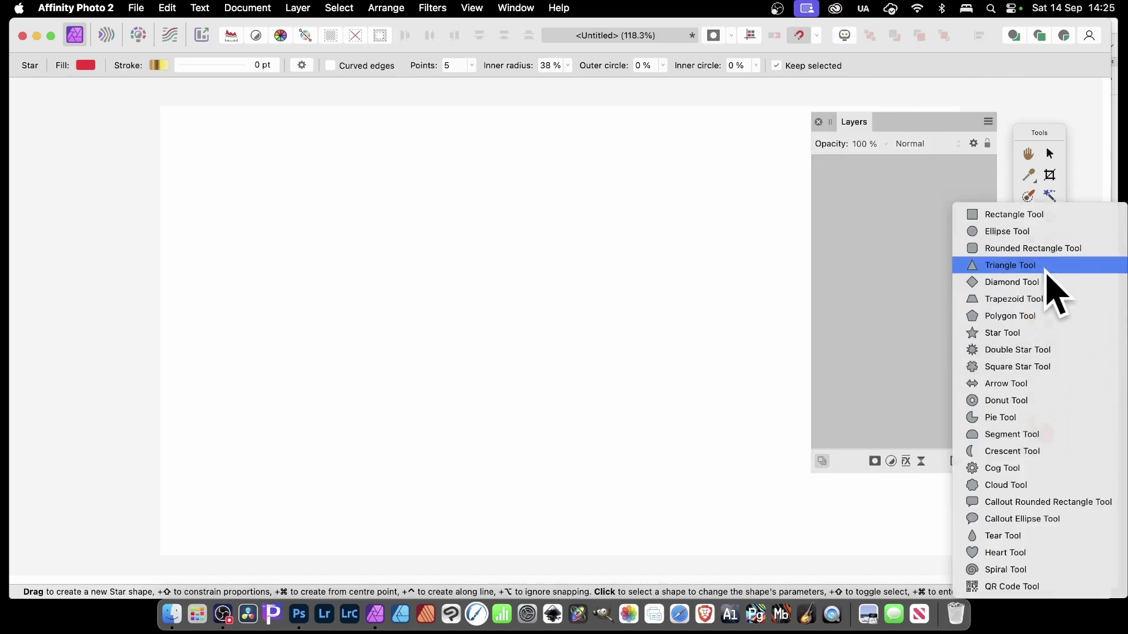
click(1032, 232)
drag(279, 224, 401, 344)
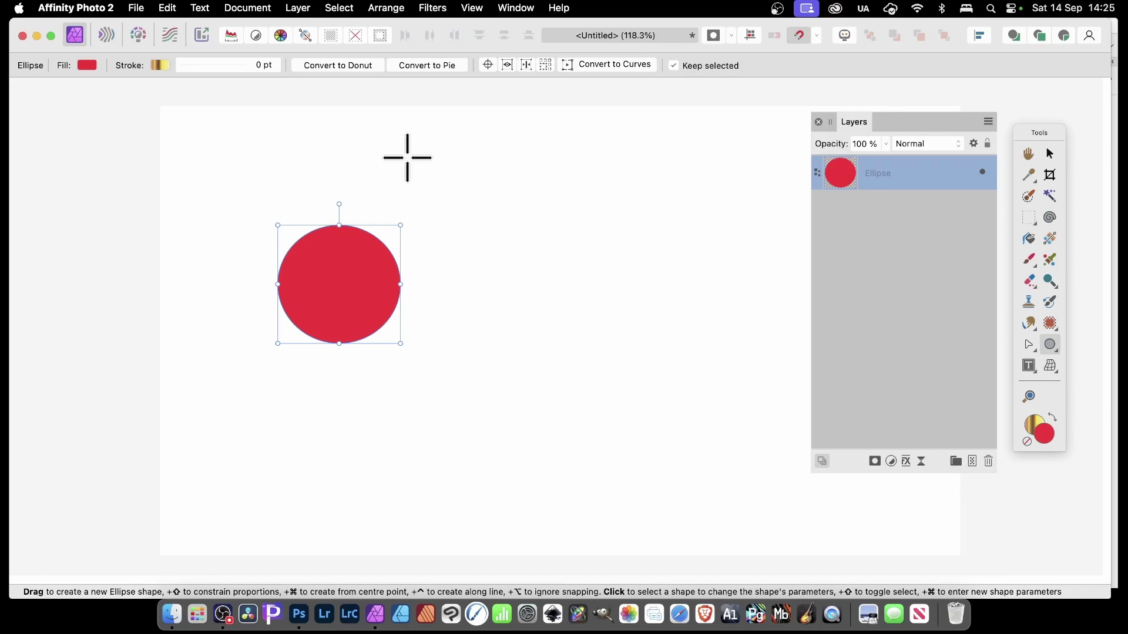
click(1051, 154)
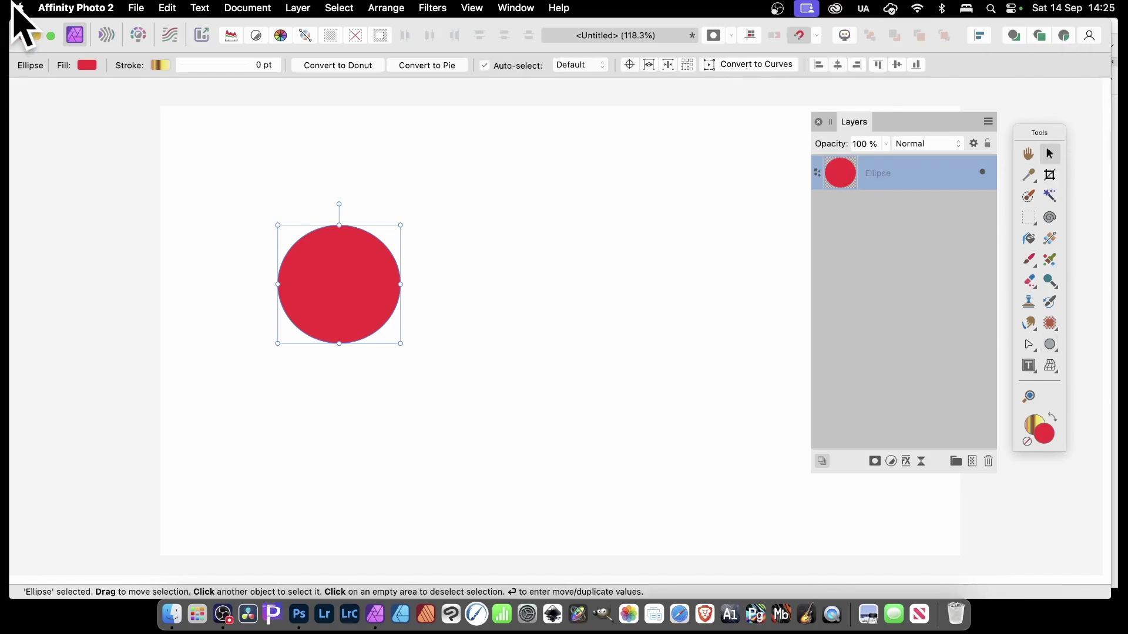
Try Move/Duplicate on the circle with Duplicate on and a slightly enlarged scale
key(Return)
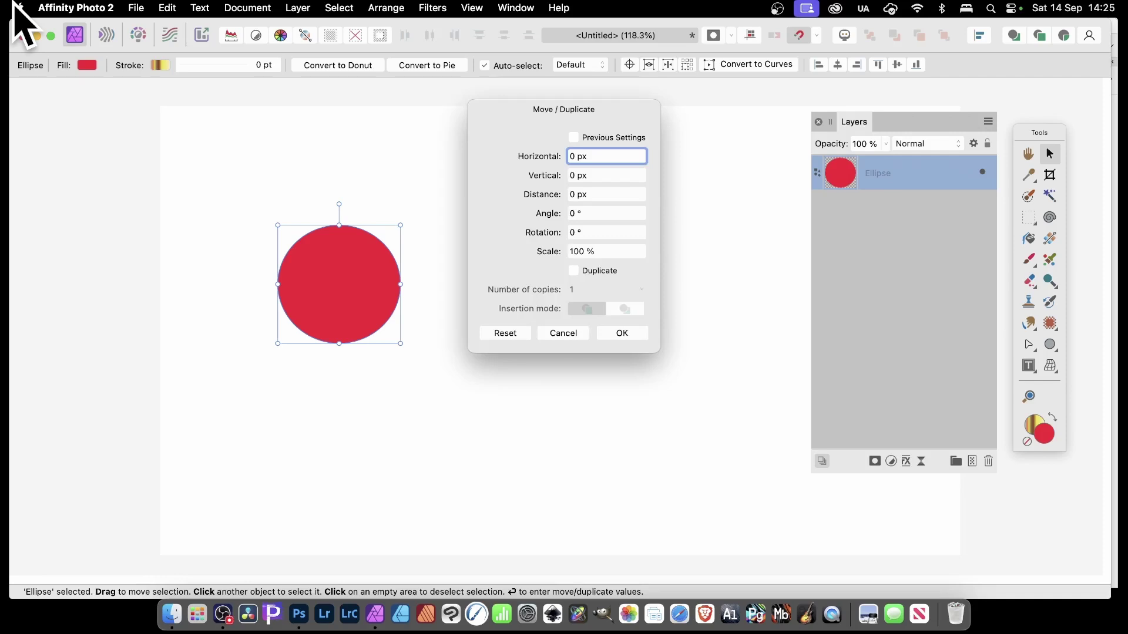
drag(545, 117, 477, 166)
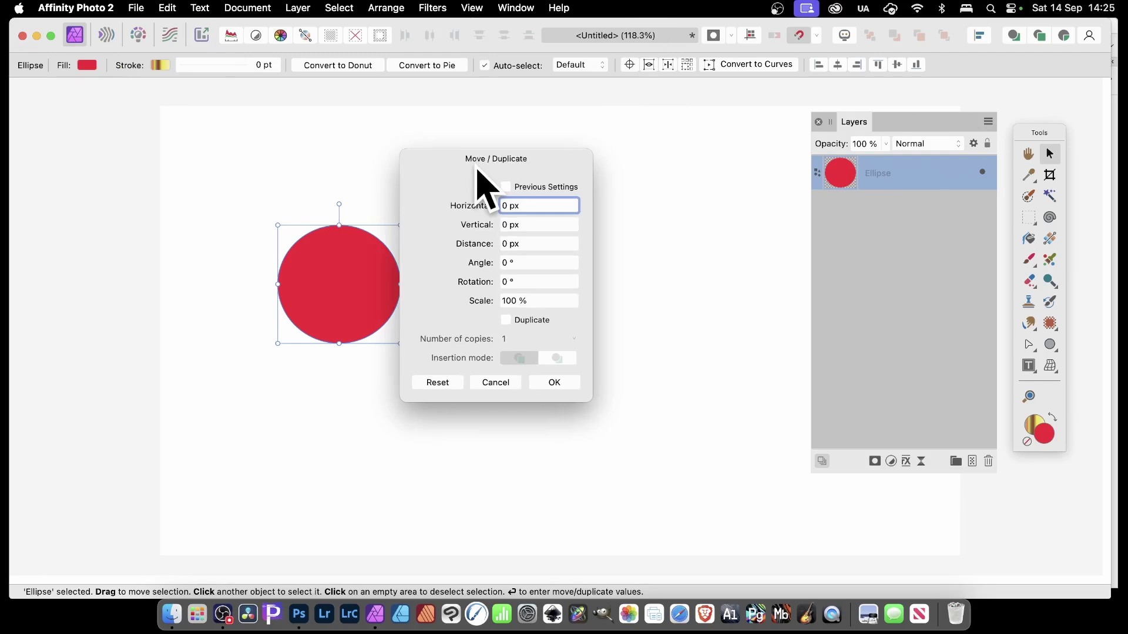
drag(467, 157, 507, 146)
click(547, 310)
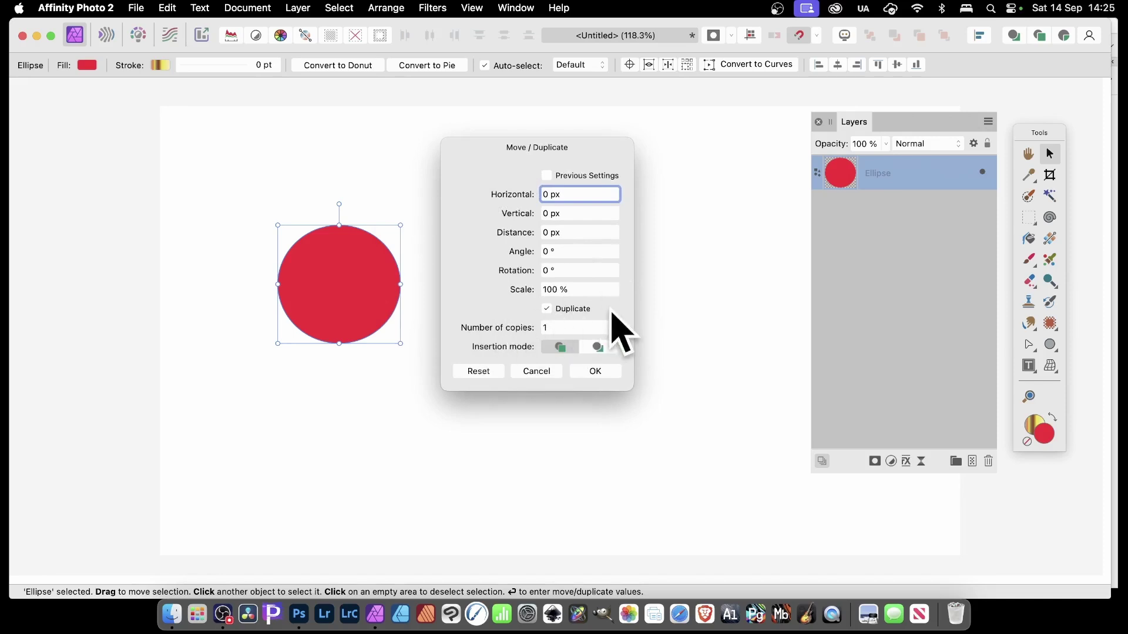
click(545, 309)
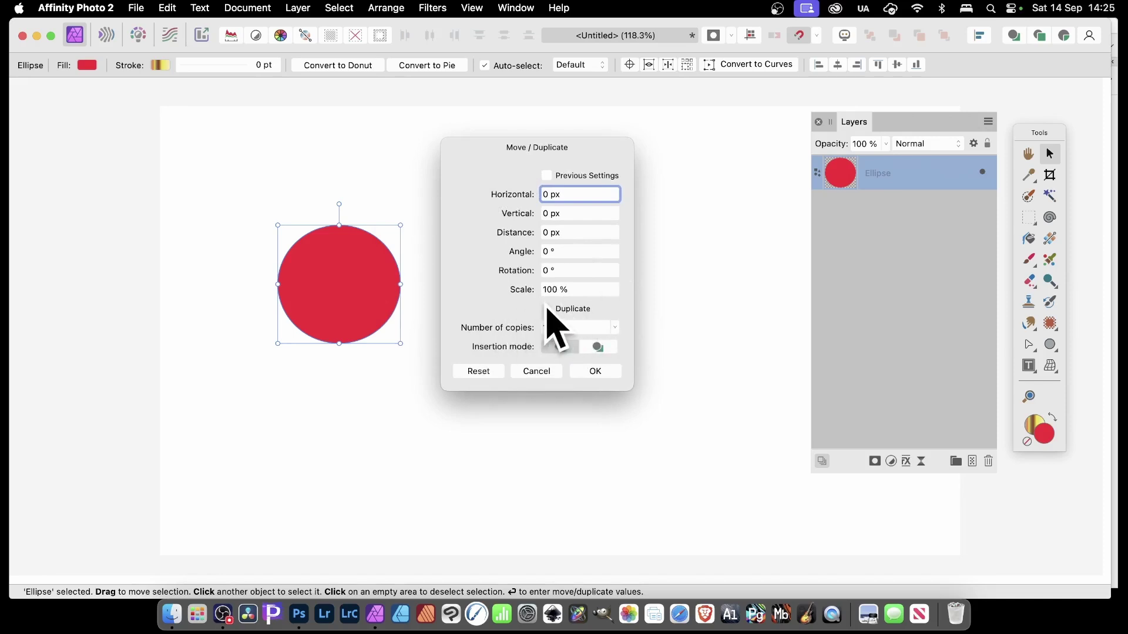
click(547, 309)
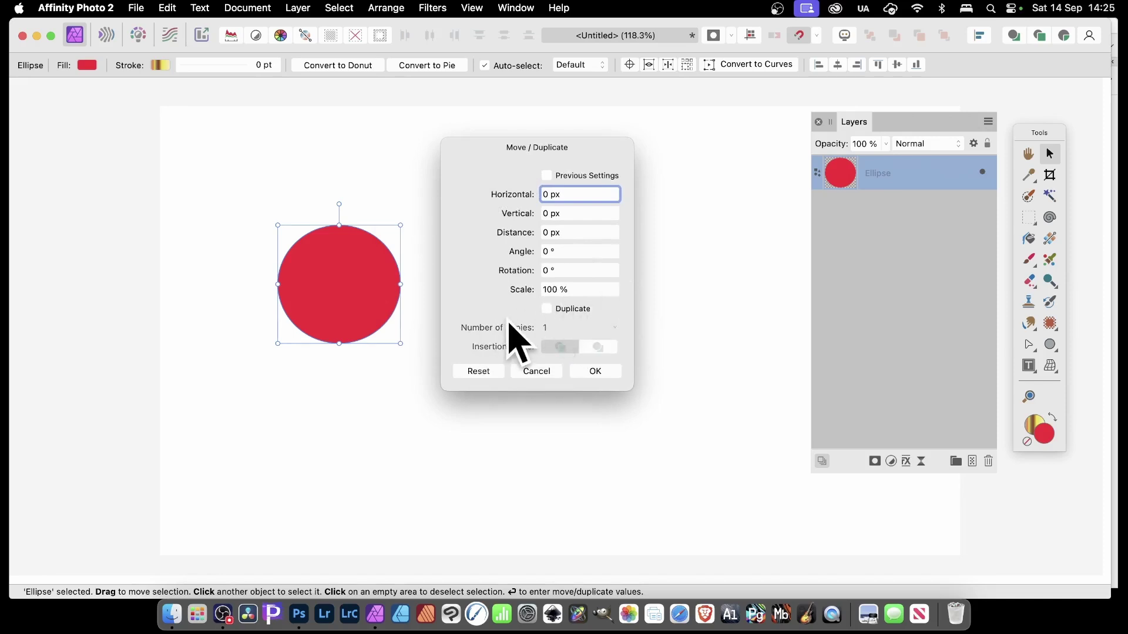
click(547, 309)
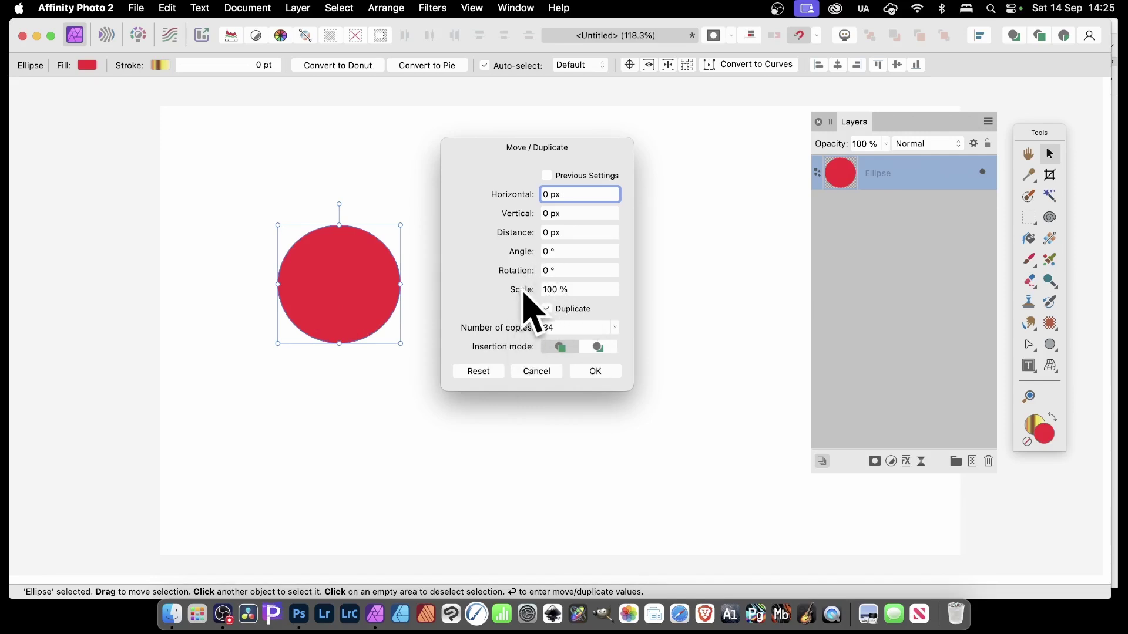
drag(523, 292, 527, 292)
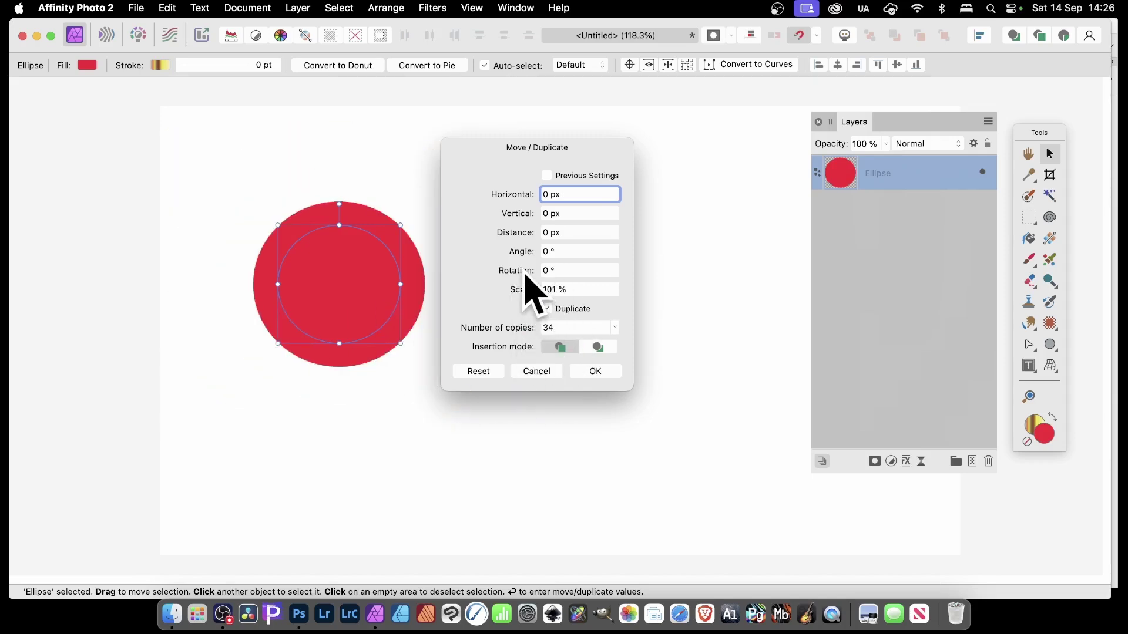
Cancel the Move/Duplicate dialog and delete the red circle
scroll(529, 277, up, 14)
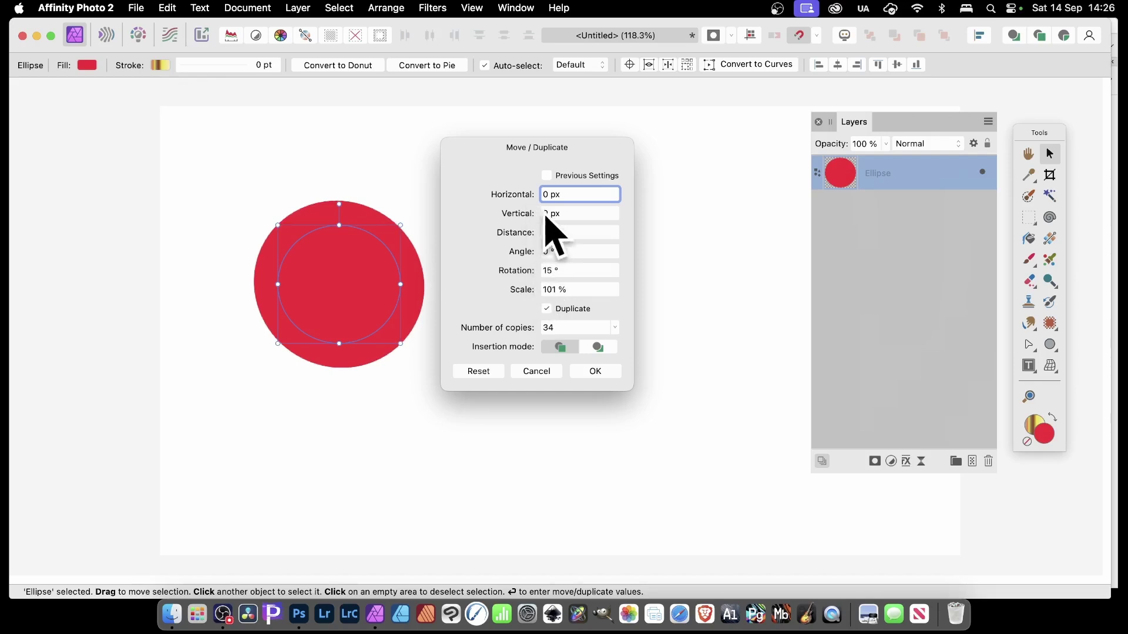
click(550, 373)
key(Delete)
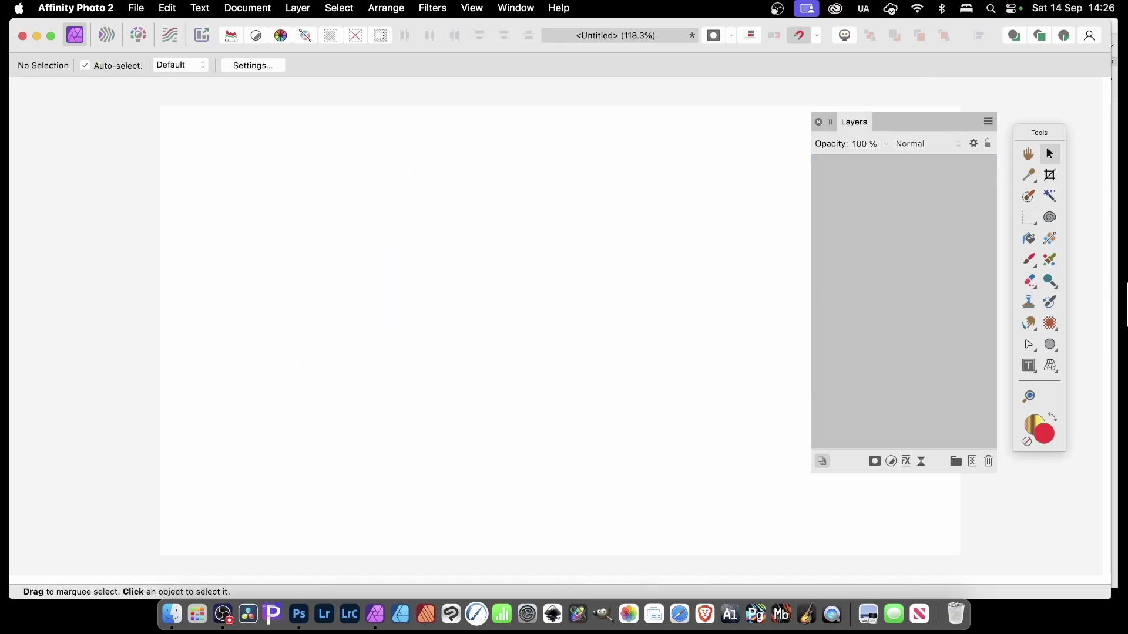
Draw a tall crescent on the page with the Crescent Tool
click(1051, 347)
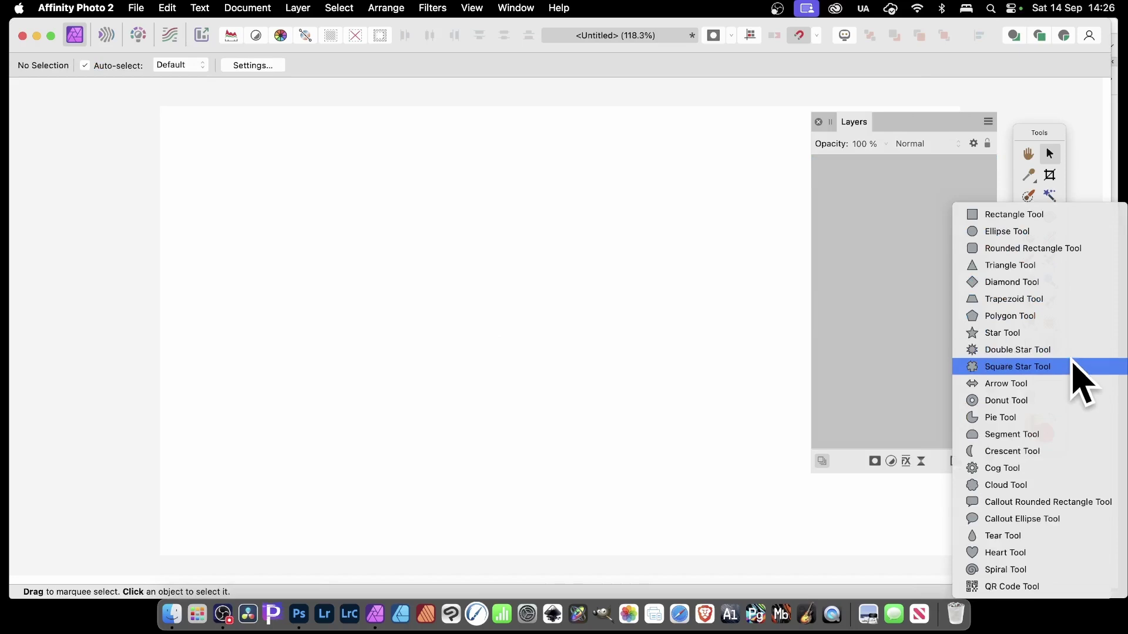
click(1019, 452)
drag(368, 156, 570, 470)
Fill the crescent with an orange-brown gradient from the Gradients swatches
click(98, 66)
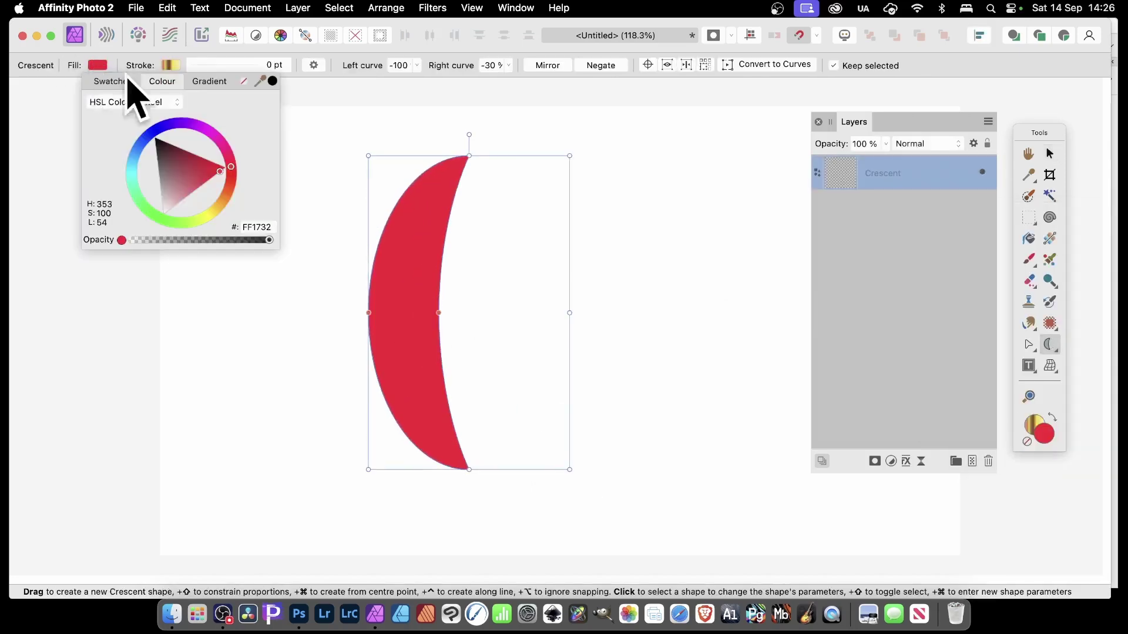
click(113, 82)
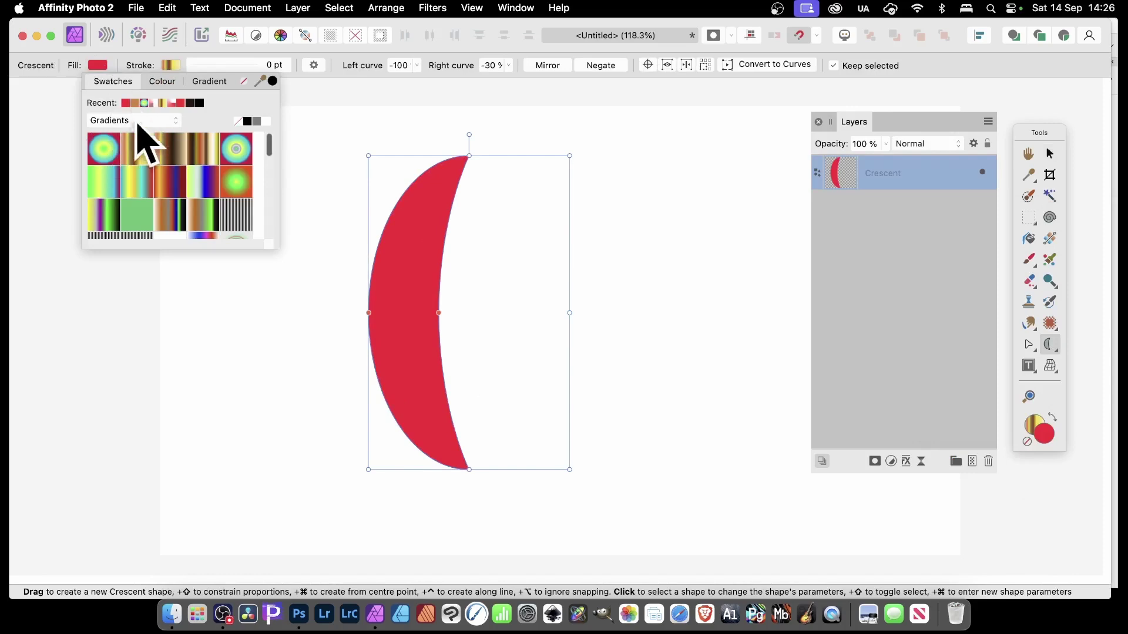
click(175, 172)
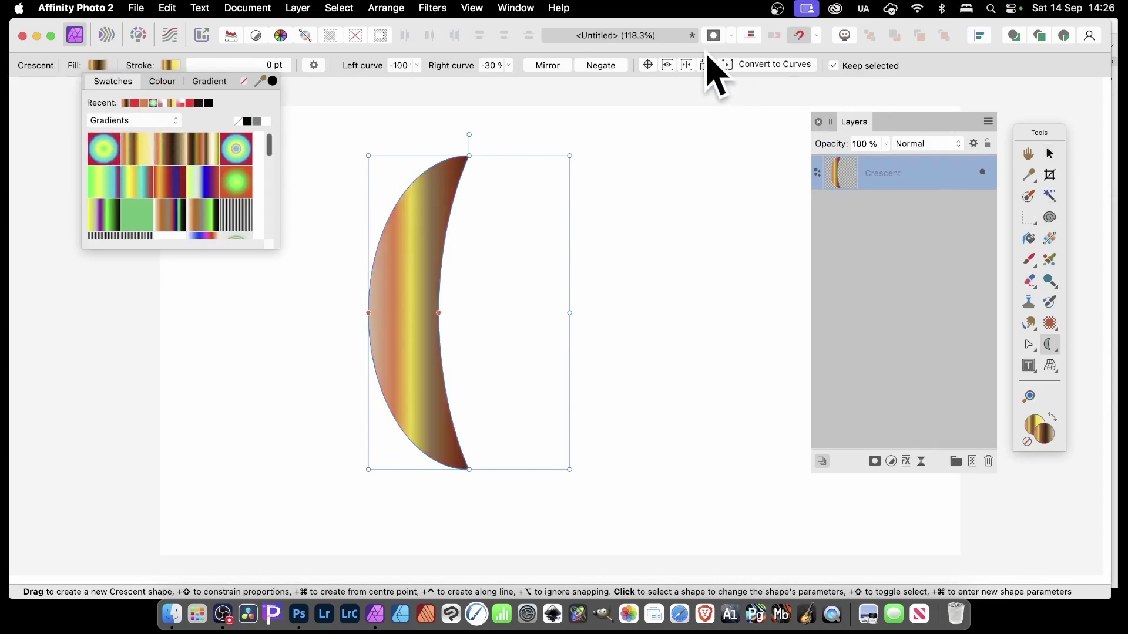
click(1050, 154)
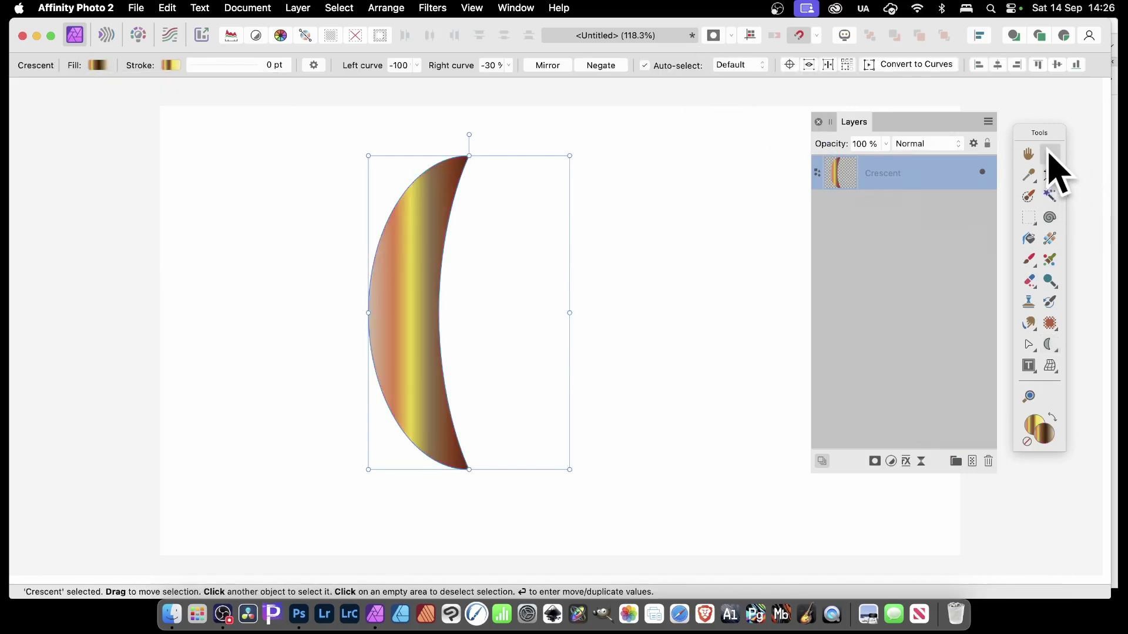
Open Move/Duplicate with Duplicate enabled, moving the dialog away from the crescent
key(Return)
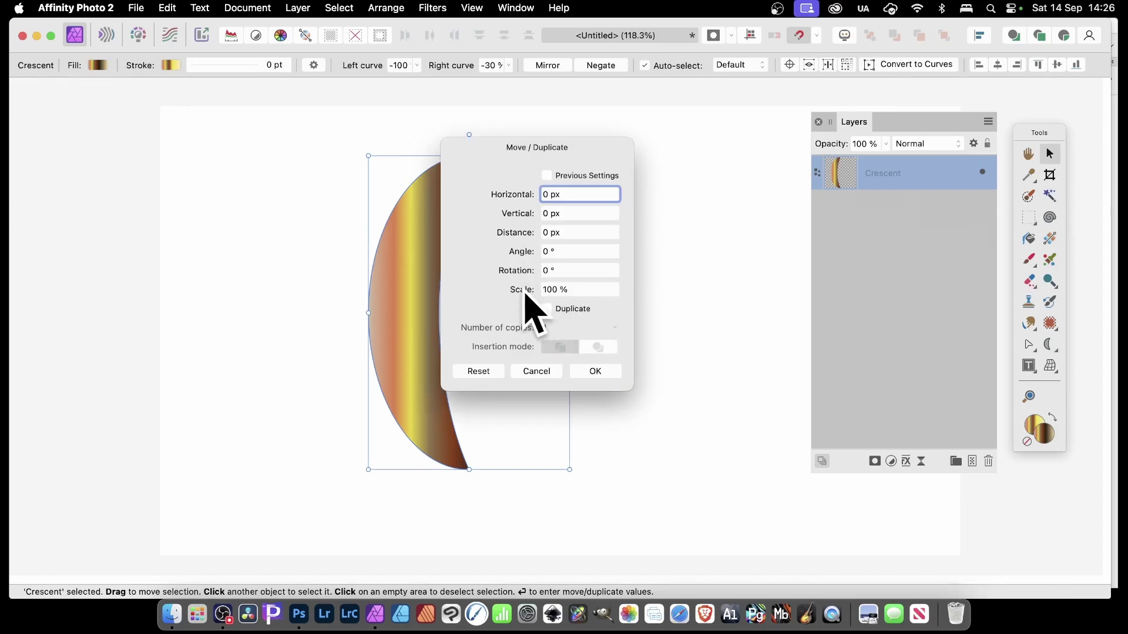
scroll(523, 297, down, 3)
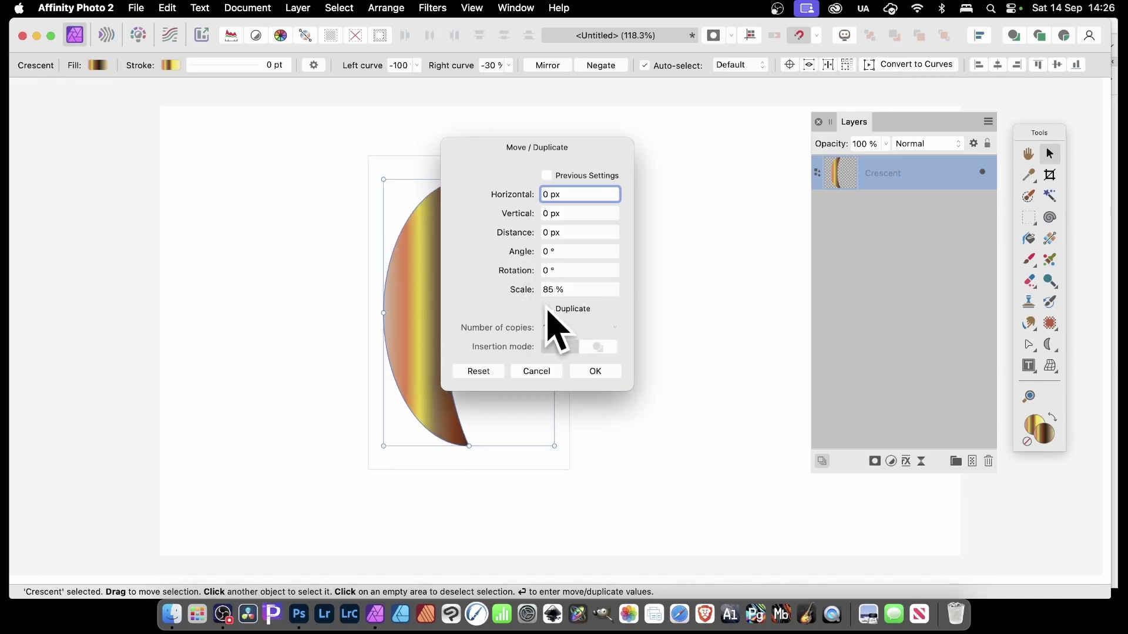
click(547, 308)
scroll(530, 294, up, 3)
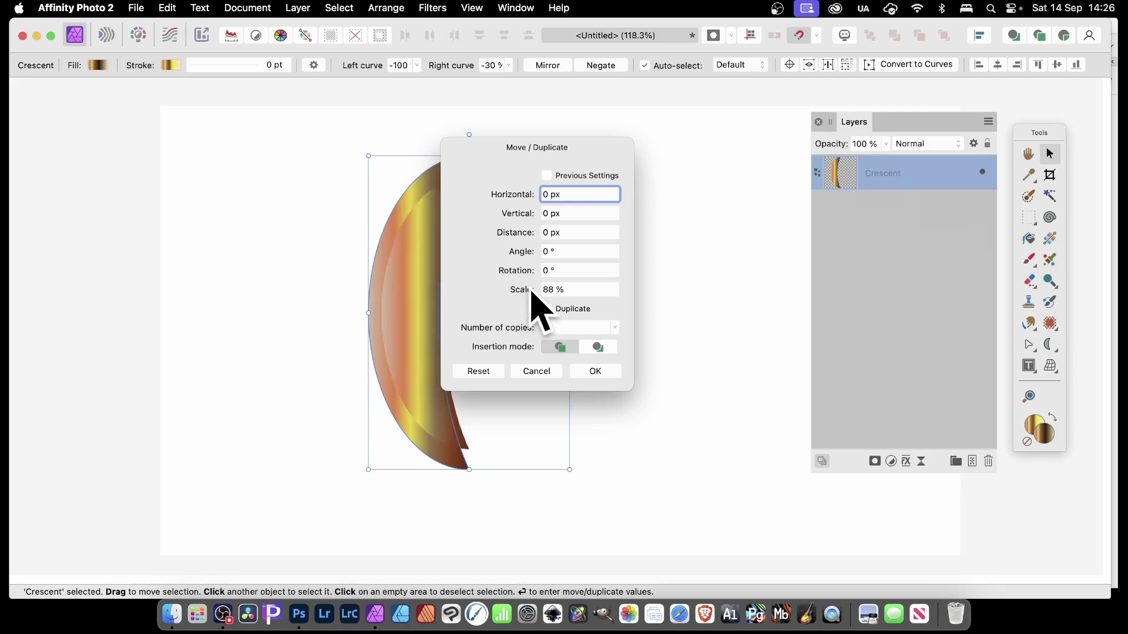
scroll(506, 327, up, 8)
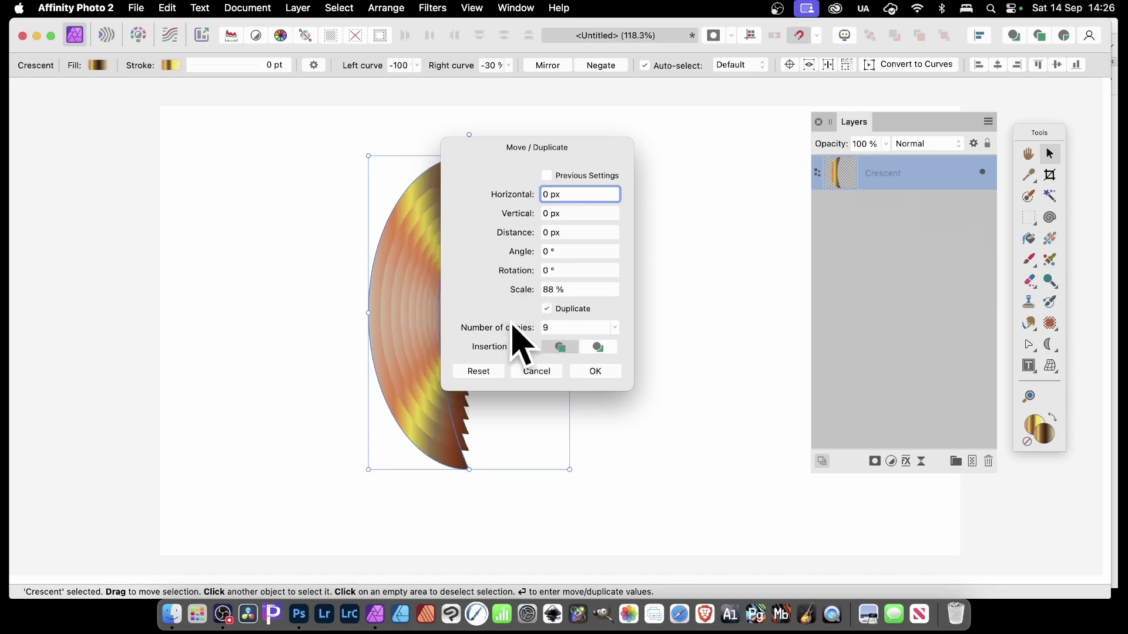
drag(515, 166, 615, 164)
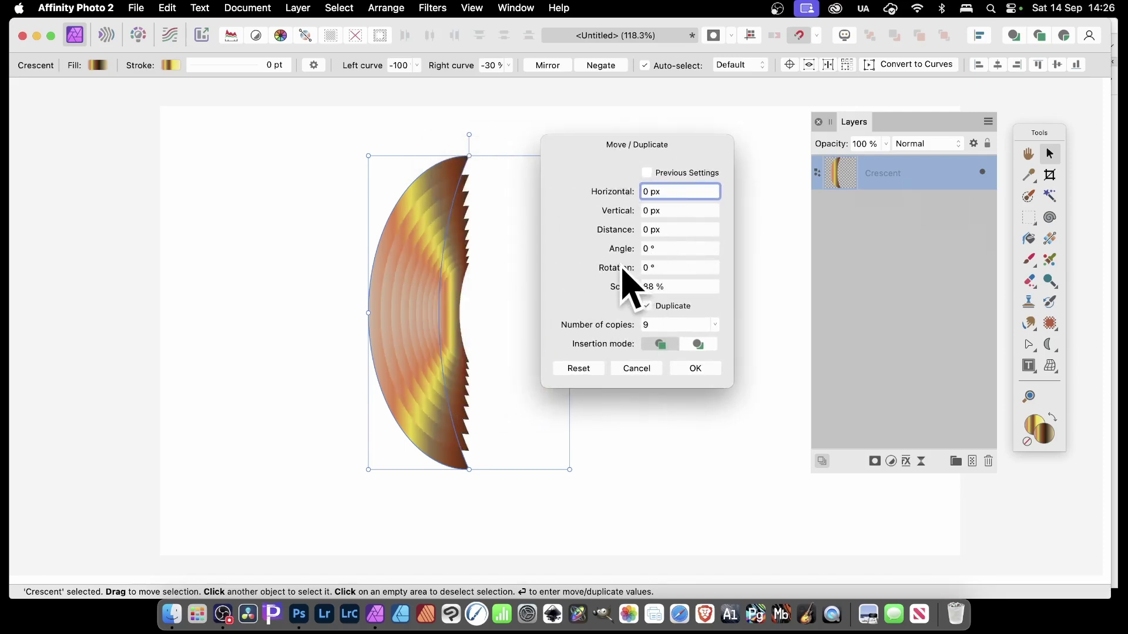
scroll(627, 269, up, 5)
scroll(628, 270, up, 11)
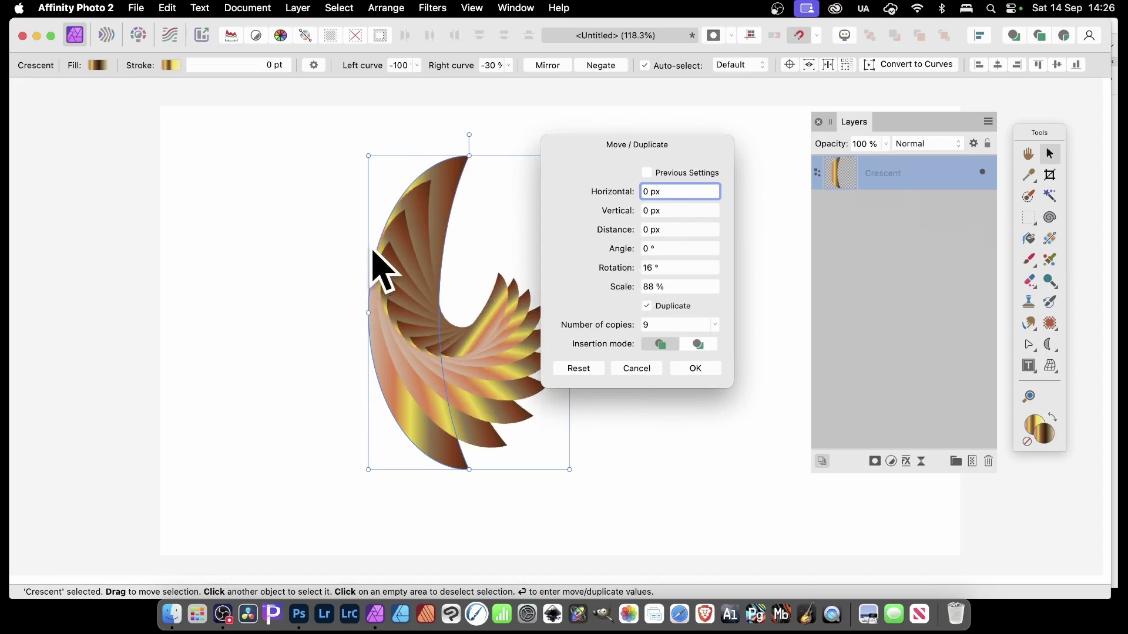
Show the transform origin and adjust the crescent's curves, left curve to -53
click(791, 66)
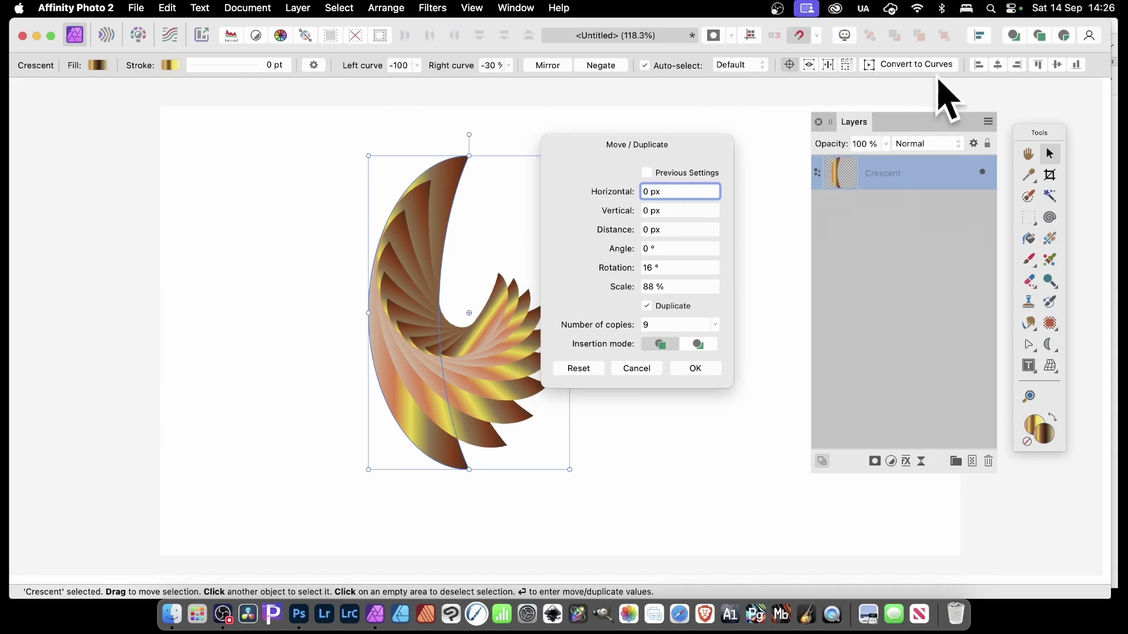
click(509, 65)
drag(509, 80, 562, 83)
click(418, 66)
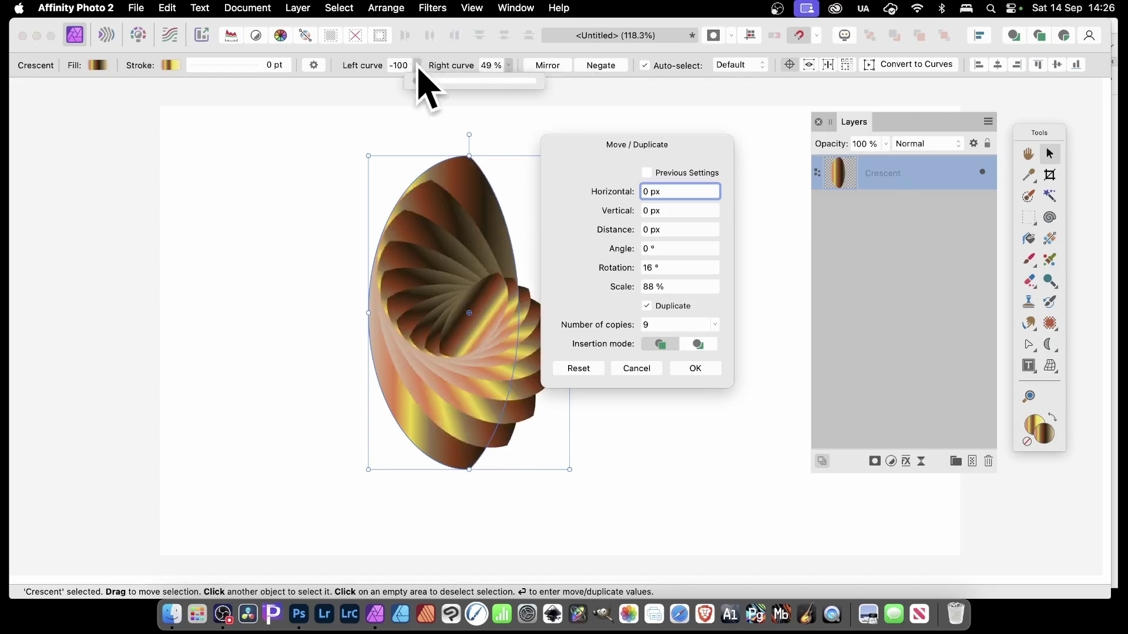
drag(419, 80, 453, 81)
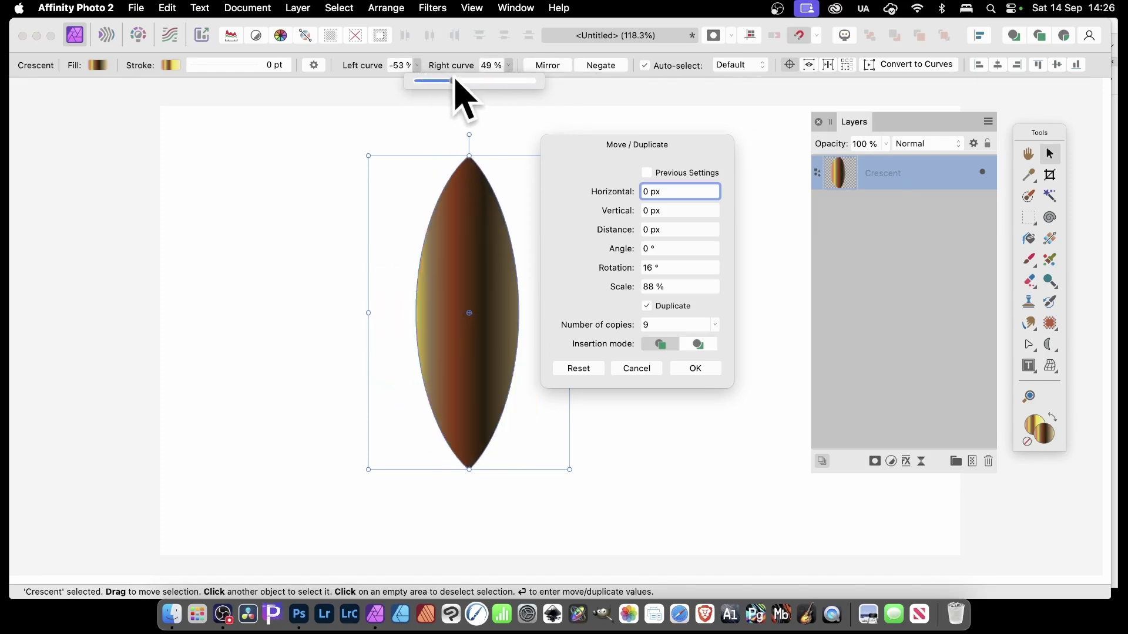
click(468, 314)
Move the rotation pivot left of the crescent and create 22 copies
drag(468, 313, 345, 372)
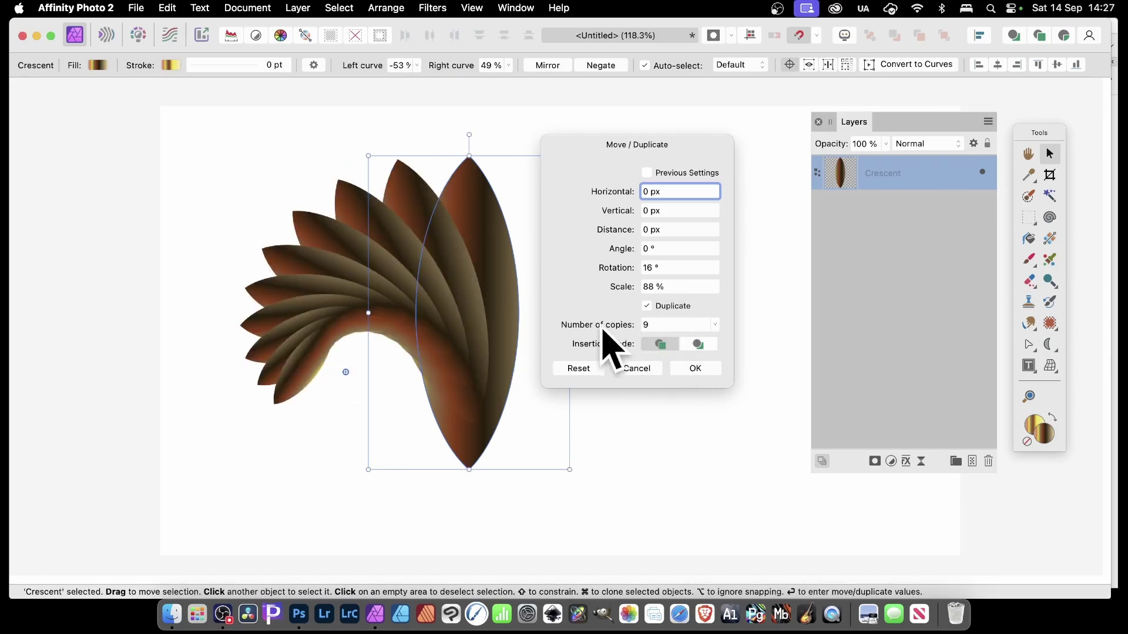
drag(605, 338, 637, 343)
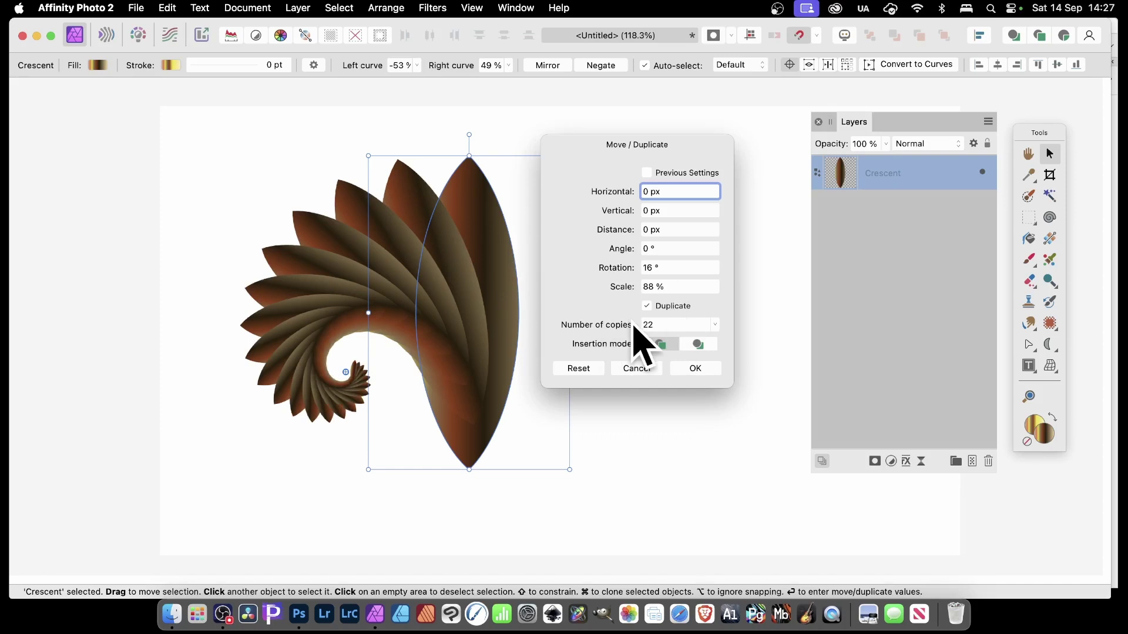
click(698, 370)
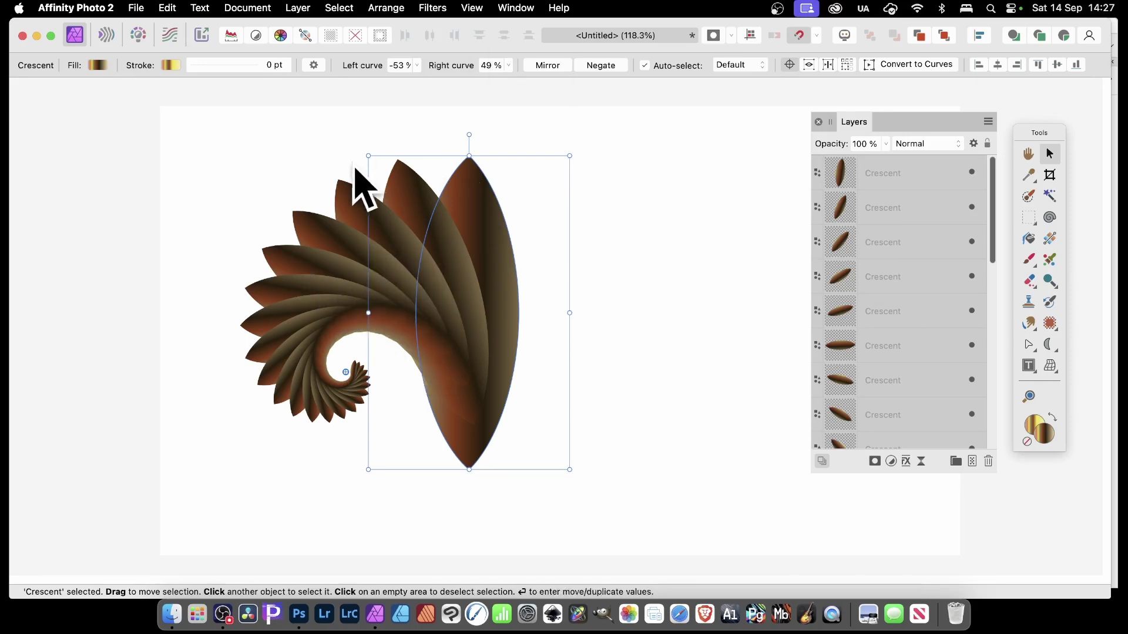
Select all 23 crescents and narrow their right curve with the Crescent Tool
drag(176, 132, 658, 544)
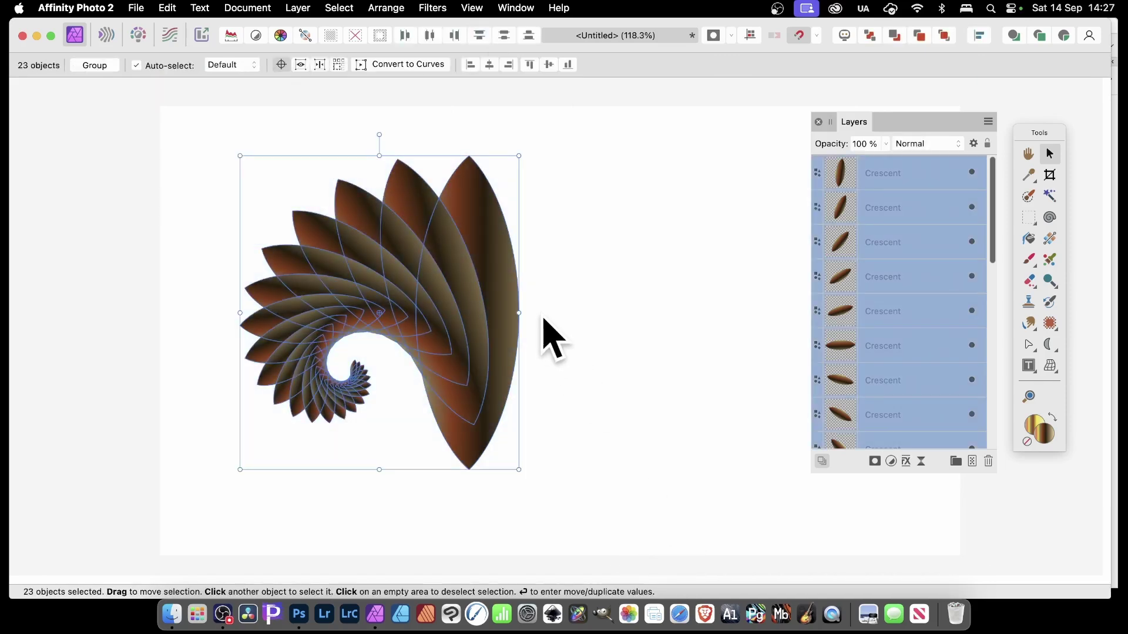
click(1050, 345)
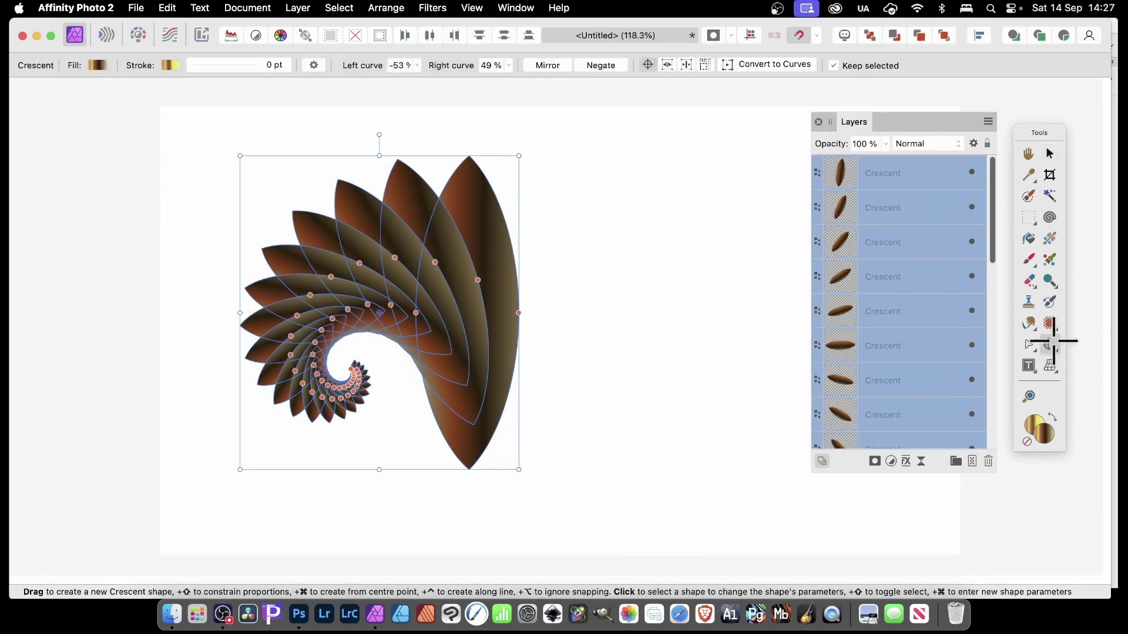
click(509, 65)
drag(507, 81, 543, 85)
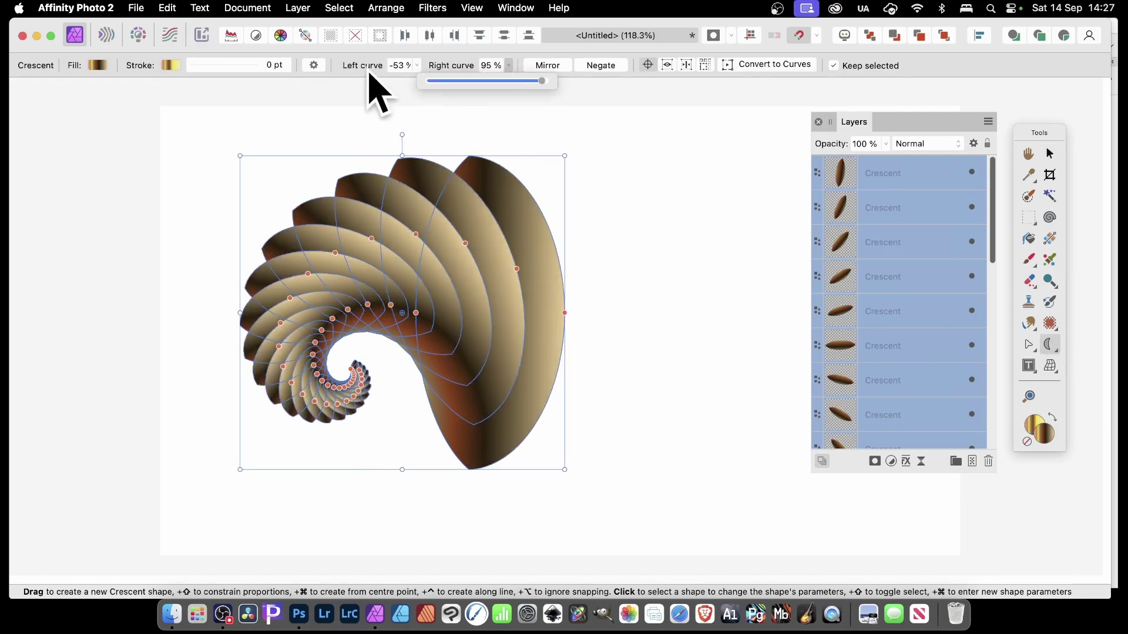
Change the left curve, then Negate and Mirror for -19% left, 95% right
click(416, 65)
drag(413, 81, 460, 83)
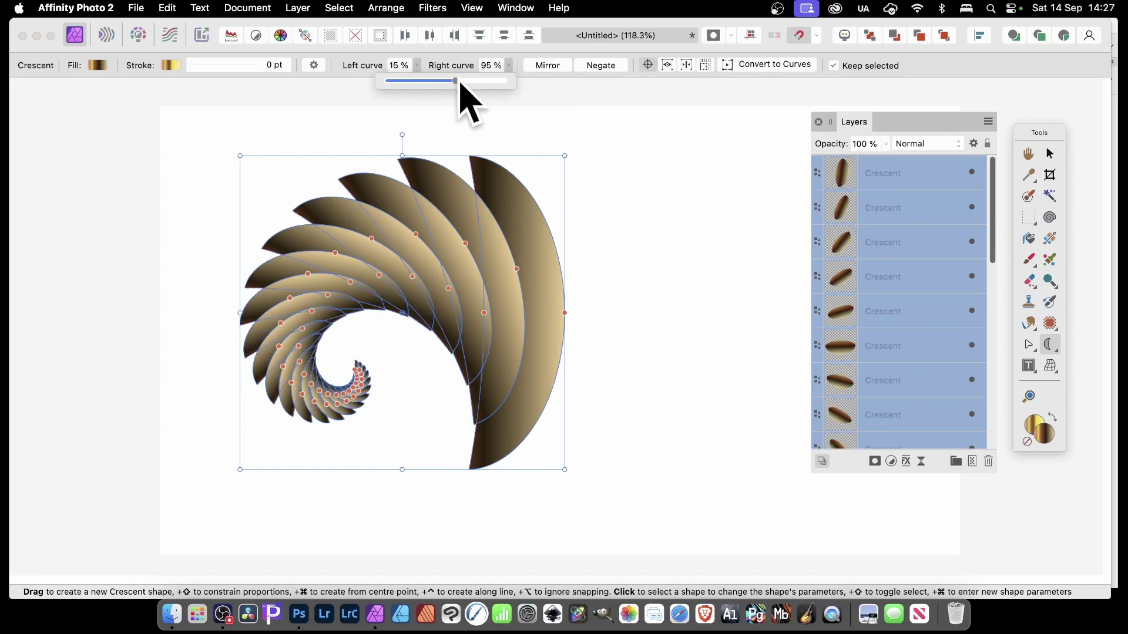
click(615, 68)
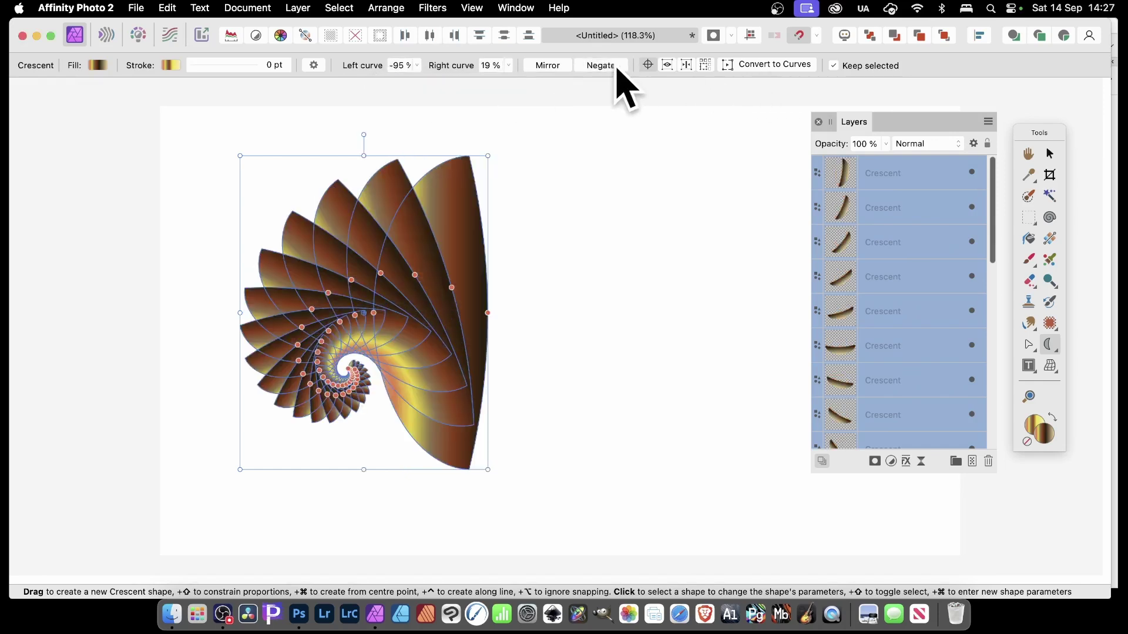
click(560, 66)
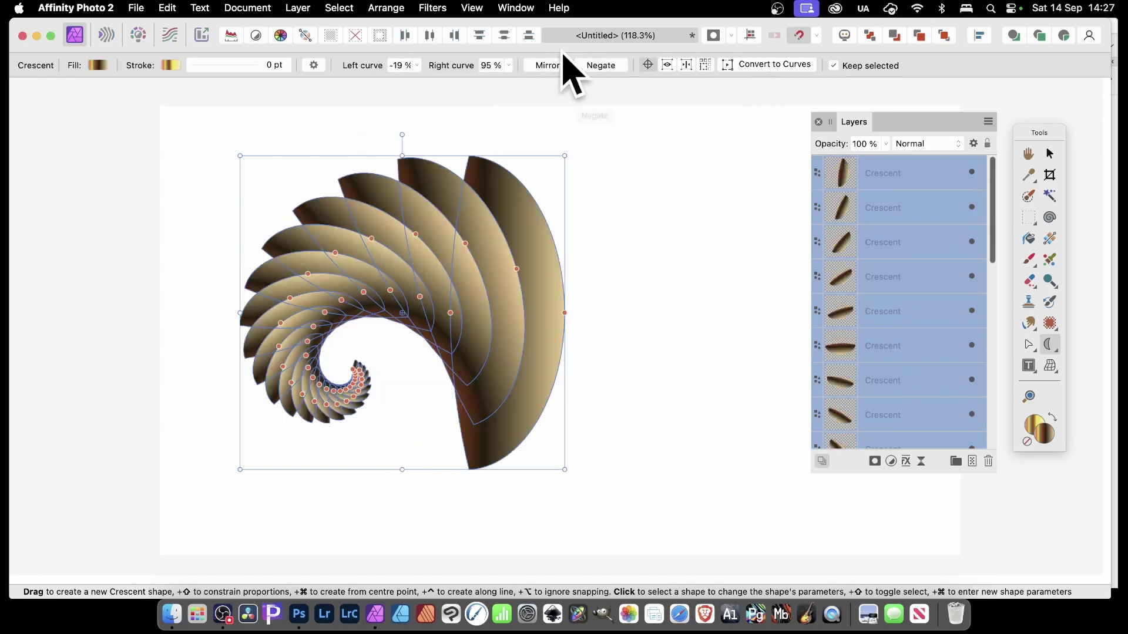
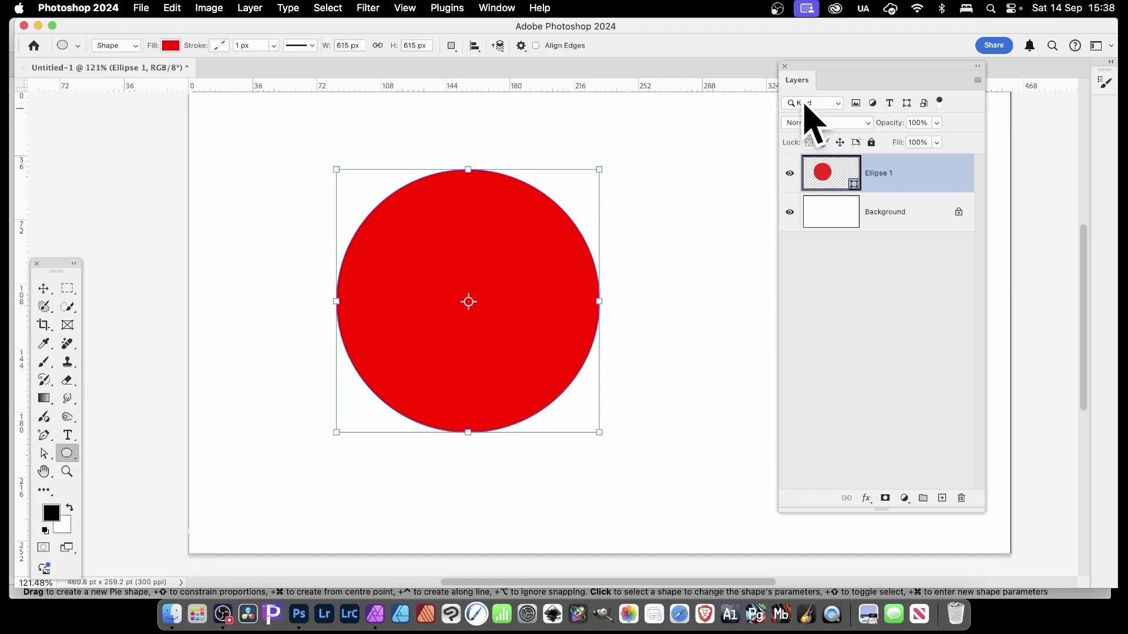
Browse the Layer > Layer Style menu, then show the fx list of layer styles for Ellipse 1
click(256, 6)
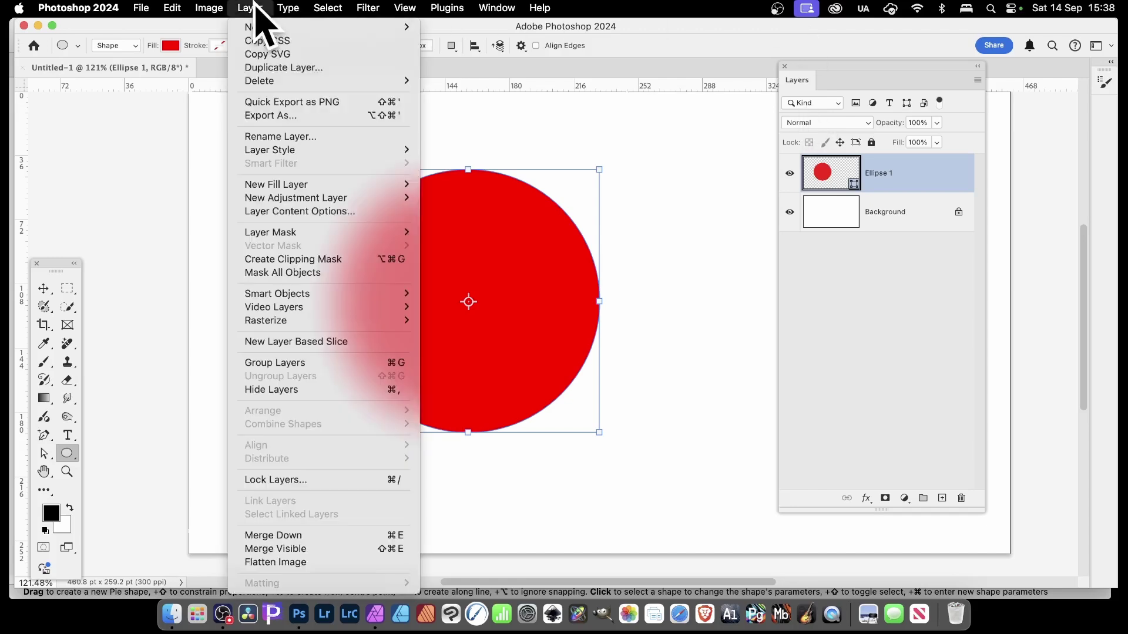
mouse_move(276, 150)
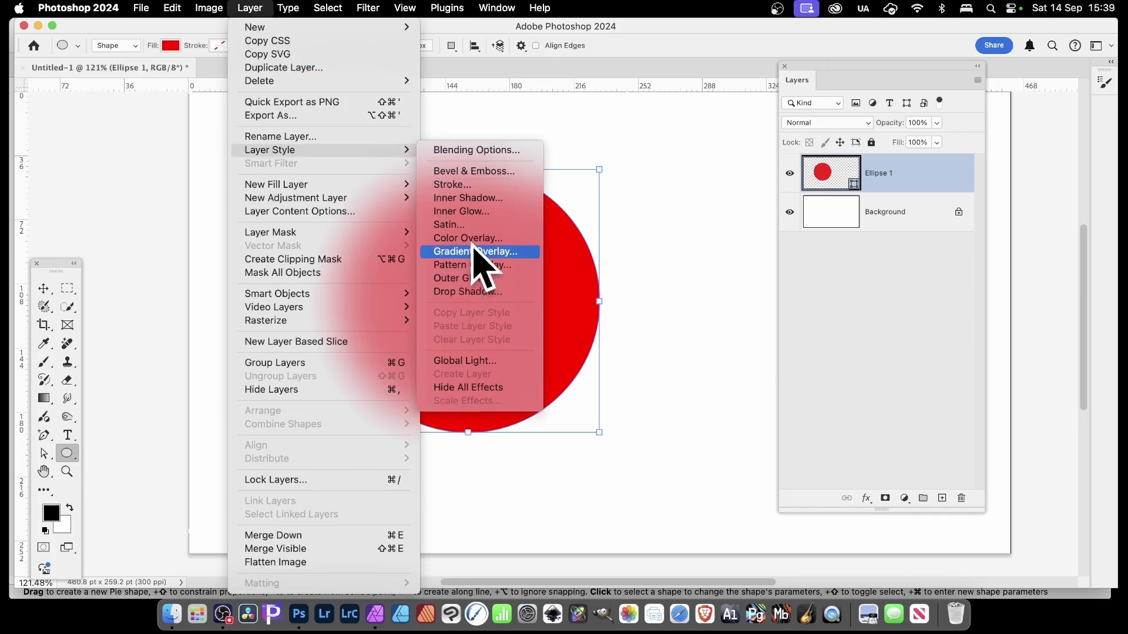
click(805, 498)
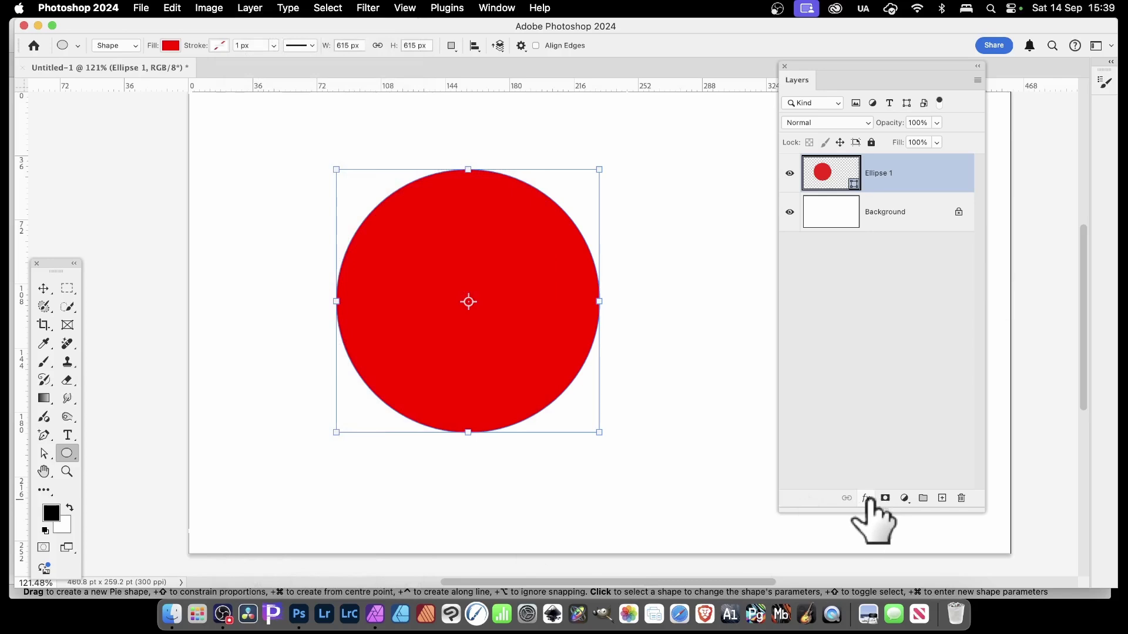
click(868, 498)
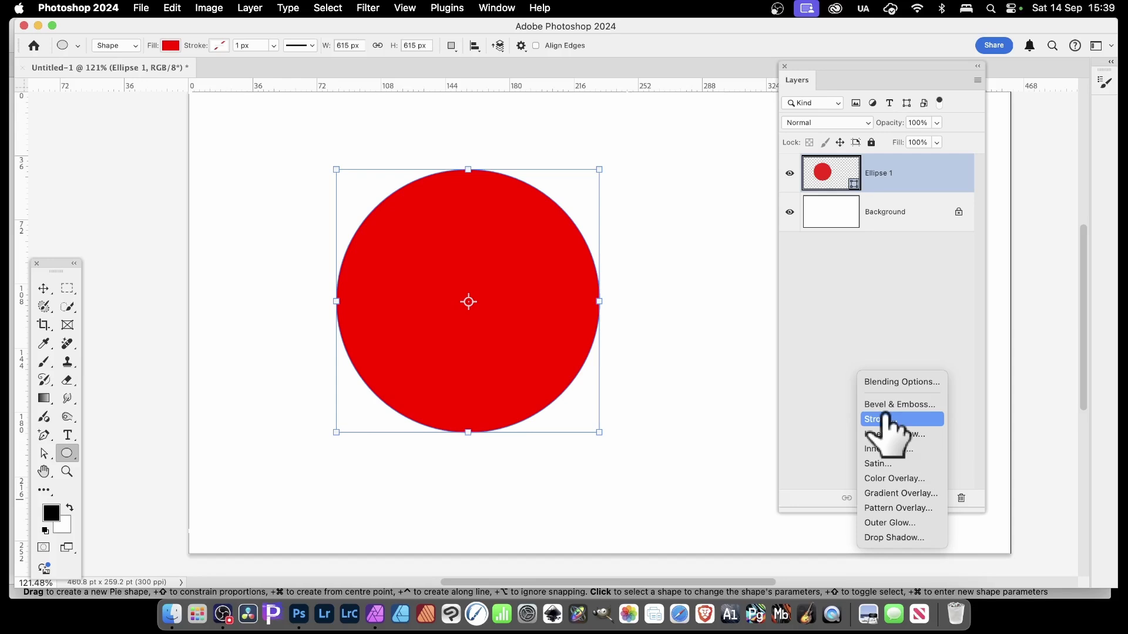
key(super+Tab)
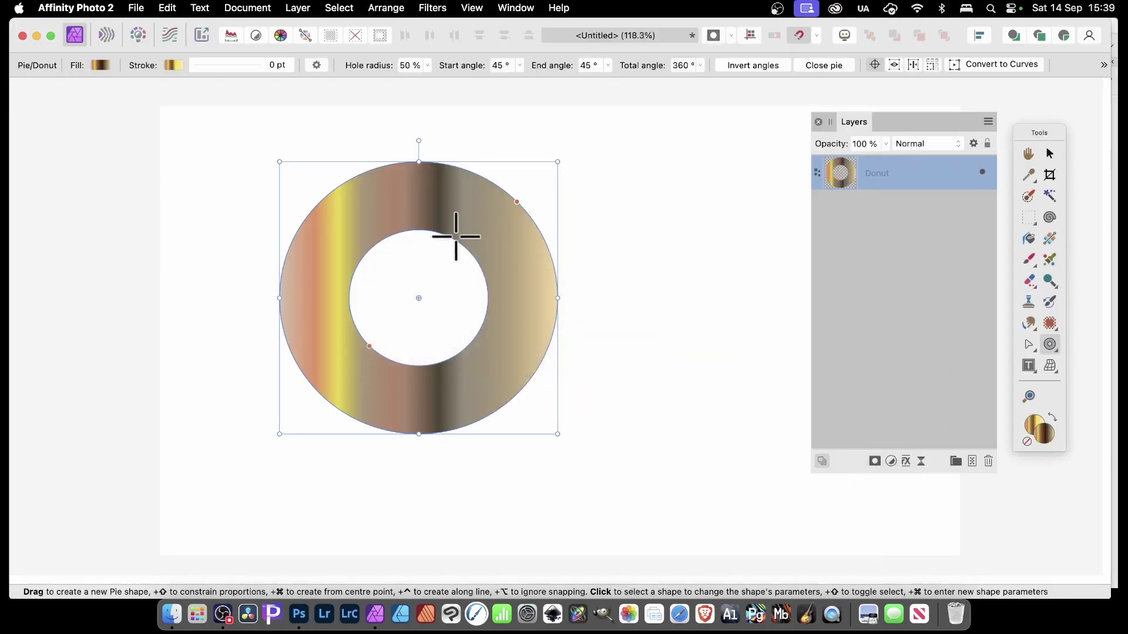
Check the donut's context menu, then bring up its Layer Effects dialog, moved further right
right_click(409, 186)
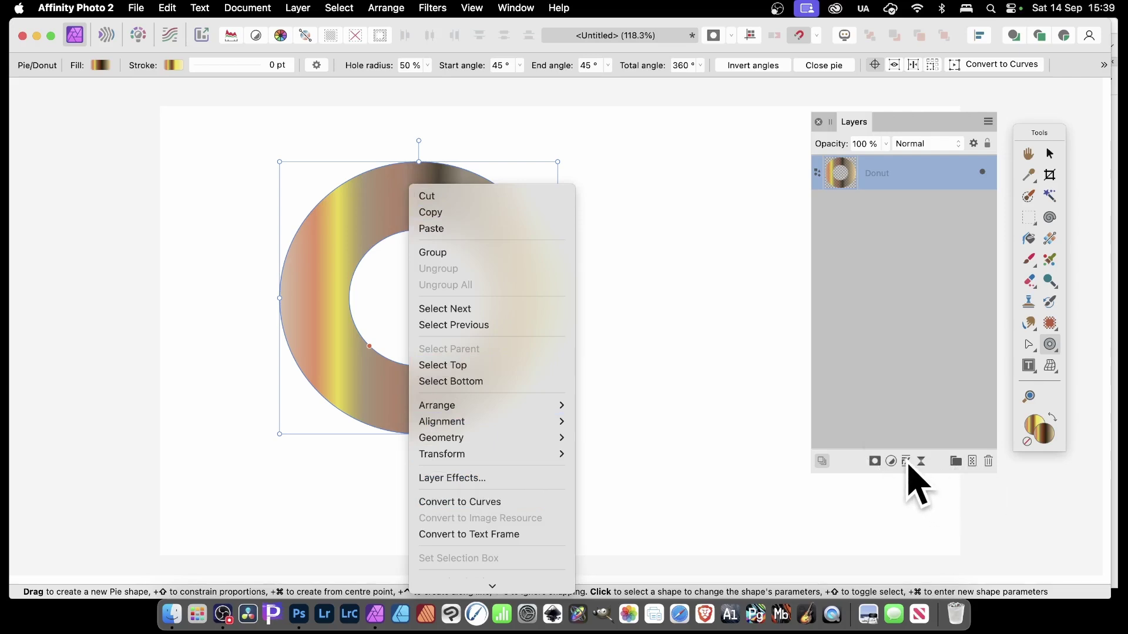
key(Escape)
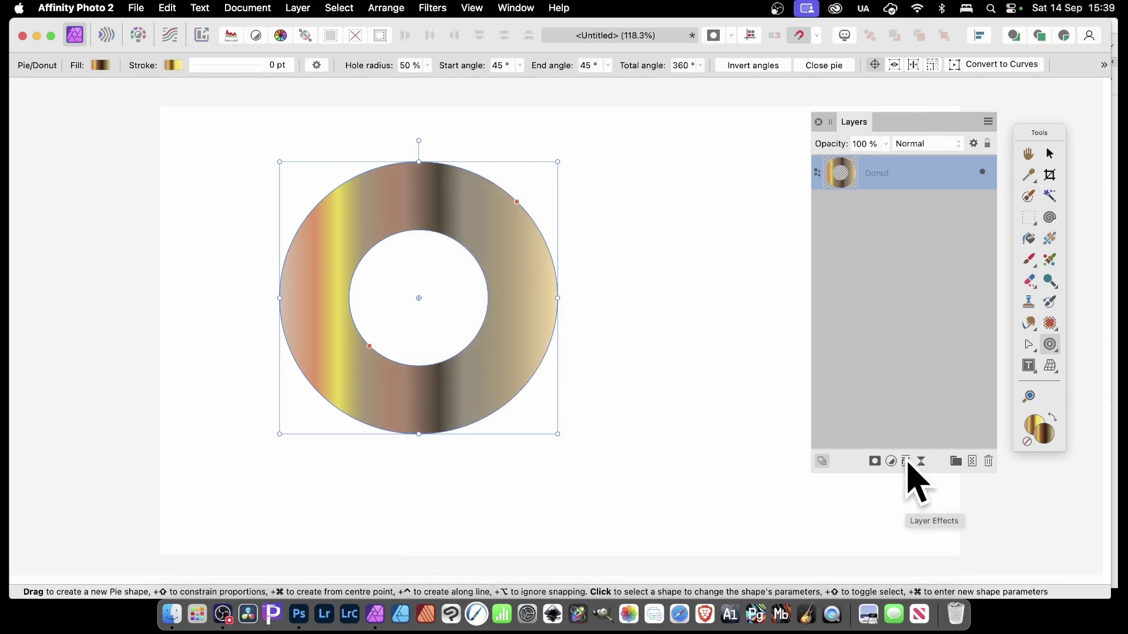
click(907, 462)
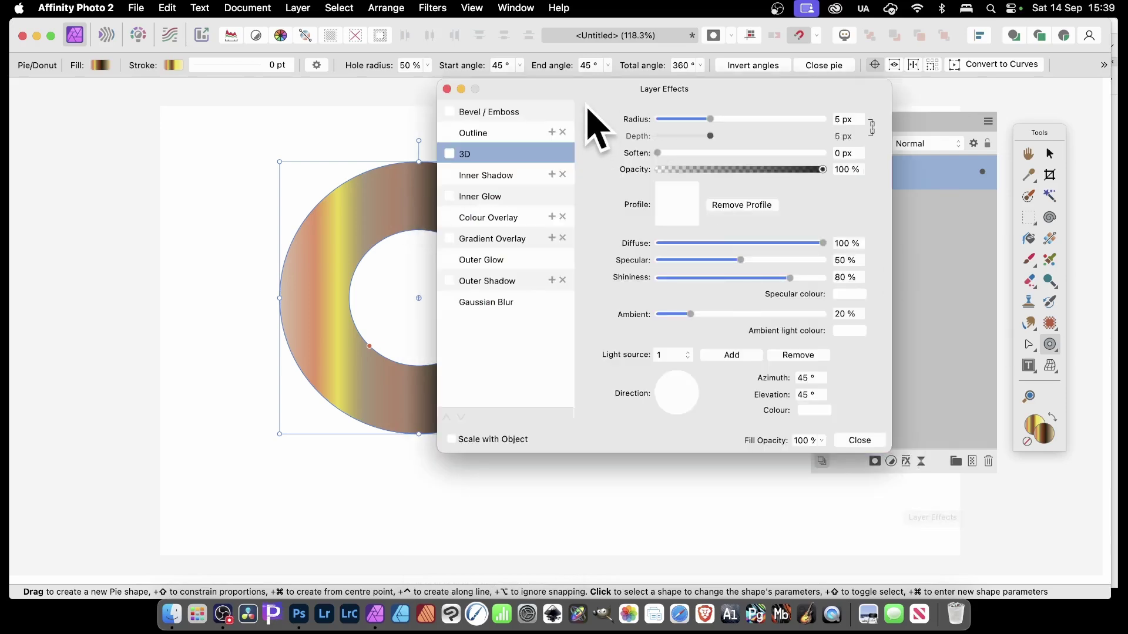
drag(583, 103, 711, 102)
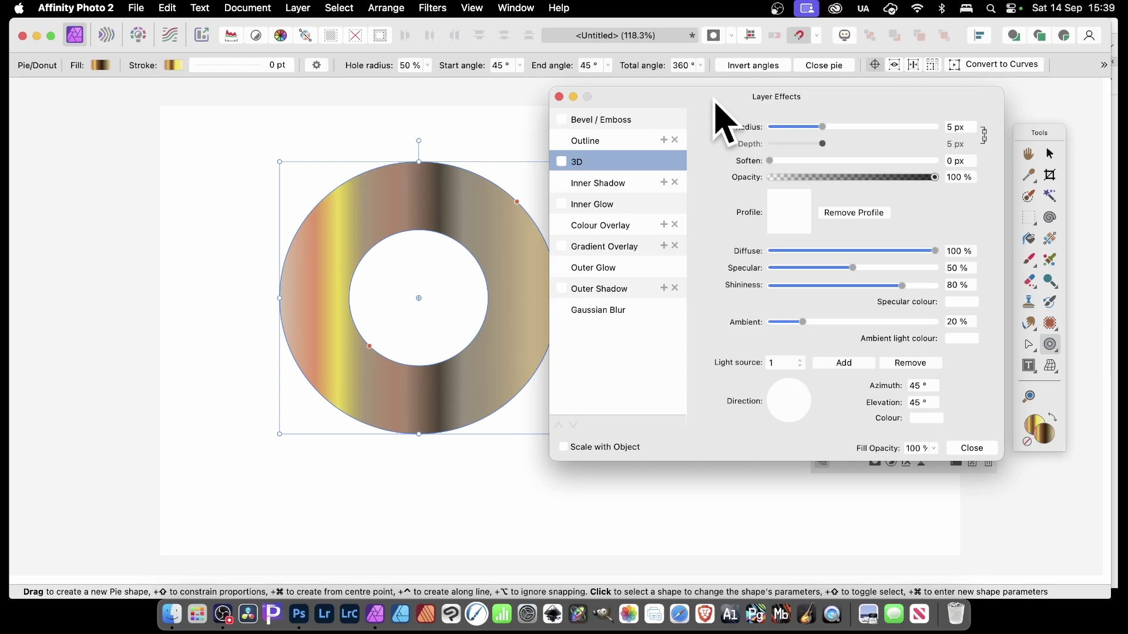
key(super+Tab)
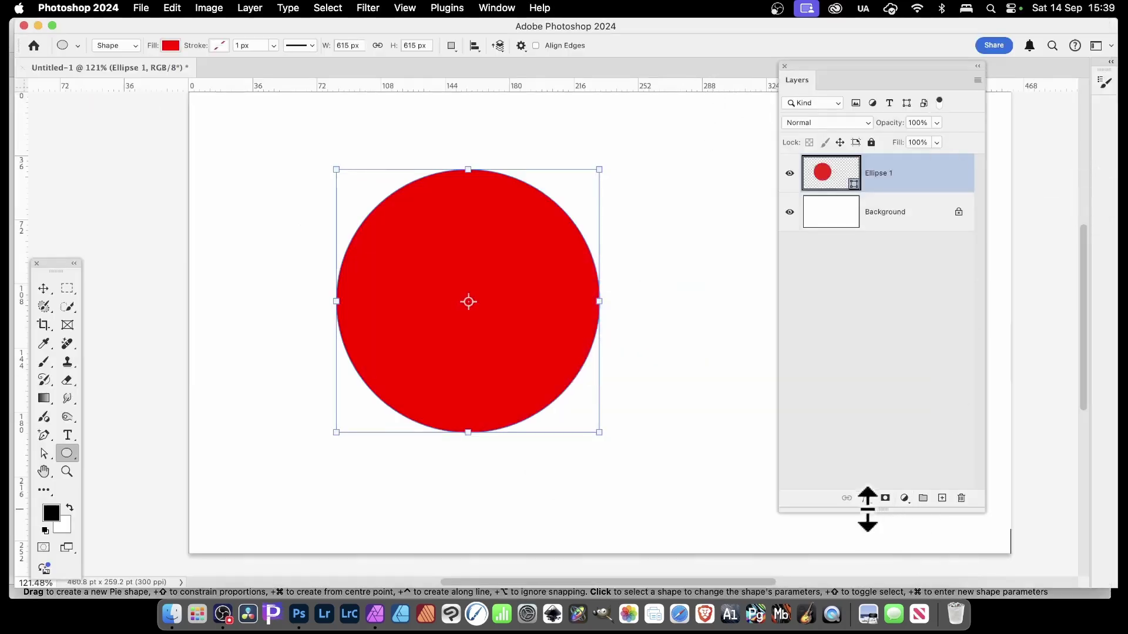
Give Ellipse 1 Bevel & Emboss, a 16 px black Stroke and a 91% Difference angle Gradient Overlay
click(867, 498)
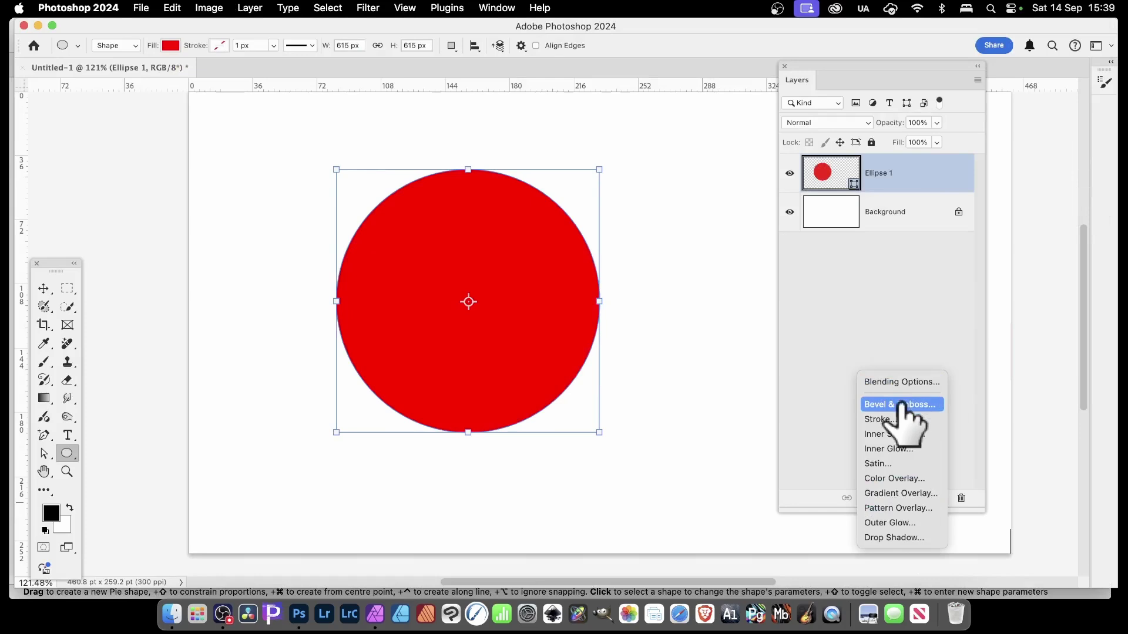
click(901, 405)
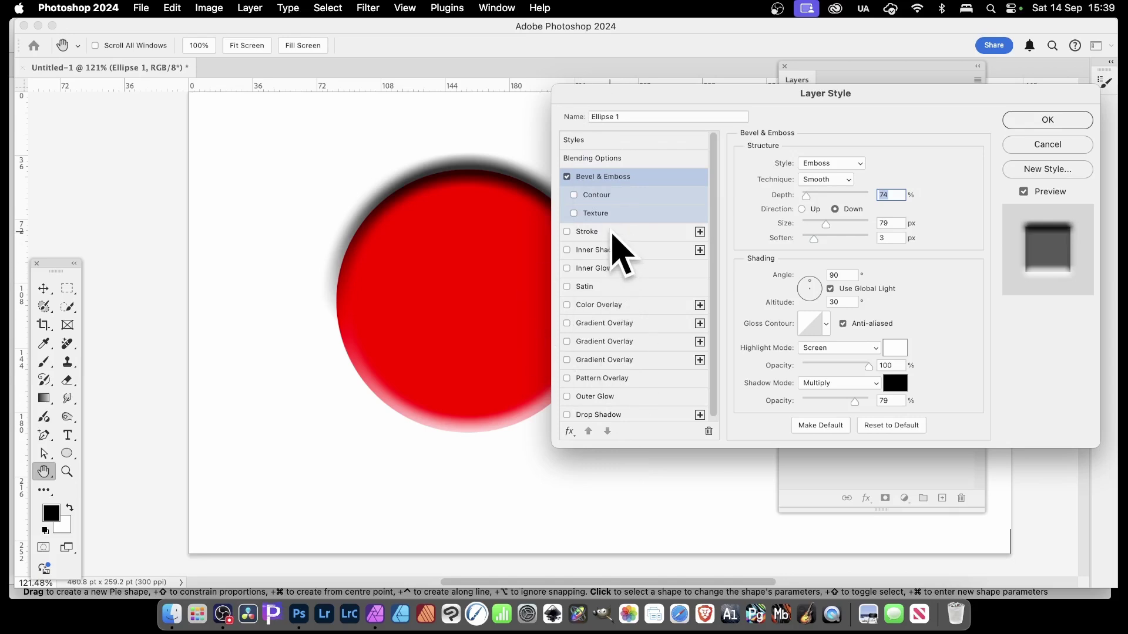
click(611, 231)
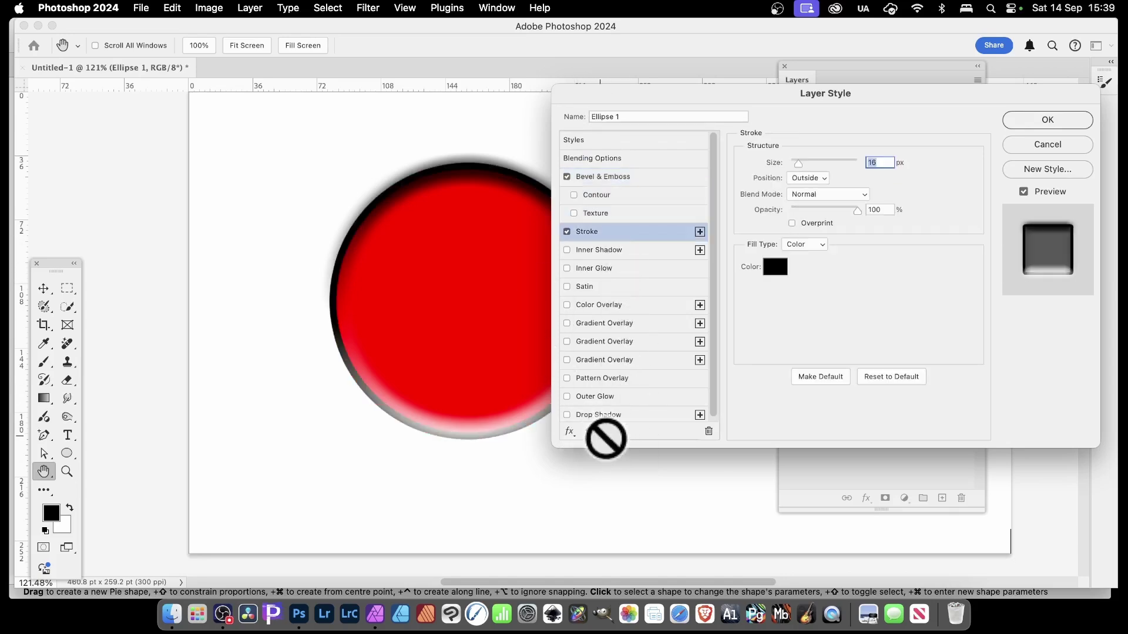
click(605, 324)
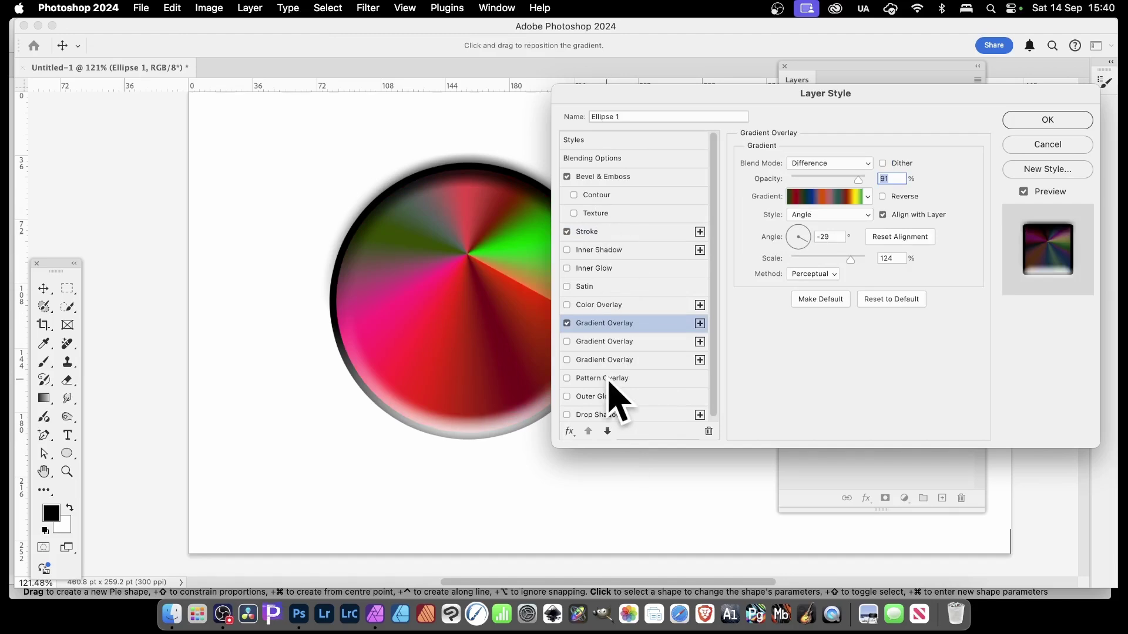
Add a ring Pattern Overlay to the circle, then return to its Bevel & Emboss settings
click(607, 378)
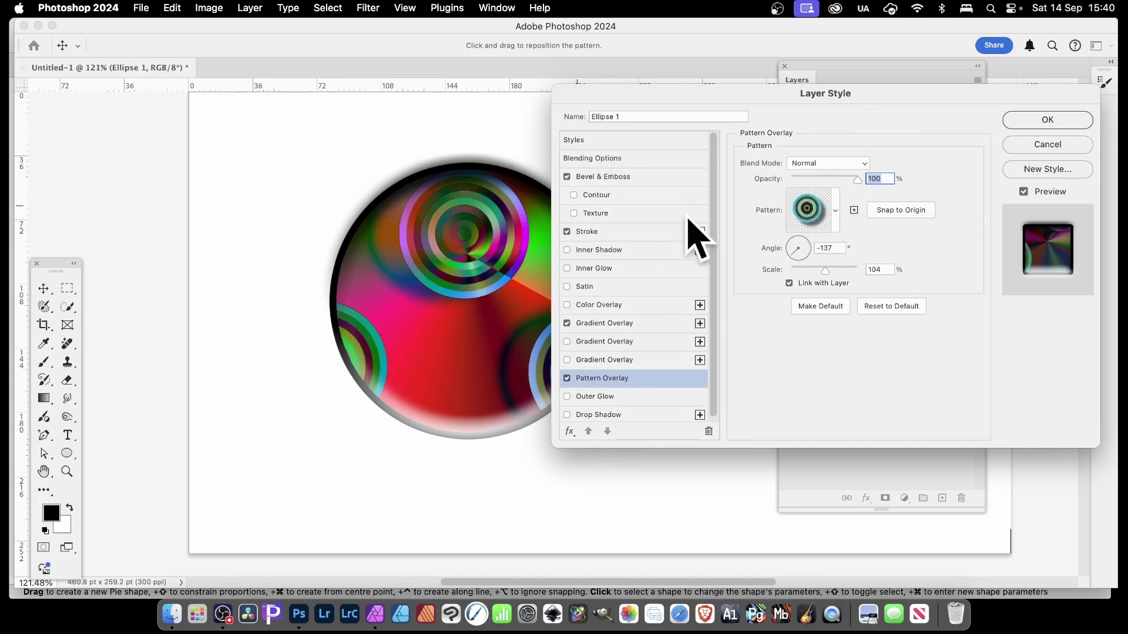
click(639, 182)
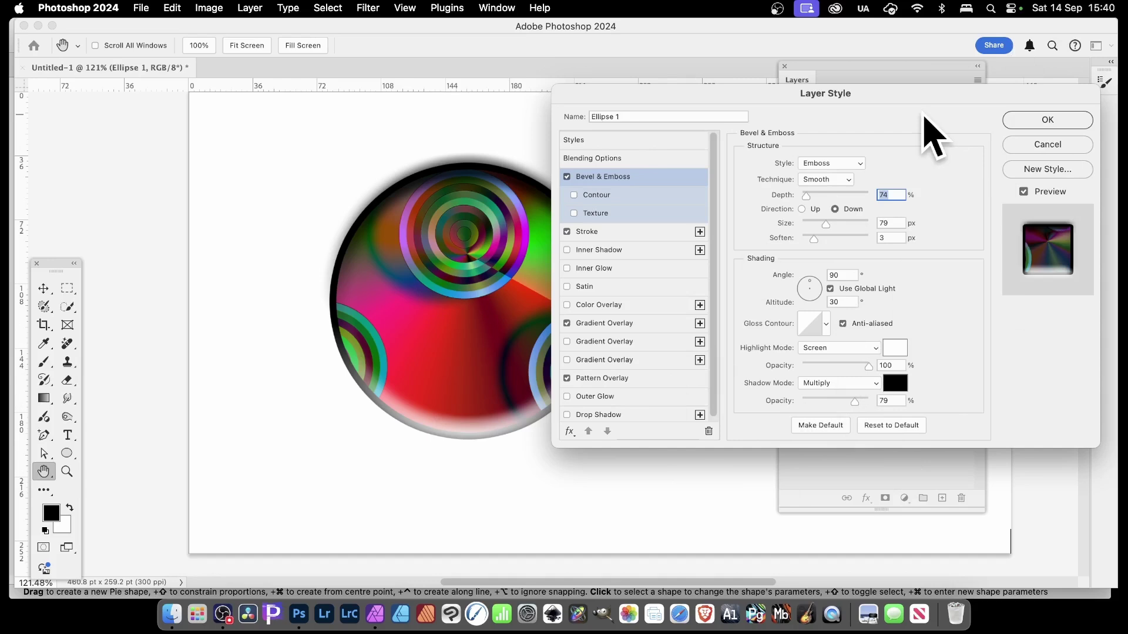
key(super+Tab)
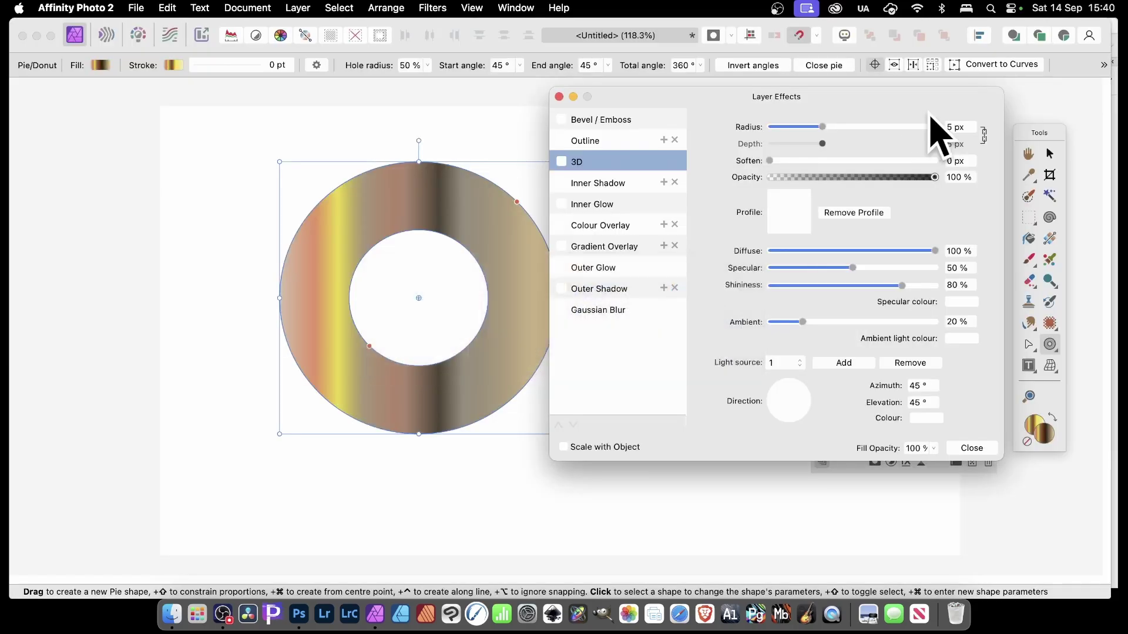
Enable Bevel / Emboss on the donut and set its profile to the linear standard curve
click(561, 119)
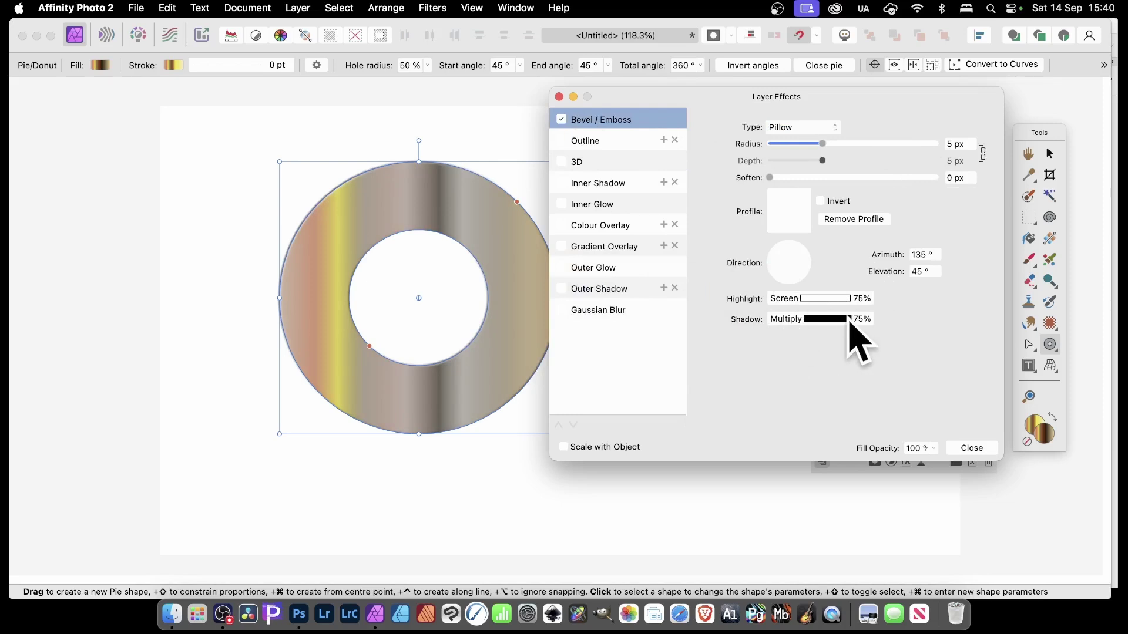
click(786, 299)
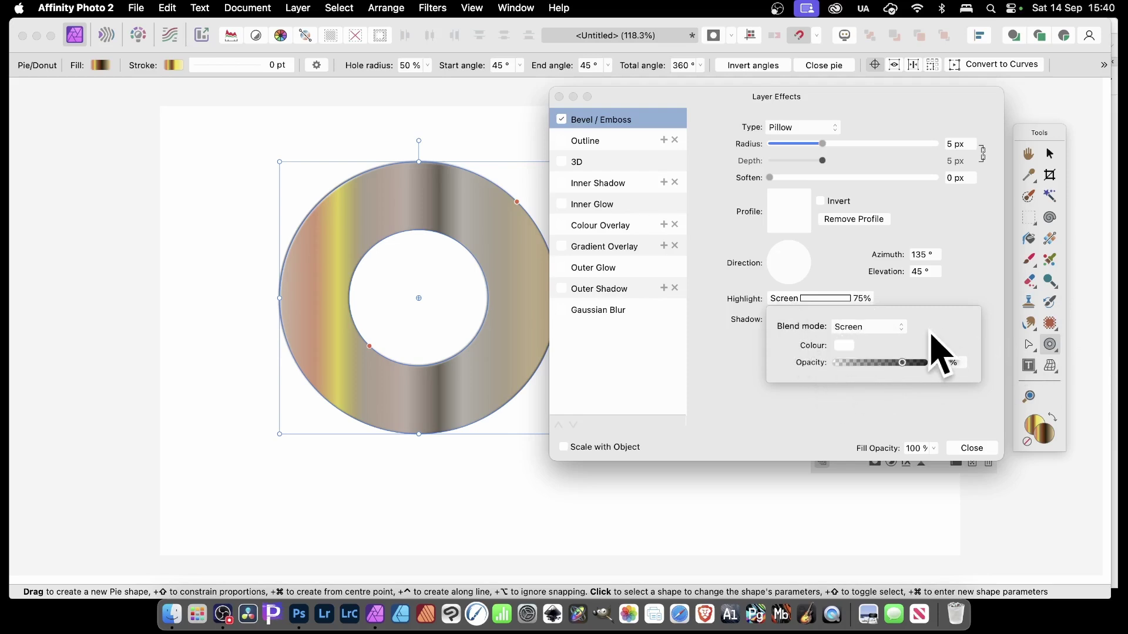
click(748, 303)
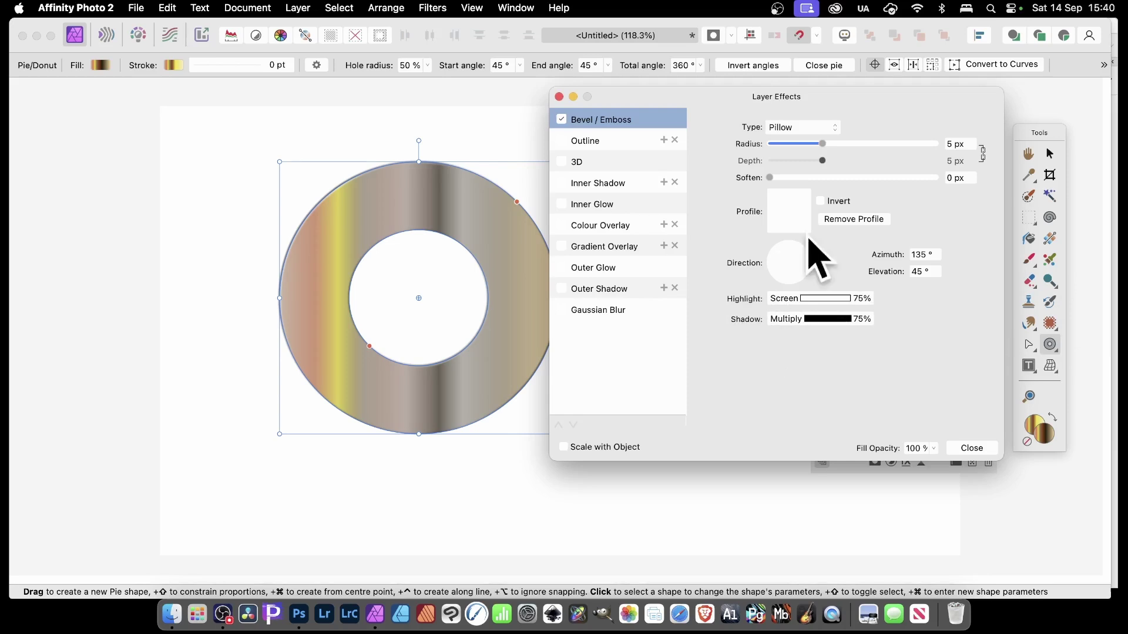
click(781, 213)
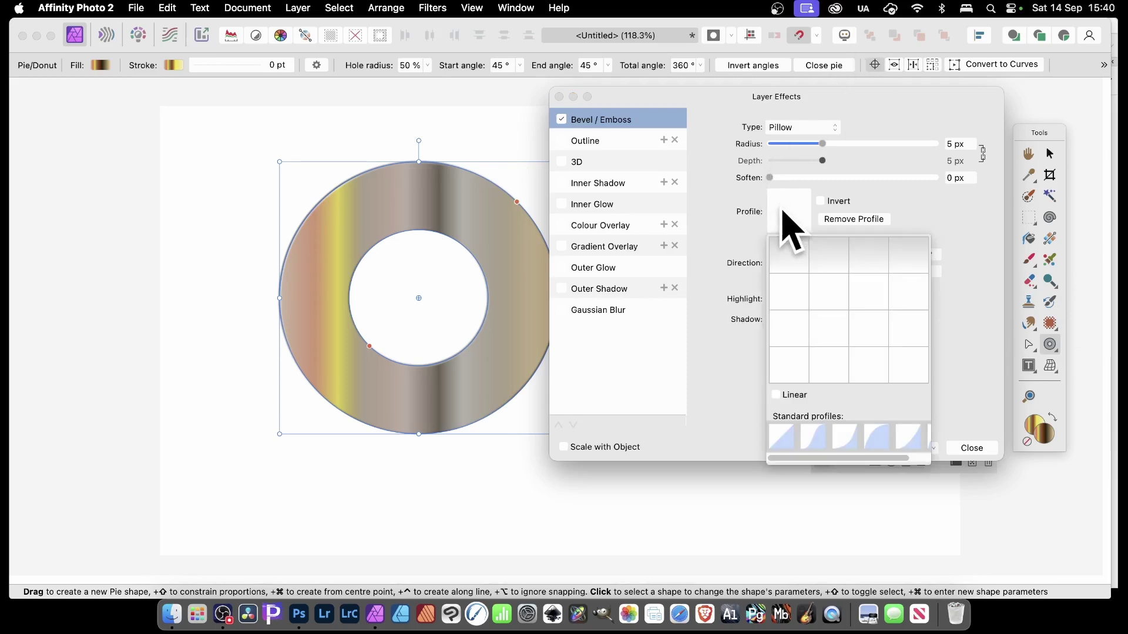
click(839, 440)
click(837, 446)
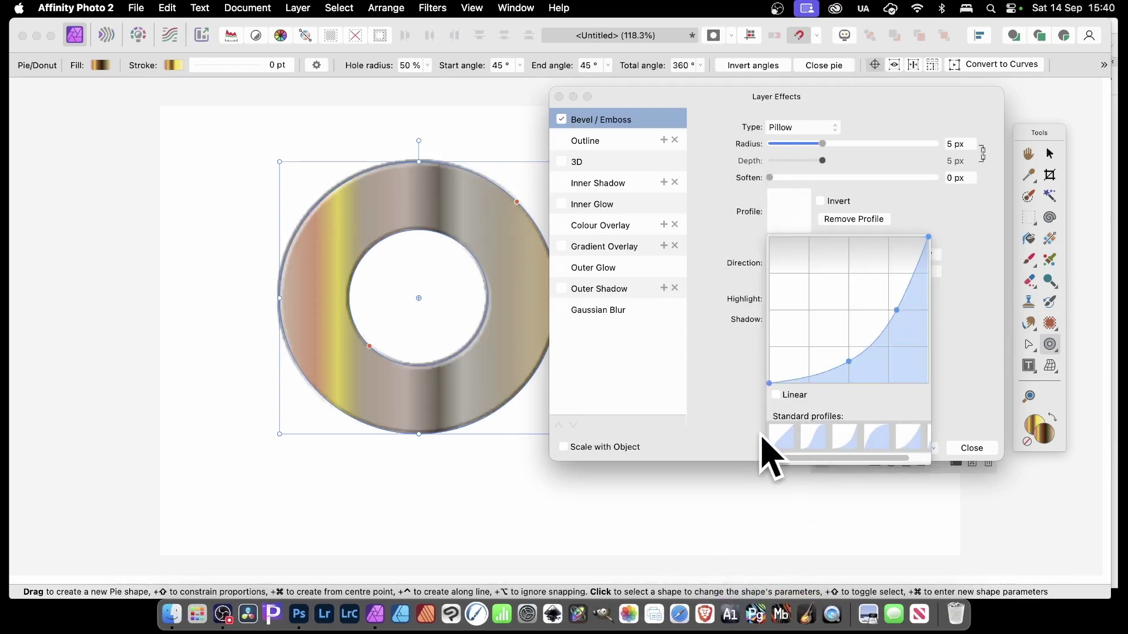
click(776, 441)
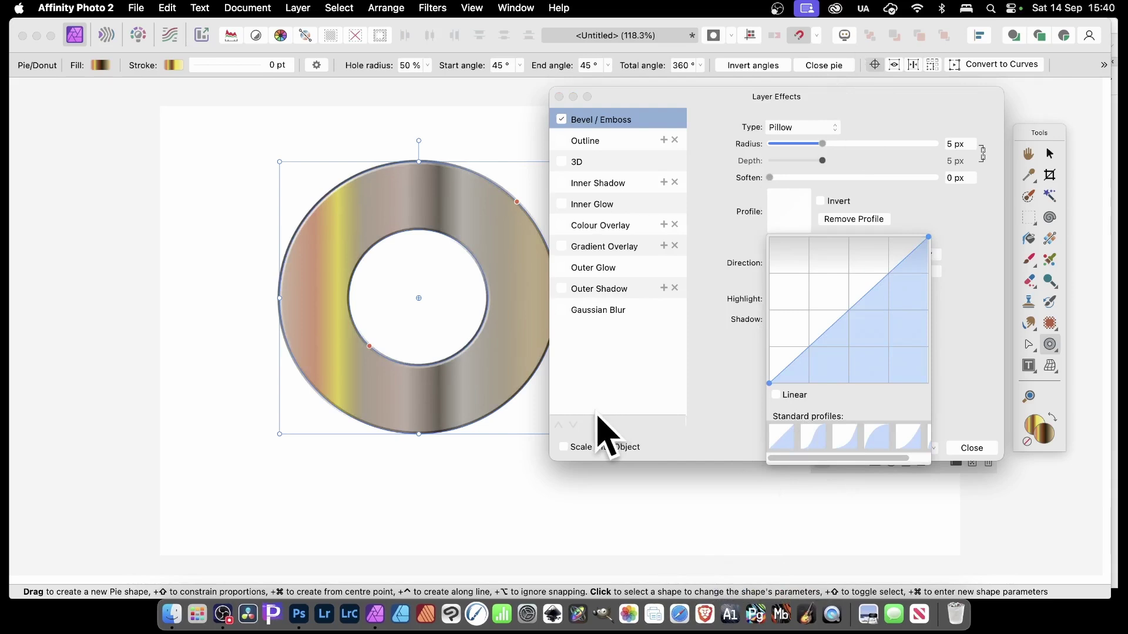
key(super+Tab)
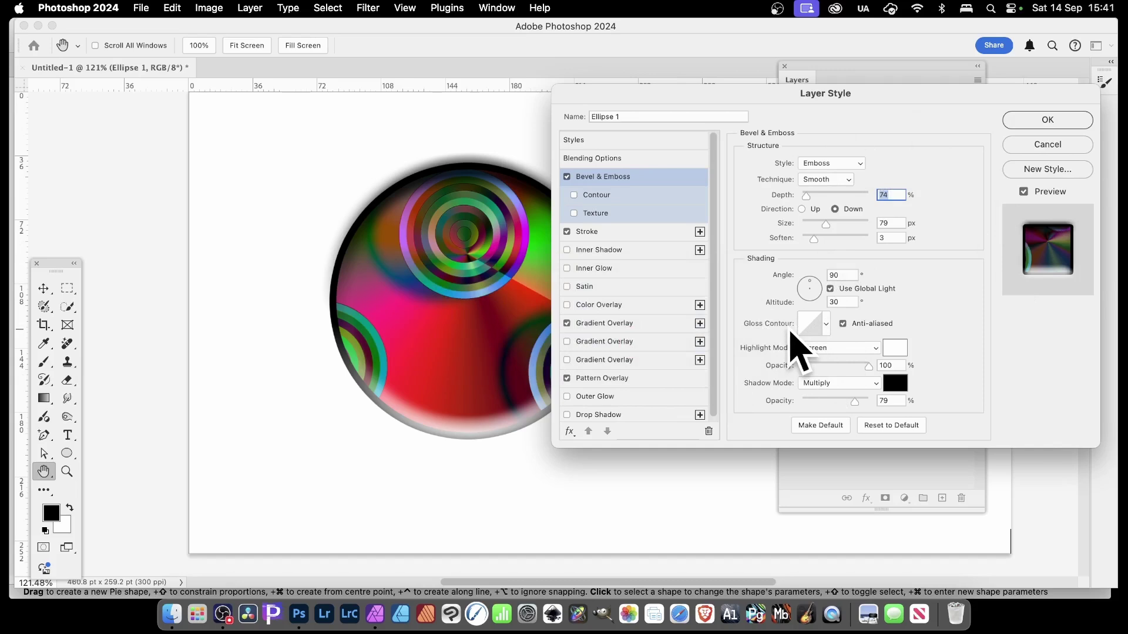
Set the emboss Gloss Contour to the fourth preset and raise Soften from 3 to 6 px
click(826, 324)
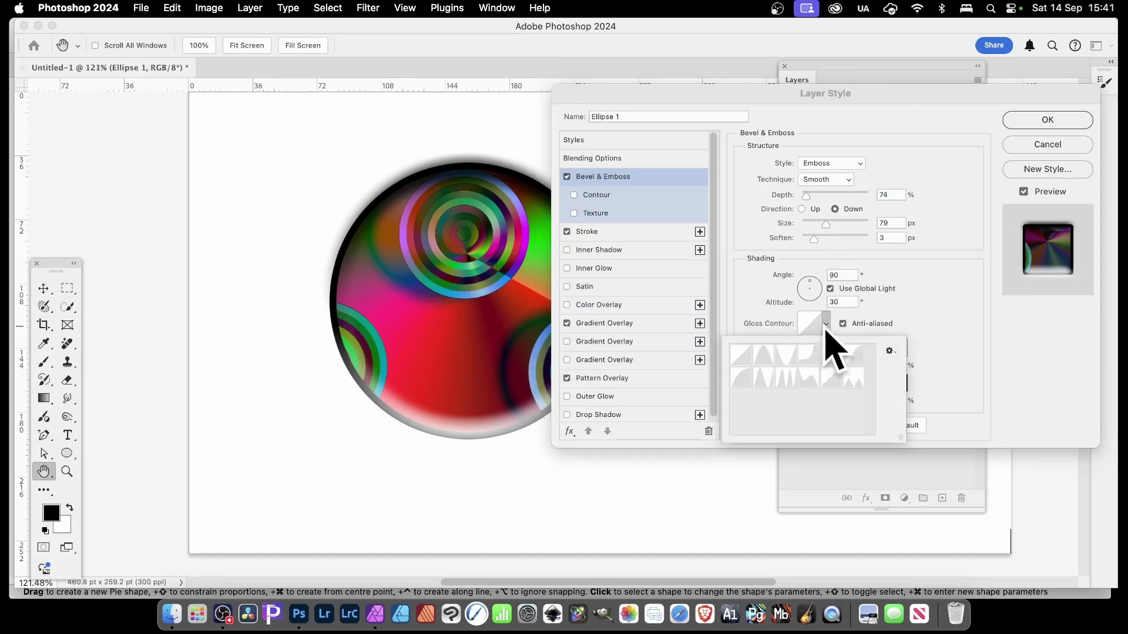
click(786, 355)
click(832, 355)
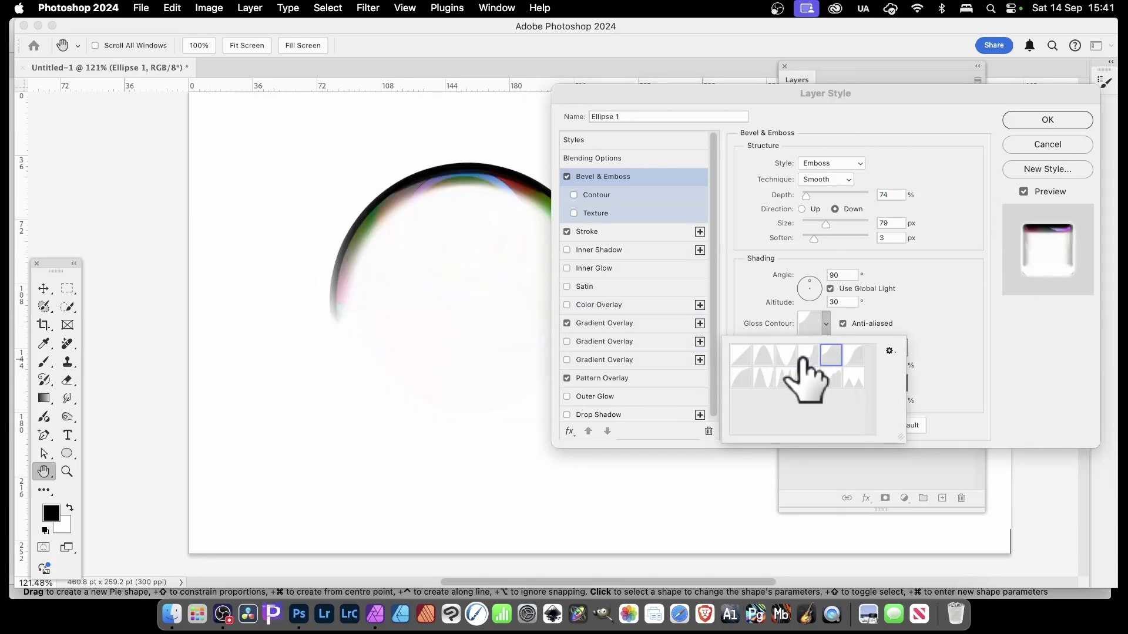
click(809, 355)
click(925, 376)
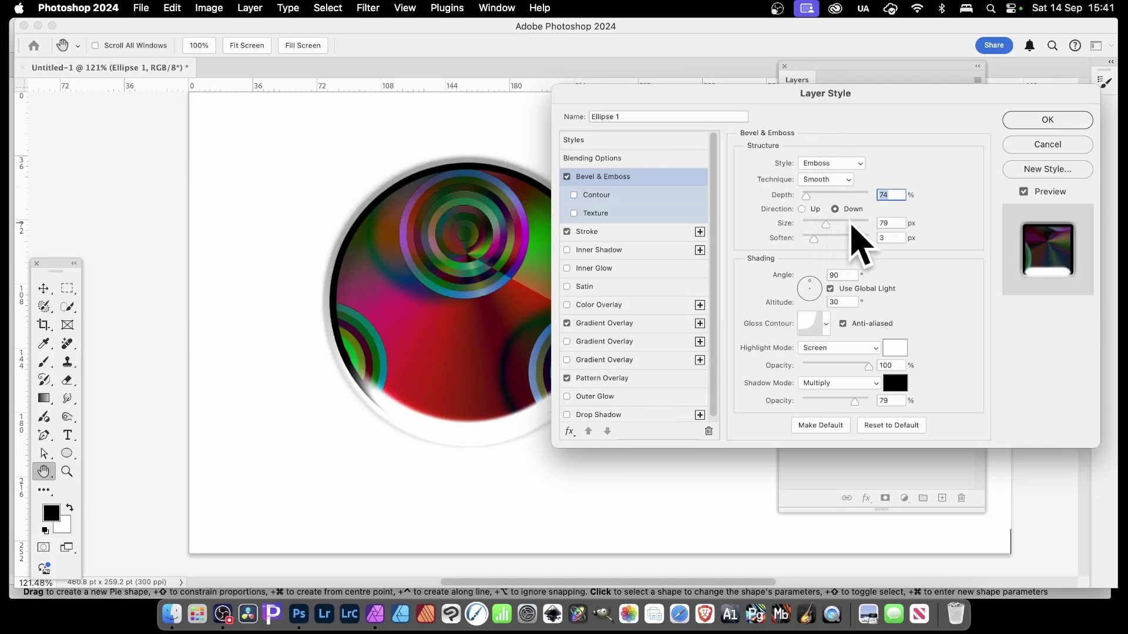
drag(815, 238, 828, 238)
key(super+Tab)
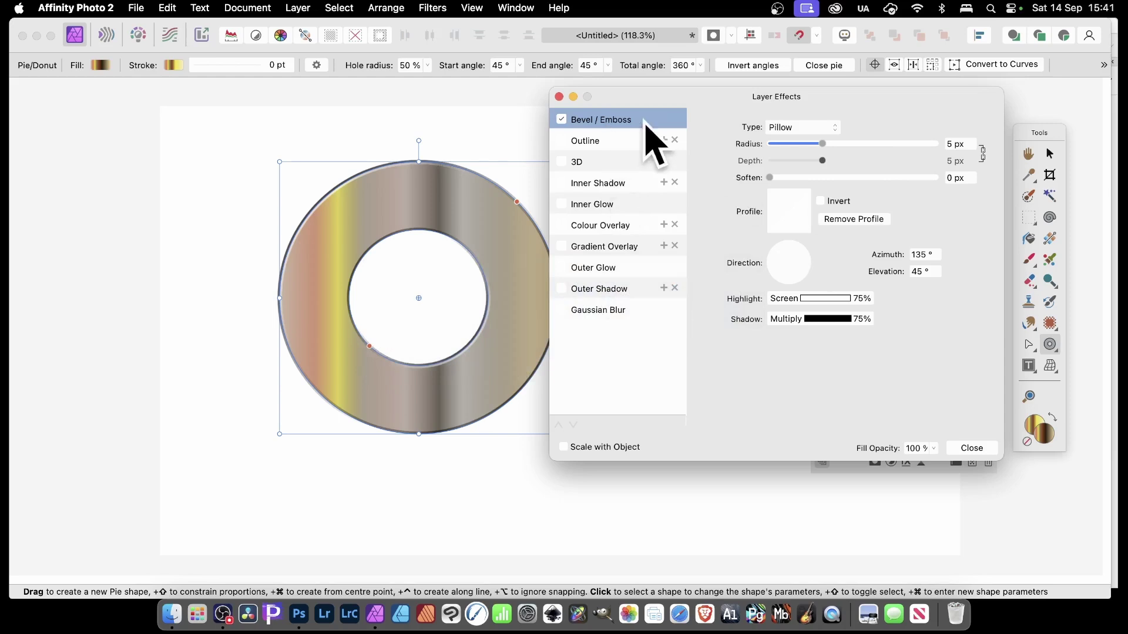
Raise the donut's Pillow bevel radius to 20 px, keeping the Pillow type
drag(823, 144, 861, 144)
click(814, 127)
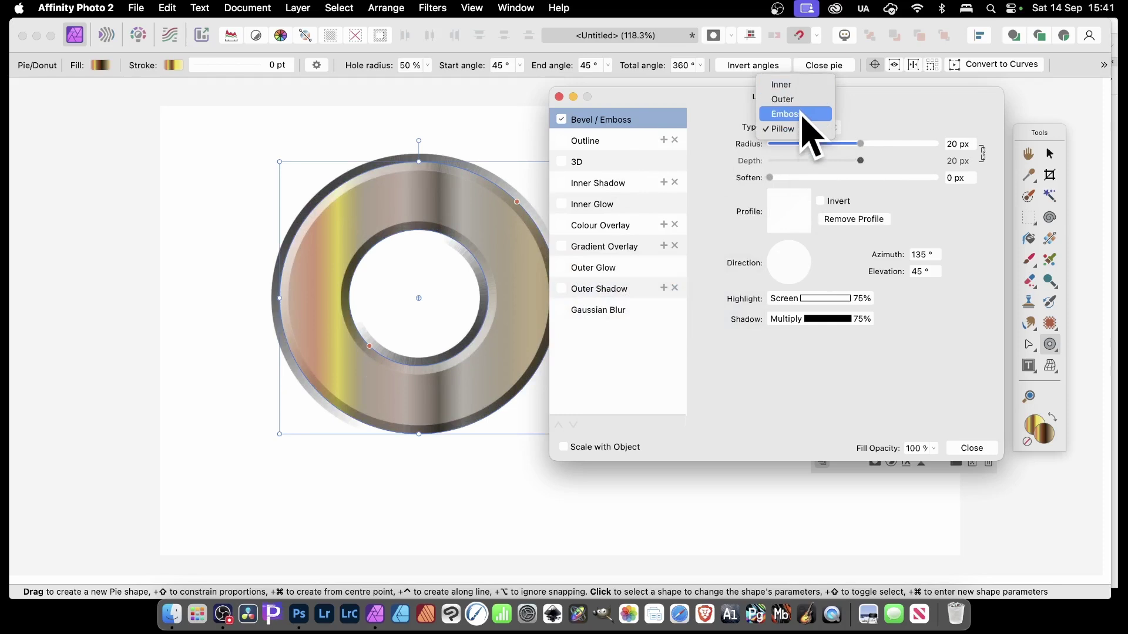
click(934, 150)
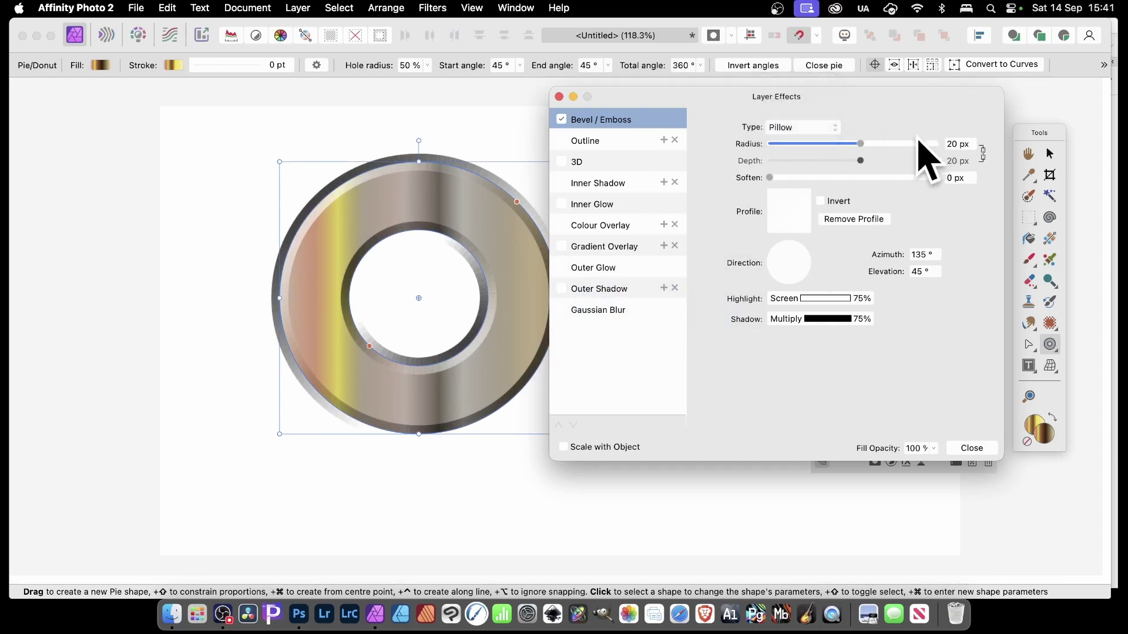
key(super+Tab)
click(835, 164)
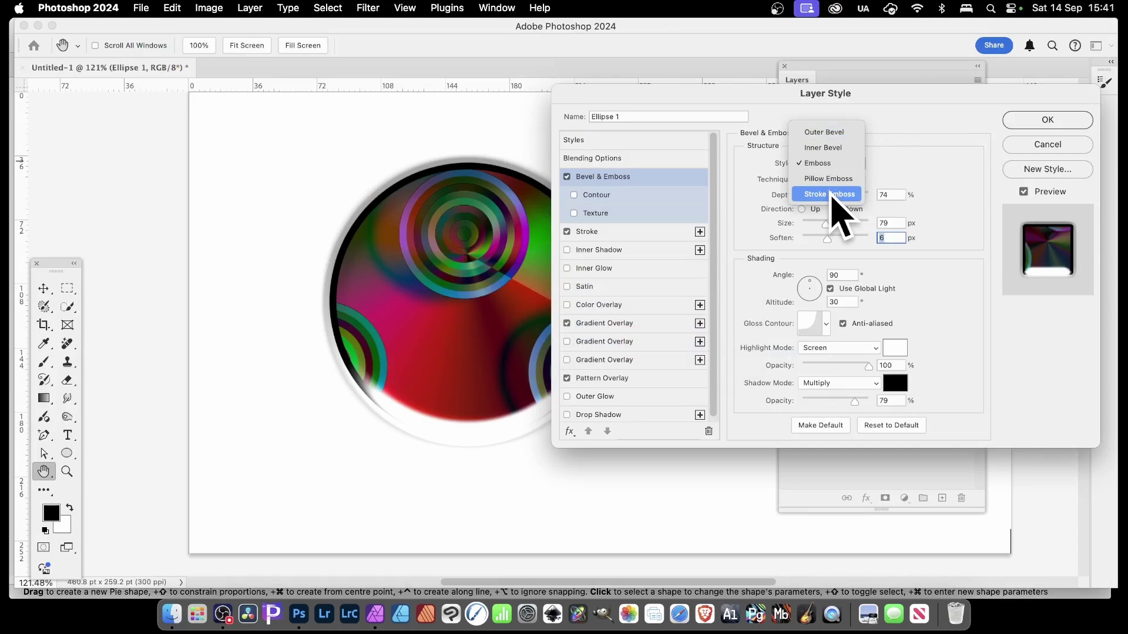
Switch Ellipse 1's bevel to Stroke Emboss and give it a ring-shaped contour
click(833, 194)
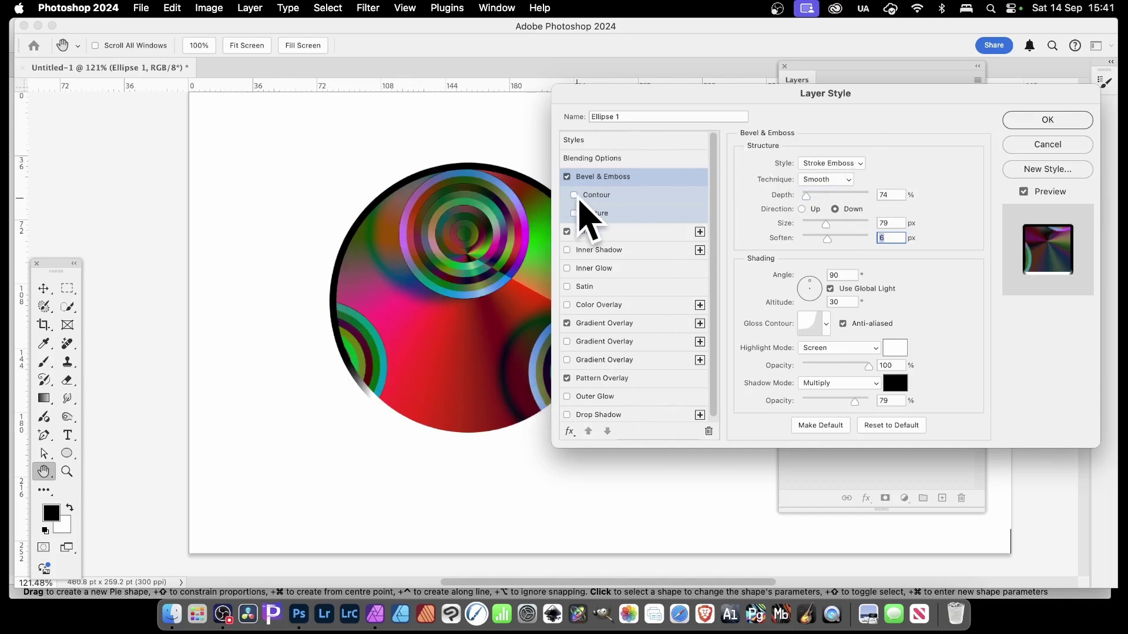
click(608, 196)
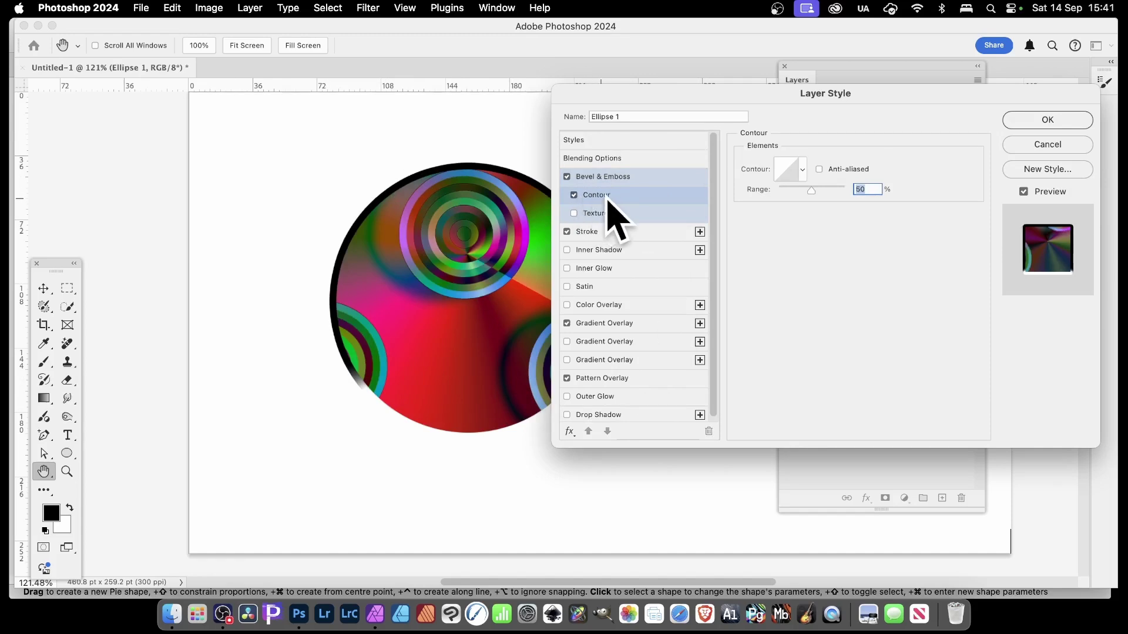
click(803, 170)
click(760, 221)
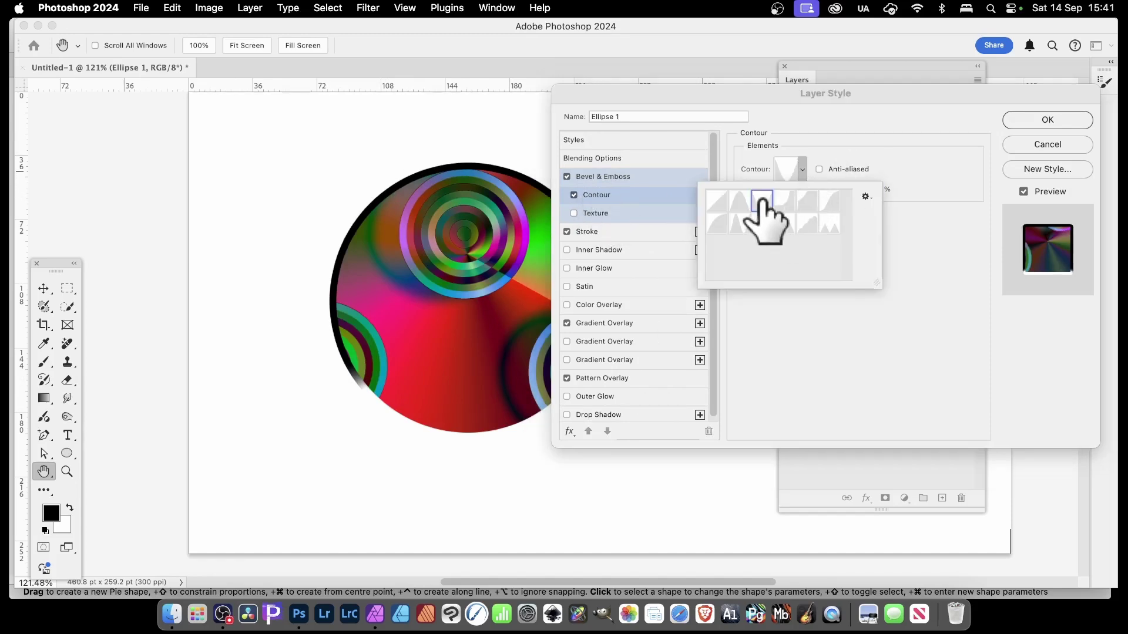
click(807, 223)
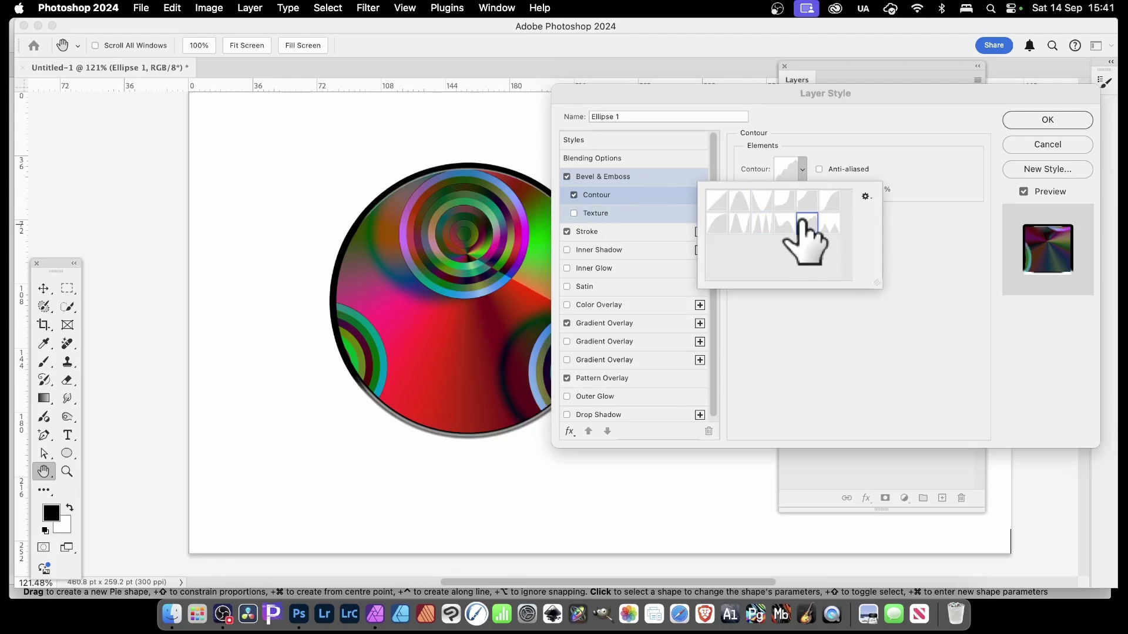
key(super+Tab)
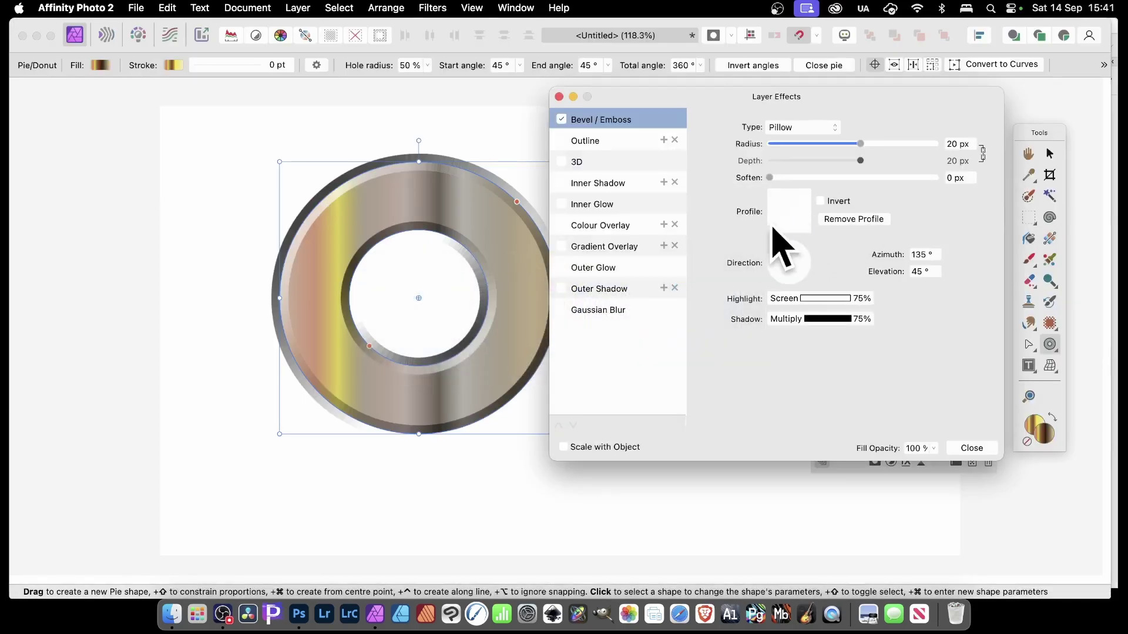
Bend the donut's bevel profile curve into a custom wavy shape
click(772, 215)
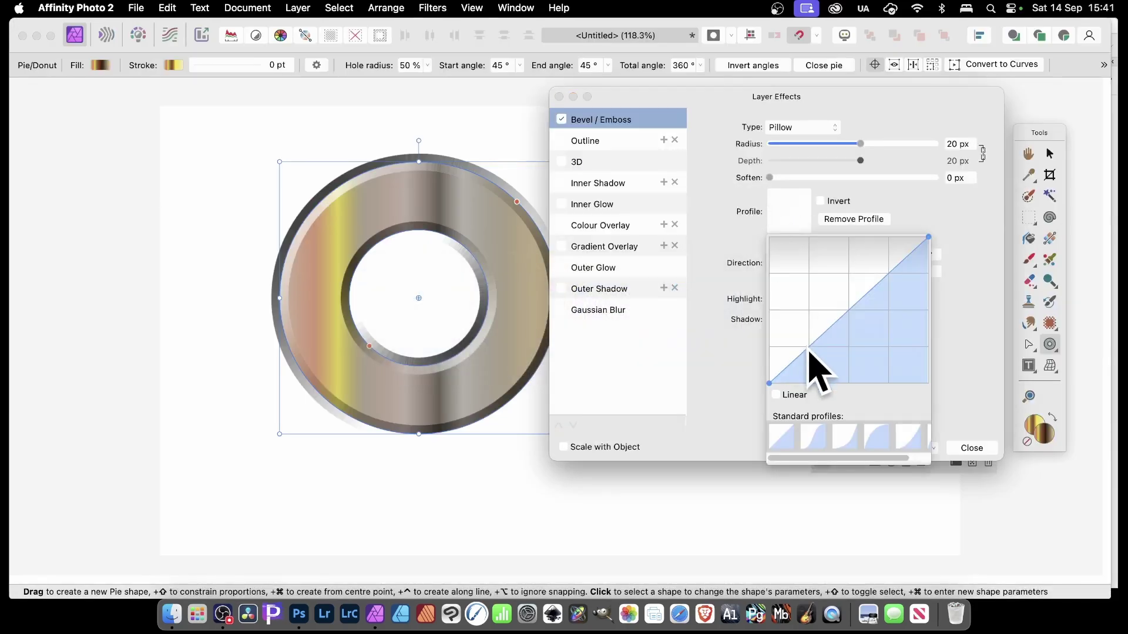
drag(806, 347, 911, 287)
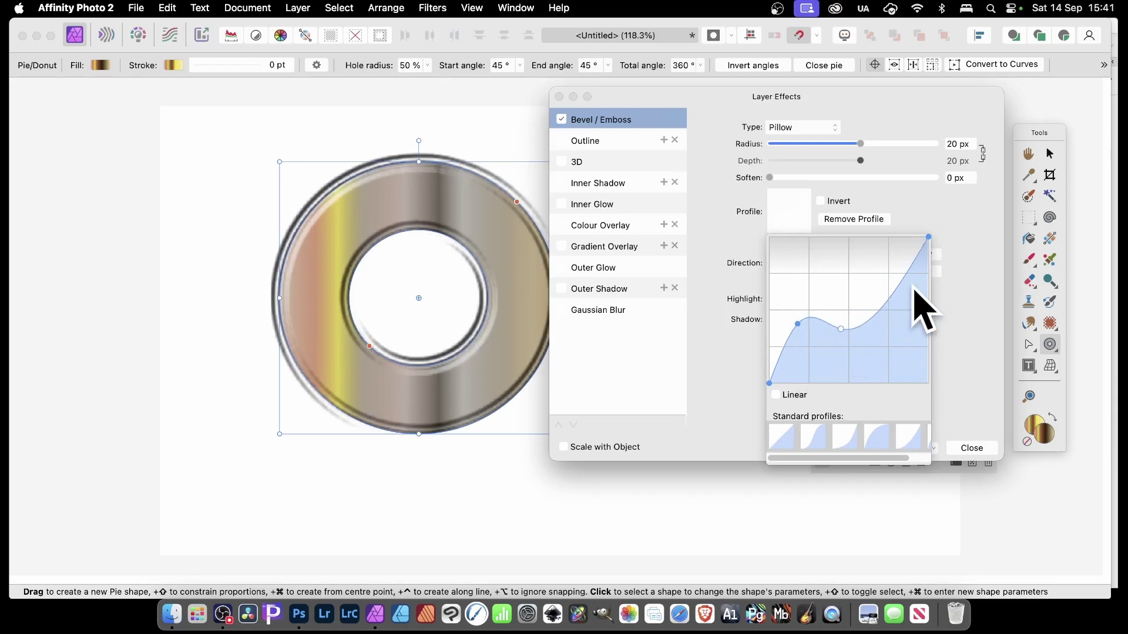
click(959, 322)
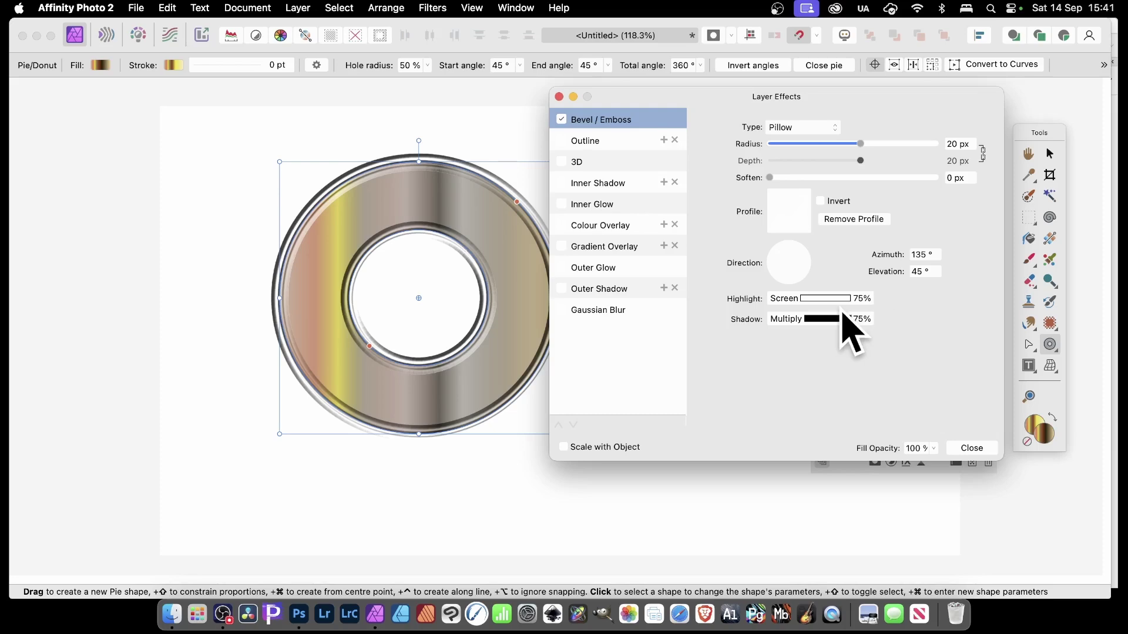
Turn on Texture for the ellipse's bevel, toggling it off and on to compare
key(super+Tab)
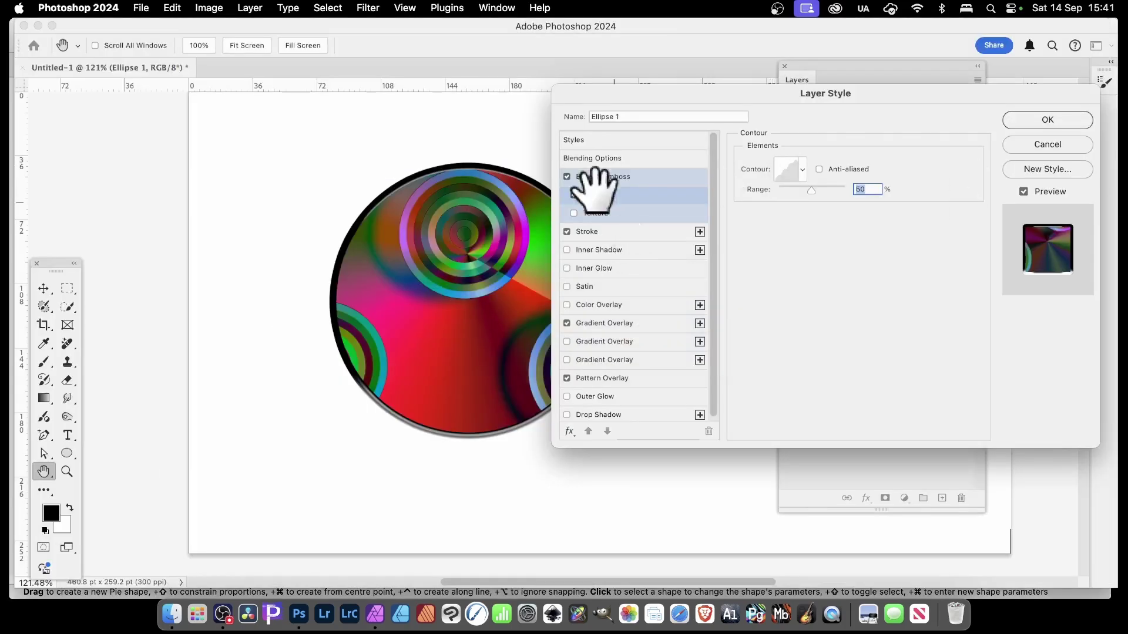
click(588, 215)
click(574, 214)
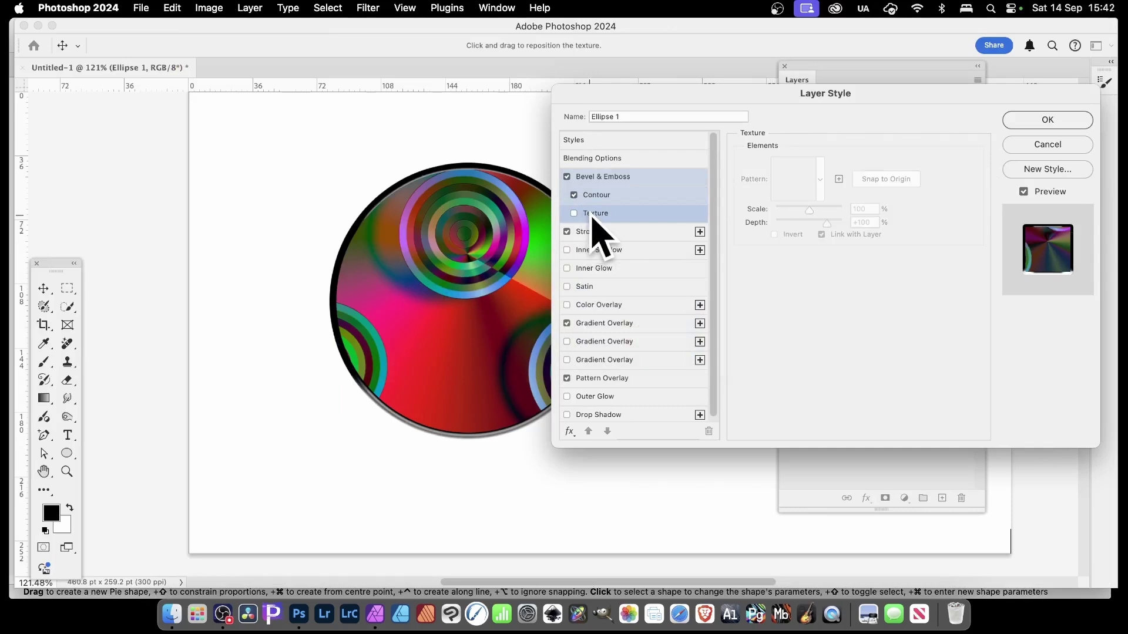
click(574, 214)
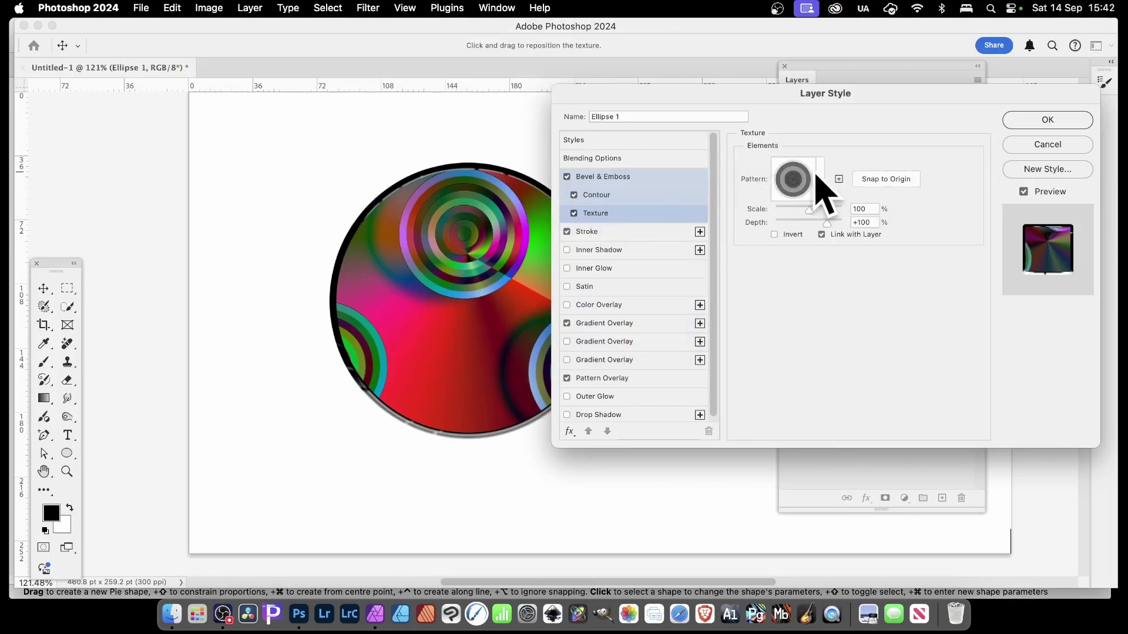
click(624, 159)
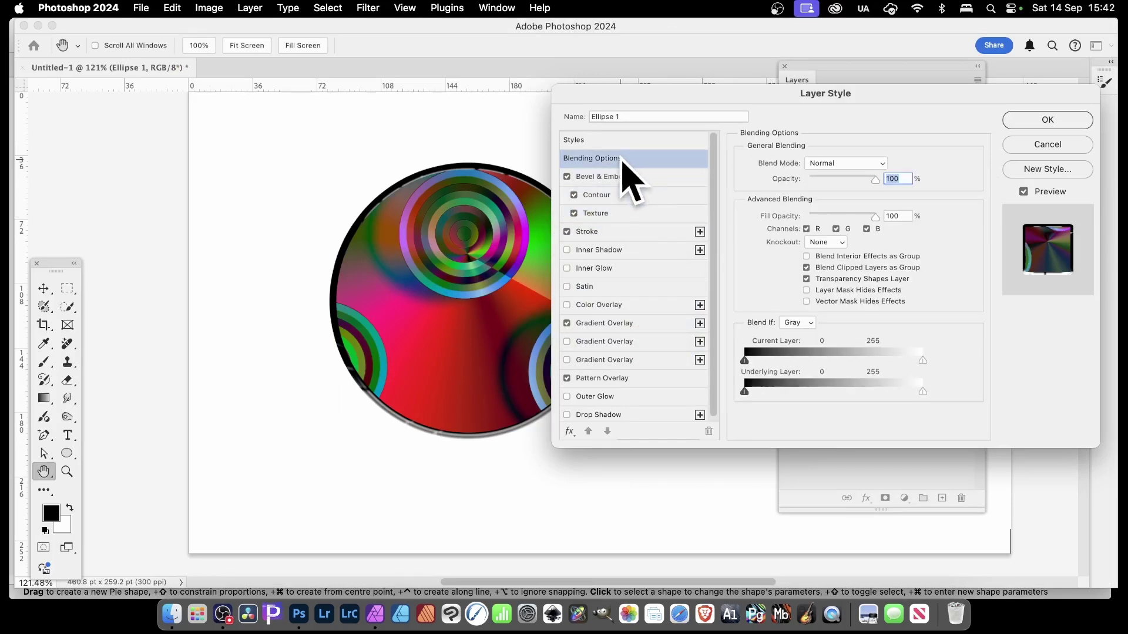
click(599, 179)
Change the bevel style to Inner Bevel and pick a concentric-ring texture pattern
click(835, 163)
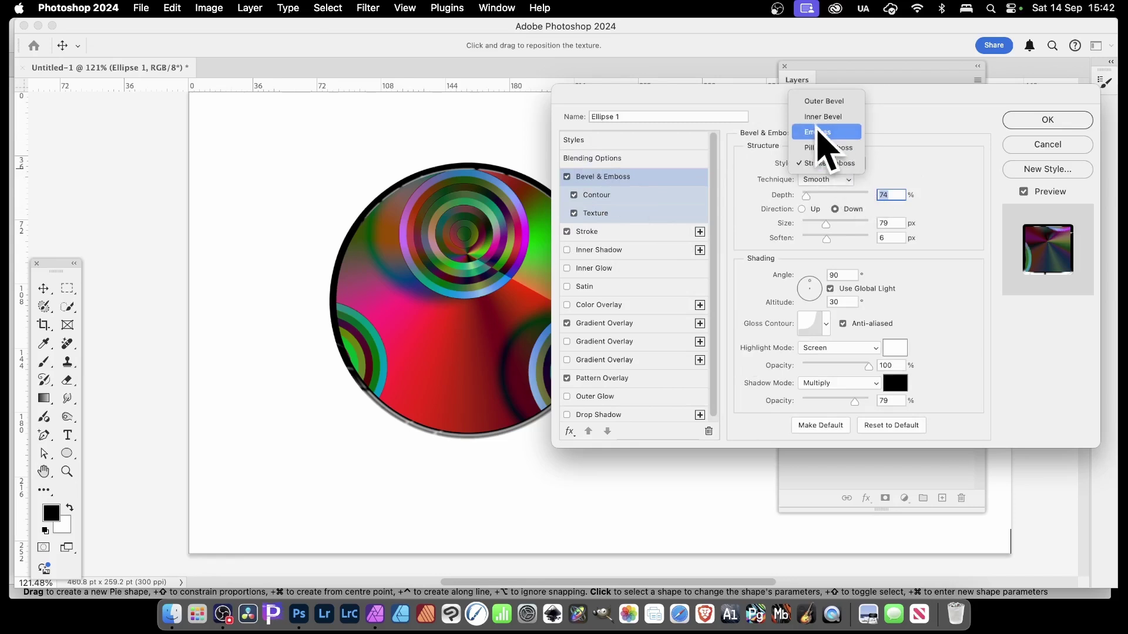
click(822, 116)
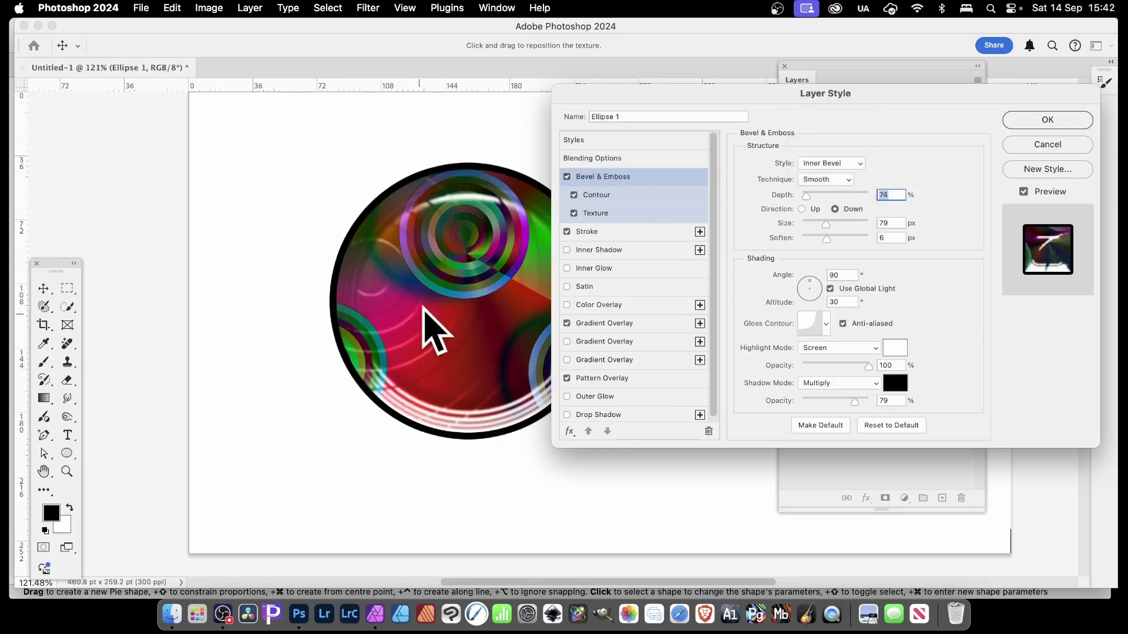
click(605, 214)
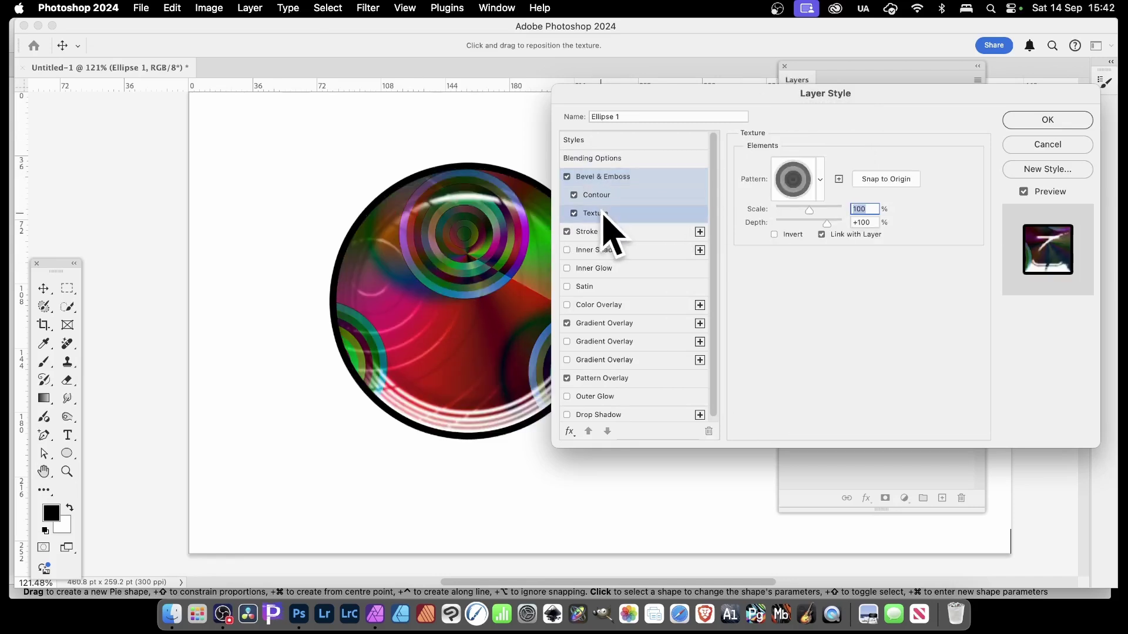
click(820, 179)
click(744, 240)
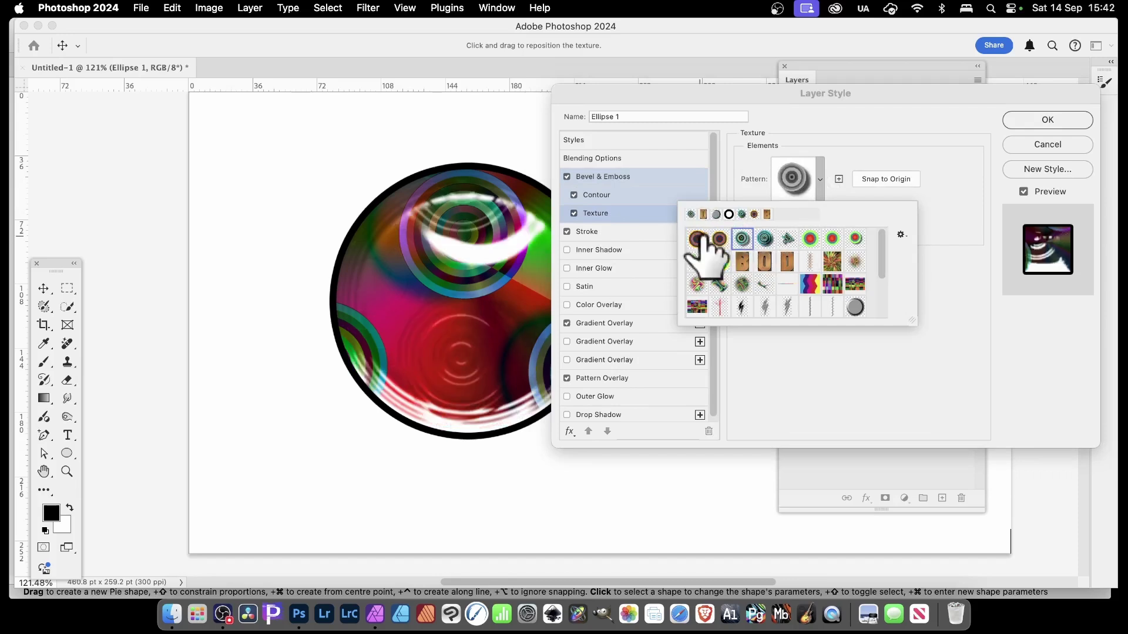
click(697, 238)
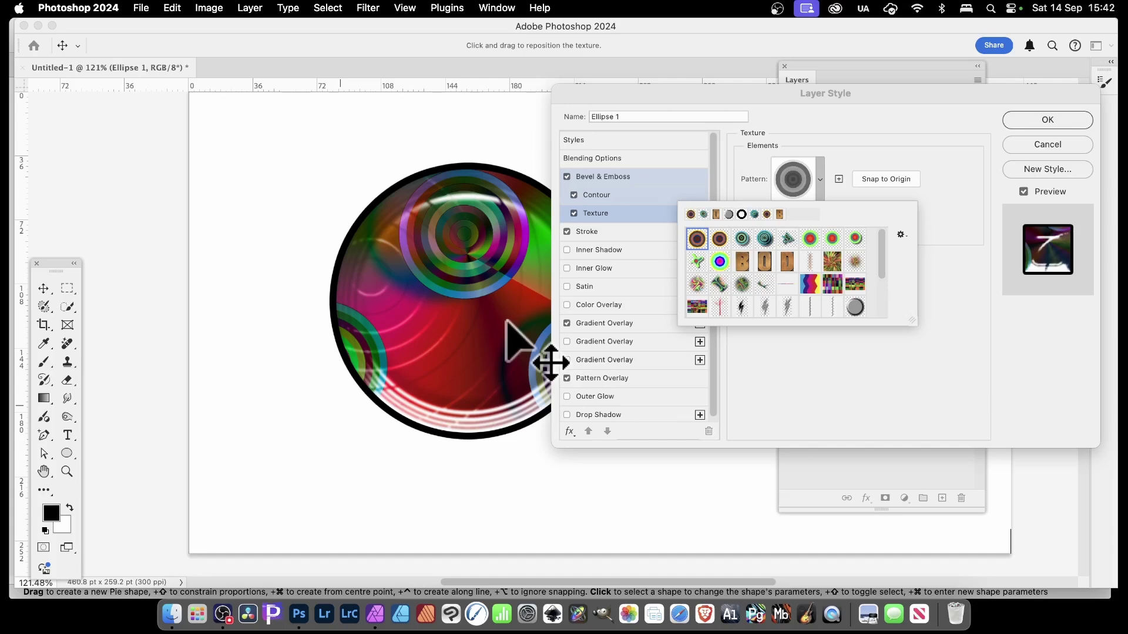
key(super+Tab)
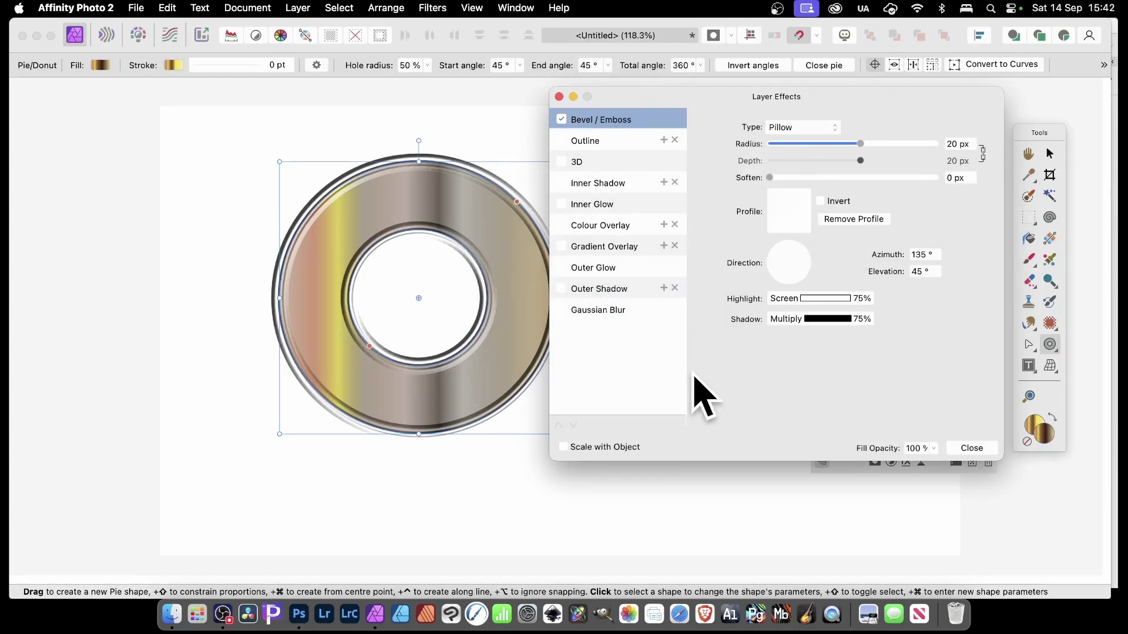
Replace the donut's Bevel/Emboss with a 3D effect and raise its radius
click(562, 121)
click(579, 162)
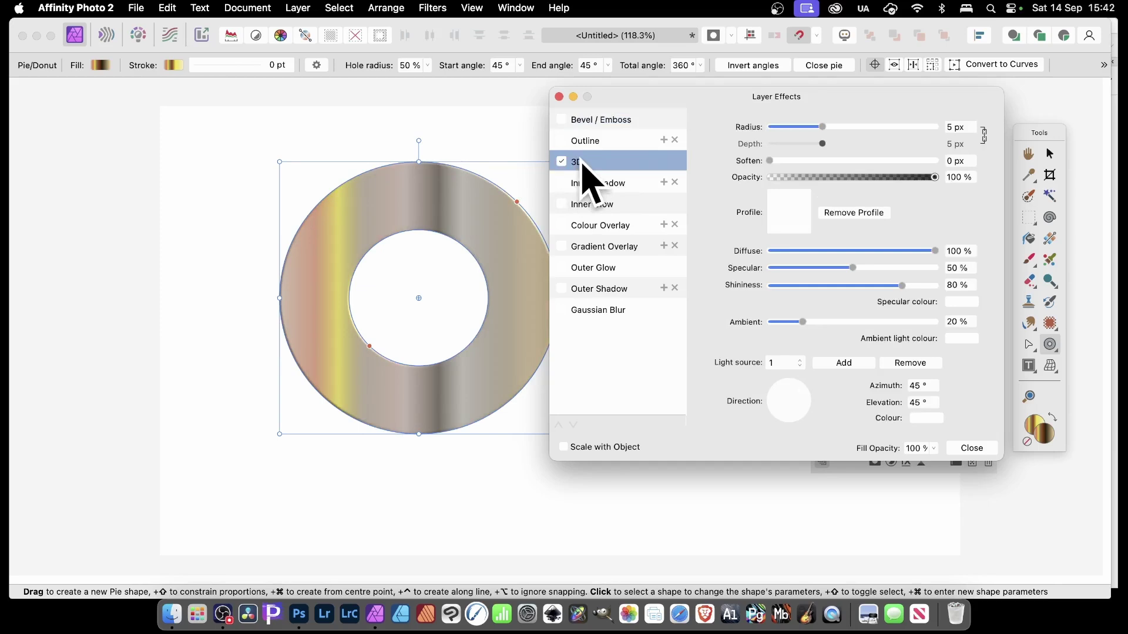
drag(841, 126, 918, 126)
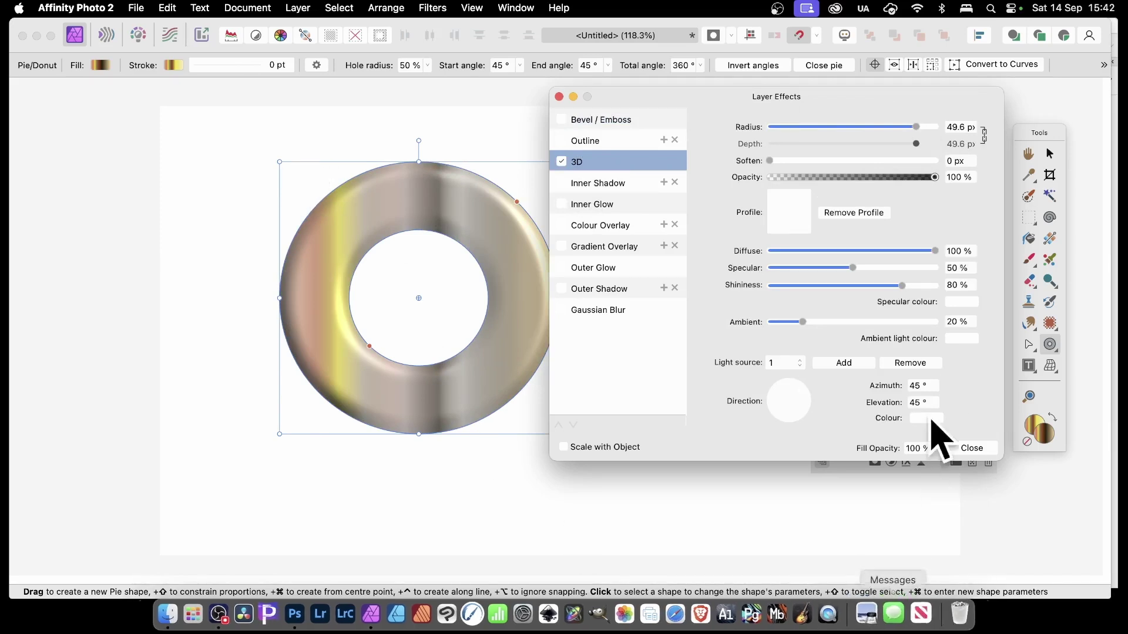
Add a second light source aimed from another direction and make the ambient light red
click(800, 364)
click(802, 368)
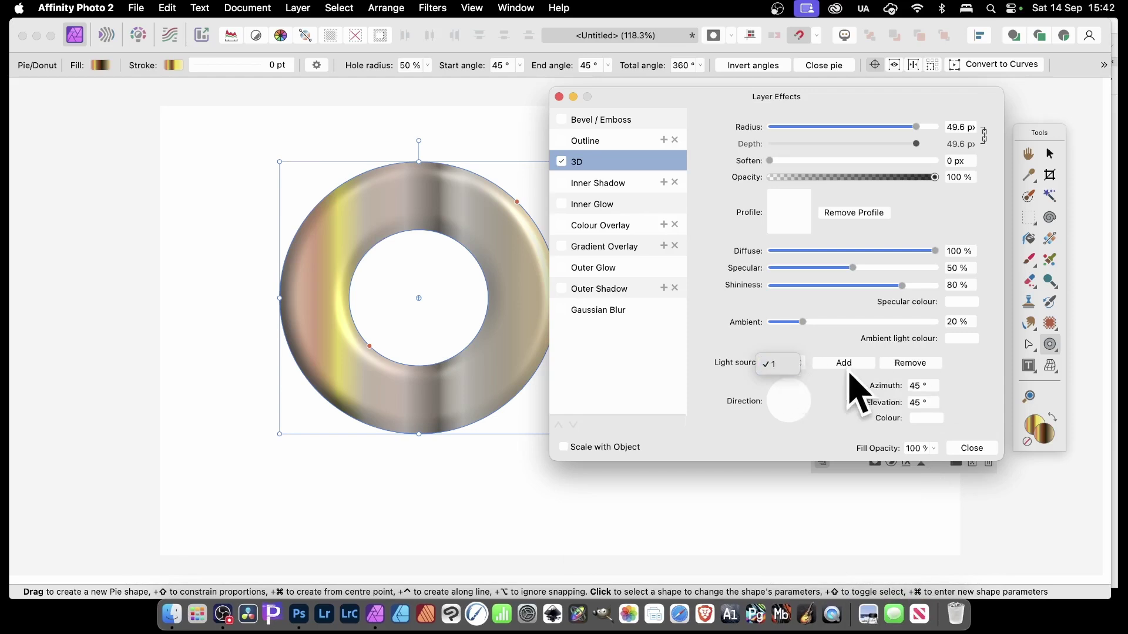
click(852, 365)
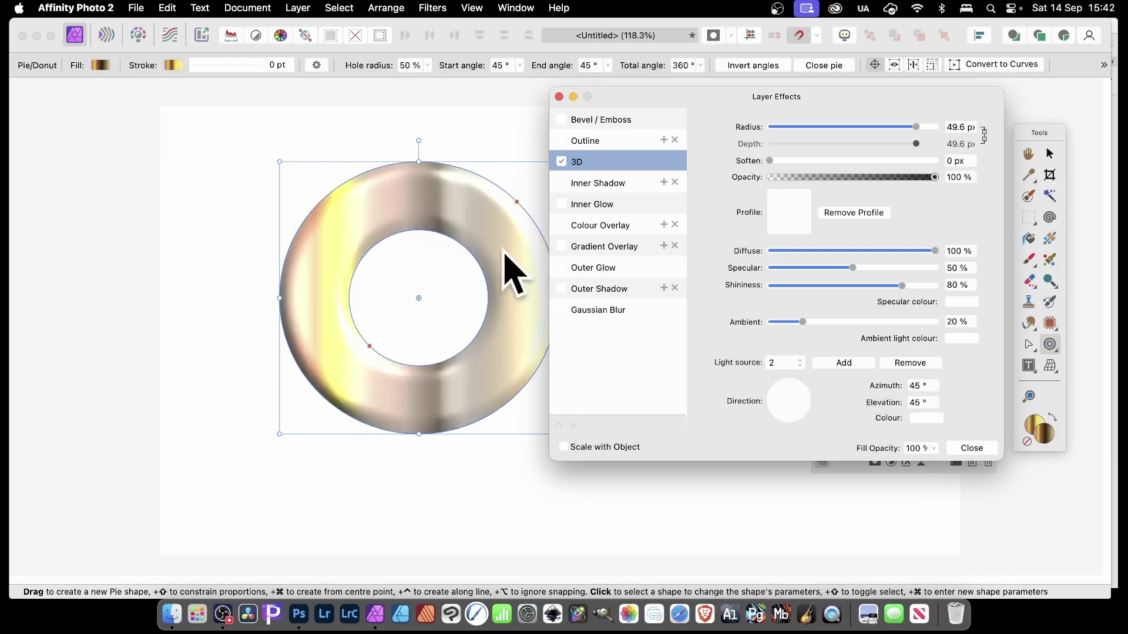
mouse_move(762, 424)
mouse_down()
mouse_move(788, 423)
mouse_move(776, 380)
mouse_up()
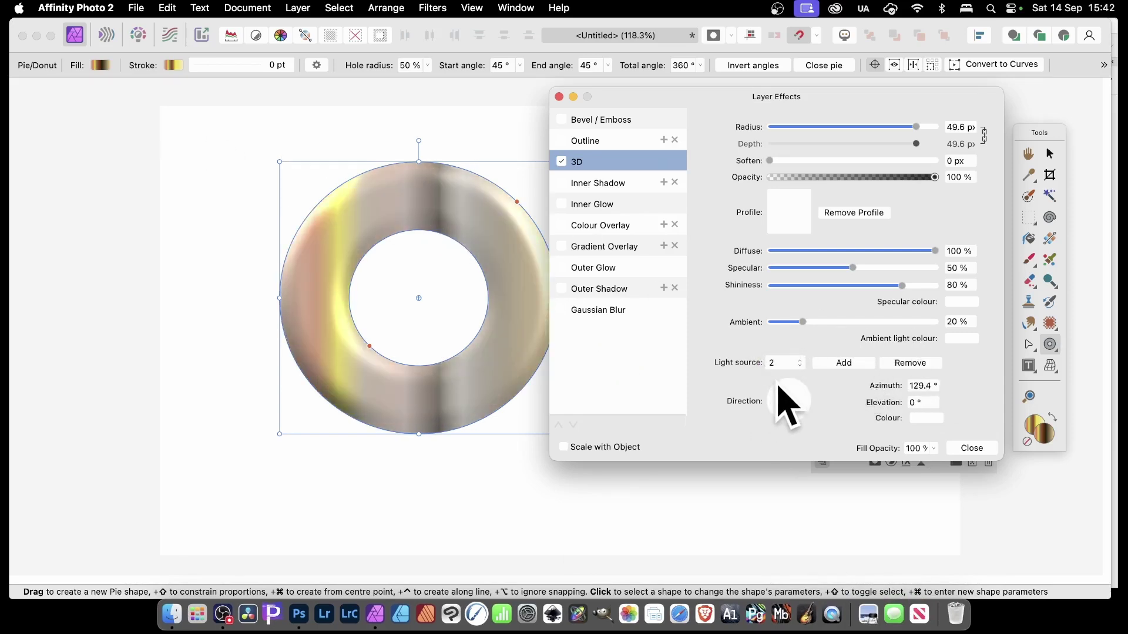
click(962, 339)
click(1032, 465)
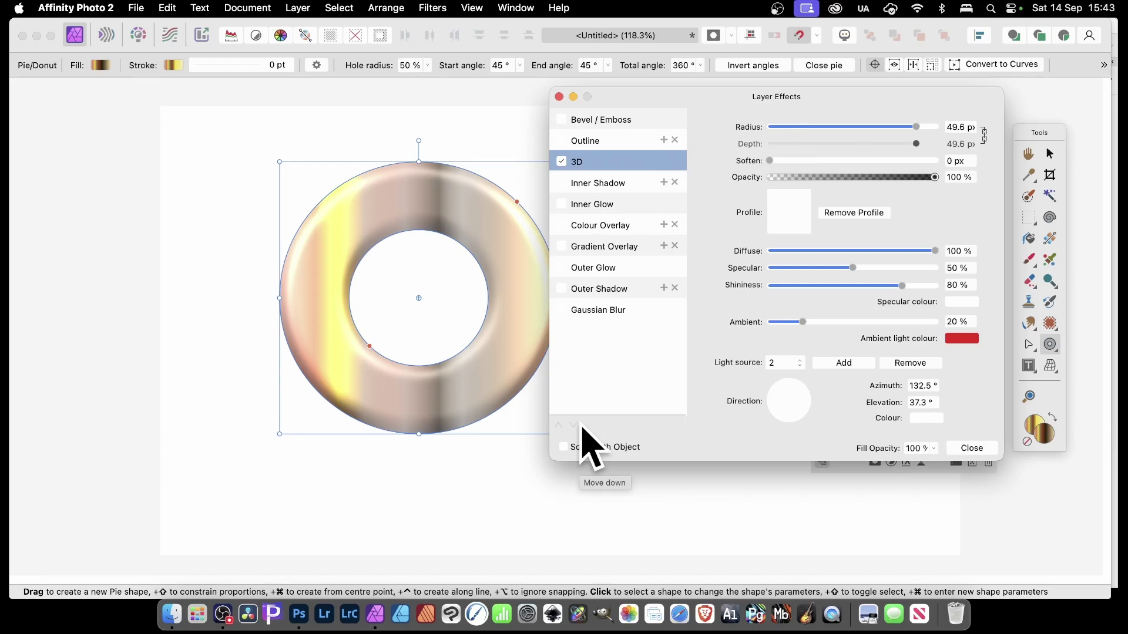
Apply a smooth standard curve profile to the donut's 3D effect
click(786, 217)
click(872, 447)
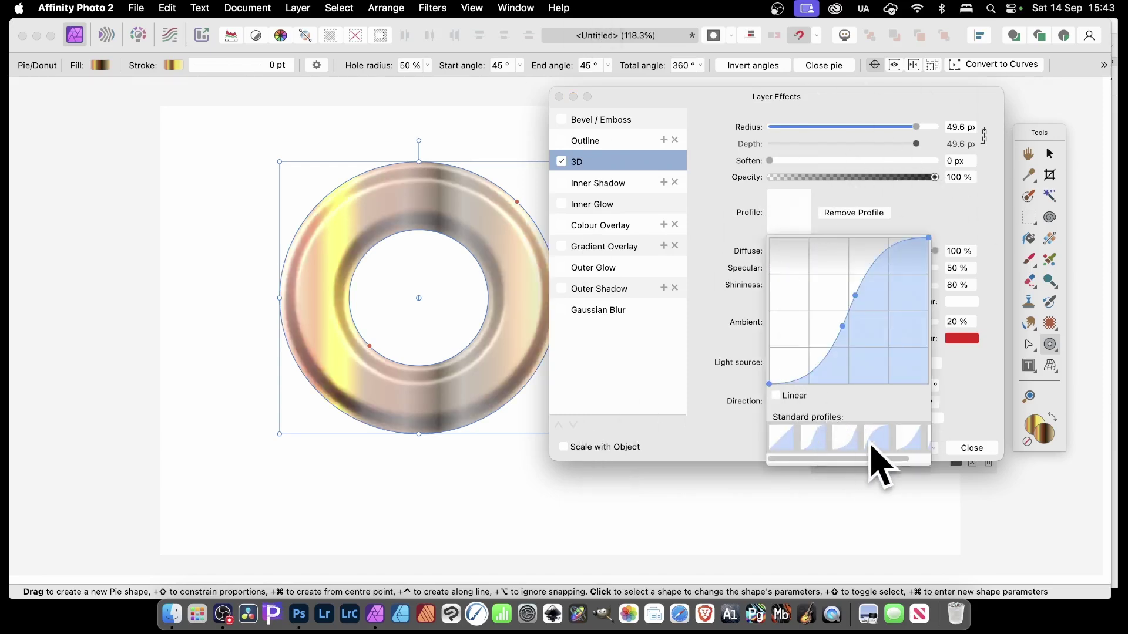
click(694, 420)
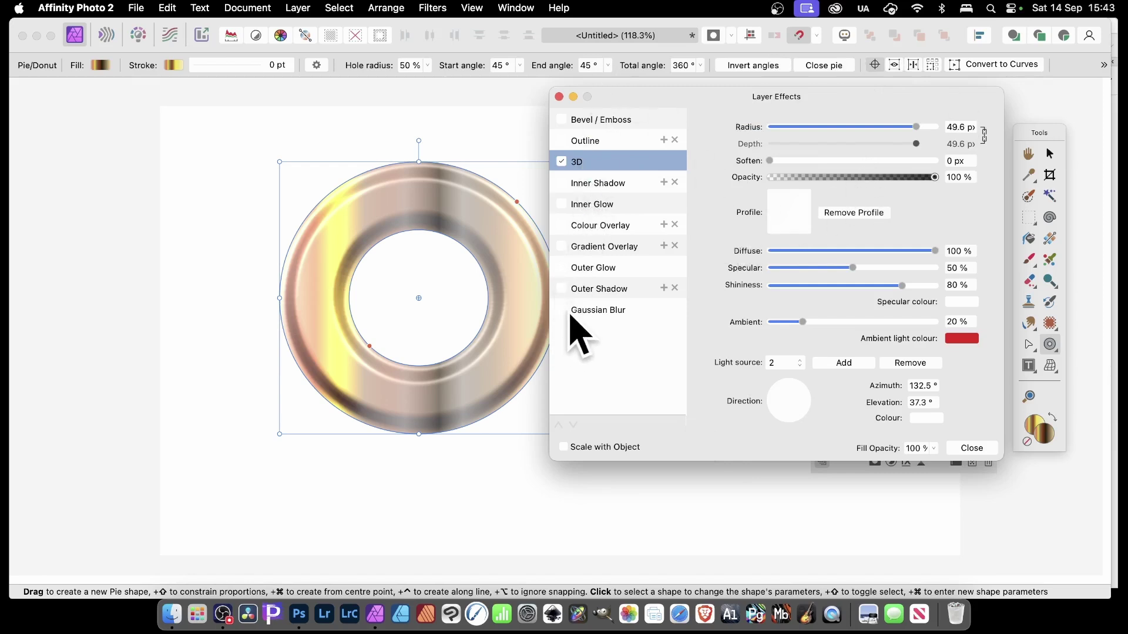
Enable a 33.9 px Gaussian Blur on the donut with Preserve alpha left checked
click(592, 311)
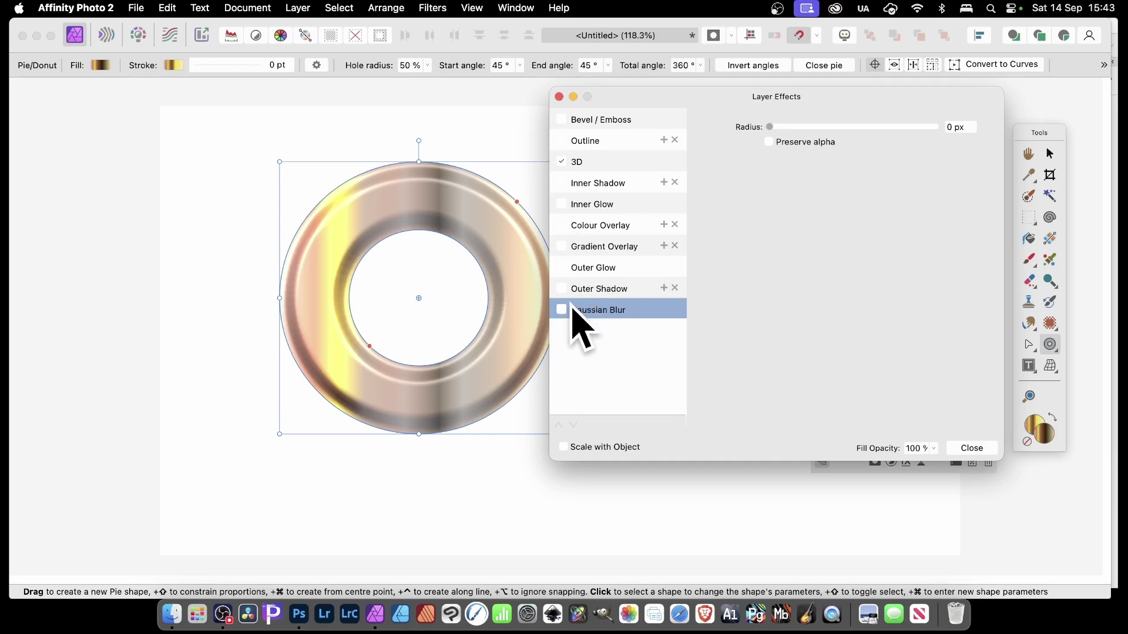
click(562, 310)
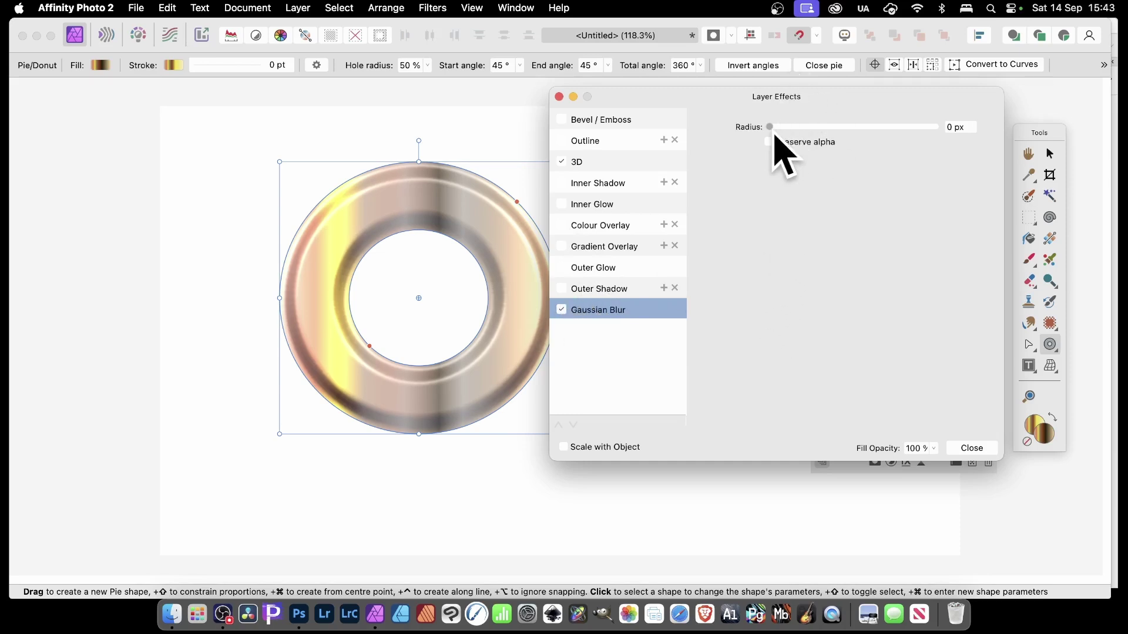
drag(771, 128, 872, 128)
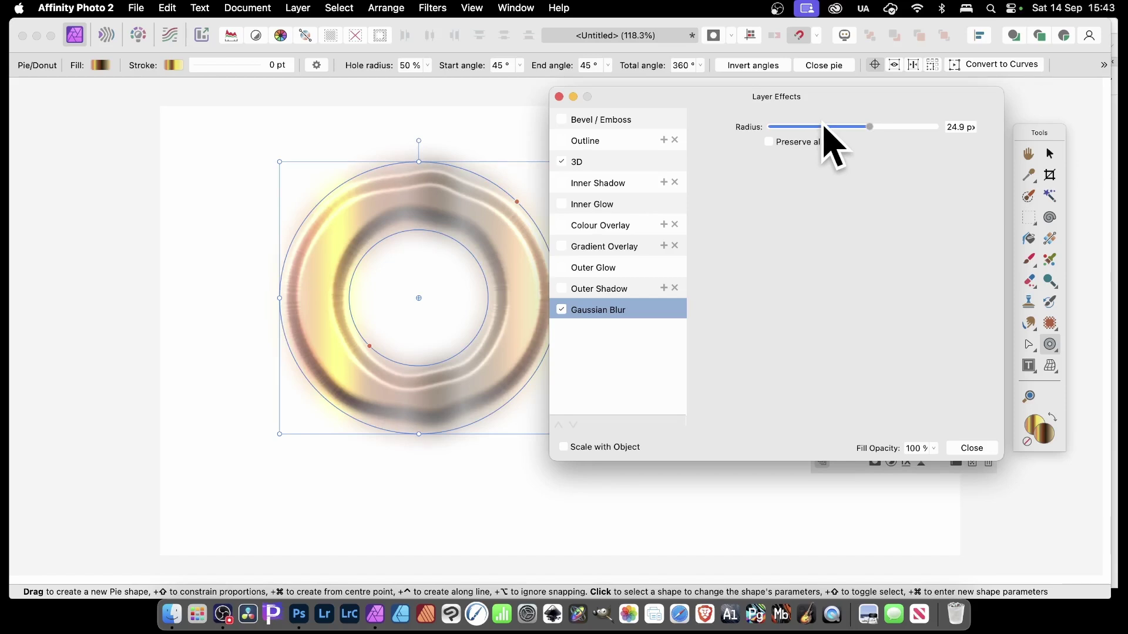
click(885, 127)
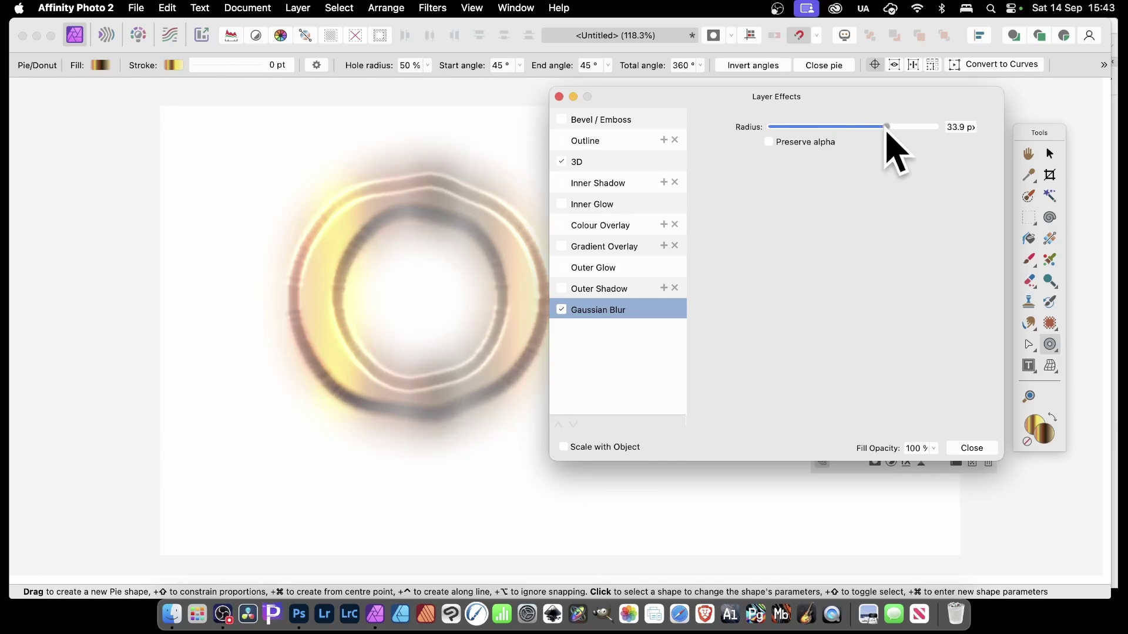
click(770, 142)
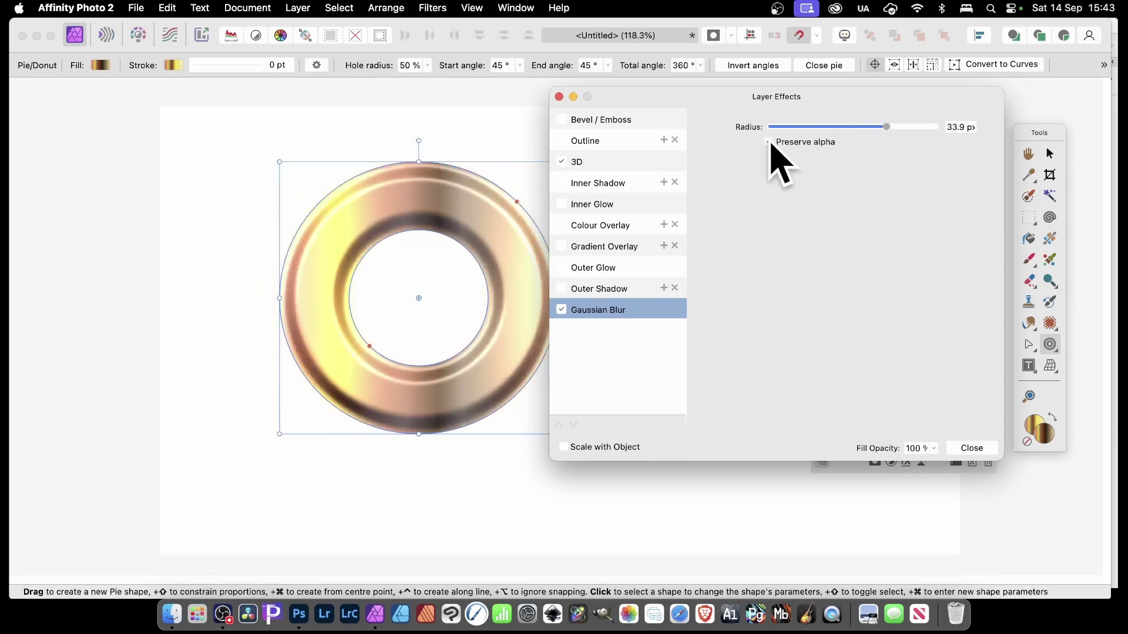
click(770, 142)
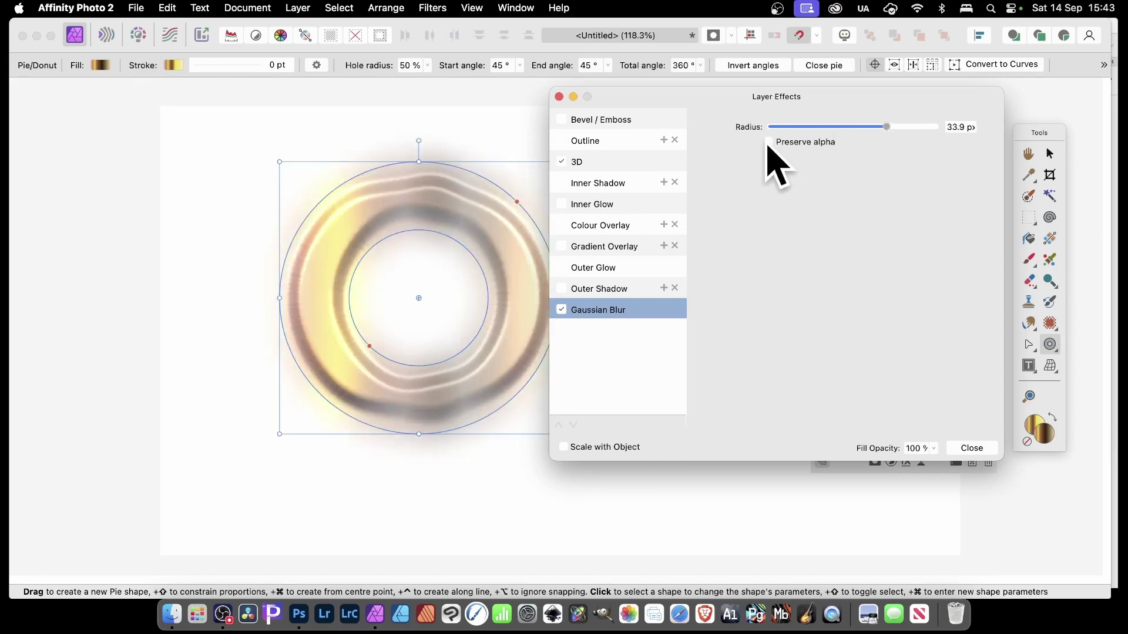
click(769, 142)
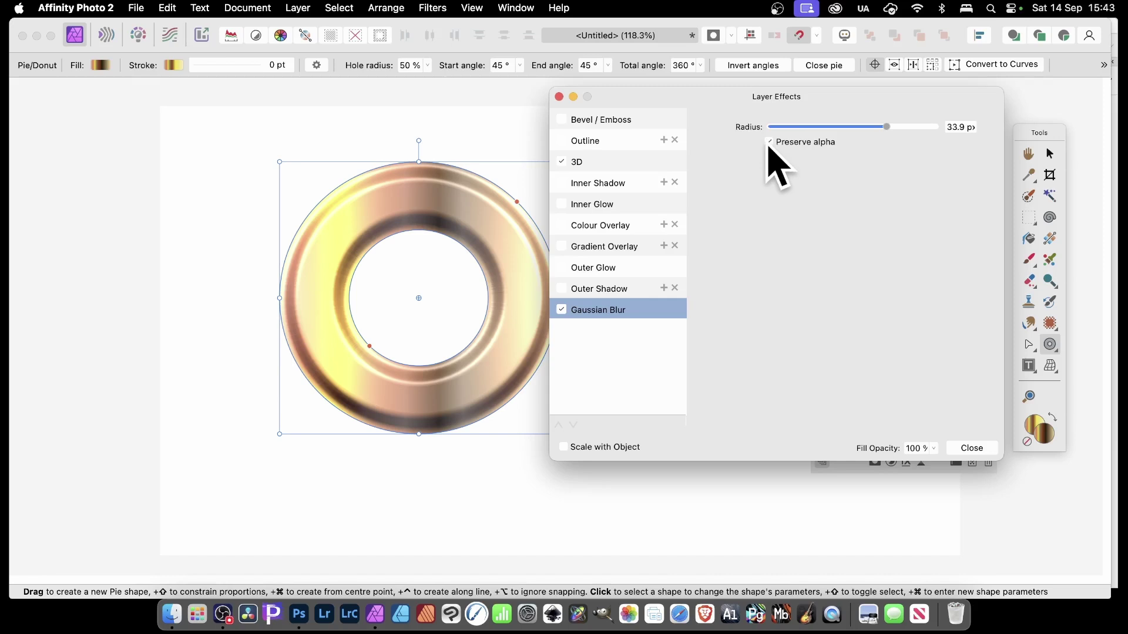
In Photoshop, set Ellipse 1's blend mode to Darken in Blending Options
key(super+Tab)
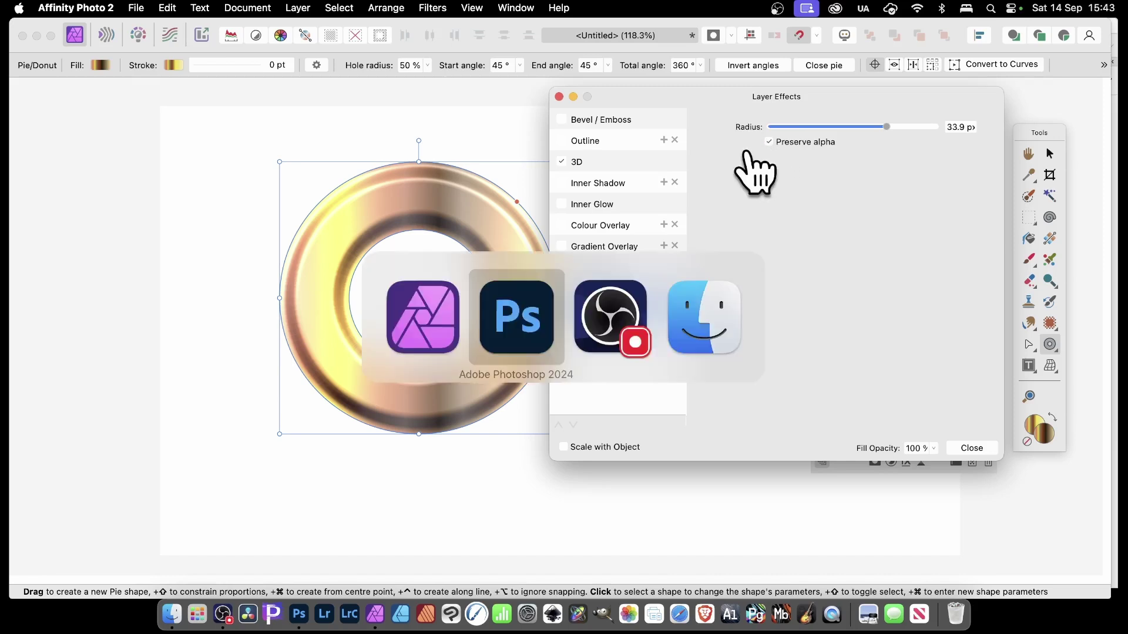
scroll(611, 258, down, 1)
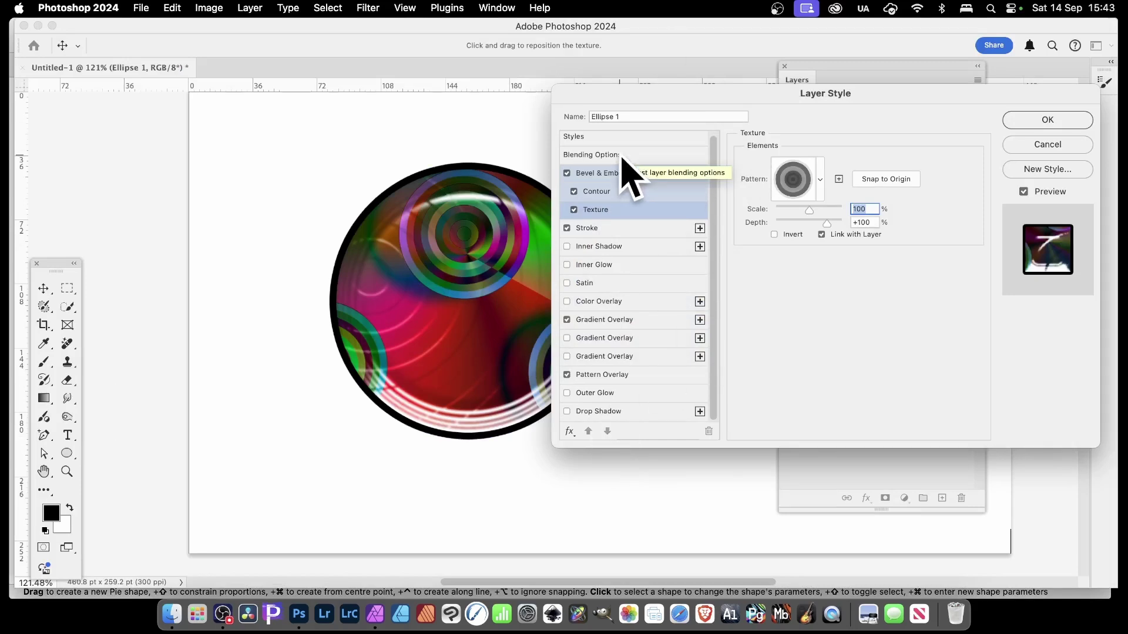
click(619, 156)
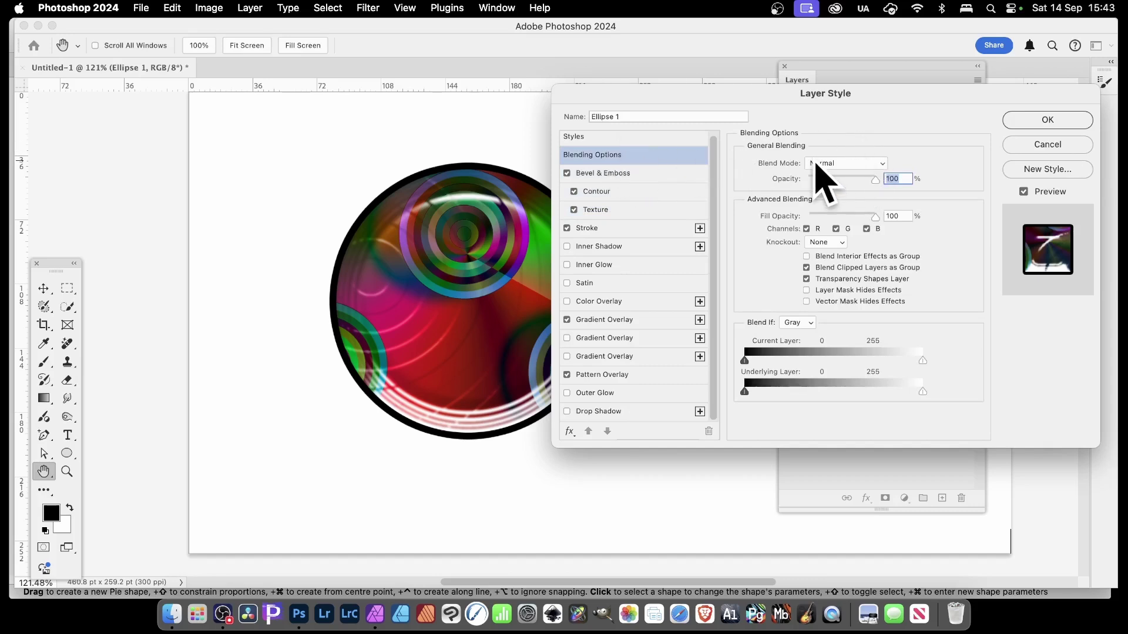
click(837, 165)
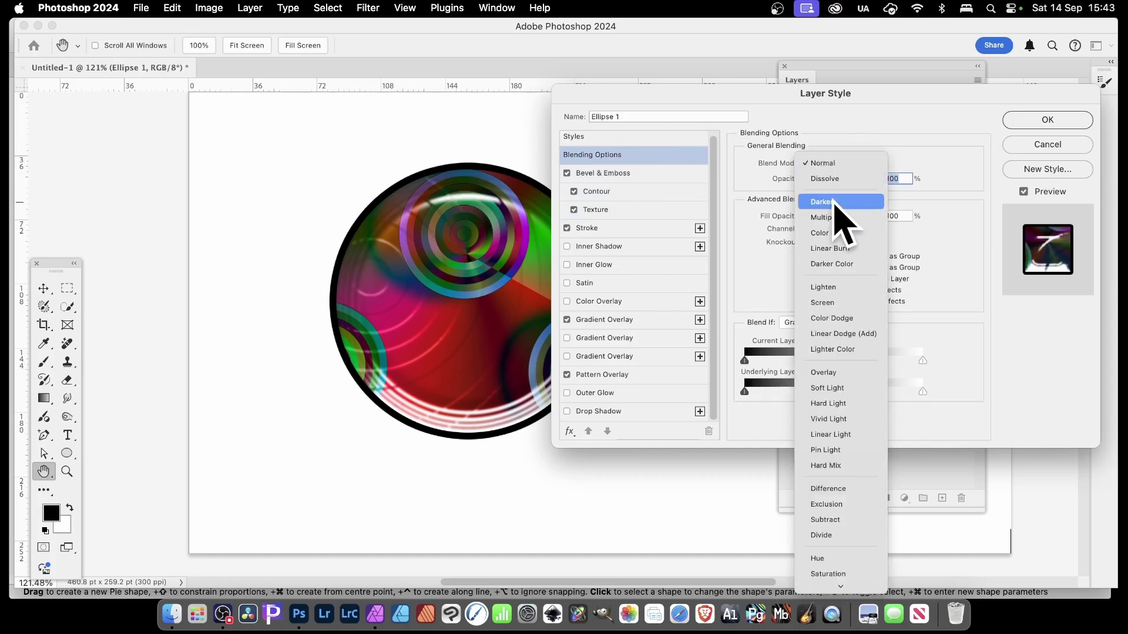
click(840, 202)
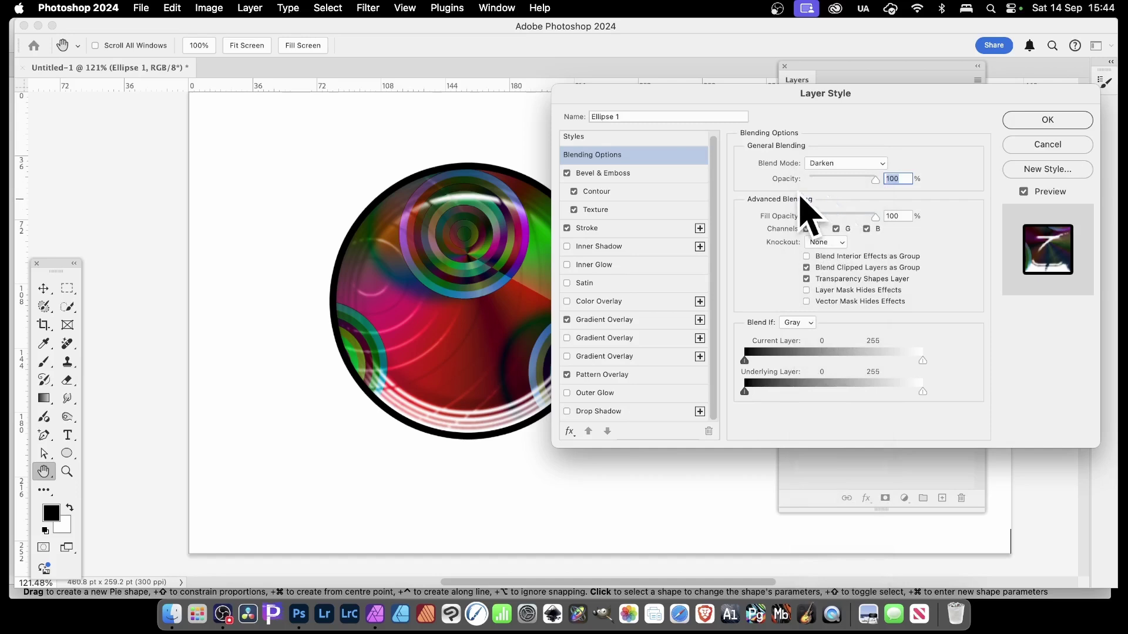
Lower Ellipse 1's fill opacity to 68%, keeping the R and G channels enabled
drag(876, 217, 854, 216)
click(808, 230)
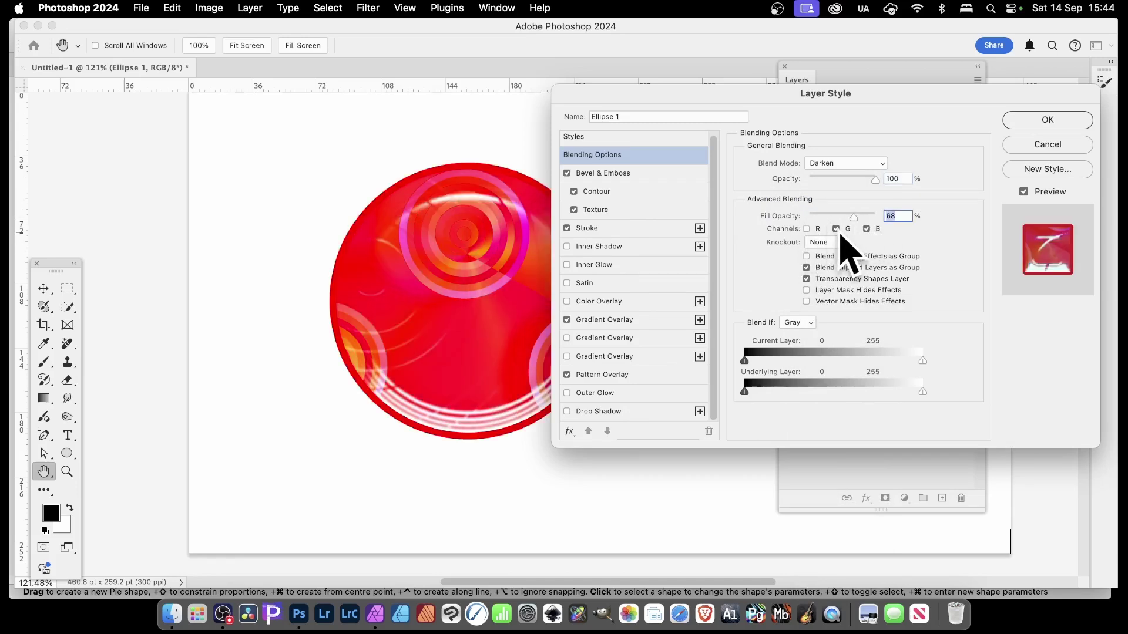
click(836, 229)
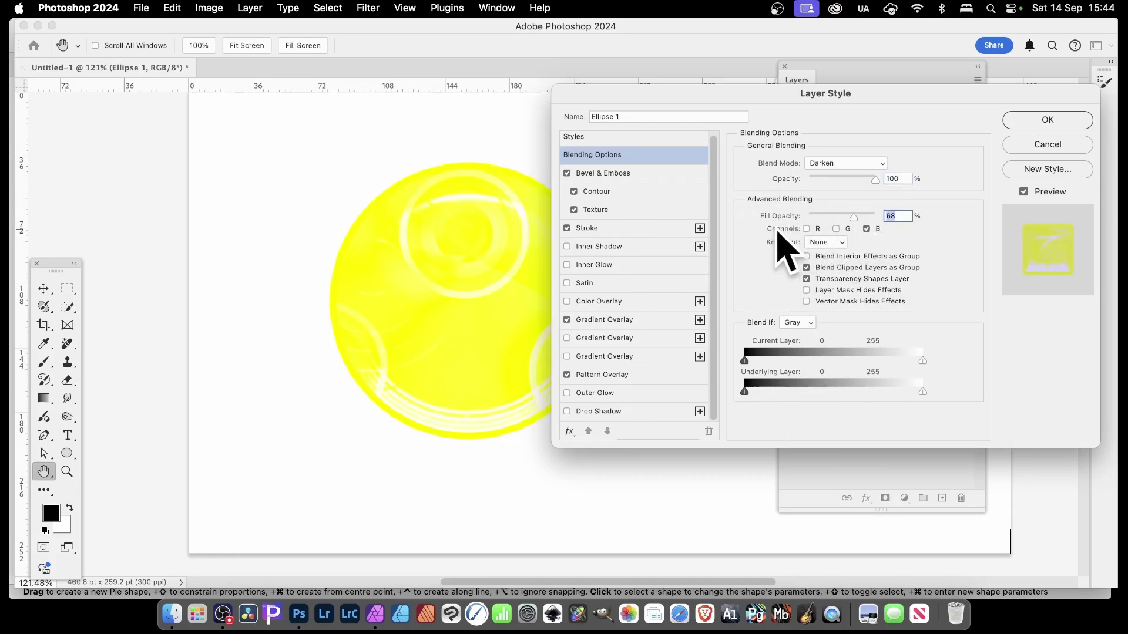
click(836, 229)
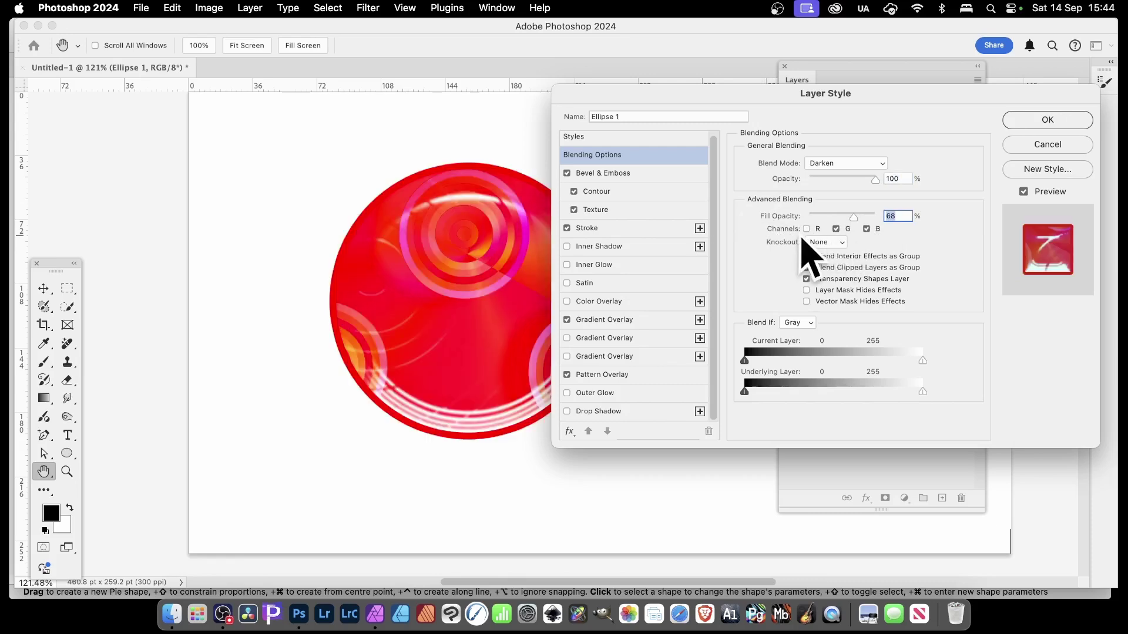
click(806, 230)
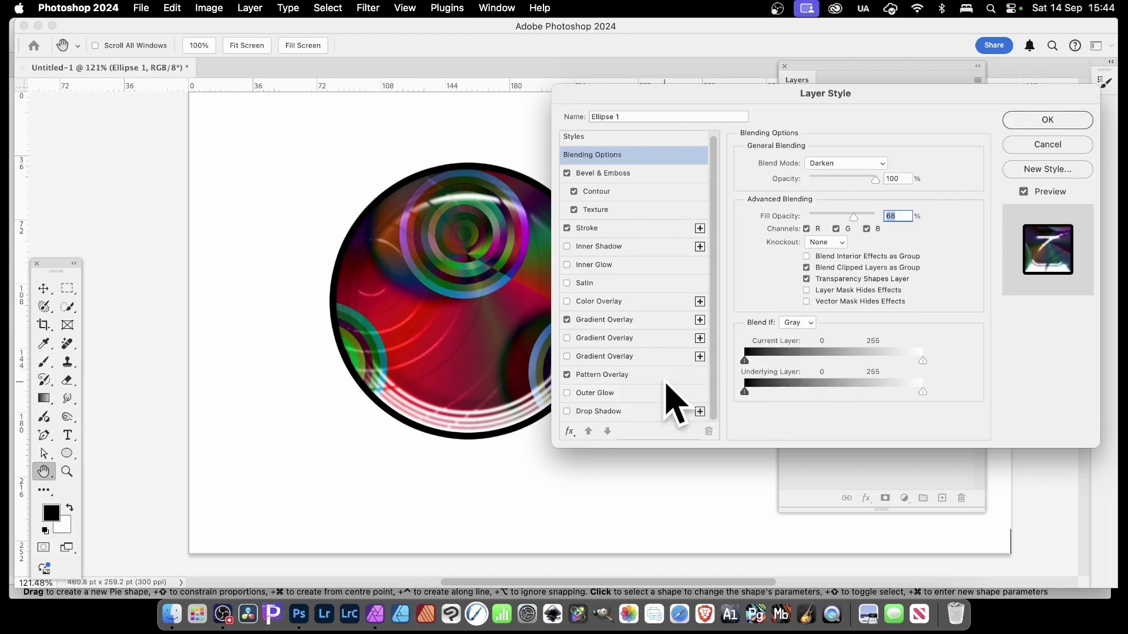
key(super+Tab)
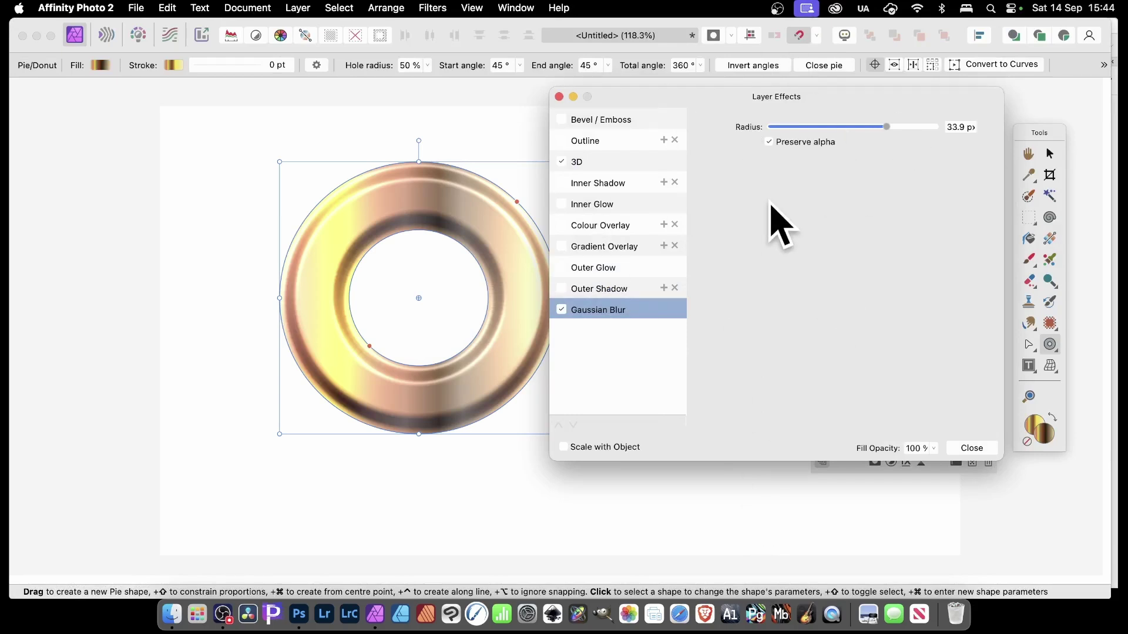
Open the Donut's Blend Options, reshape the coverage map, and lower the Master ranges to 27% and 31%
click(982, 450)
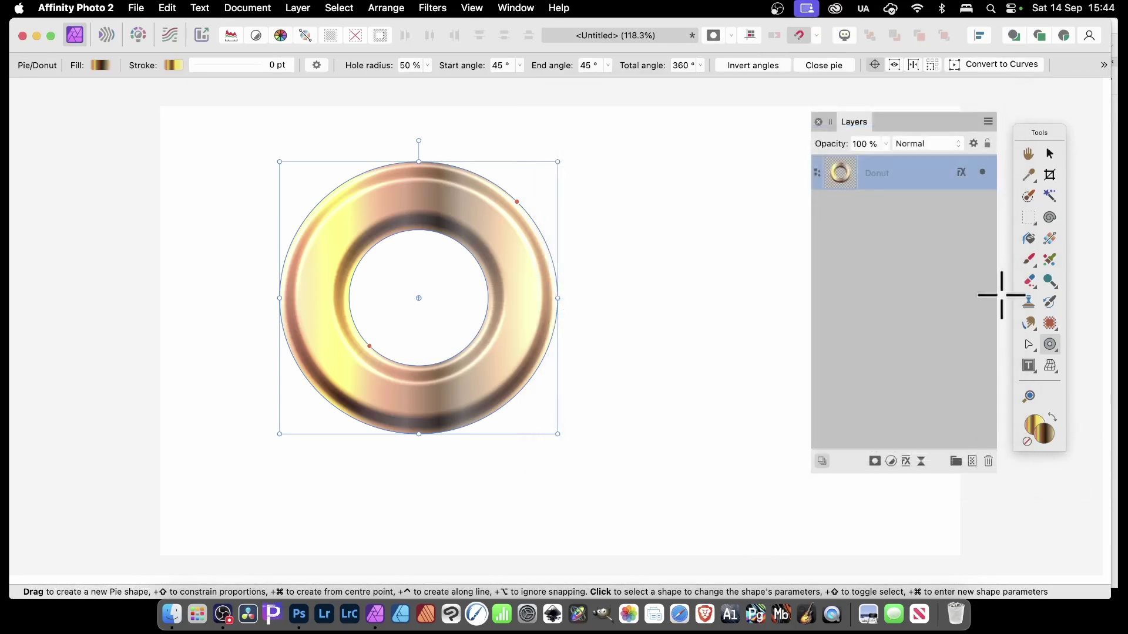
drag(902, 120, 691, 118)
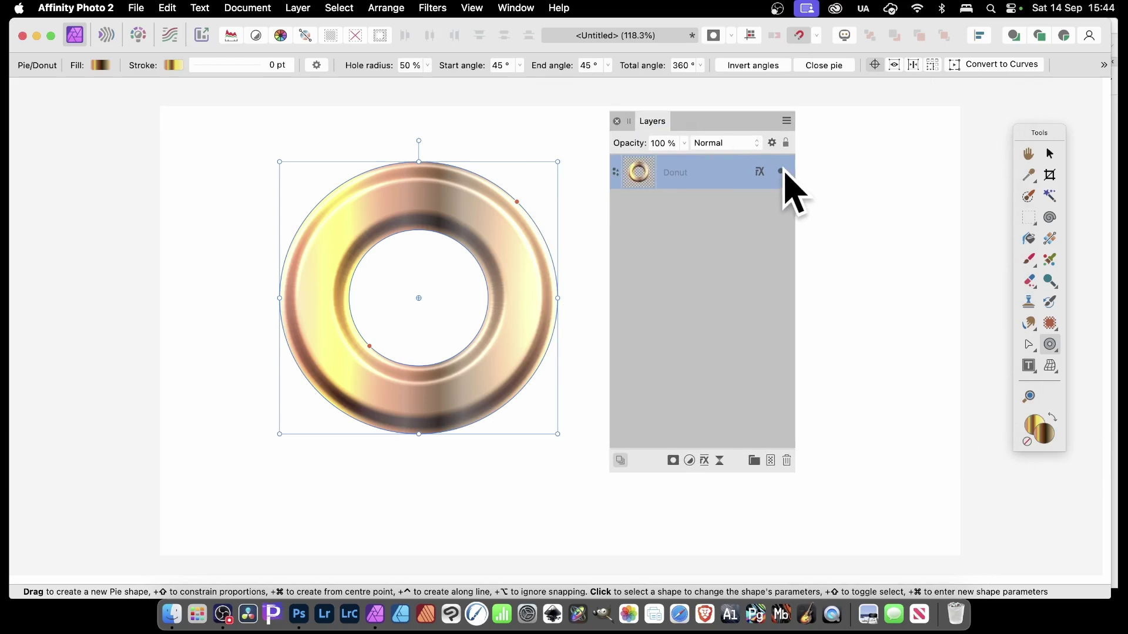
click(773, 144)
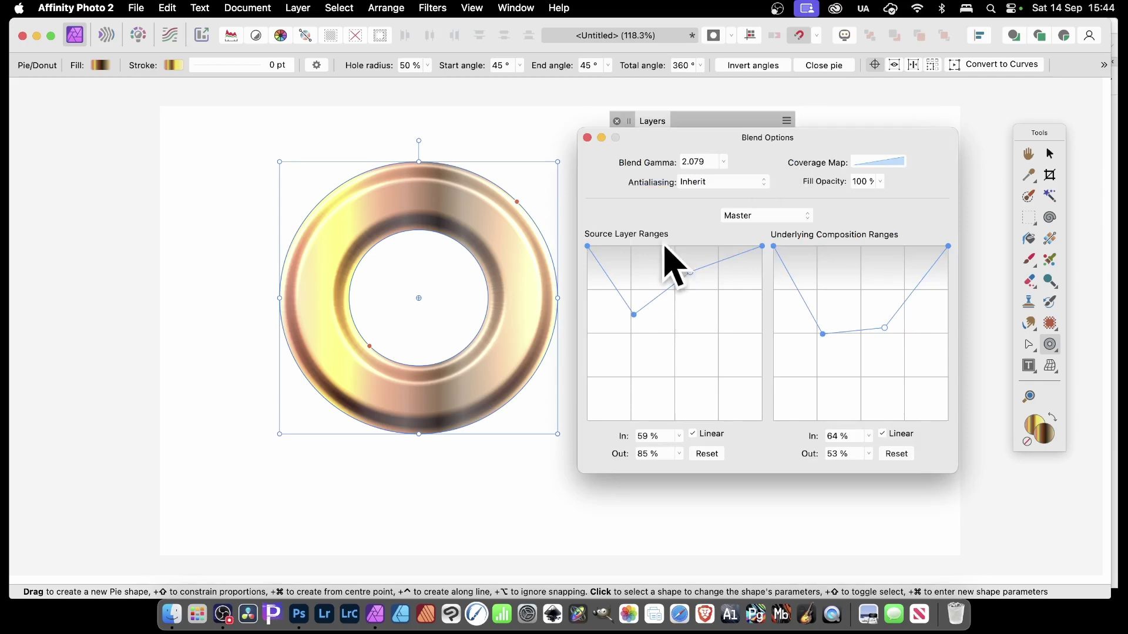
click(878, 162)
drag(900, 260, 923, 260)
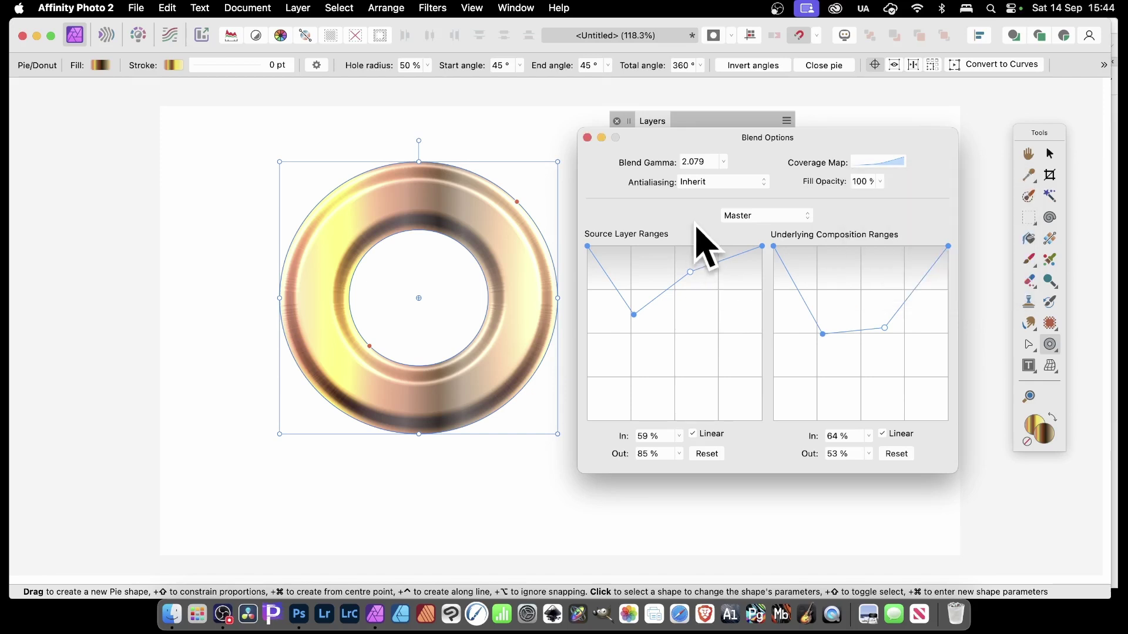
mouse_move(691, 273)
mouse_down()
mouse_move(689, 352)
mouse_move(683, 274)
mouse_up()
drag(639, 322, 640, 379)
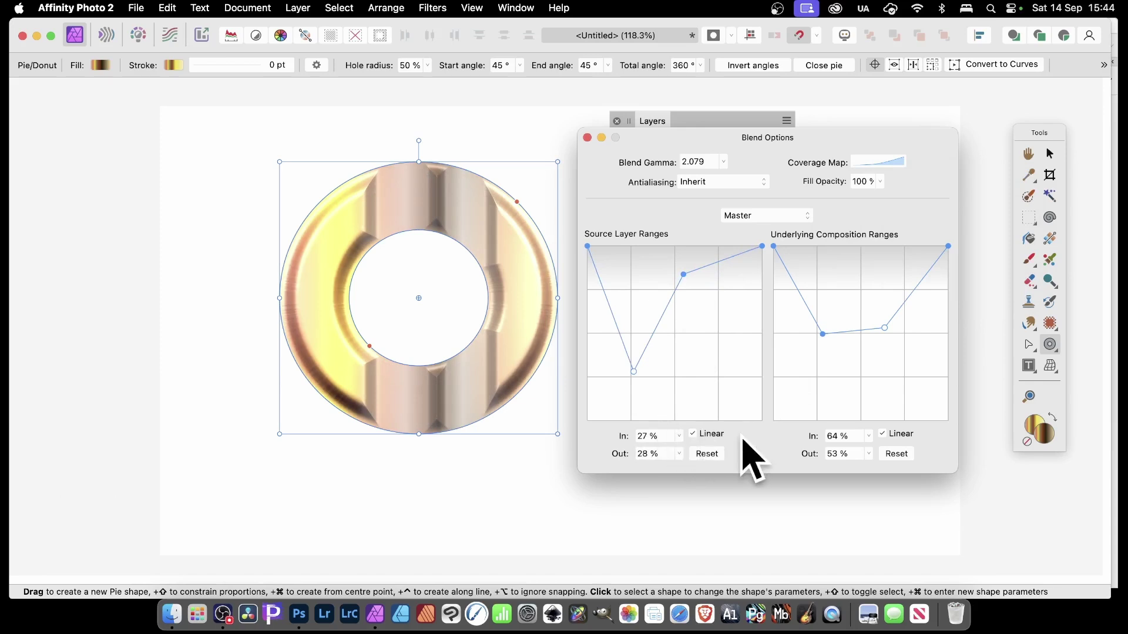
drag(823, 334, 827, 359)
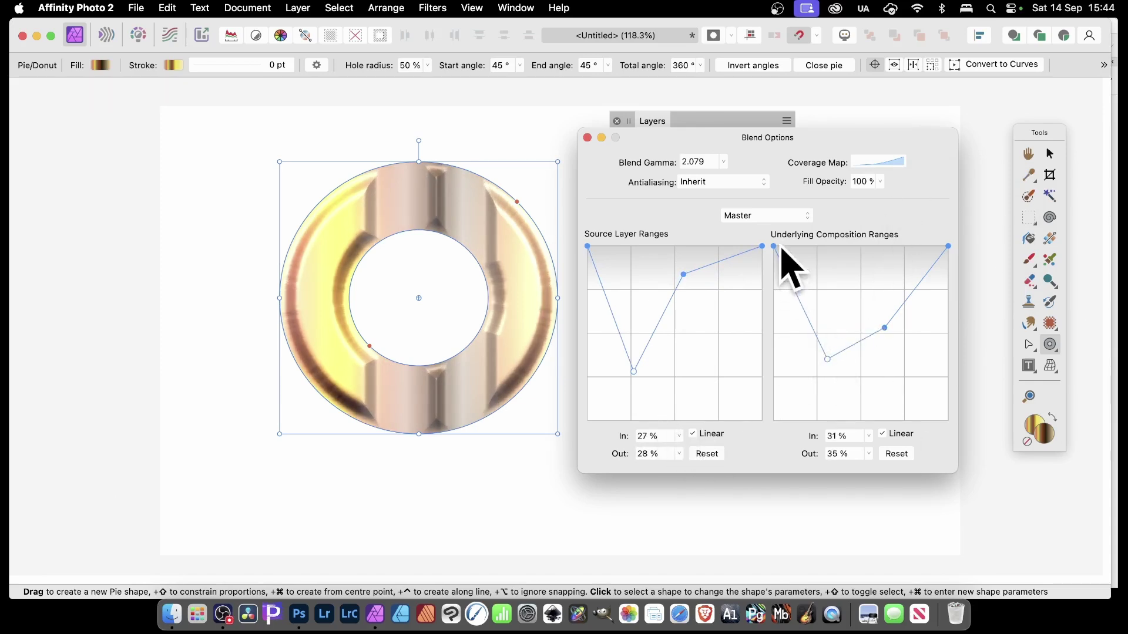
Carve a V into the Red channel's source range, then close Blend Options
click(753, 216)
click(750, 230)
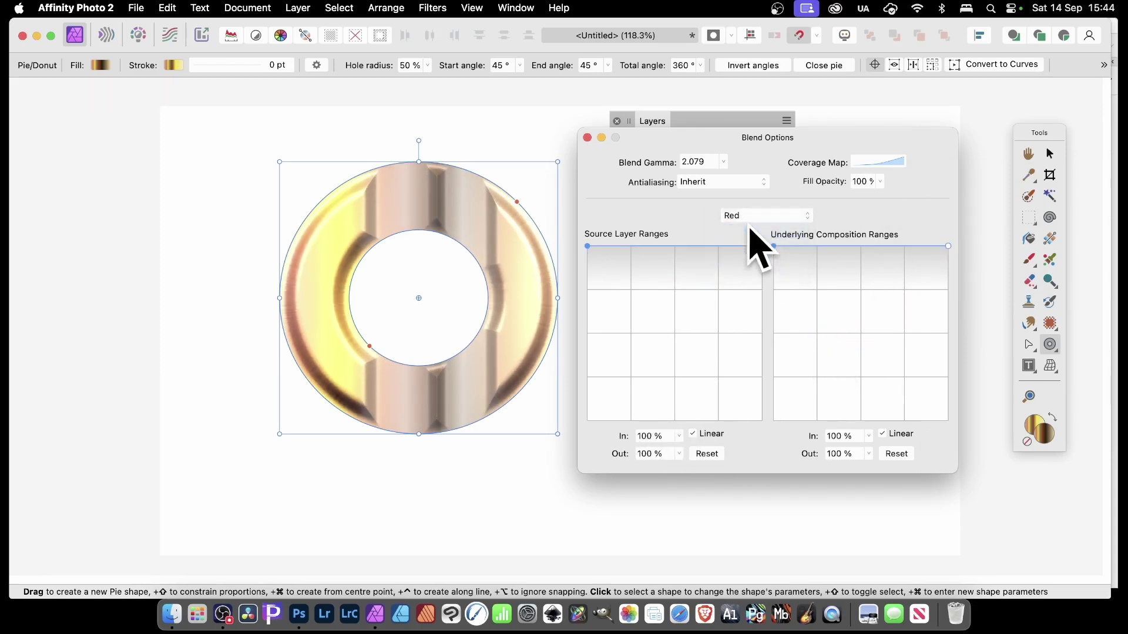
drag(668, 246, 654, 353)
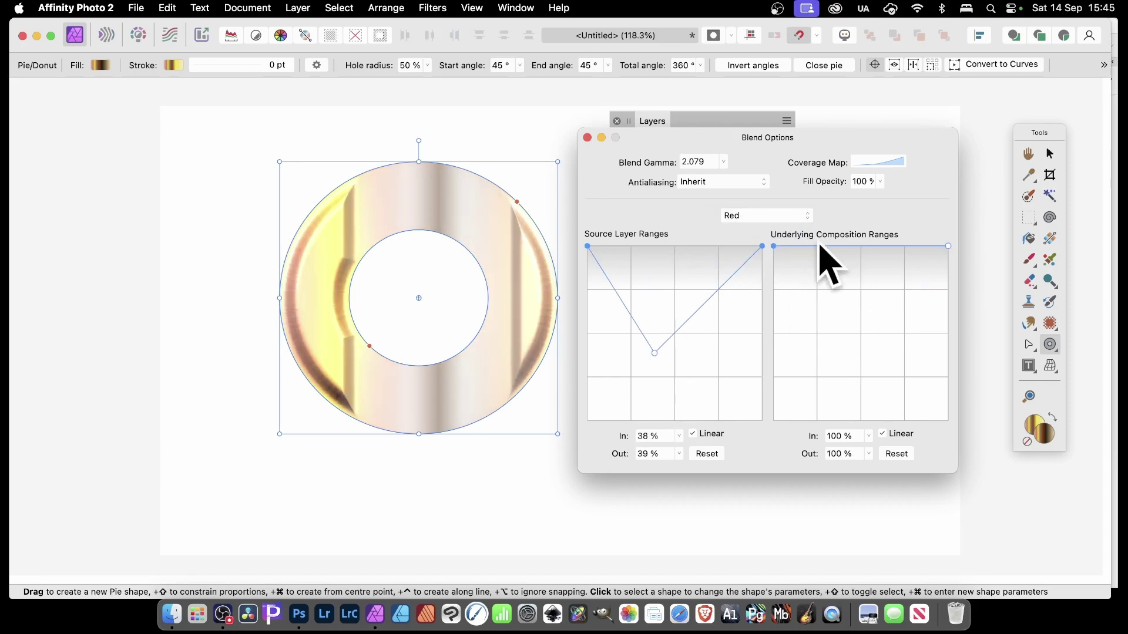
click(759, 218)
click(762, 230)
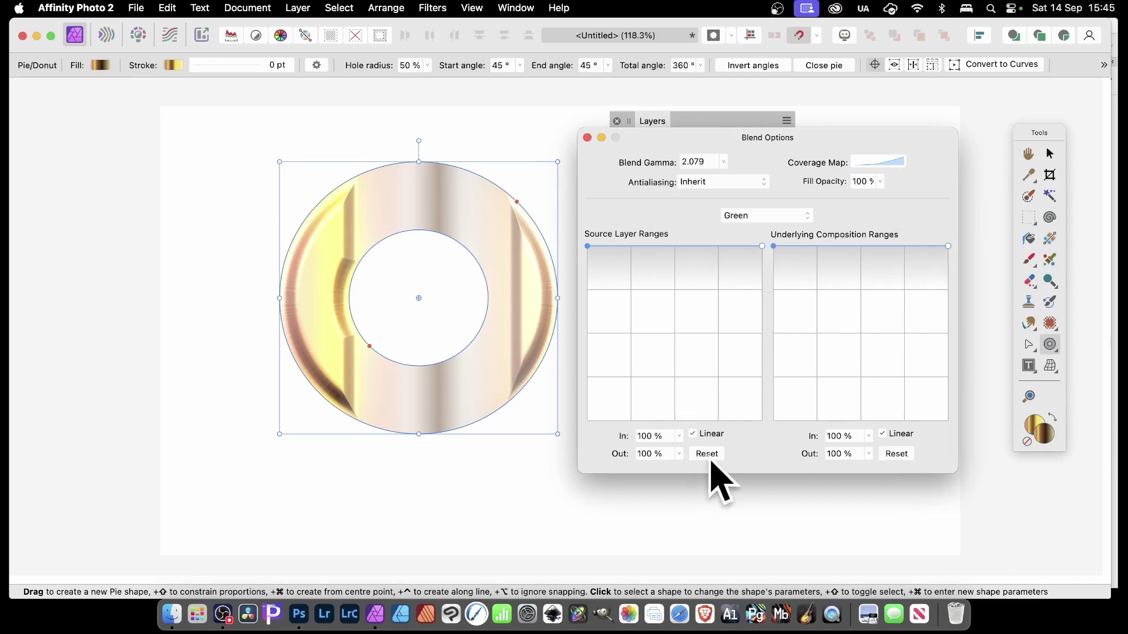
click(588, 137)
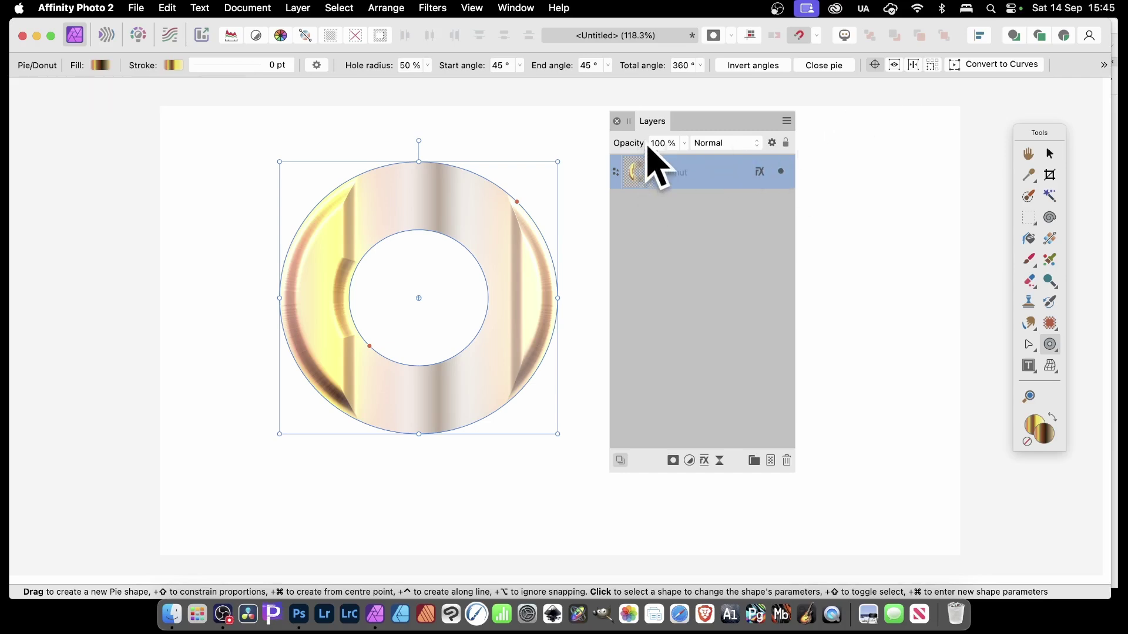
Cycle the donut's blend mode through Average and Negation, ending on Reflect
click(741, 143)
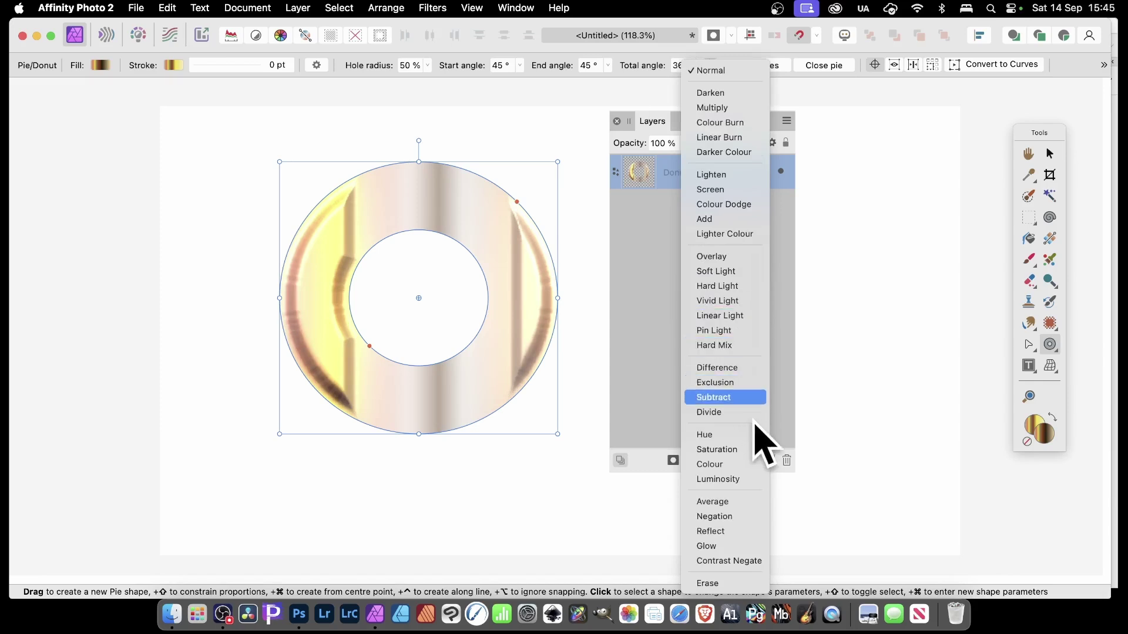
click(735, 500)
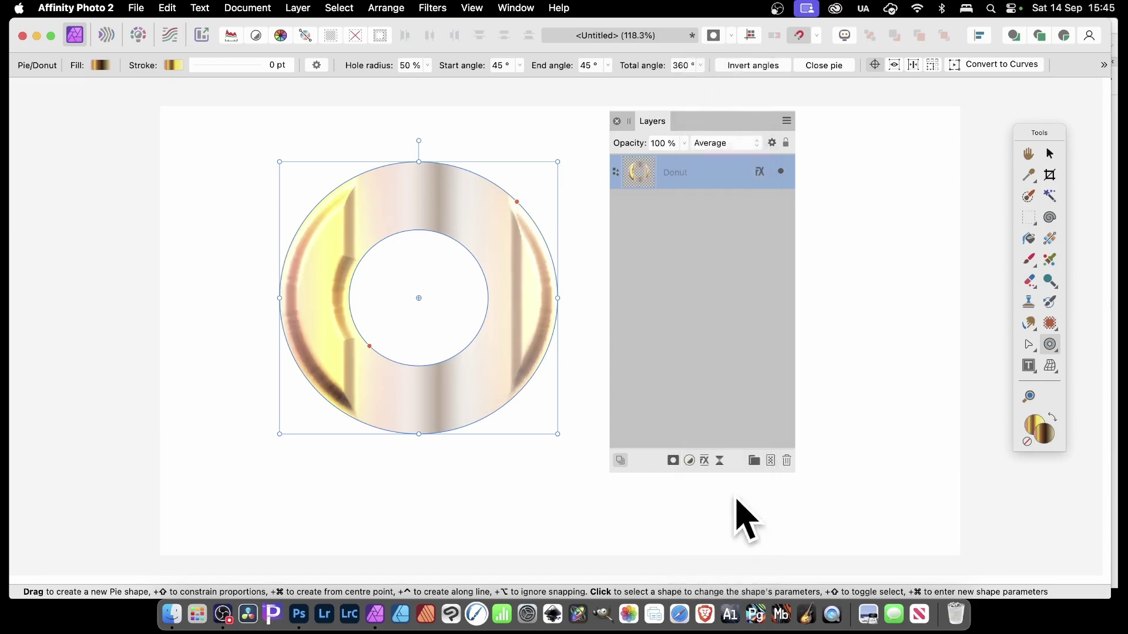
click(729, 143)
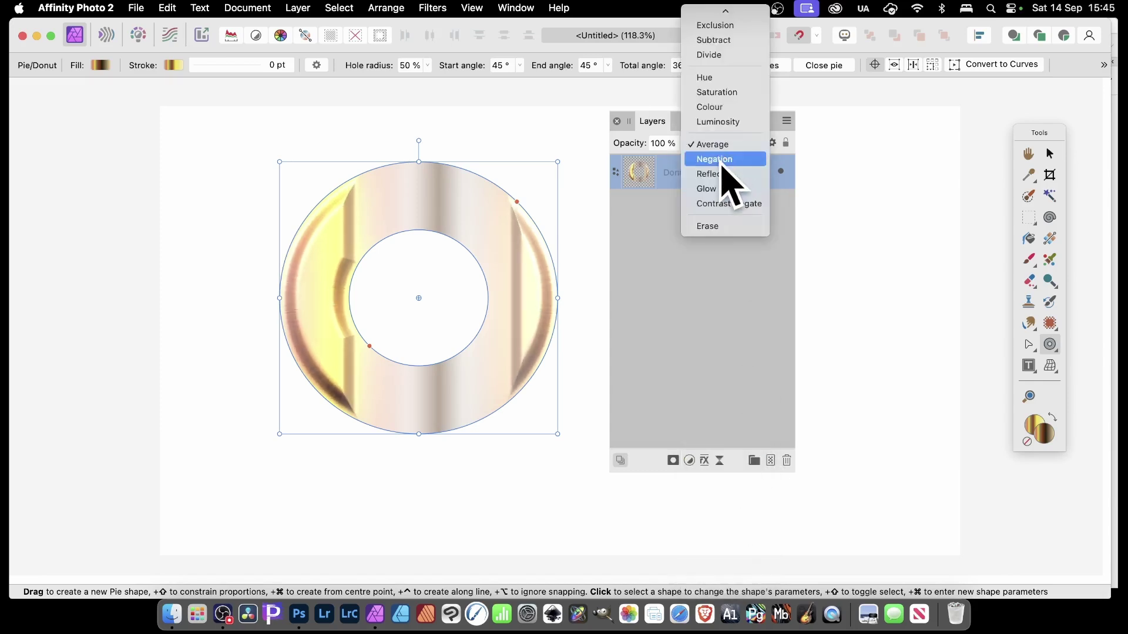
click(724, 160)
click(722, 146)
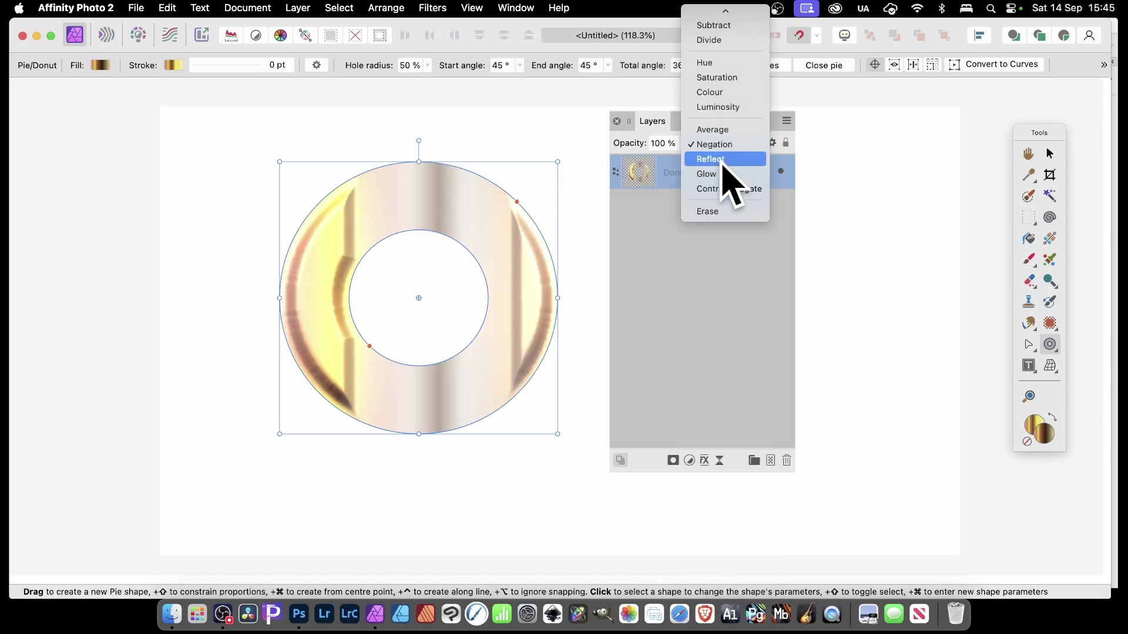
click(724, 162)
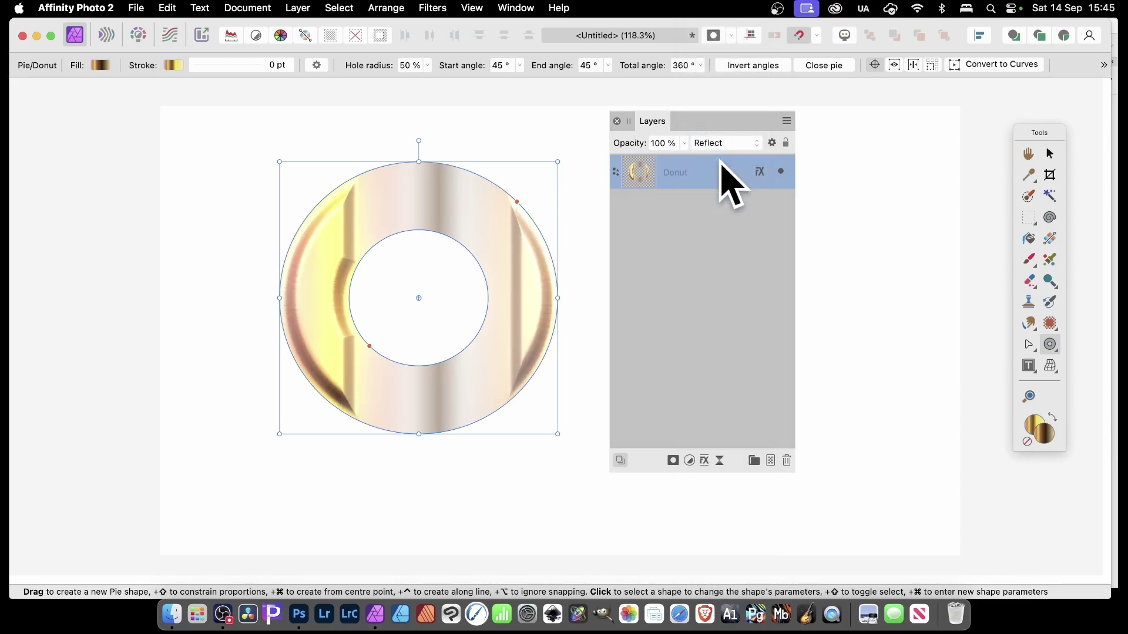
Delete the donut and draw a gradient-filled pie shape on the page
key(Delete)
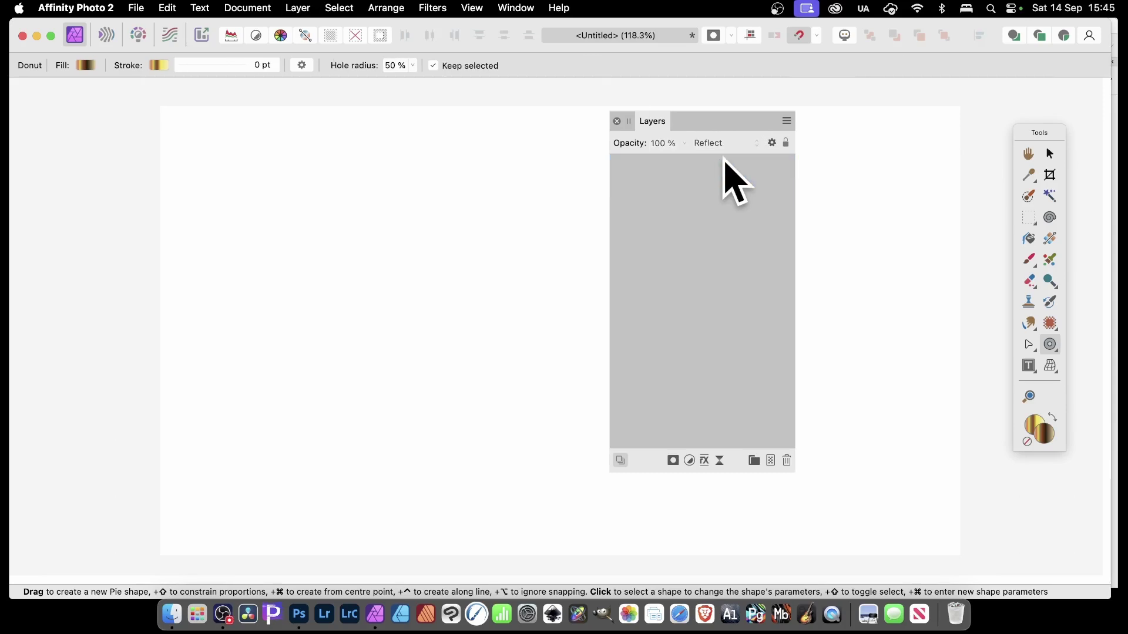
drag(1049, 351, 997, 415)
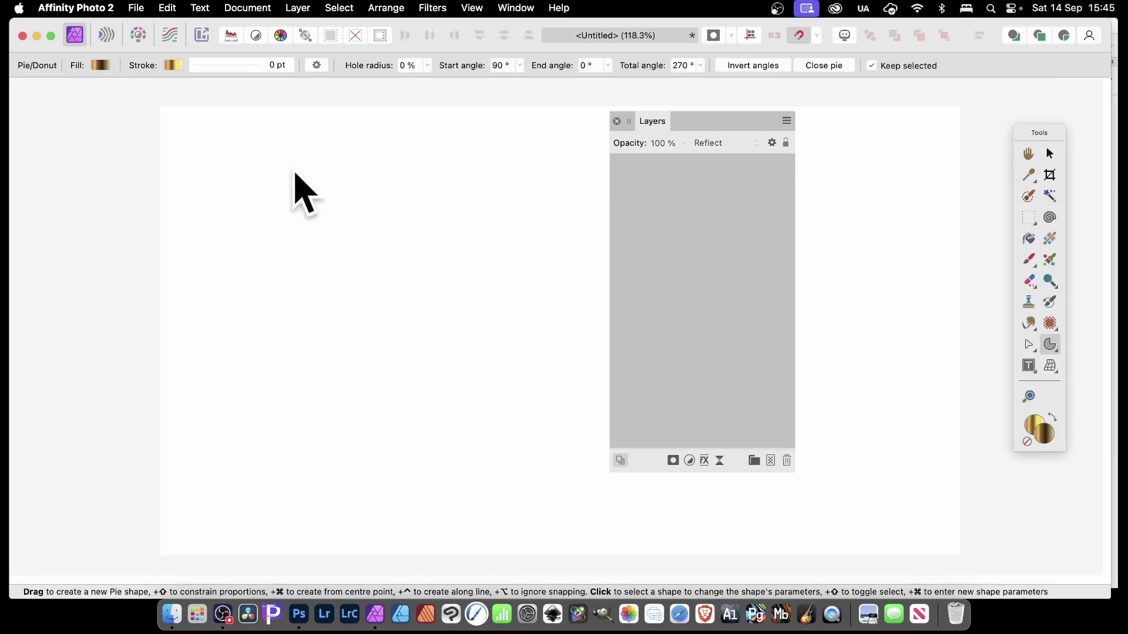
drag(294, 170, 562, 485)
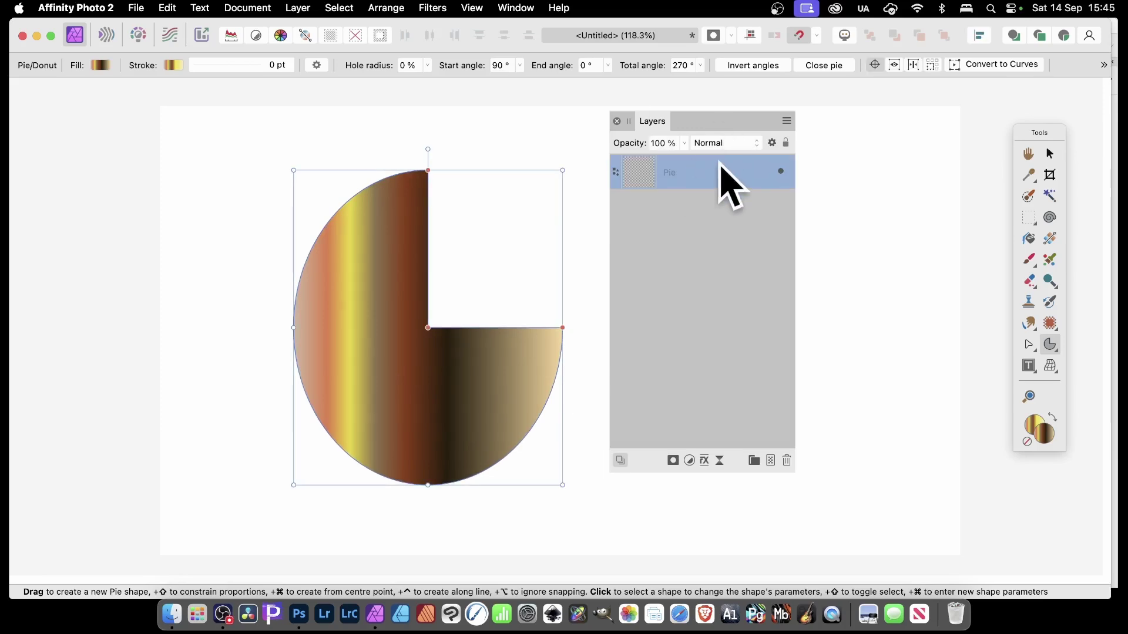
Set the pie's blend mode to Reflect, then change it to Glow
click(721, 144)
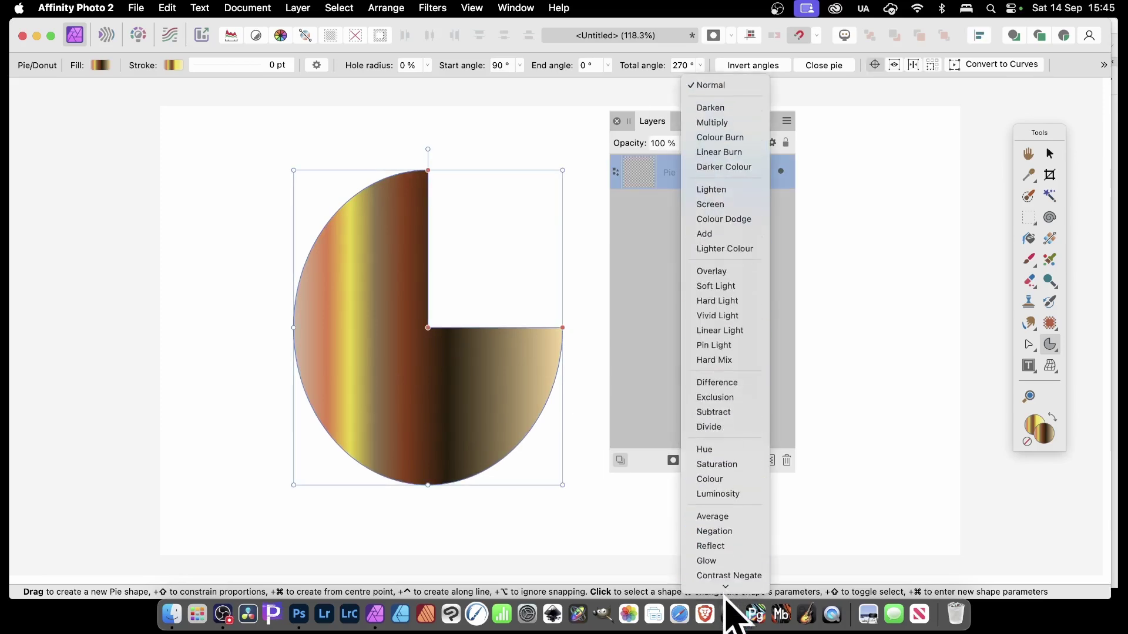
click(727, 532)
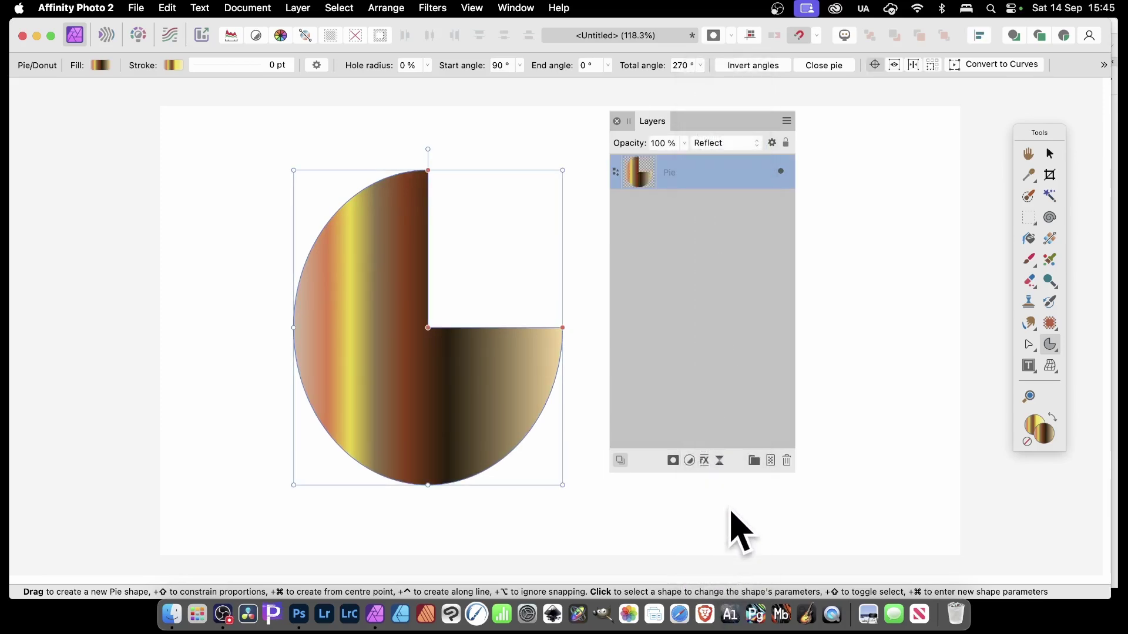
click(720, 144)
click(718, 159)
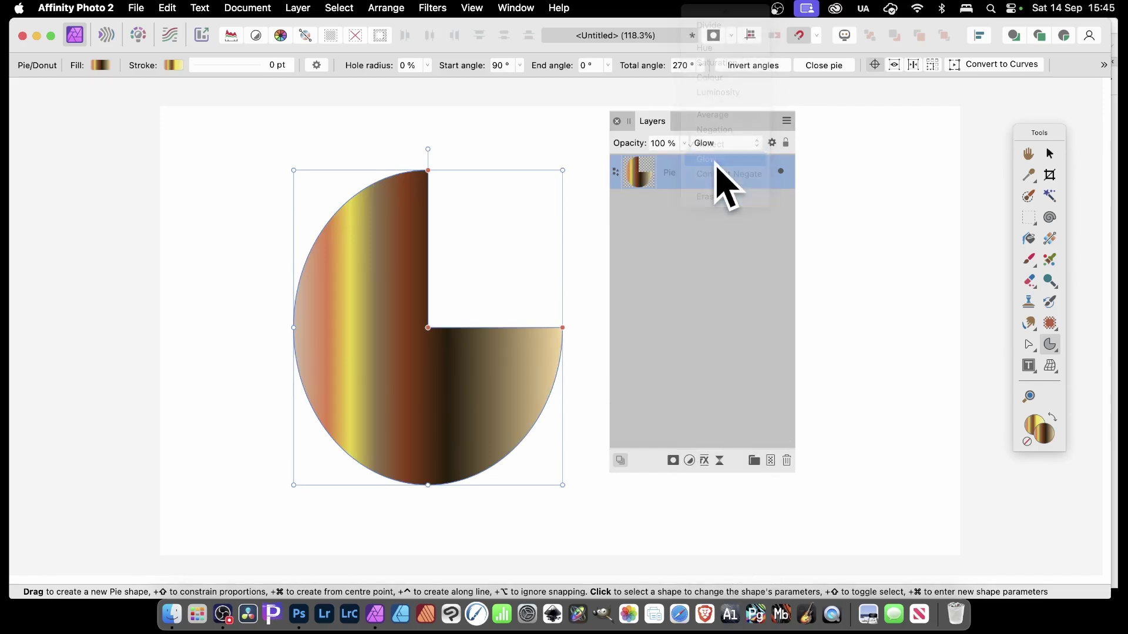
click(1052, 347)
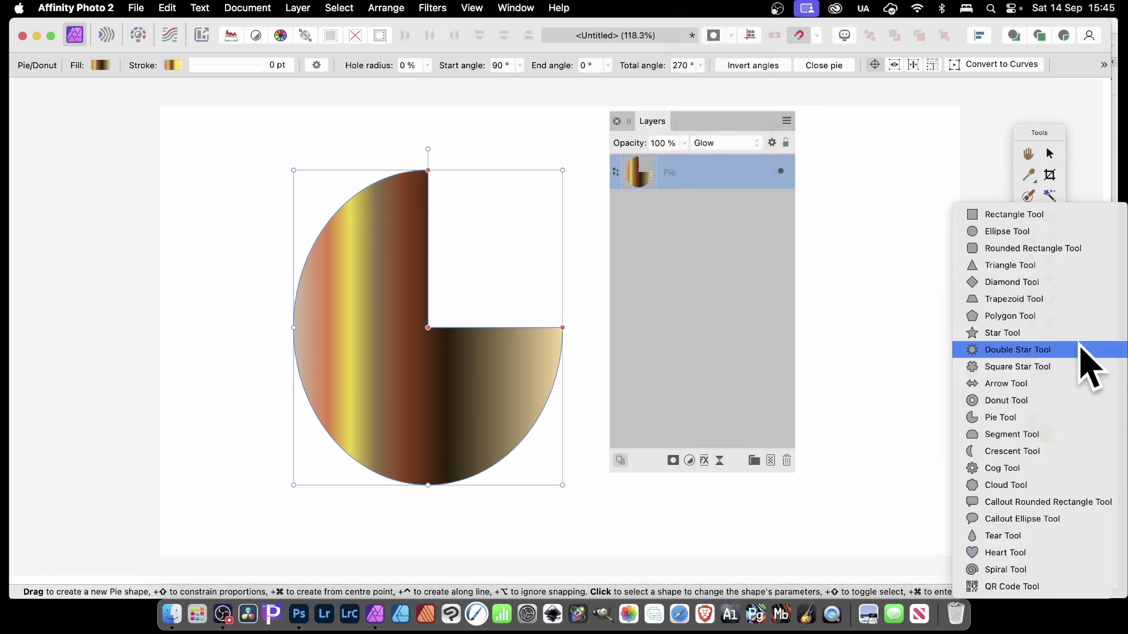
Draw a large gradient rectangle and place its layer below the Pie layer
click(999, 216)
drag(187, 123, 666, 501)
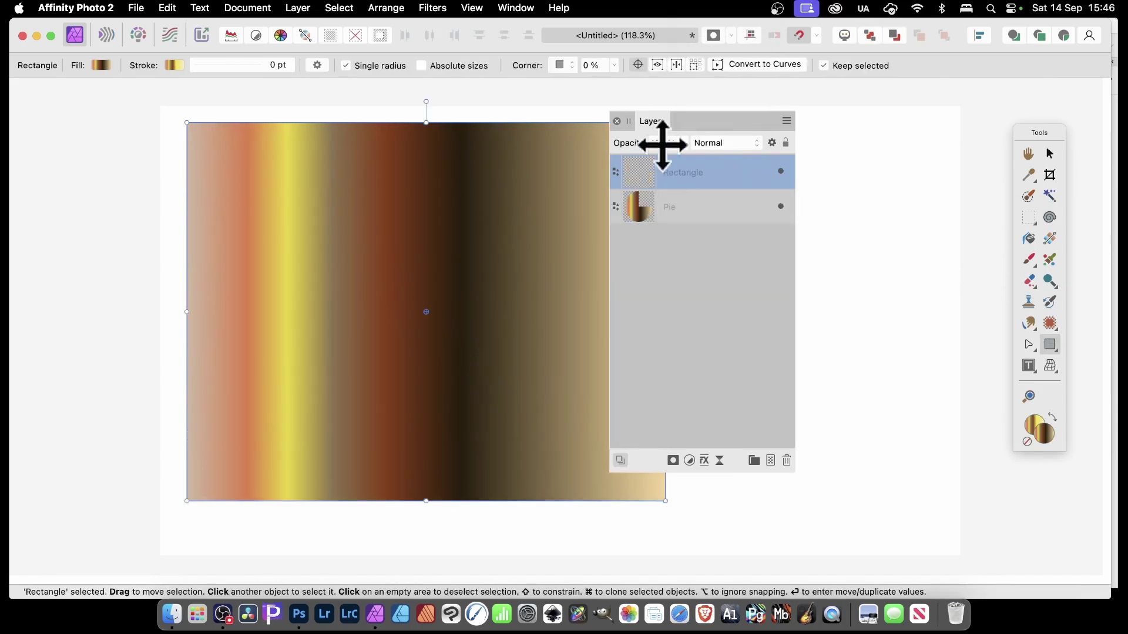
drag(682, 173, 693, 272)
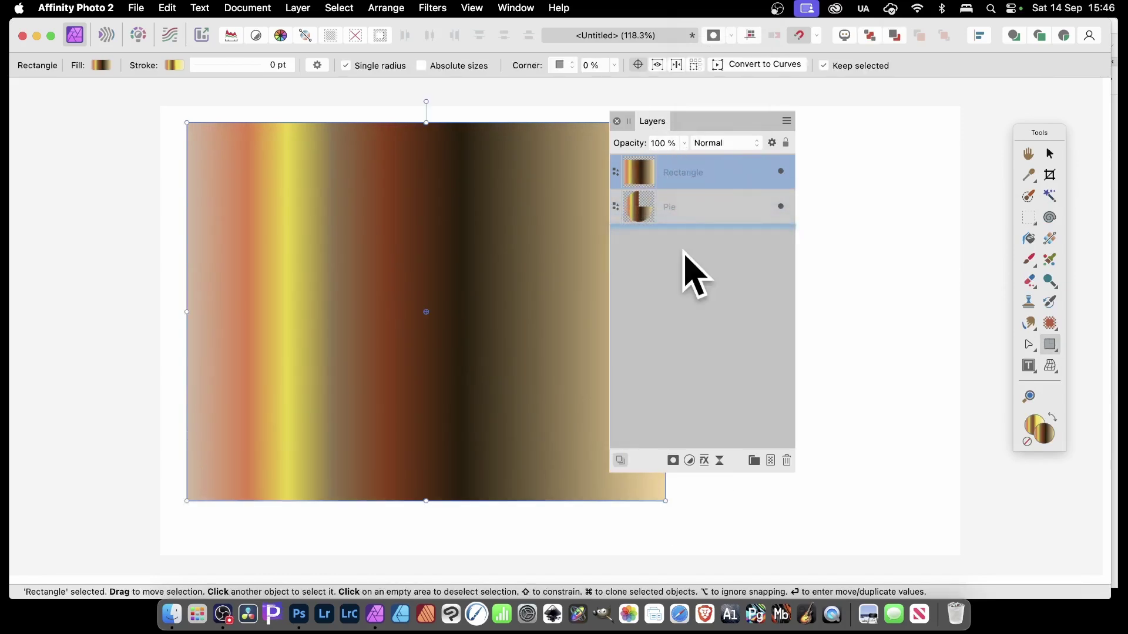
click(697, 172)
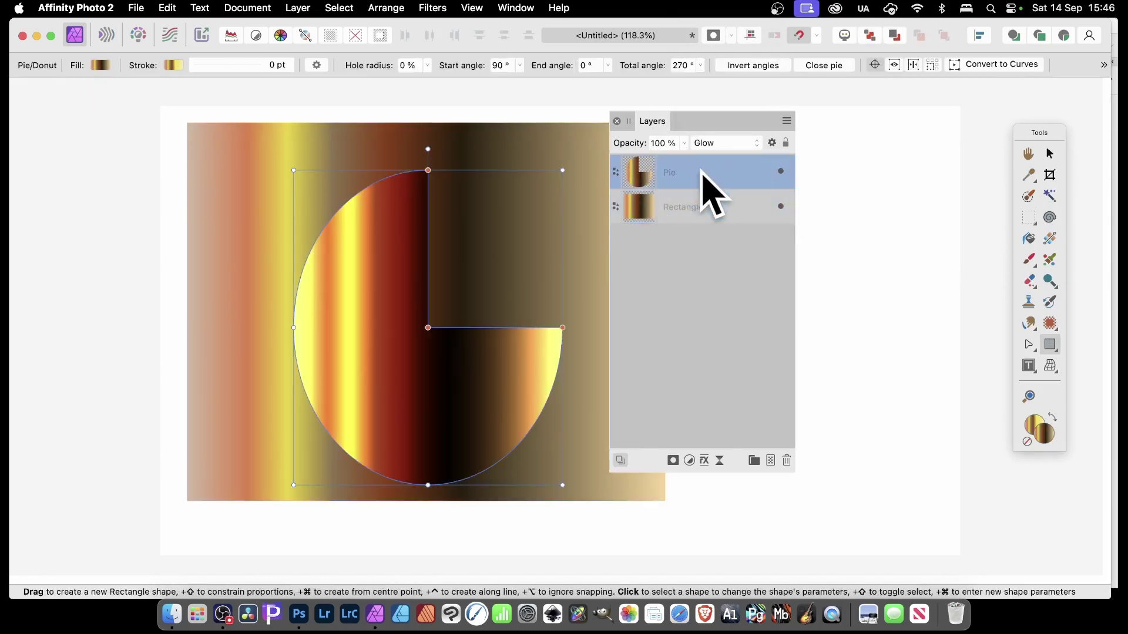
Set the Pie layer to Erase blend mode and lower its opacity to 75%
scroll(710, 142, down, 10)
click(712, 143)
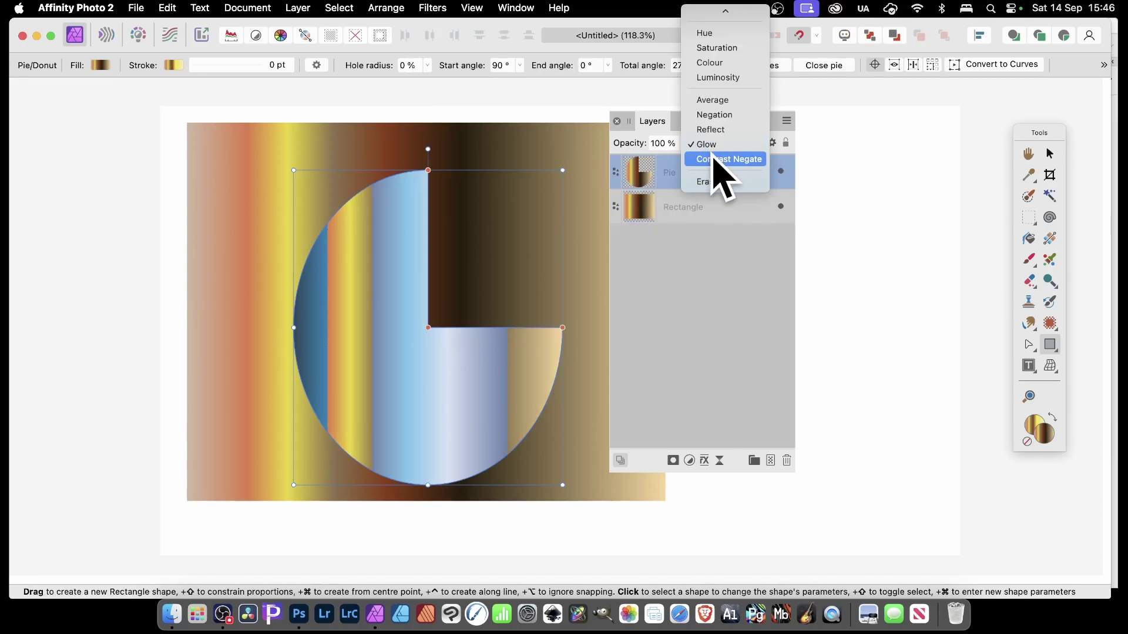
click(718, 182)
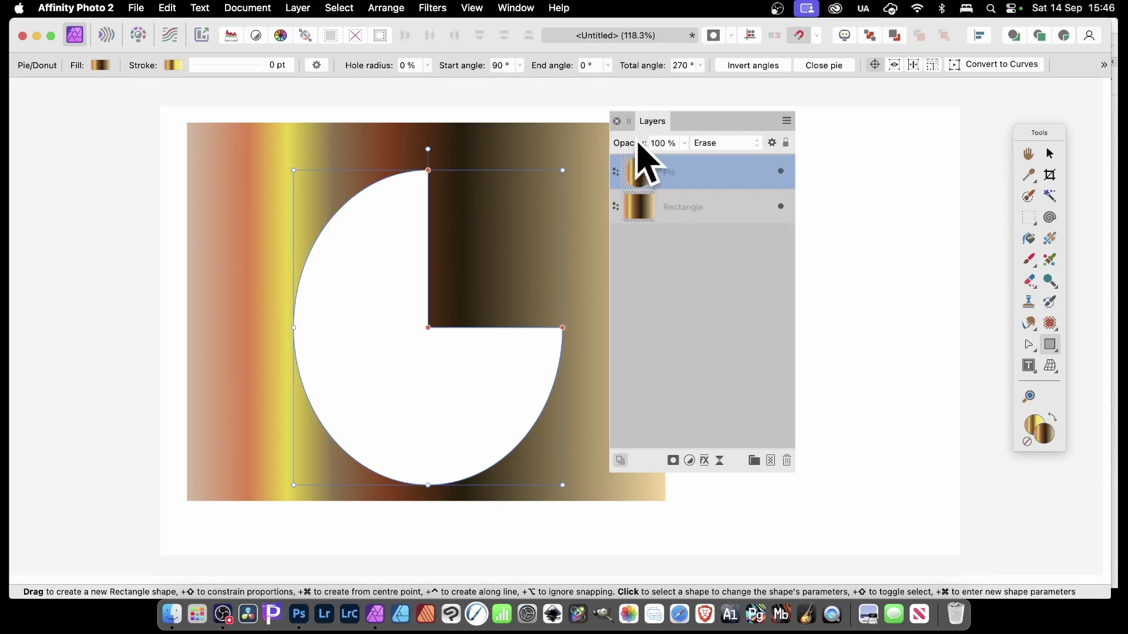
click(684, 143)
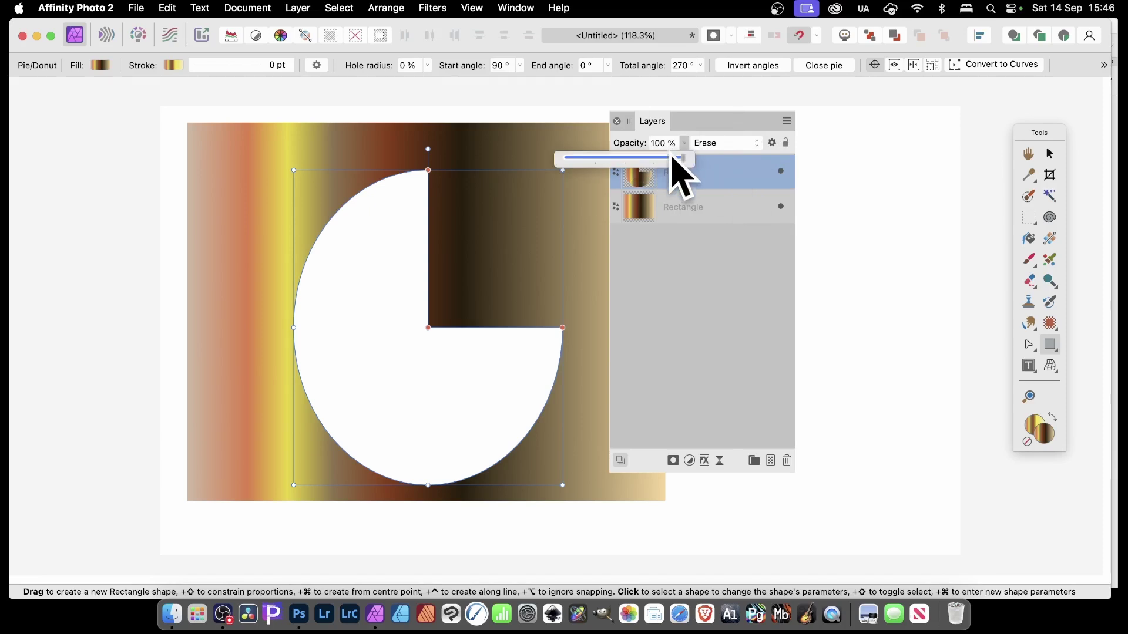
drag(685, 158, 654, 158)
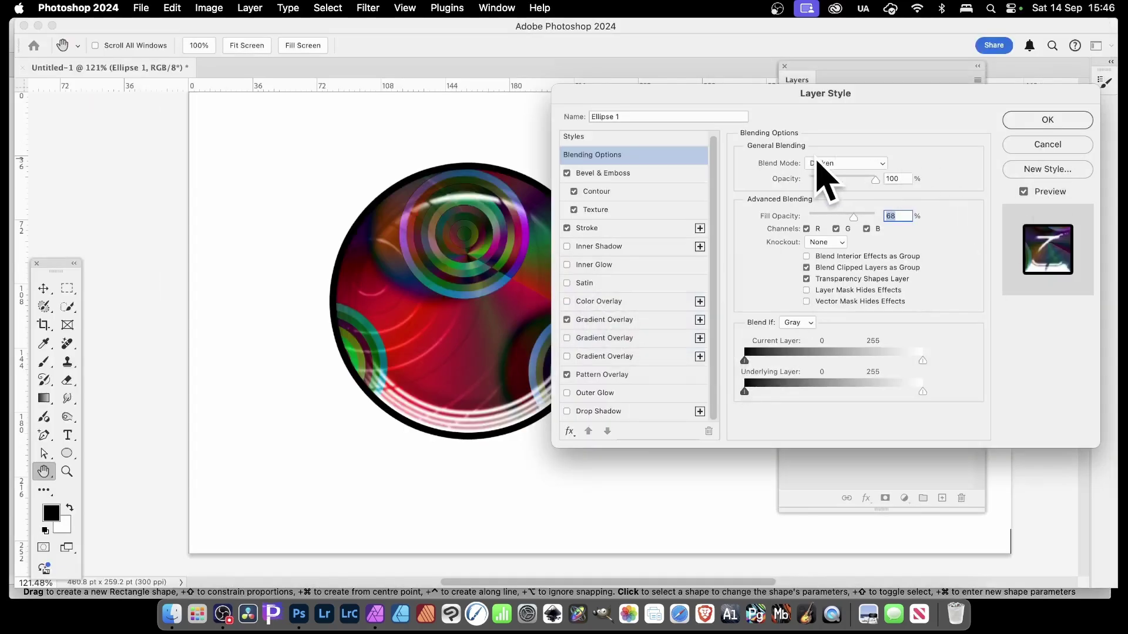
Browse Ellipse 1's blend modes, then cancel the layer style so it stays plain red
click(853, 168)
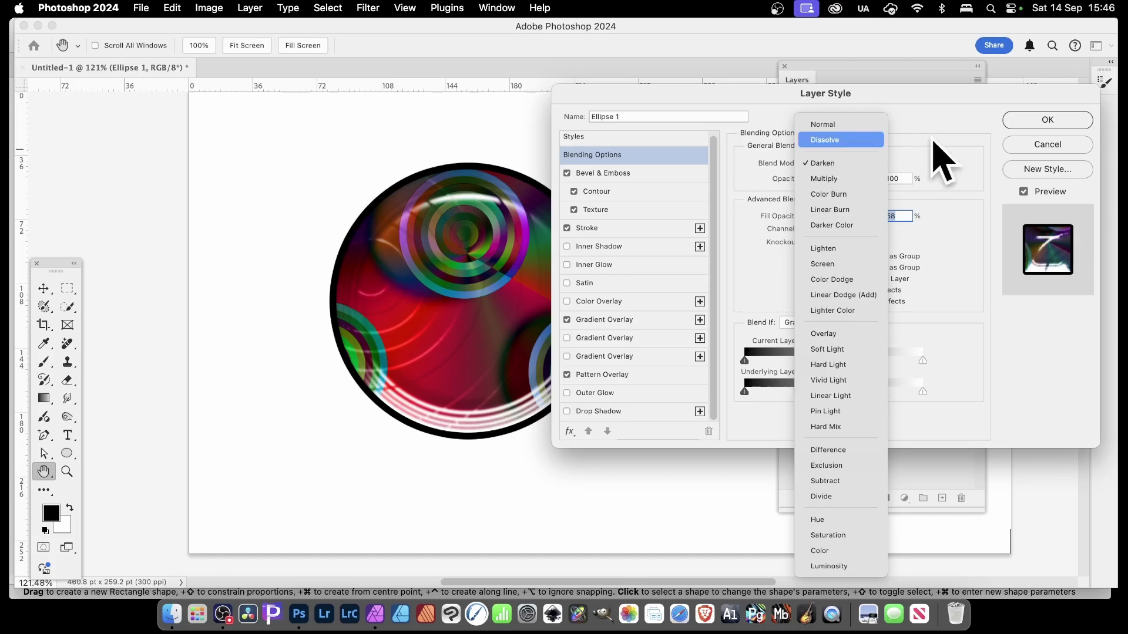
click(976, 154)
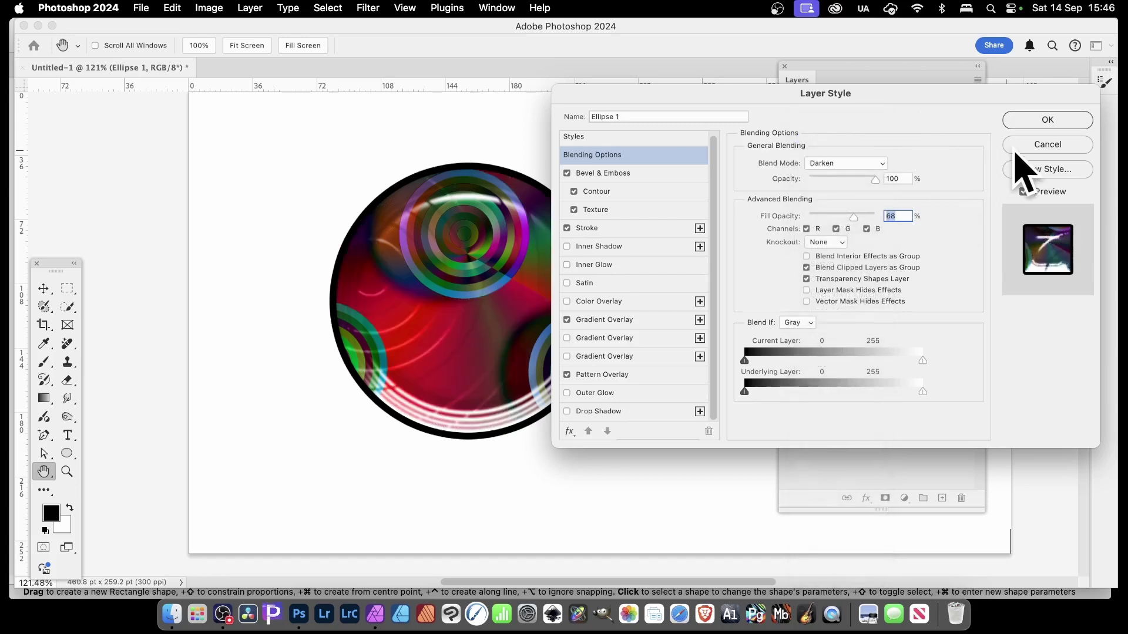
click(1049, 147)
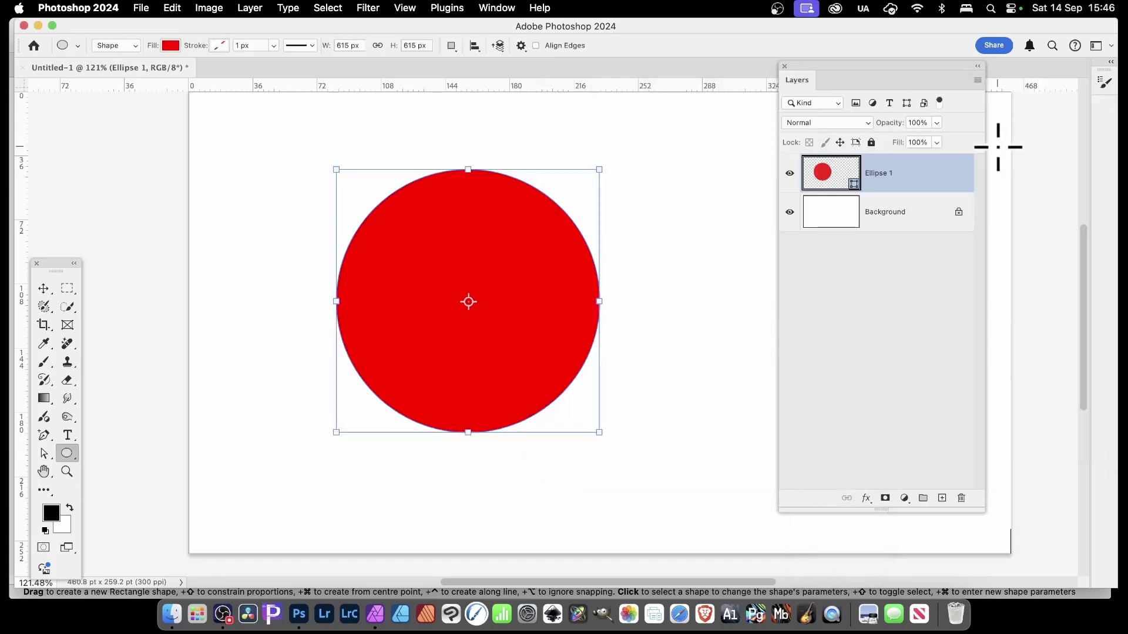
Attempt to copy Ellipse 1 by dragging it onto the canvas and dismiss the error
click(810, 123)
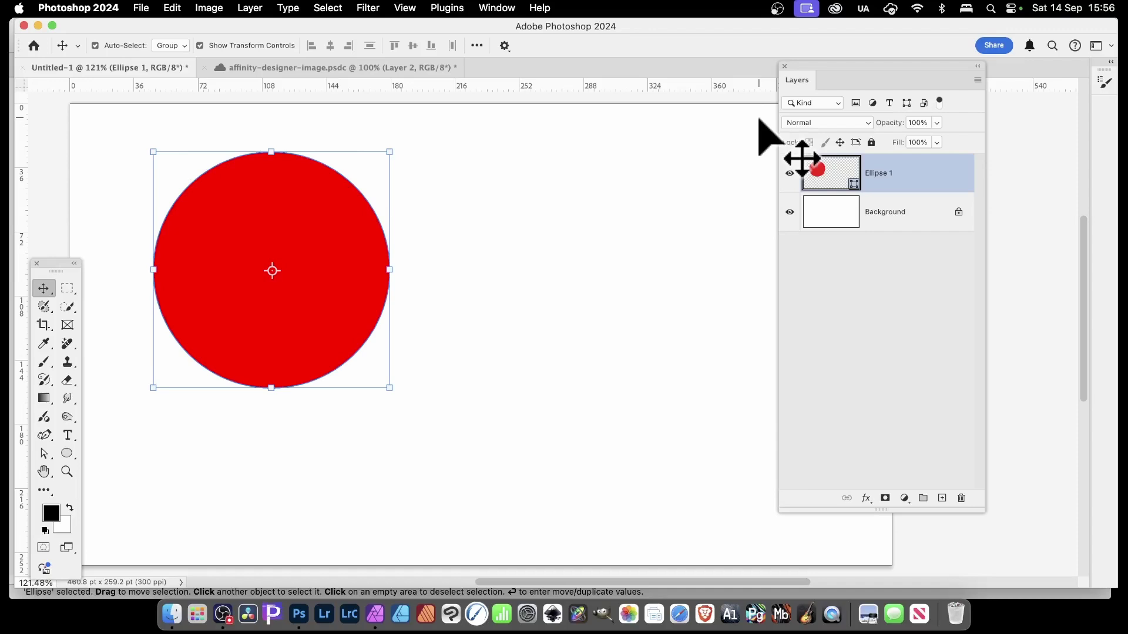
drag(831, 176, 600, 197)
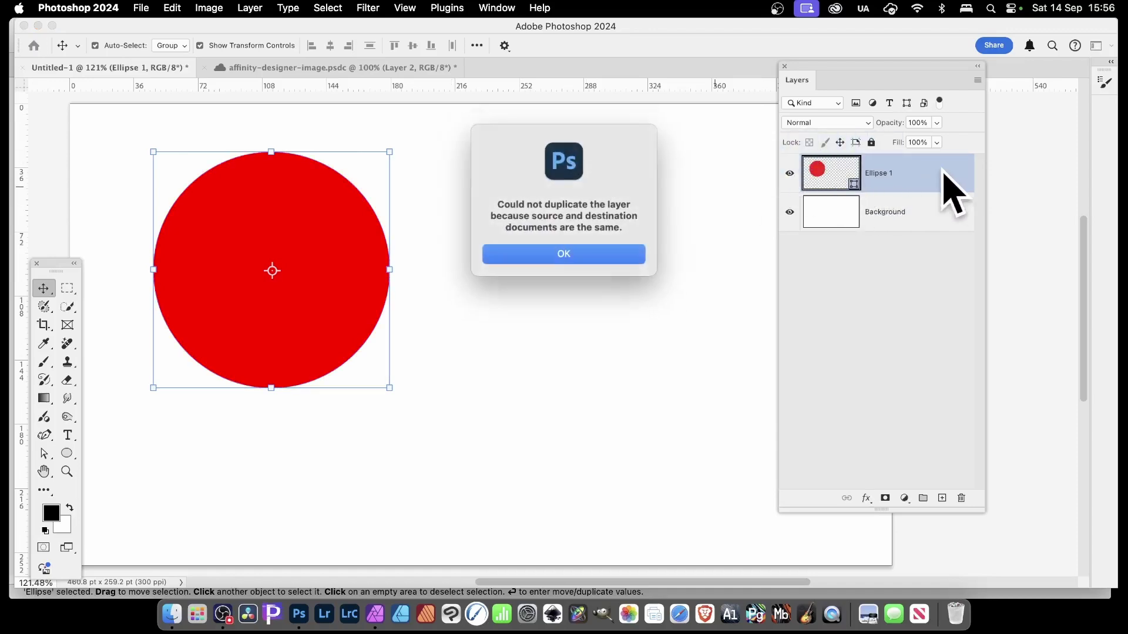
click(555, 254)
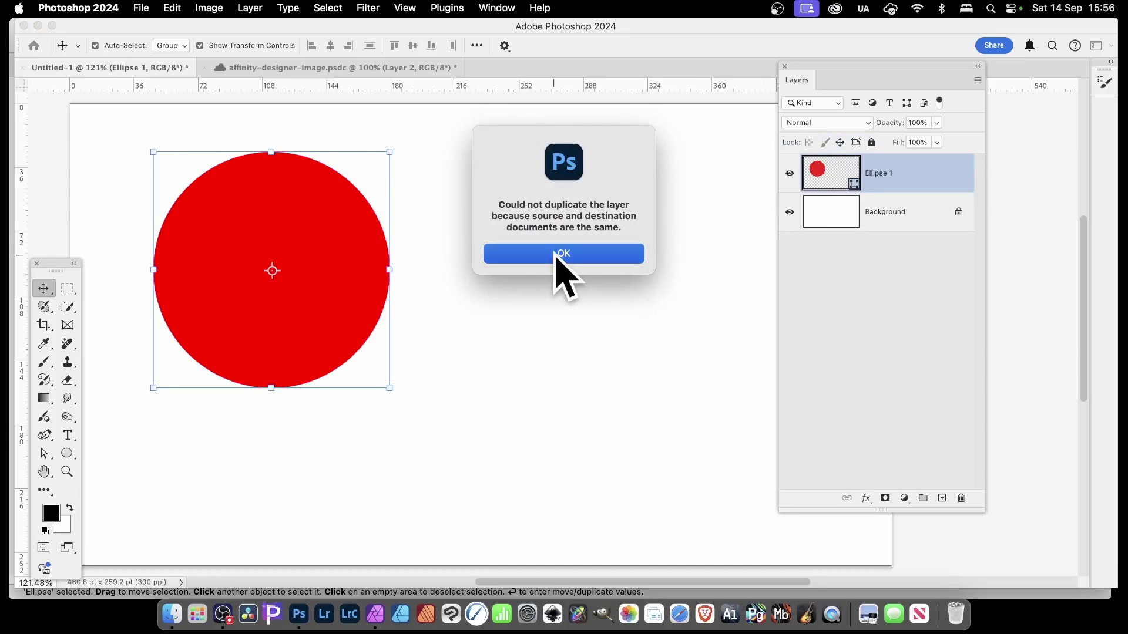
Duplicate Ellipse 1 into an 'Ellipse 1 copy' layer using Duplicate Layer
right_click(879, 175)
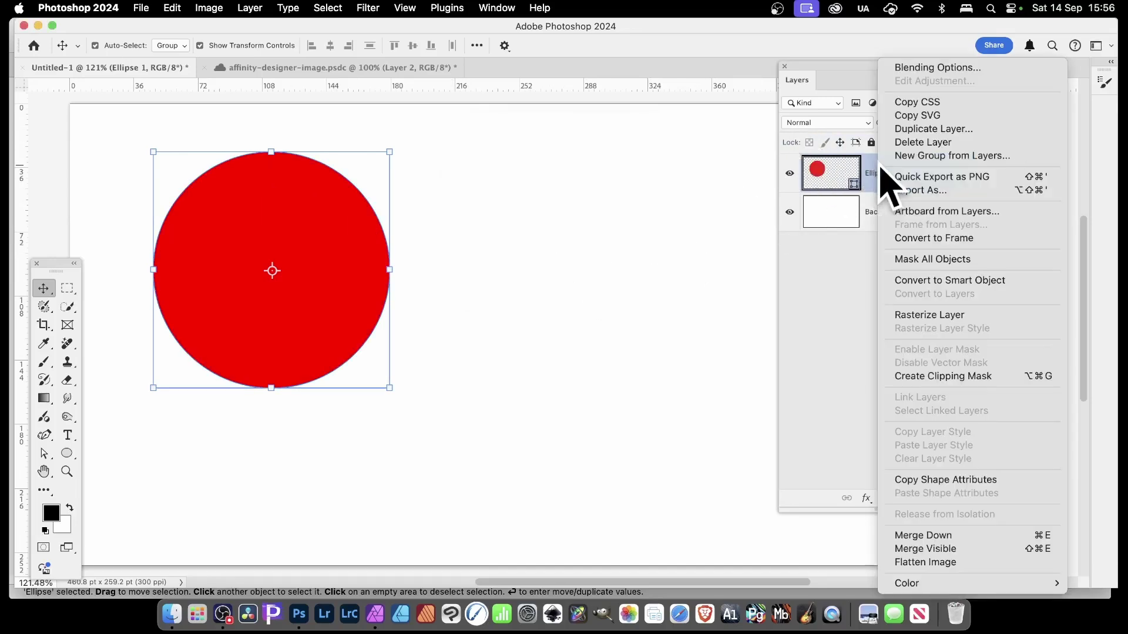
click(937, 129)
click(802, 258)
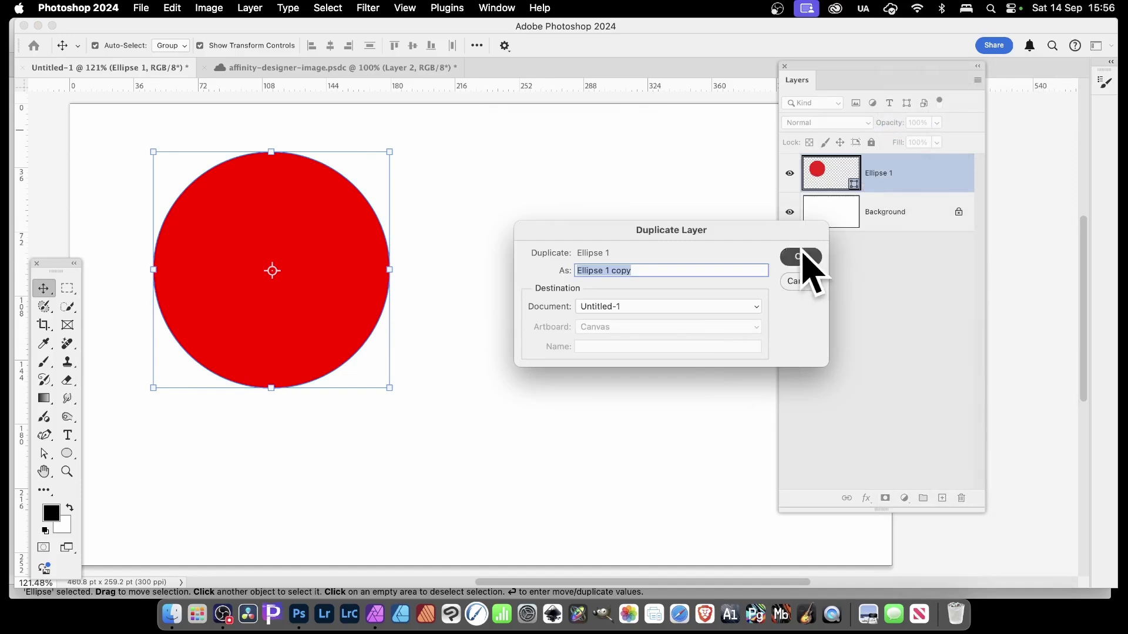
right_click(925, 171)
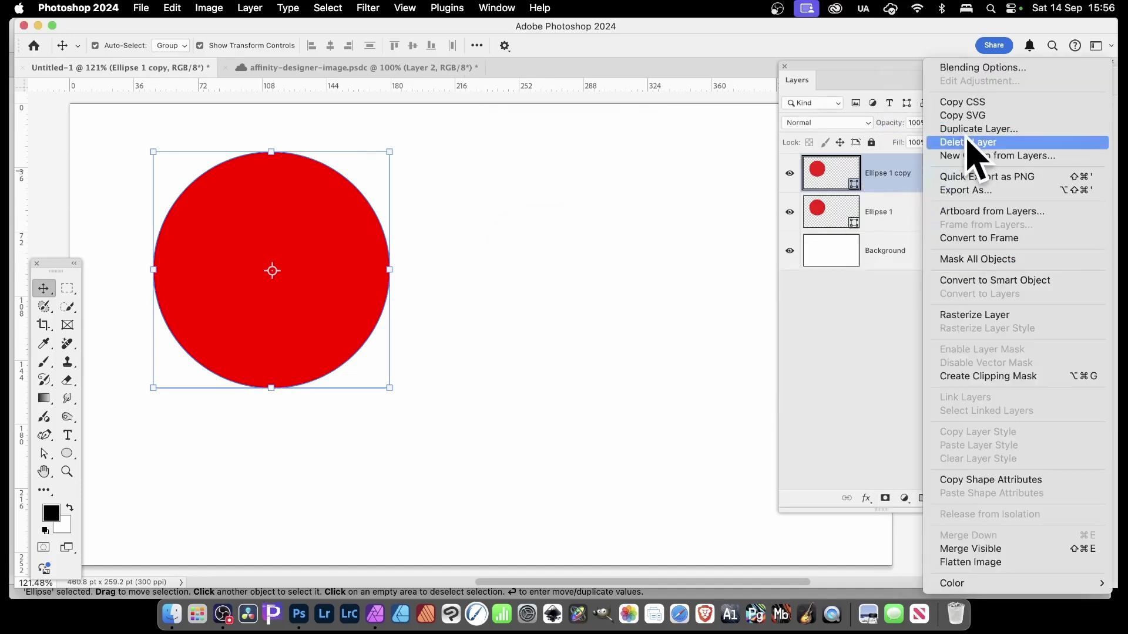
click(810, 341)
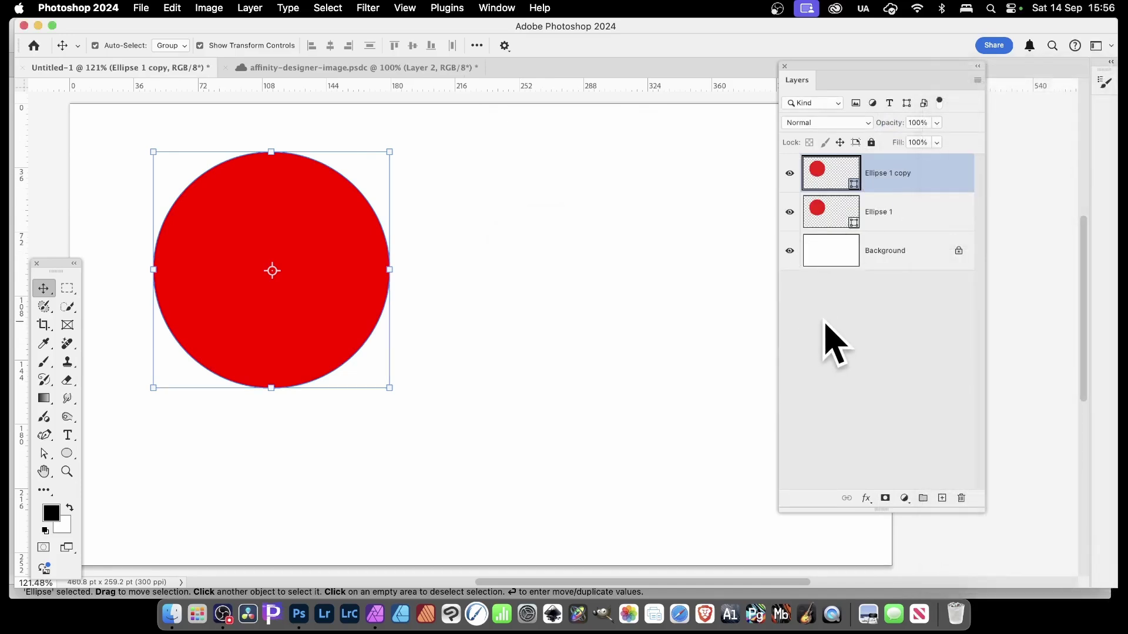
key(super+Tab)
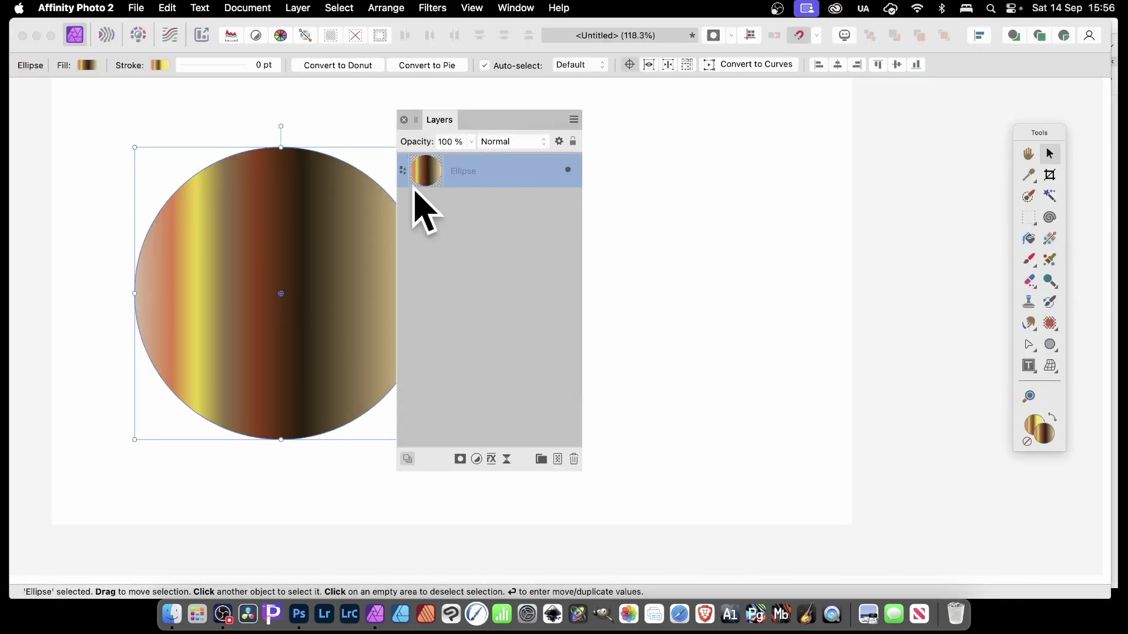
Duplicate the Ellipse layer twice, then duplicate all three Ellipse layers together
drag(429, 170, 664, 219)
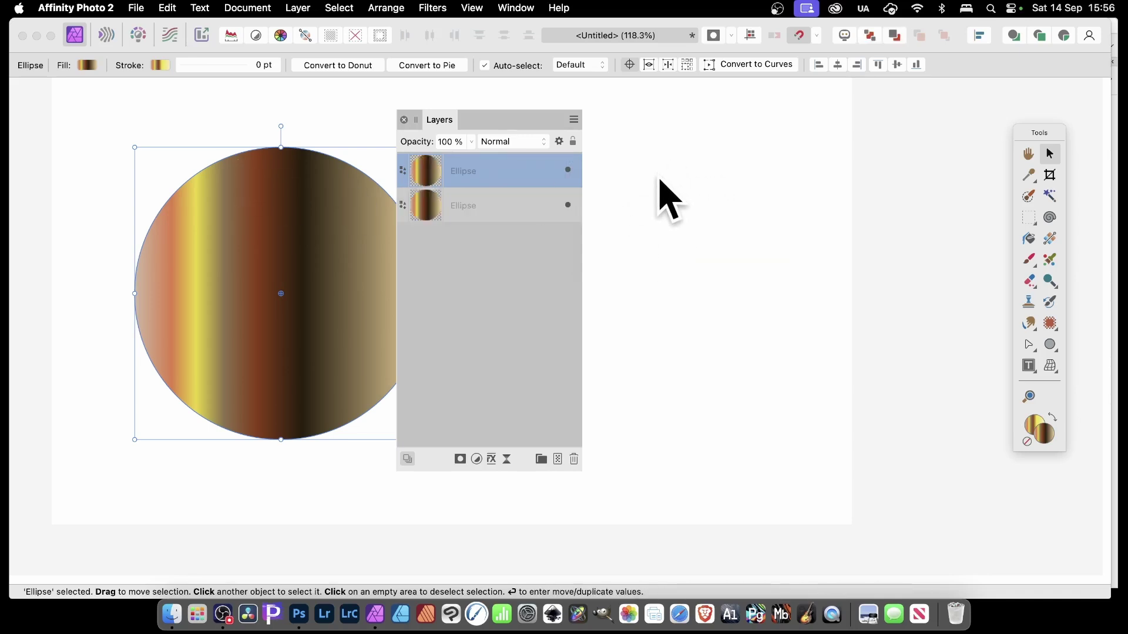
drag(443, 181, 662, 188)
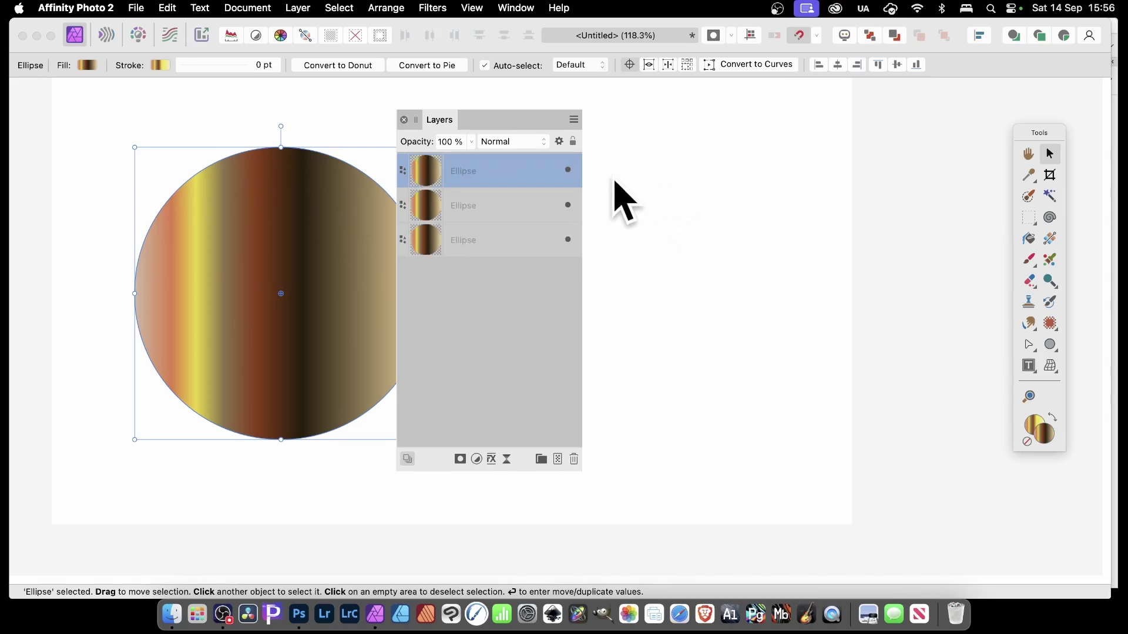
shift+click(442, 247)
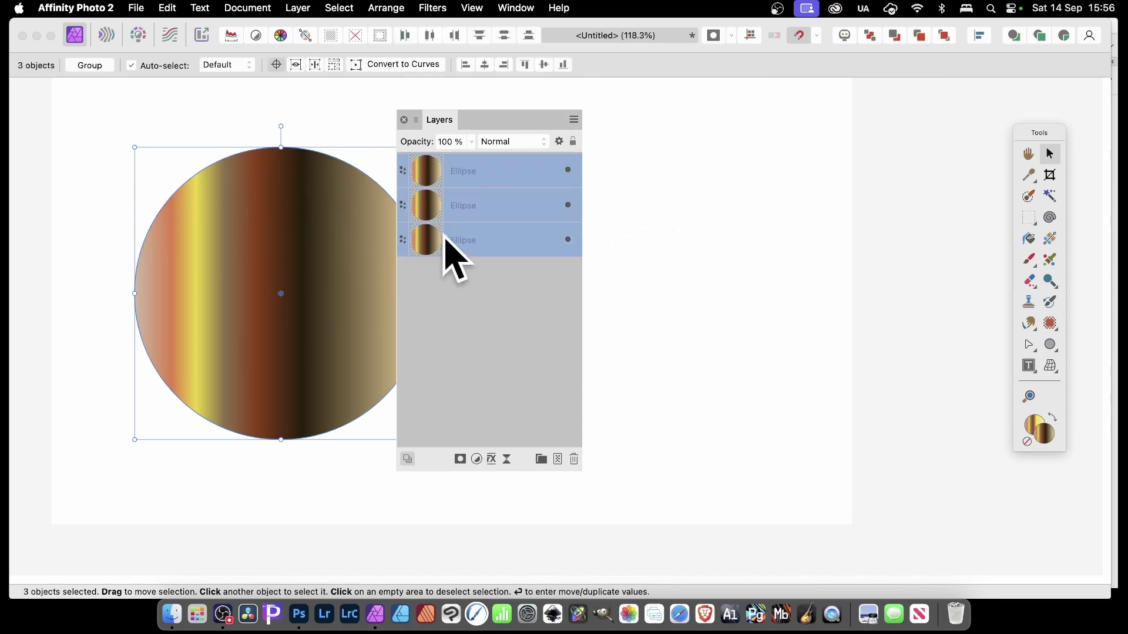
drag(473, 190, 690, 174)
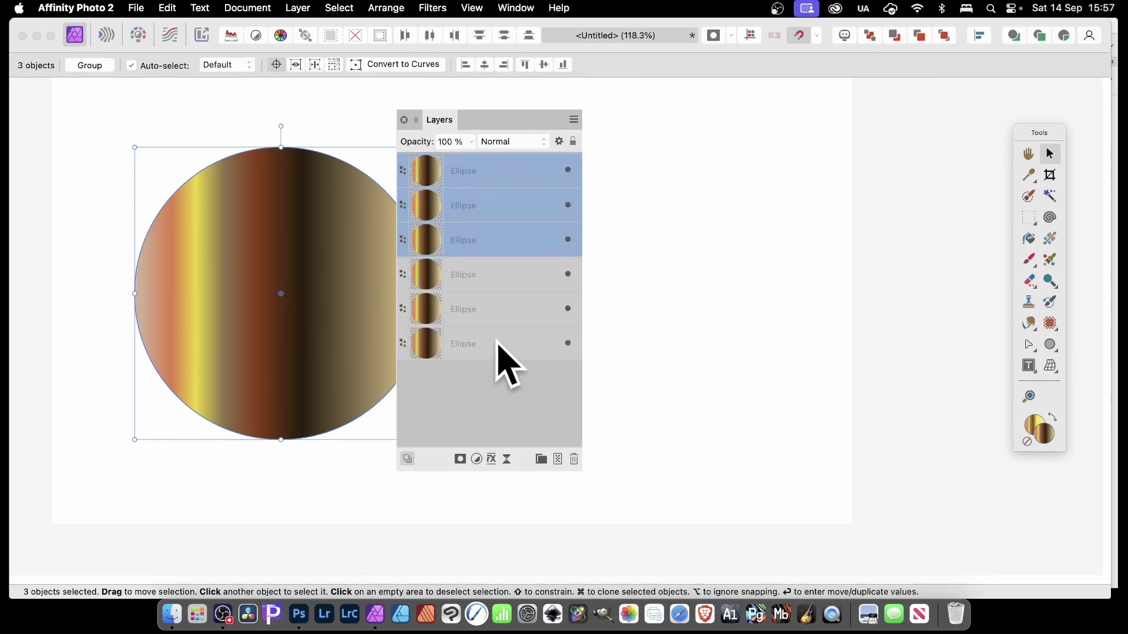
Select all six Ellipse layers and duplicate them onto the canvas
shift+click(479, 343)
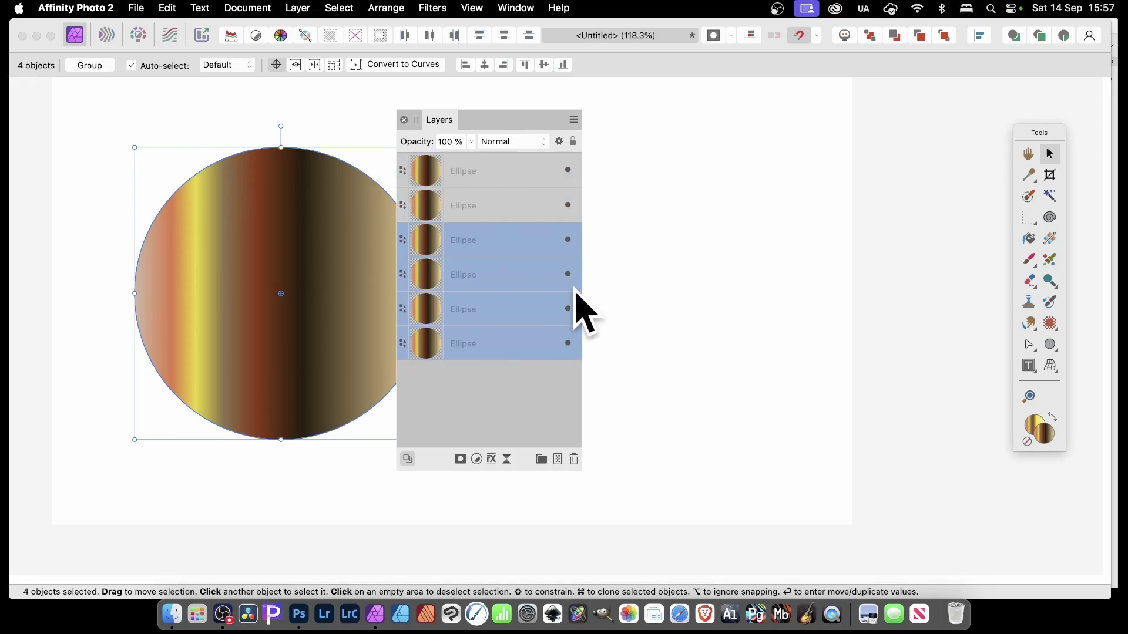
click(482, 169)
shift+click(479, 343)
drag(480, 342, 802, 194)
scroll(446, 311, down, 3)
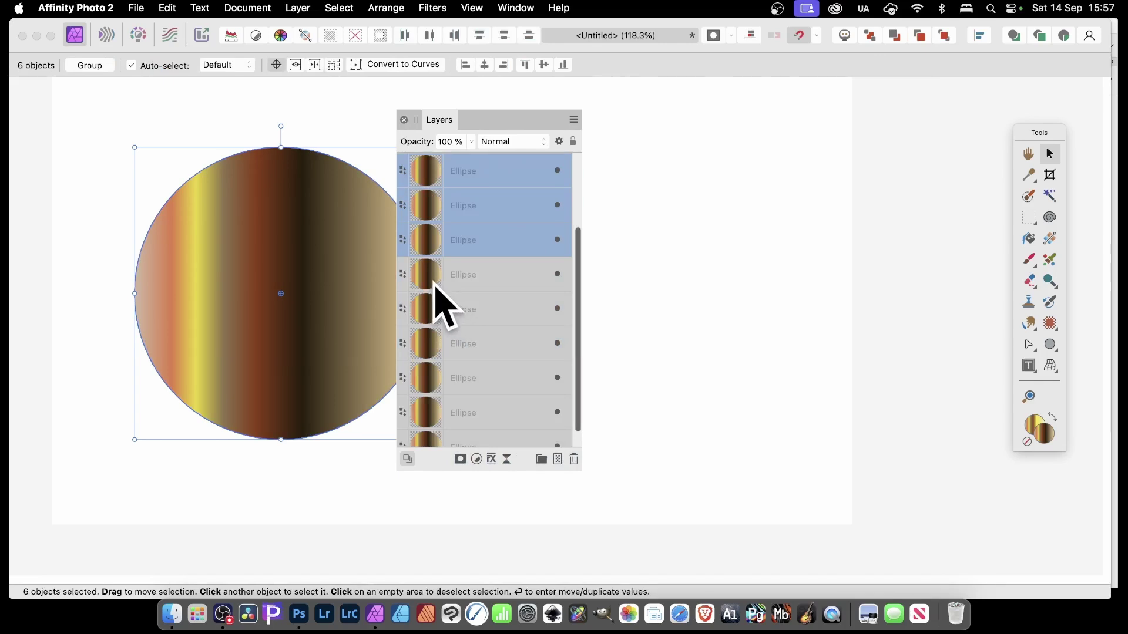
scroll(436, 288, up, 1)
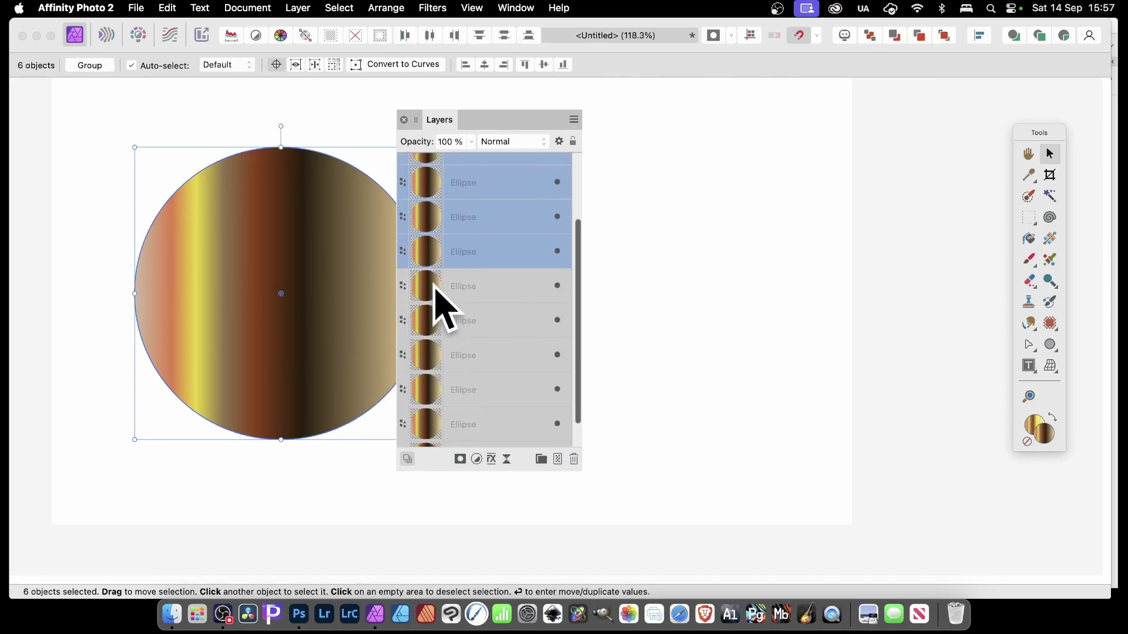